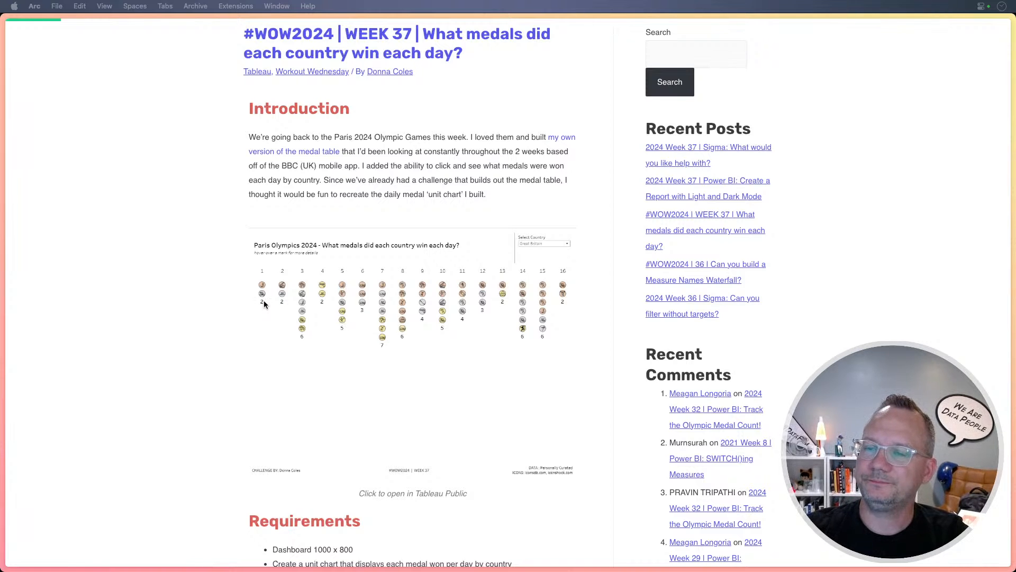
# Step: Examine the interactive Paris Olympics 2024 medal chart and the tooltips of its medals on days 1, 2 and 7
pyautogui.scroll(-20, 264, 303)
pyautogui.scroll(-5, 222, 318)
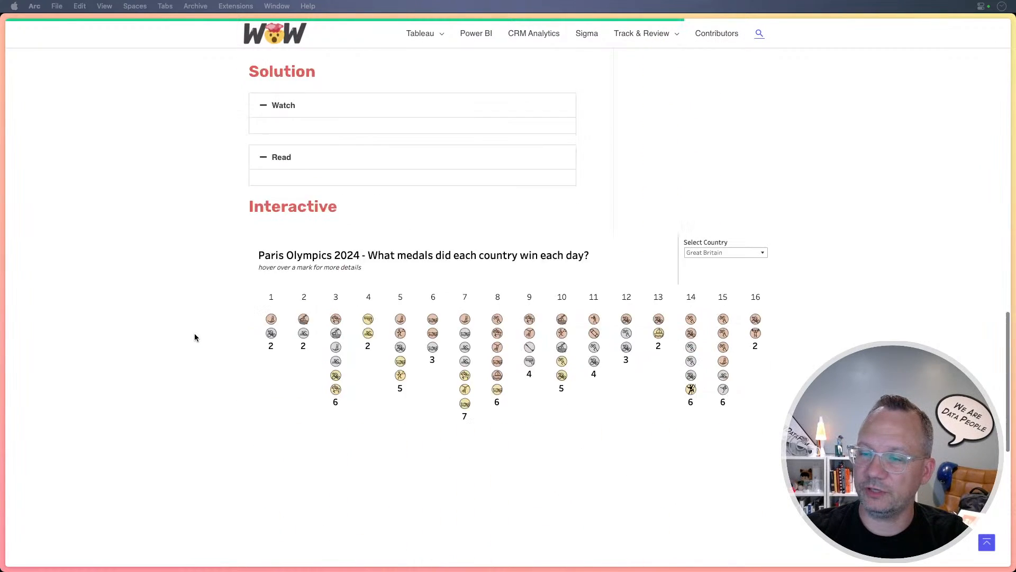
pyautogui.scroll(-5, 194, 332)
pyautogui.scroll(2, 195, 332)
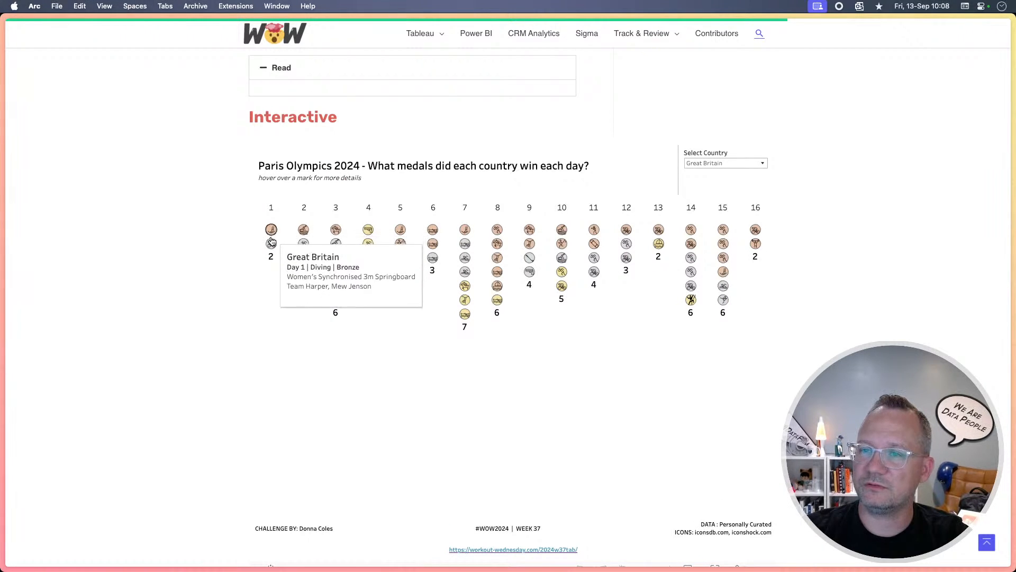
pyautogui.moveTo(270, 231)
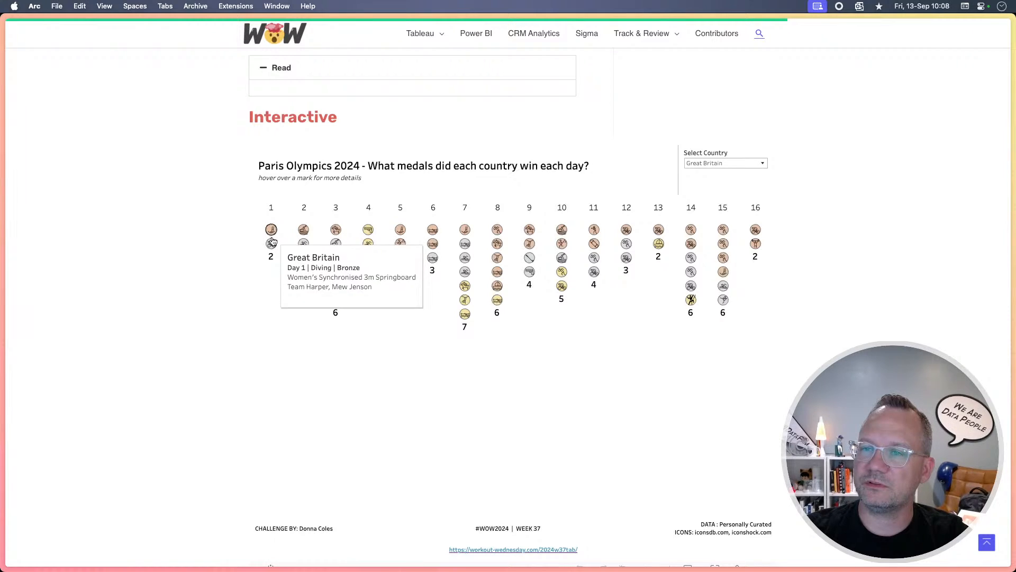
pyautogui.moveTo(311, 250)
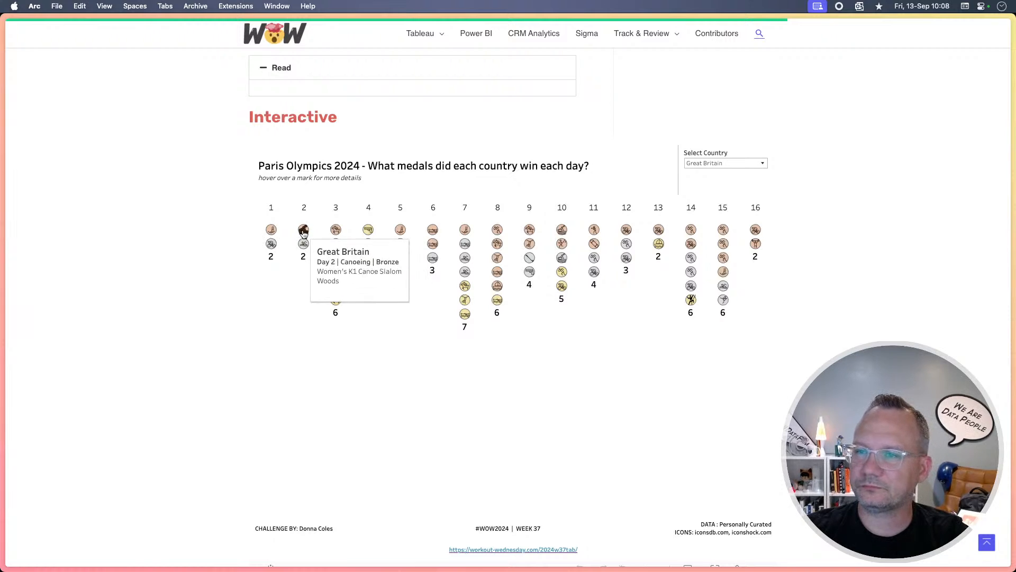
pyautogui.moveTo(700, 233)
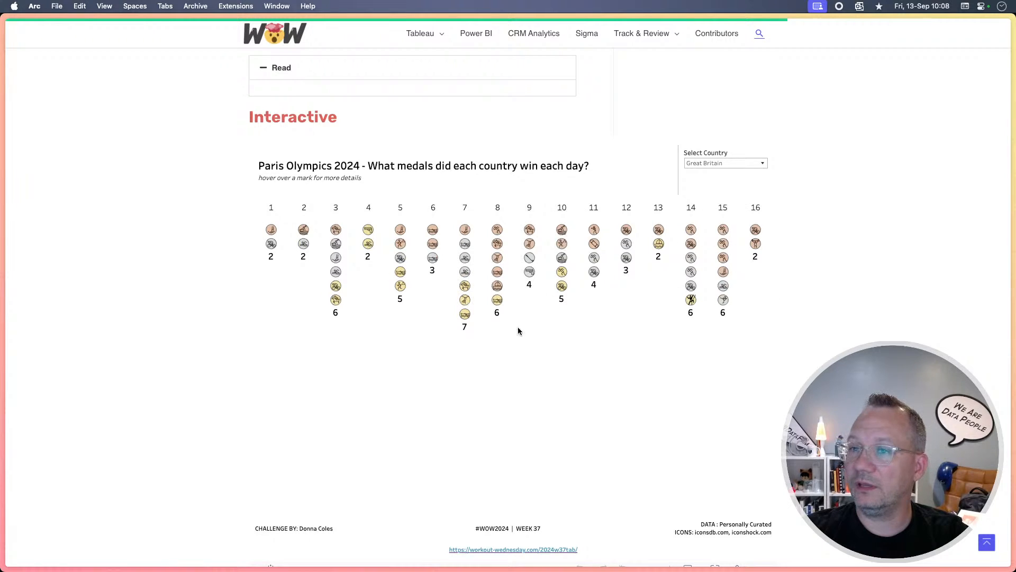
pyautogui.moveTo(468, 295)
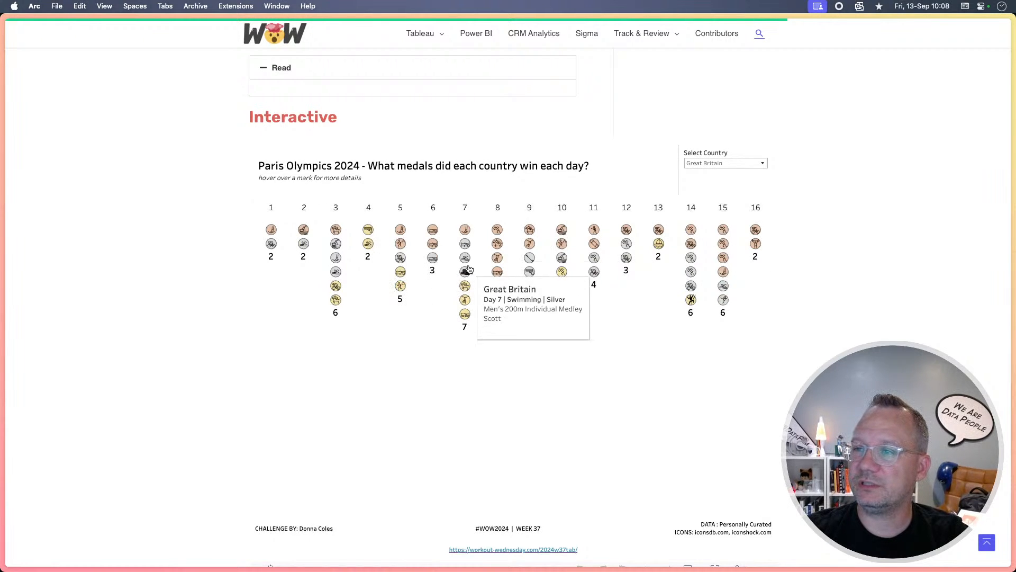
pyautogui.click(464, 257)
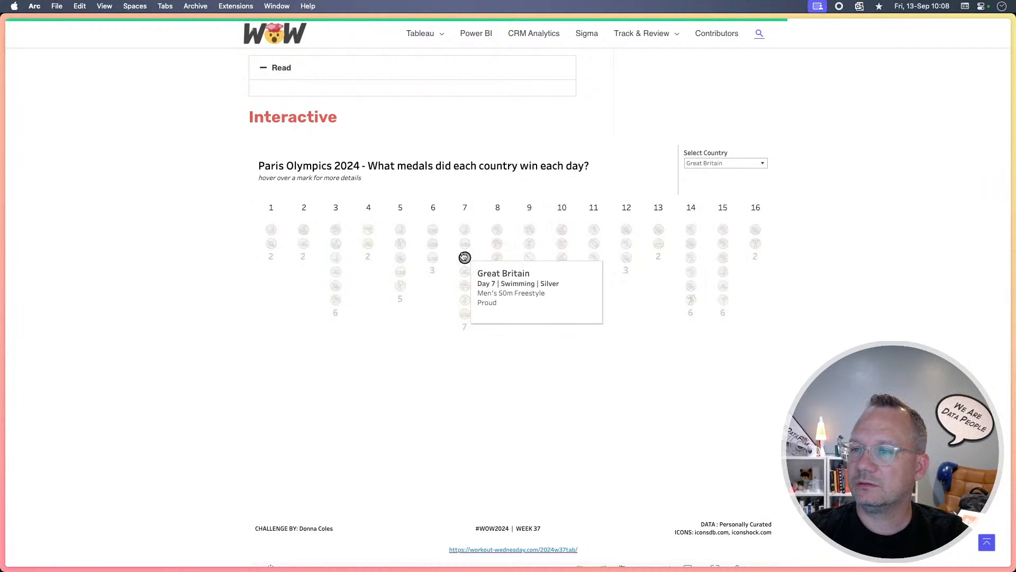
pyautogui.click(464, 257)
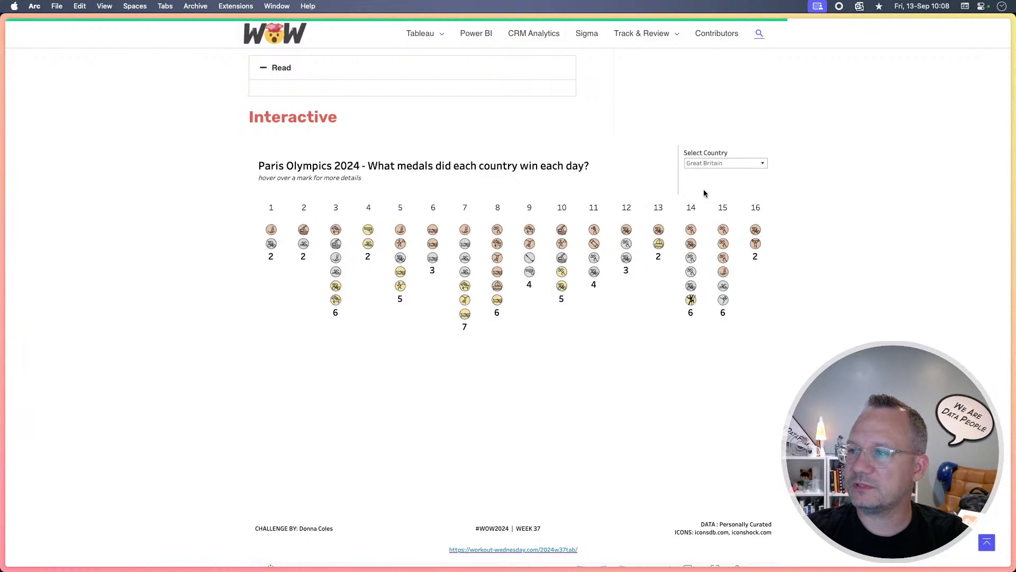
# Step: Look through the countries offered in the medal chart's Select Country filter and review the rest of the dashboard
pyautogui.click(717, 164)
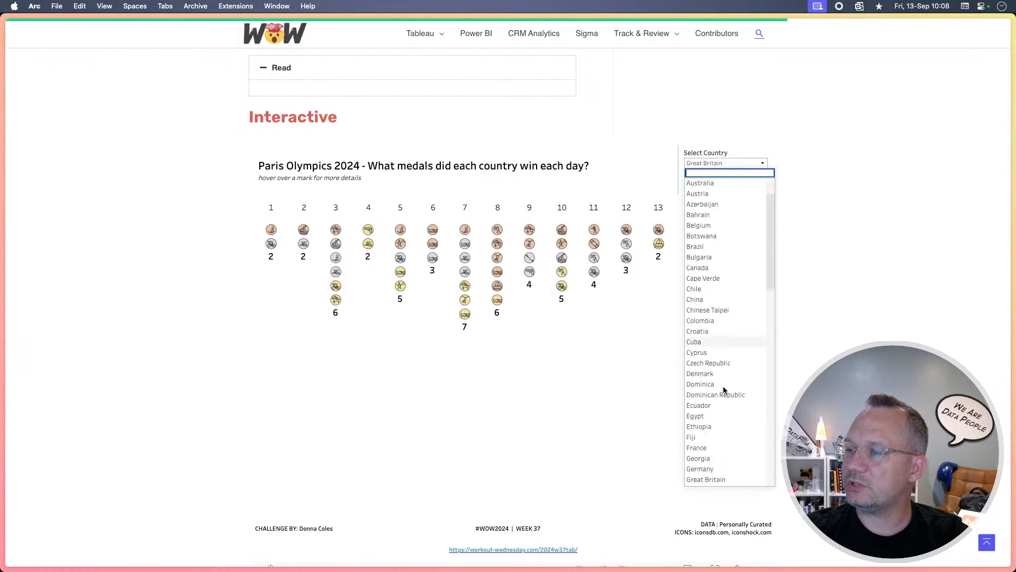
pyautogui.scroll(-10, 724, 390)
pyautogui.scroll(10, 724, 390)
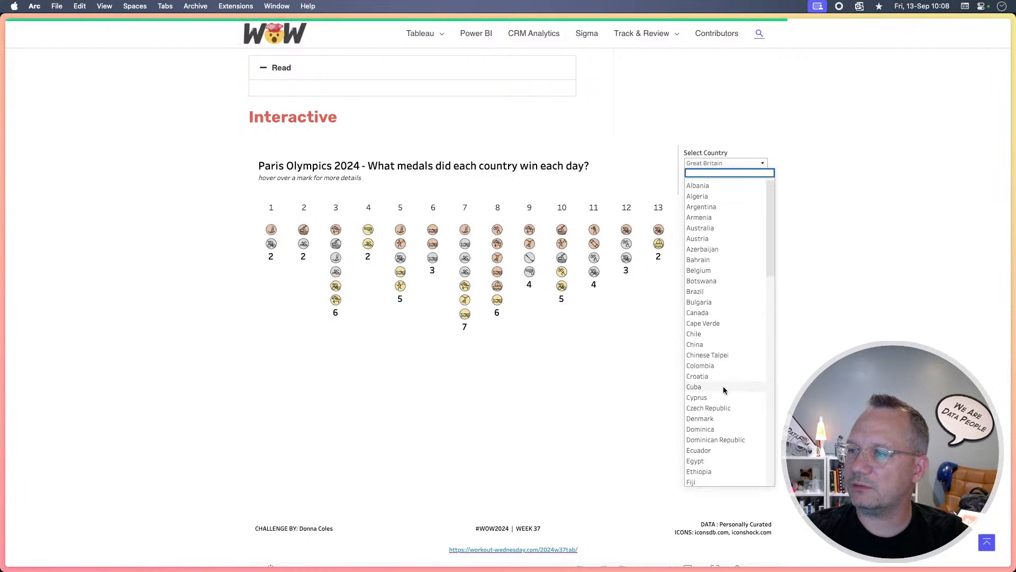
pyautogui.click(633, 401)
pyautogui.scroll(-1, 633, 401)
pyautogui.scroll(-2, 633, 402)
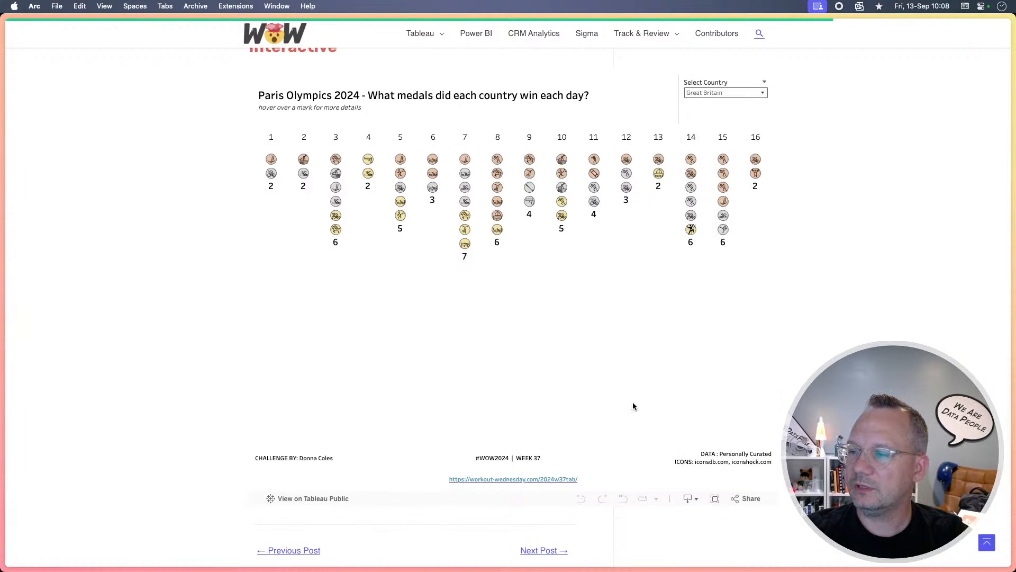
pyautogui.scroll(2, 633, 402)
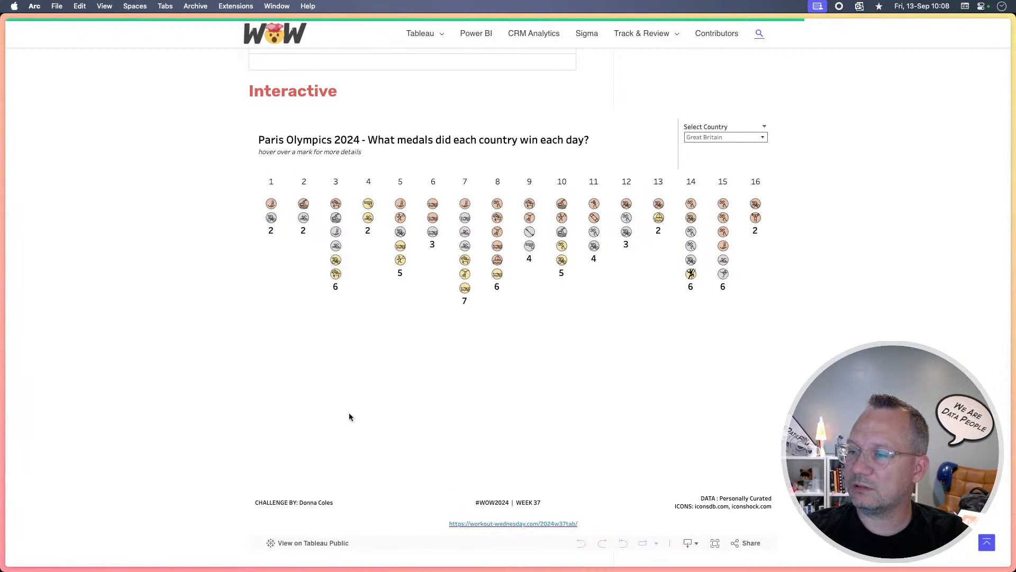
# Step: Open the shared data folder linked under Dataset and download the Paris 2024 - Daily Medal Winners.xlsx file and the Olympic Sports folder
pyautogui.scroll(-10, 122, 287)
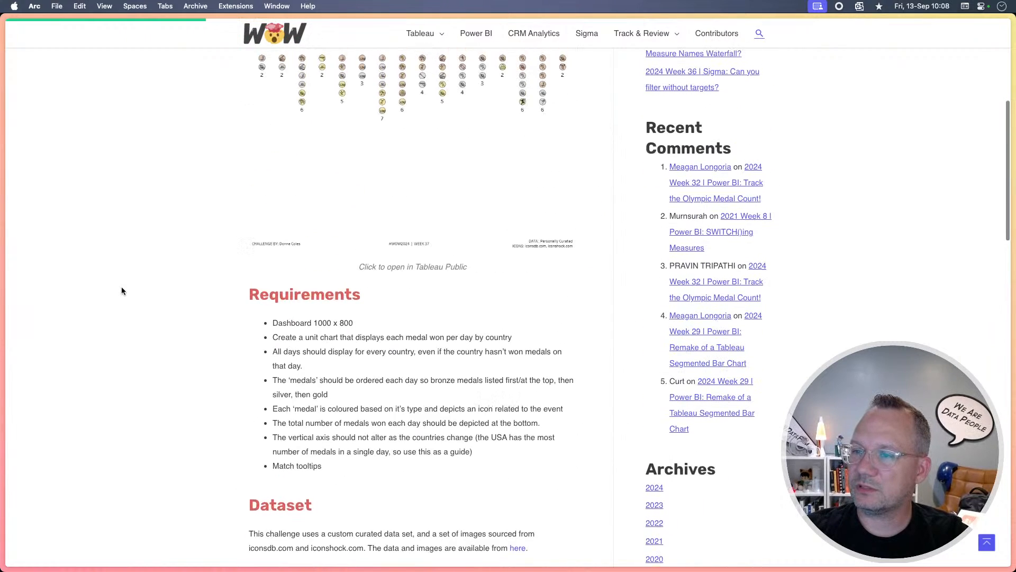
pyautogui.scroll(-1, 121, 290)
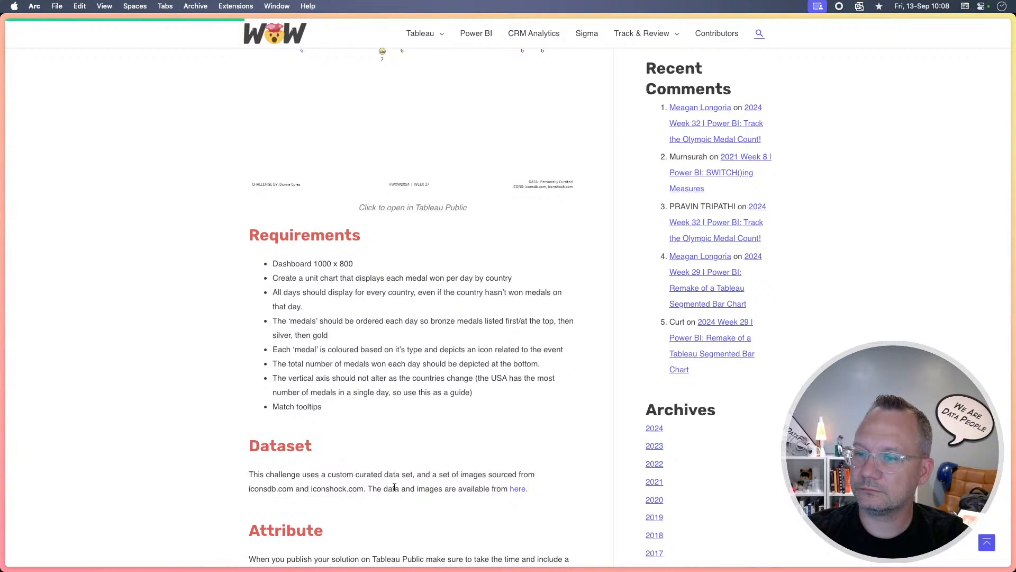
pyautogui.click(518, 488)
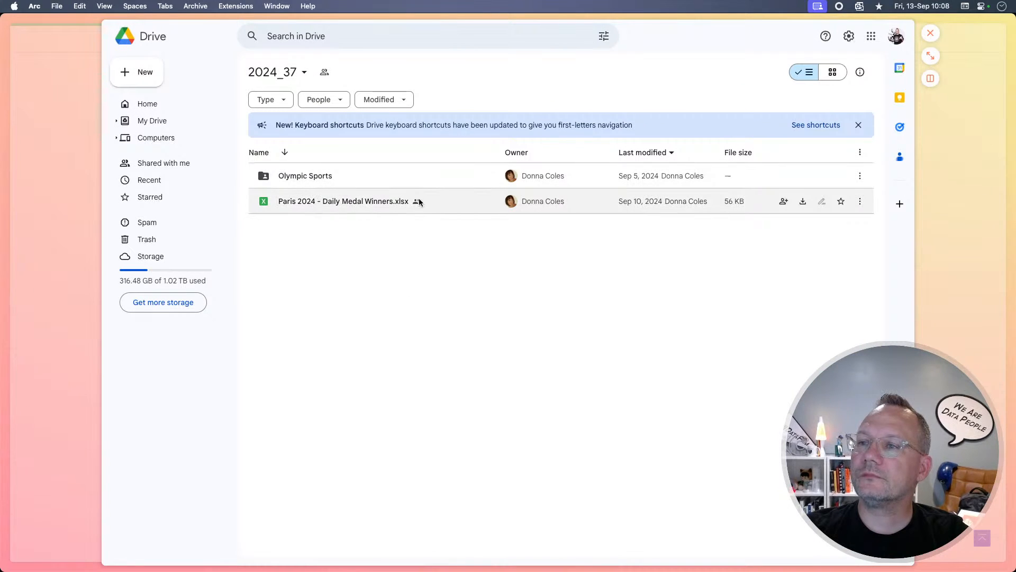
pyautogui.click(803, 204)
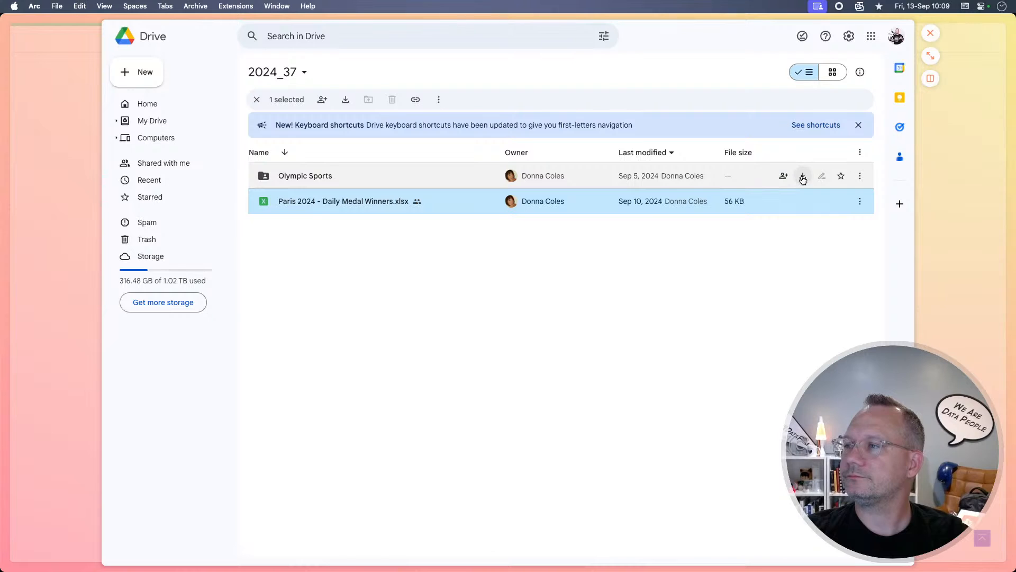
pyautogui.click(803, 177)
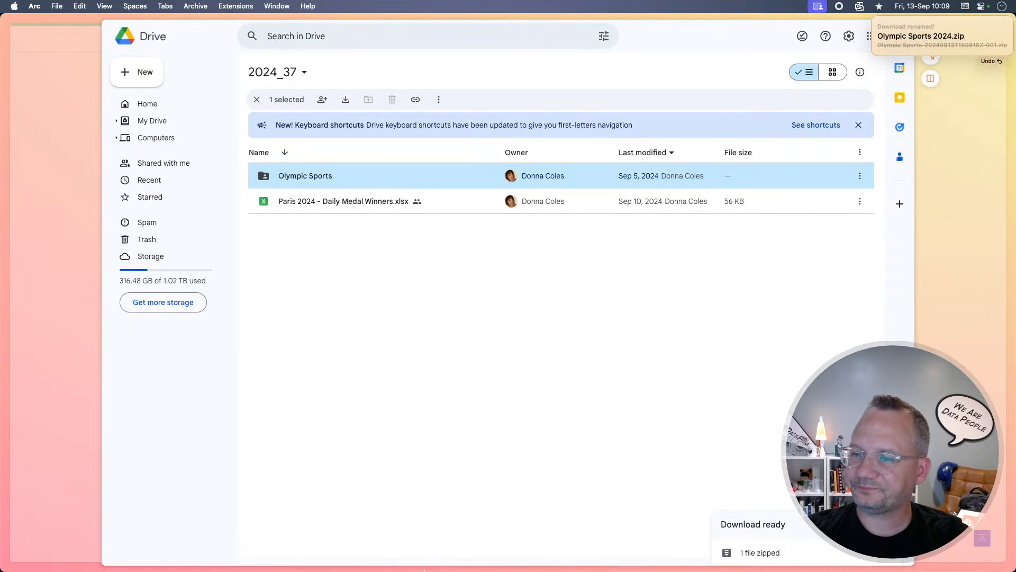
# Step: Switch to Finder and extract Olympic Sports 2024.zip in the Downloads folder
pyautogui.click(269, 536)
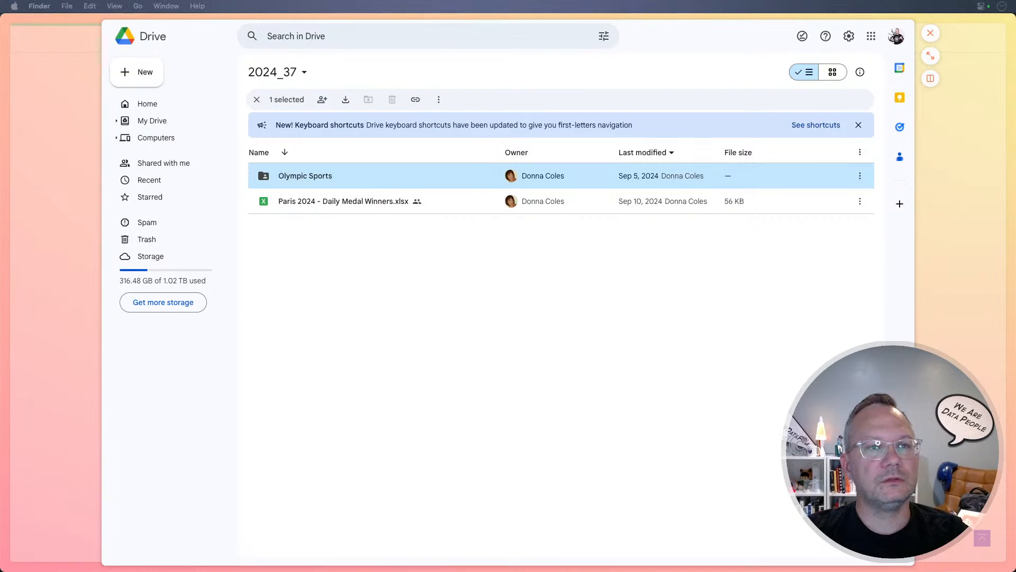
pyautogui.moveTo(0, 150); pyautogui.dragTo(401, 125)
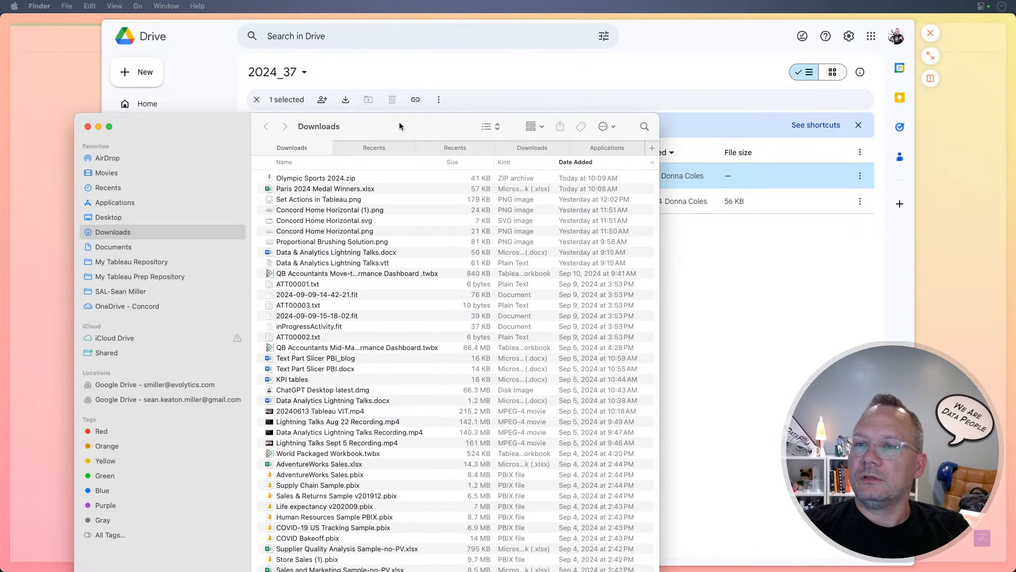
pyautogui.doubleClick(317, 179)
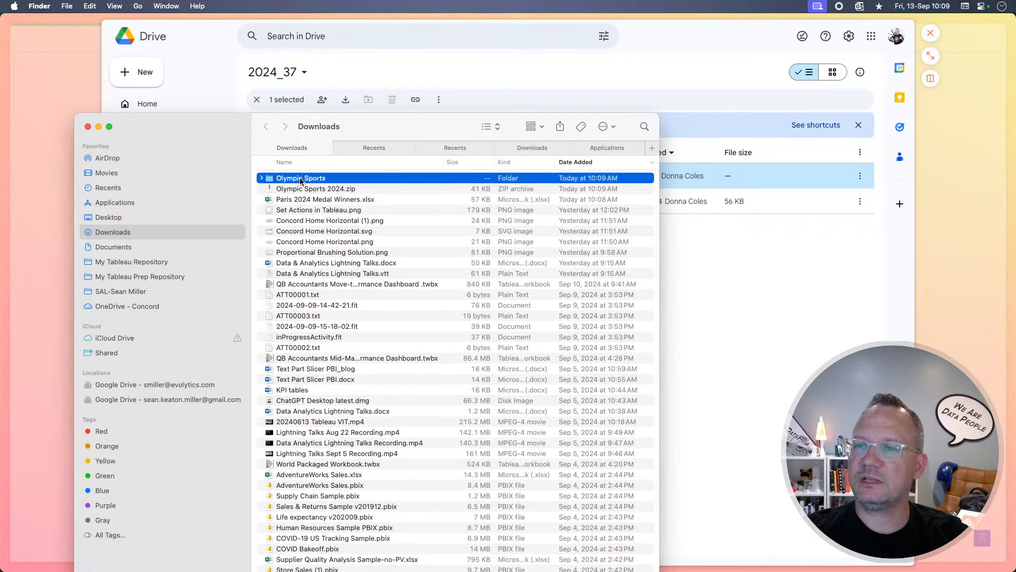
# Step: Open the Shapes folder inside My Tableau Repository beside the Downloads view
pyautogui.click(357, 150)
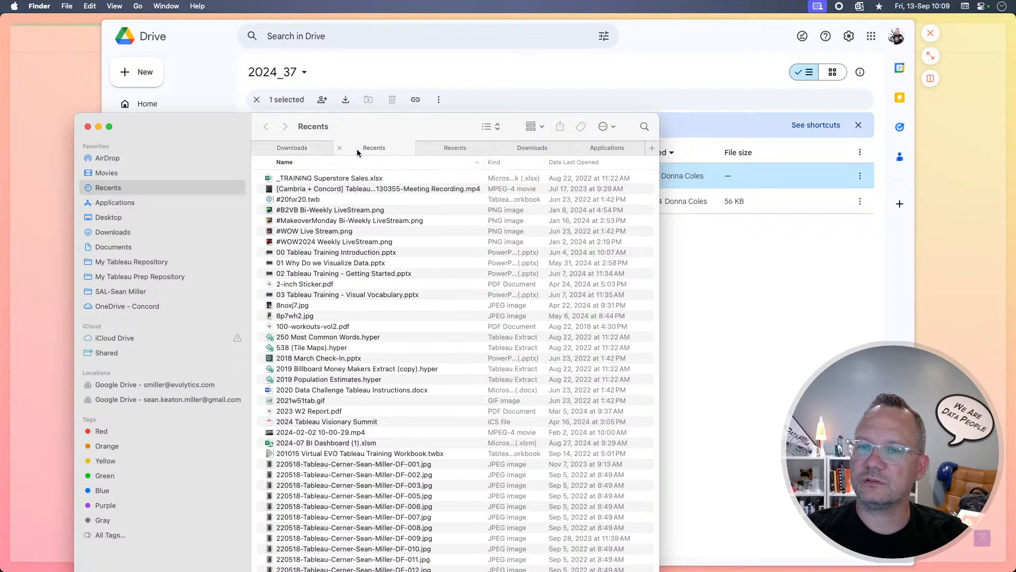
pyautogui.click(139, 262)
pyautogui.click(304, 198)
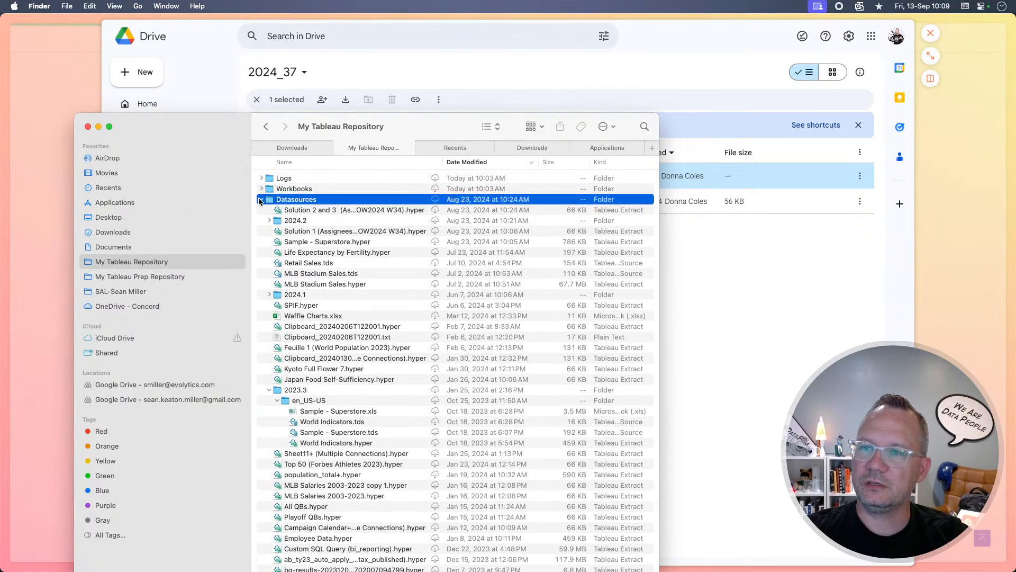
pyautogui.click(260, 199)
pyautogui.doubleClick(281, 211)
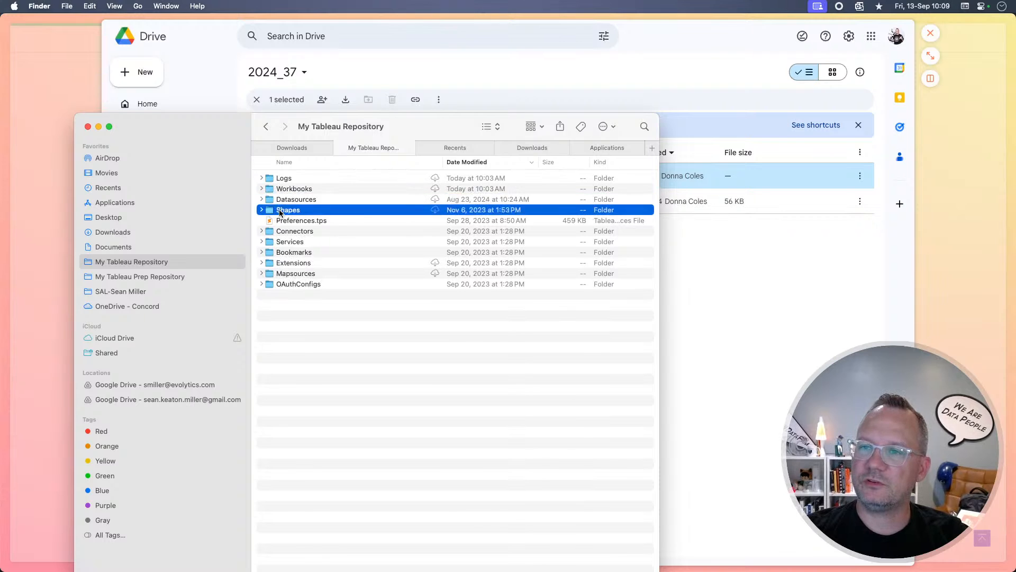
# Step: Look through the custom shape subfolders stored in the Shapes folder
pyautogui.scroll(-5, 317, 421)
pyautogui.scroll(8, 318, 422)
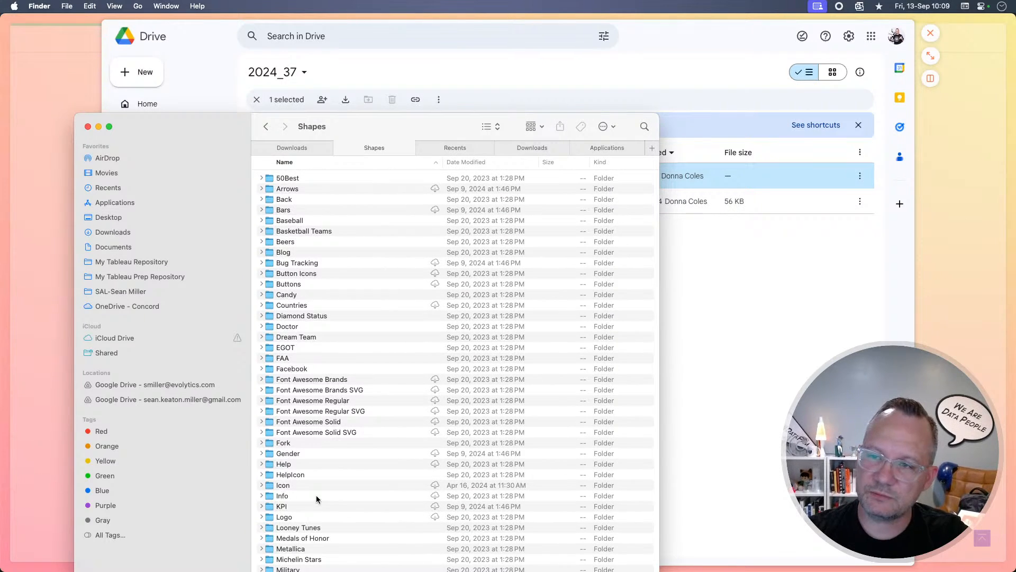
pyautogui.scroll(-10, 318, 500)
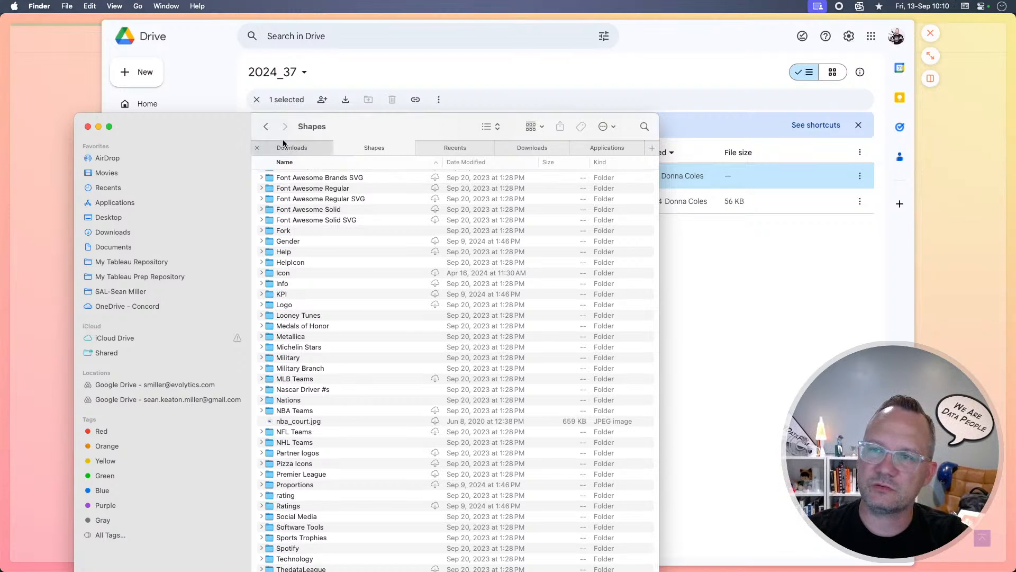
pyautogui.click(268, 127)
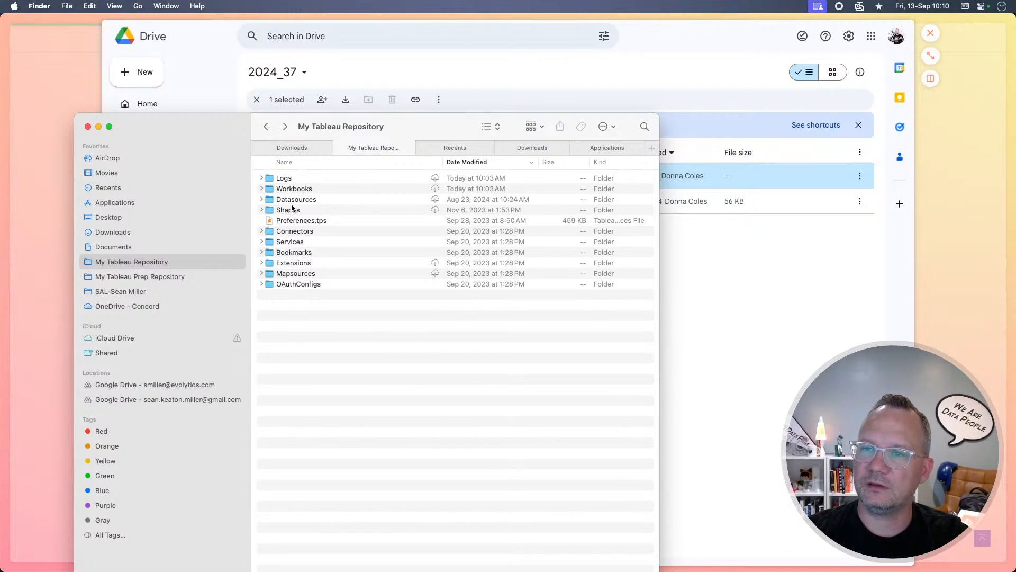
pyautogui.doubleClick(290, 210)
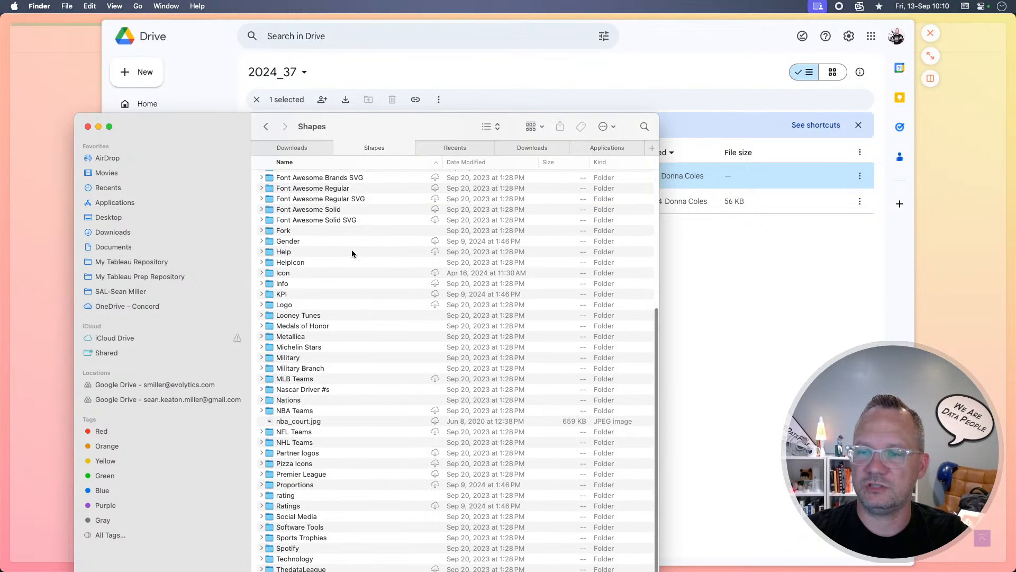
pyautogui.scroll(-1, 352, 253)
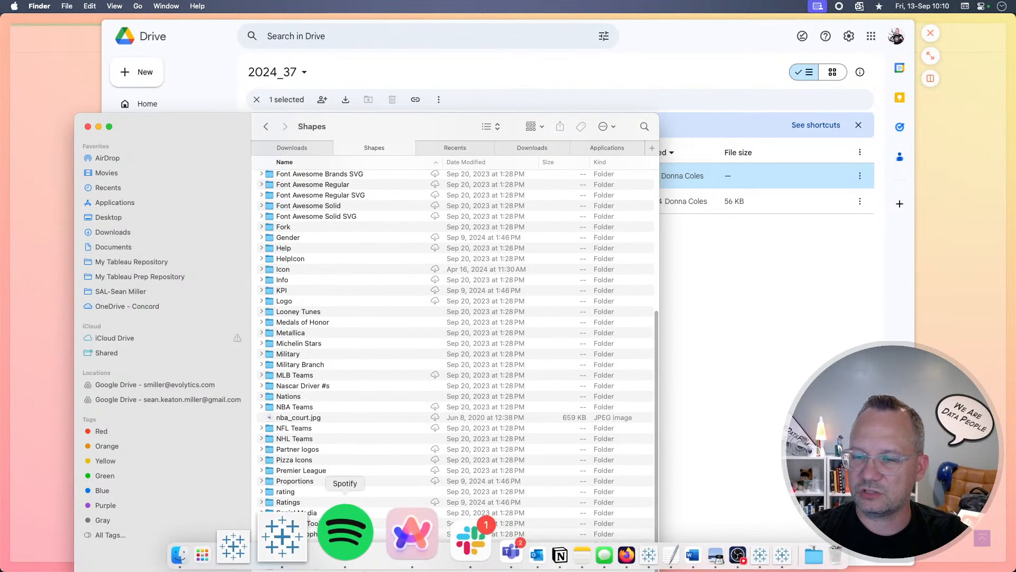
pyautogui.scroll(10, 371, 396)
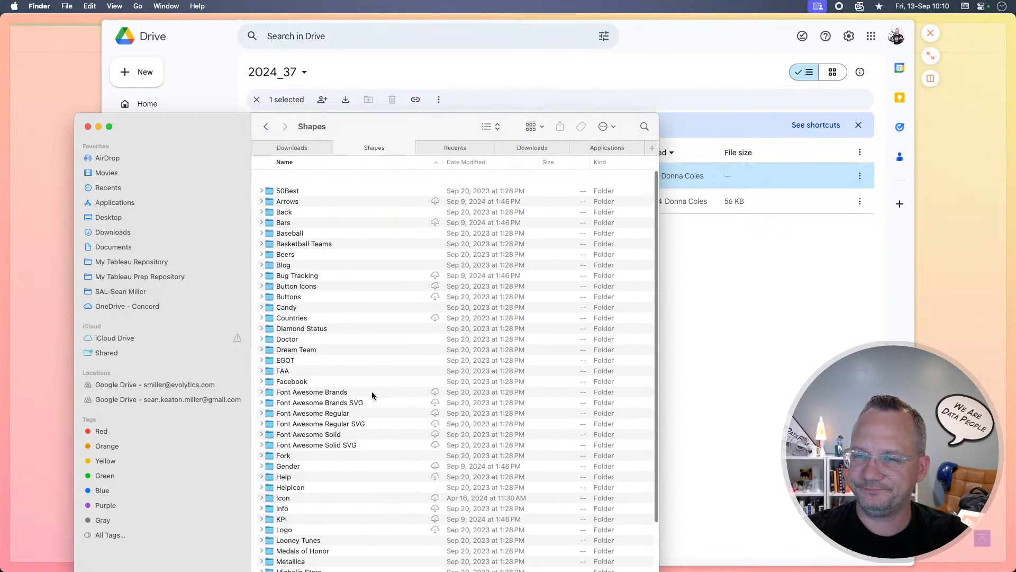
# Step: Check the sport icons in the extracted Olympic Sports folder and move the folder from Downloads into the Shapes folder
pyautogui.click(294, 148)
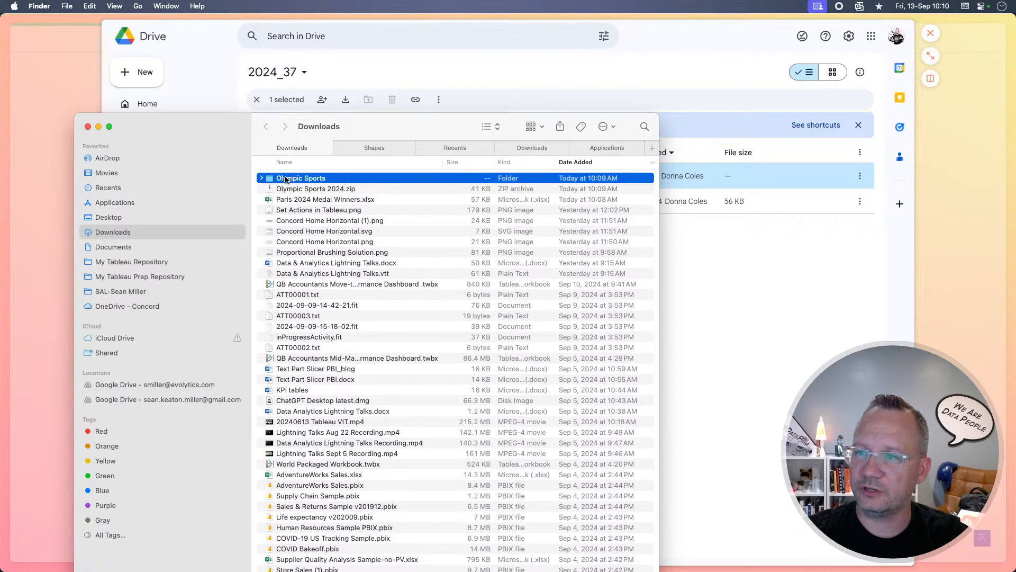
pyautogui.moveTo(284, 180)
pyautogui.mouseDown()
pyautogui.moveTo(313, 168)
pyautogui.moveTo(284, 186)
pyautogui.moveTo(278, 172)
pyautogui.mouseUp()
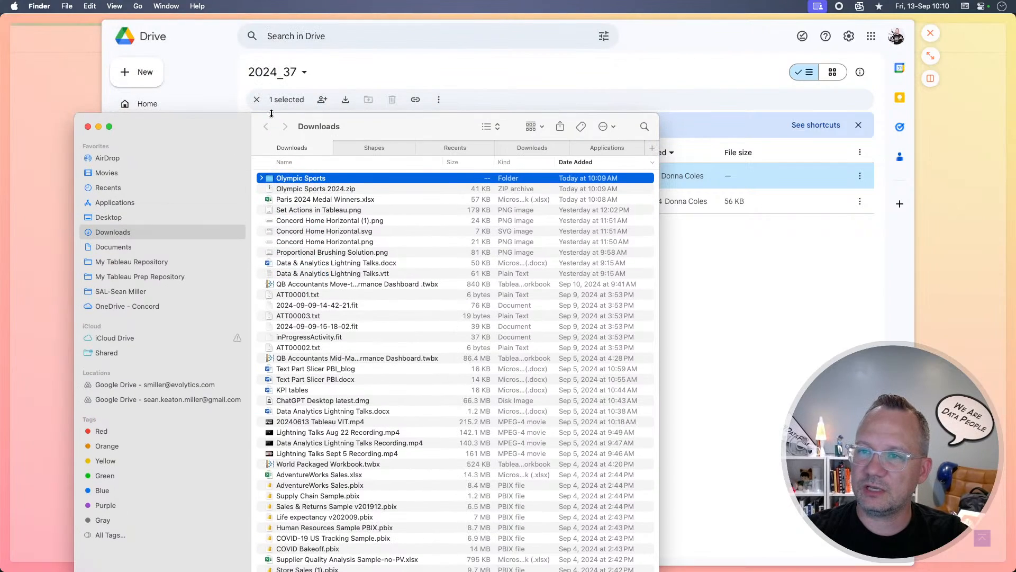
pyautogui.click(261, 178)
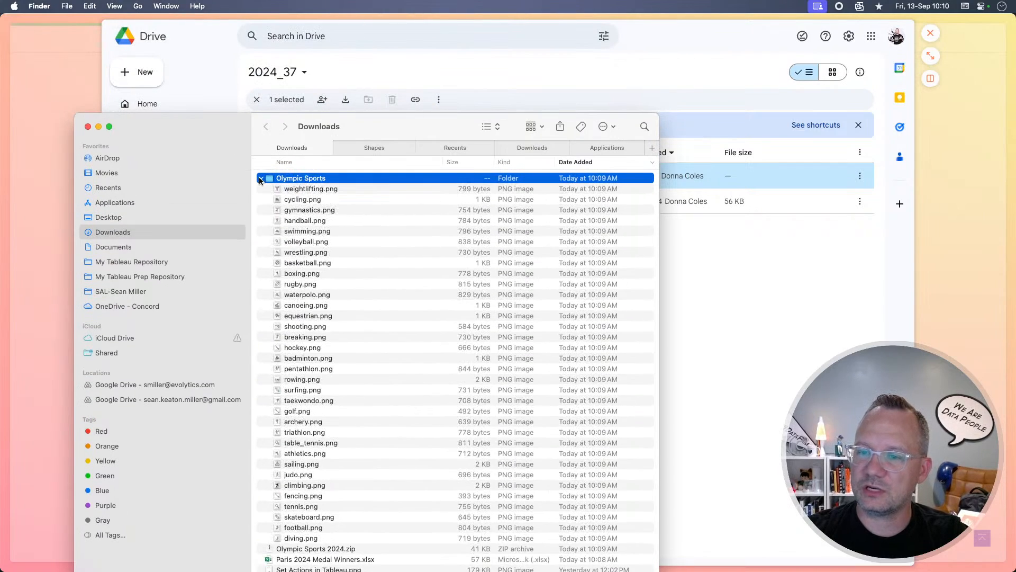
pyautogui.click(261, 179)
pyautogui.moveTo(298, 179); pyautogui.dragTo(324, 113)
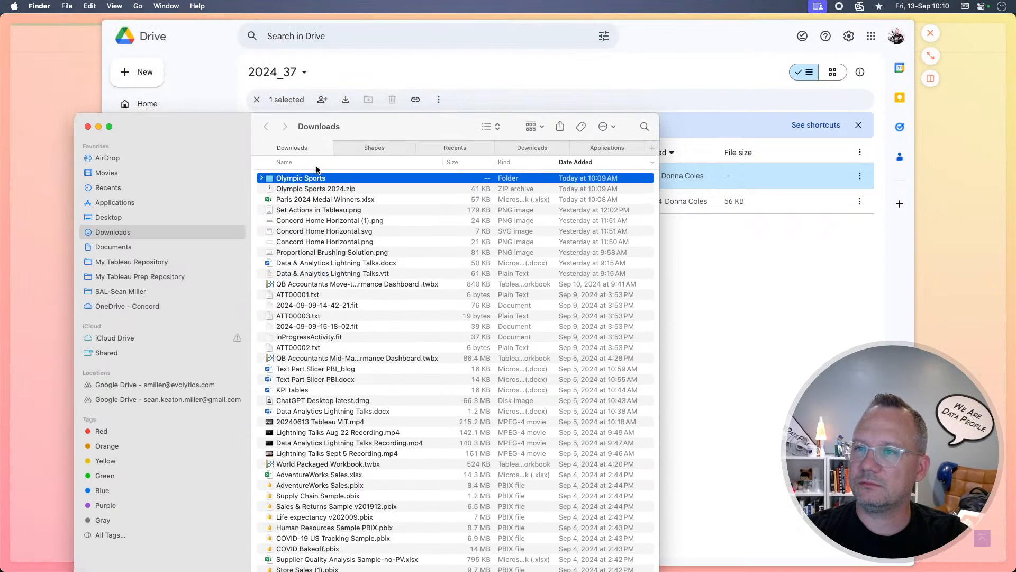
pyautogui.moveTo(308, 180); pyautogui.dragTo(375, 148)
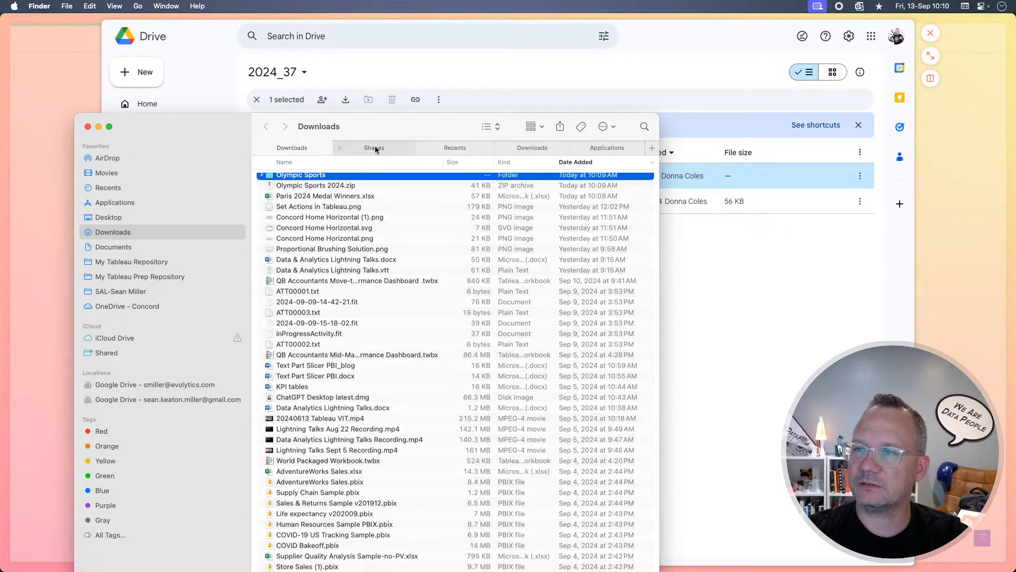
pyautogui.click(375, 147)
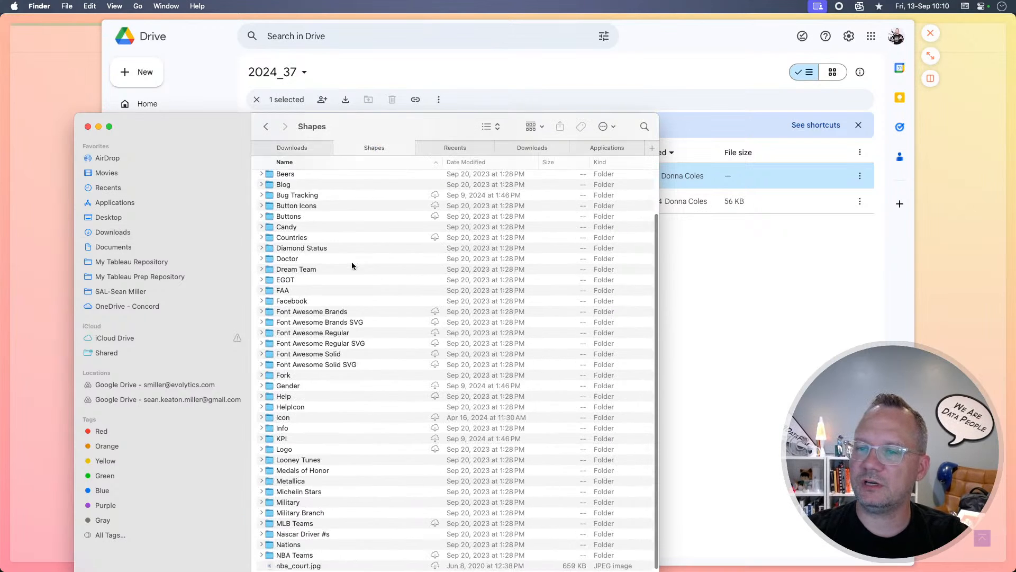
# Step: Find the Olympic Sports folder among the custom shapes in the Shapes folder and return to the browser
pyautogui.scroll(-10, 351, 262)
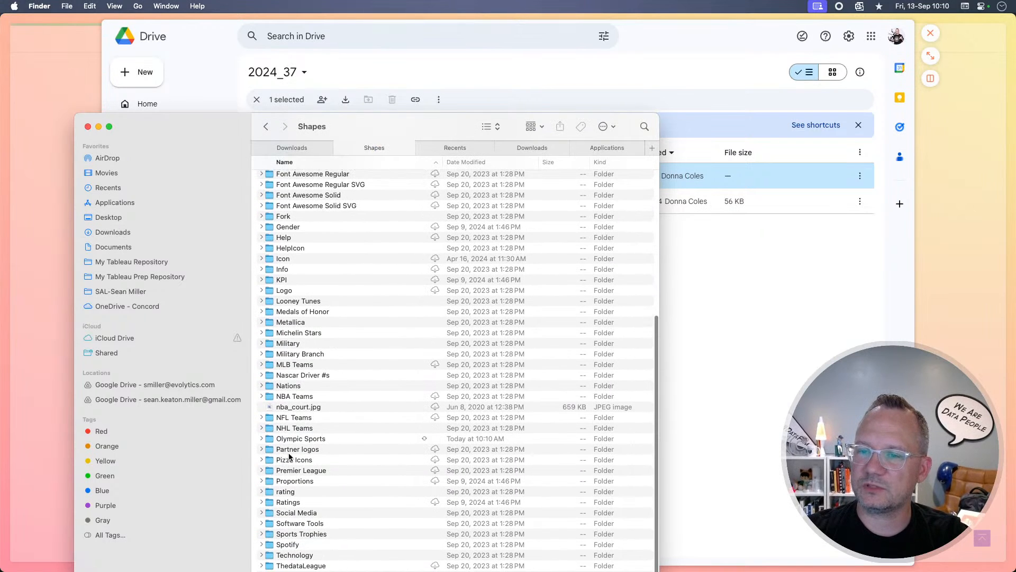
pyautogui.click(294, 440)
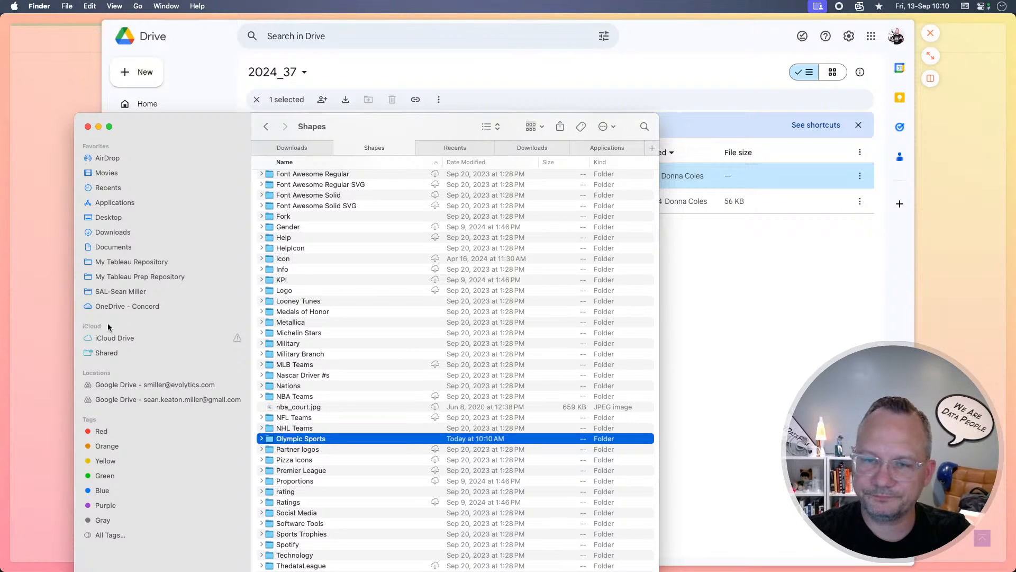
pyautogui.click(57, 351)
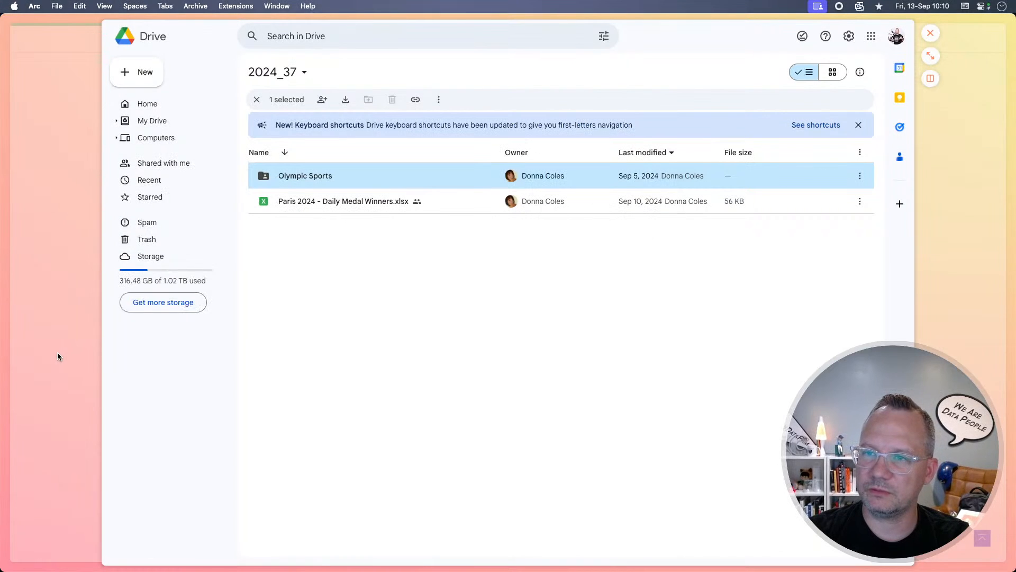
# Step: Switch to Tableau and connect to the Excel file Paris 2024 Medal Winners.xlsx in the Downloads folder
pyautogui.press('super+Tab')
pyautogui.press('super+Tab')
pyautogui.press('super+Tab')
pyautogui.press('super+Tab')
pyautogui.press('super+Tab')
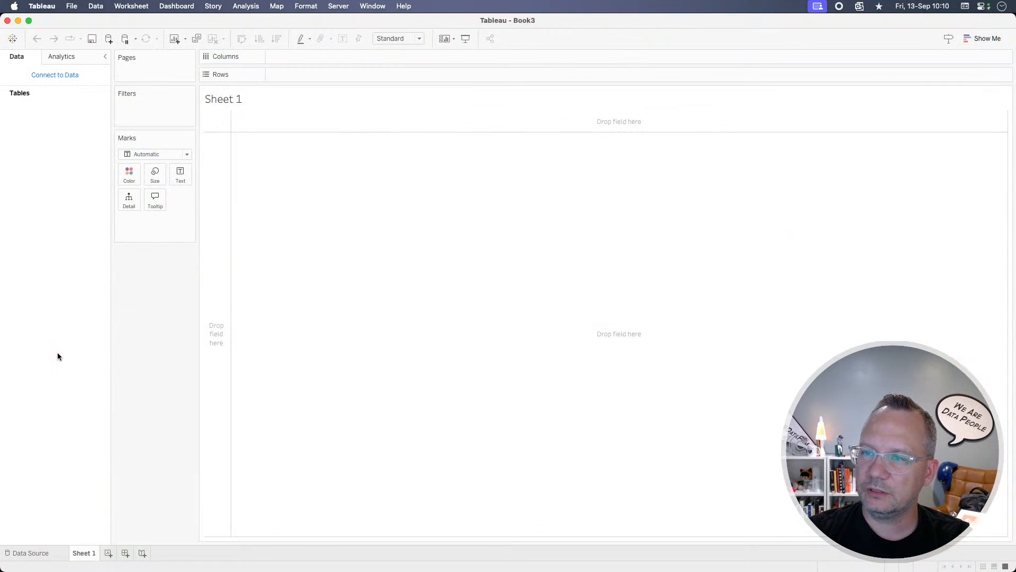
pyautogui.click(60, 79)
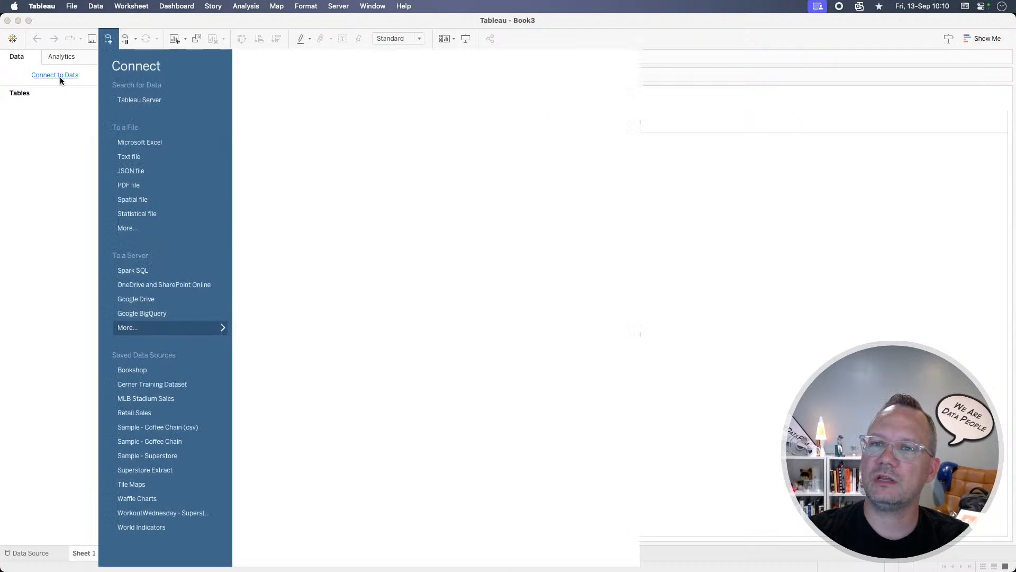
pyautogui.click(137, 144)
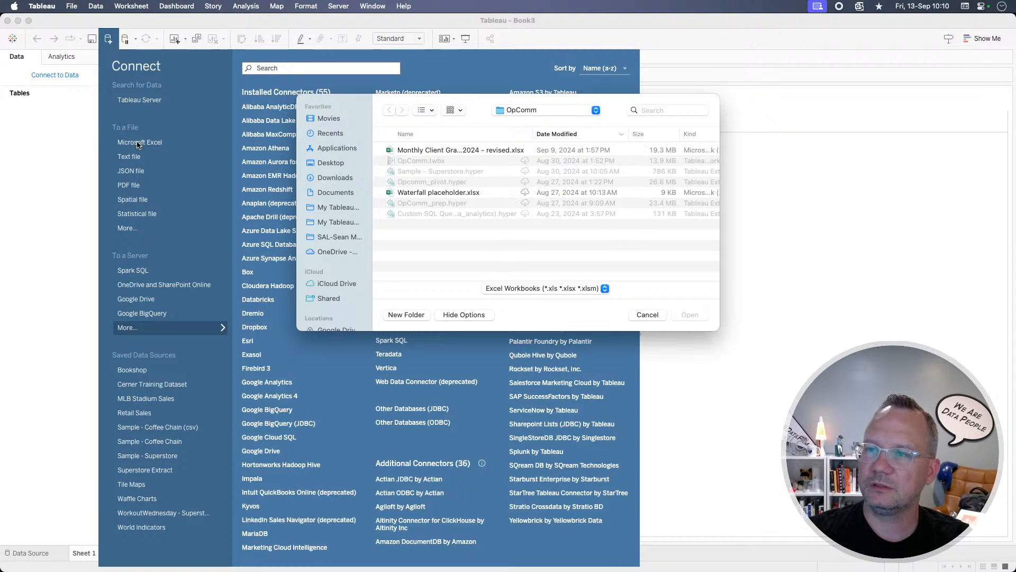
pyautogui.click(331, 178)
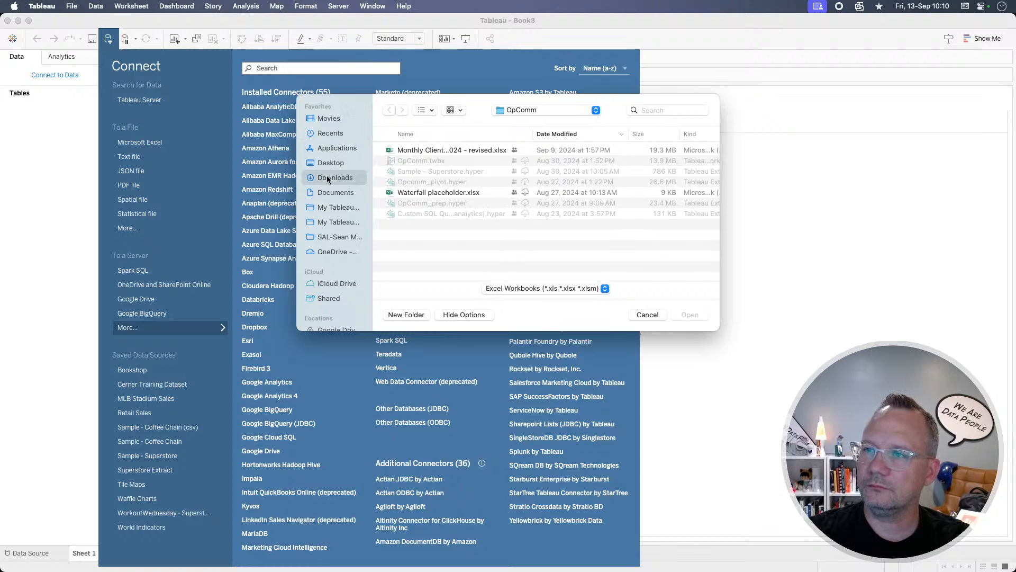
pyautogui.doubleClick(464, 162)
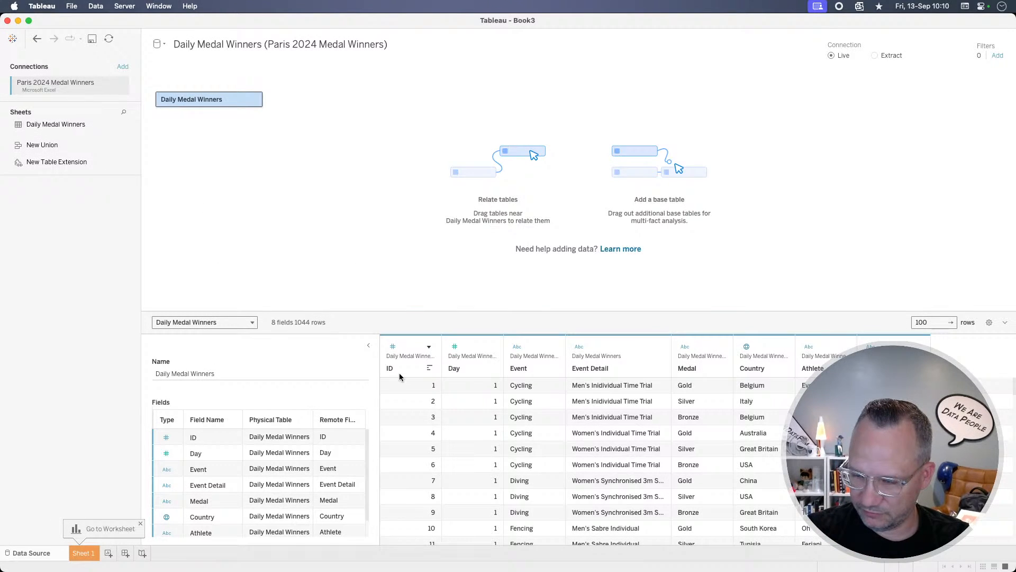
# Step: After previewing the Daily Medal Winners rows, change the connection to an extract and save it in Downloads on the way to Sheet 1
pyautogui.scroll(-15, 401, 441)
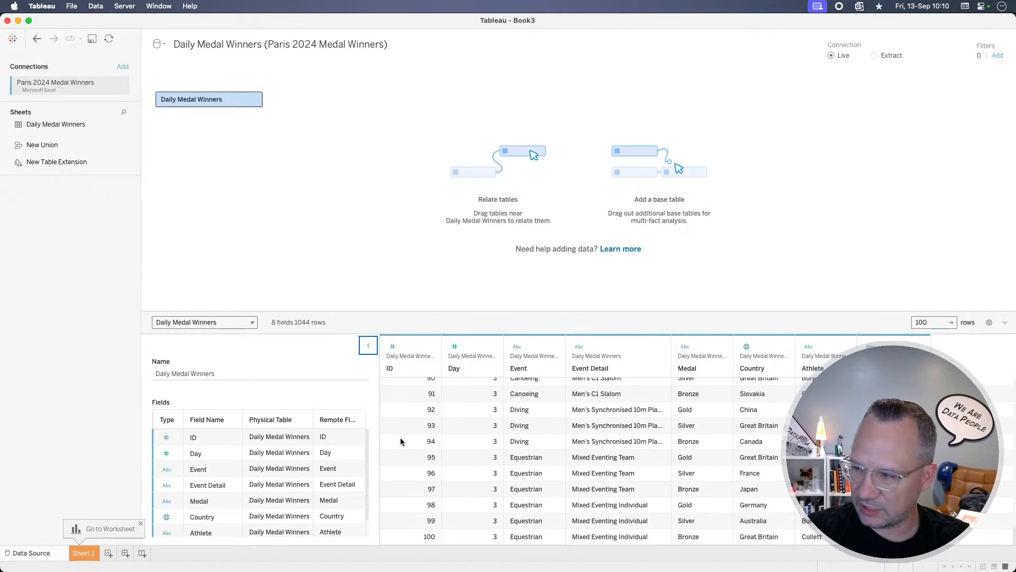
pyautogui.scroll(15, 401, 441)
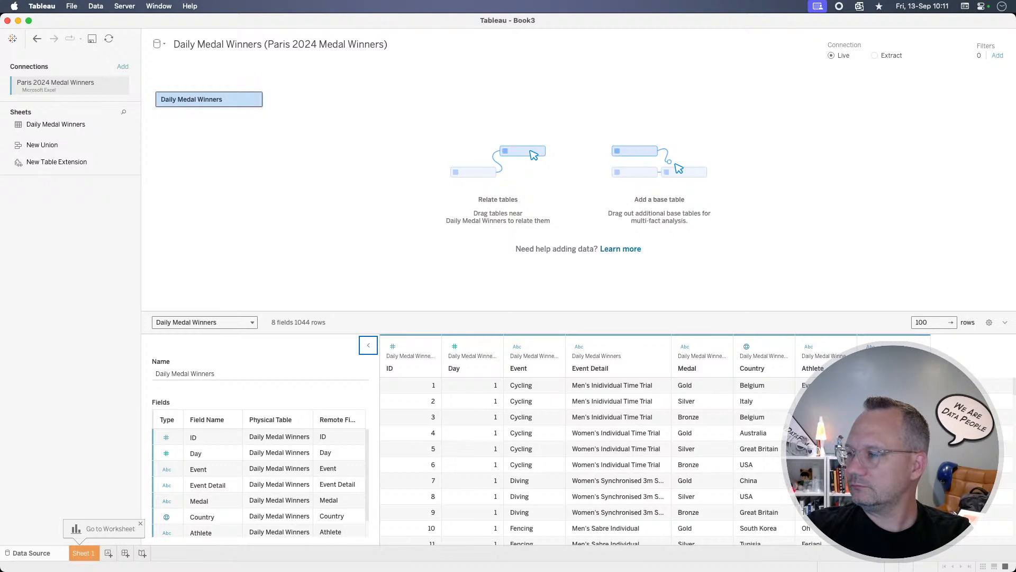
pyautogui.scroll(-20, 582, 460)
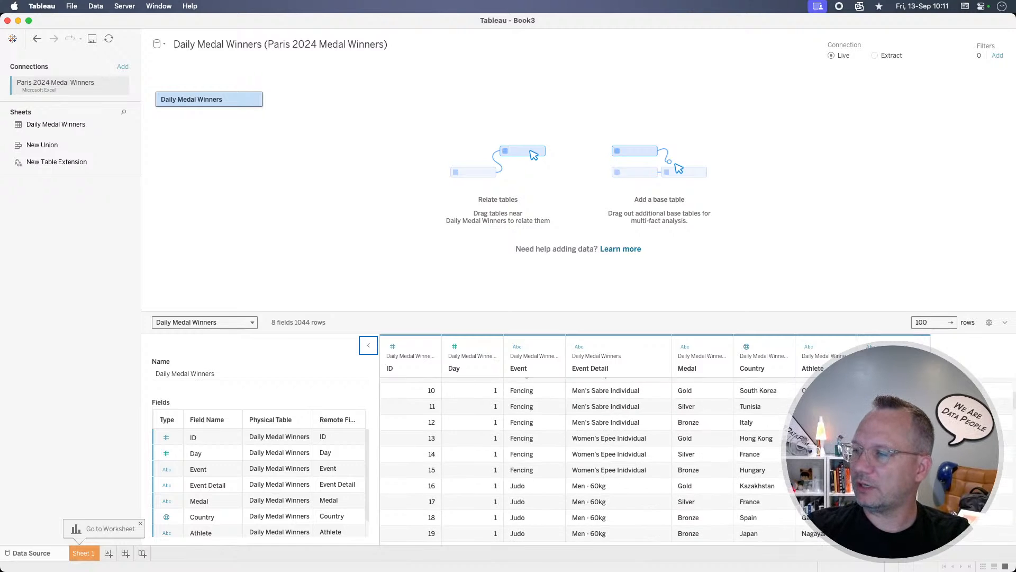
pyautogui.scroll(-8, 582, 460)
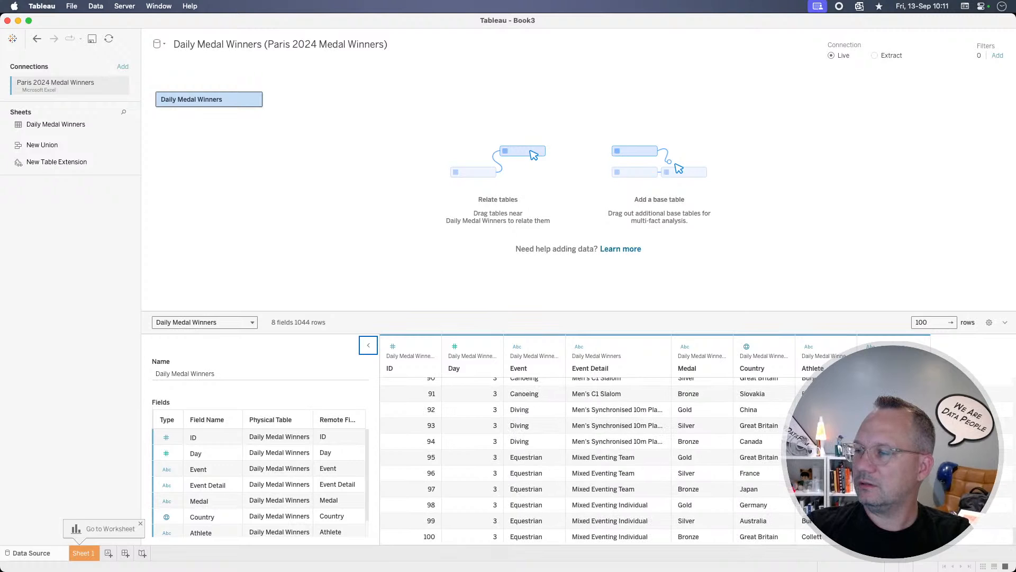
pyautogui.scroll(20, 582, 461)
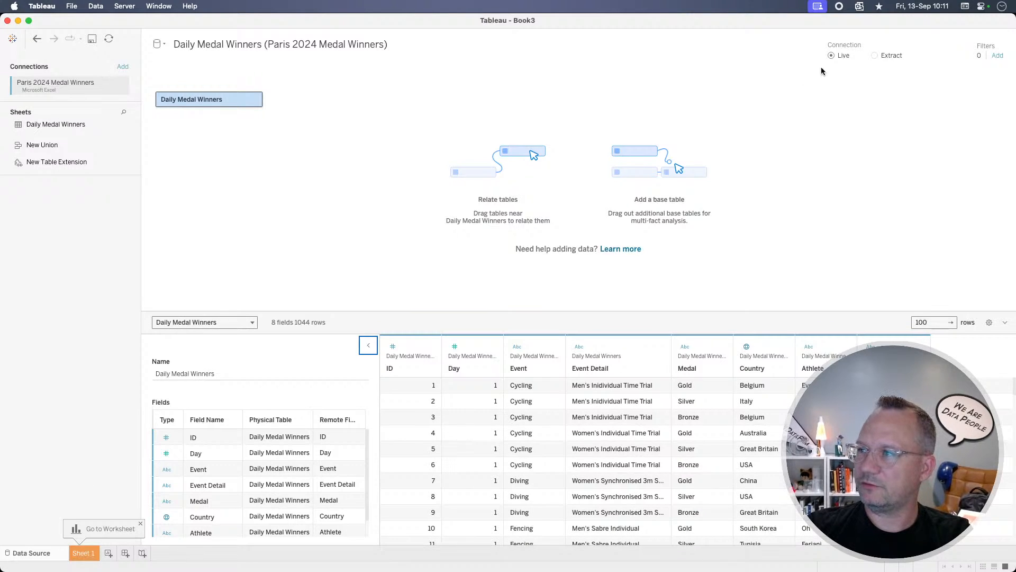
pyautogui.click(874, 56)
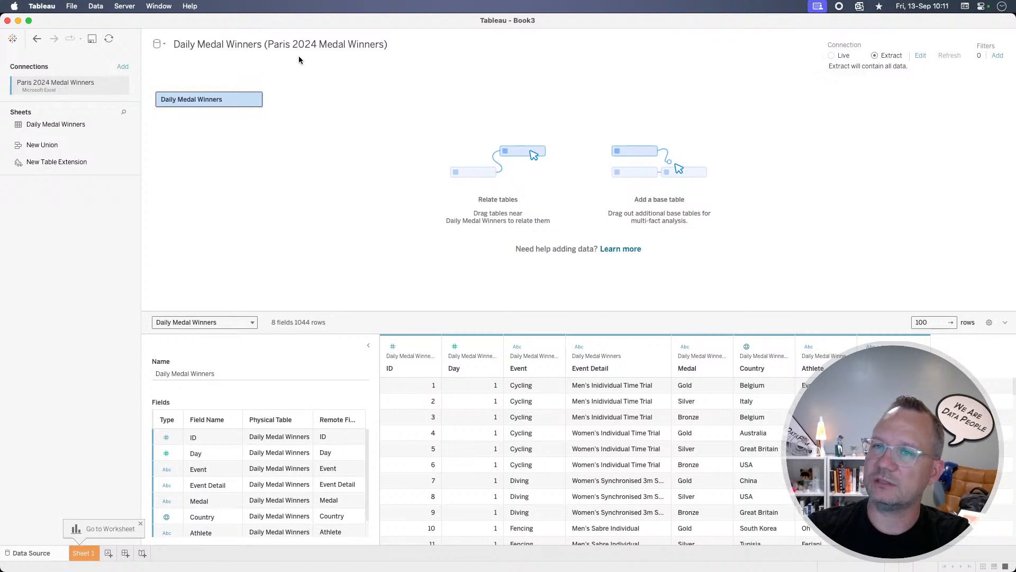
pyautogui.click(85, 553)
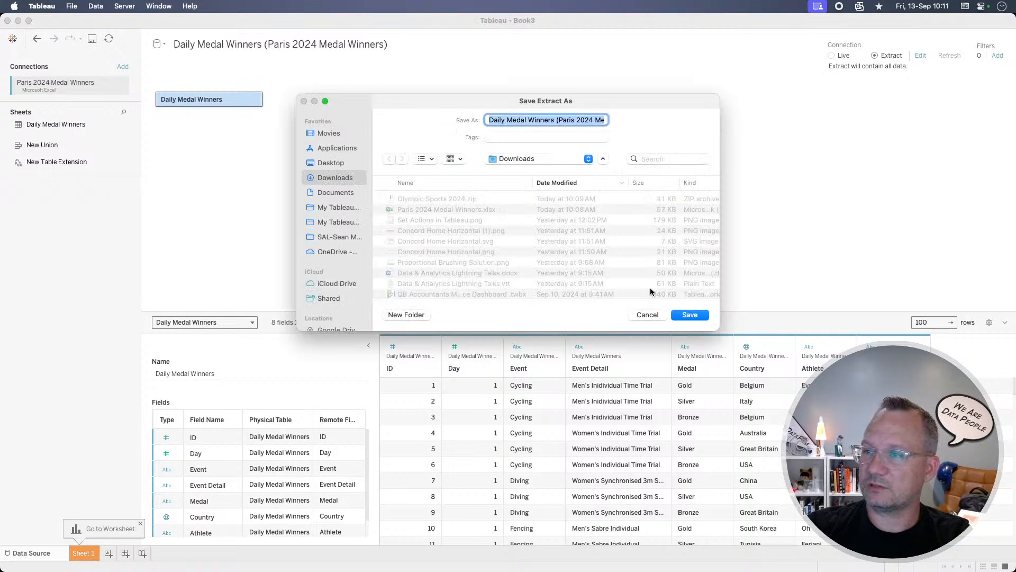
pyautogui.click(690, 315)
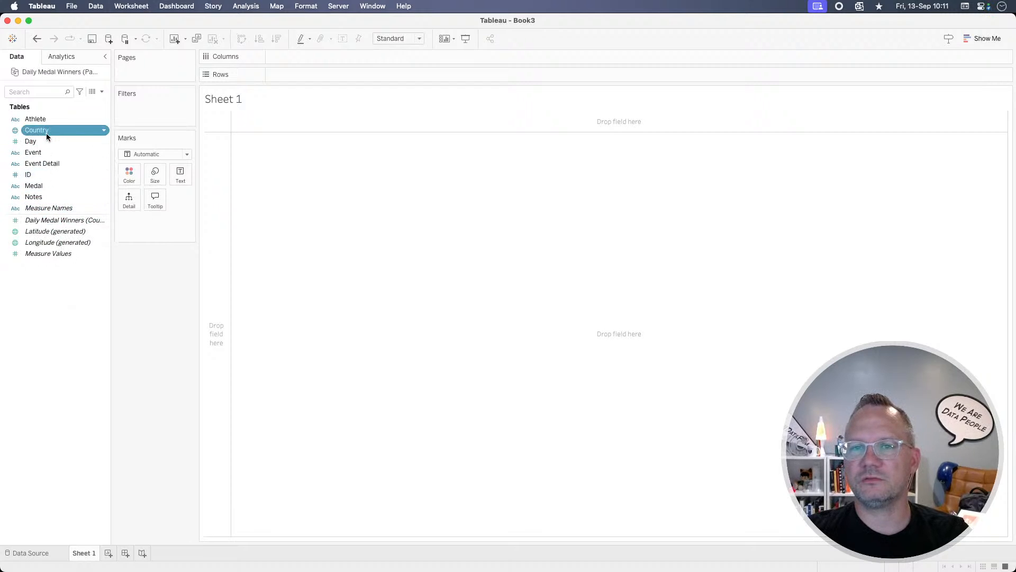
# Step: Filter Sheet 1 by Country so that only USA is included
pyautogui.moveTo(46, 132); pyautogui.dragTo(128, 116)
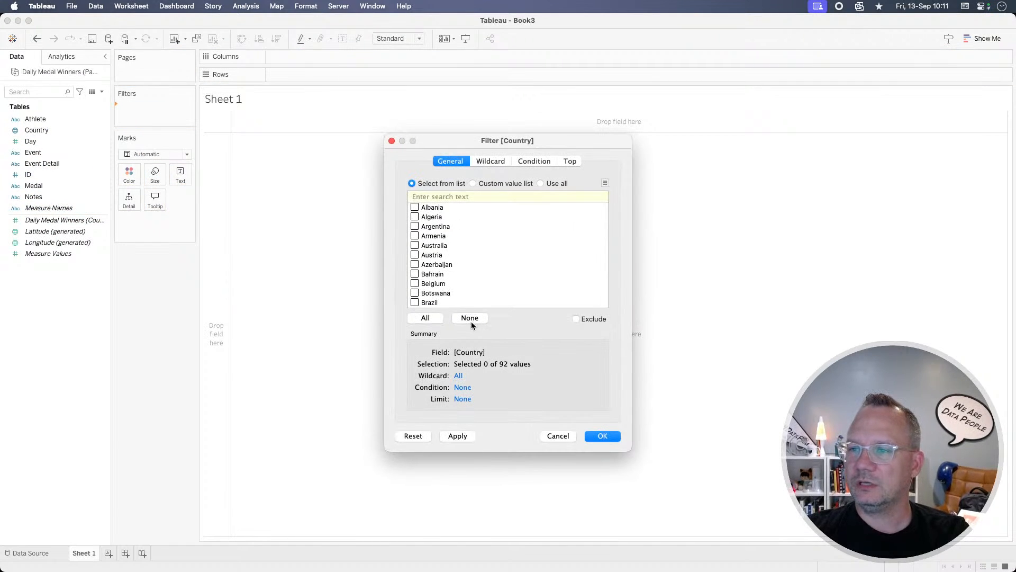
pyautogui.scroll(-20, 463, 286)
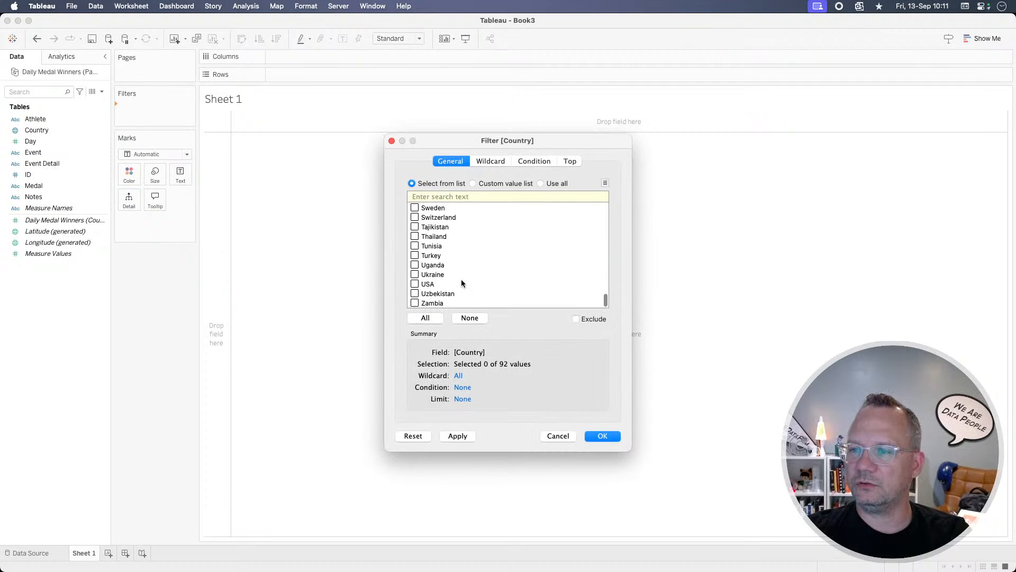
pyautogui.click(415, 284)
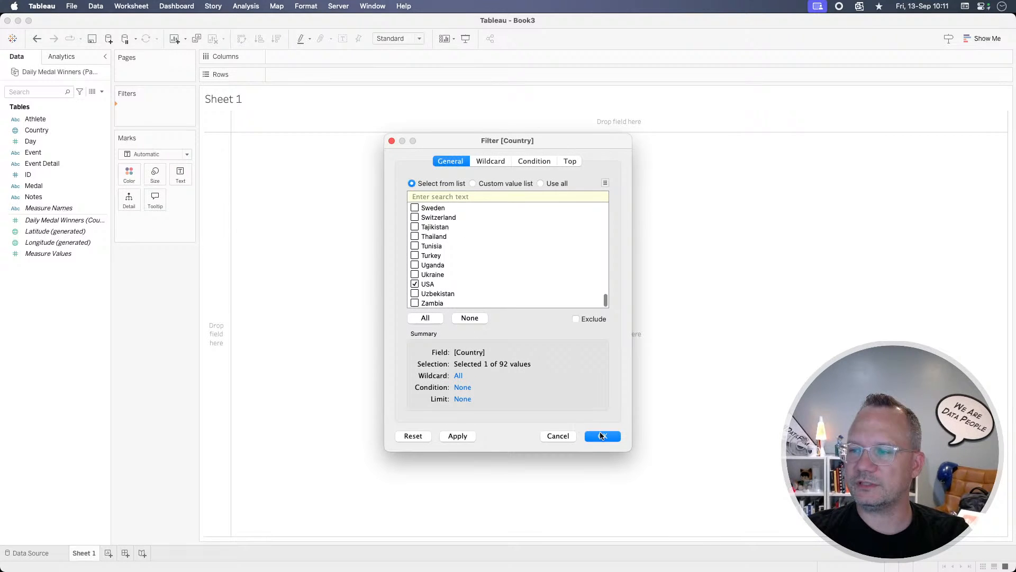
pyautogui.click(601, 437)
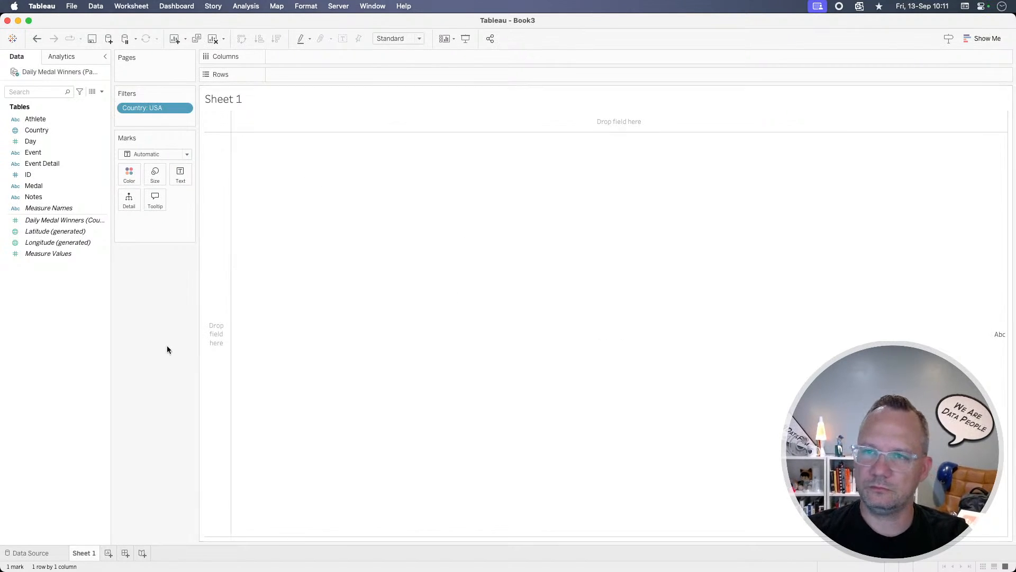
# Step: Place Day on Columns as a discrete dimension and hide the field labels for columns
pyautogui.moveTo(30, 141); pyautogui.dragTo(293, 60)
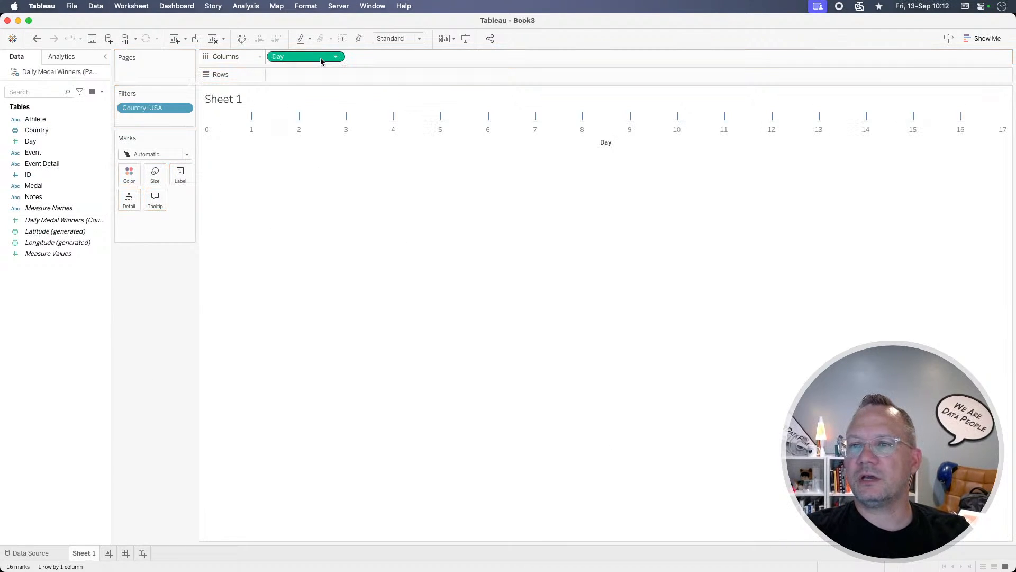
pyautogui.click(337, 57)
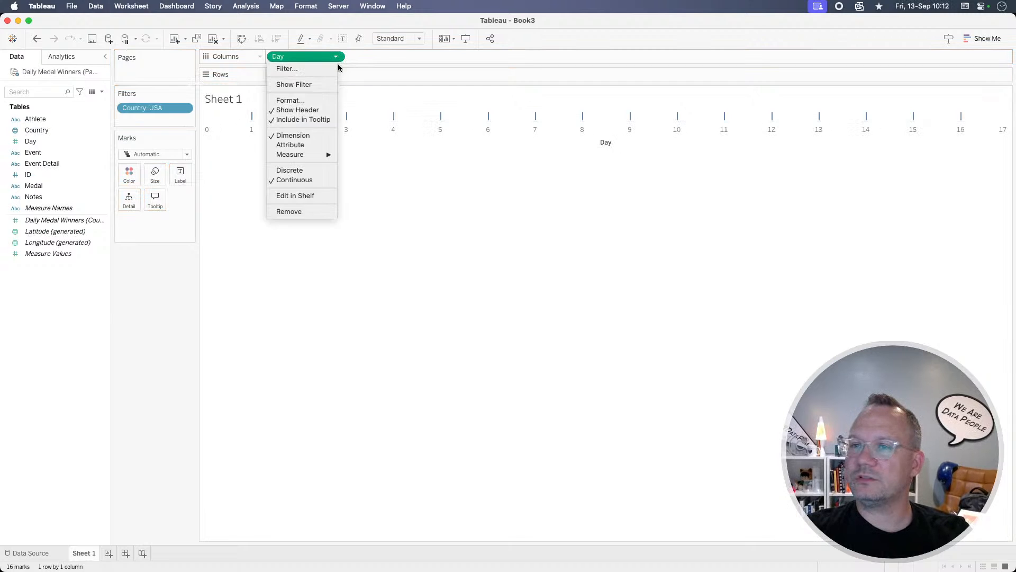
pyautogui.click(316, 172)
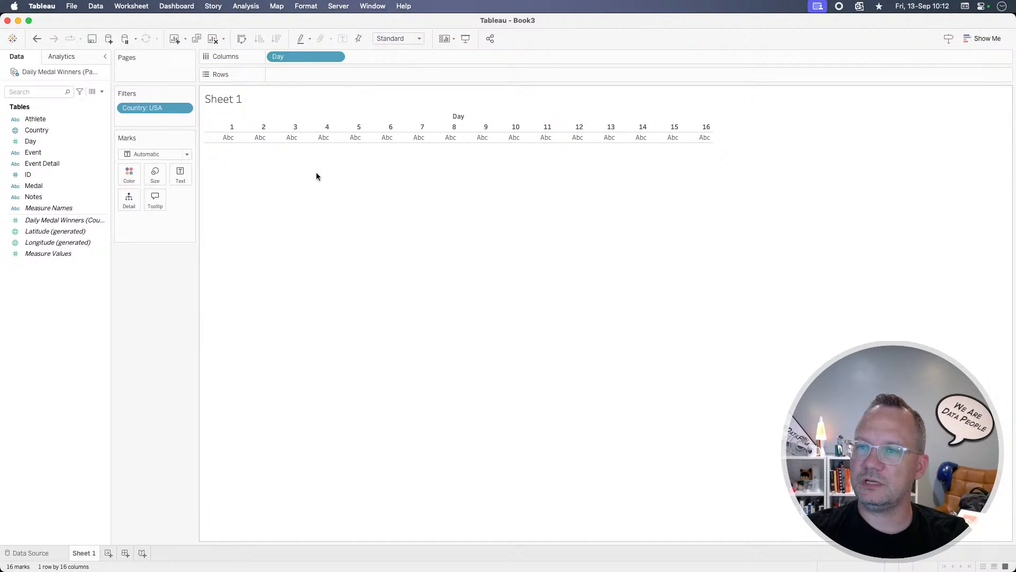
pyautogui.rightClick(463, 118)
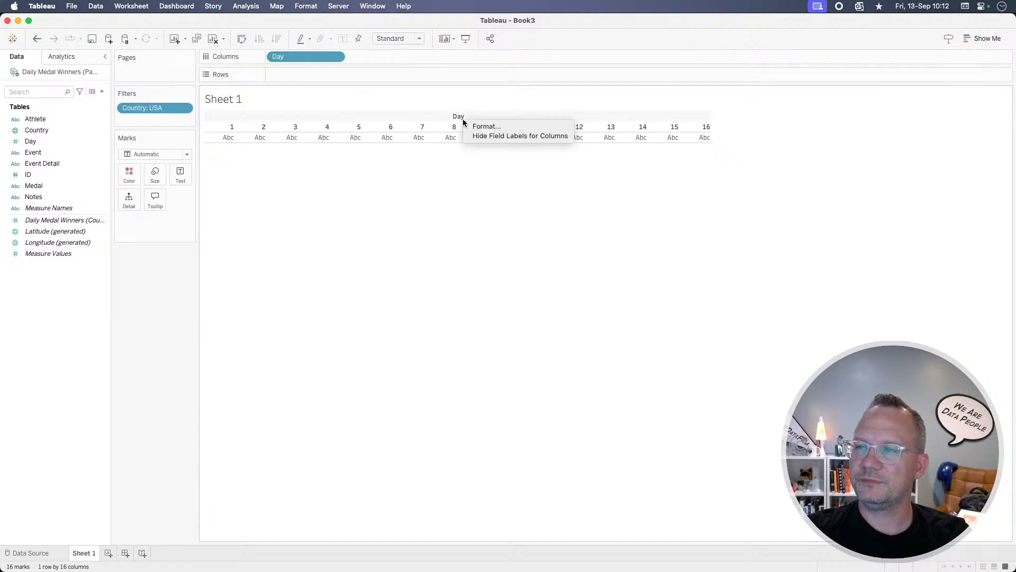
pyautogui.click(482, 136)
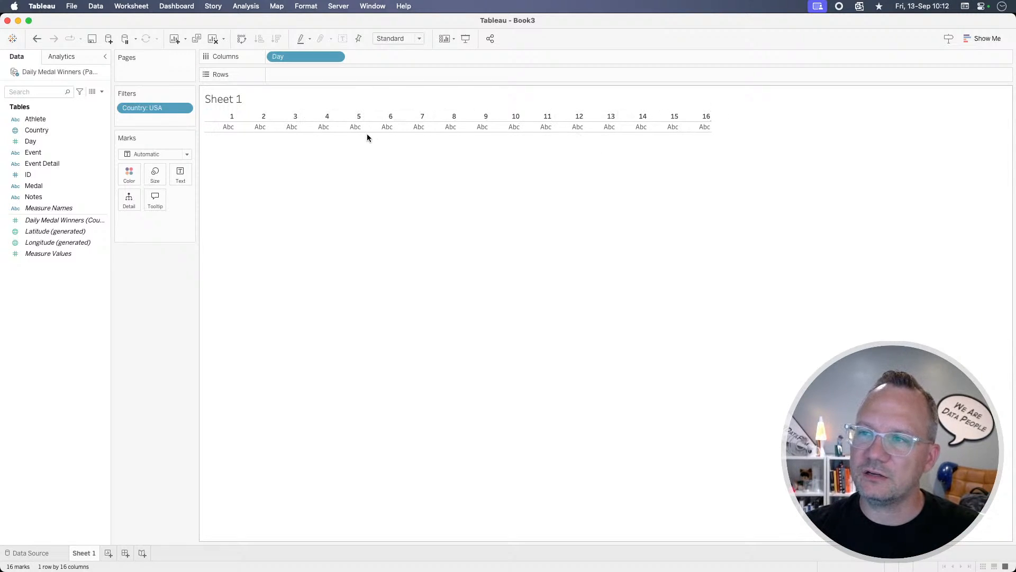
# Step: Try Day as a continuous field on Columns and set it back to discrete
pyautogui.click(336, 56)
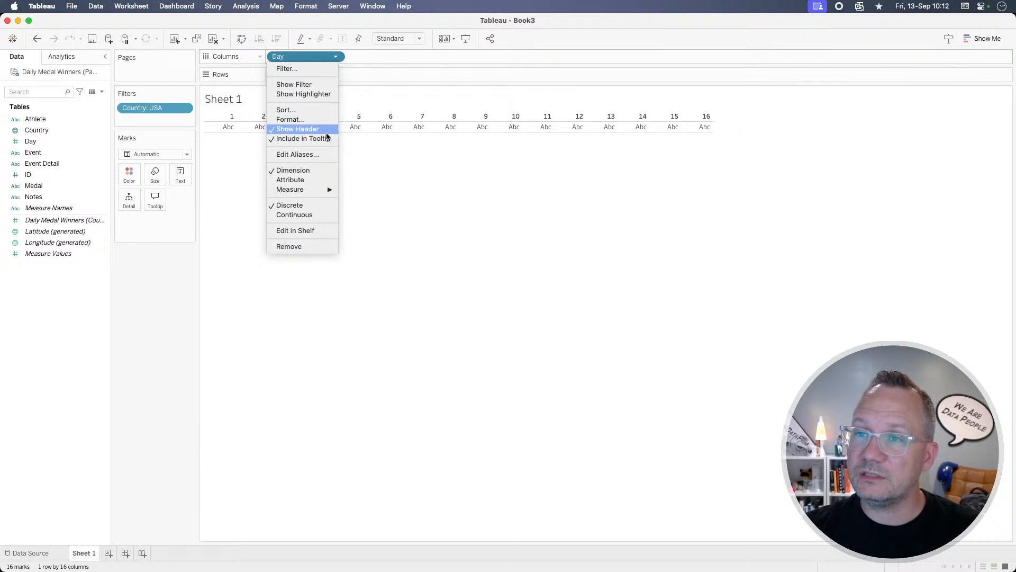
pyautogui.click(306, 214)
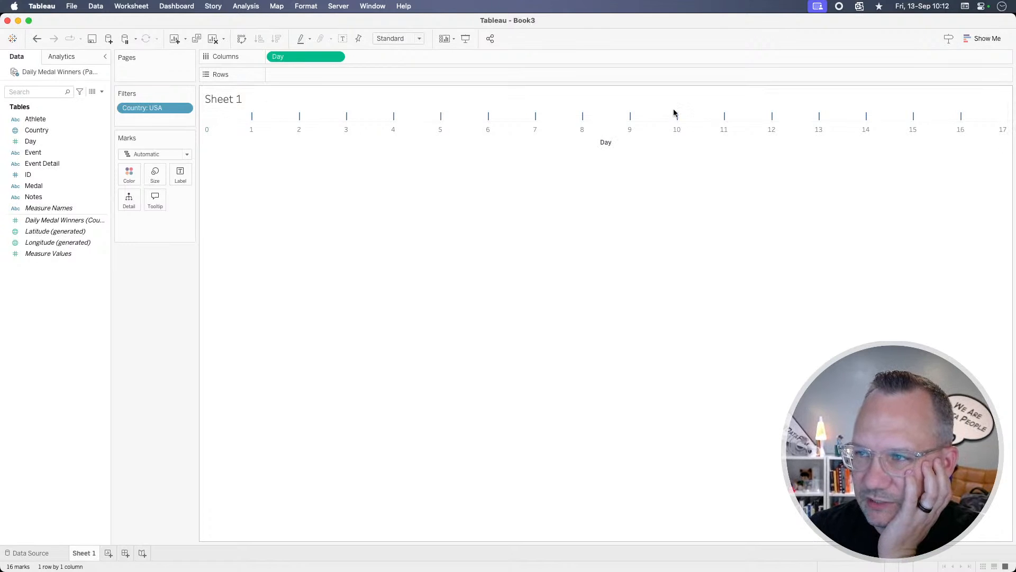
pyautogui.click(337, 58)
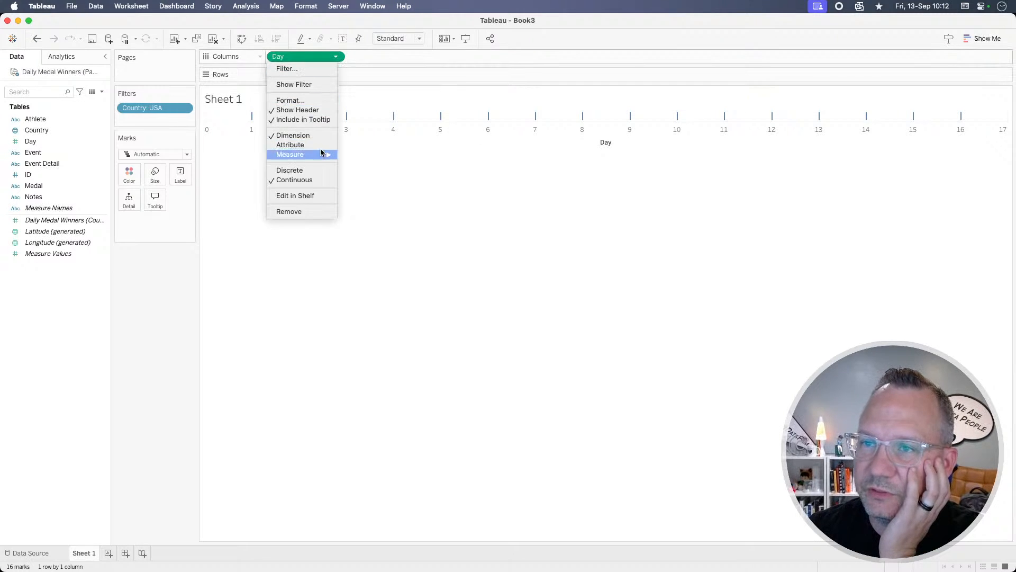
pyautogui.click(310, 170)
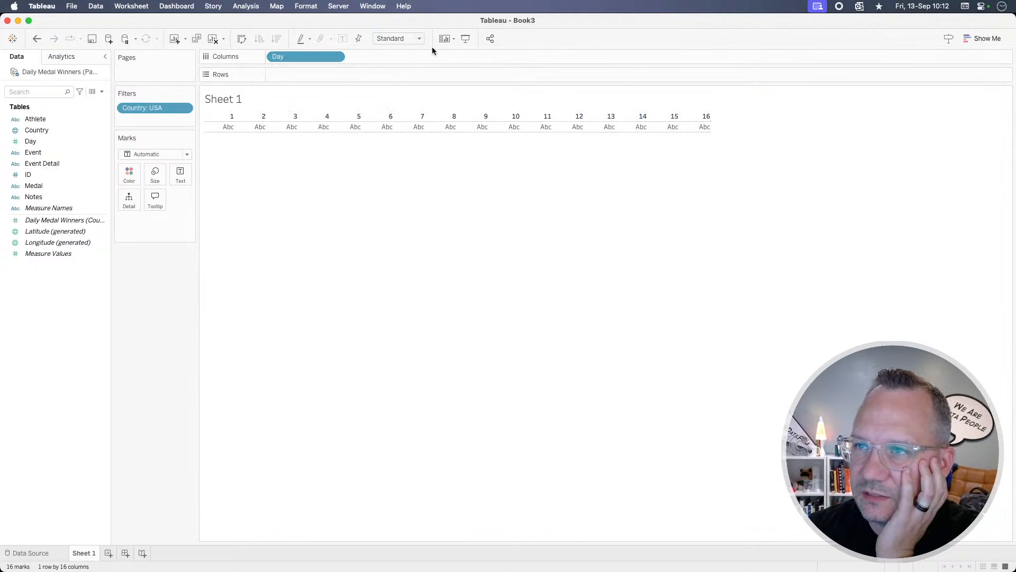
# Step: Fit the sheet to Entire View and add the count of Daily Medal Winners to Rows as bars per day
pyautogui.click(416, 38)
pyautogui.click(396, 72)
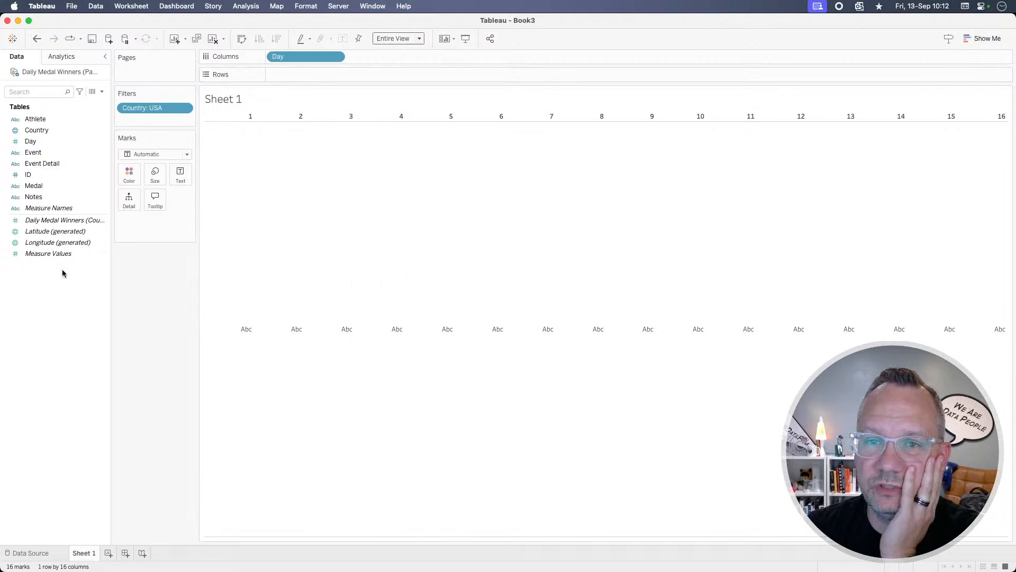
pyautogui.moveTo(58, 222); pyautogui.dragTo(308, 78)
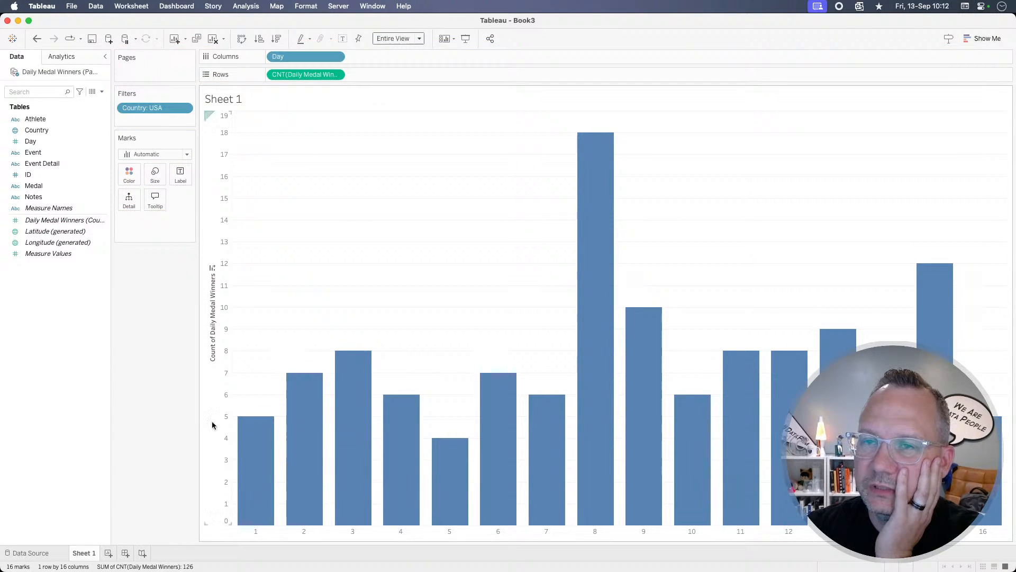
pyautogui.moveTo(255, 425)
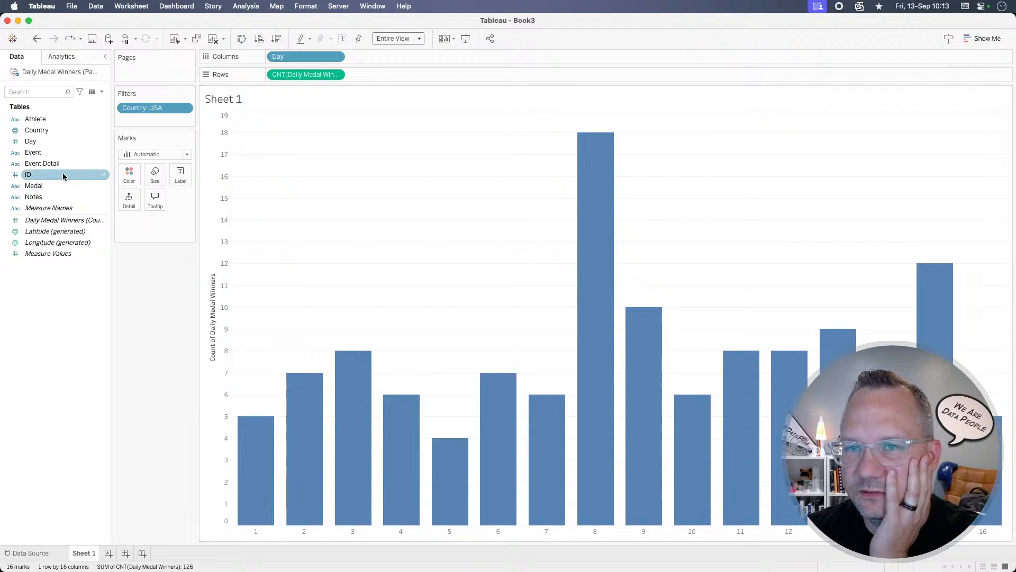
# Step: Split the daily bars into individual medals by adding ID to Detail and inspect the day 1 segments
pyautogui.moveTo(63, 176); pyautogui.dragTo(130, 200)
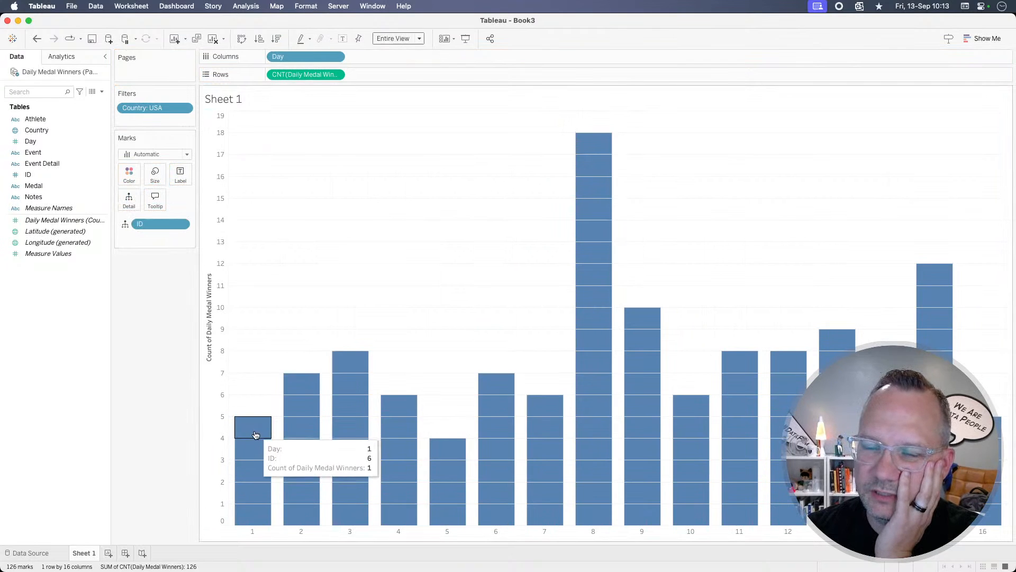
pyautogui.moveTo(250, 497)
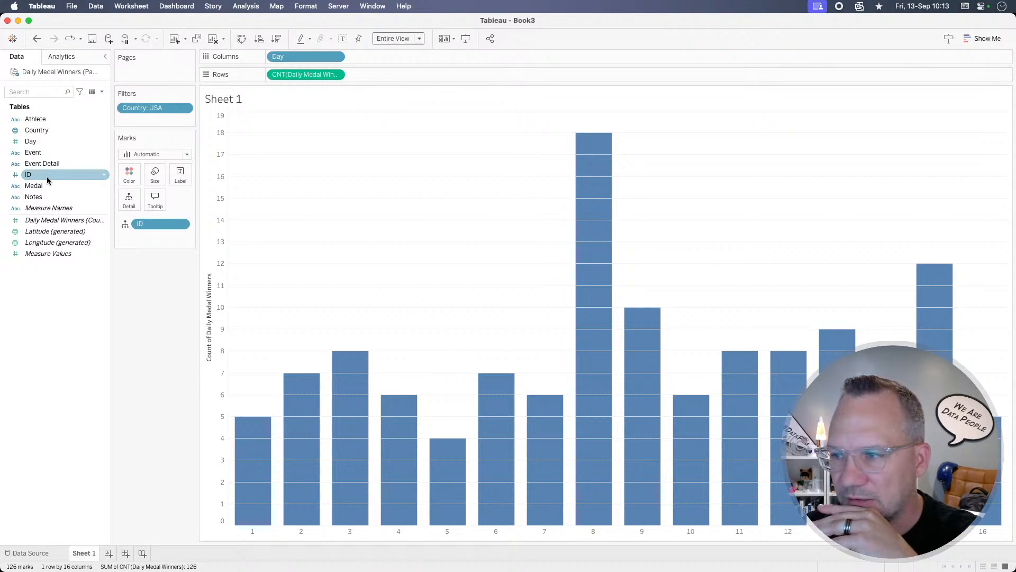
pyautogui.moveTo(267, 445)
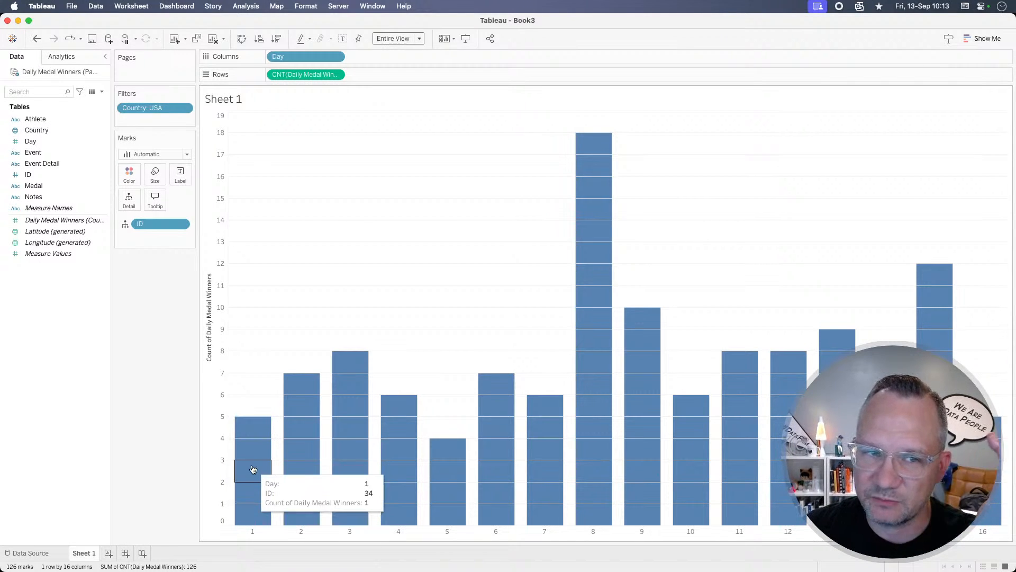
# Step: Remove ID from the marks to see the whole daily bars, and put it back on Detail
pyautogui.moveTo(152, 224); pyautogui.dragTo(152, 328)
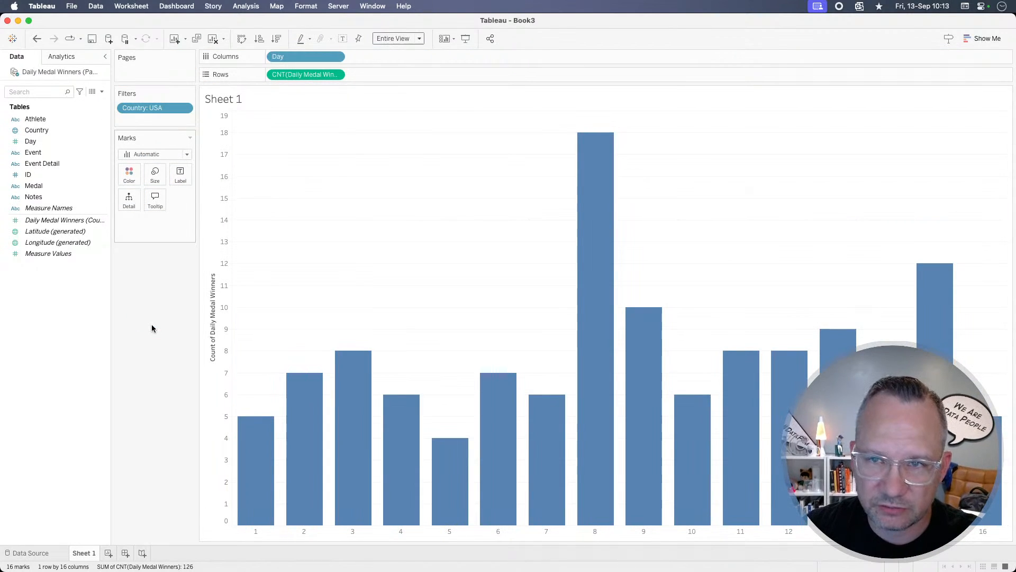
pyautogui.moveTo(71, 175); pyautogui.dragTo(133, 178)
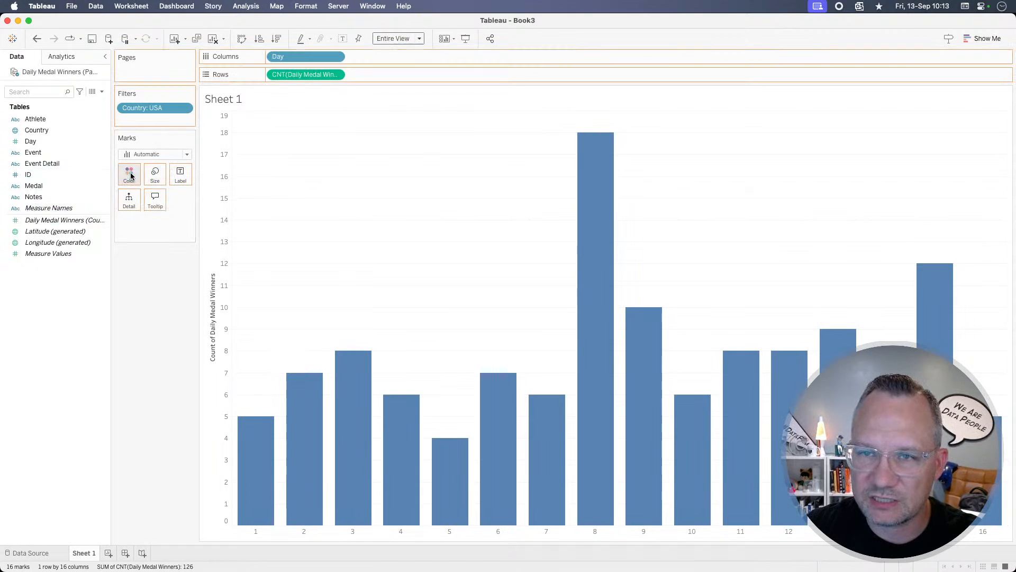
pyautogui.click(459, 350)
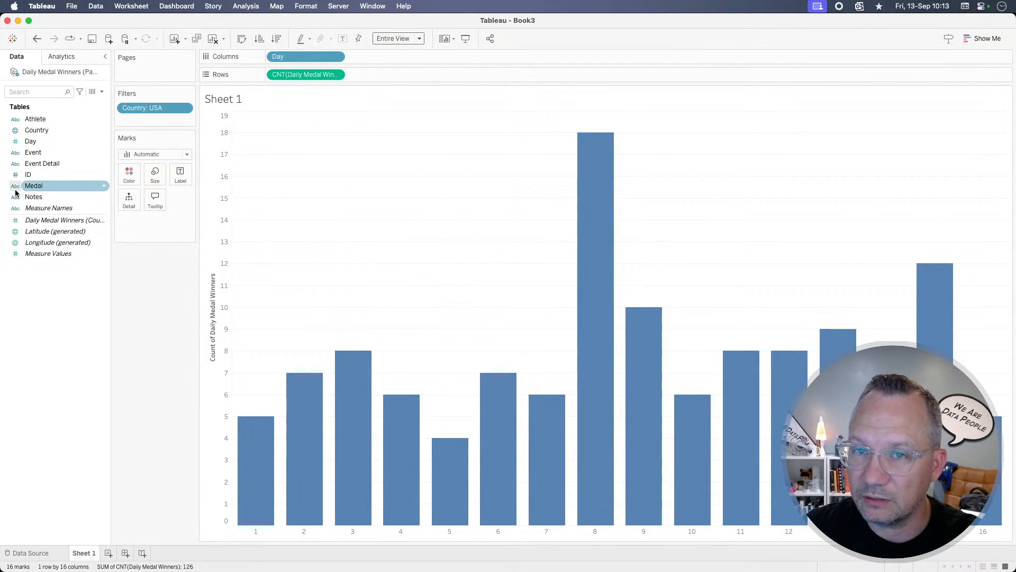
pyautogui.moveTo(29, 174); pyautogui.dragTo(128, 200)
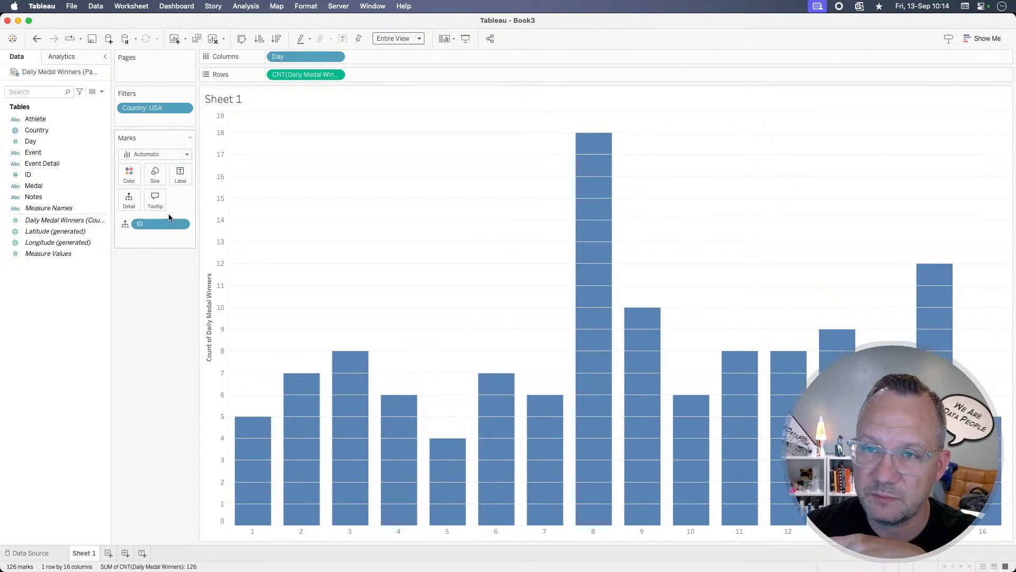
# Step: Try the Circle mark type with Stack Marks on for the individual medals, and undo both changes
pyautogui.click(157, 155)
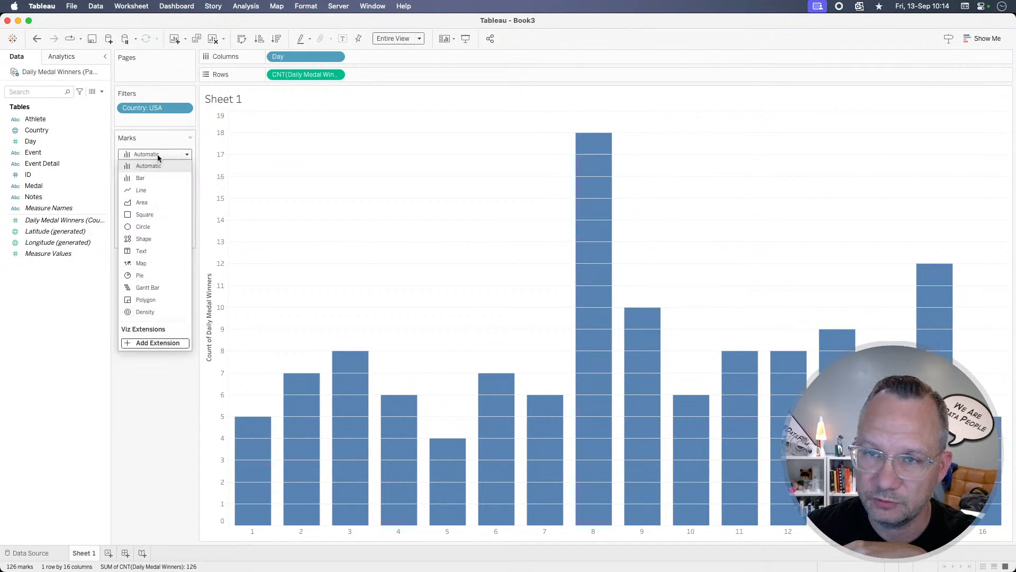
pyautogui.click(151, 226)
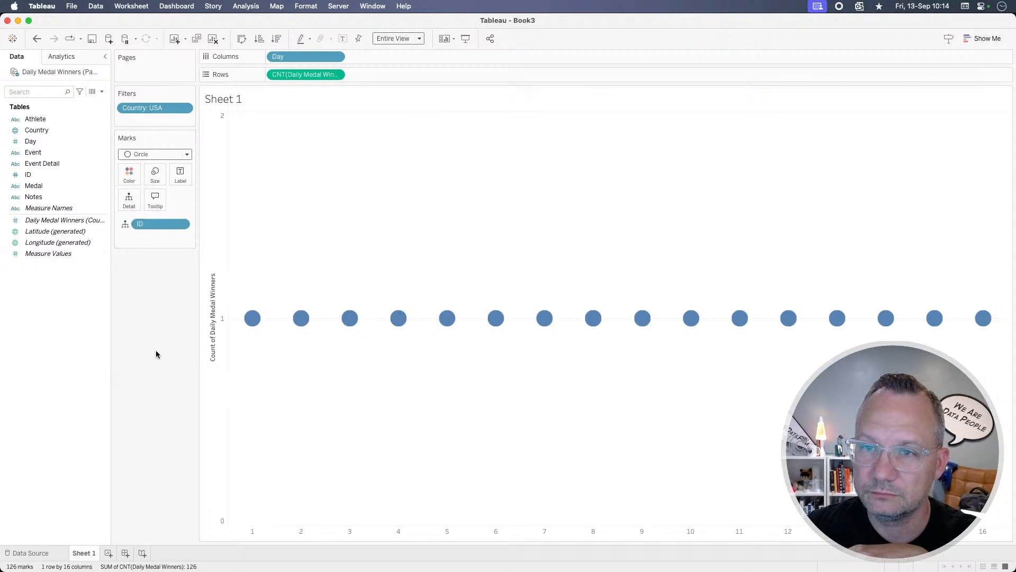
pyautogui.moveTo(248, 315)
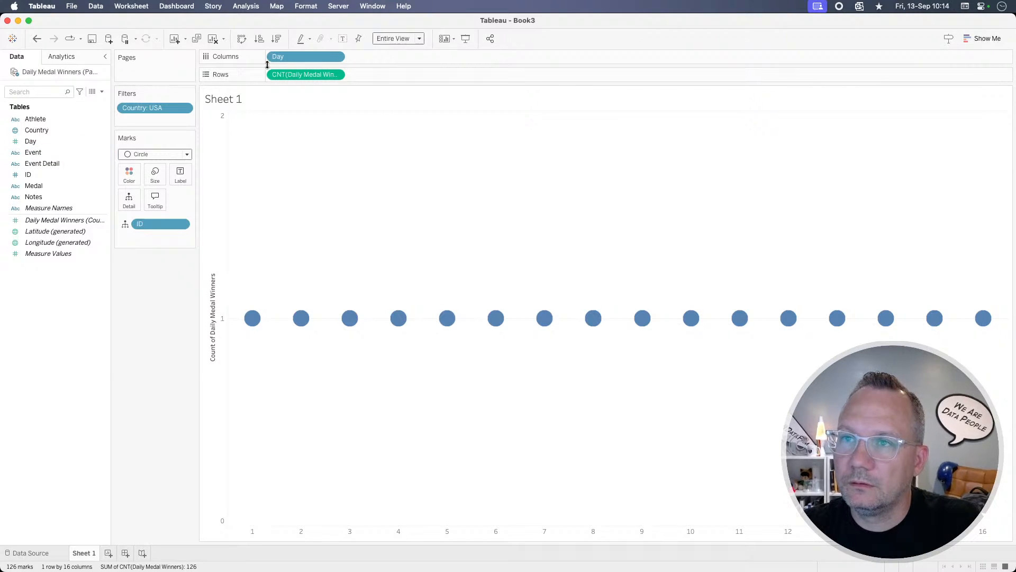
pyautogui.click(246, 6)
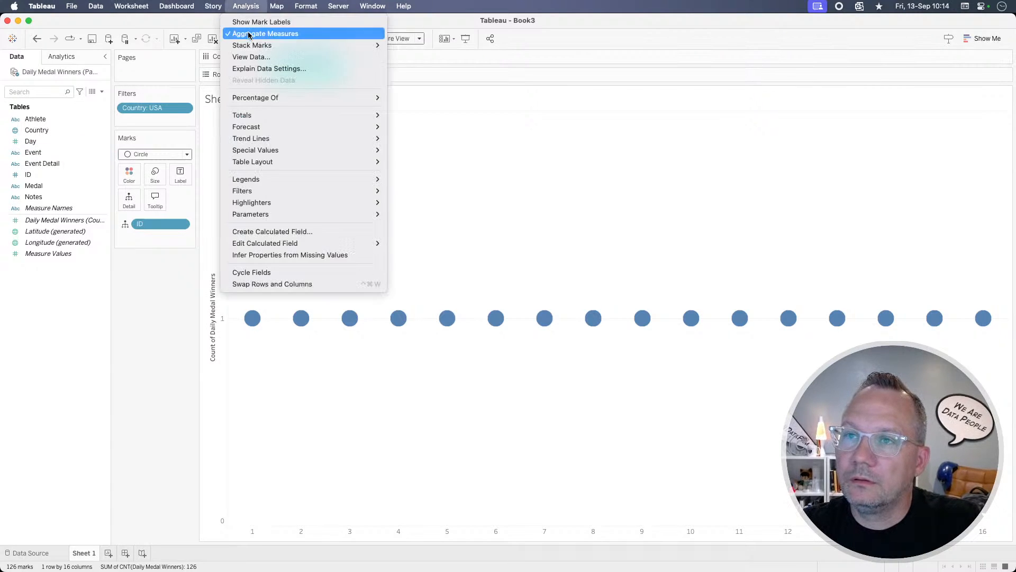
pyautogui.moveTo(275, 45)
pyautogui.click(409, 63)
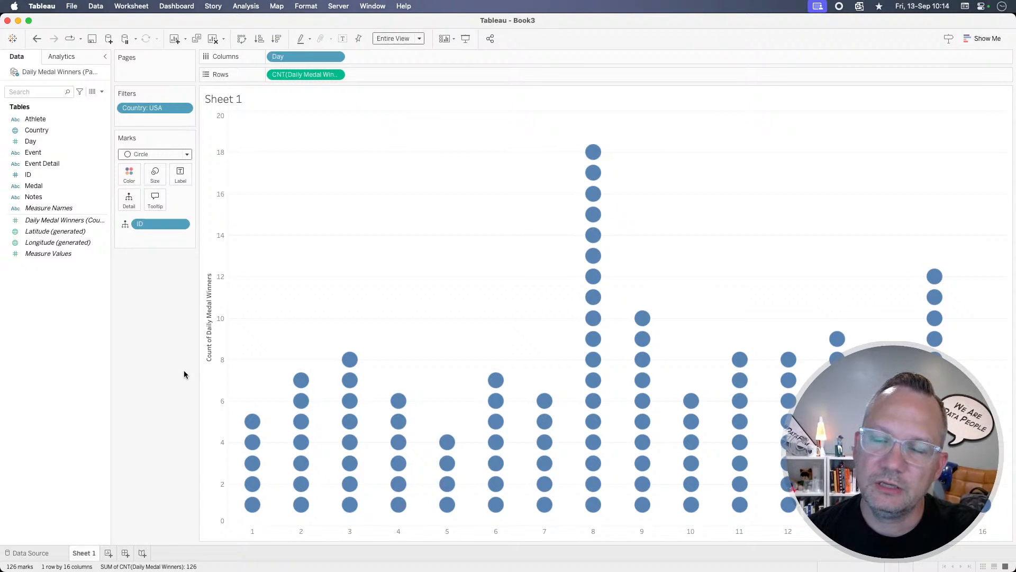
pyautogui.press('super+z')
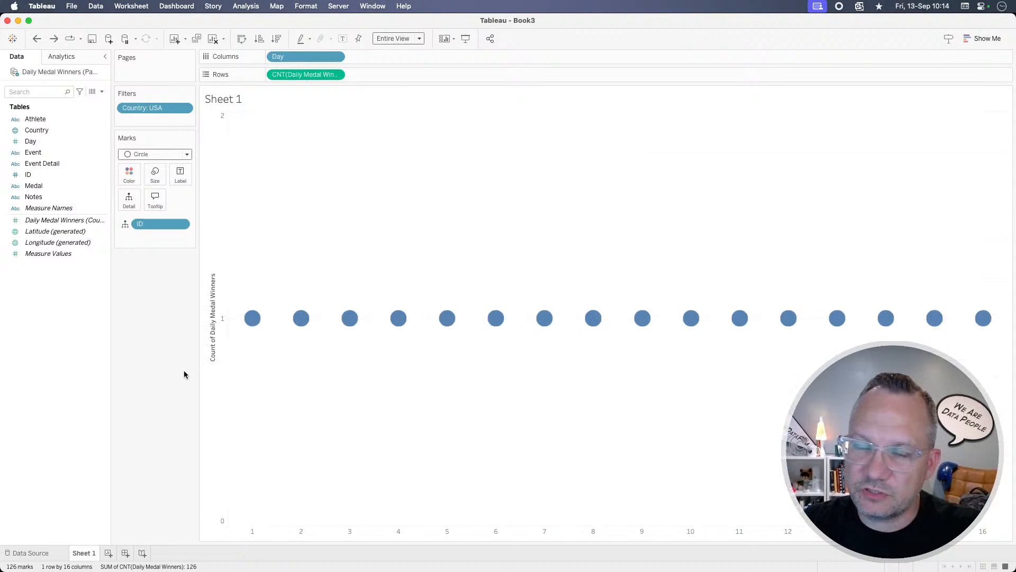
pyautogui.press('super+z')
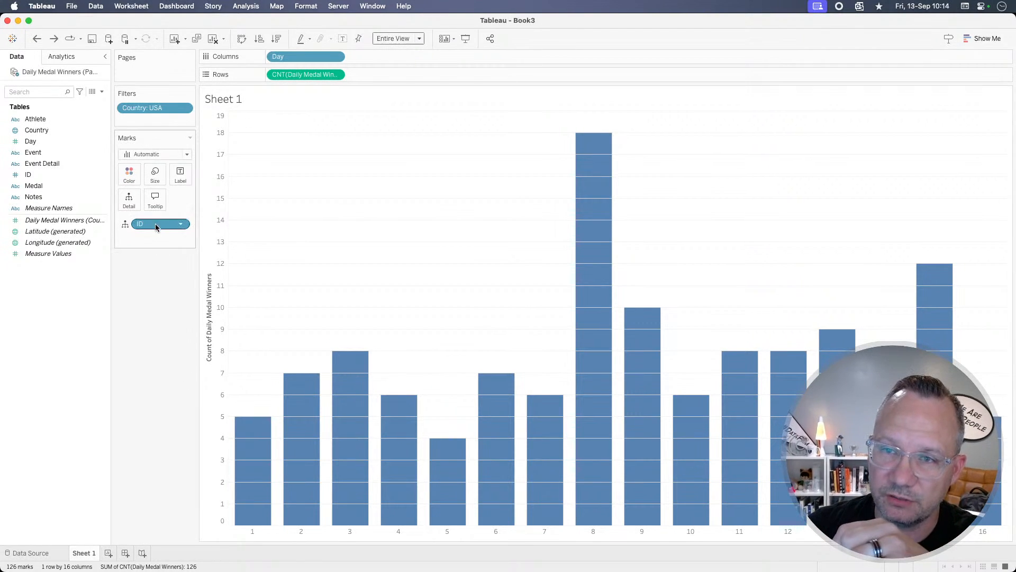
# Step: Remove ID from the marks, change the mark type to Circle, and inspect the day 1 circle
pyautogui.moveTo(150, 224); pyautogui.dragTo(150, 317)
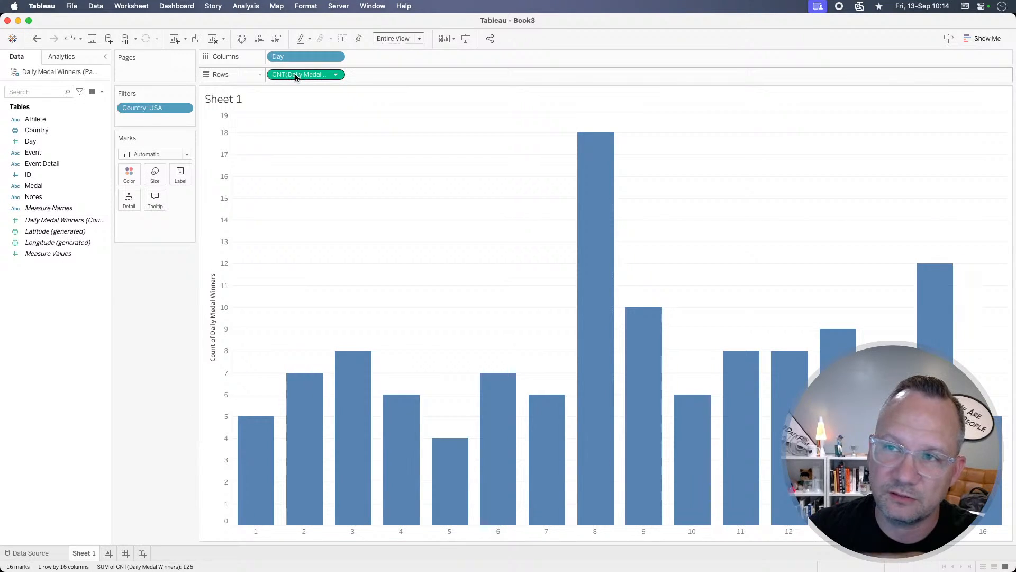
pyautogui.moveTo(250, 416)
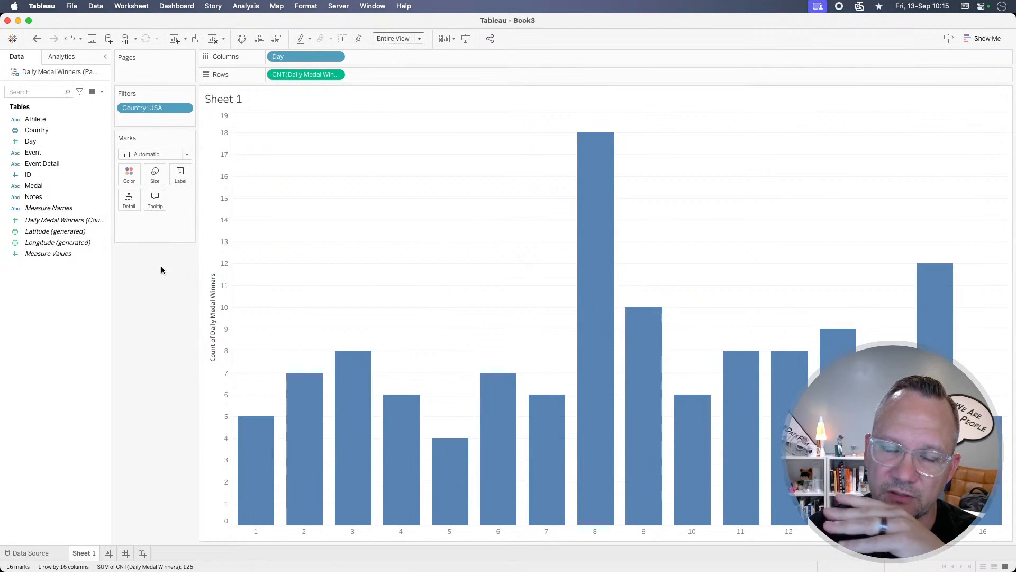
pyautogui.click(167, 154)
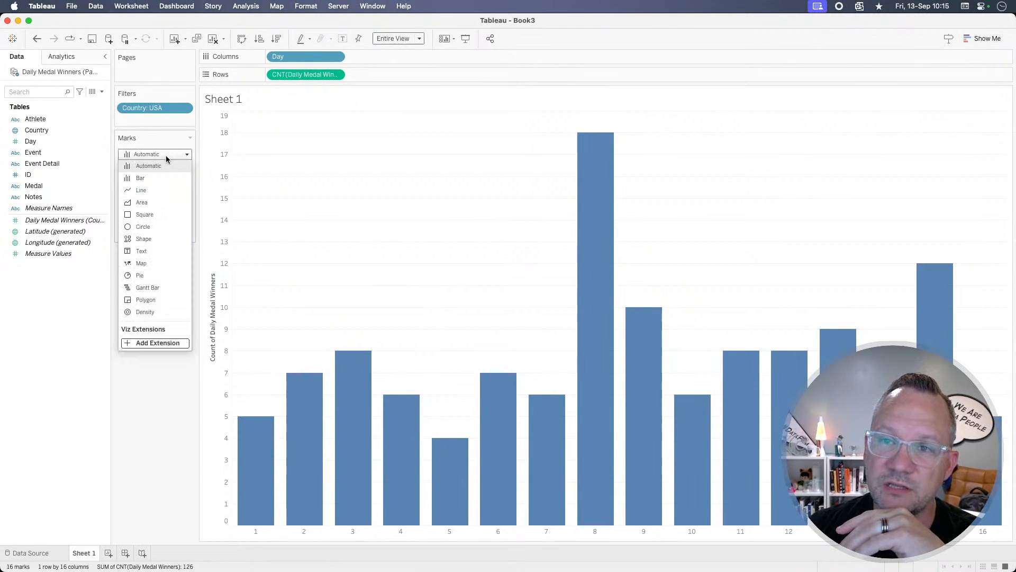
pyautogui.click(149, 228)
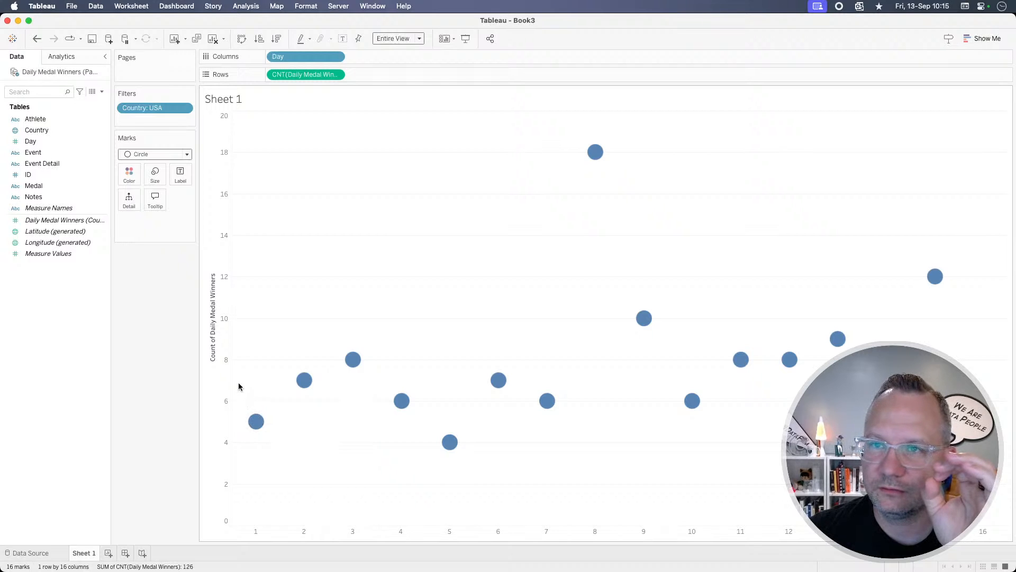
pyautogui.click(256, 422)
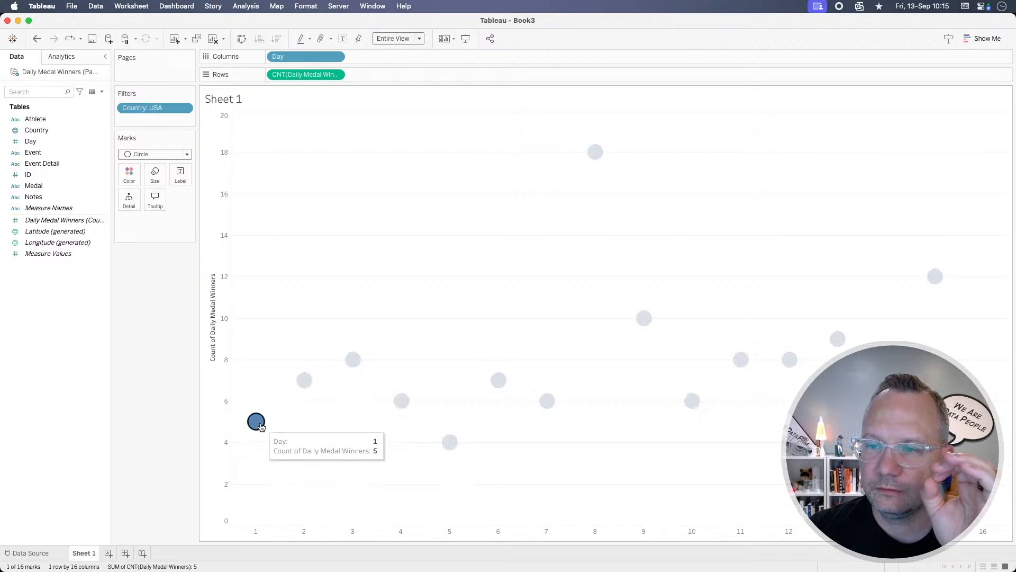
pyautogui.click(250, 392)
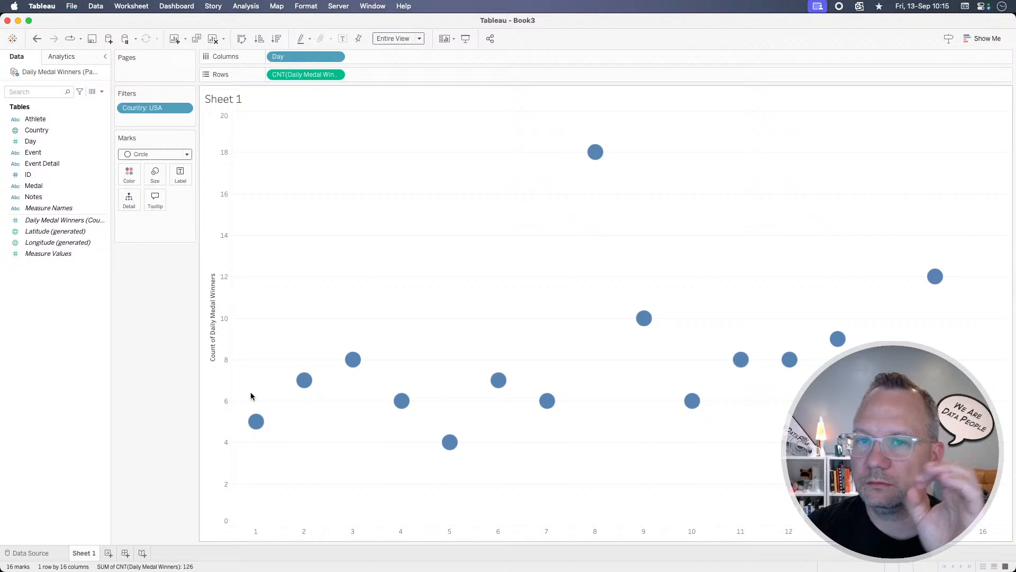
# Step: Step back through the recent sheet changes and redo them up to the Circle marks without ID
pyautogui.press('super+z')
pyautogui.press('super+z')
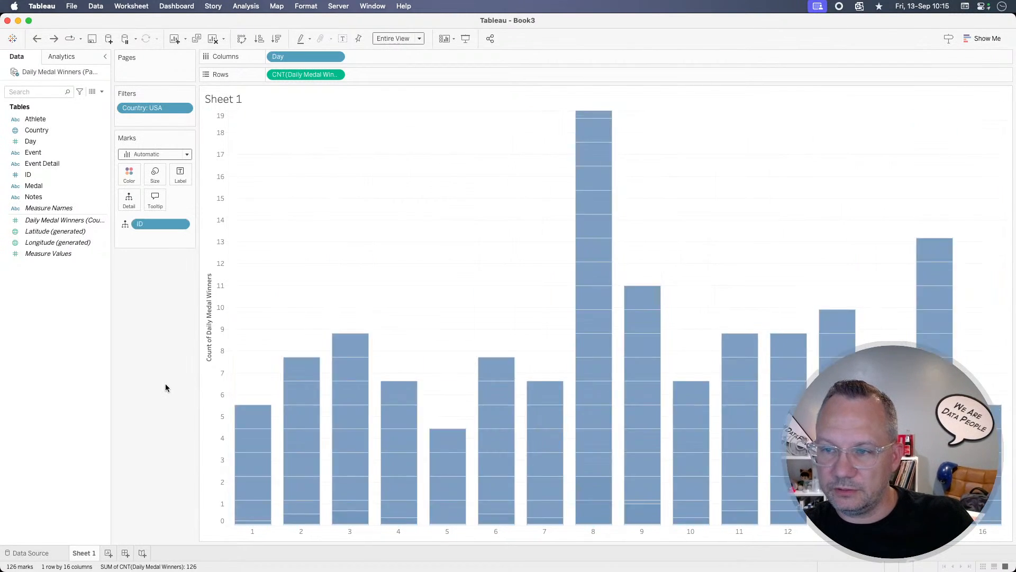
pyautogui.press('super+z')
pyautogui.press('super+shift+z')
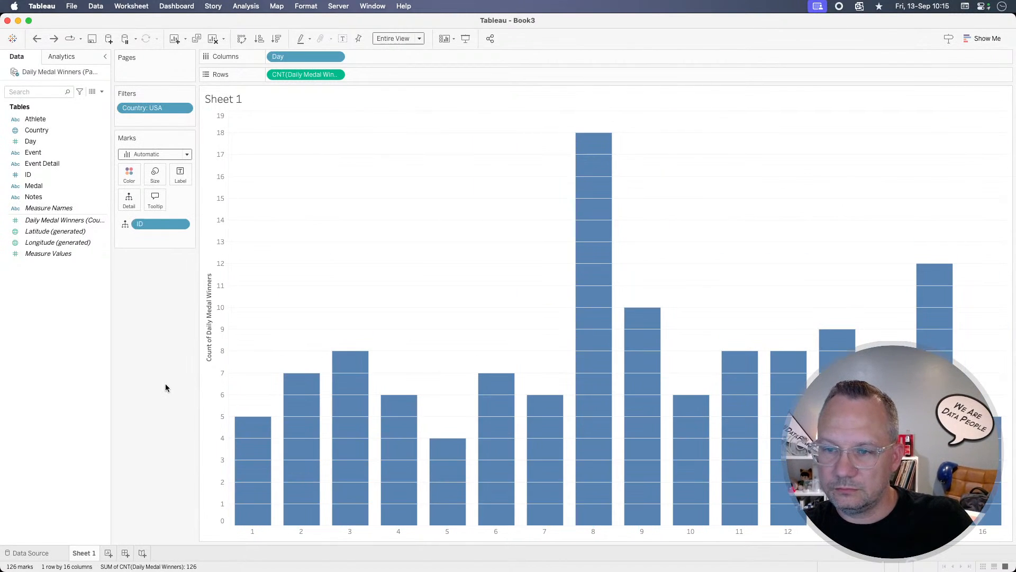
pyautogui.press('super+z')
pyautogui.press('super+z')
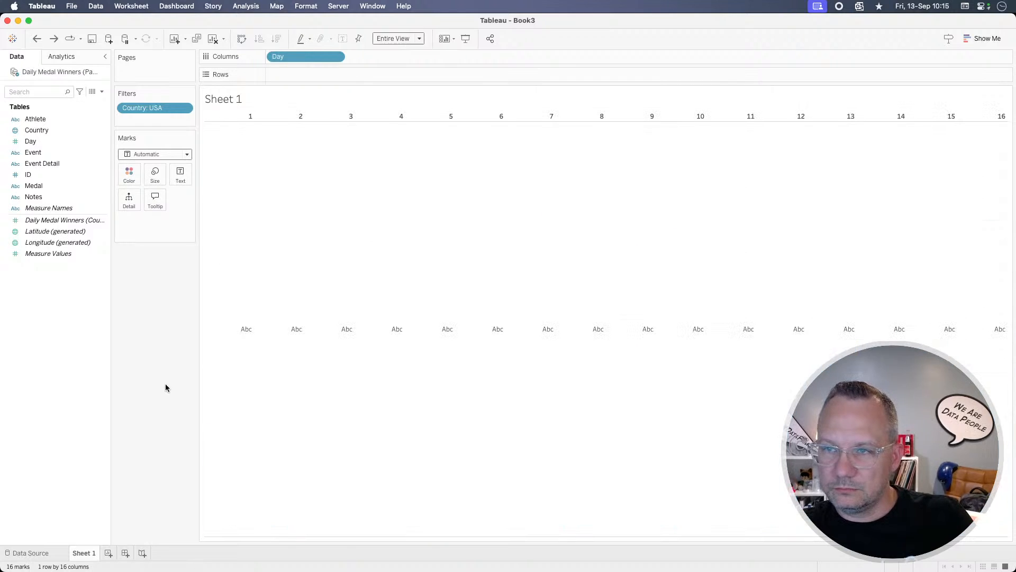
pyautogui.press('super+shift+z')
pyautogui.press('super+shift+z')
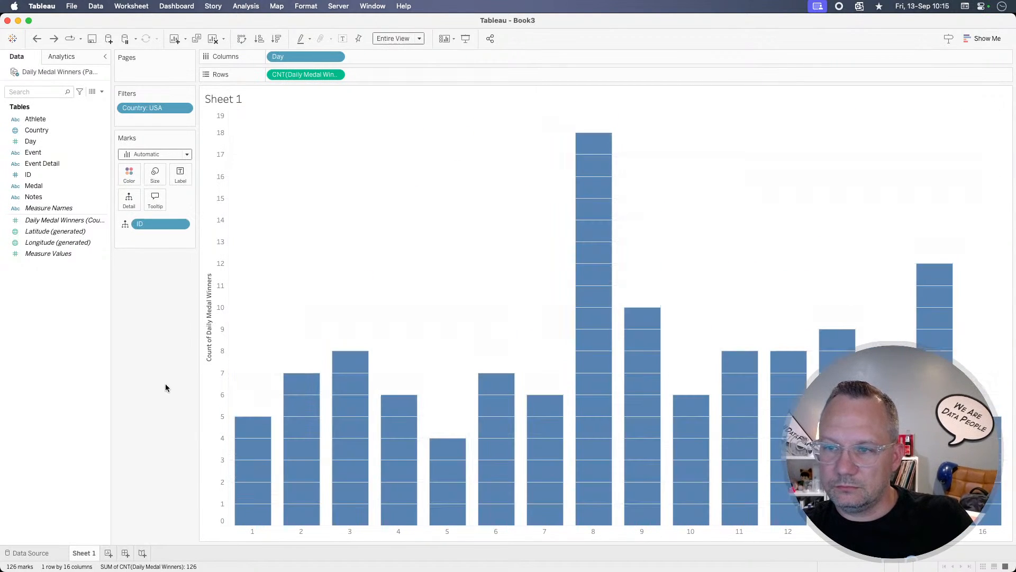
pyautogui.press('super+z')
pyautogui.press('super+shift+z')
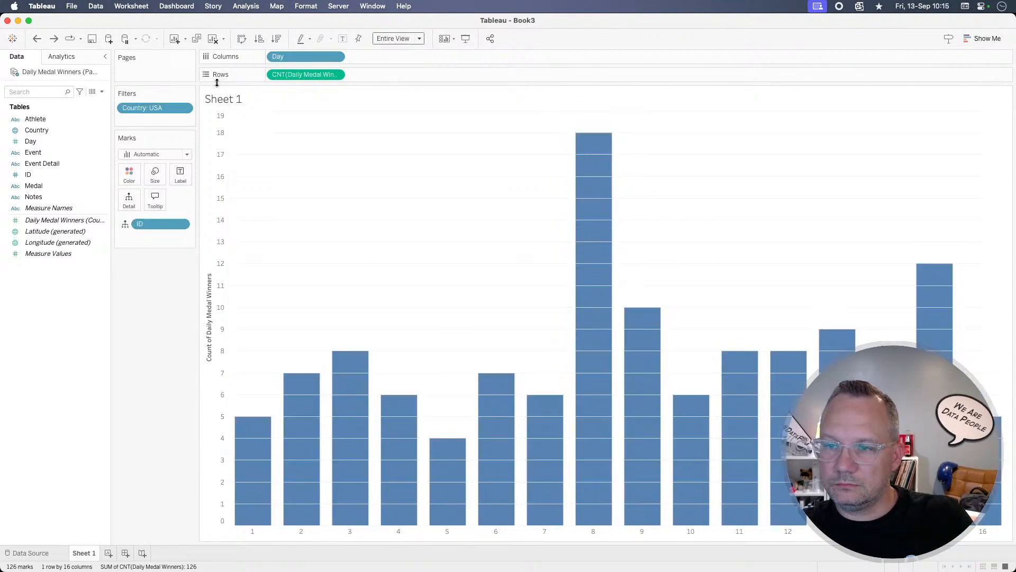
pyautogui.press('super+shift+z')
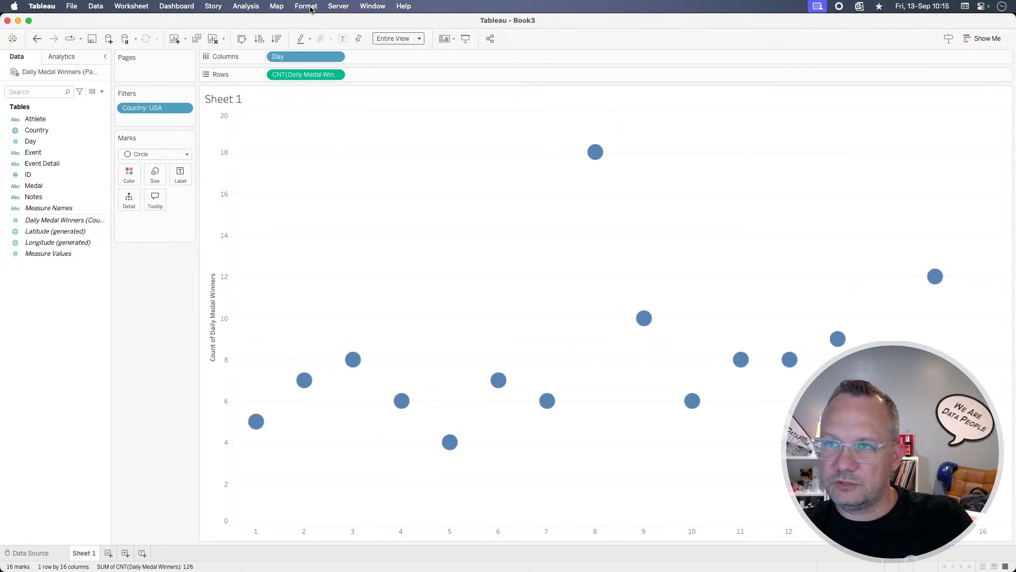
# Step: Turn Stack Marks on for the daily medal circles
pyautogui.click(246, 5)
pyautogui.moveTo(268, 47)
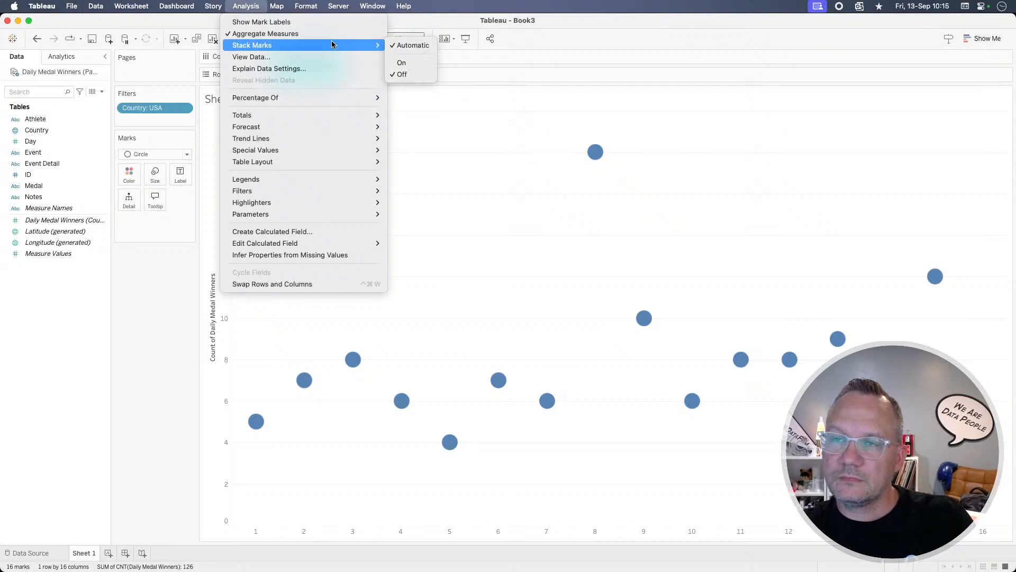
pyautogui.click(414, 62)
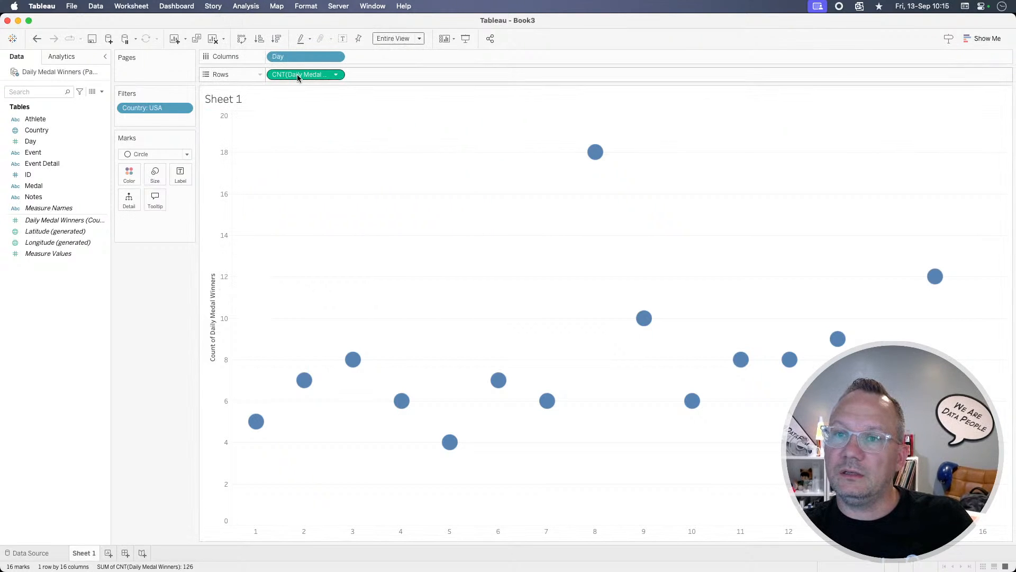
# Step: Take the Daily Medal Winners count off Rows, add it back, and undo to the bars split by ID
pyautogui.moveTo(288, 74); pyautogui.dragTo(147, 322)
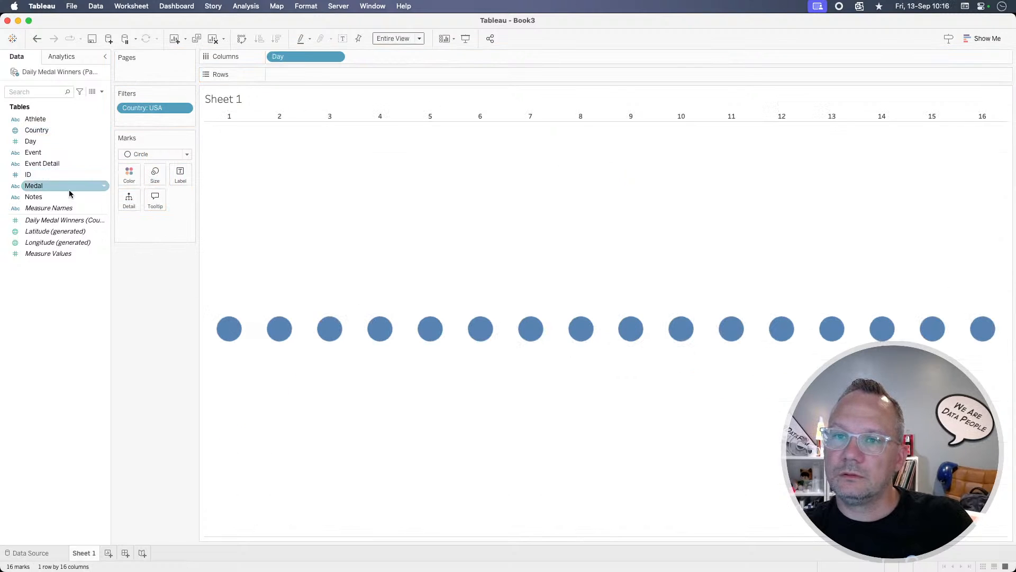
pyautogui.moveTo(59, 224); pyautogui.dragTo(305, 75)
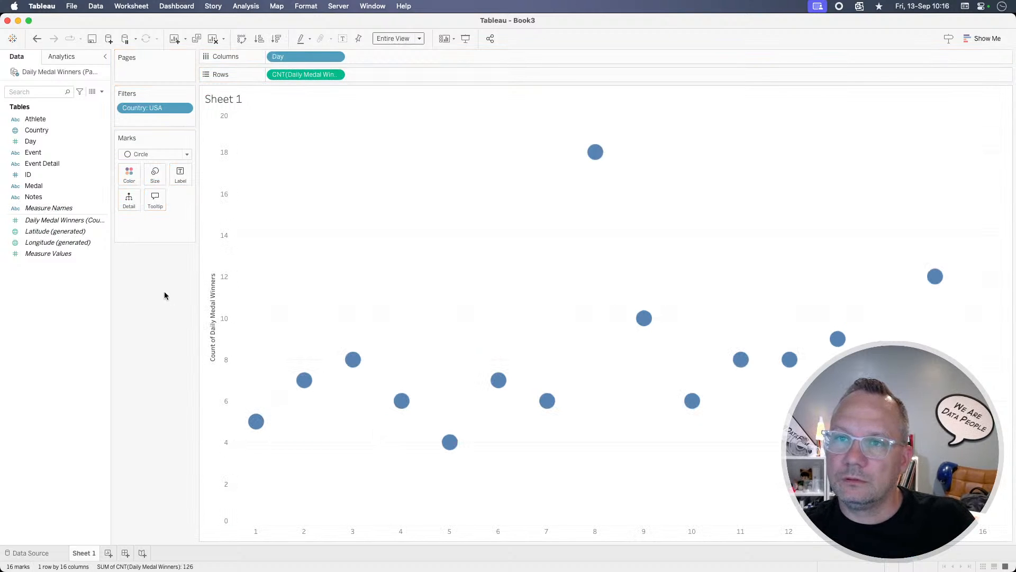
pyautogui.press('super+z')
pyautogui.press('super+z')
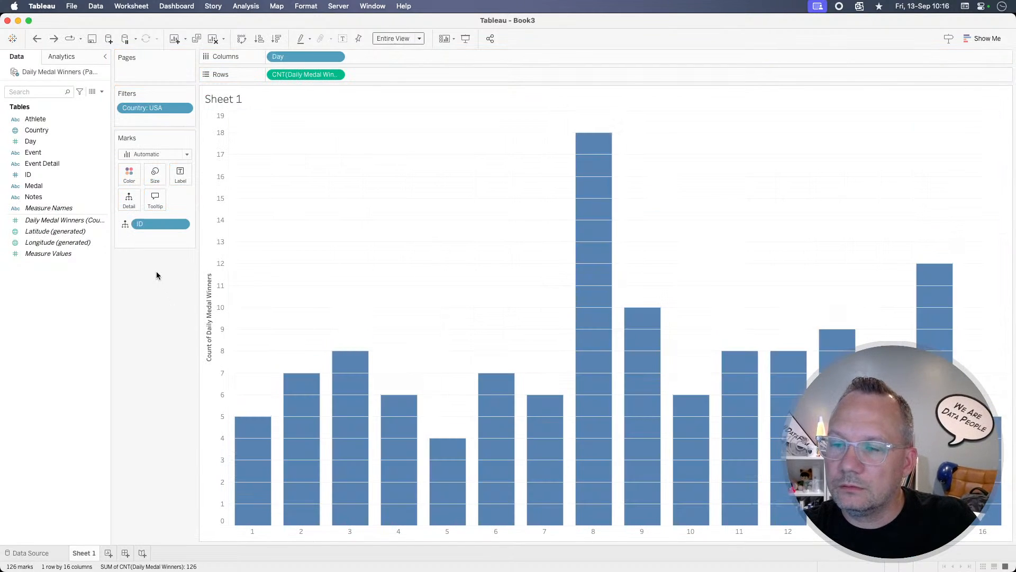
# Step: Try Circle marks on the split bars and return to the circles without ID through undo and redo
pyautogui.click(150, 154)
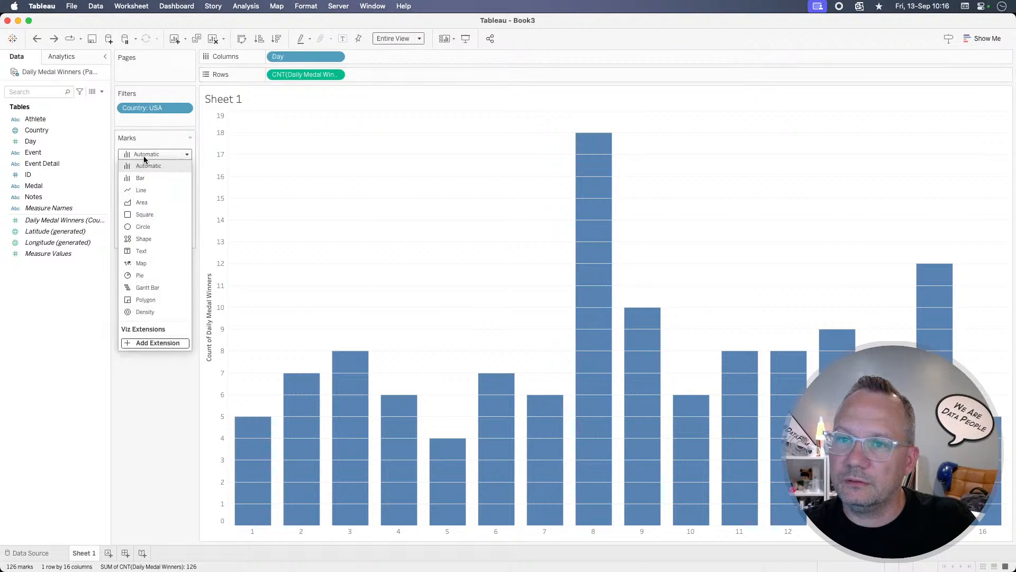
pyautogui.click(143, 227)
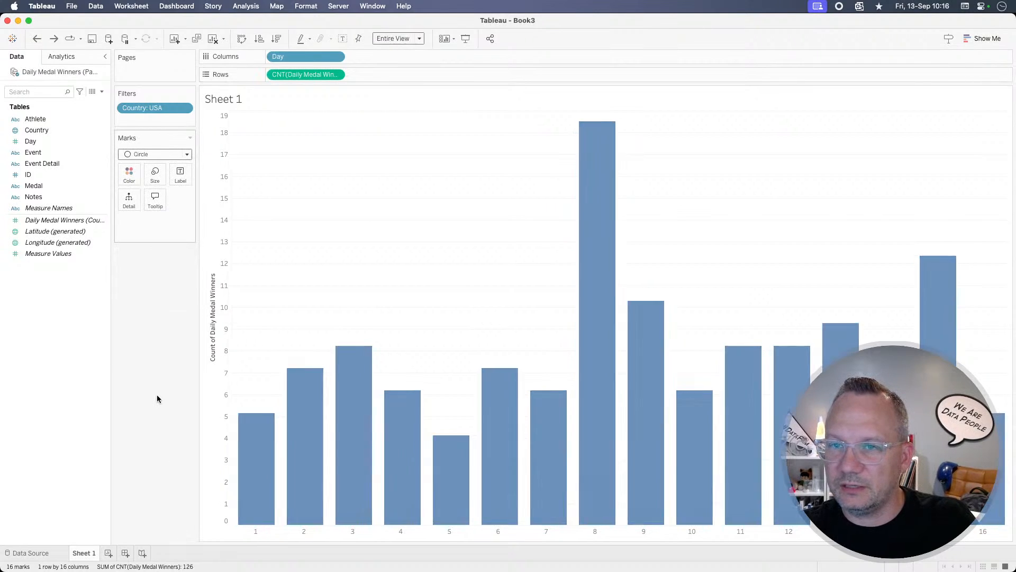
pyautogui.press('super+z')
pyautogui.press('shift+super+z')
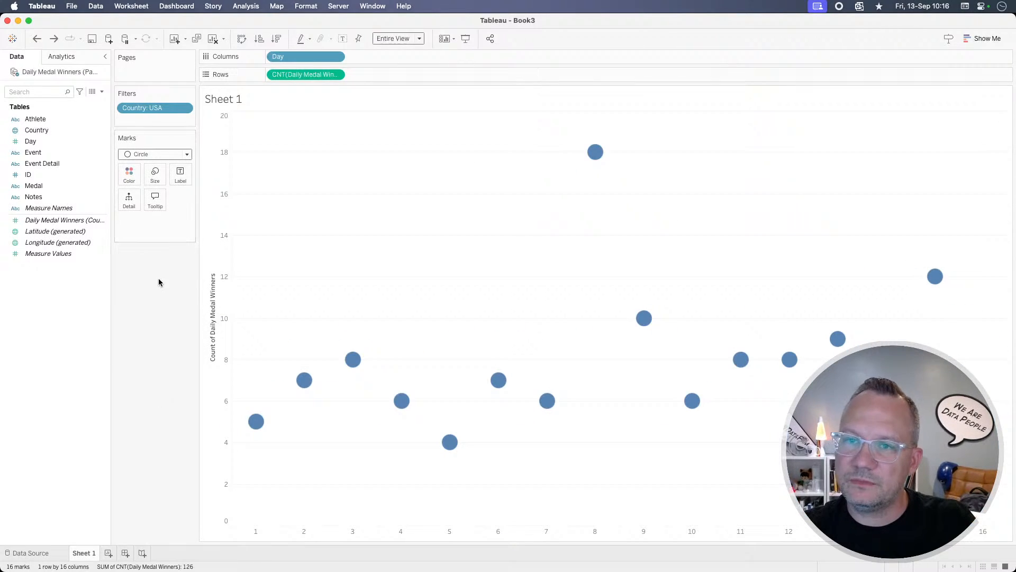
# Step: Add ID to Detail so each day's circle splits into individual medals, and inspect the lowest day 1 circle
pyautogui.moveTo(256, 427)
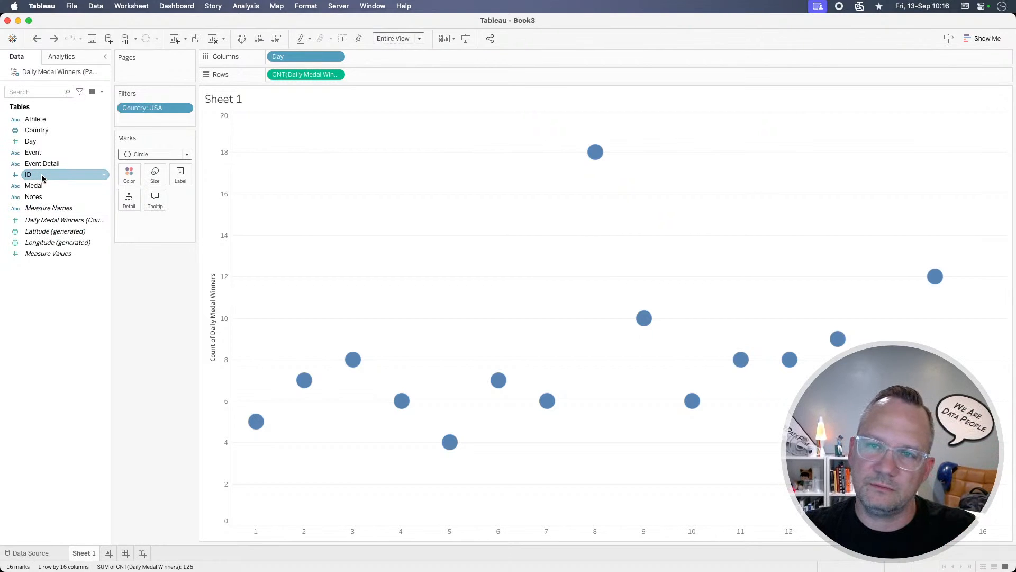
pyautogui.moveTo(42, 177); pyautogui.dragTo(131, 199)
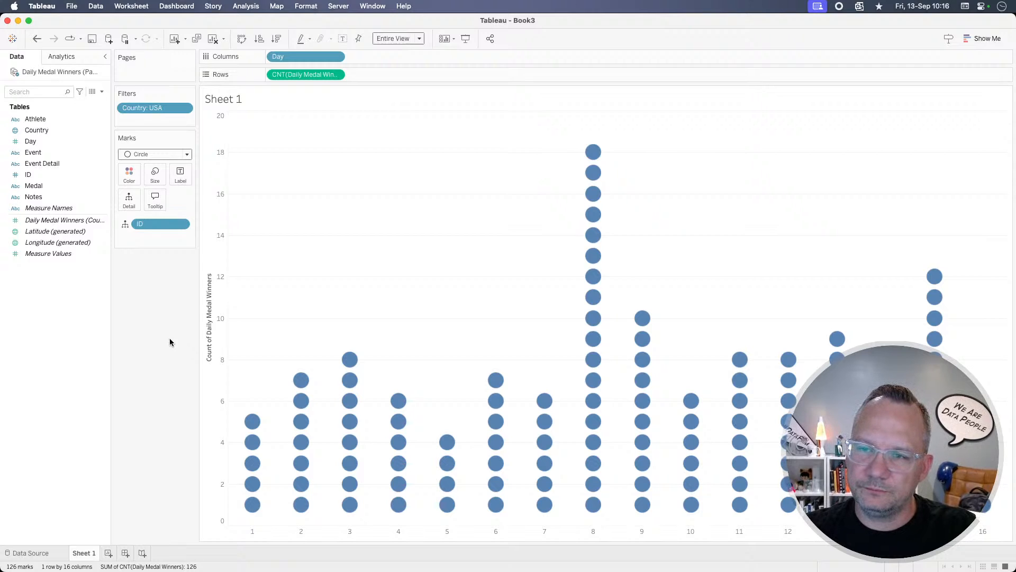
pyautogui.moveTo(262, 474)
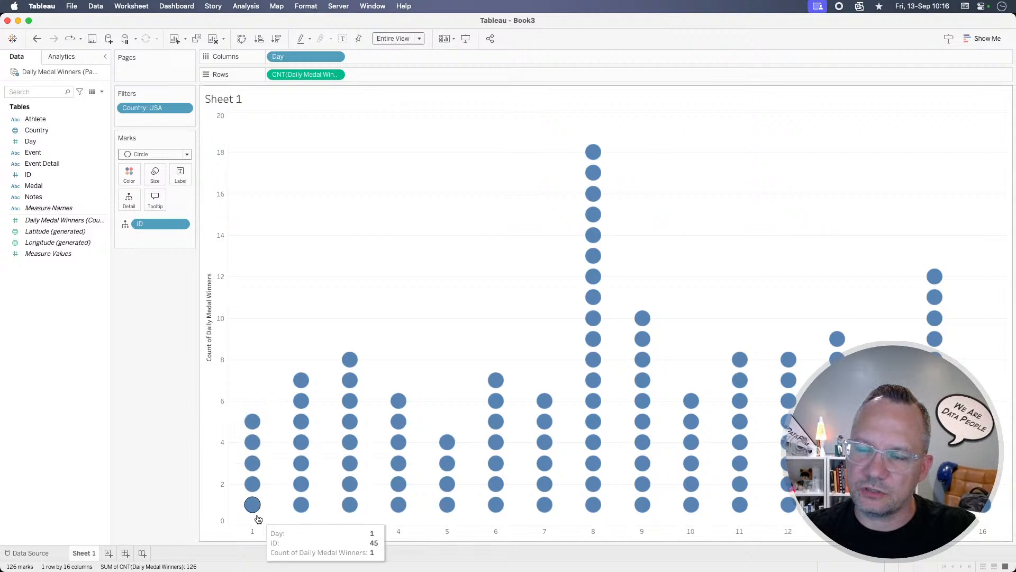
pyautogui.moveTo(254, 496)
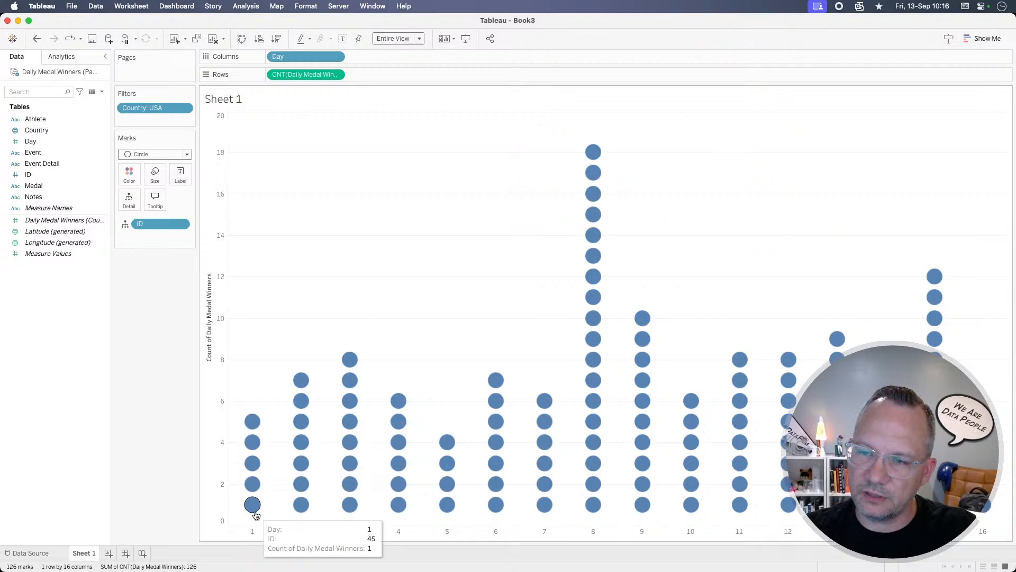
pyautogui.click(249, 7)
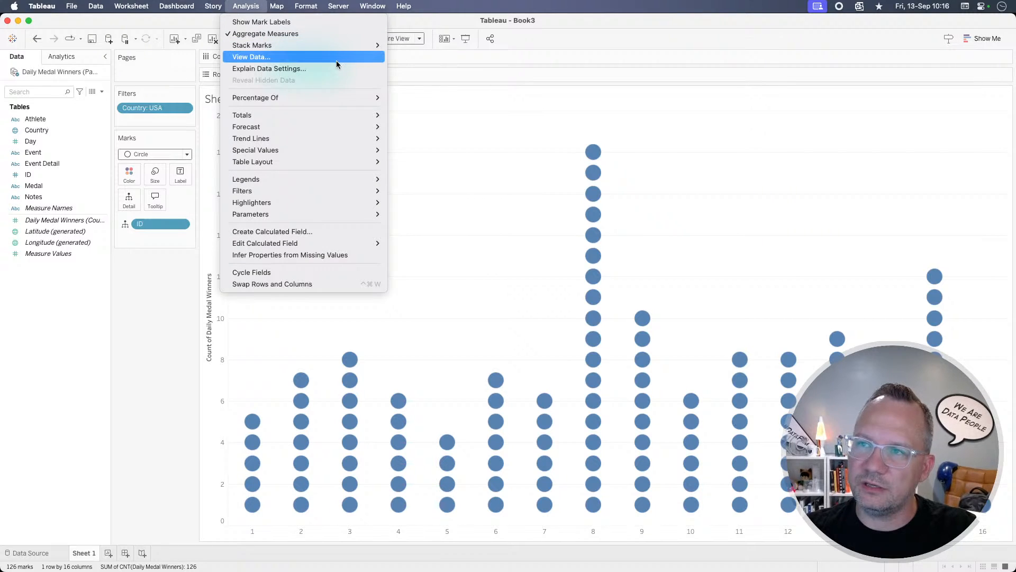
pyautogui.click(159, 379)
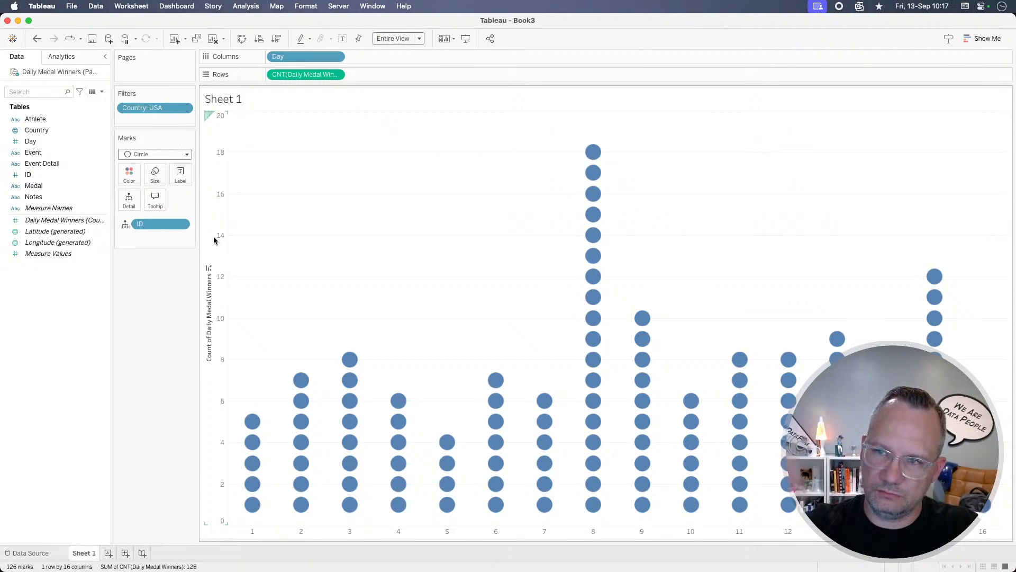
# Step: Switch to the Workout Wednesday challenge page in Arc, filter its interactive chart to USA, and examine how each day's medals are stacked
pyautogui.press('super+Tab')
pyautogui.press('super+Tab')
pyautogui.press('super+Tab')
pyautogui.hotkey('ctrl', 'Tab')
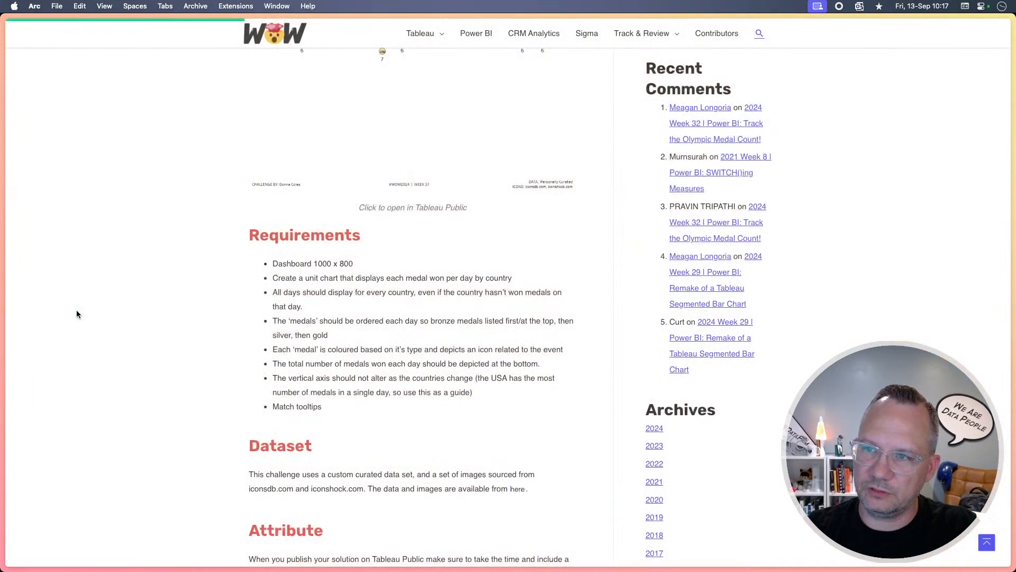
pyautogui.scroll(-15, 218, 329)
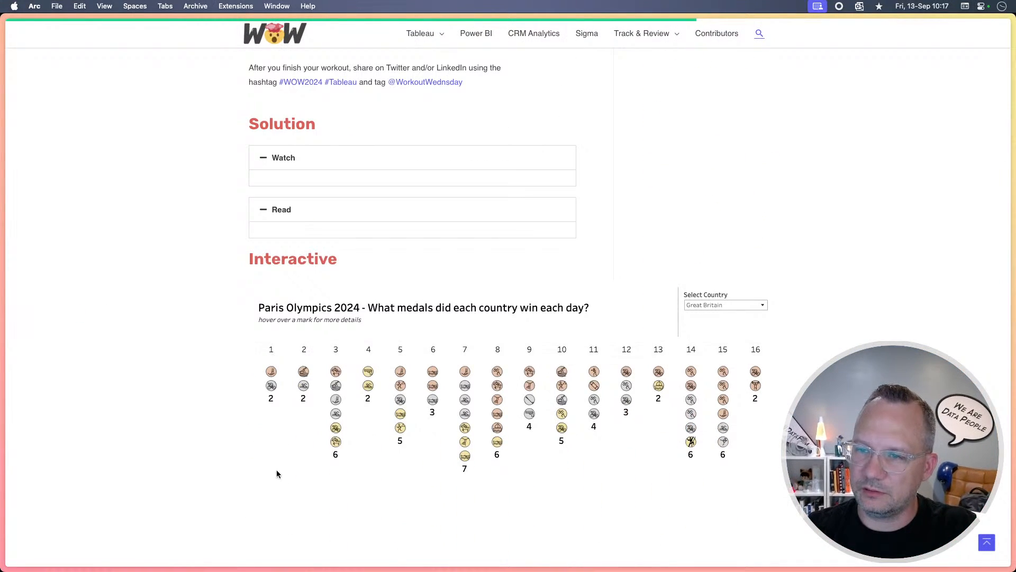
pyautogui.press('super+Tab')
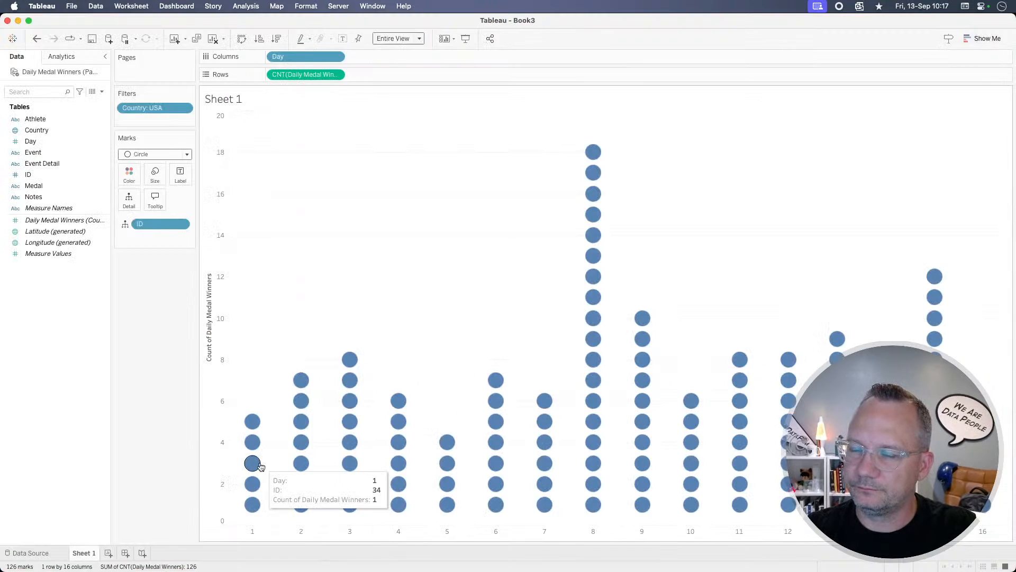
pyautogui.press('super+Tab')
pyautogui.click(729, 302)
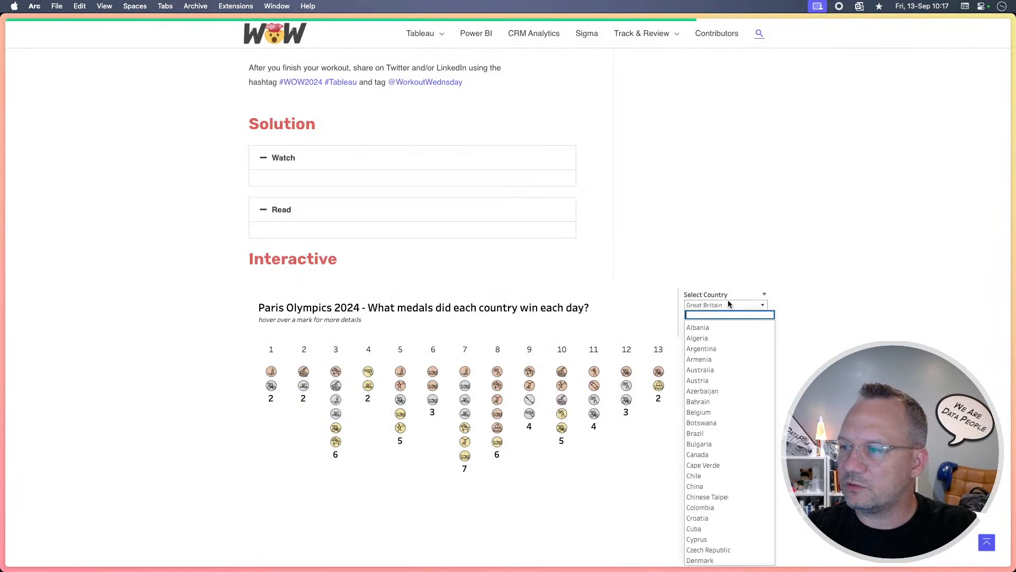
pyautogui.scroll(-10, 724, 423)
pyautogui.click(700, 540)
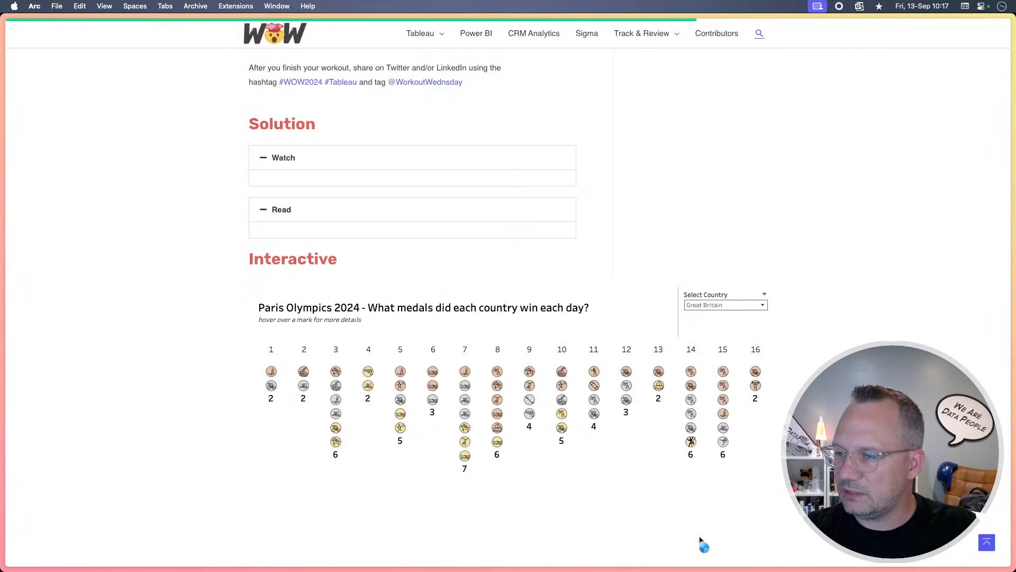
pyautogui.scroll(-5, 234, 420)
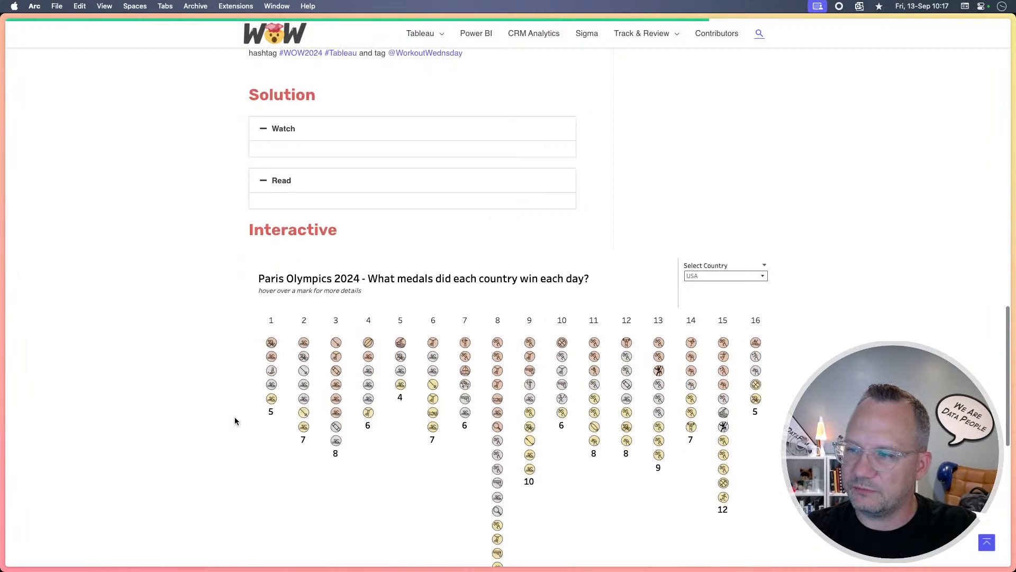
pyautogui.scroll(1, 234, 417)
pyautogui.press('super+Tab')
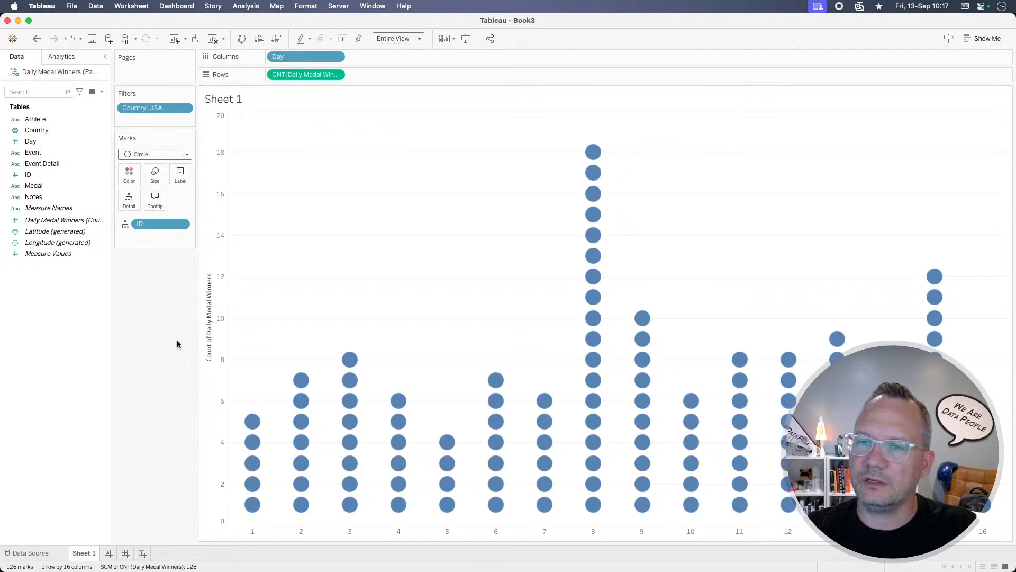
pyautogui.rightClick(159, 243)
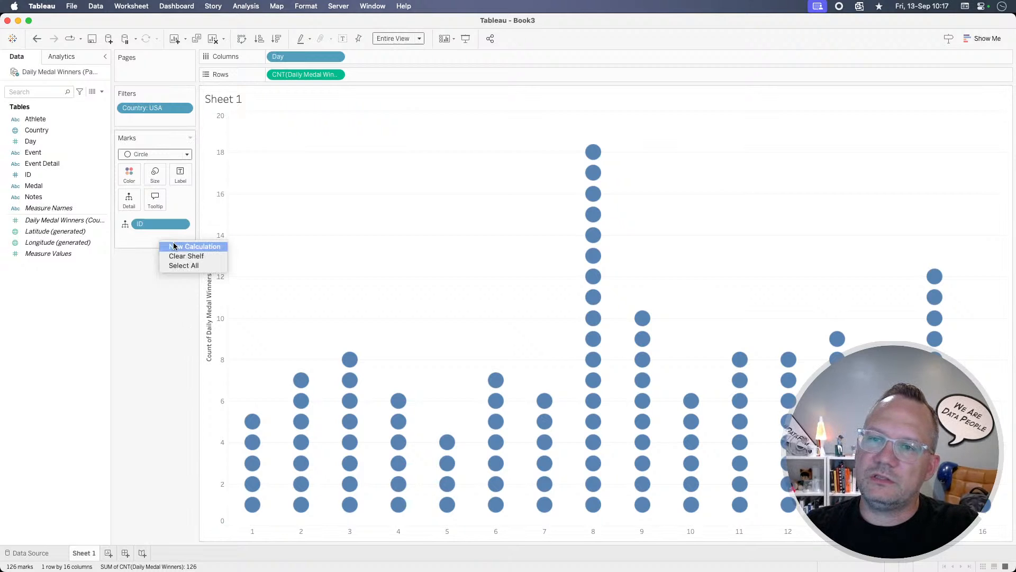
pyautogui.click(139, 249)
pyautogui.rightClick(45, 311)
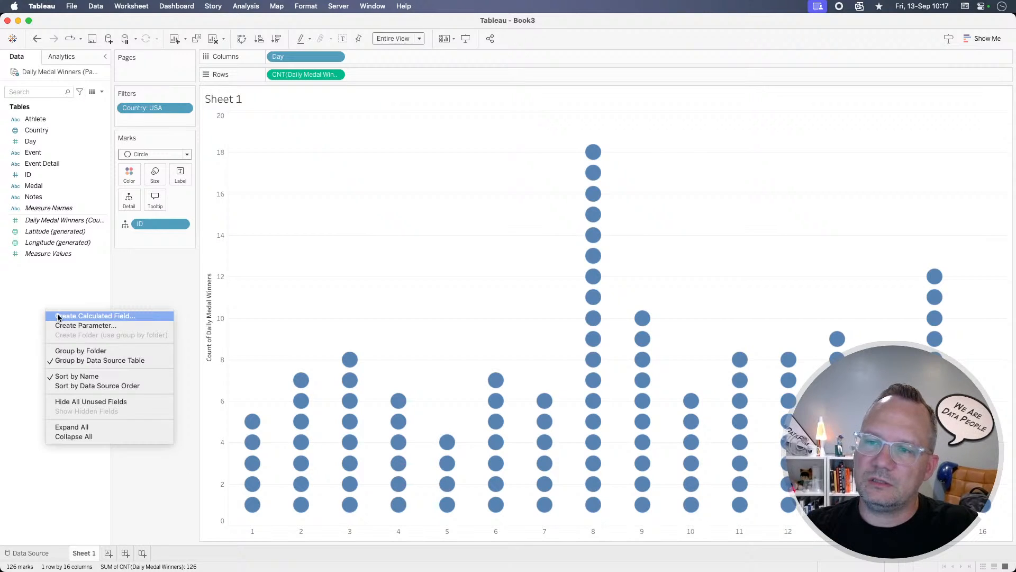
pyautogui.click(51, 302)
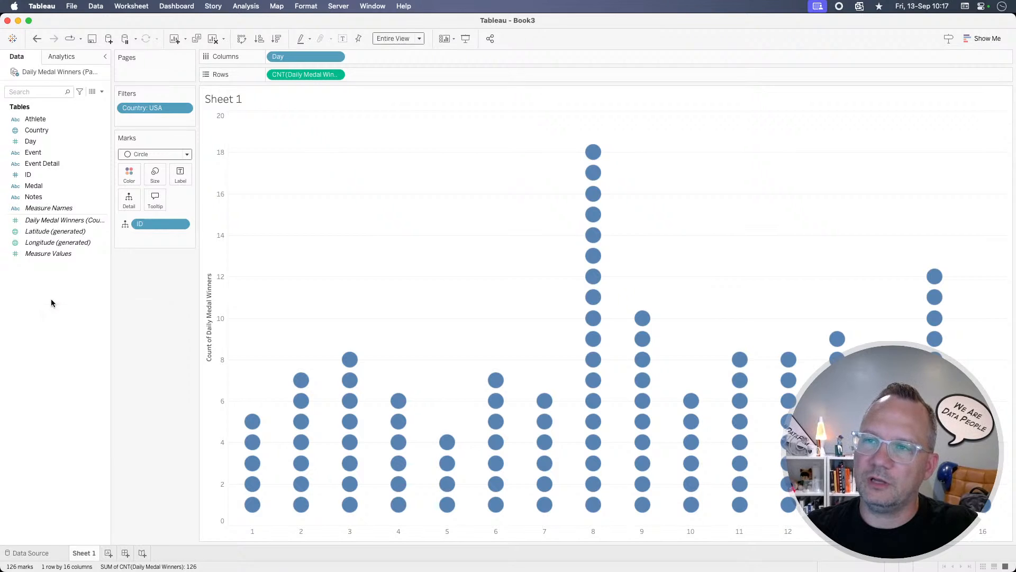
# Step: Reverse the scale of the Count of Daily Medal Winners axis so each day's circles hang down from zero
pyautogui.rightClick(220, 141)
pyautogui.click(233, 145)
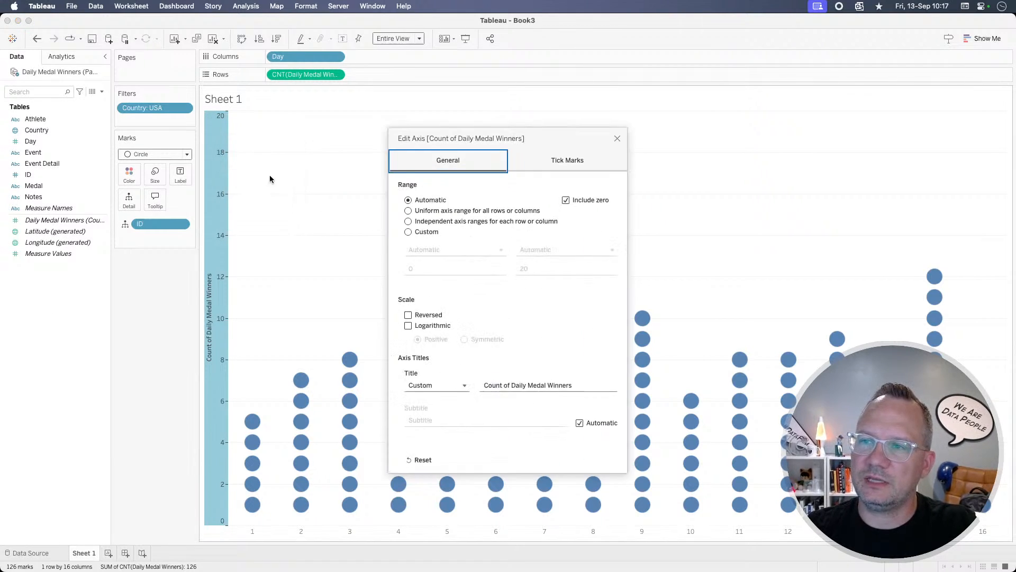
pyautogui.click(408, 315)
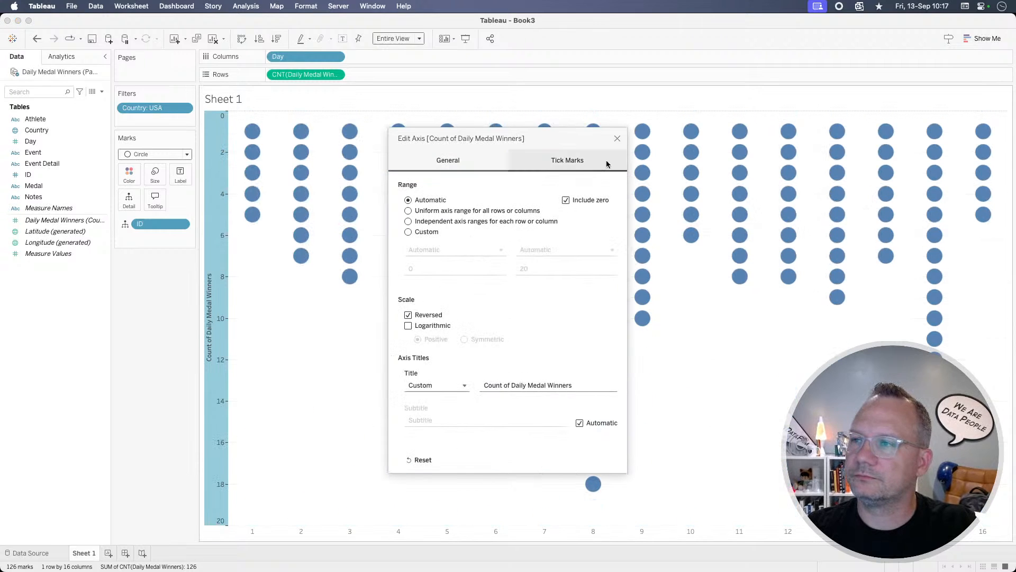
pyautogui.click(617, 139)
pyautogui.click(396, 360)
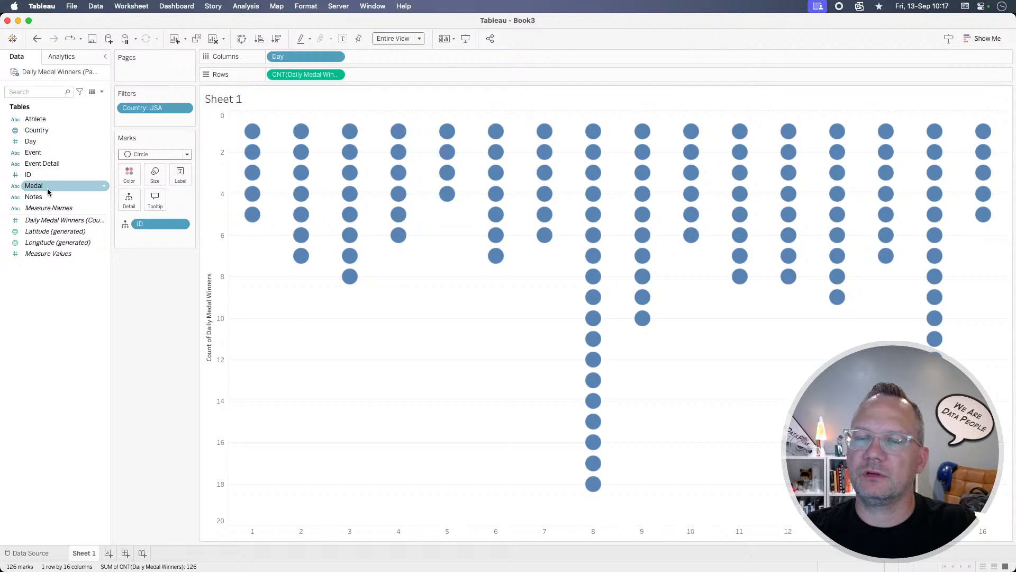
# Step: Color the circles by Medal and choose the Olympics color palette for editing the medal colors
pyautogui.moveTo(48, 190); pyautogui.dragTo(127, 178)
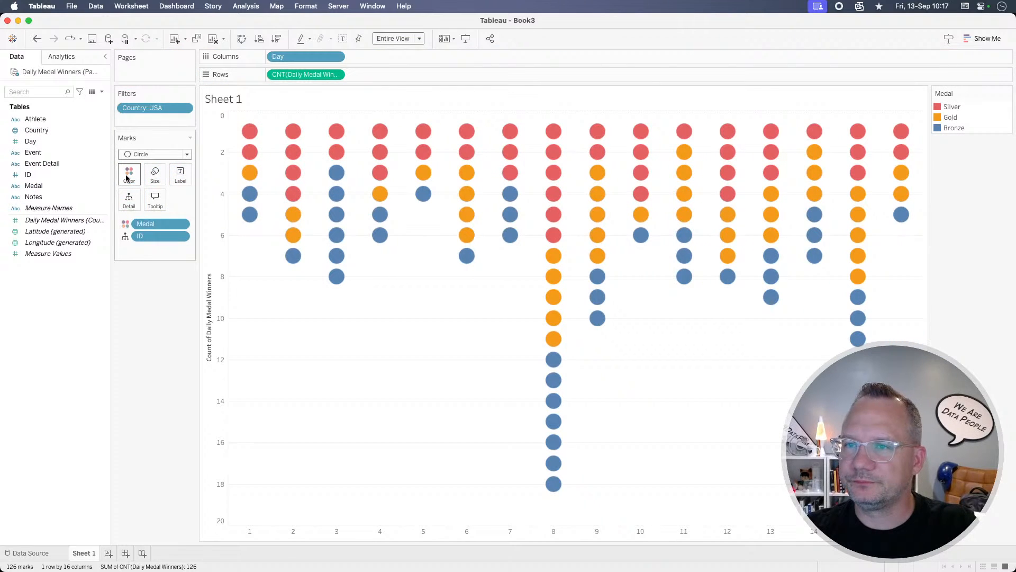
pyautogui.click(128, 175)
pyautogui.click(160, 209)
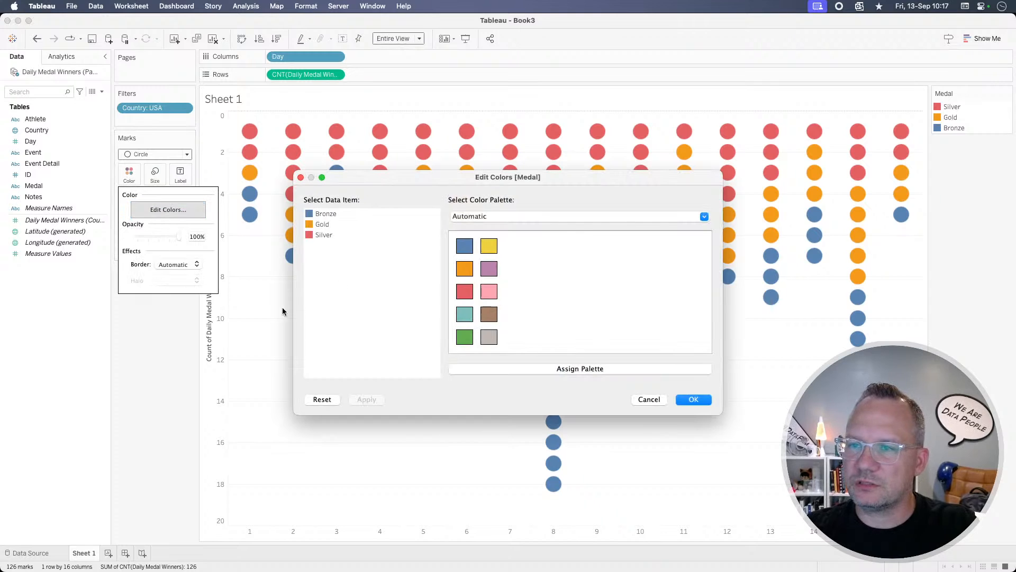
pyautogui.click(507, 216)
pyautogui.scroll(-10, 507, 217)
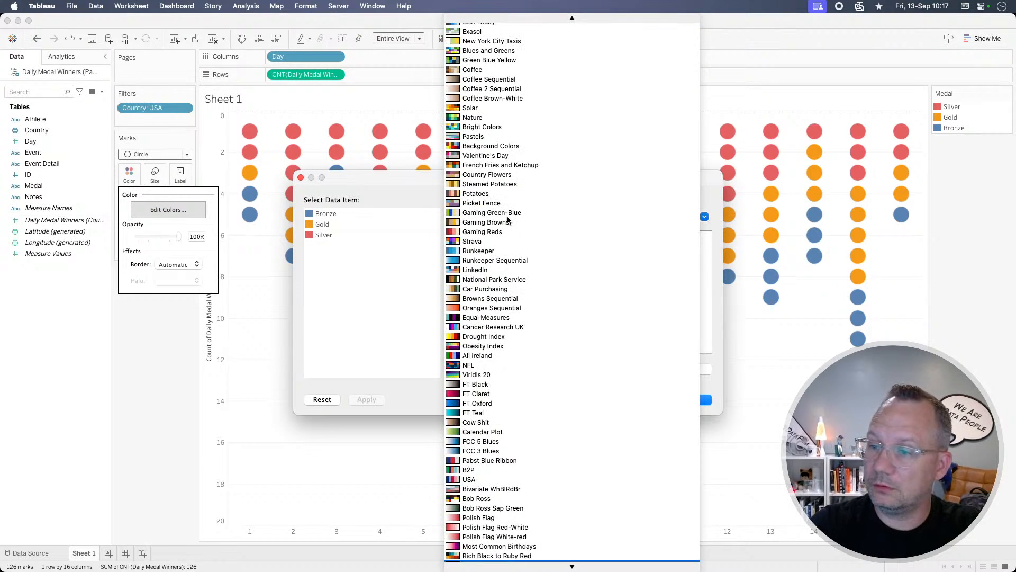
pyautogui.scroll(-3, 507, 220)
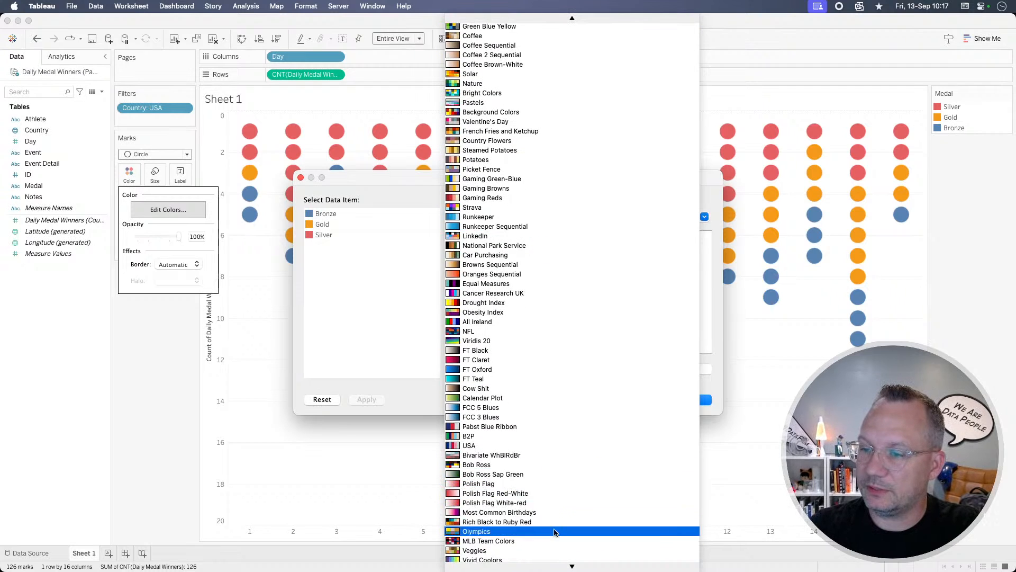
pyautogui.click(547, 532)
# Step: Assign the palette's orange-brown to Bronze, yellow to Gold and light grey to Silver, and apply the medal colors
pyautogui.click(305, 217)
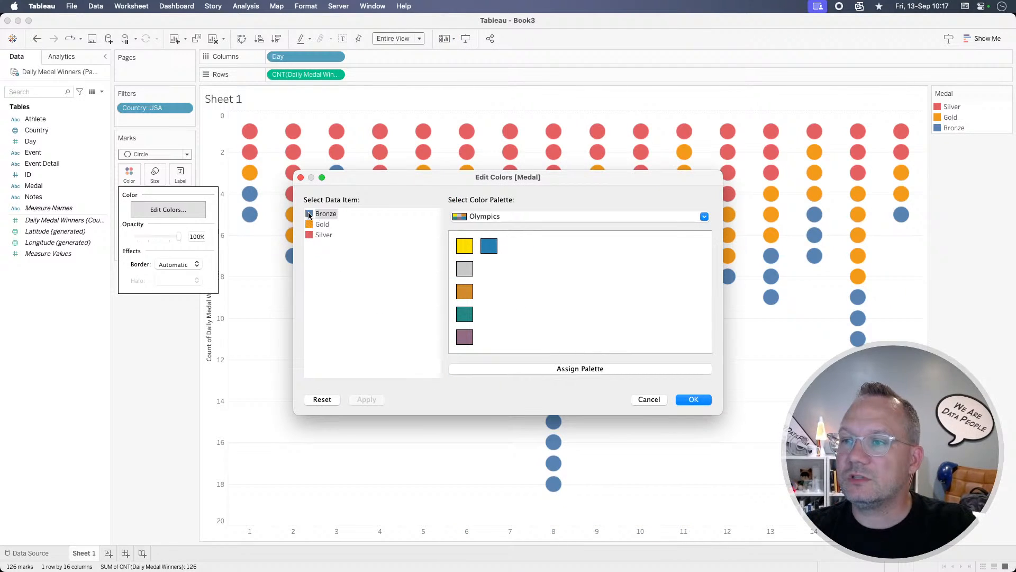
pyautogui.click(465, 247)
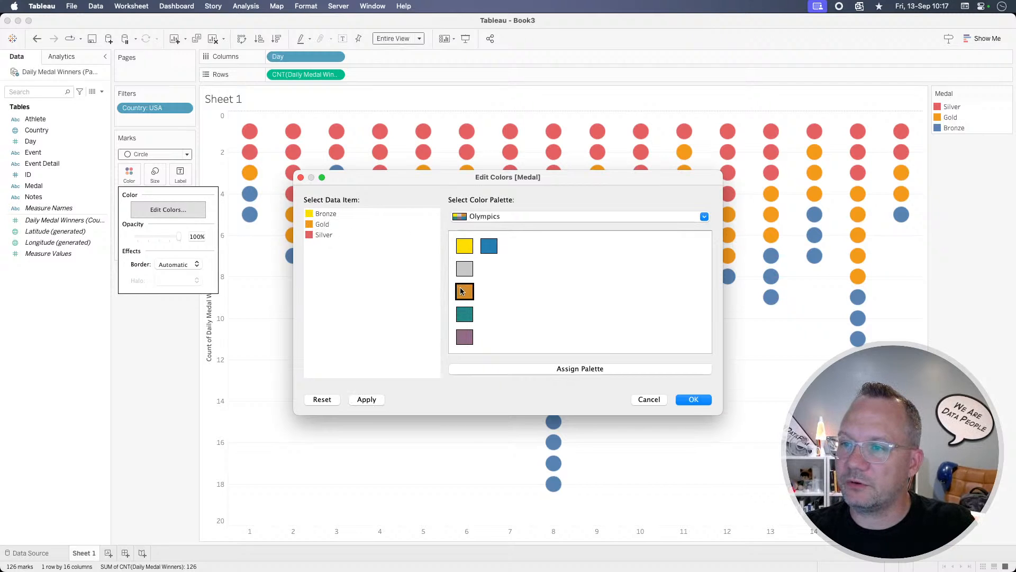
pyautogui.click(322, 224)
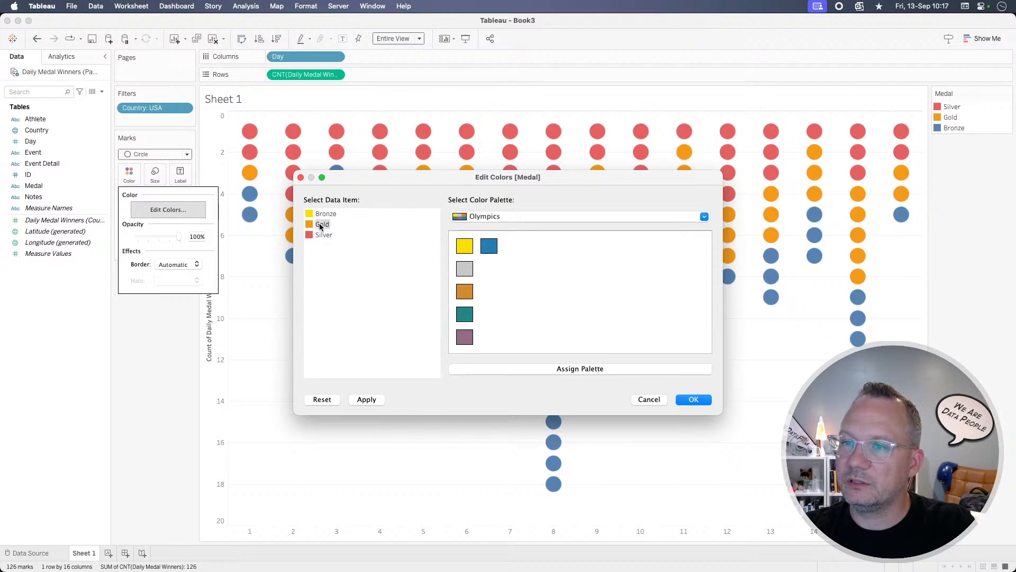
pyautogui.click(464, 245)
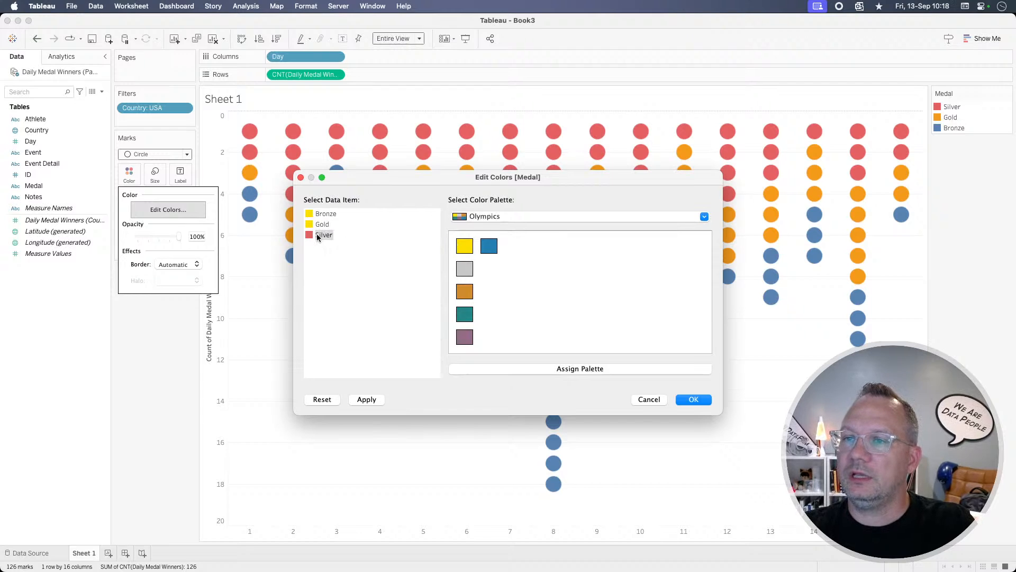
pyautogui.click(325, 214)
pyautogui.click(465, 295)
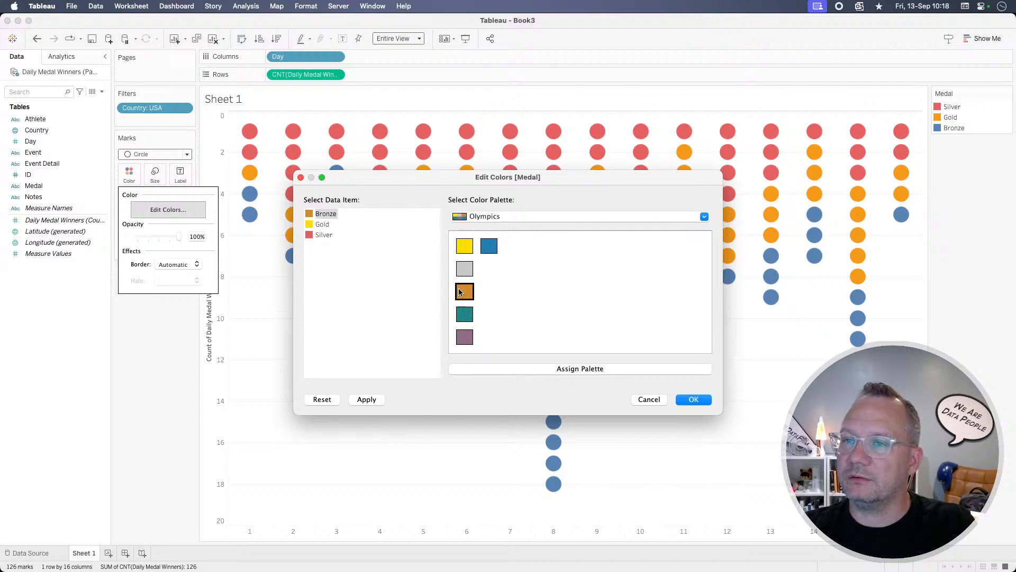
pyautogui.click(325, 236)
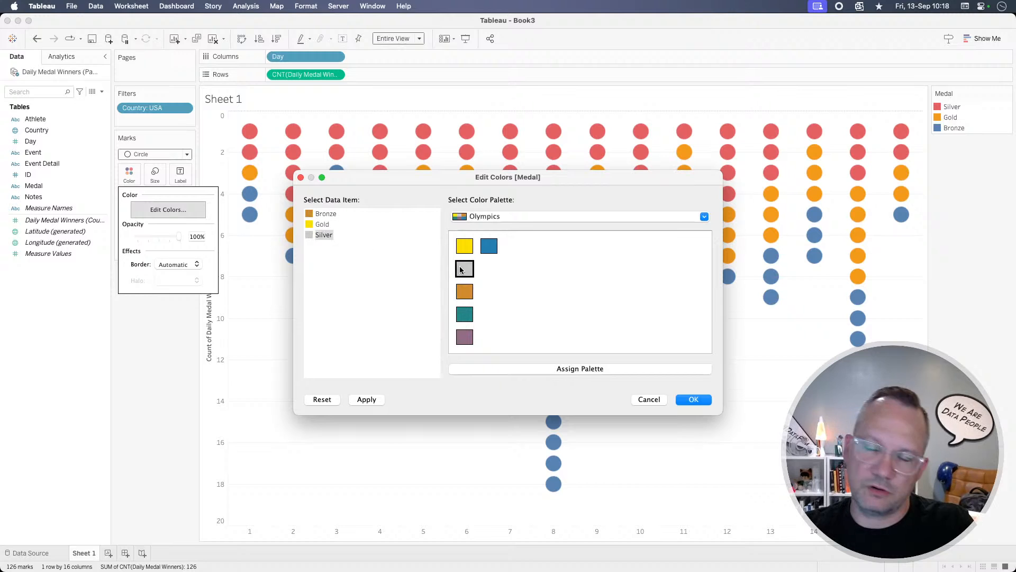
pyautogui.click(370, 399)
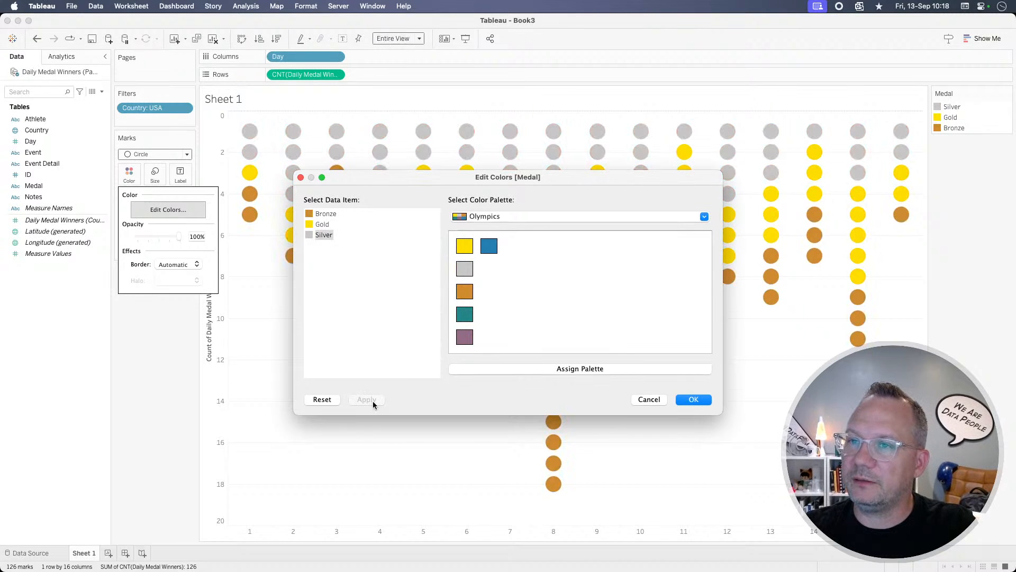
pyautogui.click(687, 399)
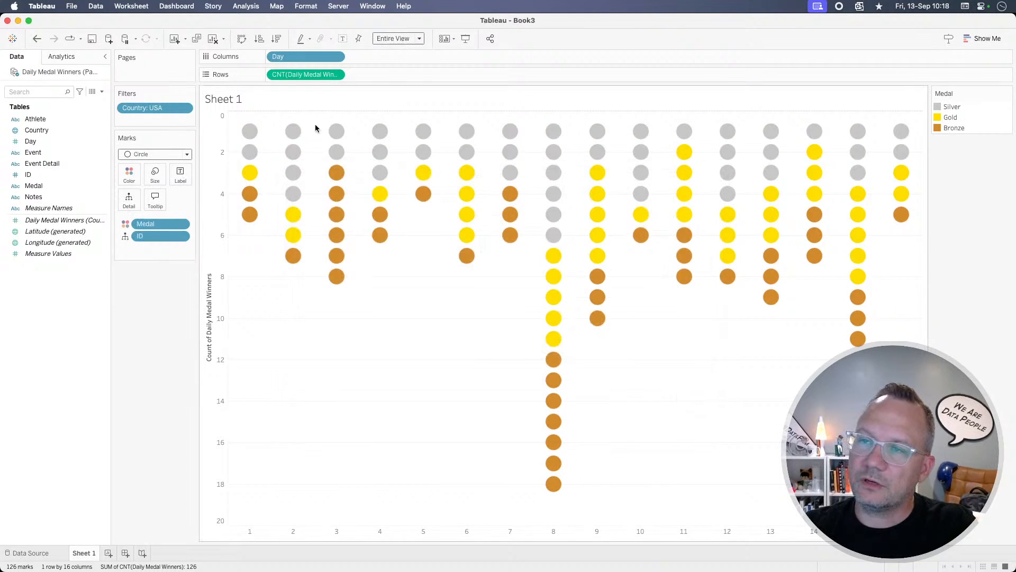
# Step: Check the reference chart's medal order, and sort Medal manually as Gold, Silver, Bronze so bronze circles come first each day
pyautogui.click(179, 225)
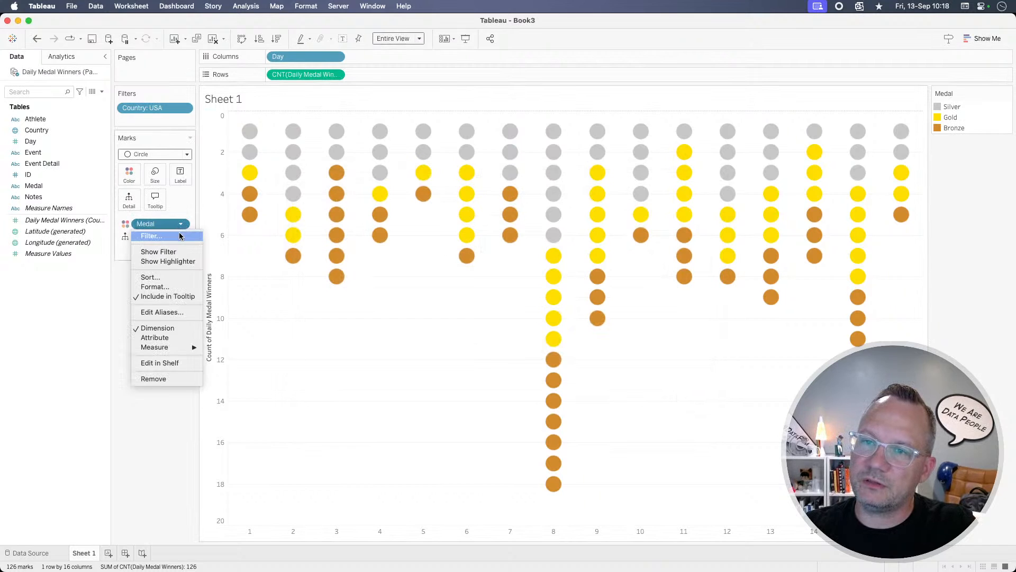
pyautogui.press('super+Tab')
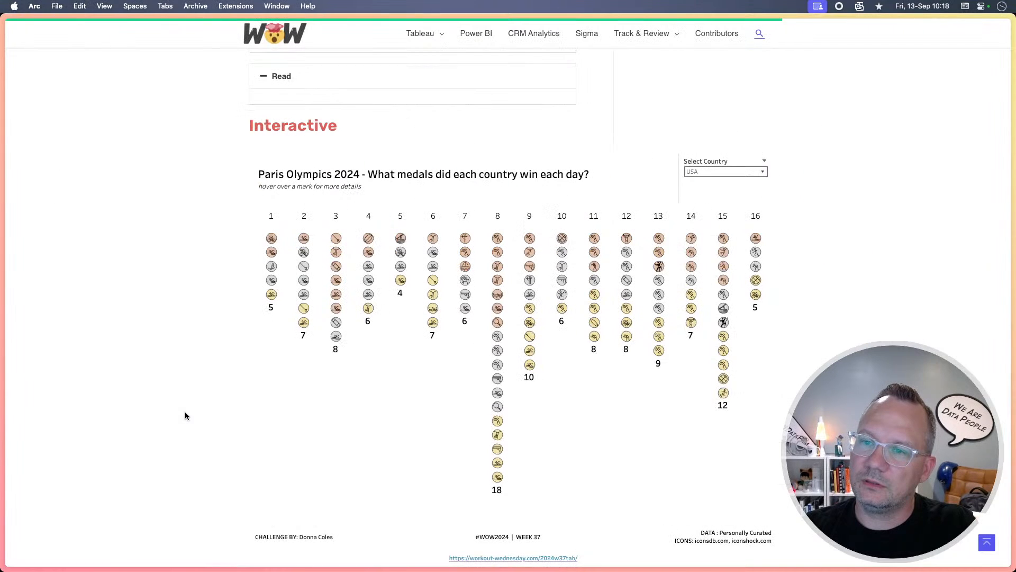
pyautogui.press('super+Tab')
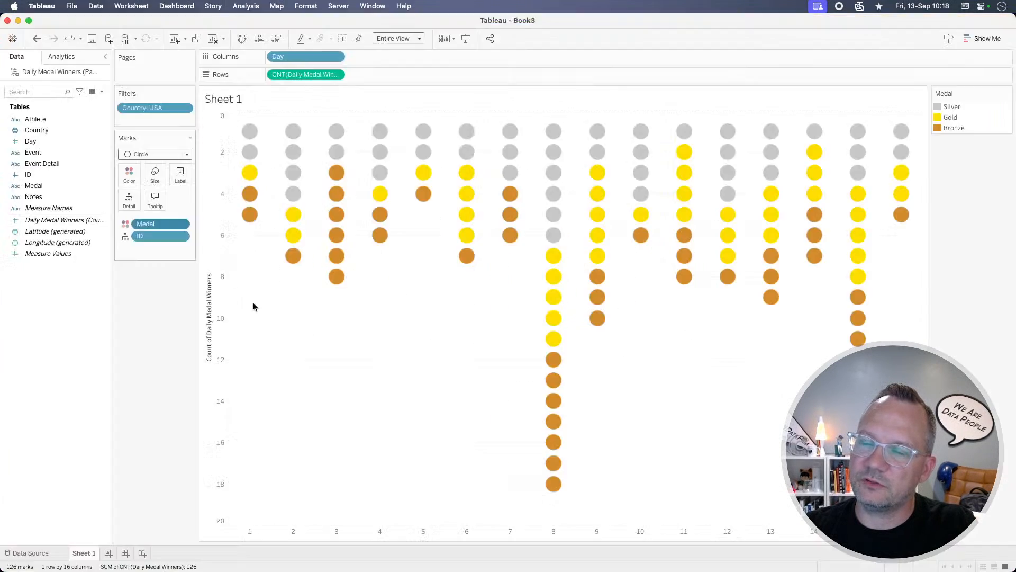
pyautogui.click(181, 225)
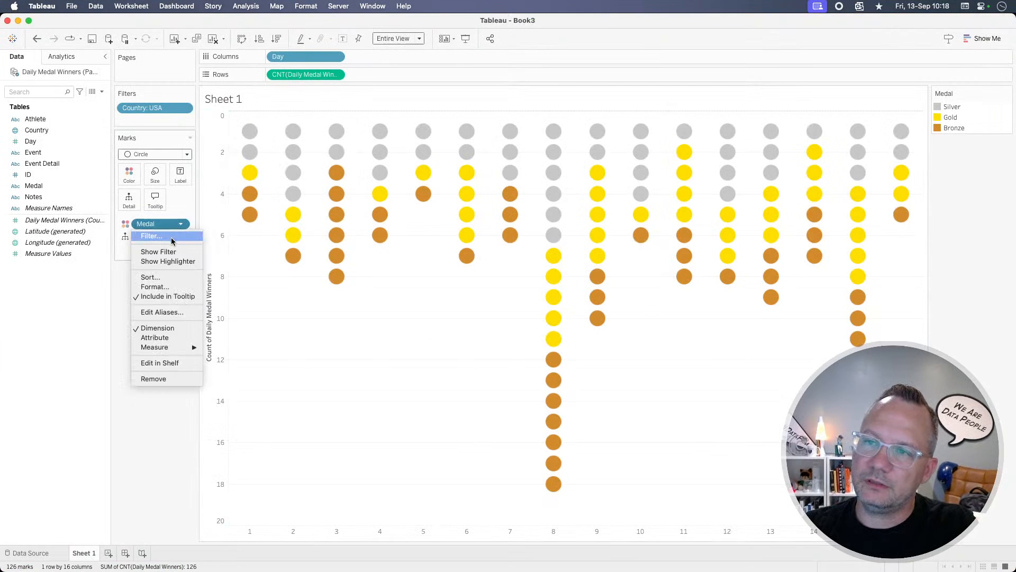
pyautogui.click(163, 284)
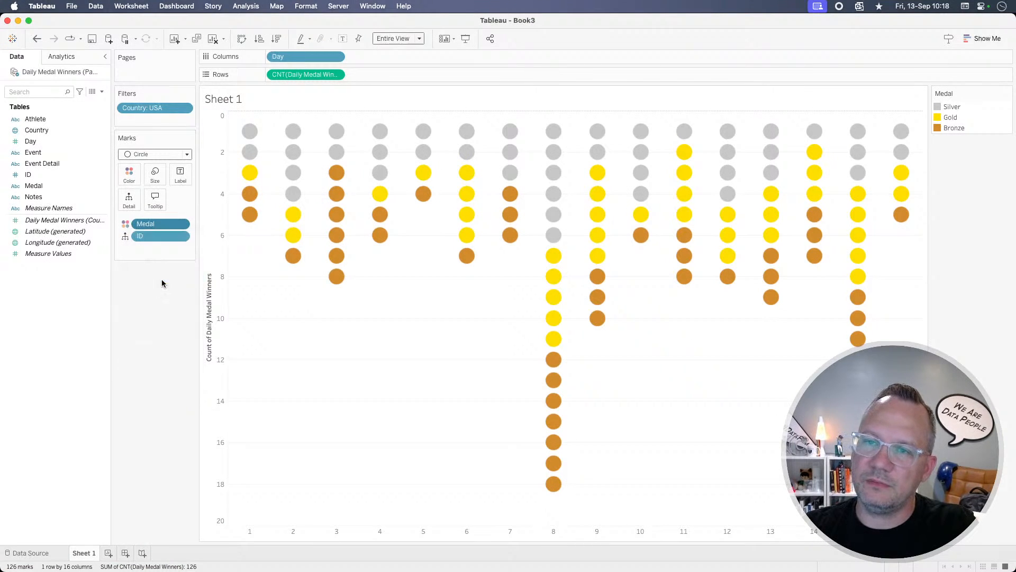
pyautogui.click(479, 283)
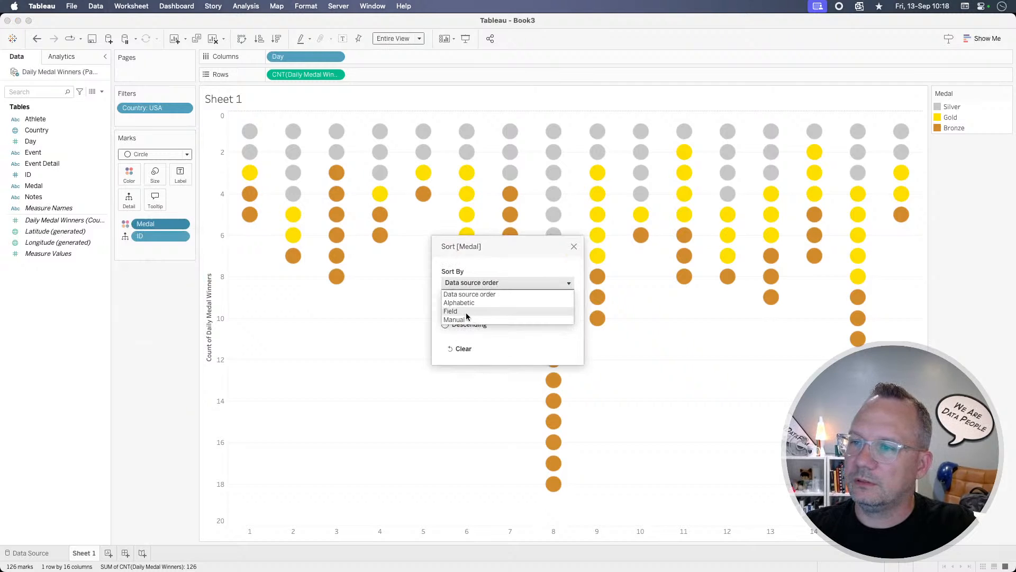
pyautogui.click(463, 319)
pyautogui.click(473, 305)
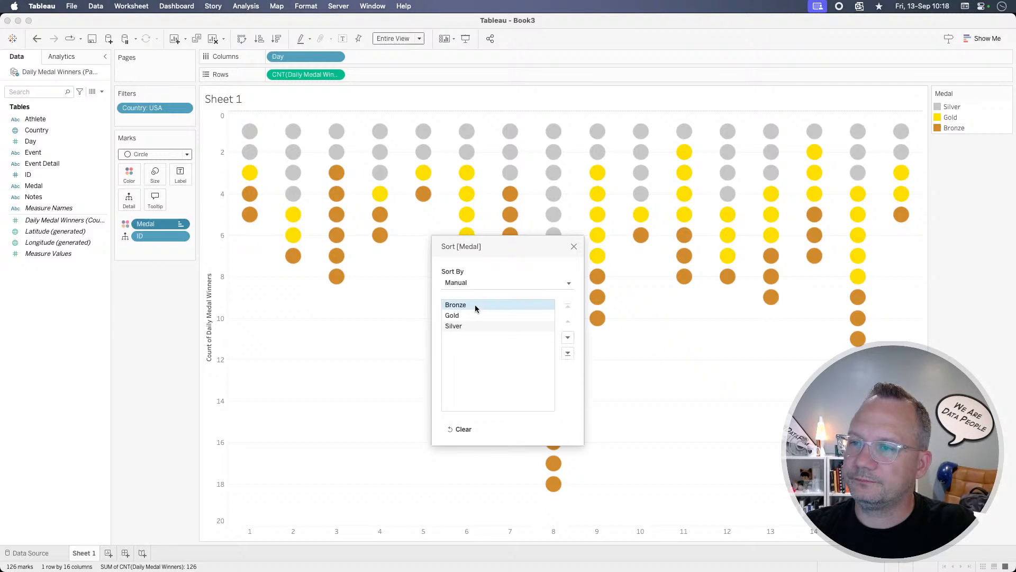
pyautogui.click(567, 353)
pyautogui.click(506, 316)
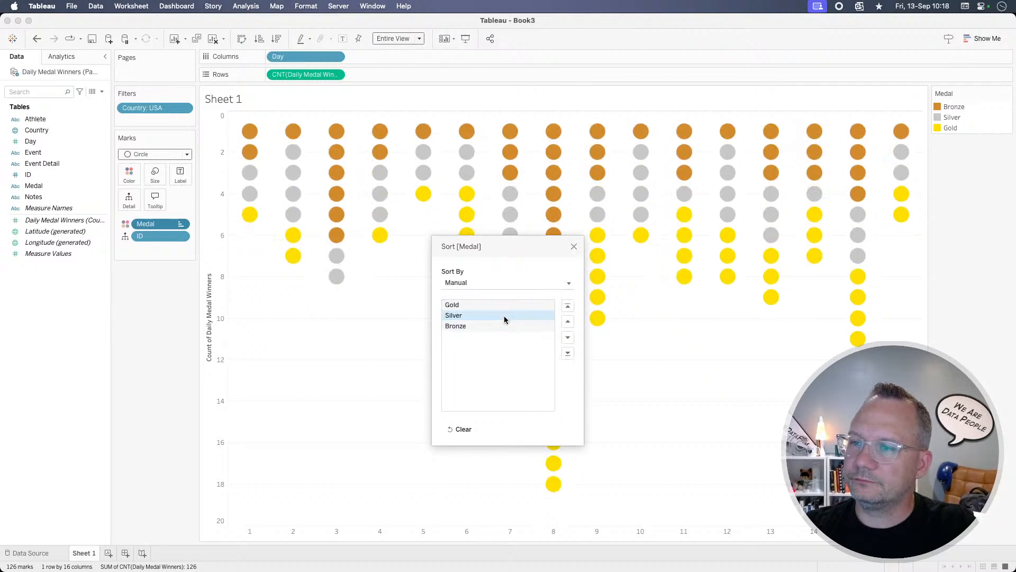
# Step: Check the medal order against the reference chart in the browser and close Medal's sort settings
pyautogui.press('super+Tab')
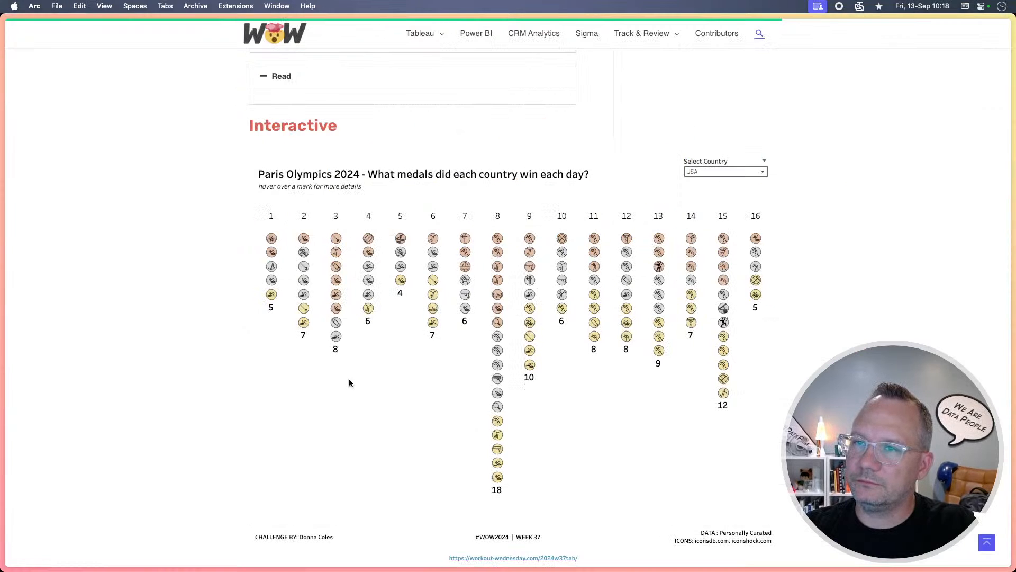
pyautogui.press('super+Tab')
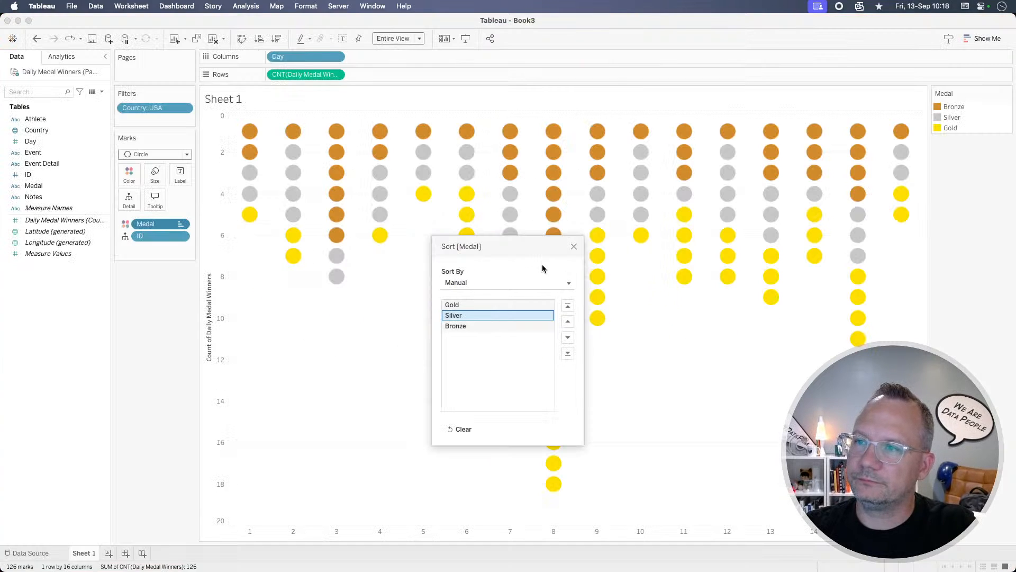
pyautogui.click(573, 247)
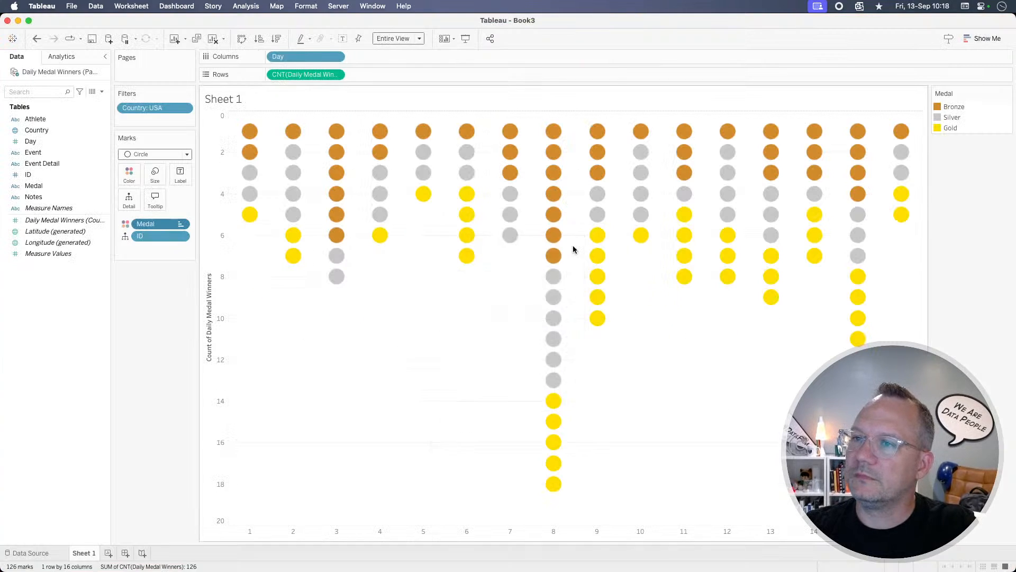
# Step: Lower the opacity of the medal circles to 45% and give them a dark grey border
pyautogui.click(133, 178)
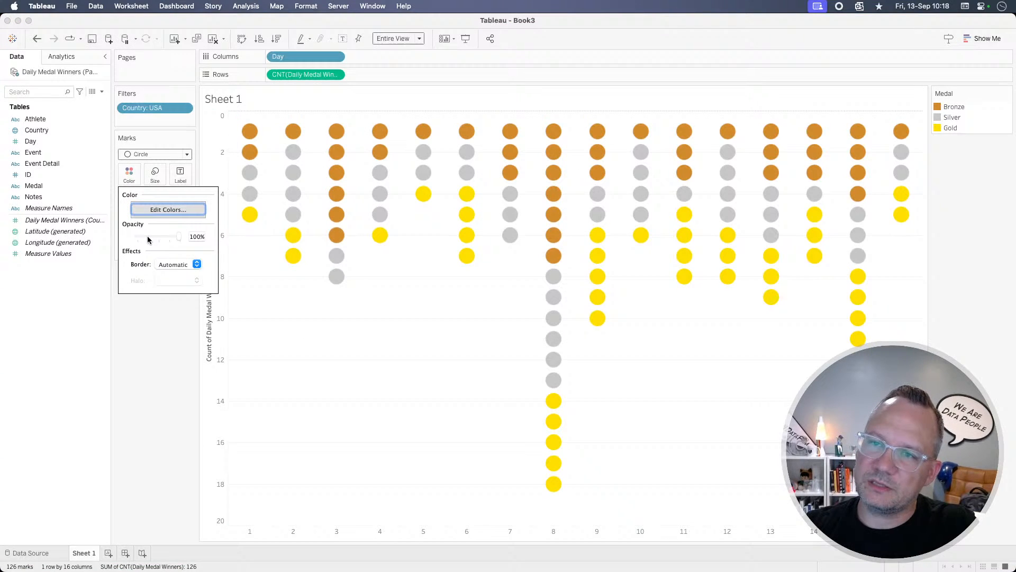
pyautogui.moveTo(147, 239); pyautogui.dragTo(155, 237)
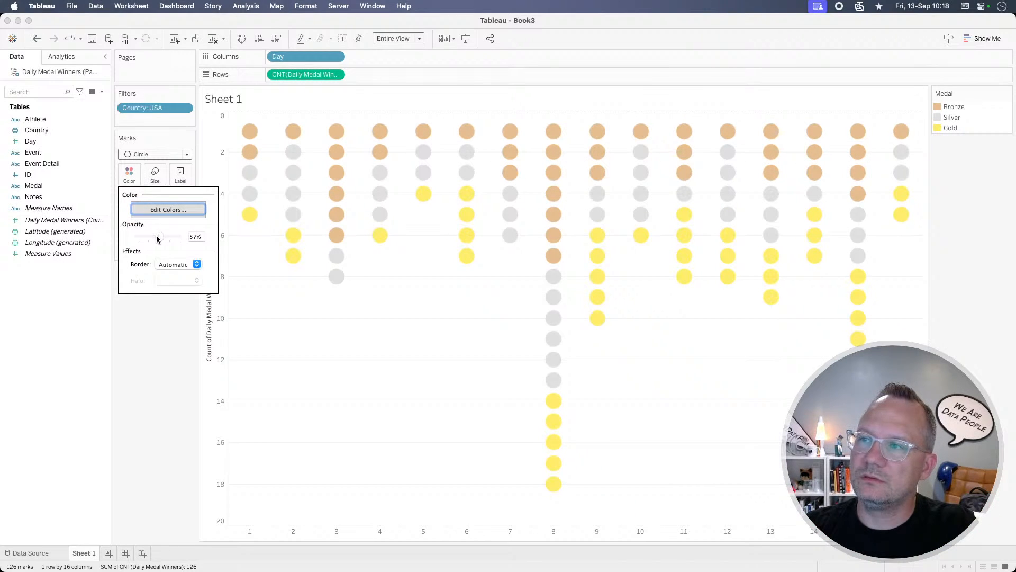
pyautogui.click(165, 265)
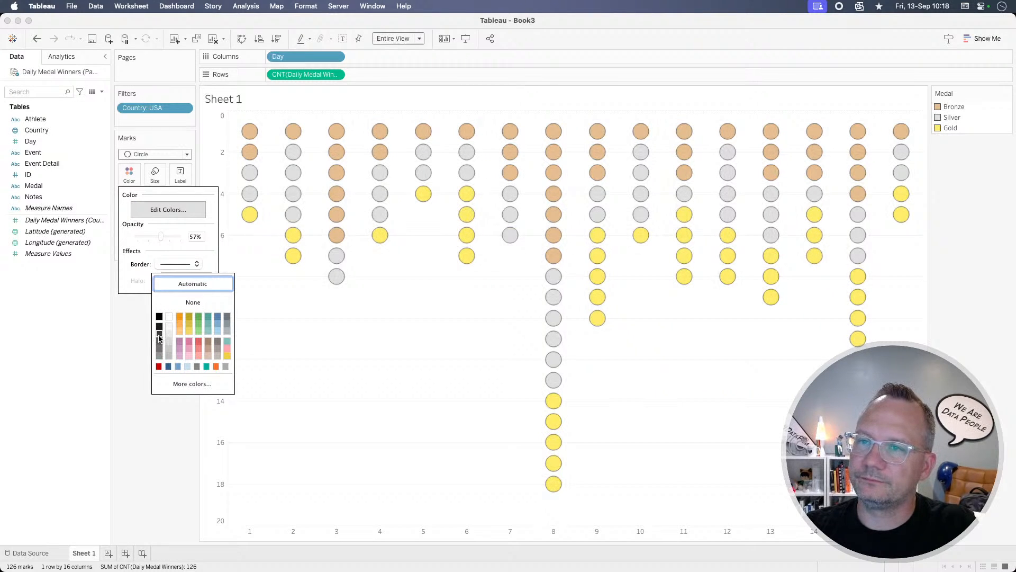
pyautogui.click(192, 237)
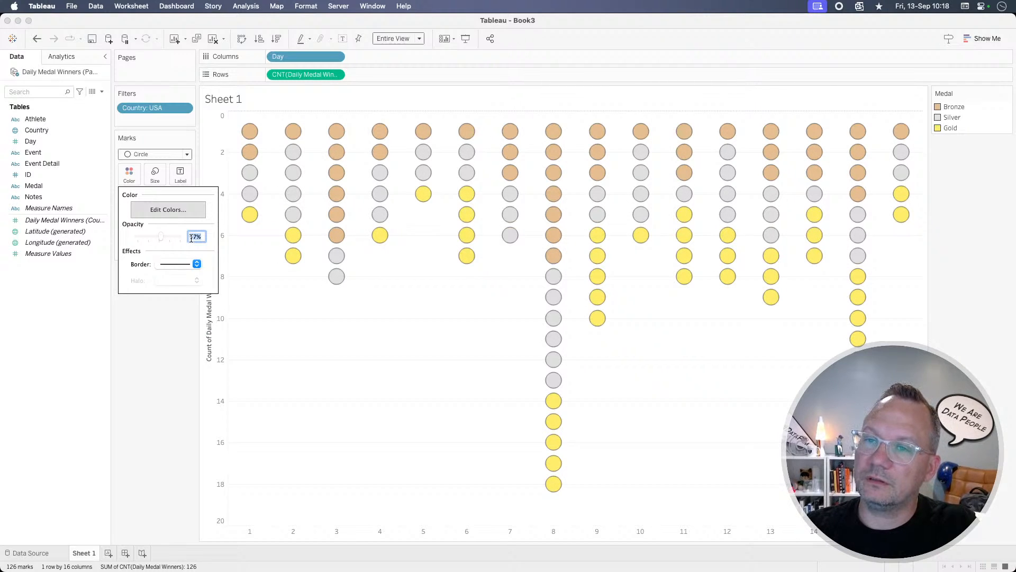
pyautogui.press('Return')
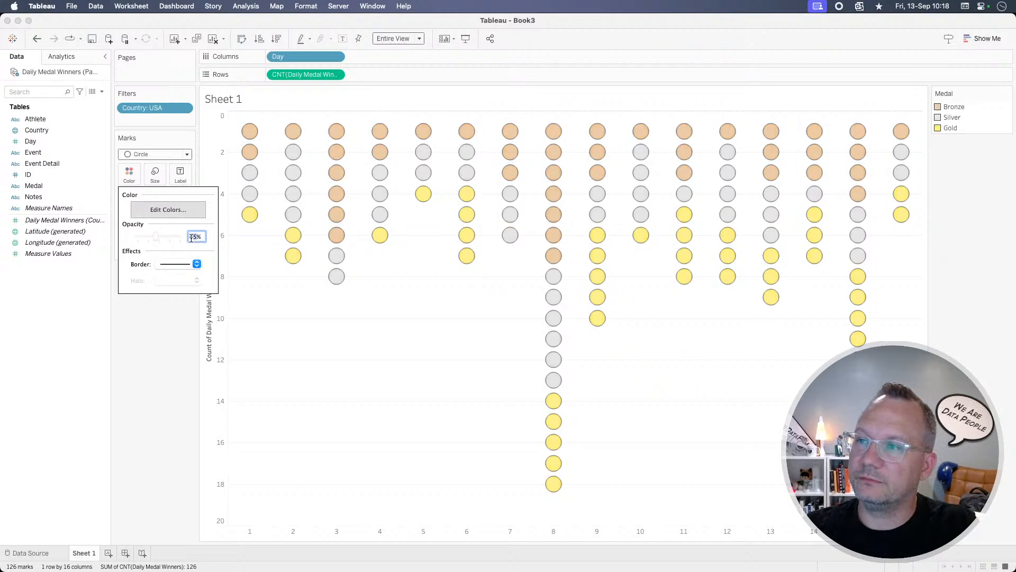
pyautogui.click(157, 382)
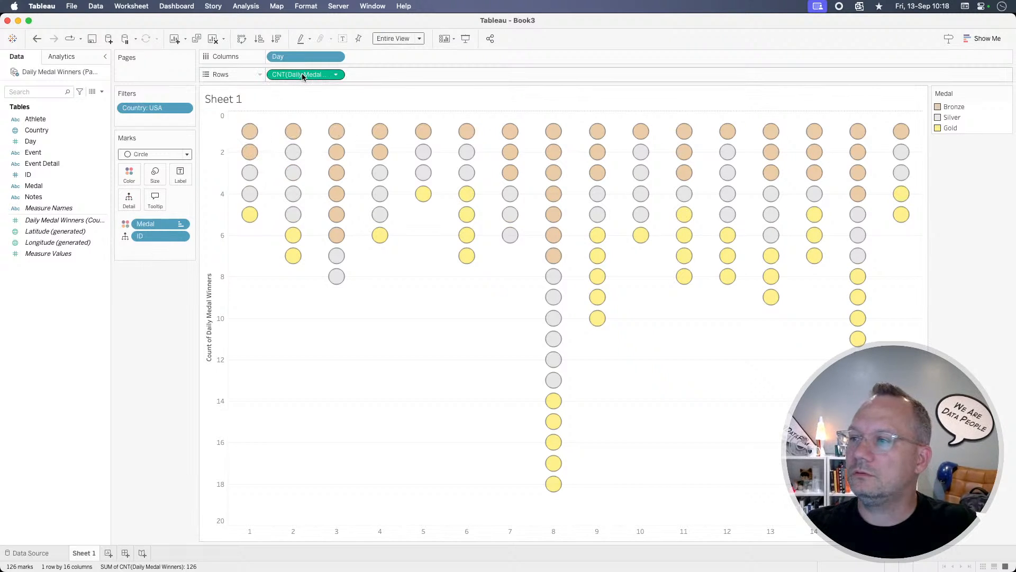
# Step: Duplicate the Daily Medal Winners count on Rows and set the second count's mark type to Shape
pyautogui.moveTo(301, 74); pyautogui.dragTo(345, 73)
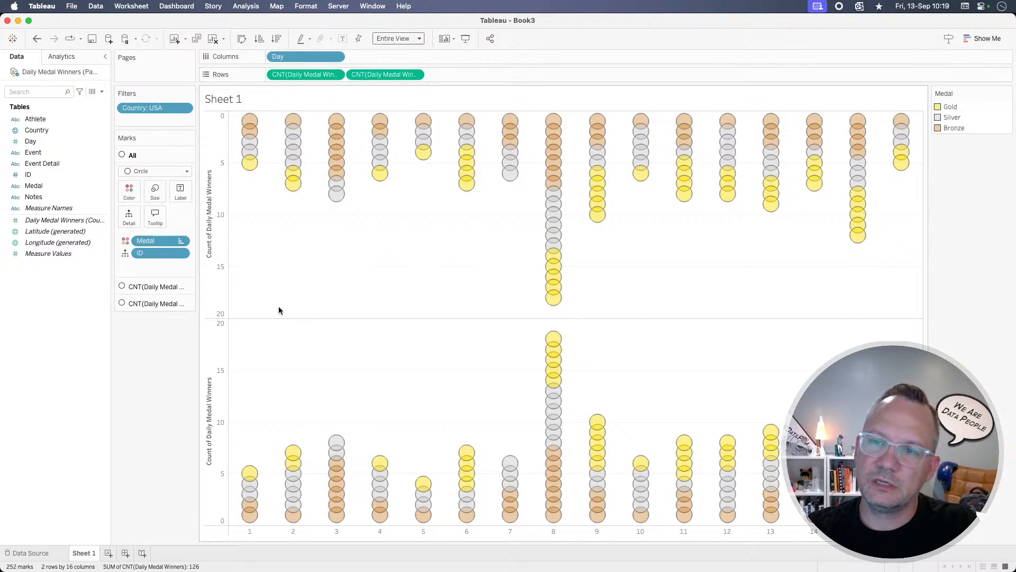
pyautogui.click(162, 304)
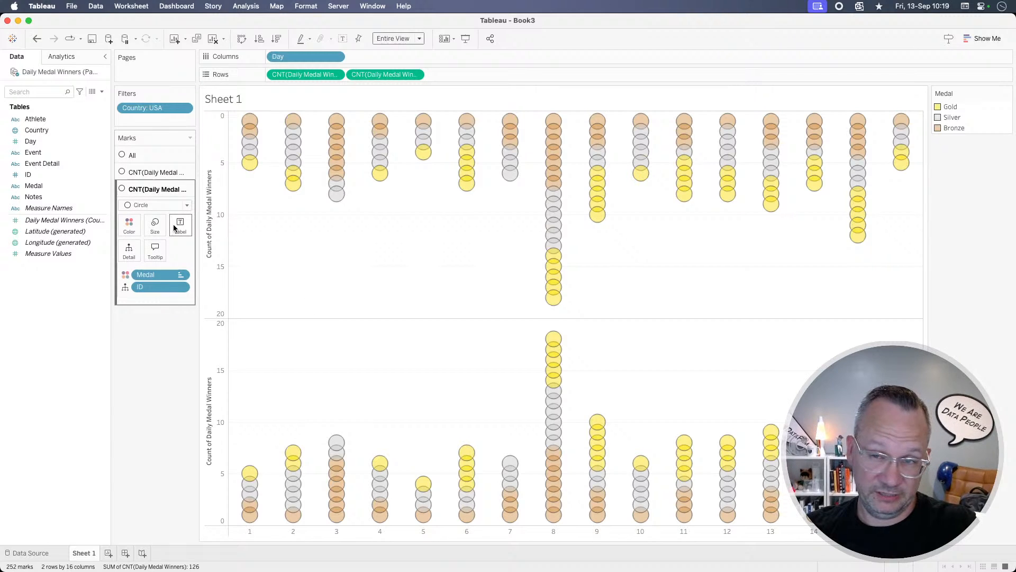
pyautogui.click(148, 205)
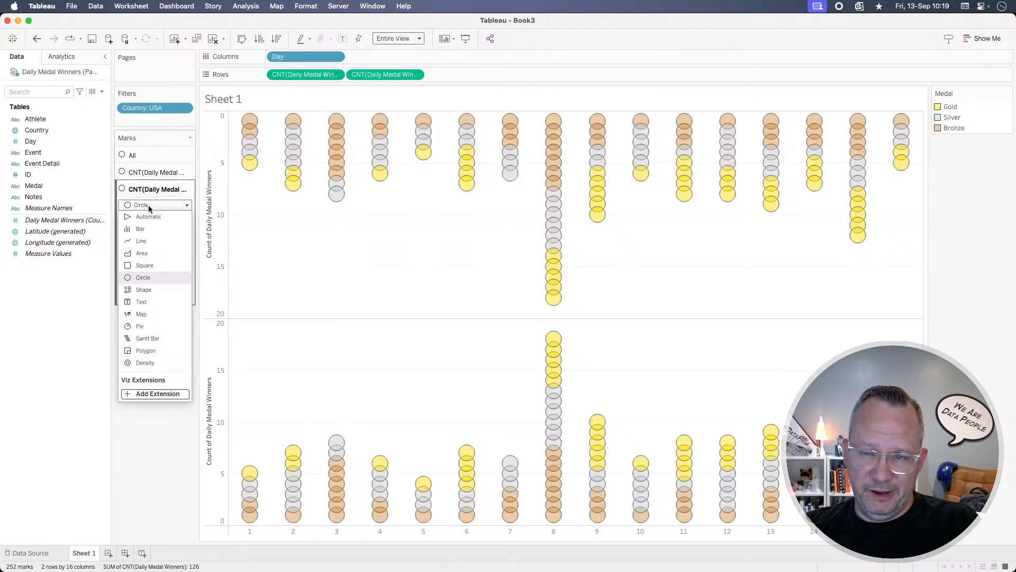
pyautogui.click(147, 289)
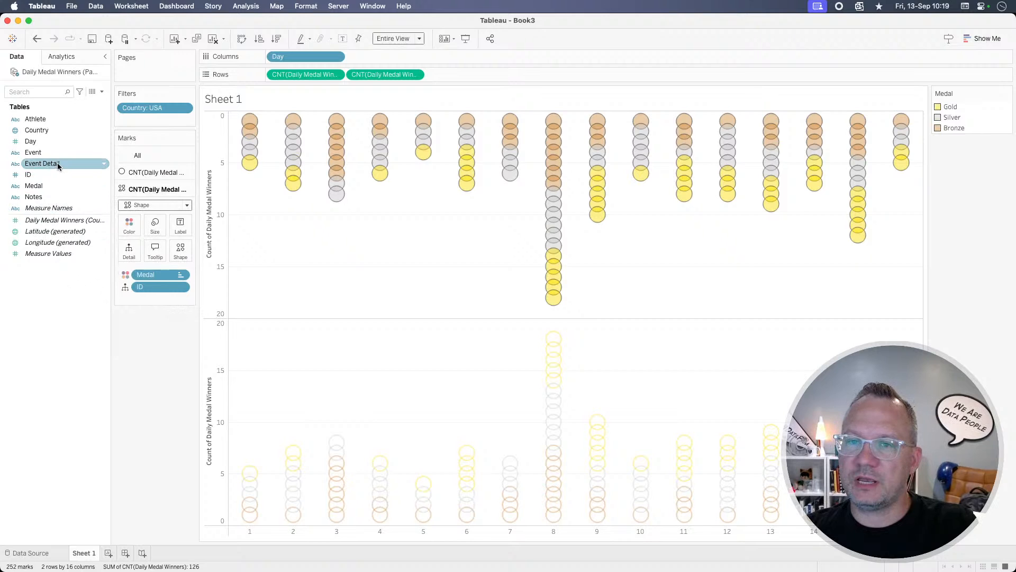
# Step: Assign Event to the second count's shapes and reload the available shape palettes
pyautogui.moveTo(59, 153); pyautogui.dragTo(180, 250)
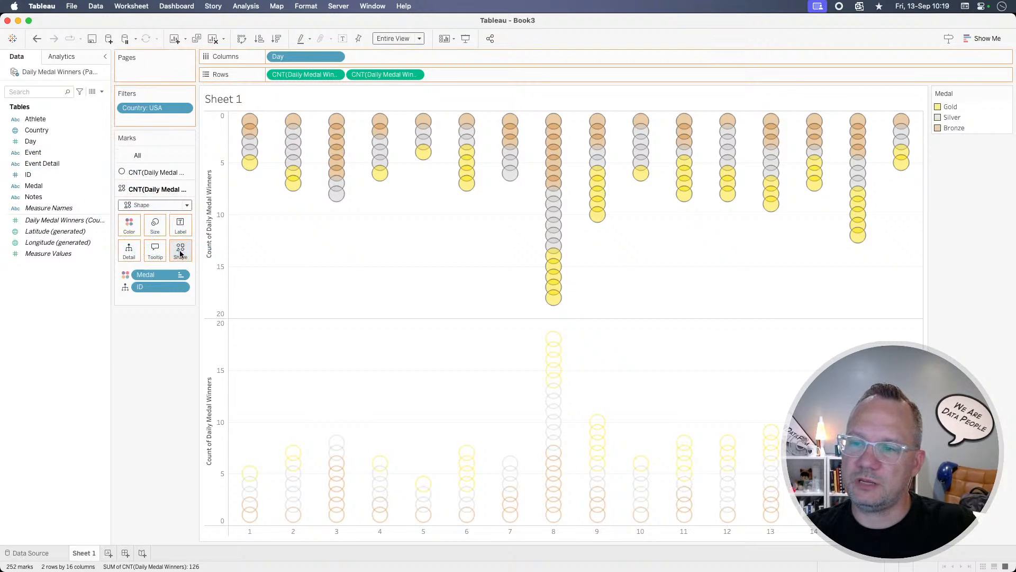
pyautogui.click(467, 294)
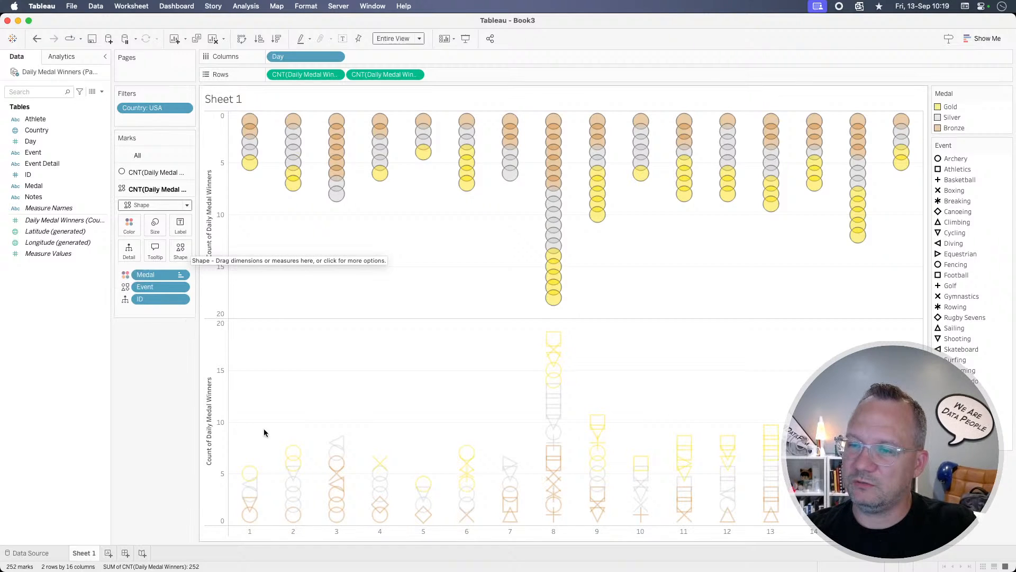
pyautogui.click(184, 252)
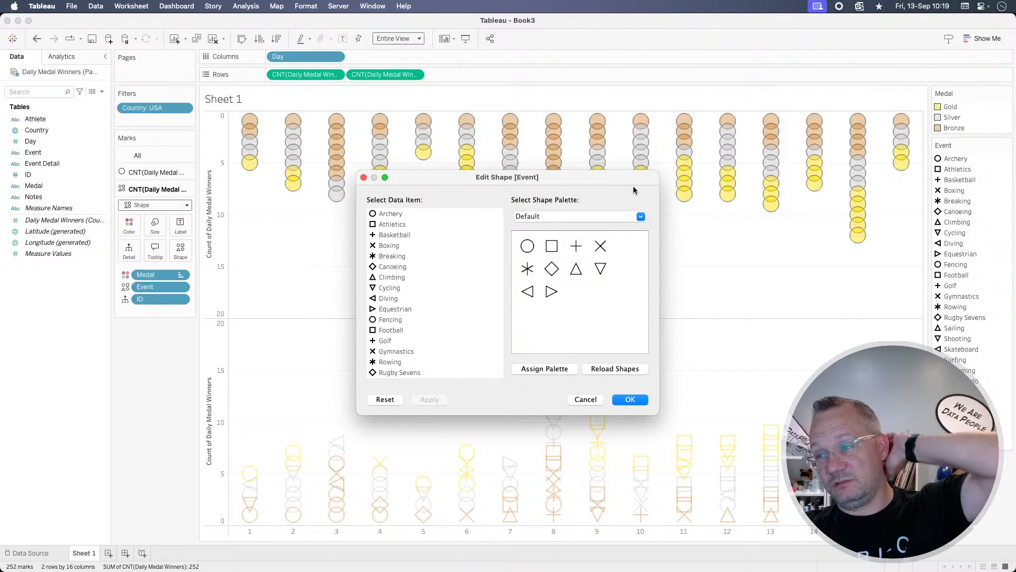
pyautogui.click(594, 217)
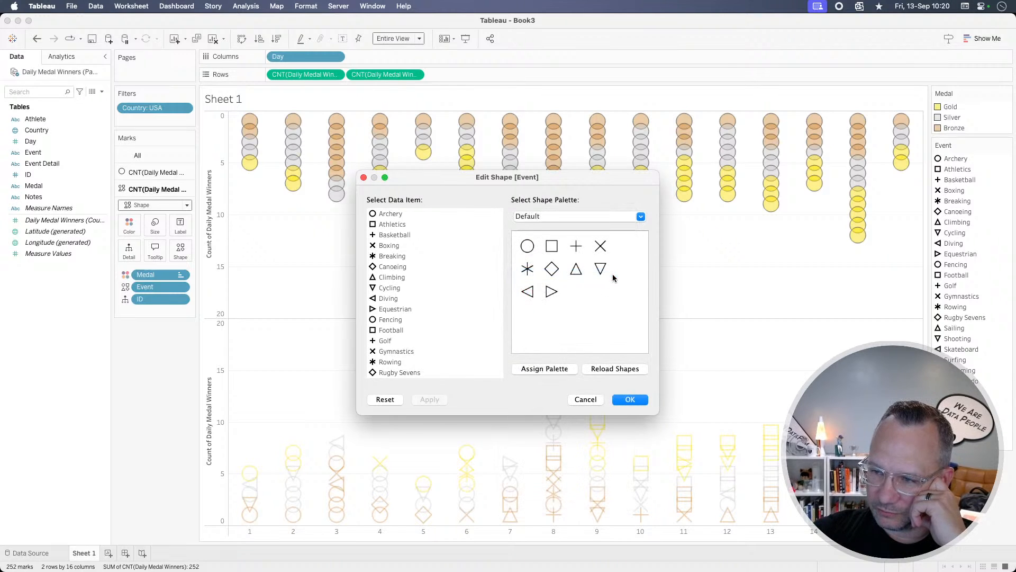
pyautogui.click(639, 216)
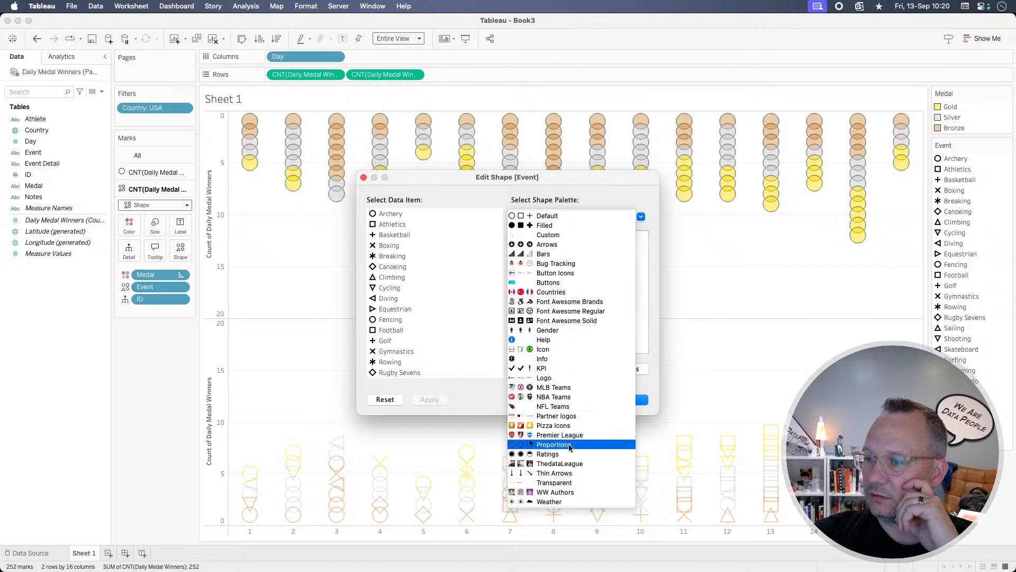
pyautogui.click(619, 368)
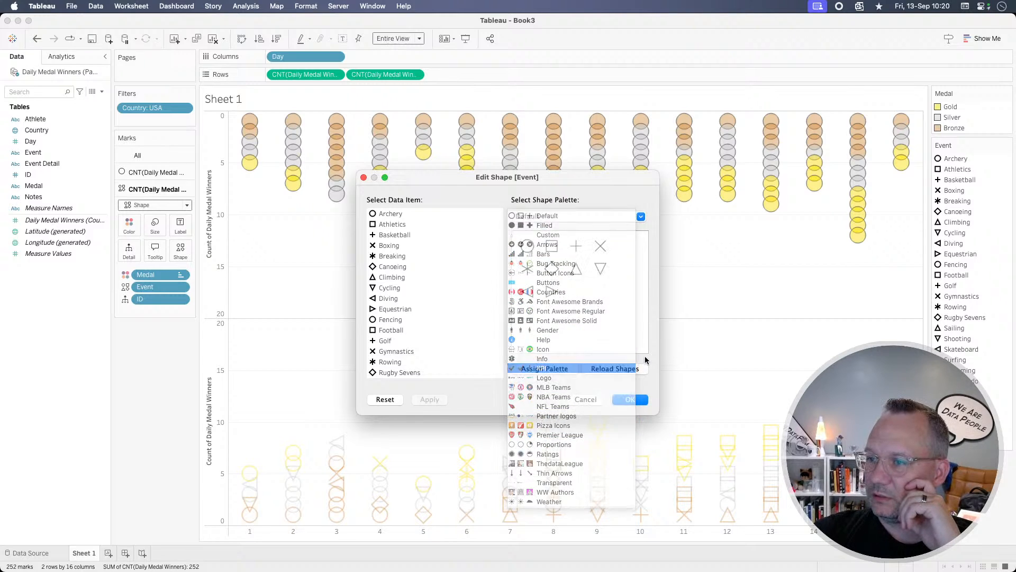
pyautogui.click(602, 371)
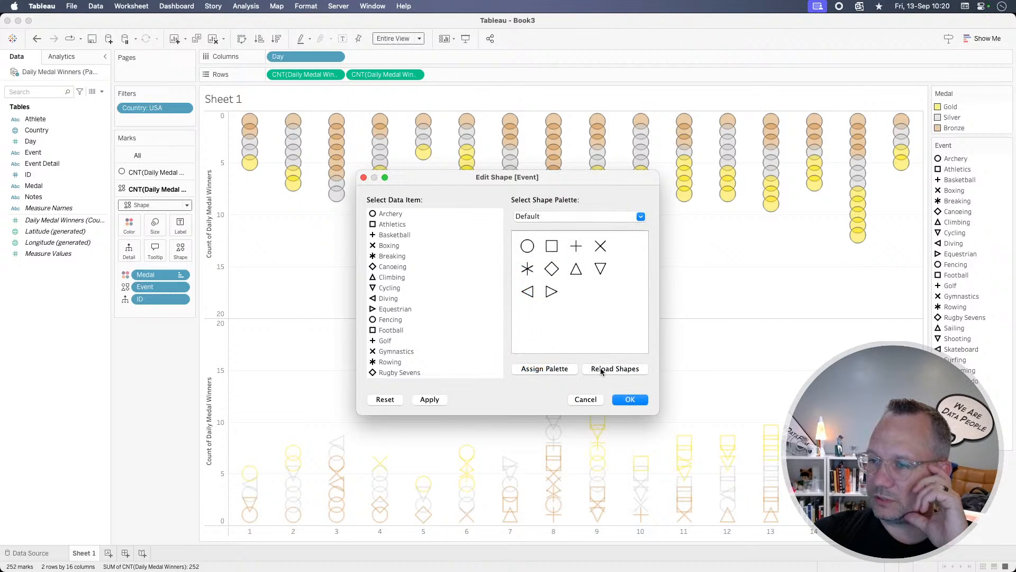
pyautogui.click(641, 217)
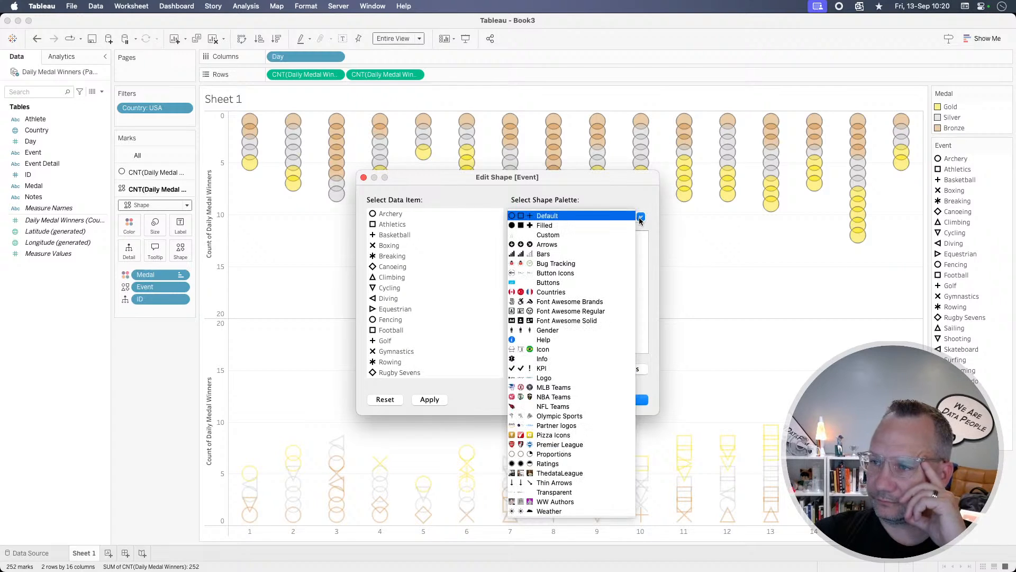
pyautogui.click(553, 416)
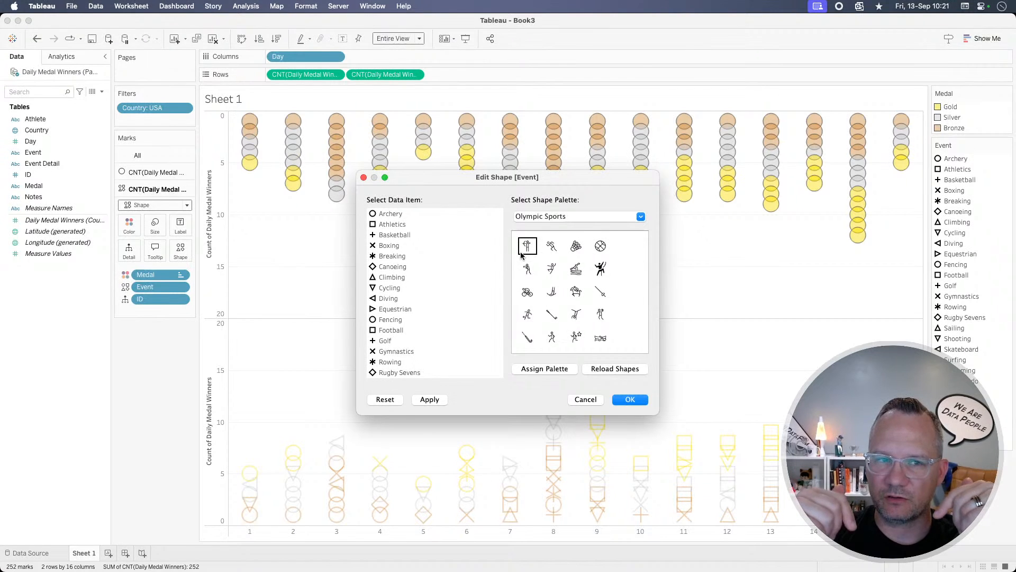
pyautogui.click(530, 369)
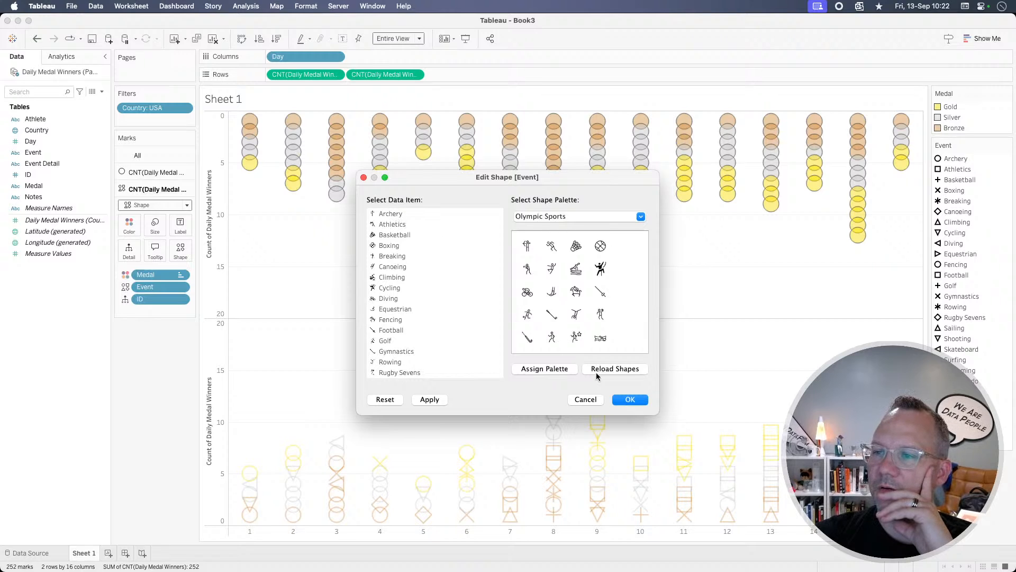
pyautogui.click(583, 399)
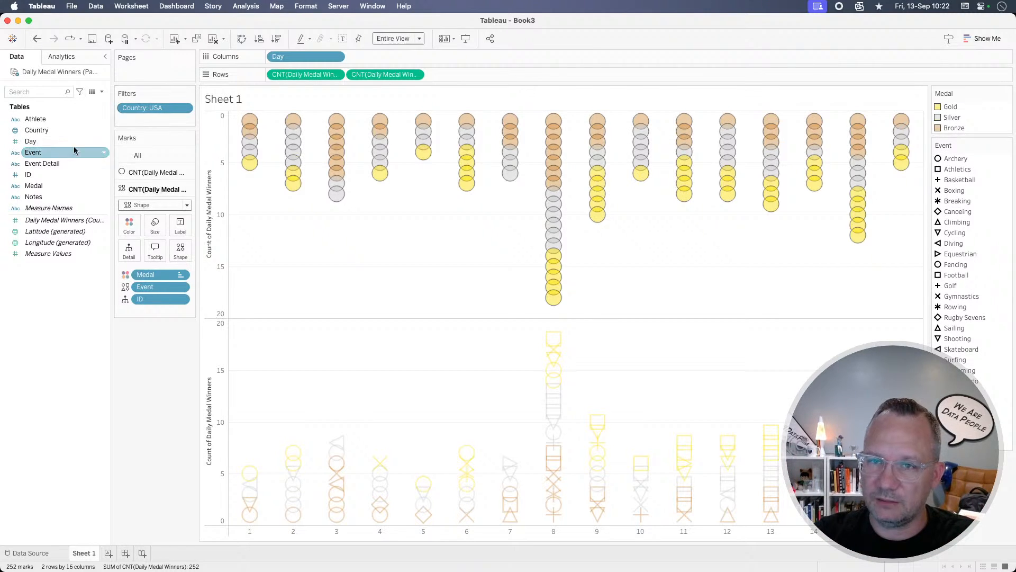
# Step: Open the default shape settings of the Event field and choose the Olympic Sports palette
pyautogui.rightClick(41, 154)
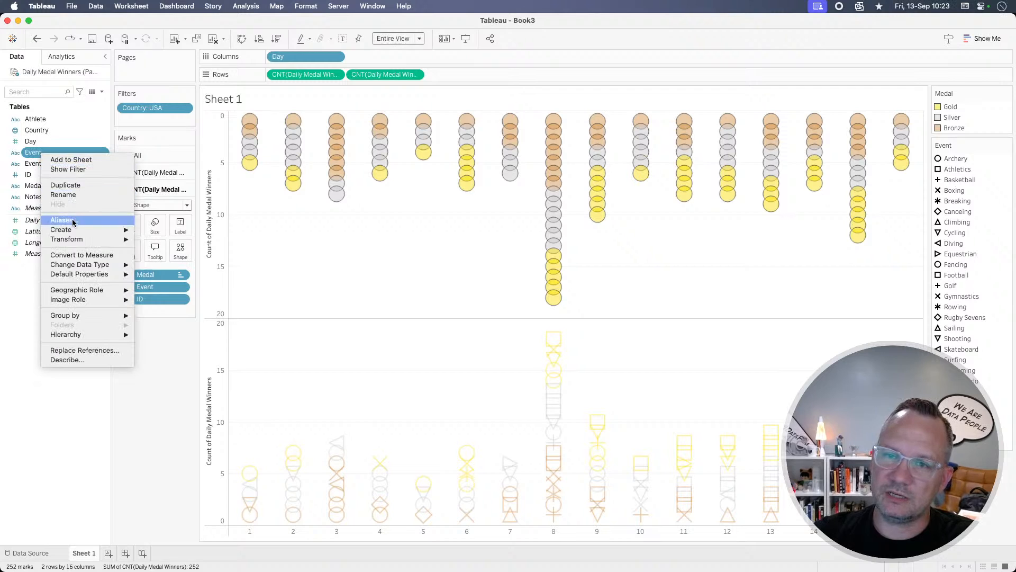
pyautogui.click(34, 140)
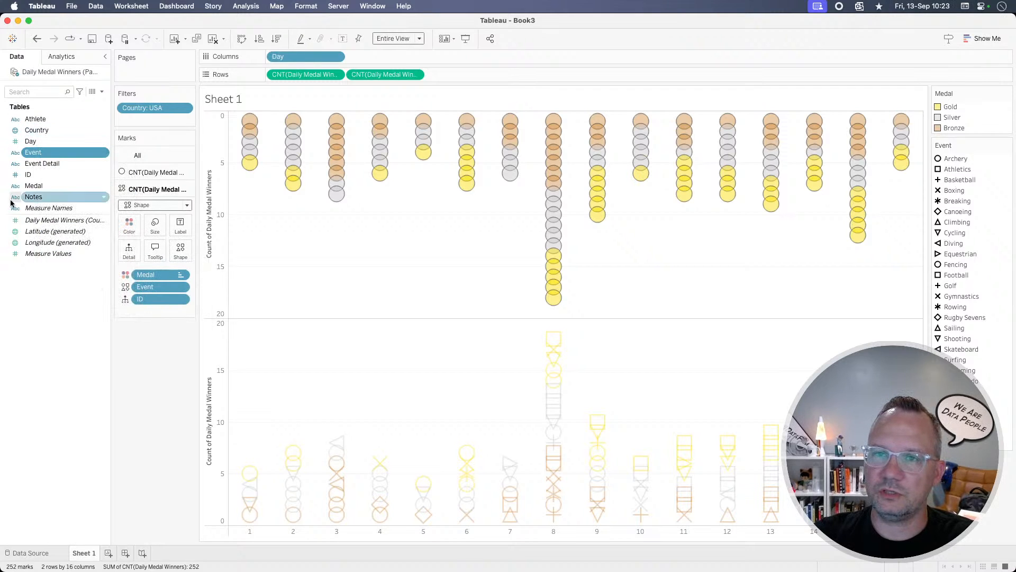
pyautogui.rightClick(37, 153)
pyautogui.moveTo(64, 274)
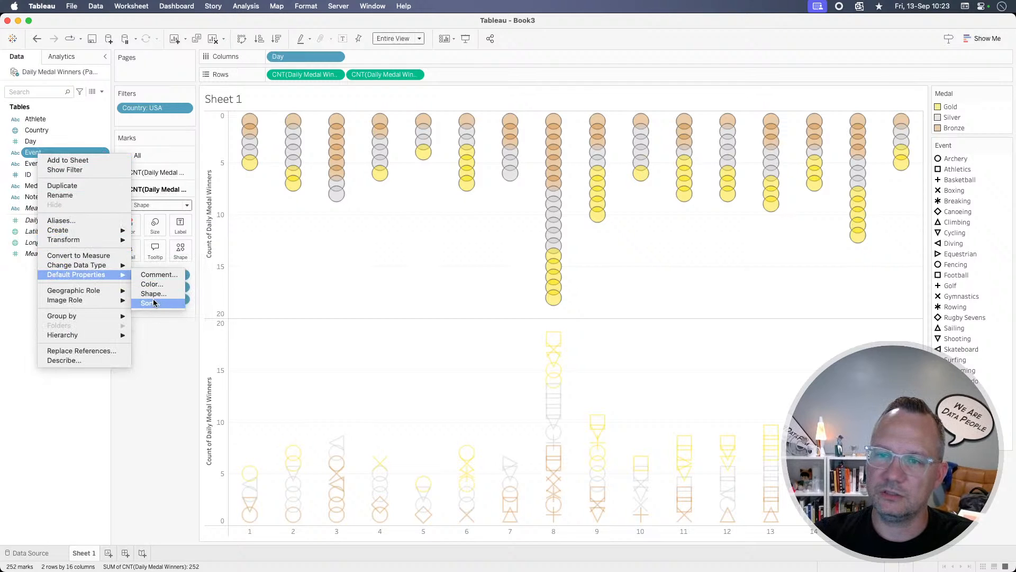
pyautogui.click(153, 294)
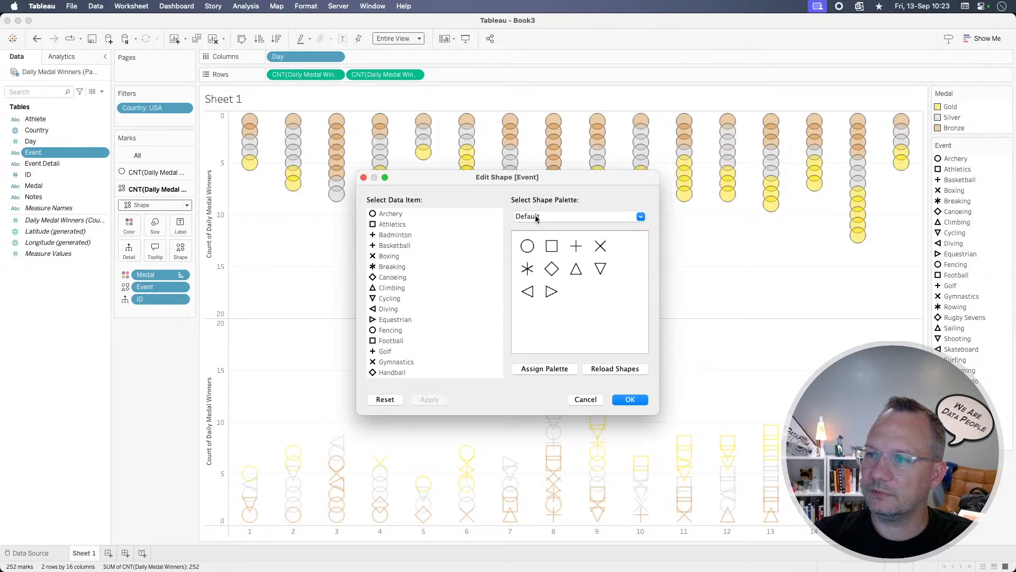
pyautogui.click(634, 217)
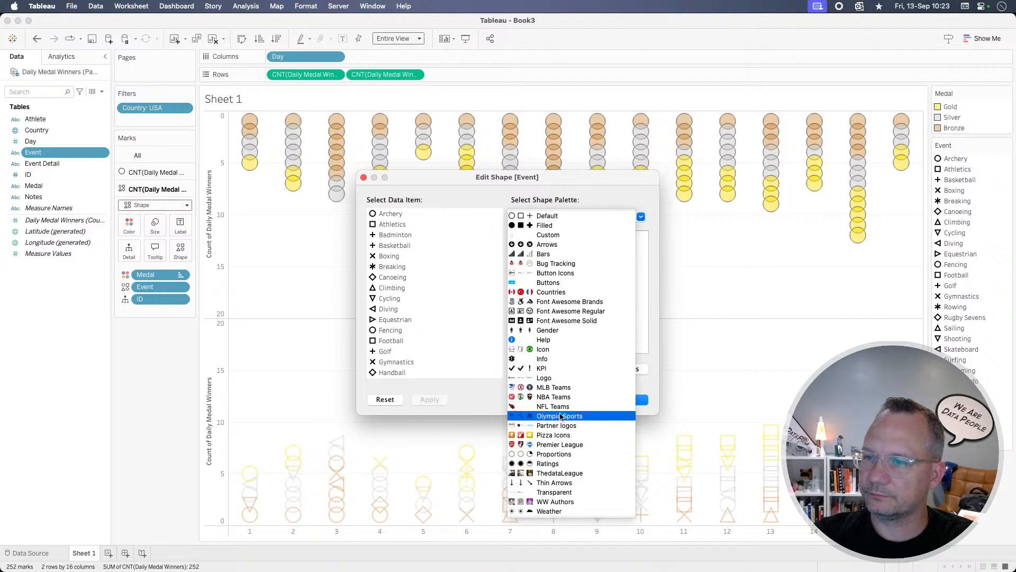
pyautogui.click(553, 415)
# Step: Compare the event list with the Olympic Sports icons, assign the palette to all events and review the matches
pyautogui.scroll(-10, 452, 345)
pyautogui.scroll(10, 452, 345)
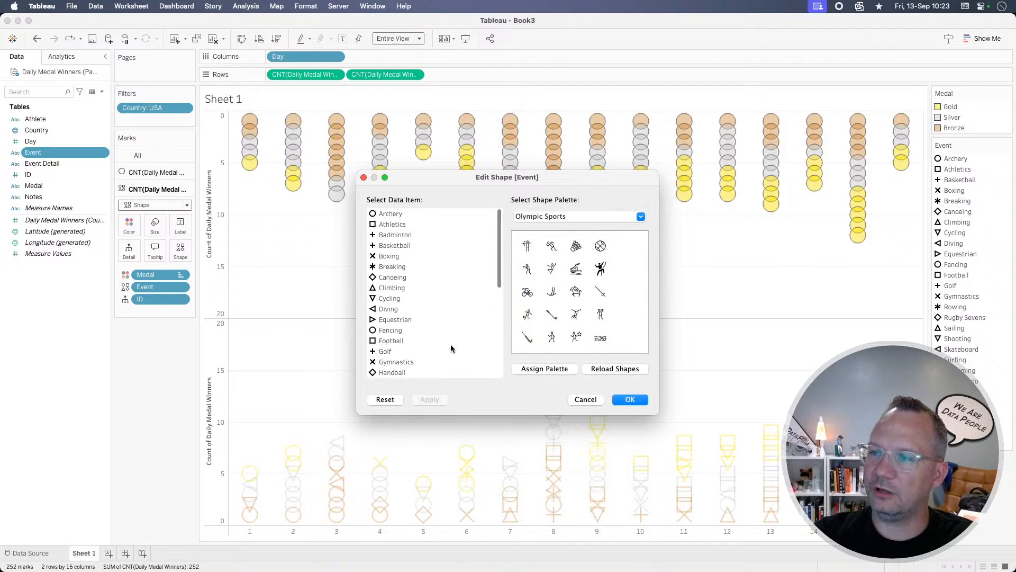
pyautogui.scroll(-4, 587, 329)
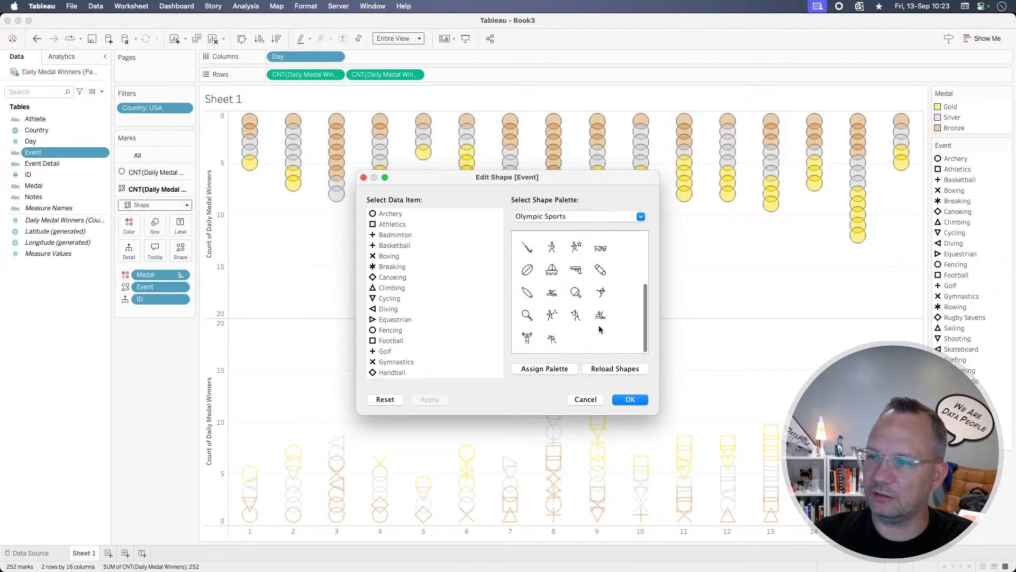
pyautogui.scroll(4, 599, 325)
pyautogui.scroll(-4, 599, 325)
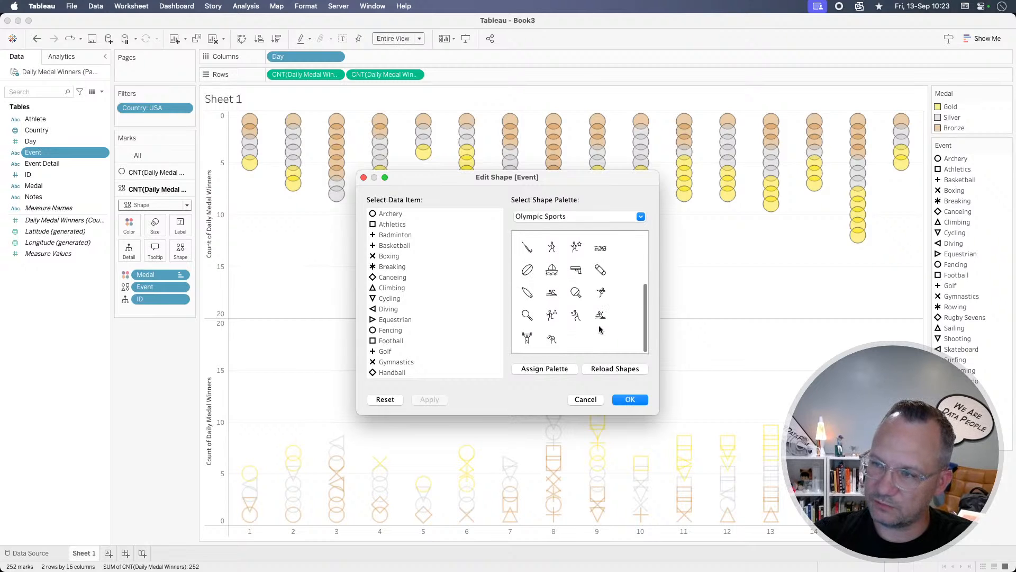
pyautogui.scroll(4, 599, 332)
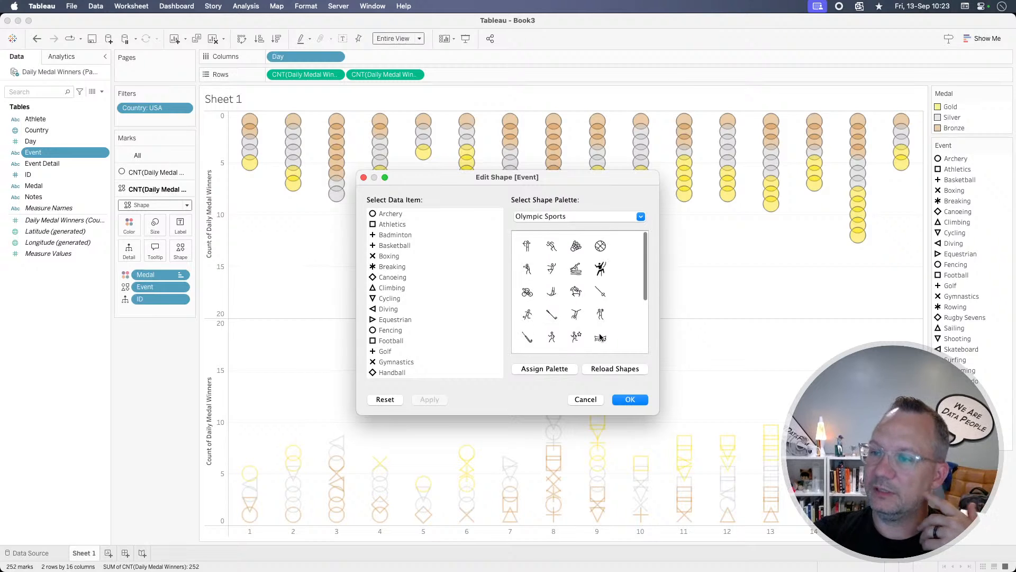
pyautogui.click(546, 369)
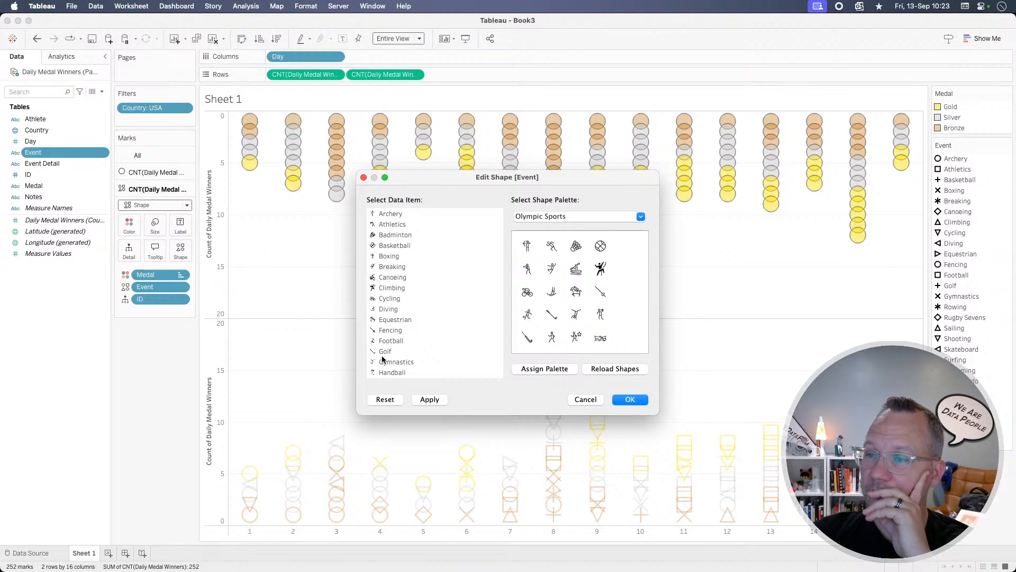
pyautogui.scroll(-5, 382, 360)
pyautogui.scroll(5, 382, 360)
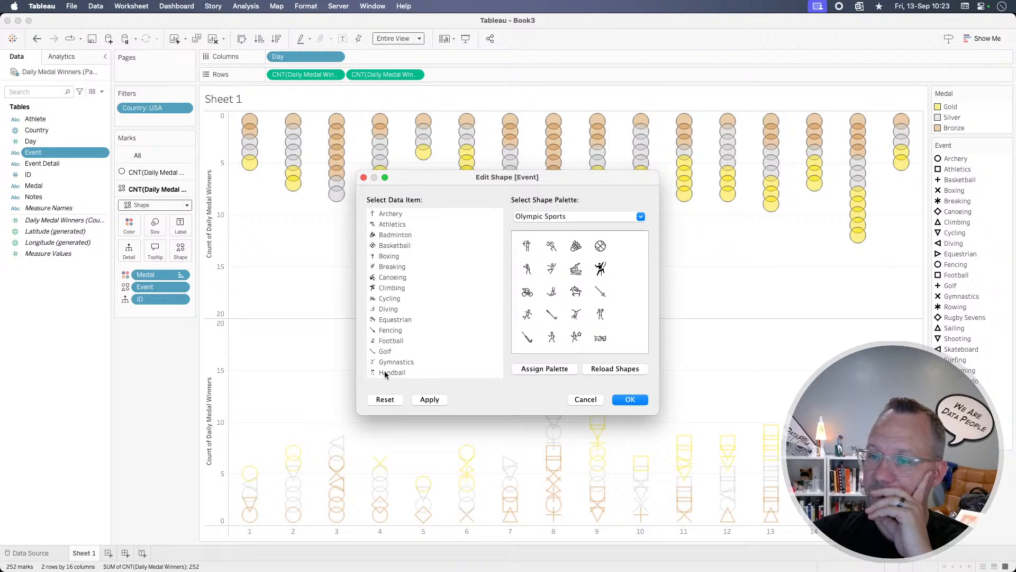
# Step: Check the remaining event icons and apply the Olympic Sports palette as the Event field's default shapes
pyautogui.scroll(-3, 396, 370)
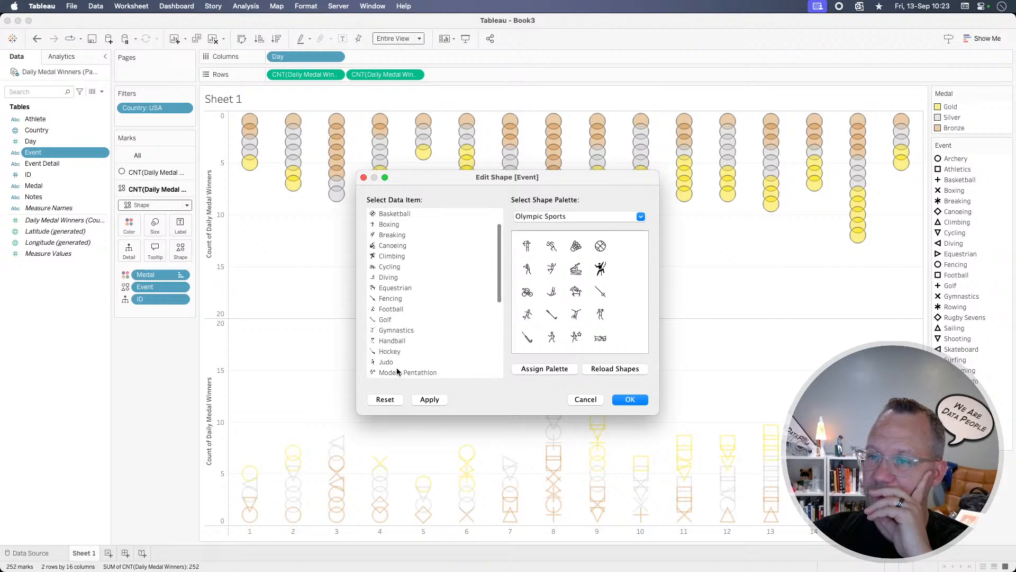
pyautogui.scroll(3, 410, 335)
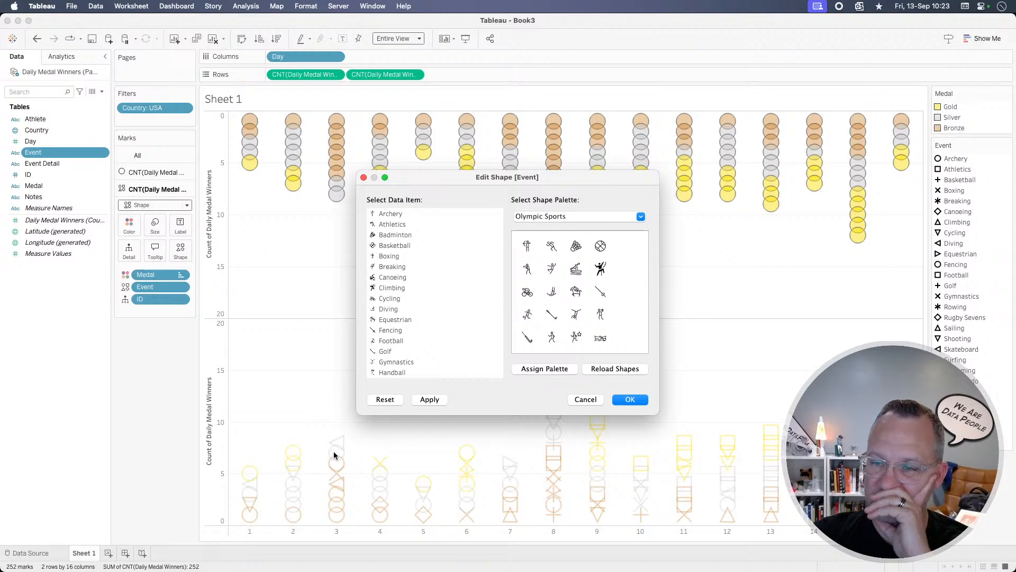
pyautogui.click(430, 400)
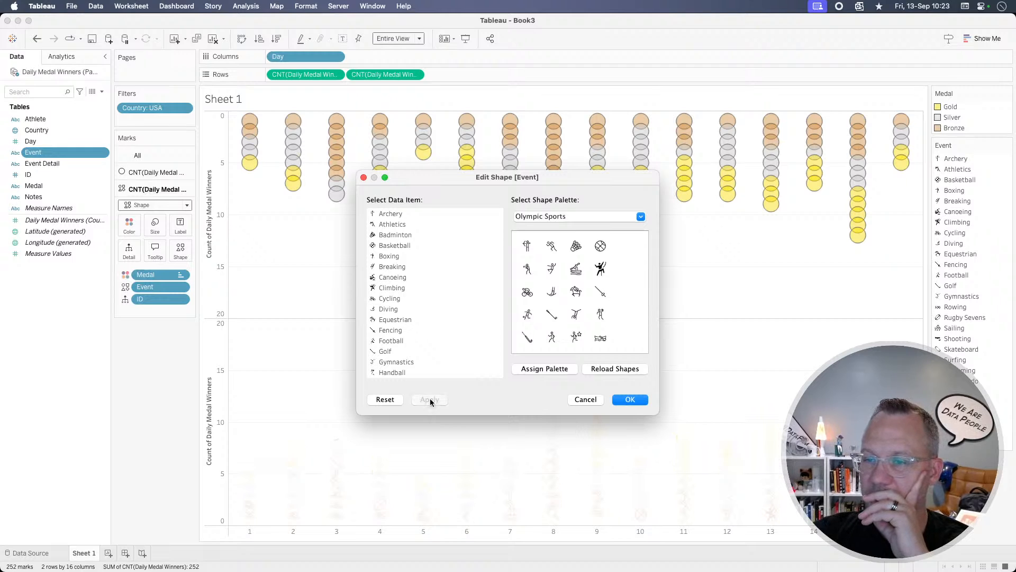
pyautogui.click(633, 399)
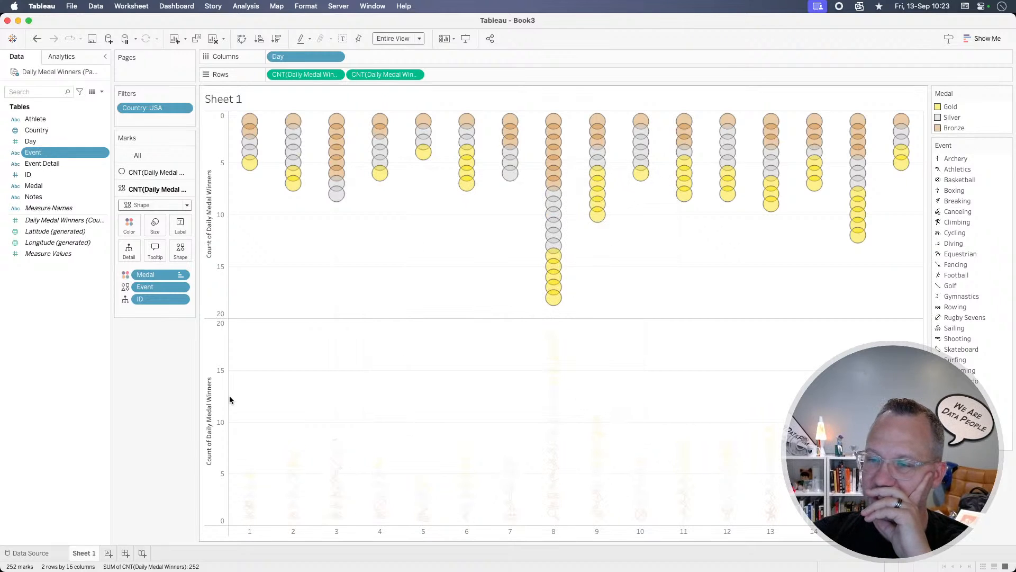
# Step: Remove Medal from the second count's color and set the color of its sport icons to black
pyautogui.moveTo(148, 274); pyautogui.dragTo(141, 360)
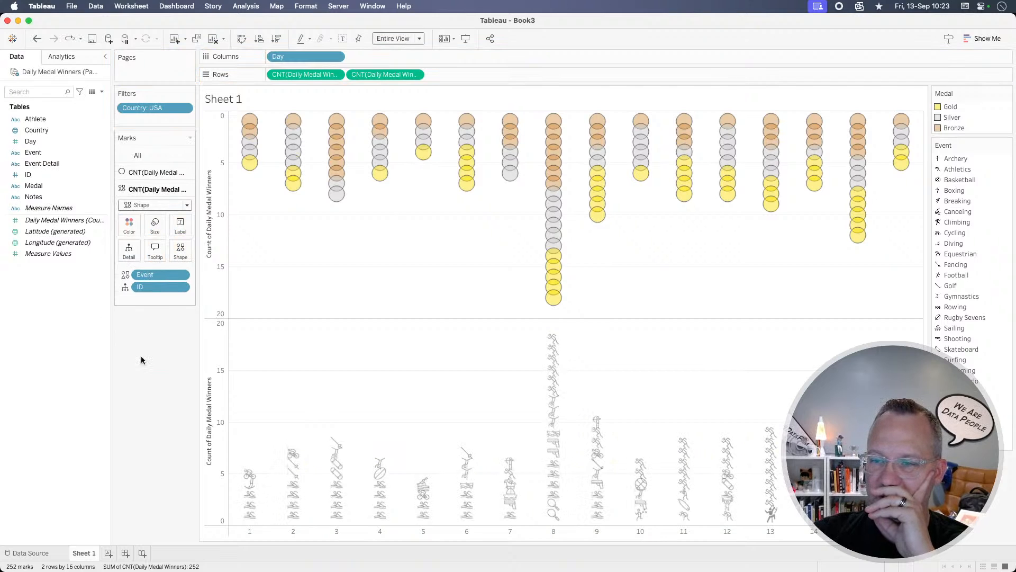
pyautogui.click(136, 230)
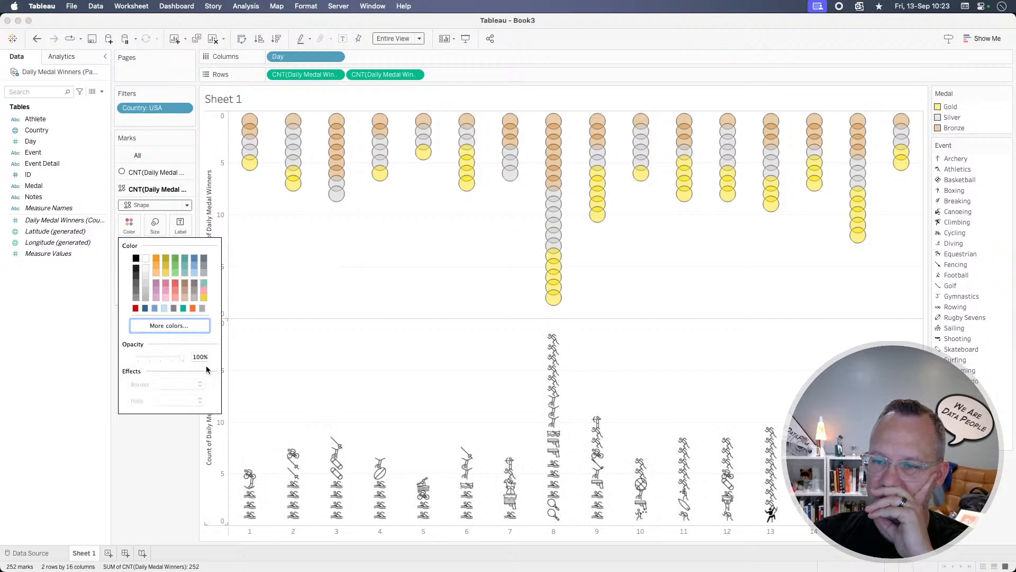
pyautogui.click(141, 462)
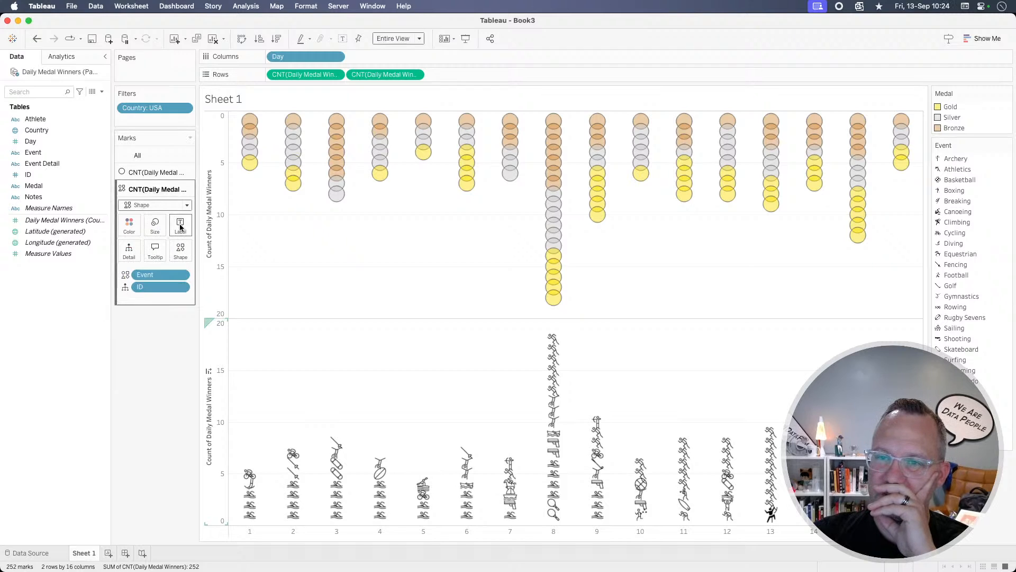
# Step: Reduce the size of the second count's sport icons so they fit inside the medal circles
pyautogui.click(154, 225)
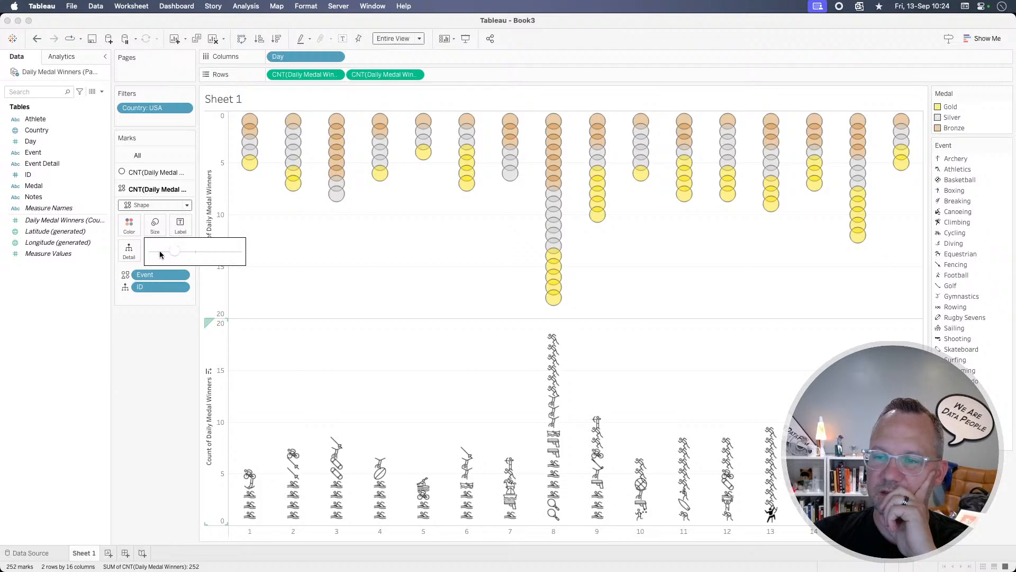
pyautogui.click(160, 251)
pyautogui.click(167, 254)
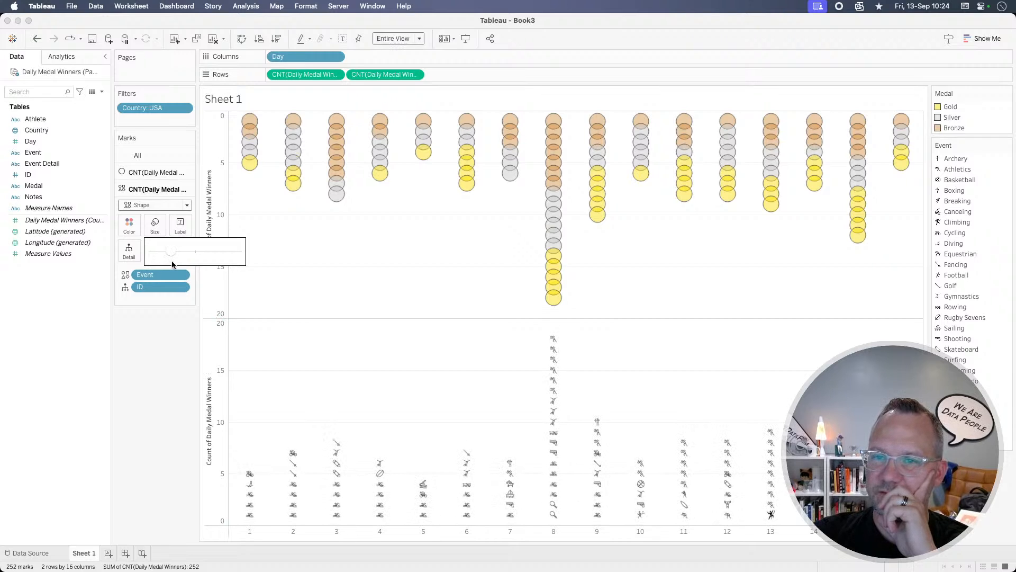
pyautogui.click(159, 342)
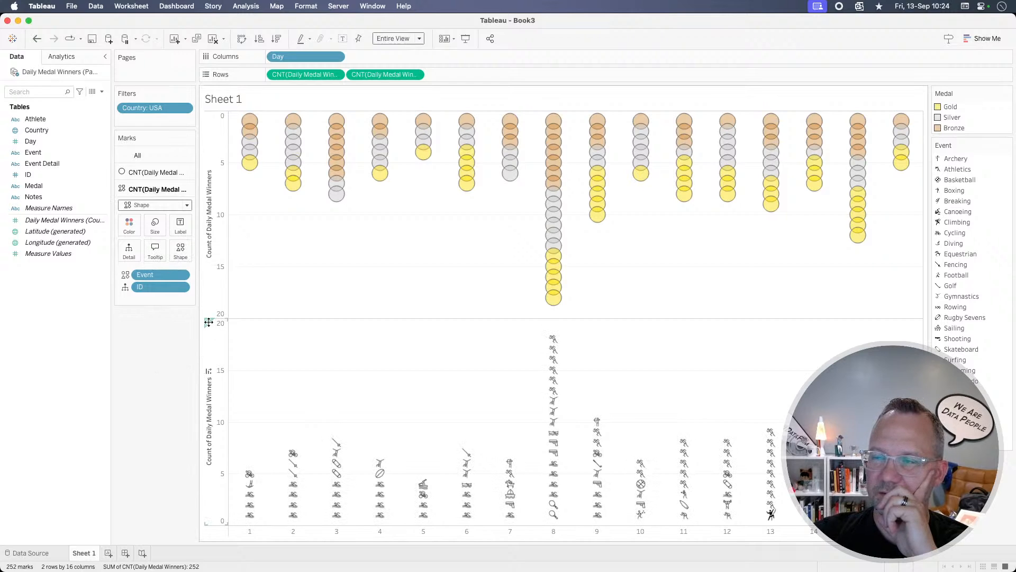
# Step: Combine the two medal counts into a dual-axis chart and synchronize the axes
pyautogui.moveTo(208, 322); pyautogui.dragTo(916, 186)
pyautogui.rightClick(912, 212)
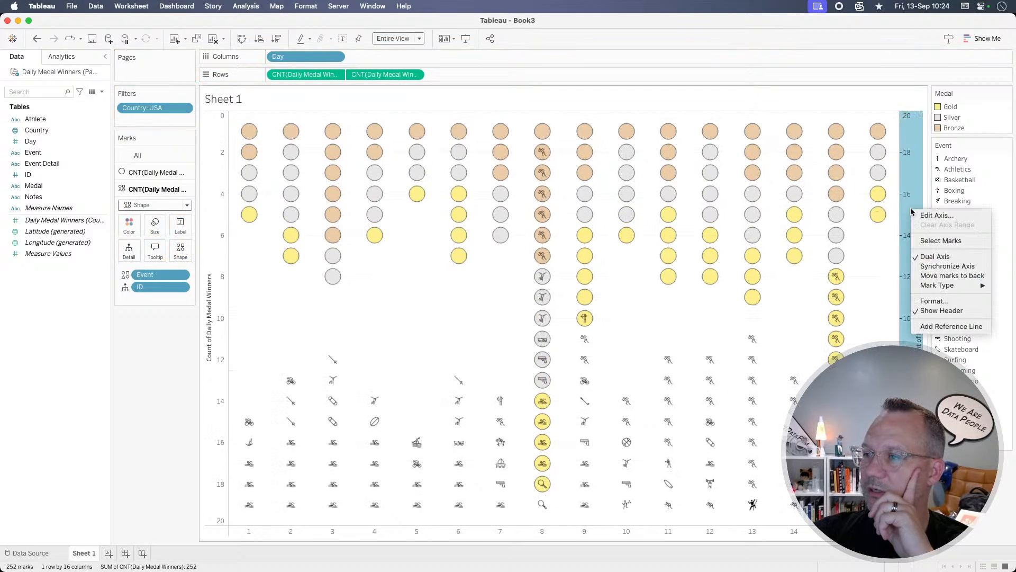
pyautogui.click(936, 266)
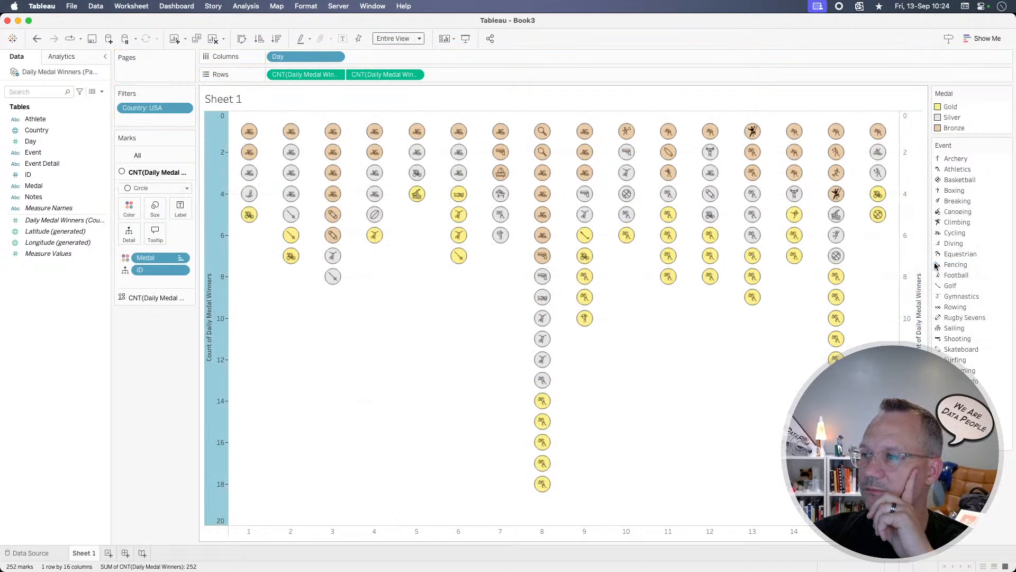
pyautogui.click(341, 466)
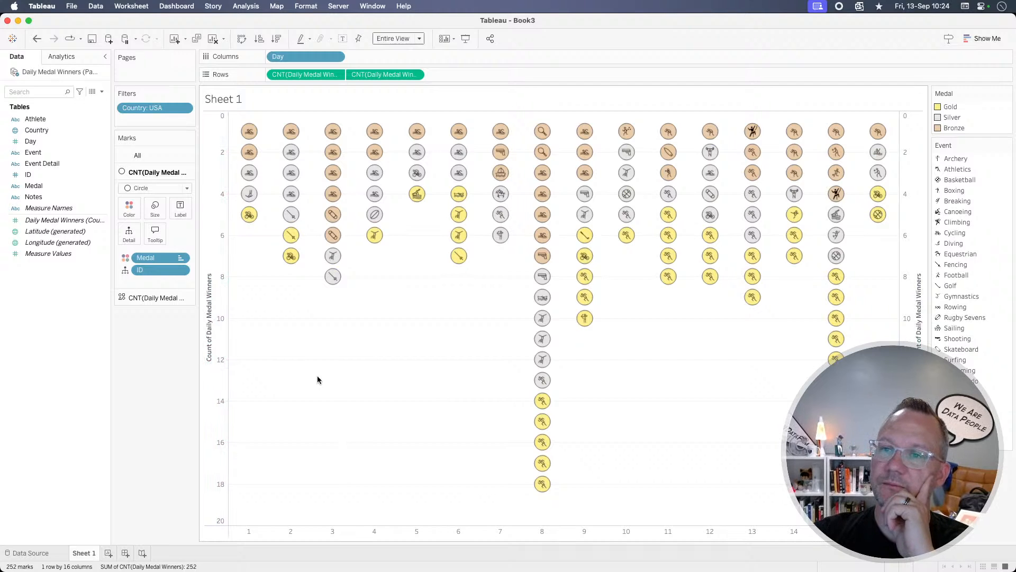
# Step: Hide the headers of both Count of Daily Medal Winners axes
pyautogui.rightClick(912, 169)
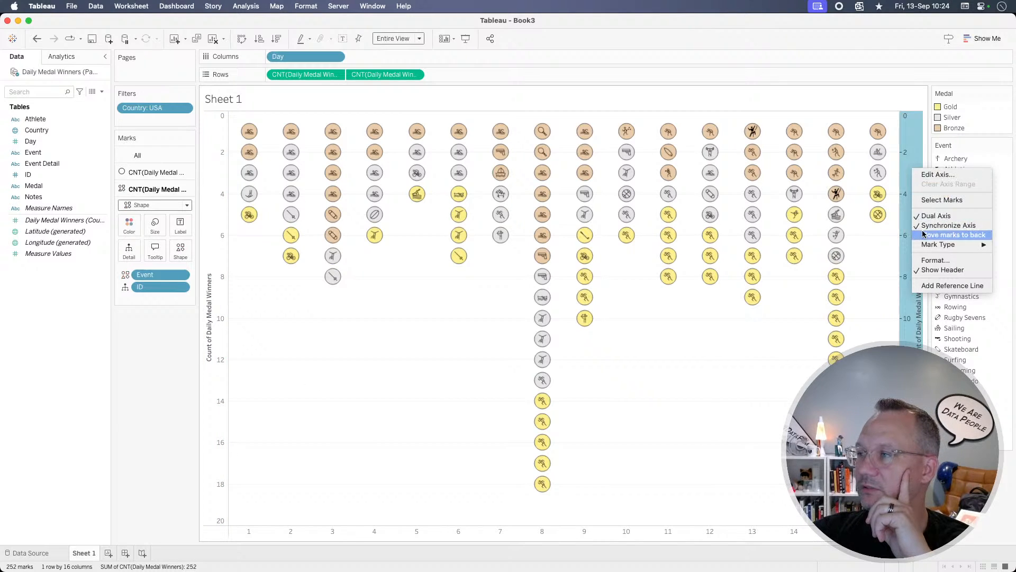
pyautogui.click(917, 270)
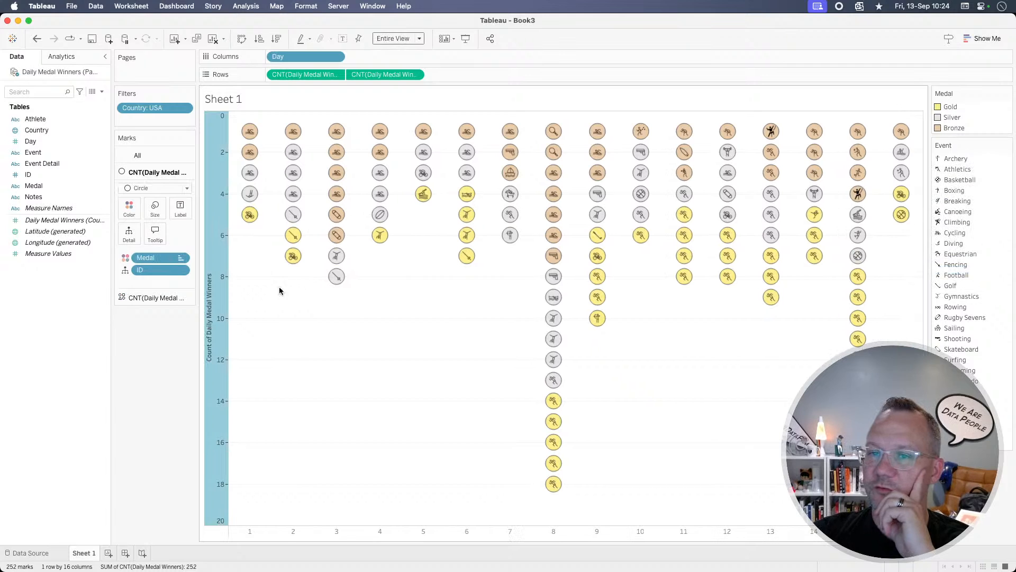
pyautogui.rightClick(210, 287)
pyautogui.click(231, 379)
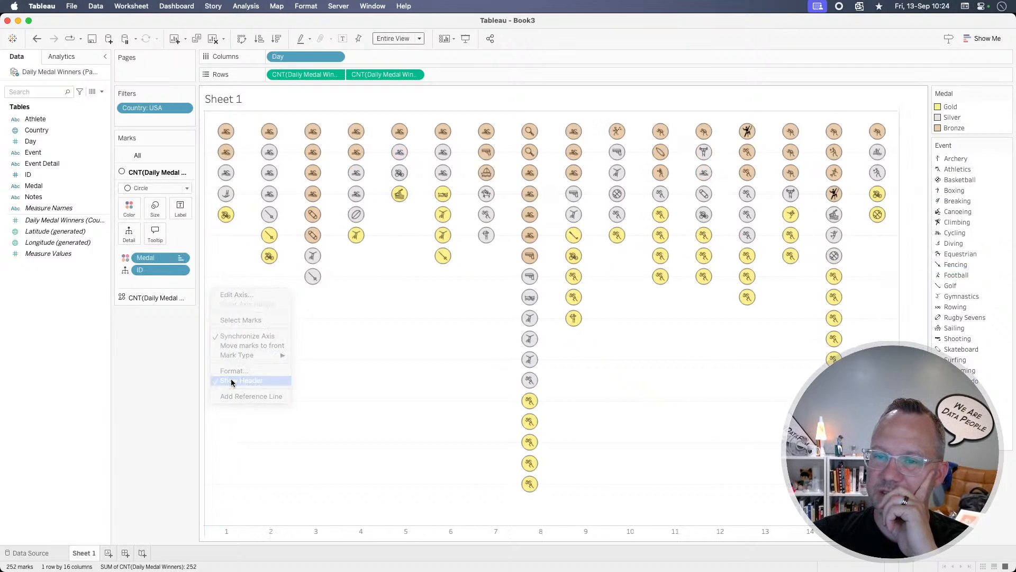
# Step: Open the formatting options for the worksheet
pyautogui.rightClick(337, 379)
pyautogui.click(353, 418)
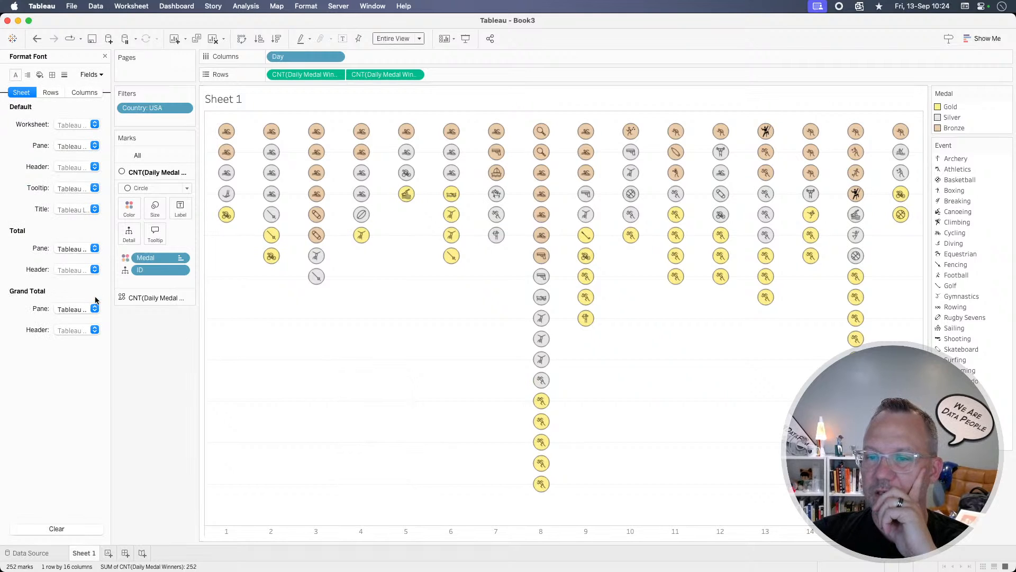
pyautogui.click(336, 57)
pyautogui.click(338, 58)
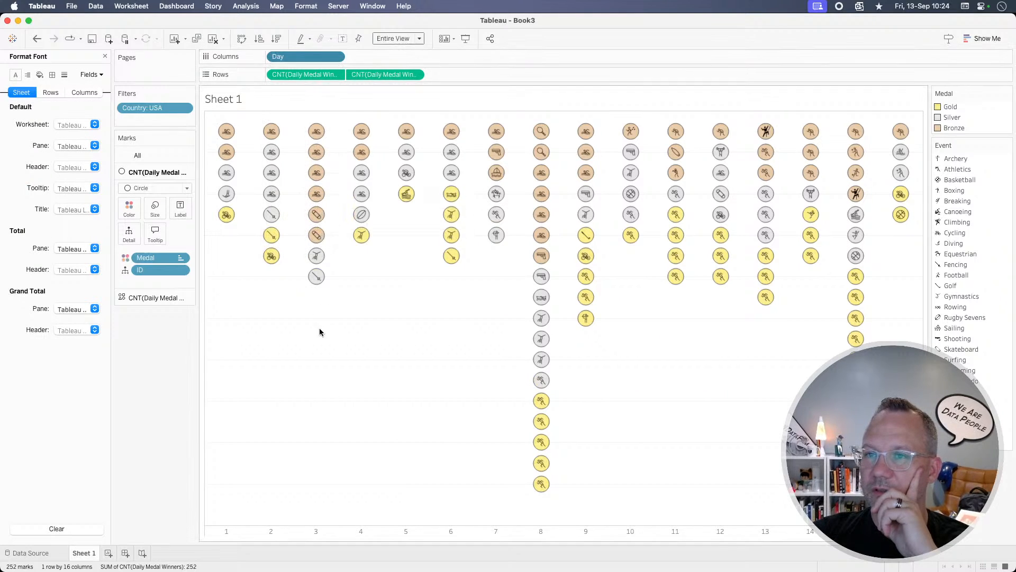
pyautogui.click(240, 10)
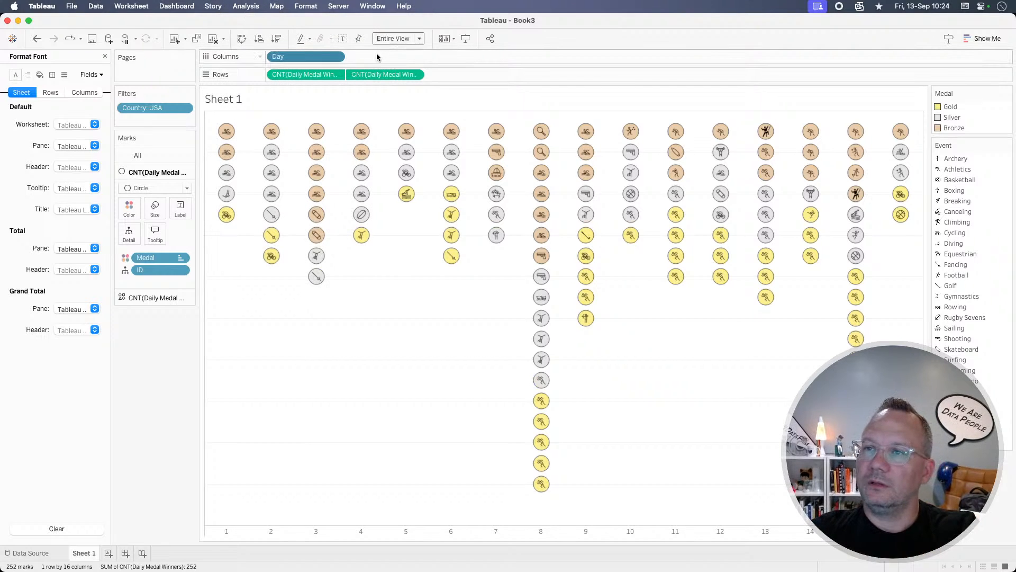
# Step: Compare the chart with the reference in the browser and add a blank "" field after Day on Columns
pyautogui.doubleClick(377, 57)
pyautogui.click(341, 367)
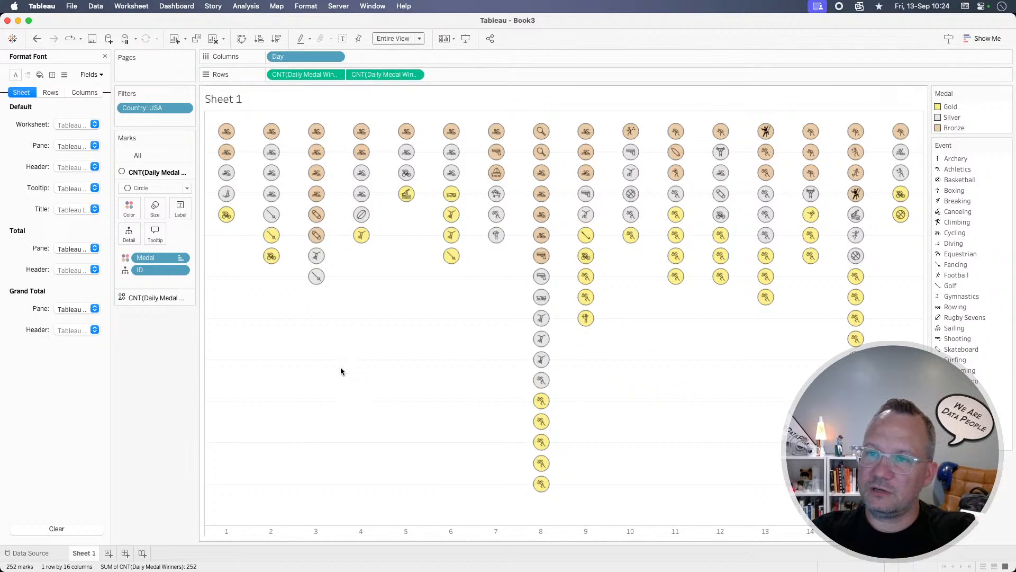
pyautogui.press('super+Tab')
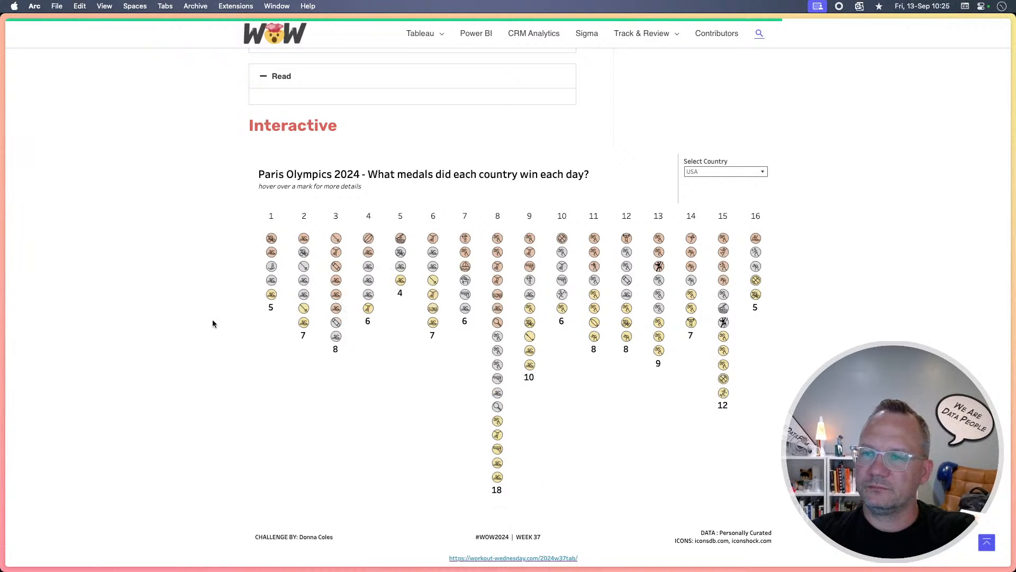
pyautogui.press('super+Tab')
pyautogui.doubleClick(380, 56)
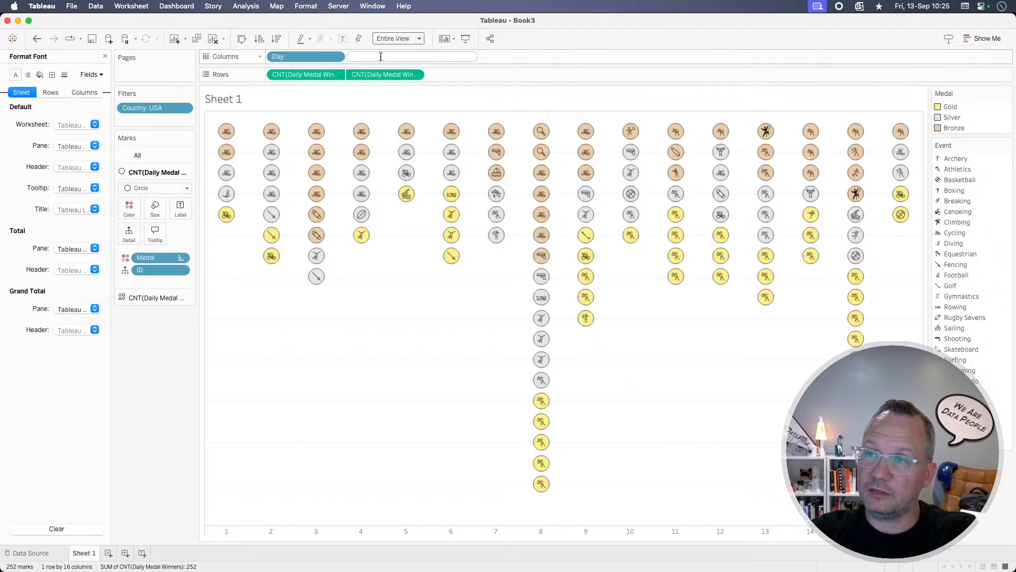
pyautogui.press('Return')
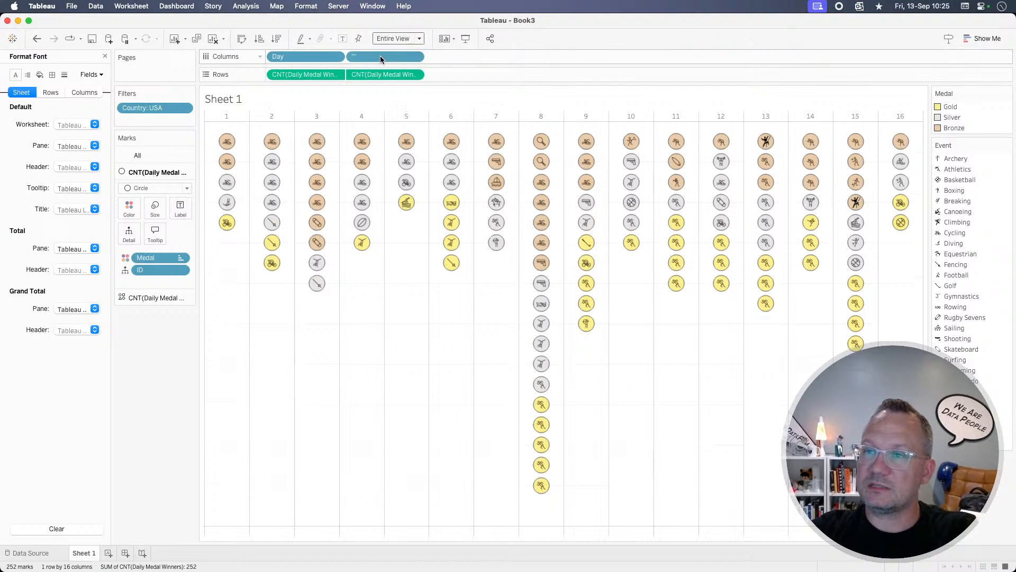
# Step: Try placing the blank "" field before Day on Columns and move it back after Day
pyautogui.moveTo(380, 57); pyautogui.dragTo(274, 63)
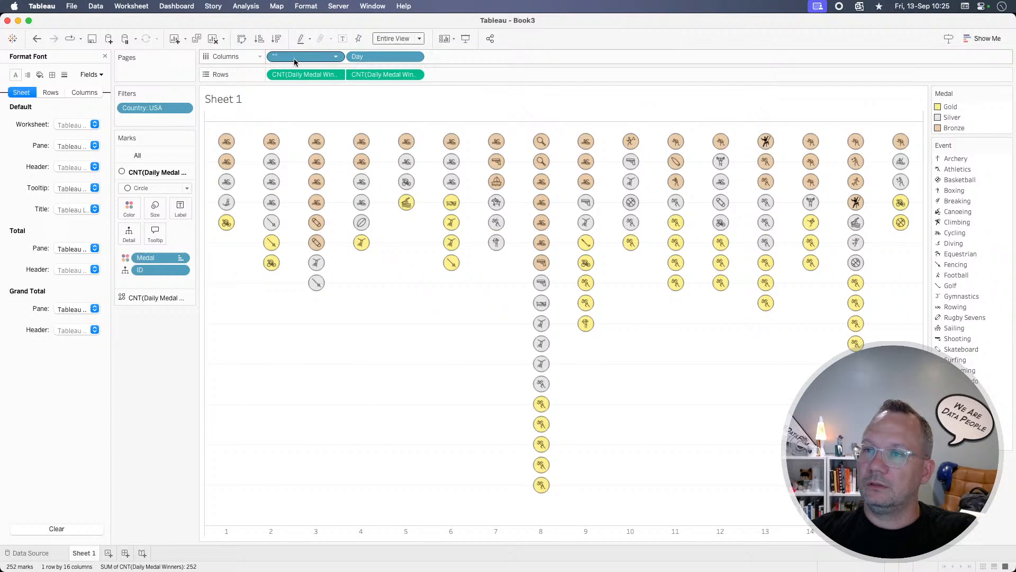
pyautogui.moveTo(294, 61); pyautogui.dragTo(443, 59)
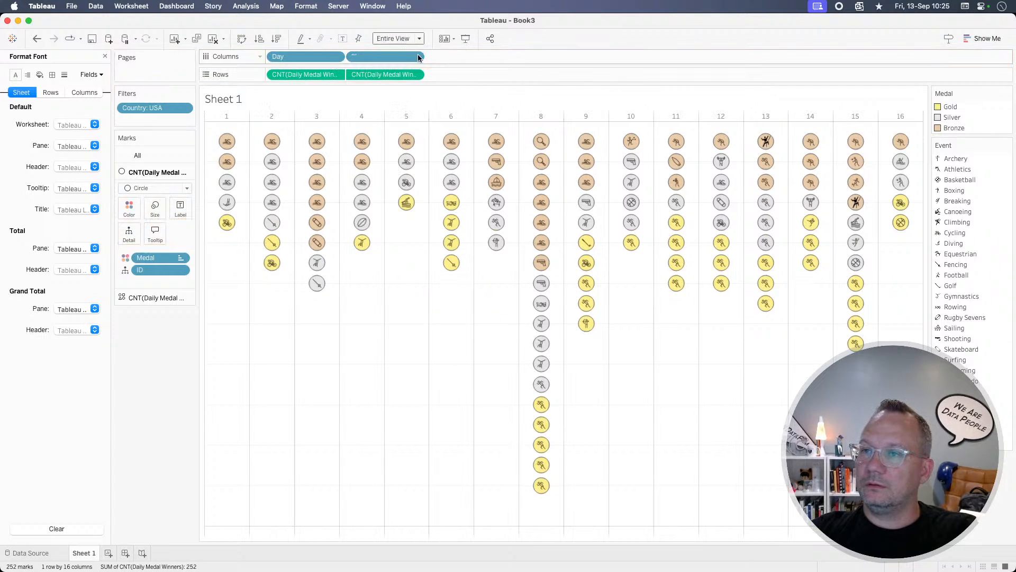
pyautogui.moveTo(370, 58)
pyautogui.mouseDown()
pyautogui.moveTo(217, 323)
pyautogui.moveTo(379, 55)
pyautogui.mouseUp()
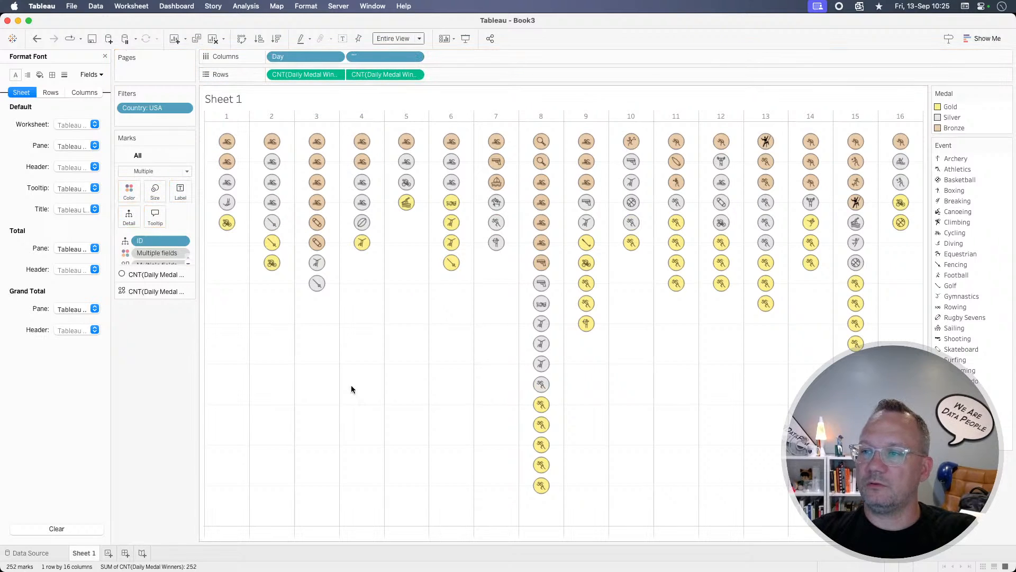
# Step: Set the worksheet's column divider pane and header borders and its row divider pane border to None
pyautogui.rightClick(354, 353)
pyautogui.click(375, 392)
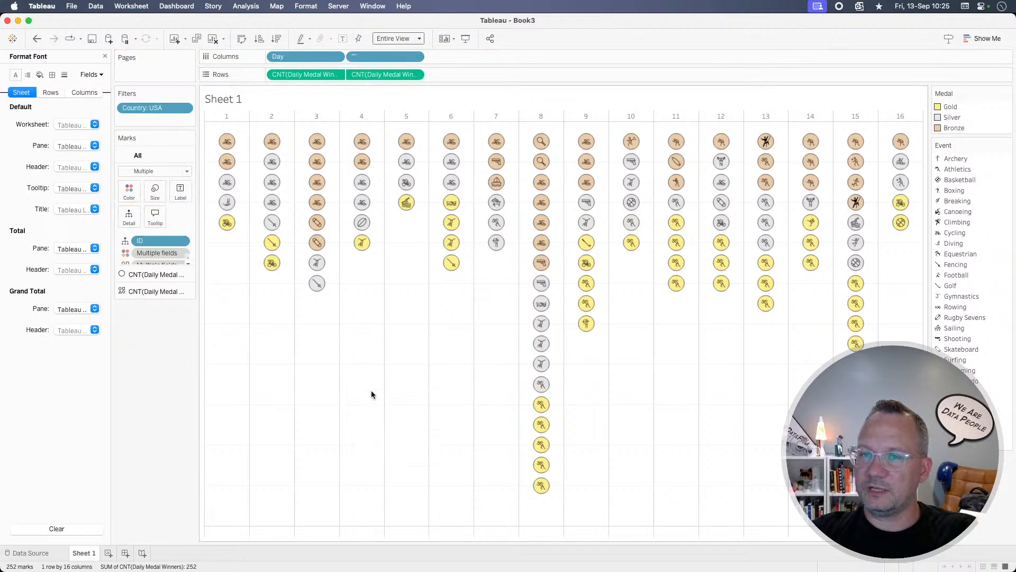
pyautogui.click(52, 74)
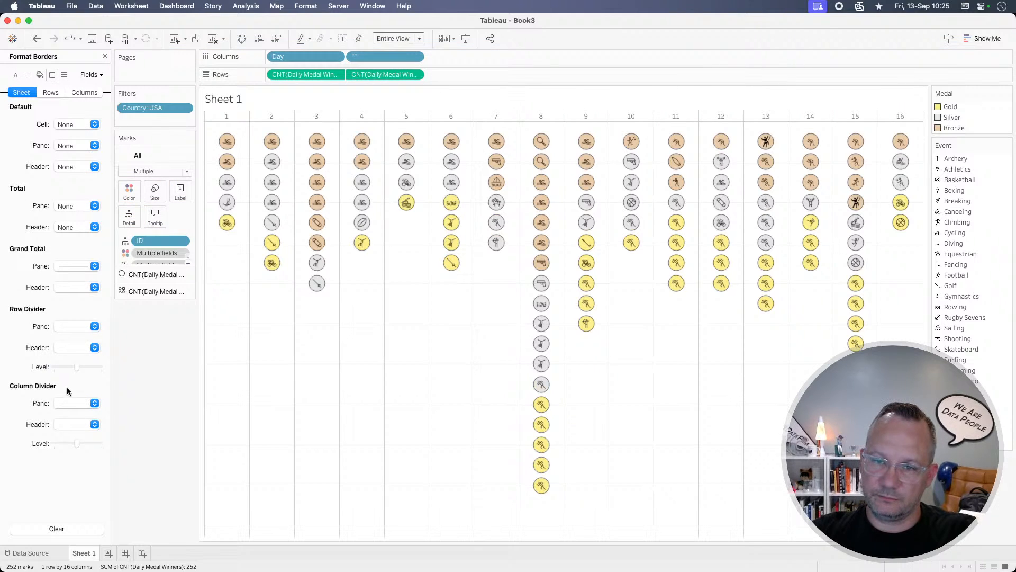
pyautogui.click(65, 401)
pyautogui.click(66, 421)
pyautogui.click(35, 423)
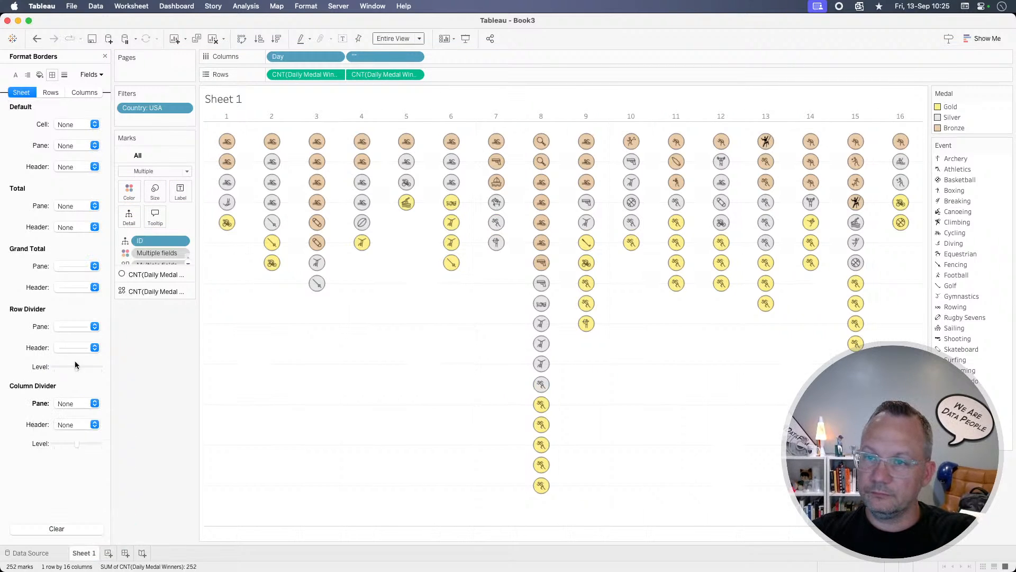
pyautogui.click(77, 325)
pyautogui.click(74, 344)
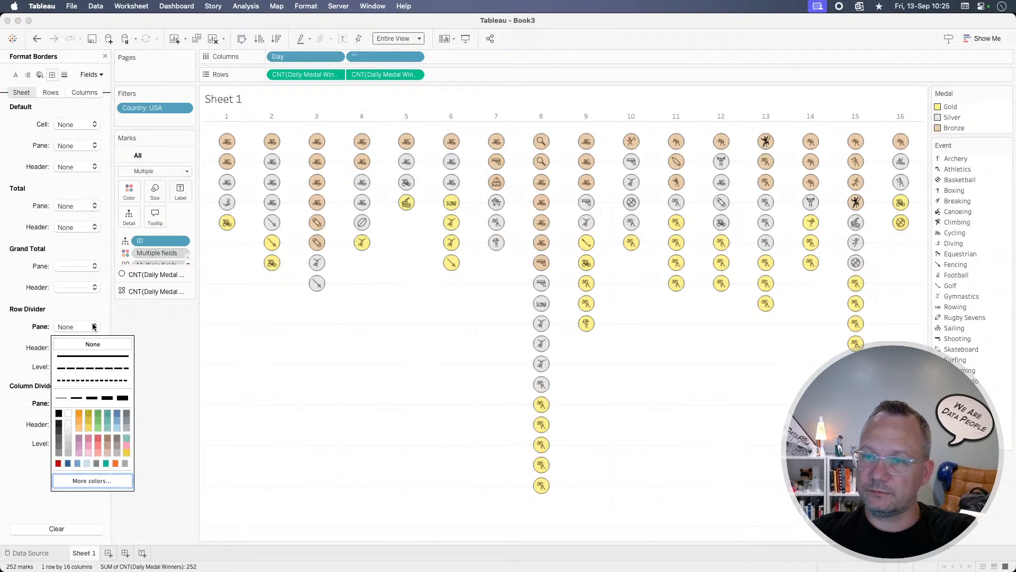
# Step: Set the worksheet's grid lines and zero lines to None
pyautogui.click(64, 74)
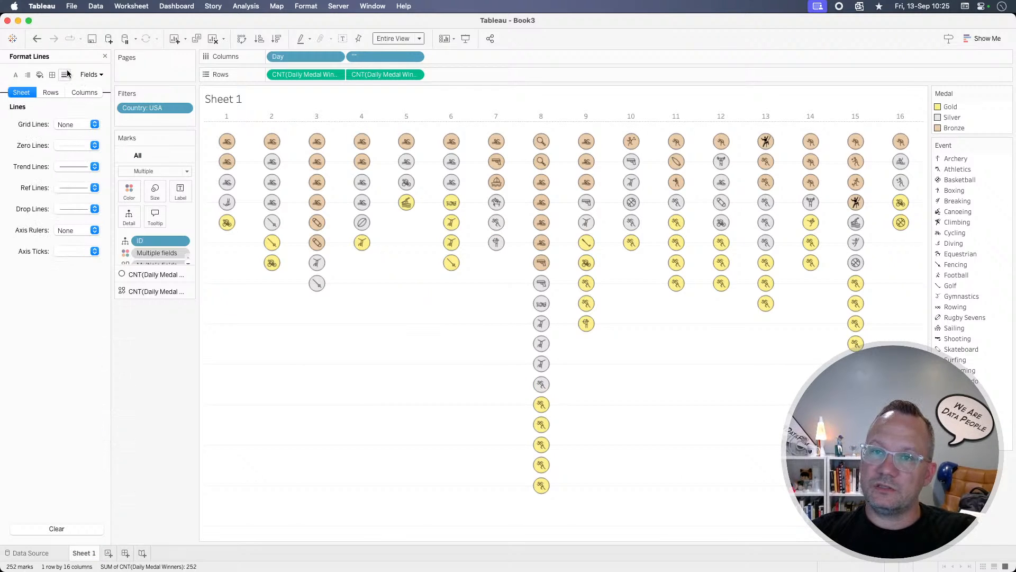
pyautogui.click(69, 124)
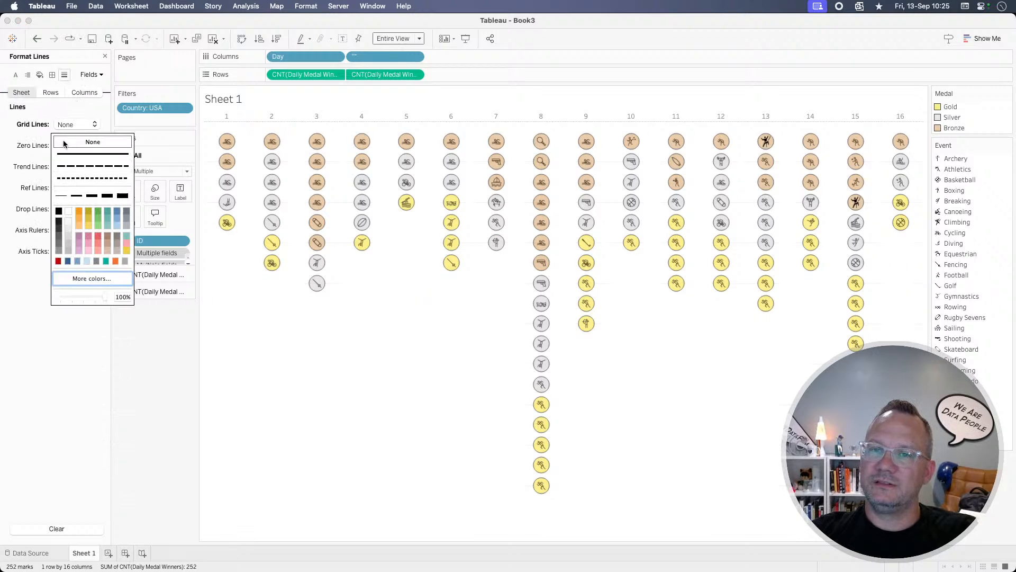
pyautogui.click(63, 140)
pyautogui.click(66, 145)
pyautogui.click(66, 168)
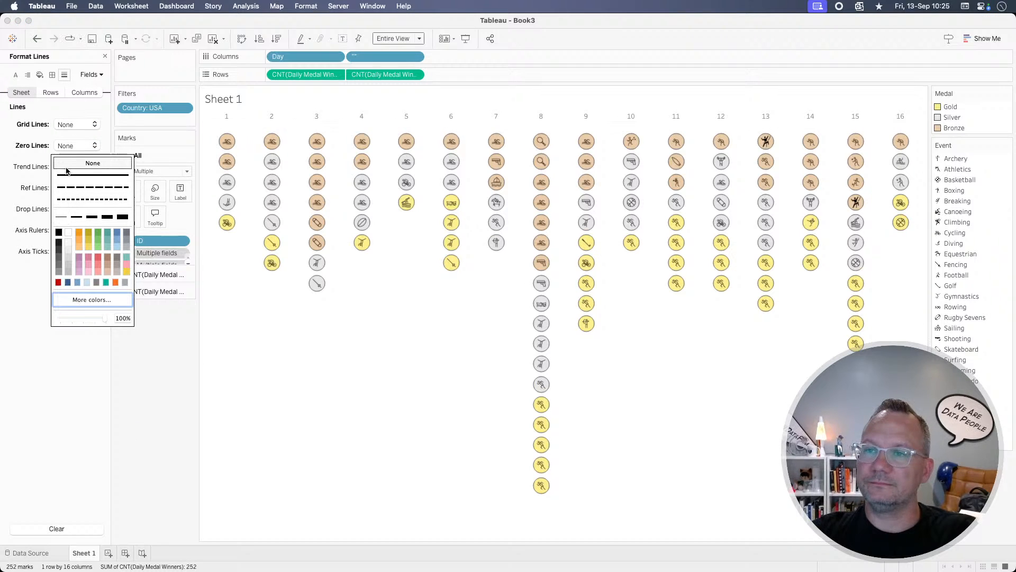
# Step: Check the reference chart and format the Day header labels in bold, font size 11 and a darker grey
pyautogui.press('super+Tab')
pyautogui.press('super+Tab')
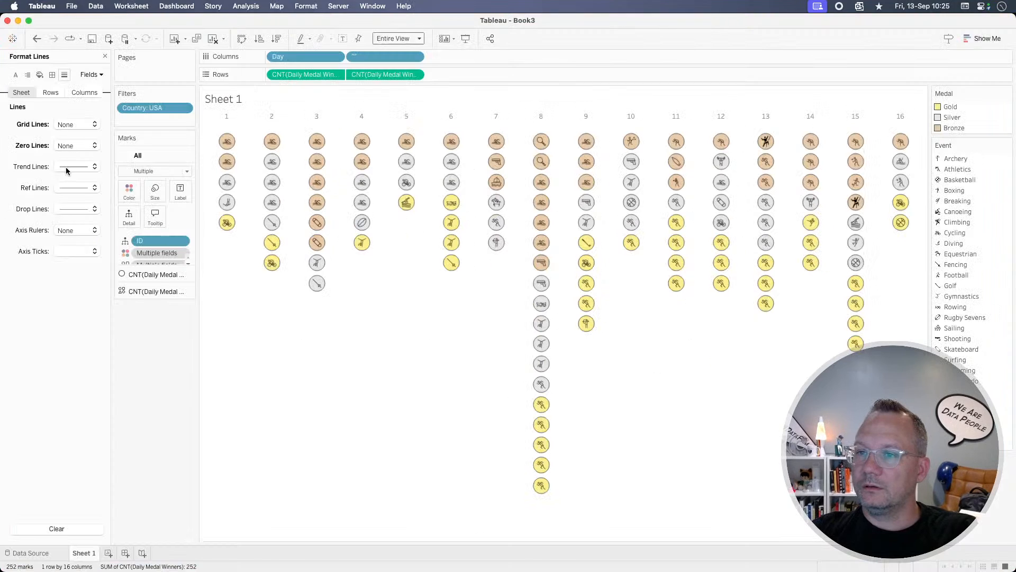
pyautogui.rightClick(227, 117)
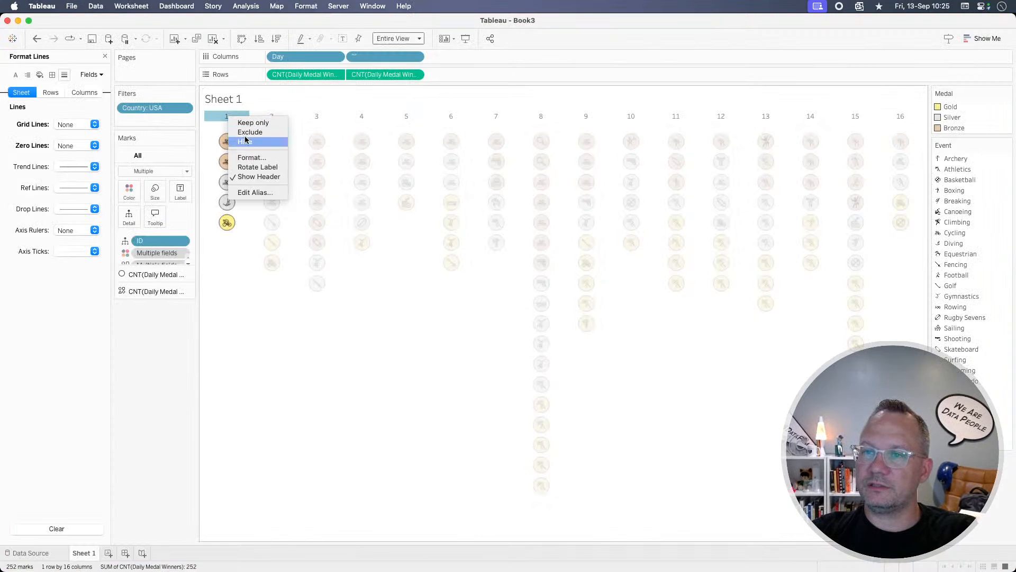
pyautogui.click(251, 159)
pyautogui.click(77, 125)
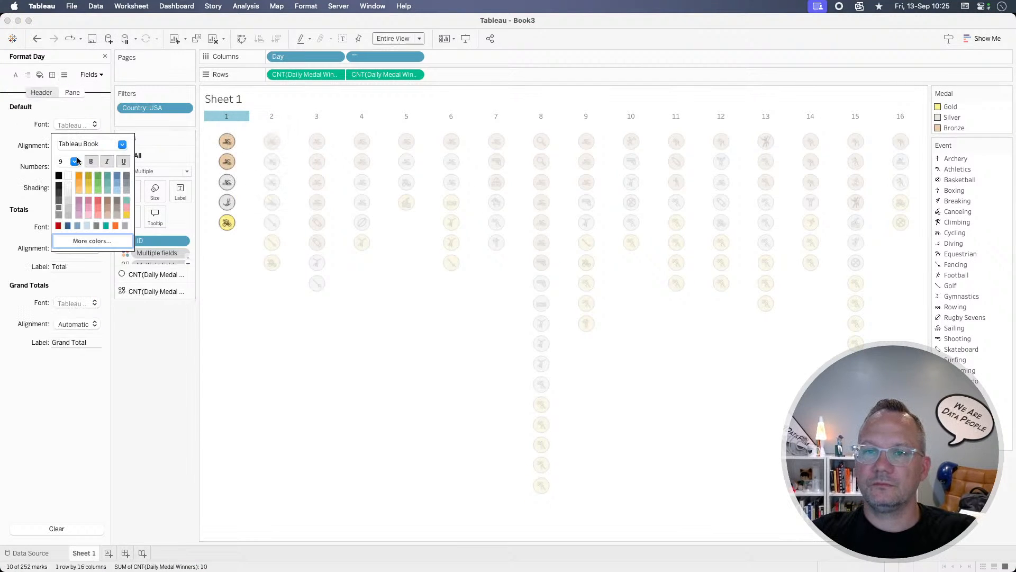
pyautogui.click(74, 161)
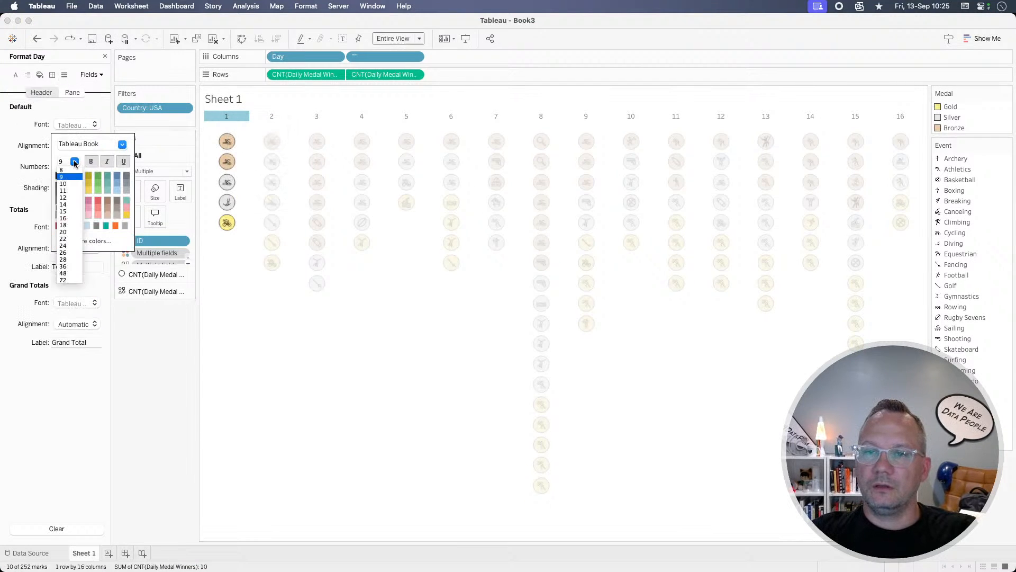
pyautogui.click(71, 193)
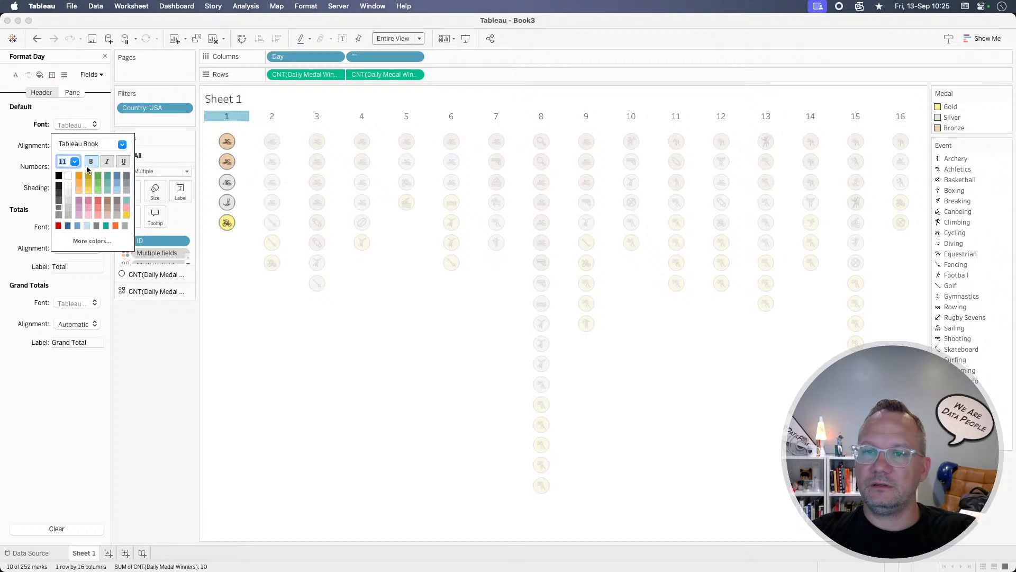
pyautogui.click(59, 195)
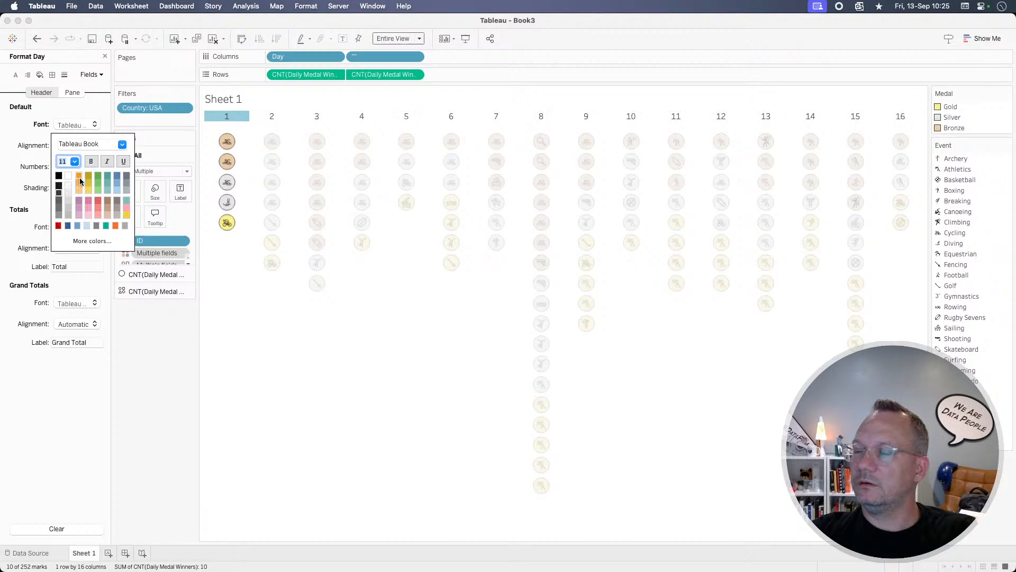
pyautogui.click(90, 161)
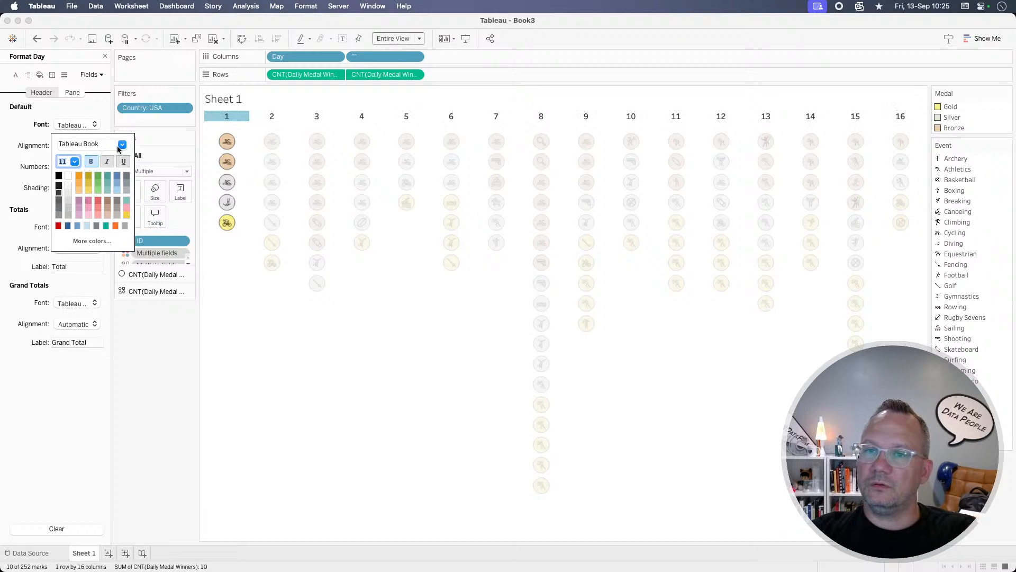
pyautogui.click(167, 365)
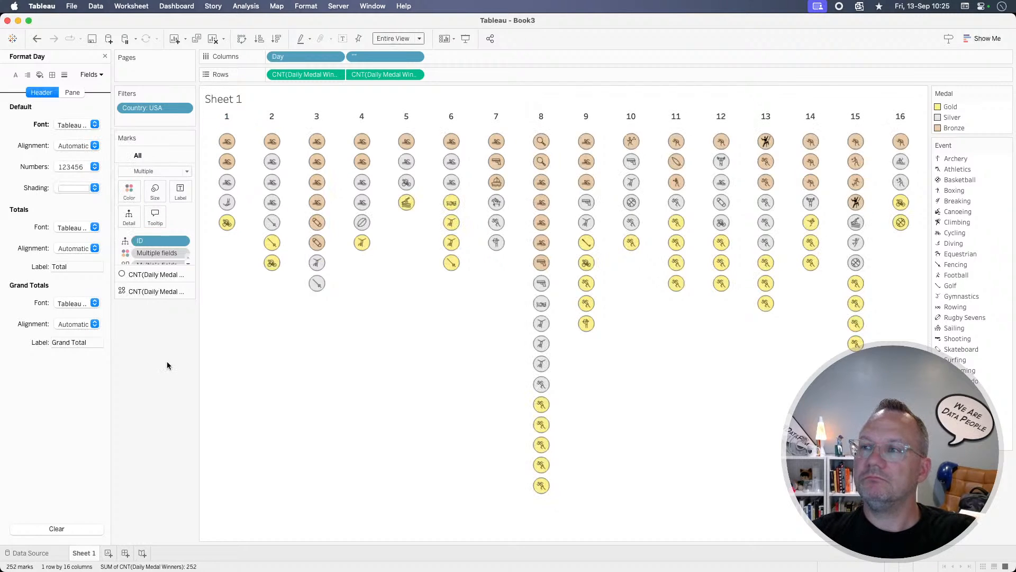
# Step: Compare the day columns with the reference chart in the browser and close the Day formatting options
pyautogui.press('super+Tab')
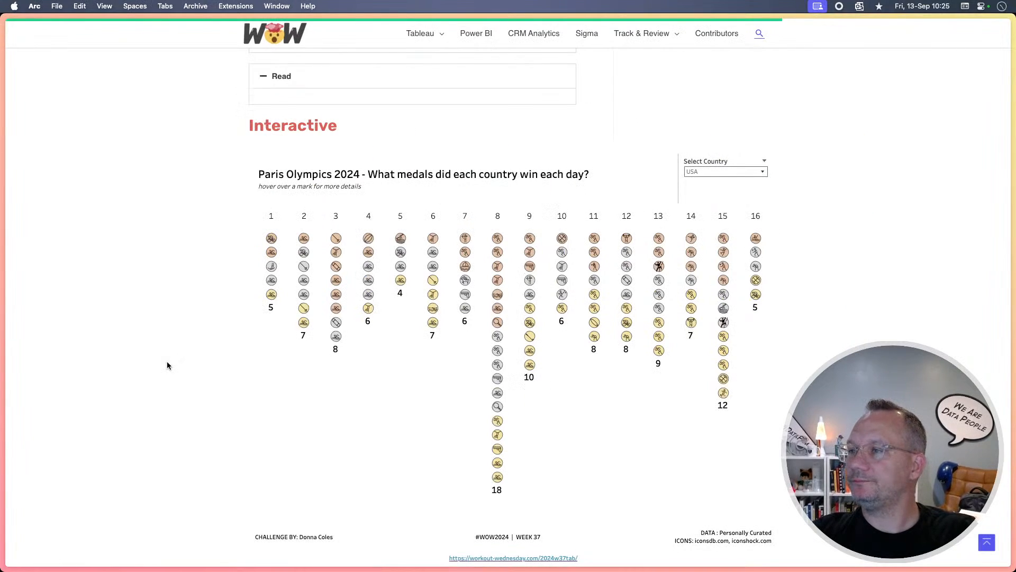
pyautogui.press('super+Tab')
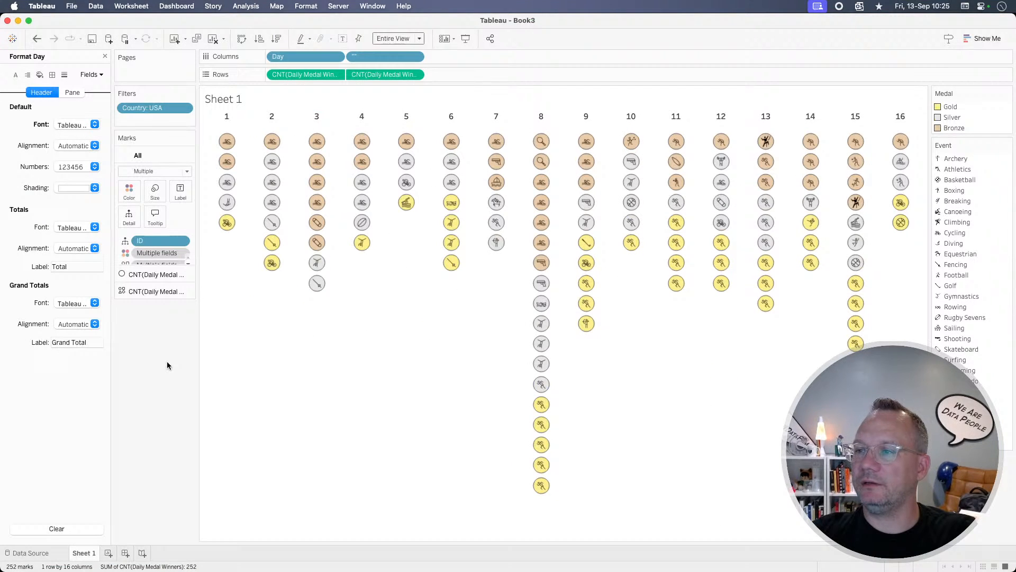
pyautogui.press('super+Tab')
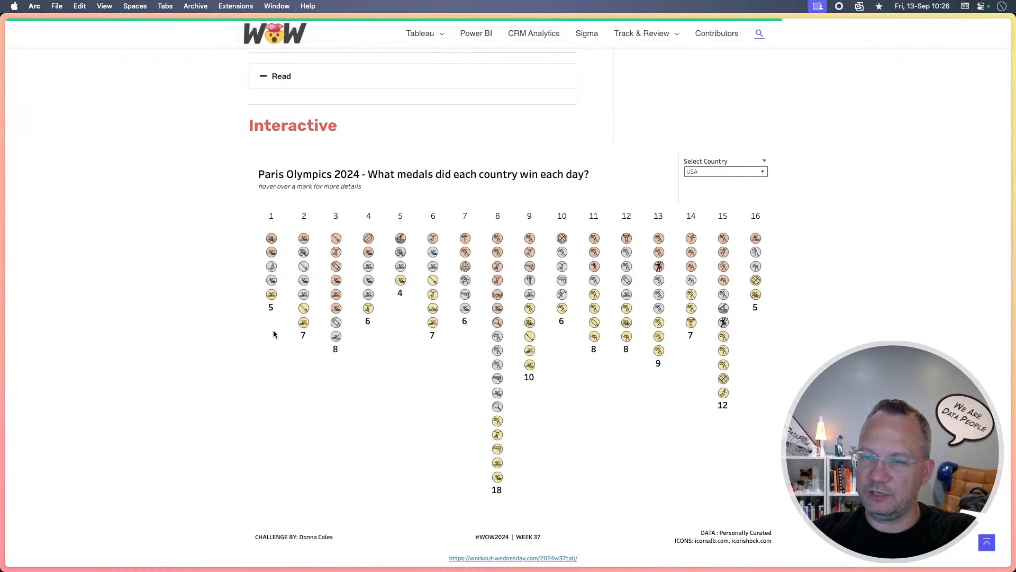
pyautogui.press('super+Tab')
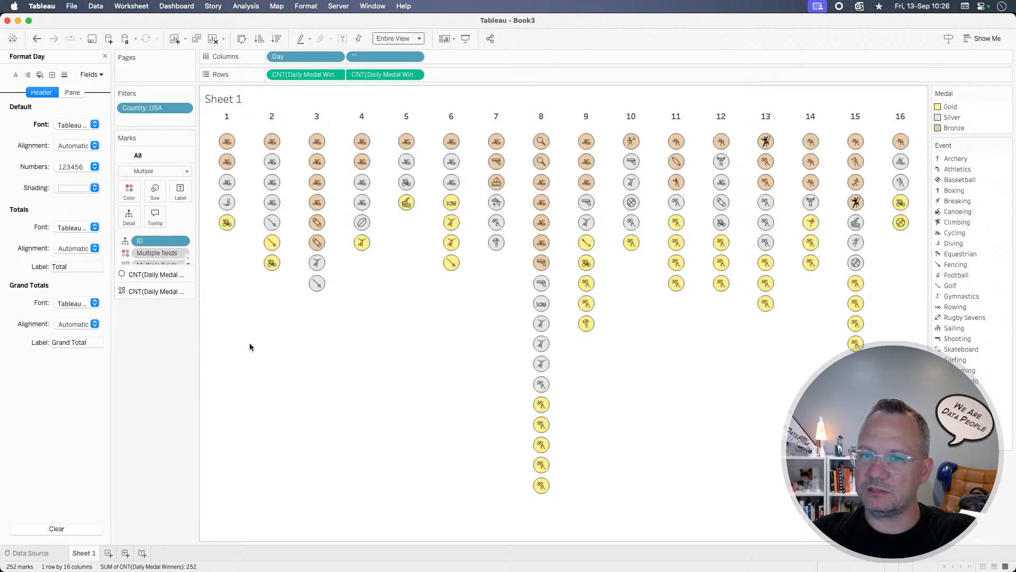
pyautogui.click(105, 56)
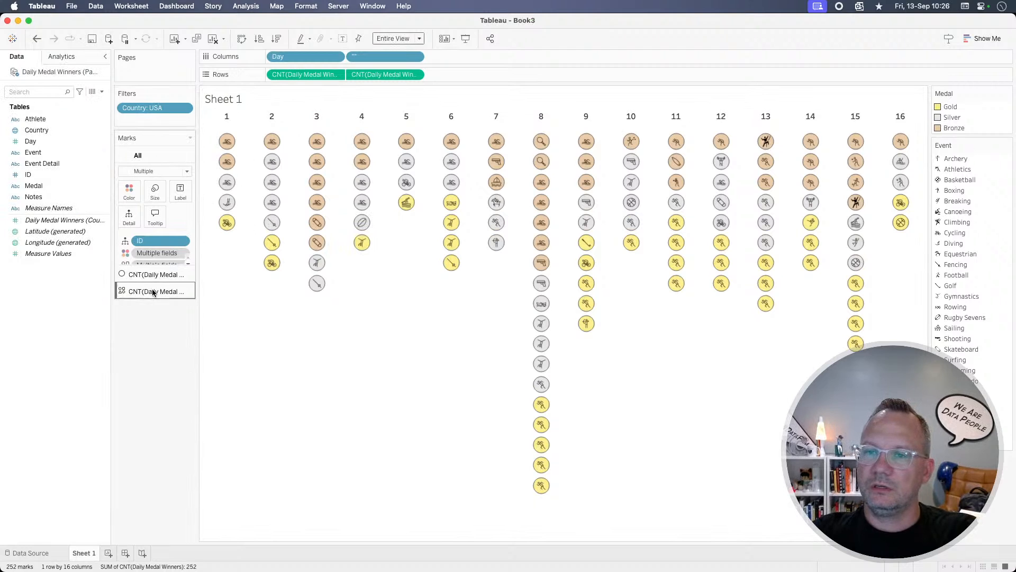
# Step: Create a calculated field with the formula if INDEX()=SIZE() then SIZE() END
pyautogui.click(102, 93)
pyautogui.click(83, 103)
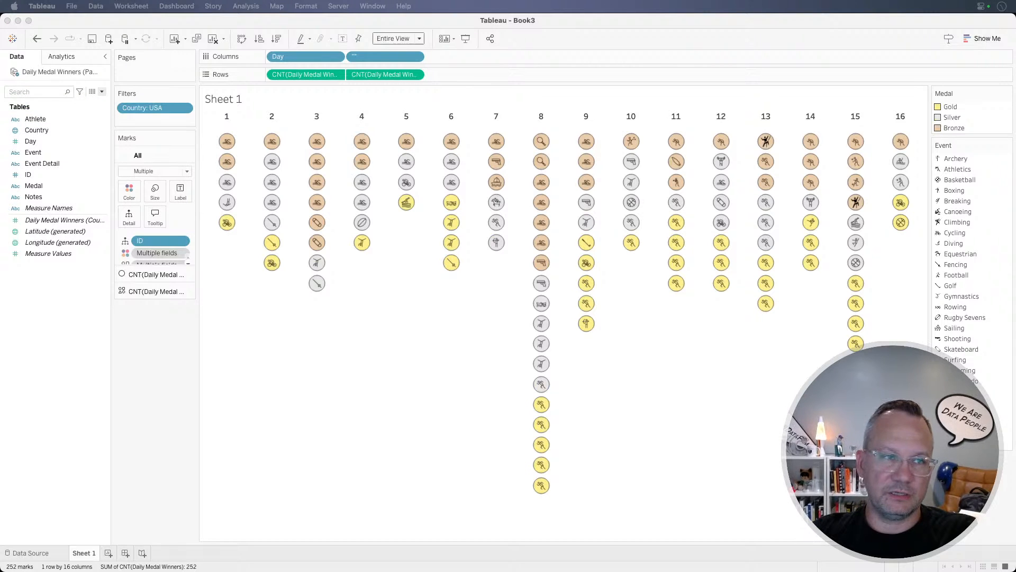
pyautogui.moveTo(165, 219); pyautogui.dragTo(497, 325)
pyautogui.click(369, 353)
pyautogui.write('if')
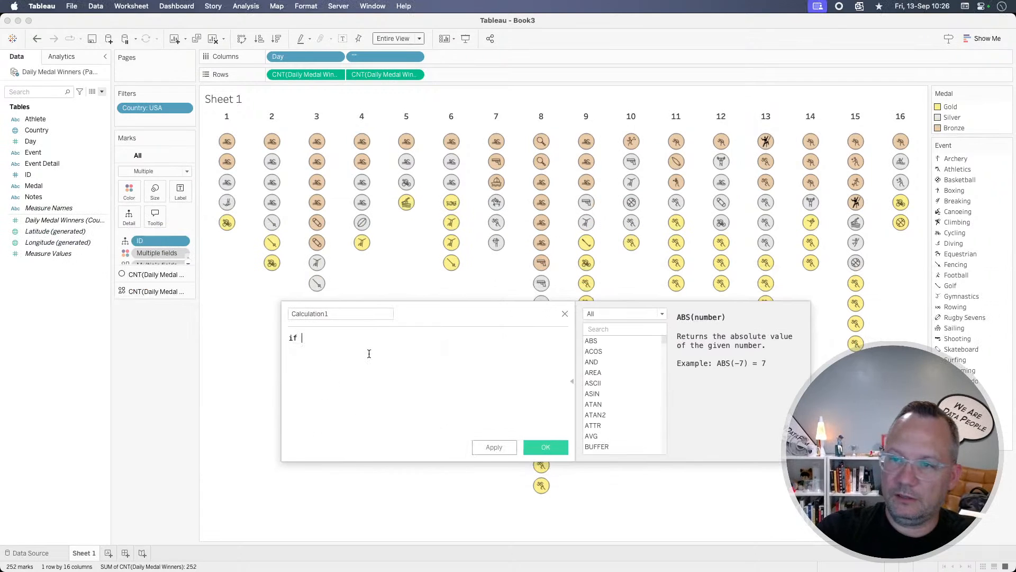
pyautogui.write(' ind')
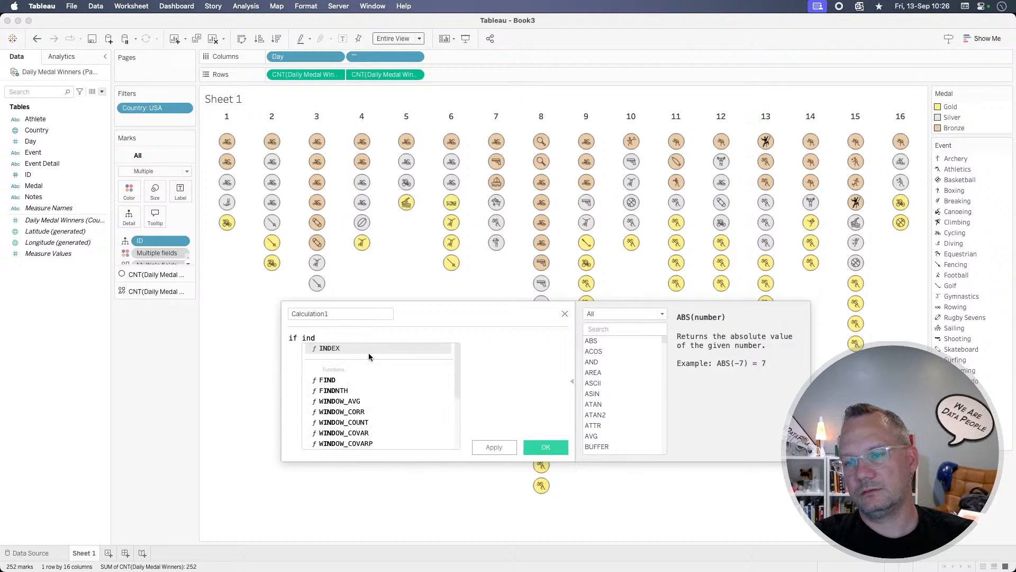
pyautogui.press('Return')
pyautogui.write('=')
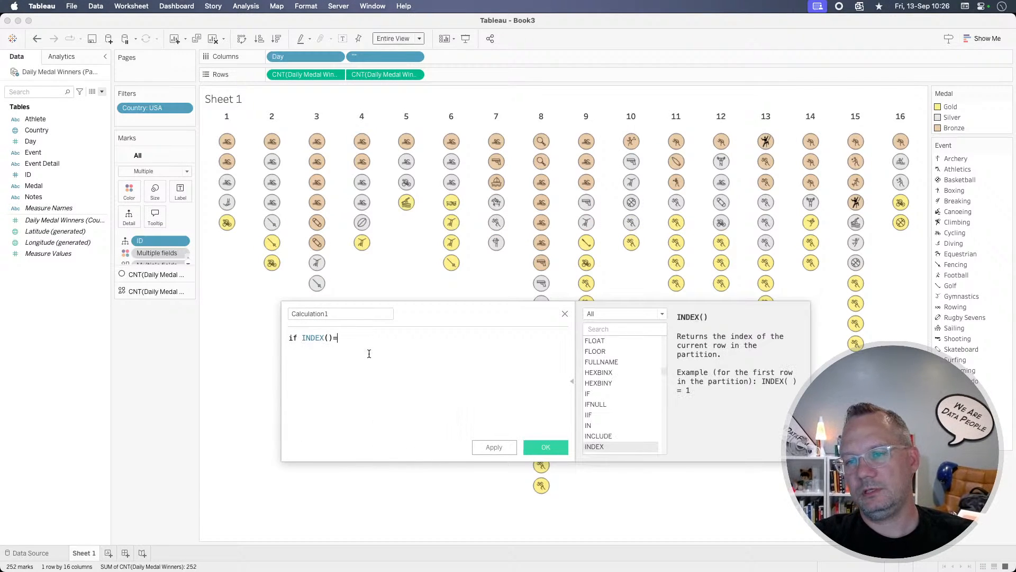
pyautogui.write('size')
pyautogui.press('Return')
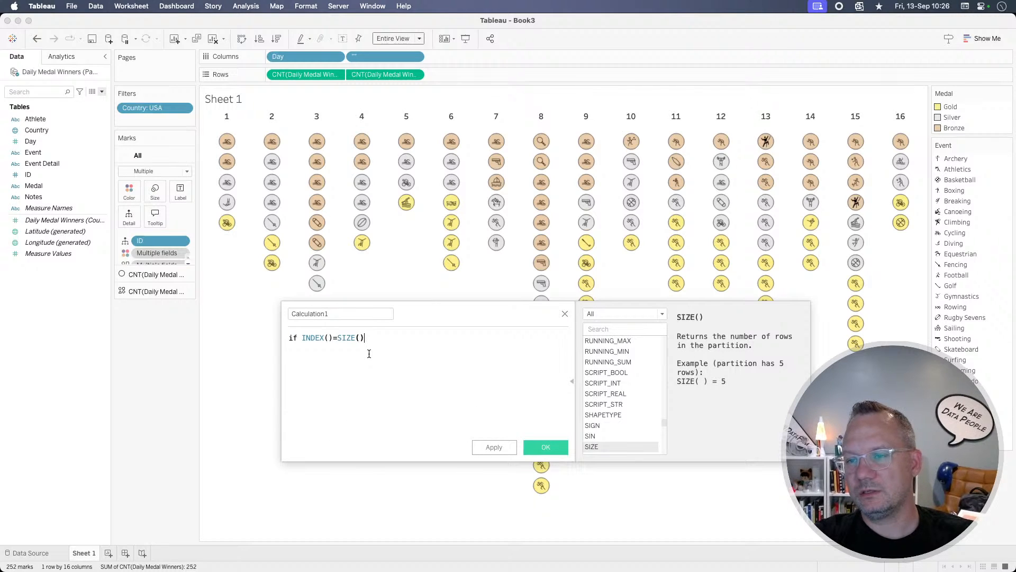
pyautogui.write('then size')
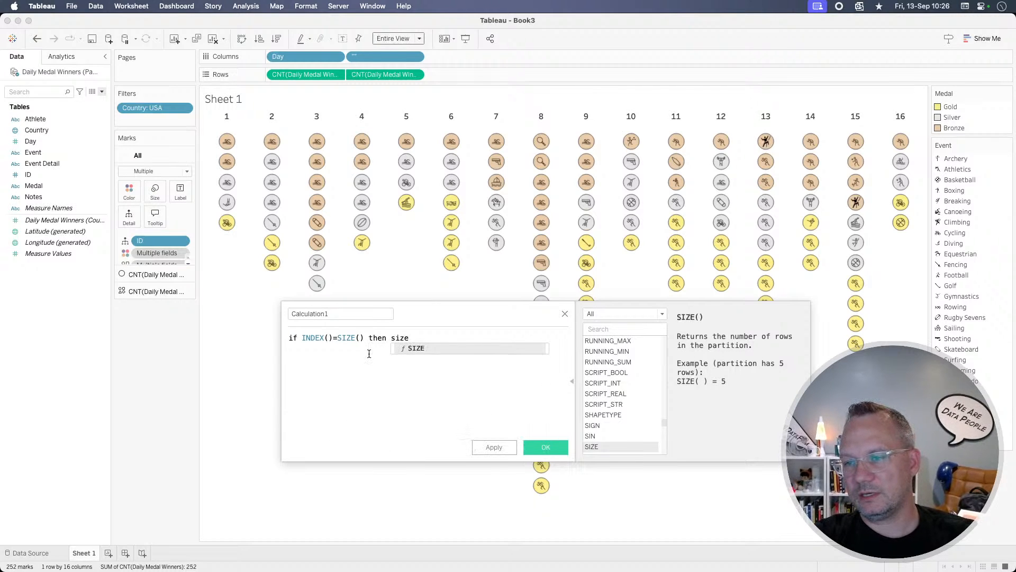
pyautogui.press('Return')
pyautogui.write('end')
pyautogui.press('Return')
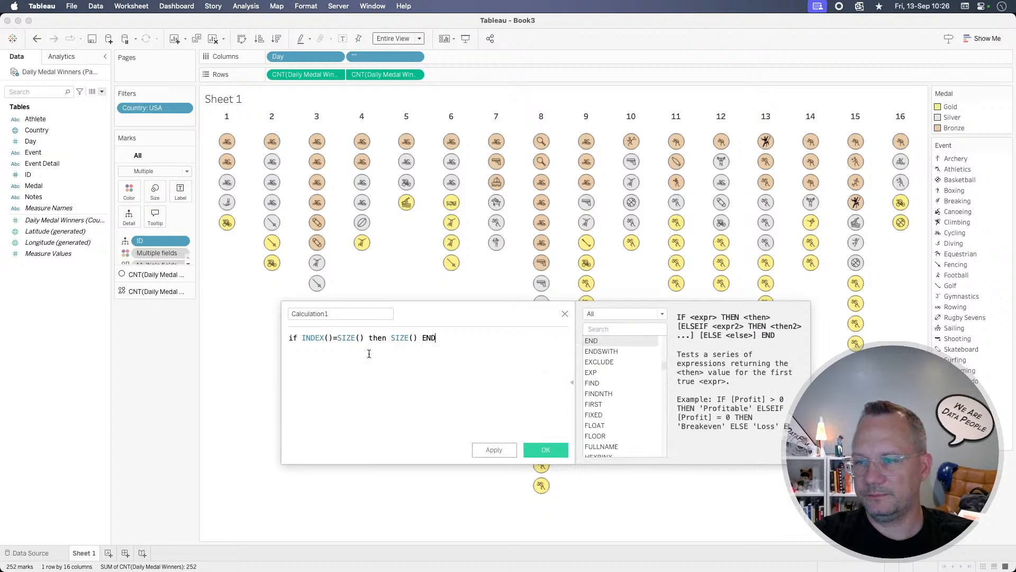
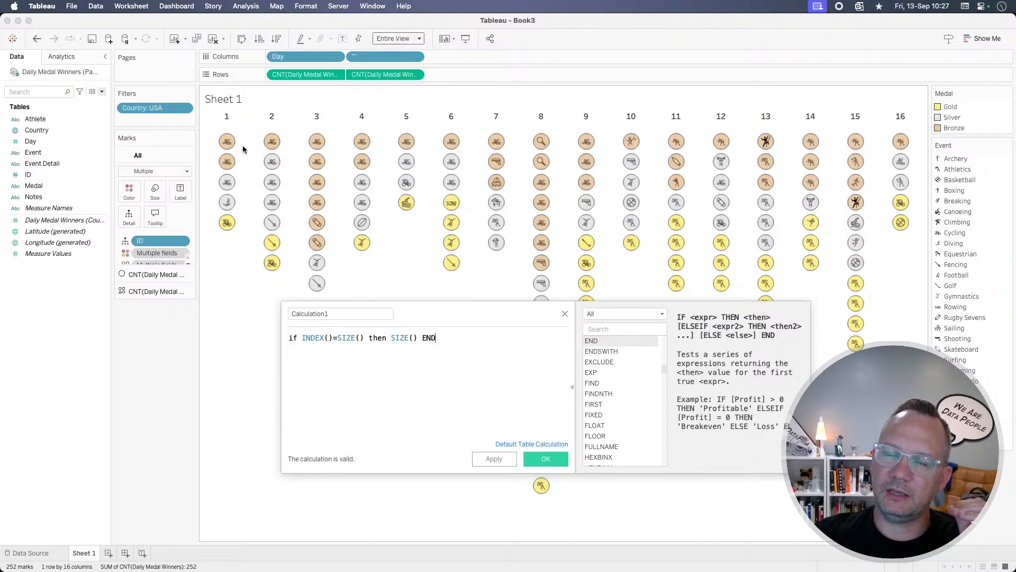
# Step: Examine the formula's INDEX()=SIZE() condition against the medal marks of day 1
pyautogui.moveTo(239, 142)
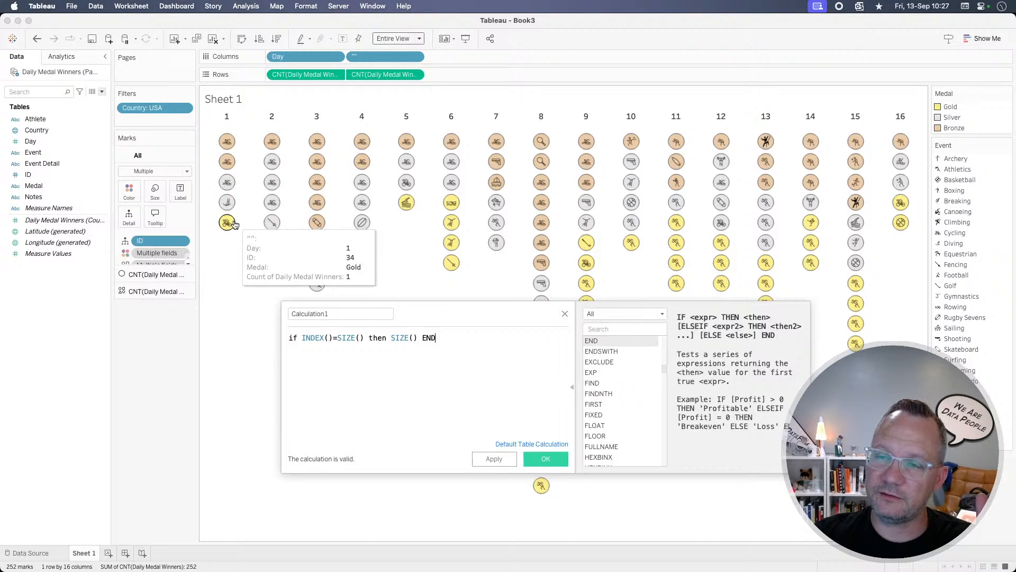
pyautogui.moveTo(331, 337); pyautogui.dragTo(364, 338)
pyautogui.click(336, 337)
pyautogui.click(361, 360)
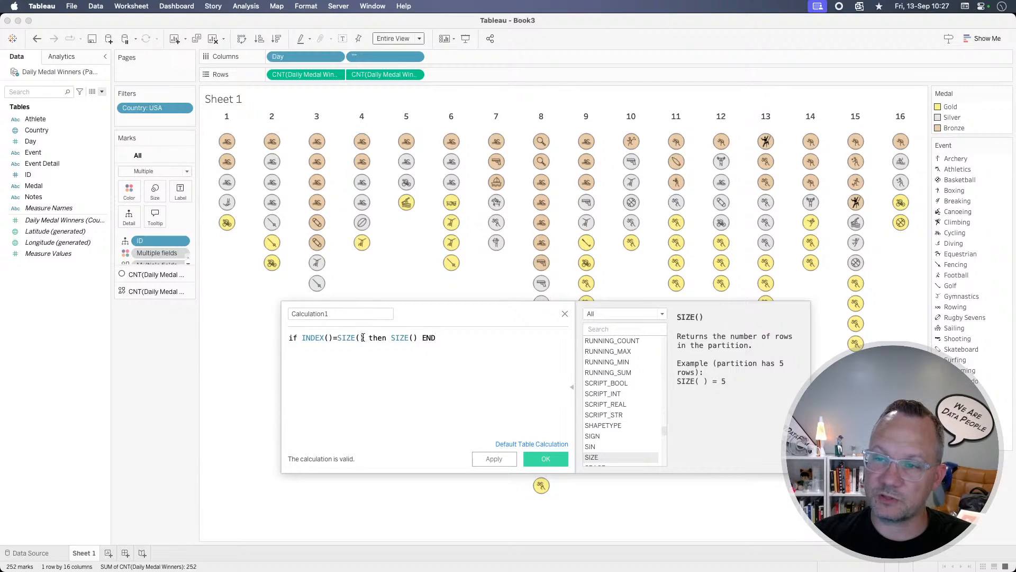
pyautogui.moveTo(363, 337); pyautogui.dragTo(298, 338)
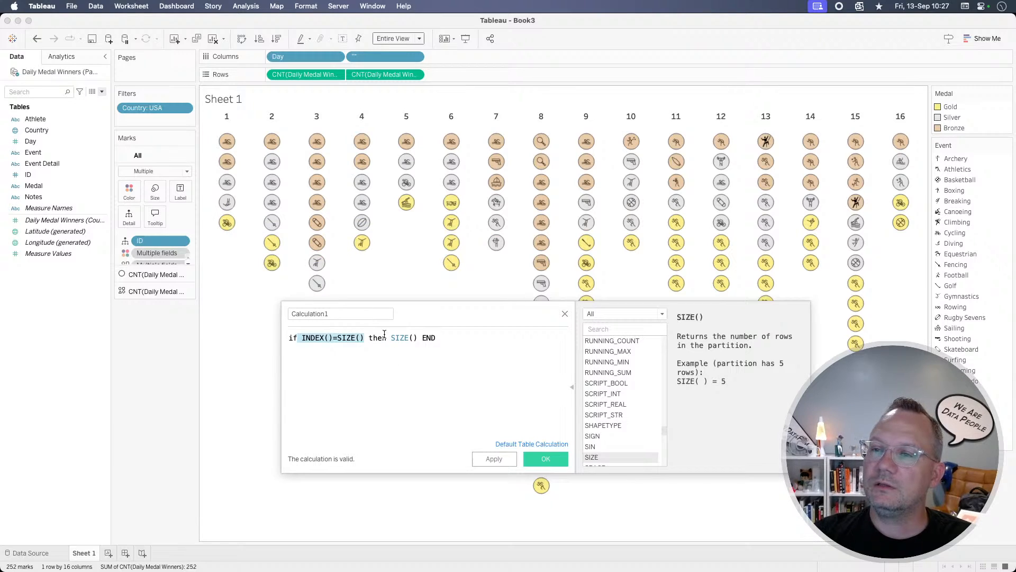
# Step: Try the alternative formula if last()=0 then size() END below the first one and remove it
pyautogui.click(439, 338)
pyautogui.press('Return')
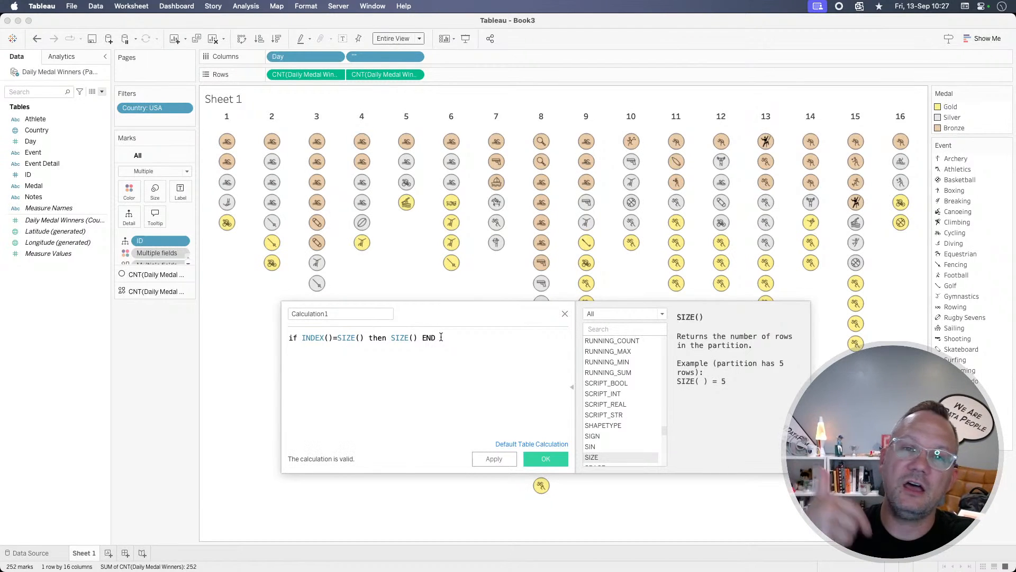
pyautogui.write('if last()')
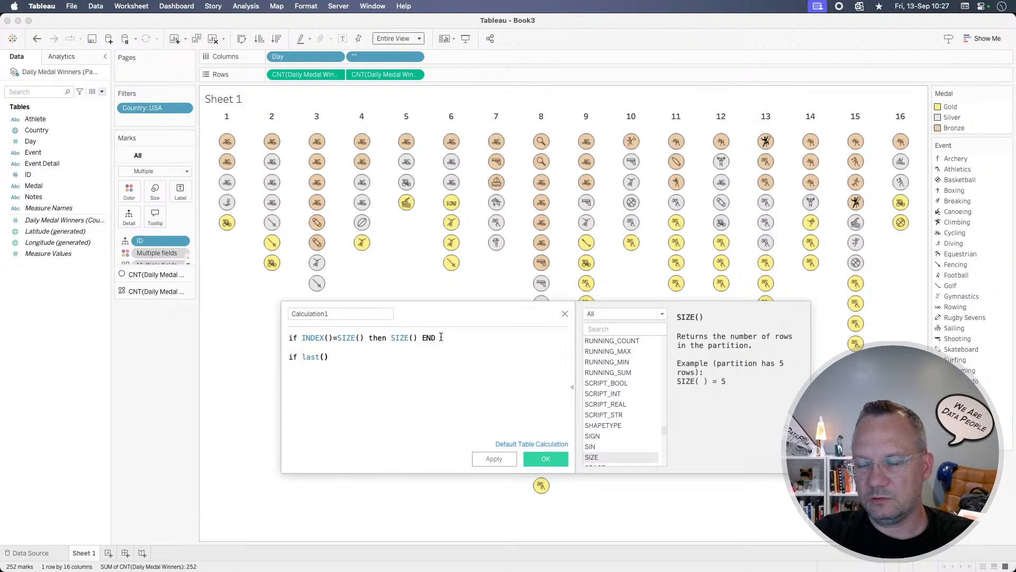
pyautogui.write('=0 th')
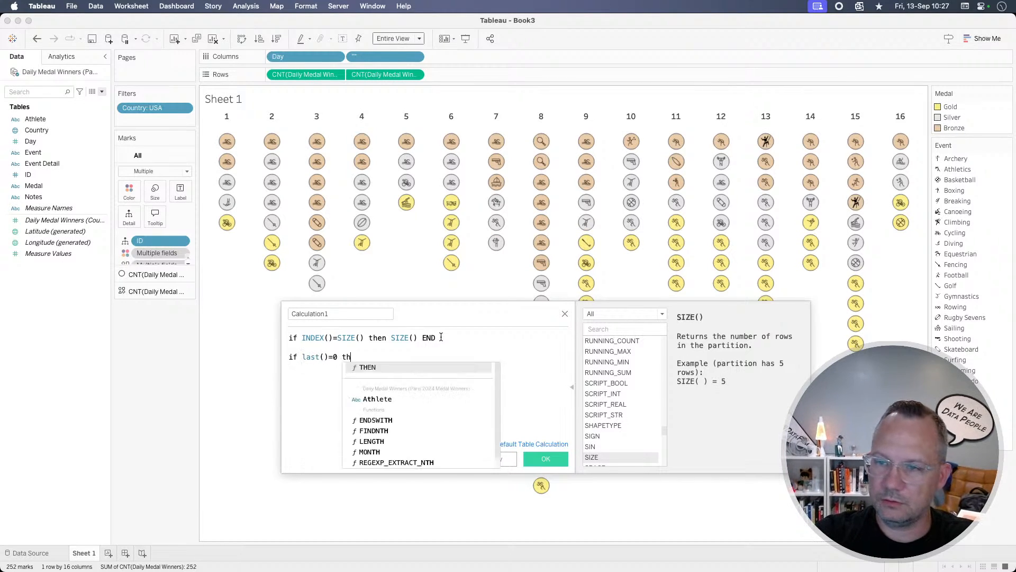
pyautogui.write('en size() END')
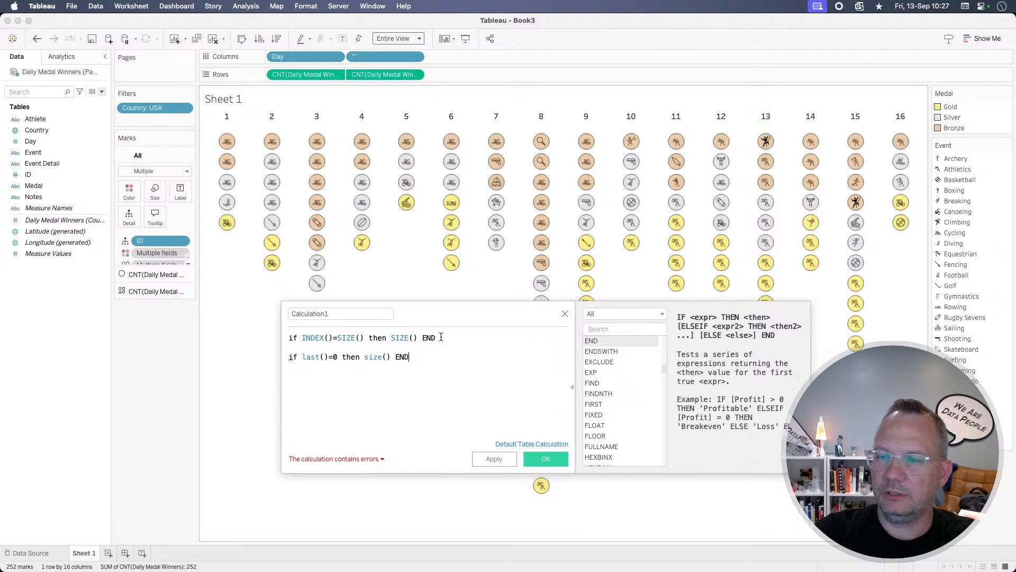
pyautogui.moveTo(421, 357); pyautogui.dragTo(278, 357)
pyautogui.press('BackSpace')
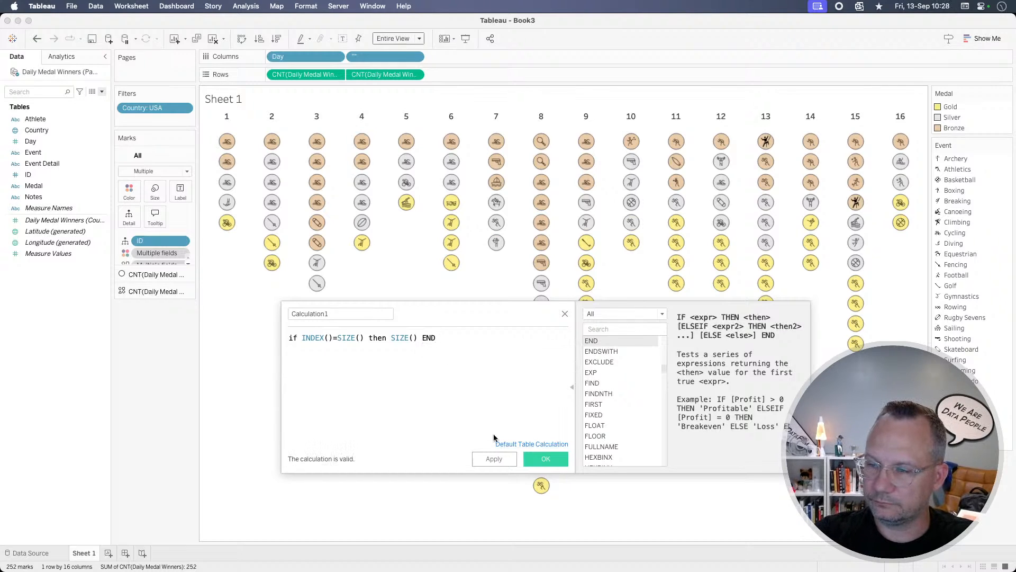
# Step: Save the calculated field and rename it as Total by Day
pyautogui.click(539, 458)
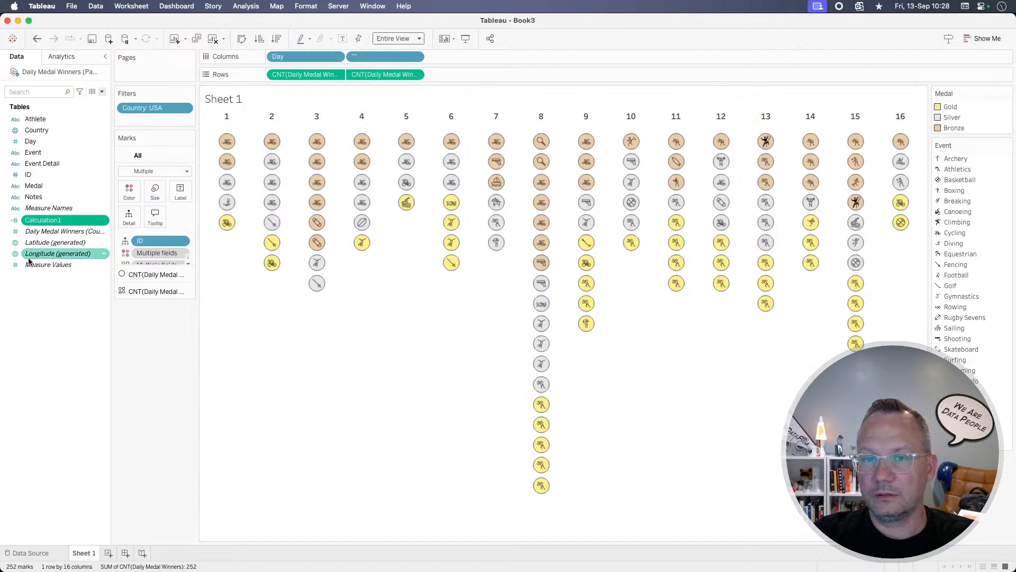
pyautogui.rightClick(48, 220)
pyautogui.click(72, 290)
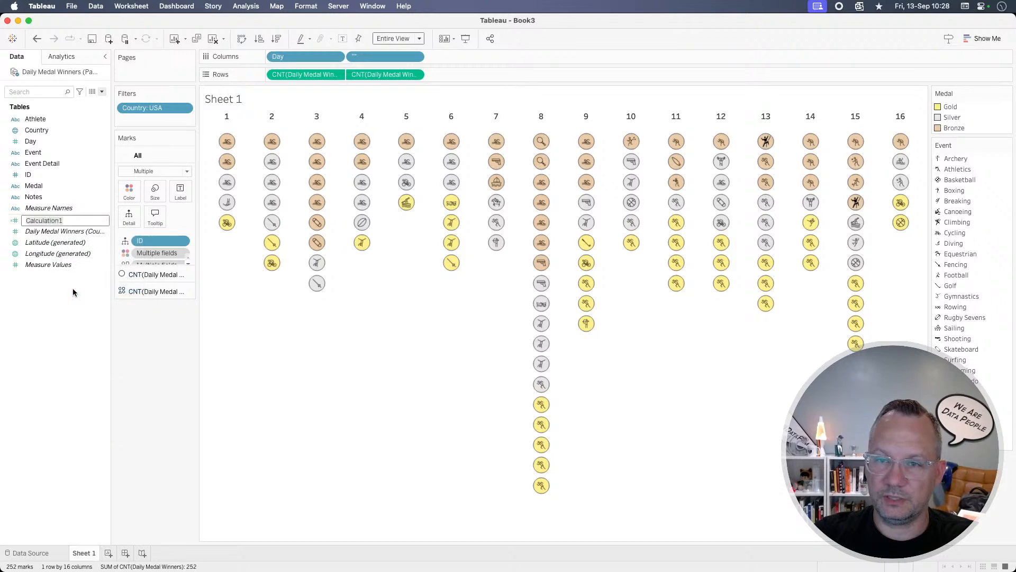
pyautogui.write('Total by ')
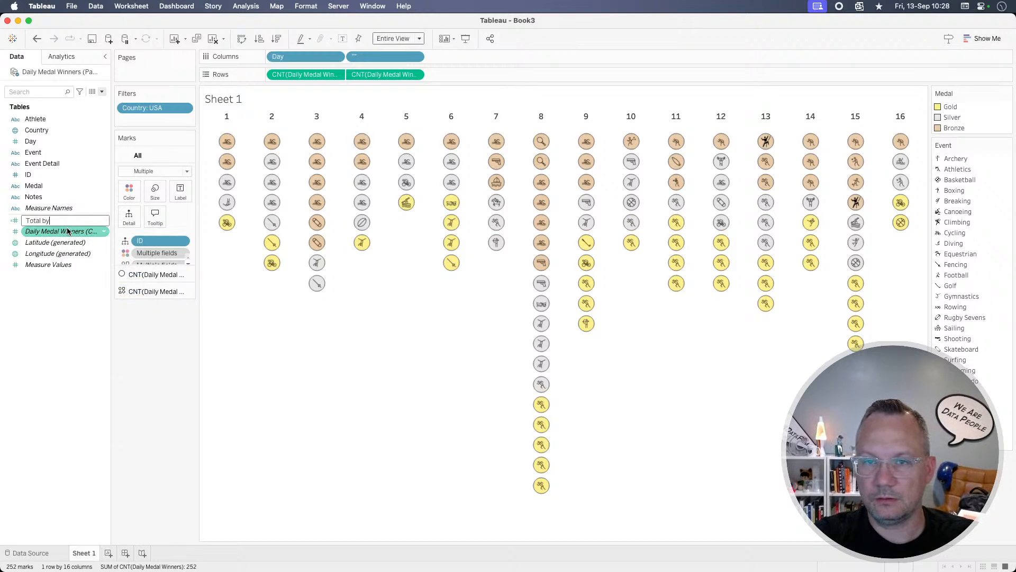
pyautogui.write('Day')
pyautogui.press('Return')
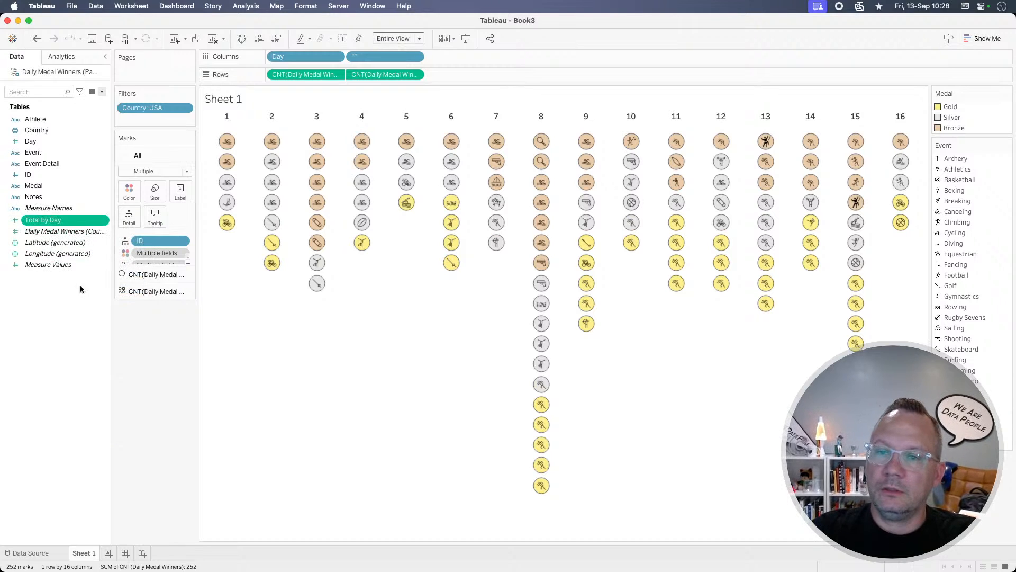
# Step: Add Total by Day as the label of the circle marks
pyautogui.click(154, 275)
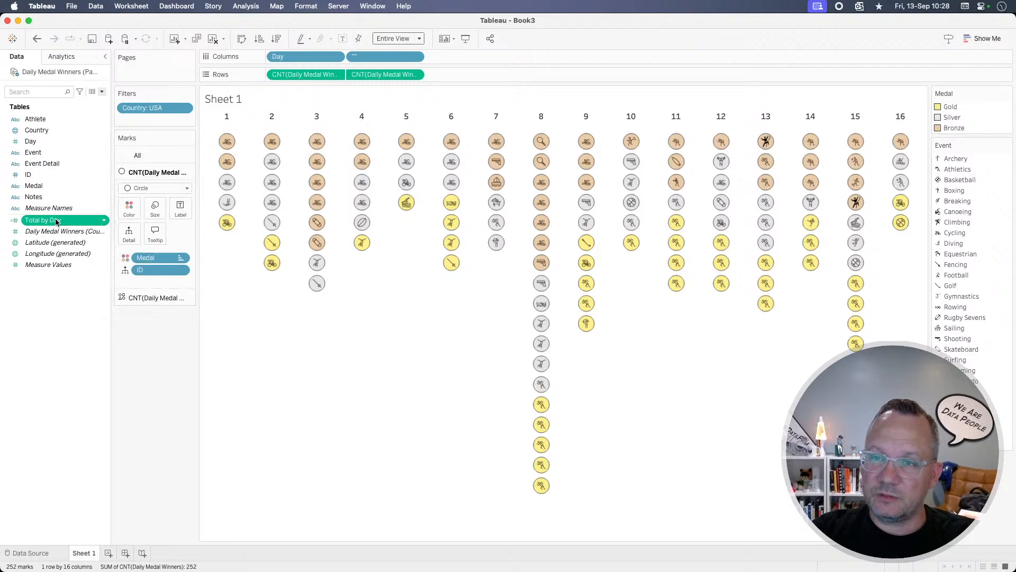
pyautogui.moveTo(56, 218); pyautogui.dragTo(183, 208)
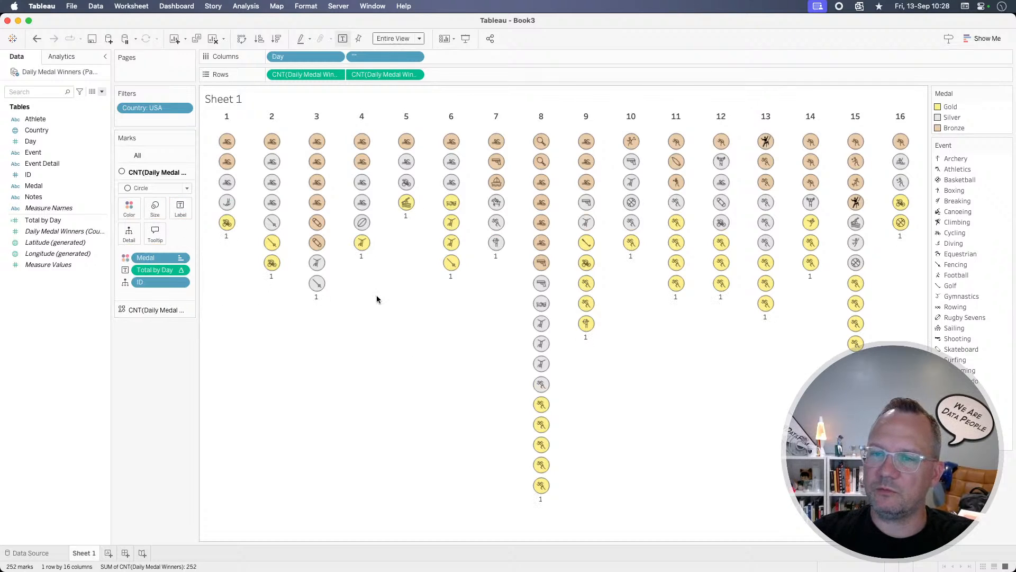
# Step: Set the Total by Day label's table calculation to compute using Day
pyautogui.click(180, 271)
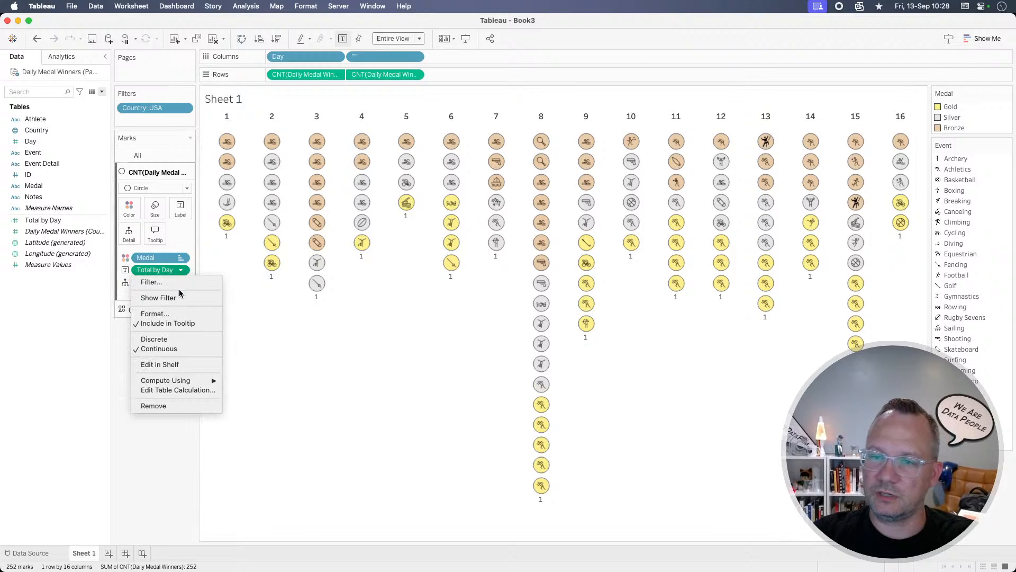
pyautogui.click(274, 336)
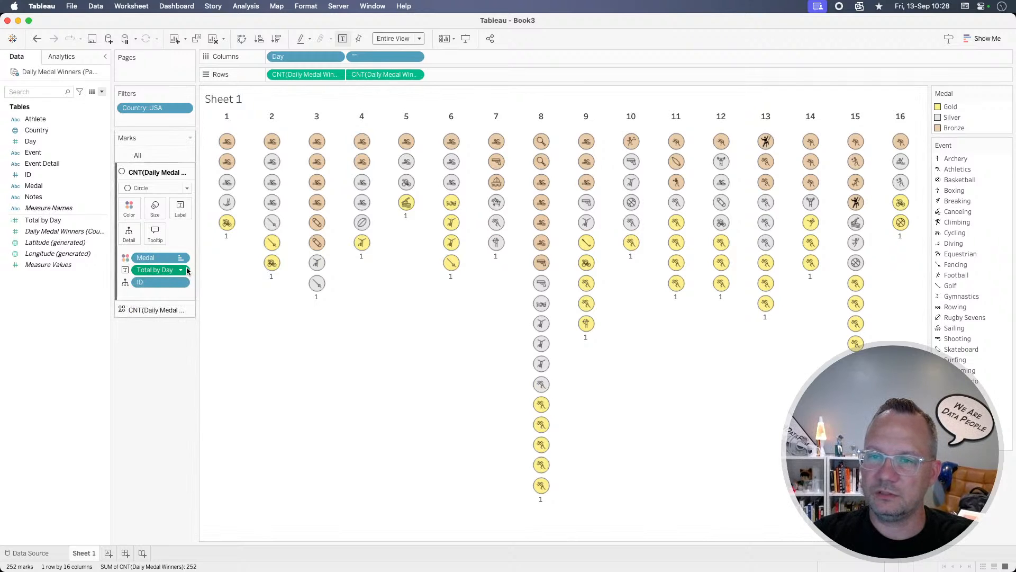
pyautogui.moveTo(229, 203)
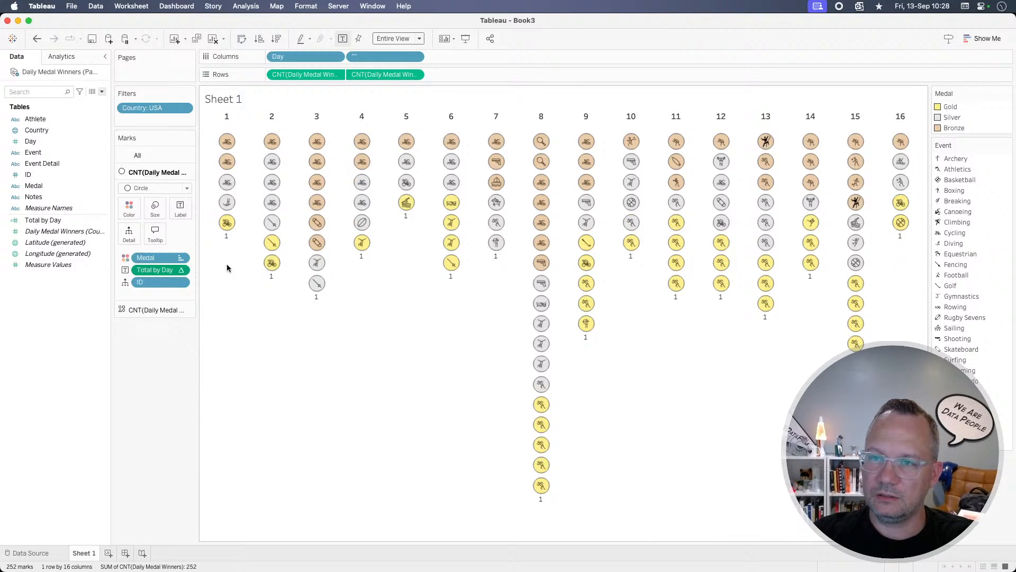
pyautogui.moveTo(224, 175)
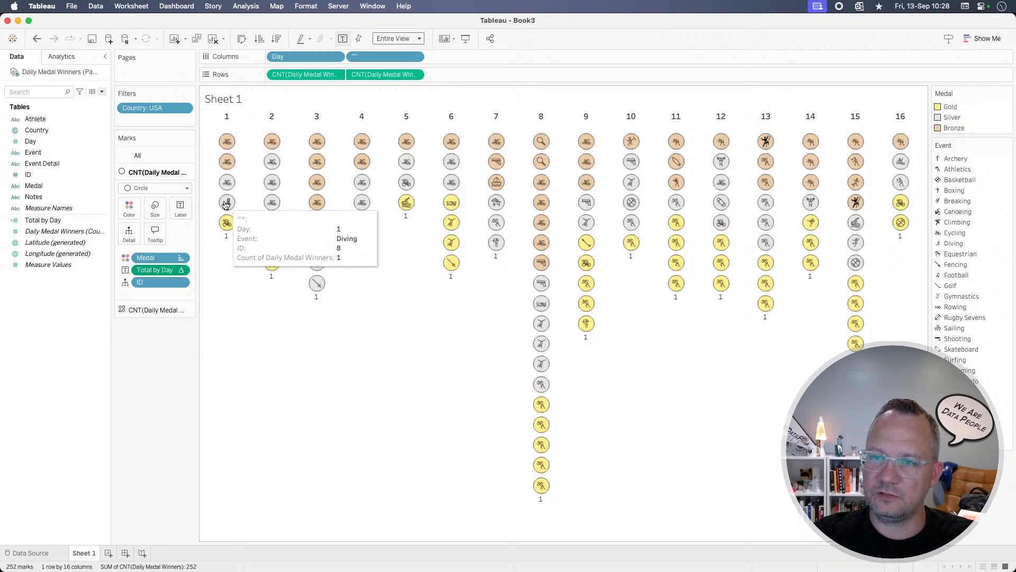
pyautogui.moveTo(274, 253)
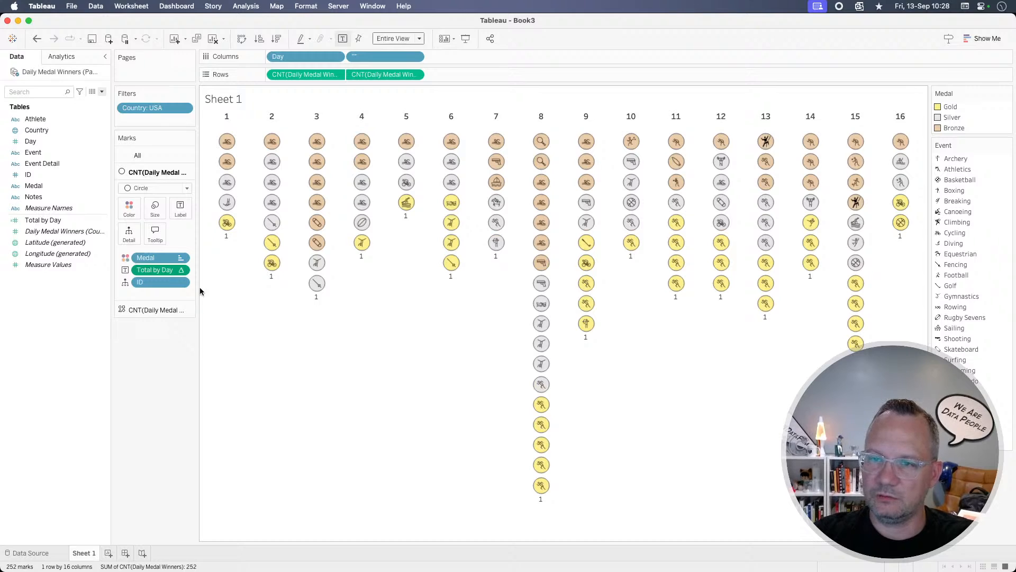
pyautogui.click(181, 270)
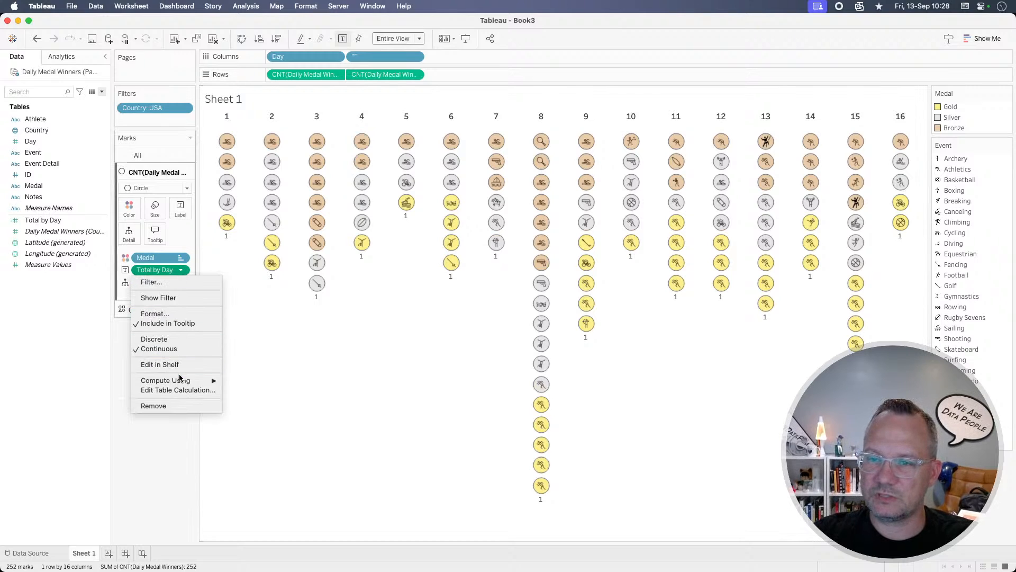
pyautogui.moveTo(215, 382)
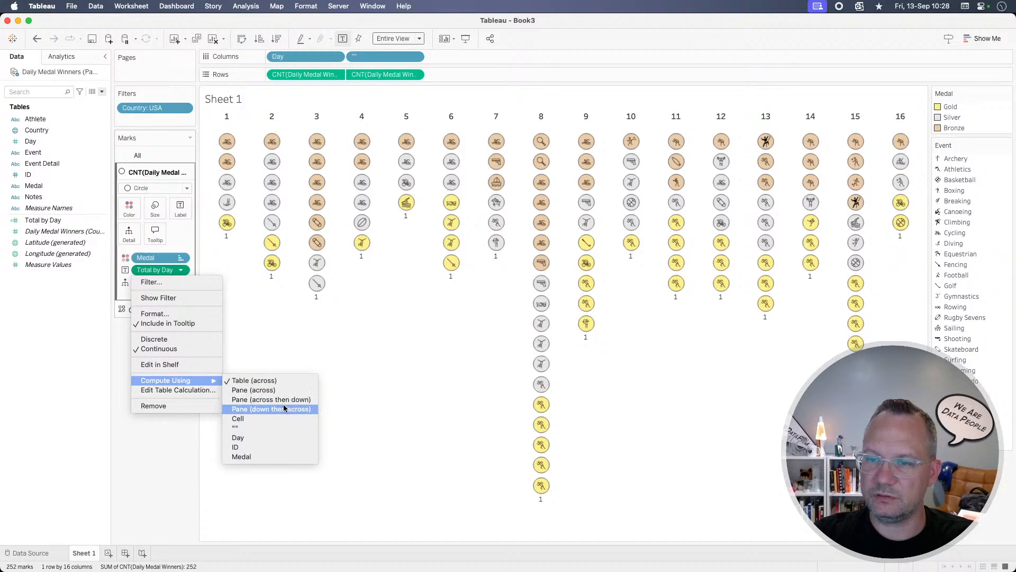
pyautogui.click(267, 439)
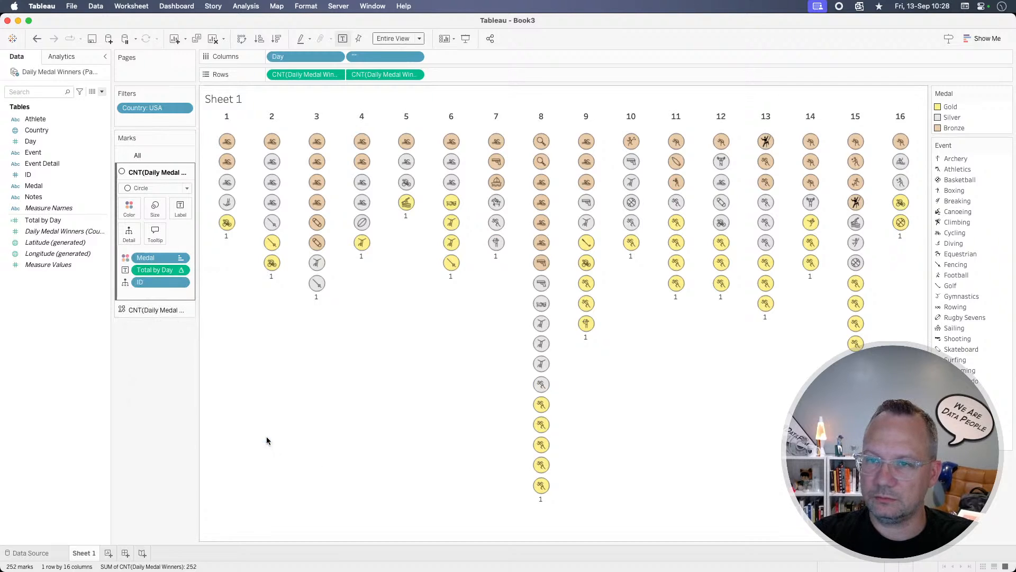
# Step: Edit the Total by Day table calculation to compute using the specific dimensions Day, ID and Medal
pyautogui.click(180, 270)
pyautogui.click(170, 390)
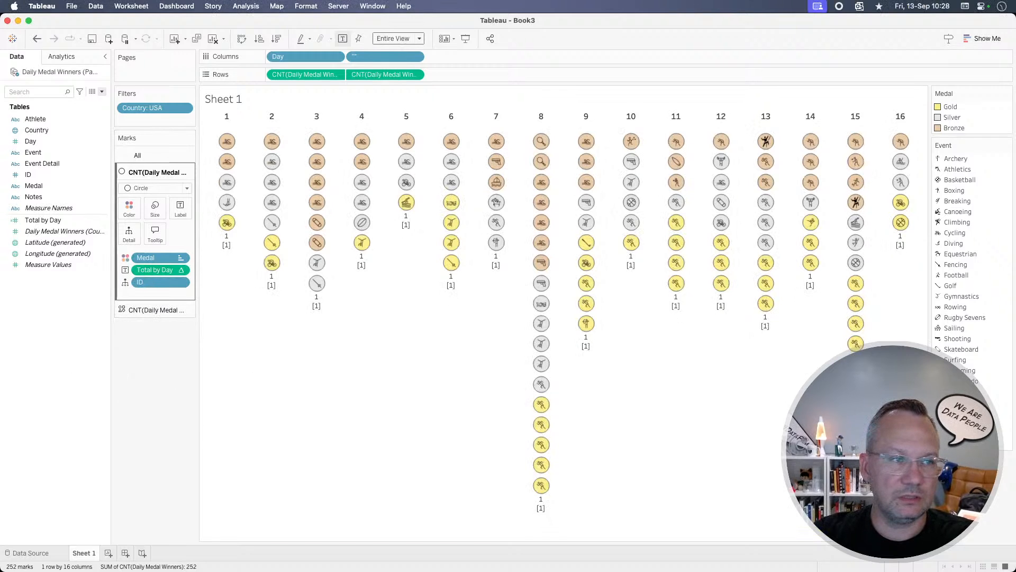
pyautogui.moveTo(393, 188); pyautogui.dragTo(606, 159)
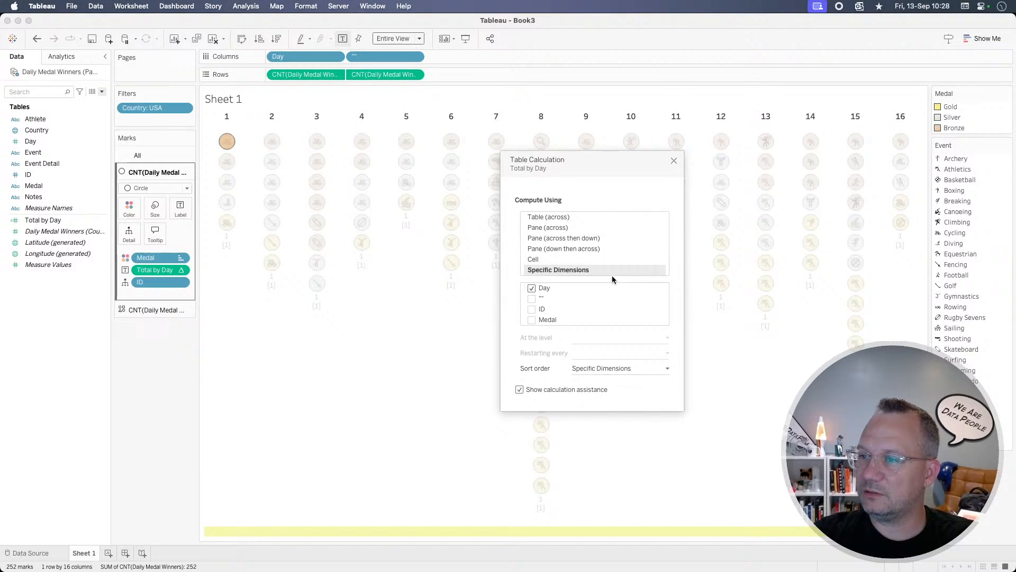
pyautogui.click(568, 249)
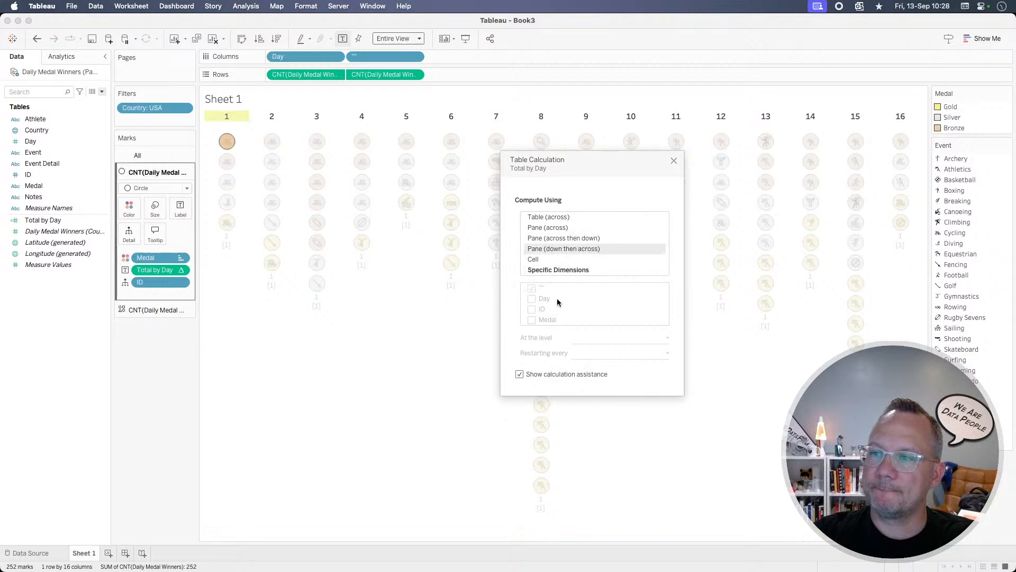
pyautogui.click(558, 270)
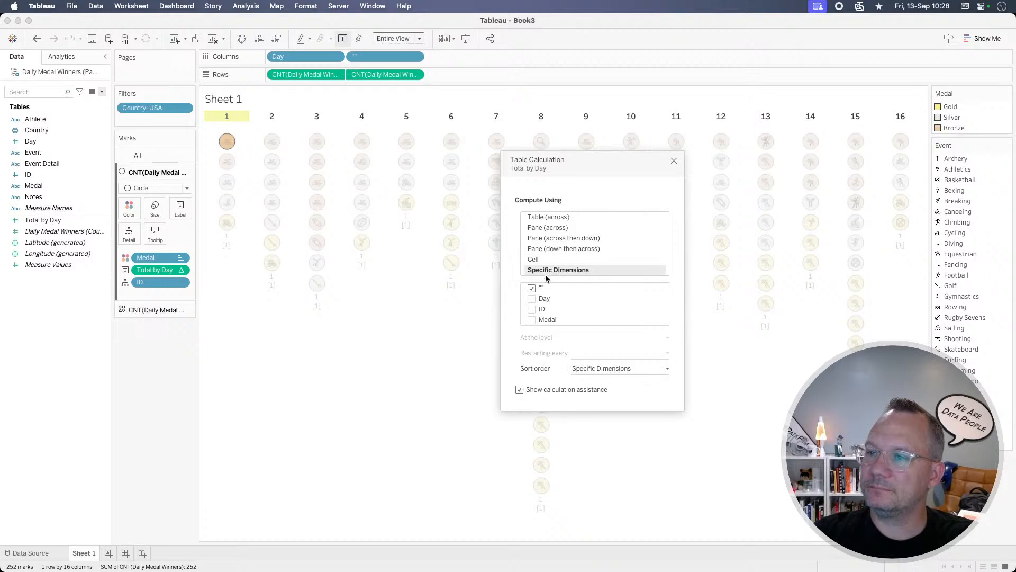
pyautogui.click(531, 299)
pyautogui.click(531, 288)
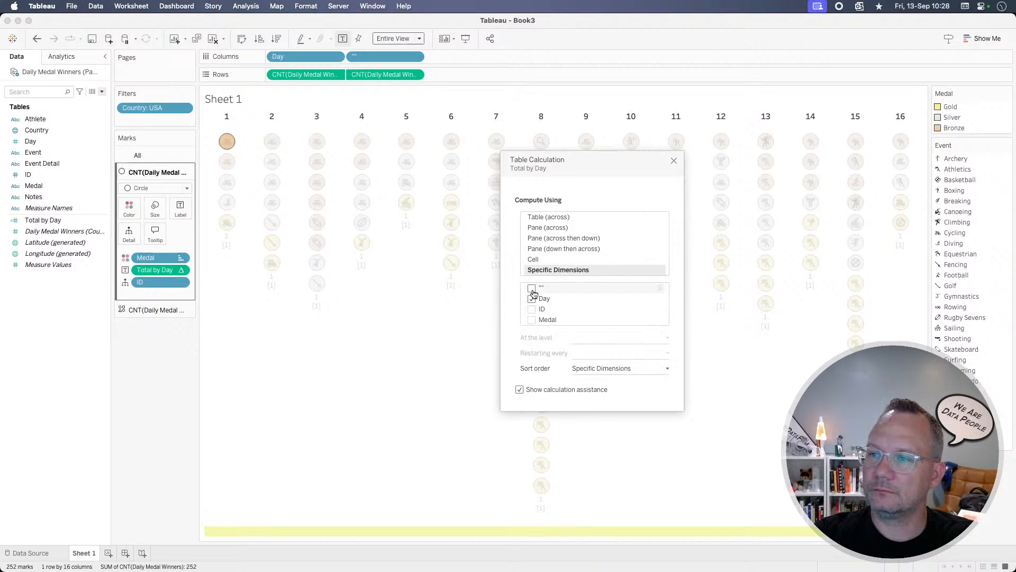
pyautogui.click(532, 310)
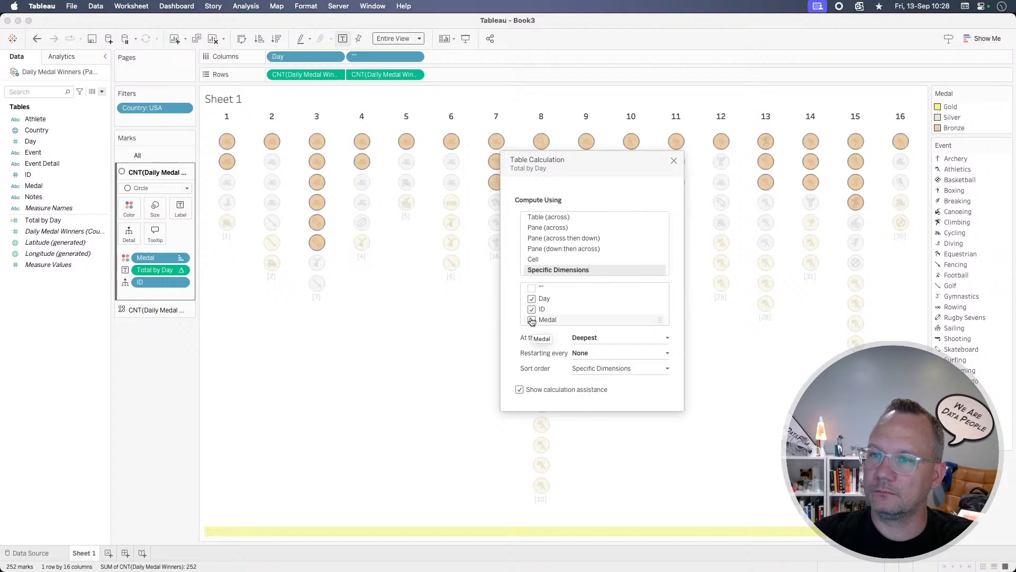
pyautogui.click(532, 320)
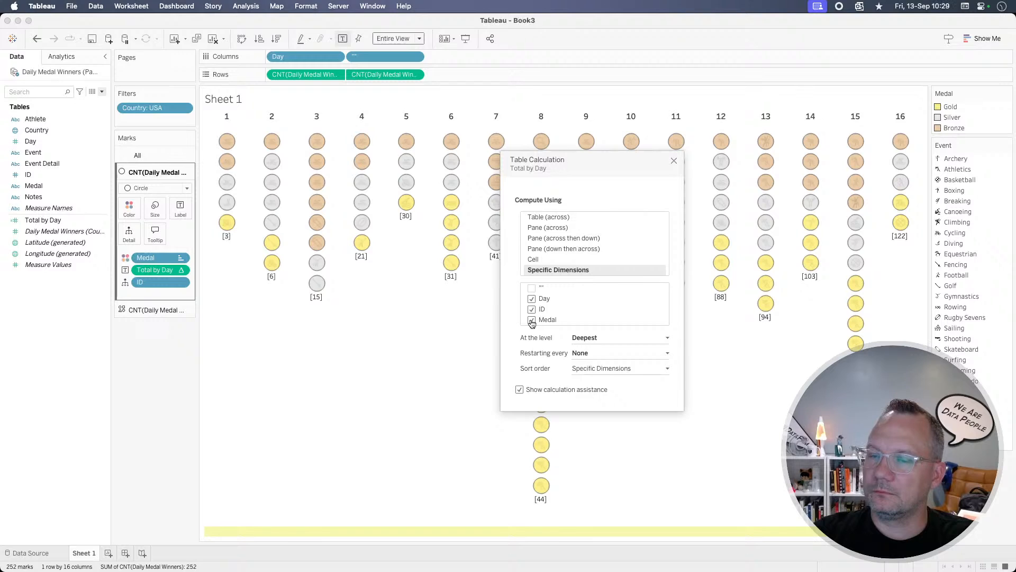
# Step: Restart the Total by Day table calculation every Day and close its settings
pyautogui.click(589, 353)
pyautogui.click(589, 371)
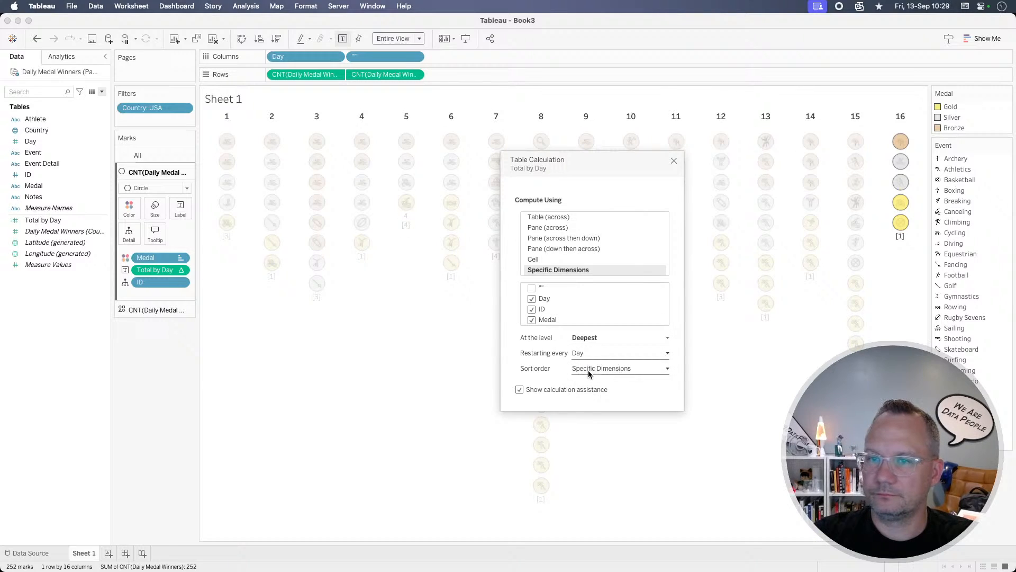
pyautogui.click(674, 162)
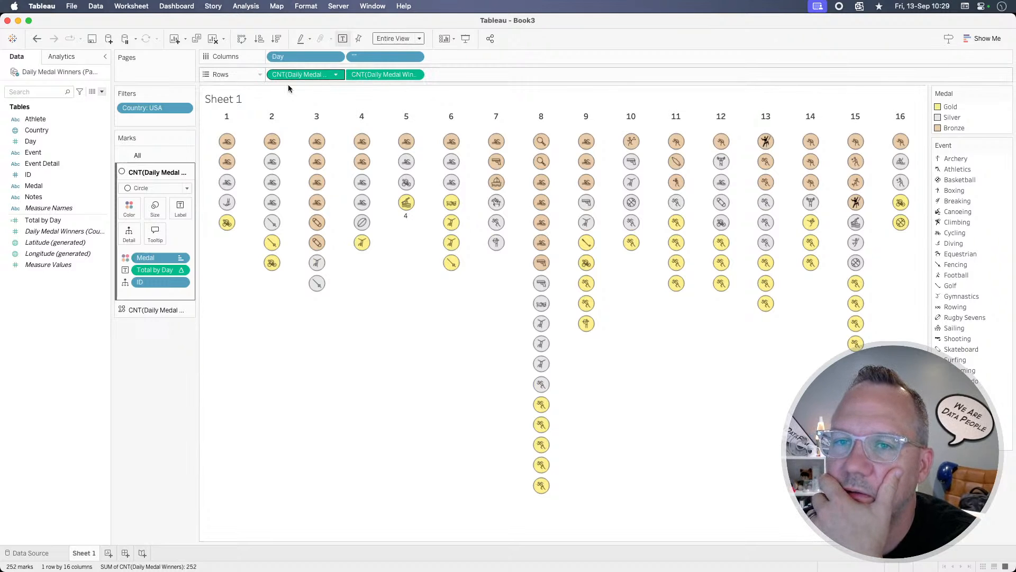
# Step: Review the Total by Day formula in the calculation editor and close it without edits
pyautogui.rightClick(52, 221)
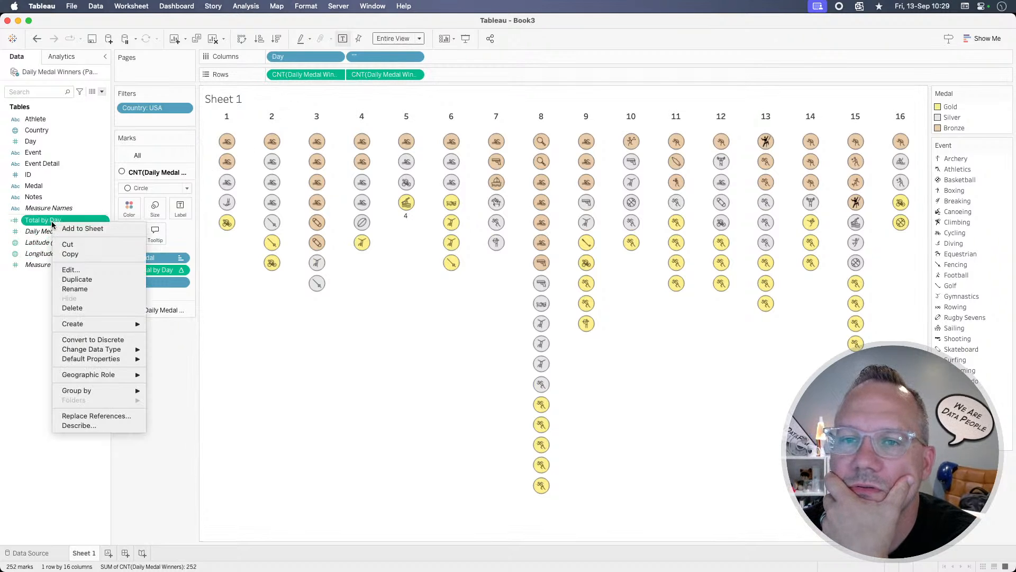
pyautogui.click(77, 273)
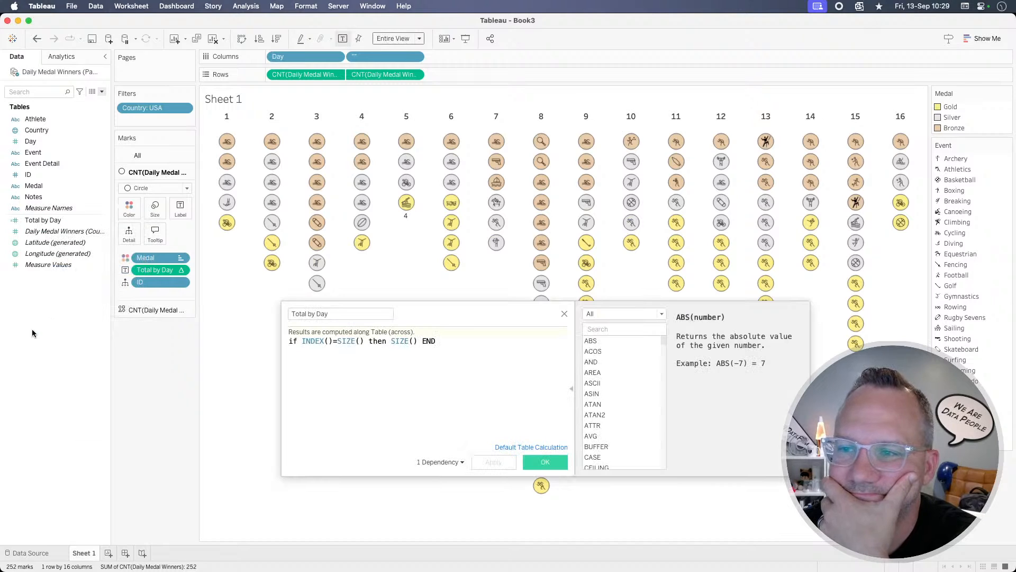
pyautogui.click(334, 341)
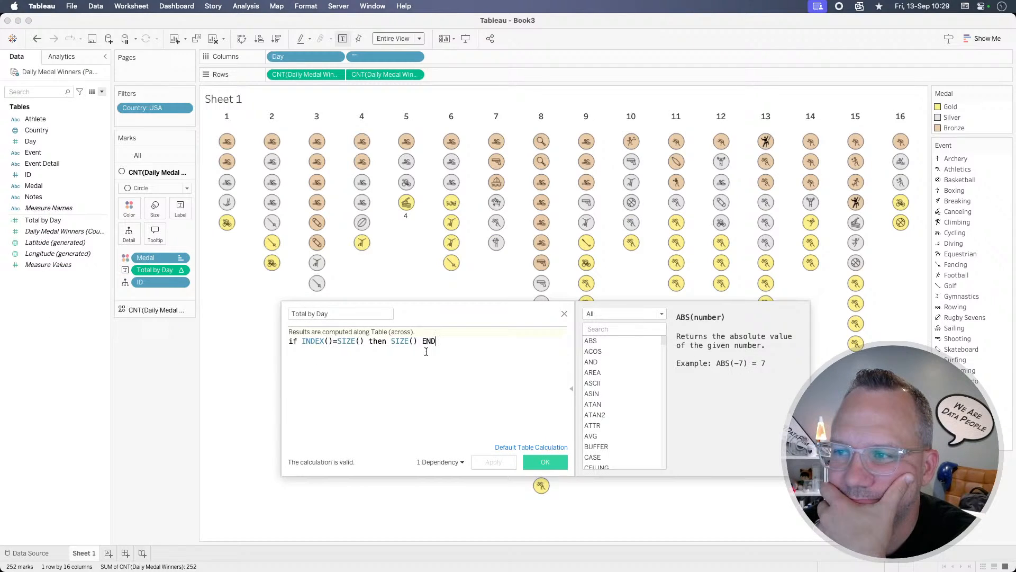
pyautogui.click(565, 314)
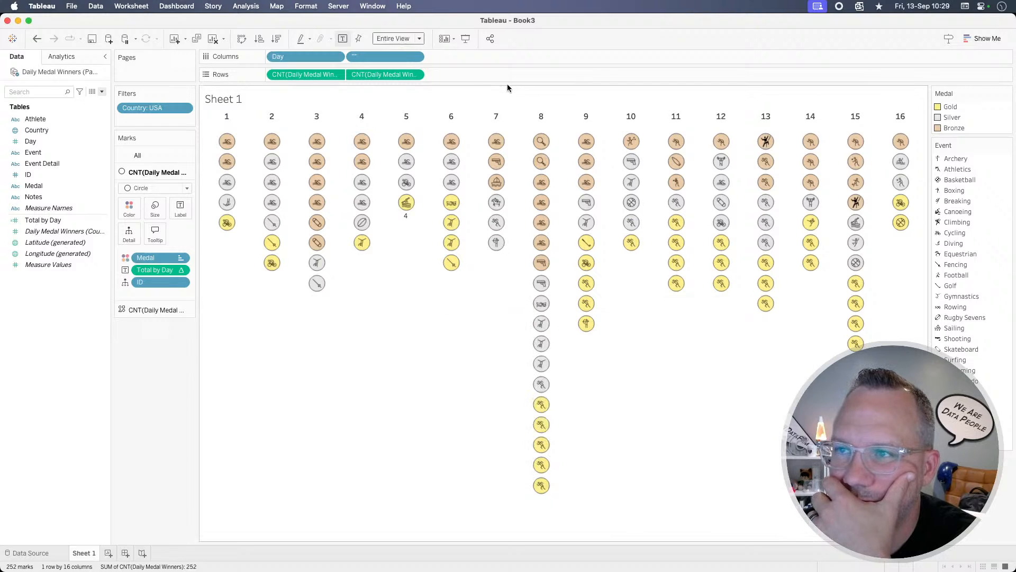
# Step: Try adding the ad-hoc measure sum(1) to the rows, examine its marks and undo it
pyautogui.doubleClick(451, 74)
pyautogui.write('sum(')
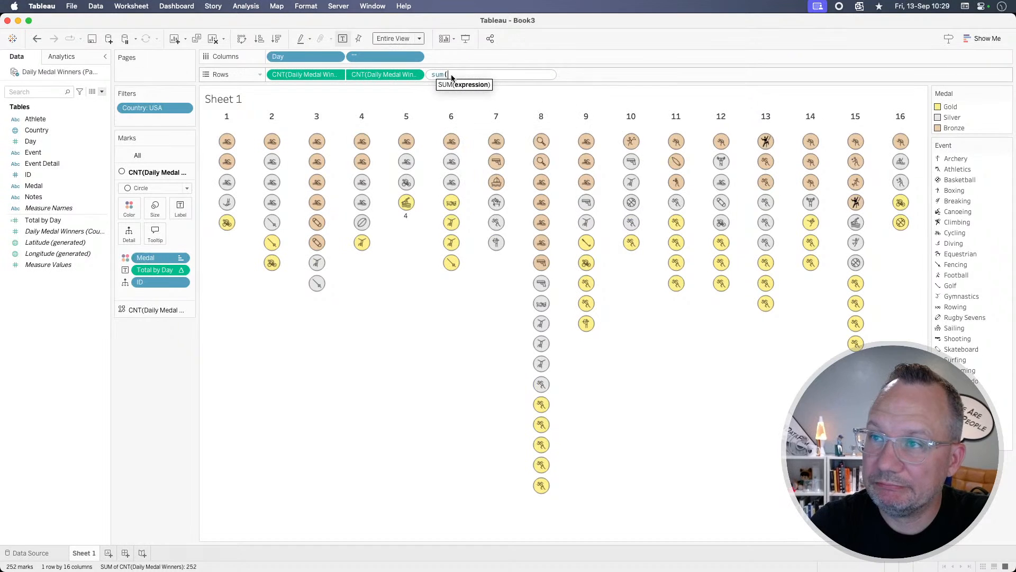
pyautogui.write('1)')
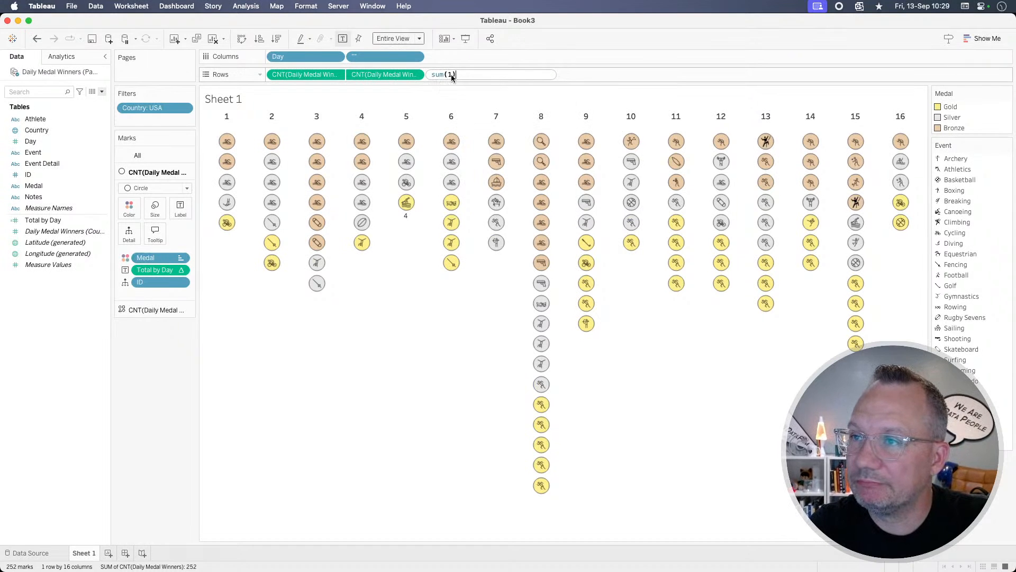
pyautogui.press('Return')
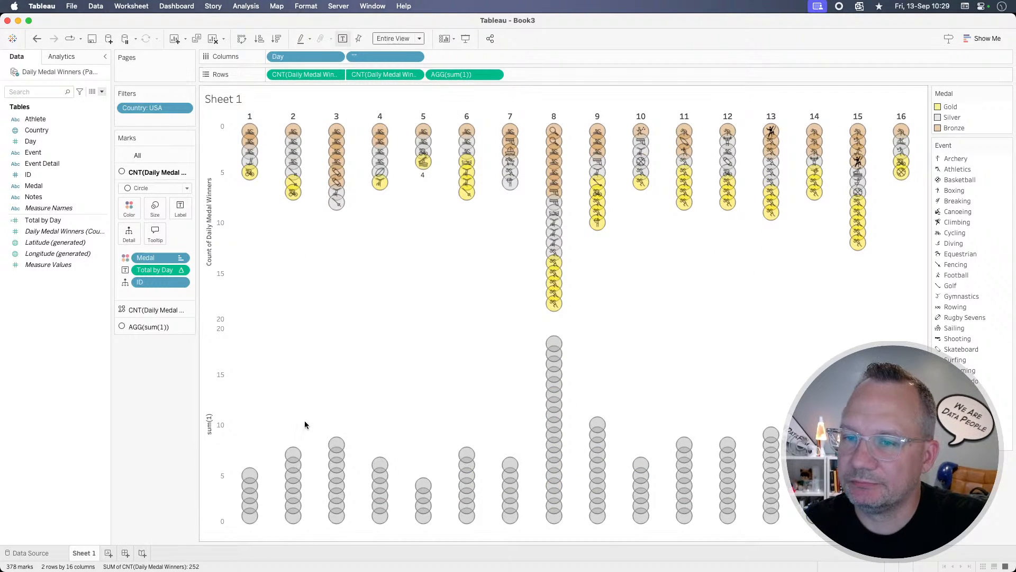
pyautogui.moveTo(251, 518)
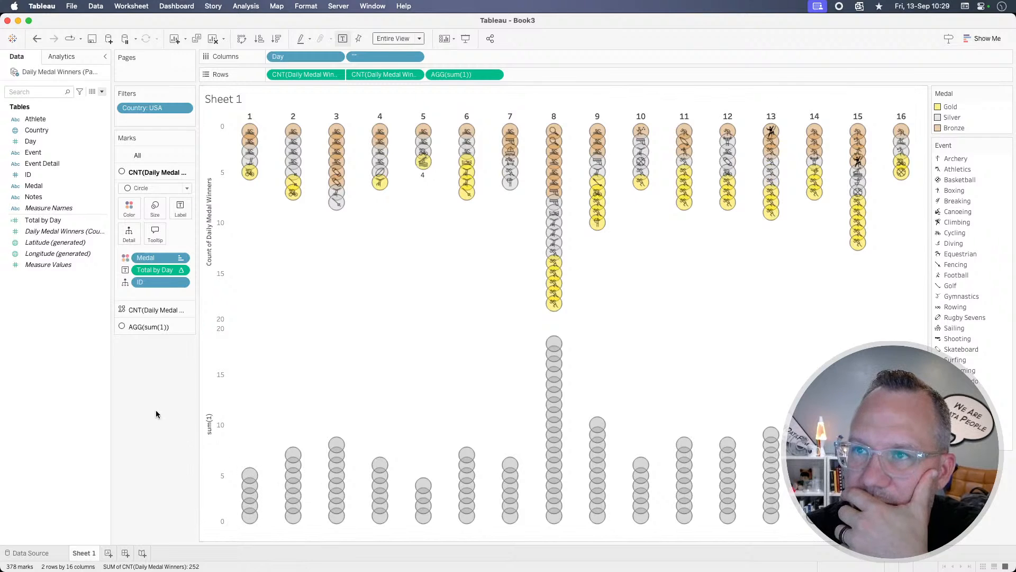
pyautogui.click(37, 39)
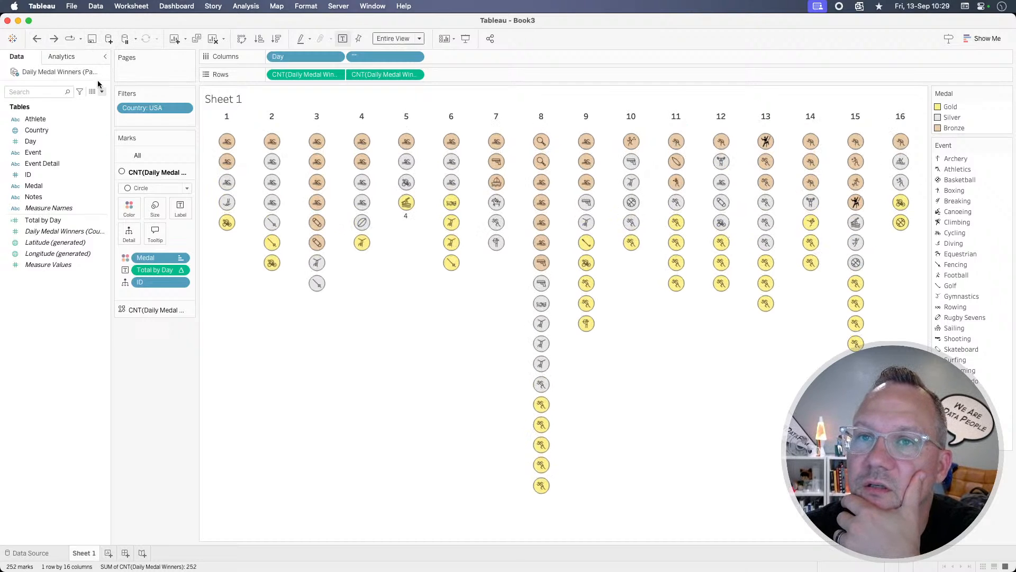
# Step: Add a per-pane reference line for CNT(Daily Medal Winners) with Sum as its aggregation and open its label options
pyautogui.click(69, 55)
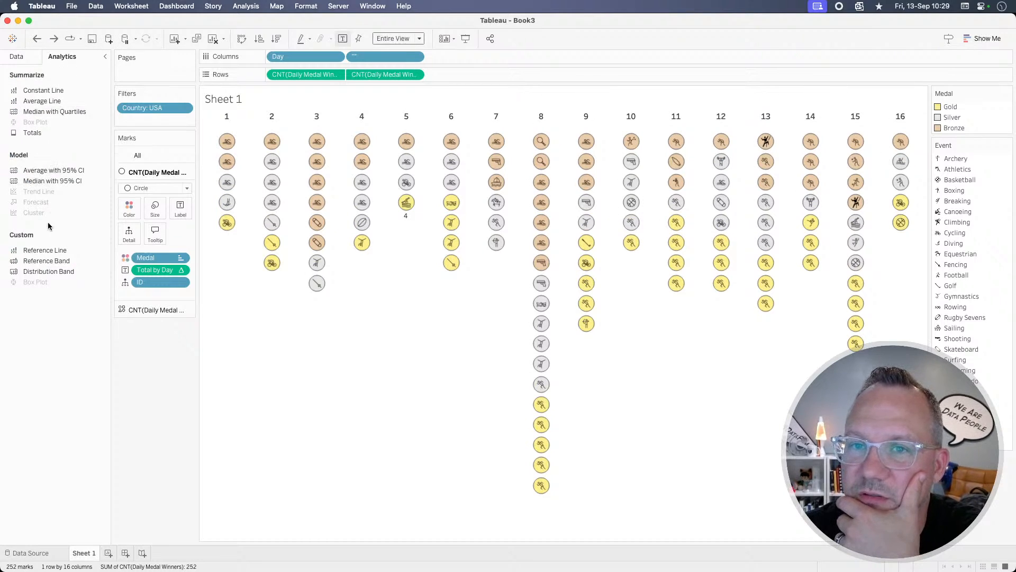
pyautogui.moveTo(47, 250); pyautogui.dragTo(335, 126)
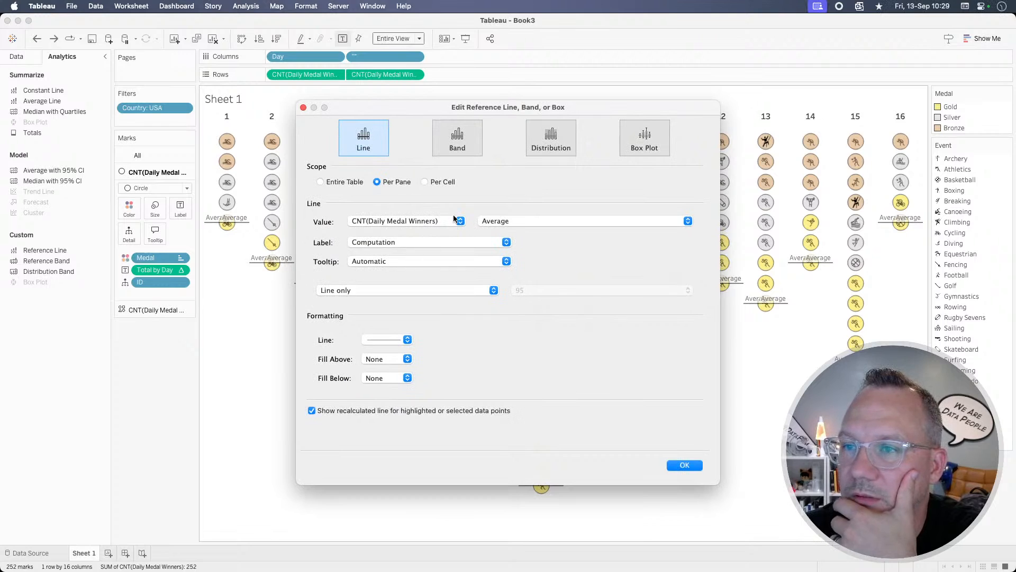
pyautogui.click(492, 222)
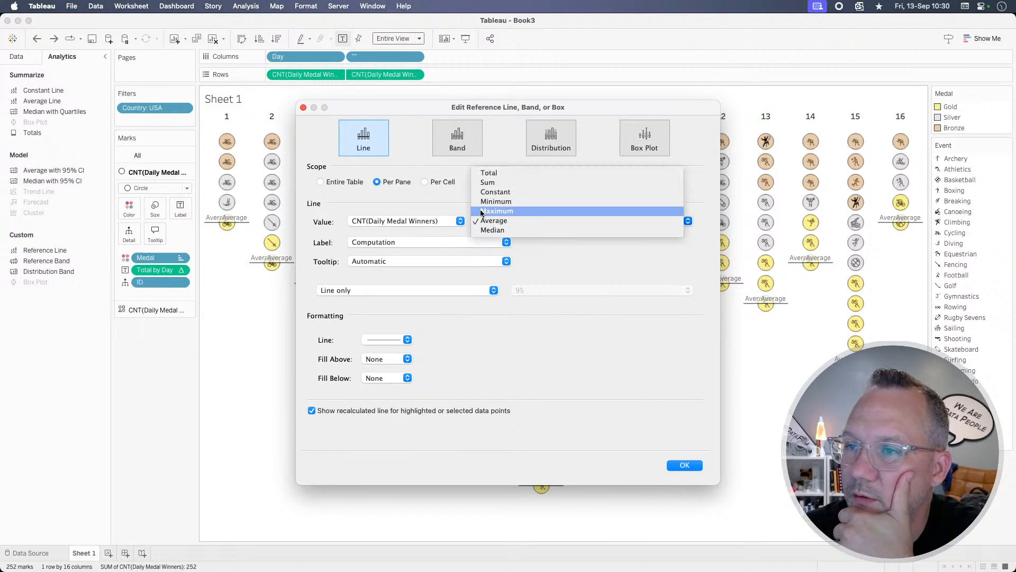
pyautogui.click(493, 182)
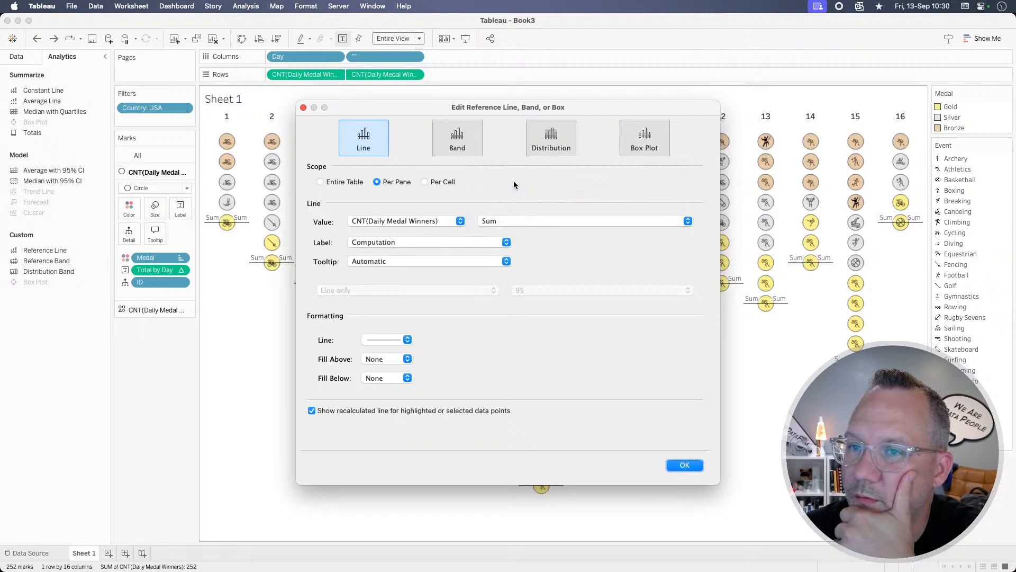
pyautogui.click(431, 242)
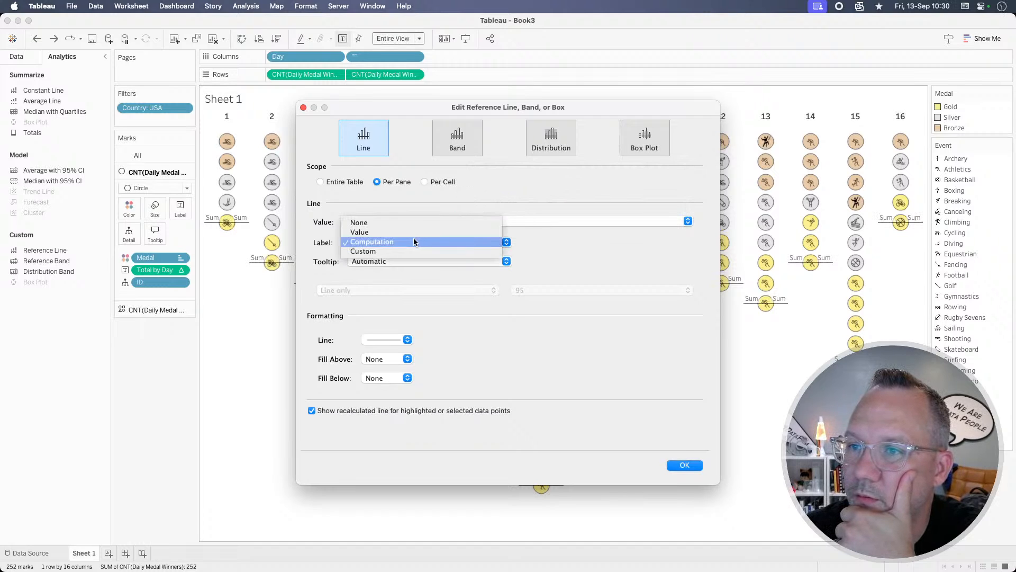
# Step: Try the existing reference line with a Value label at entire-table, per-pane and per-cell scope
pyautogui.click(386, 229)
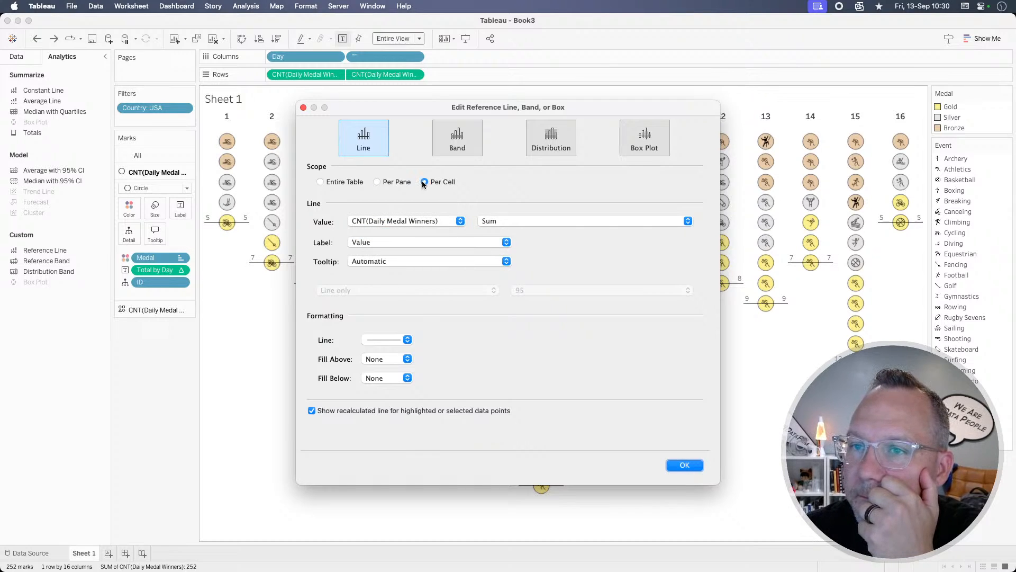
pyautogui.click(344, 181)
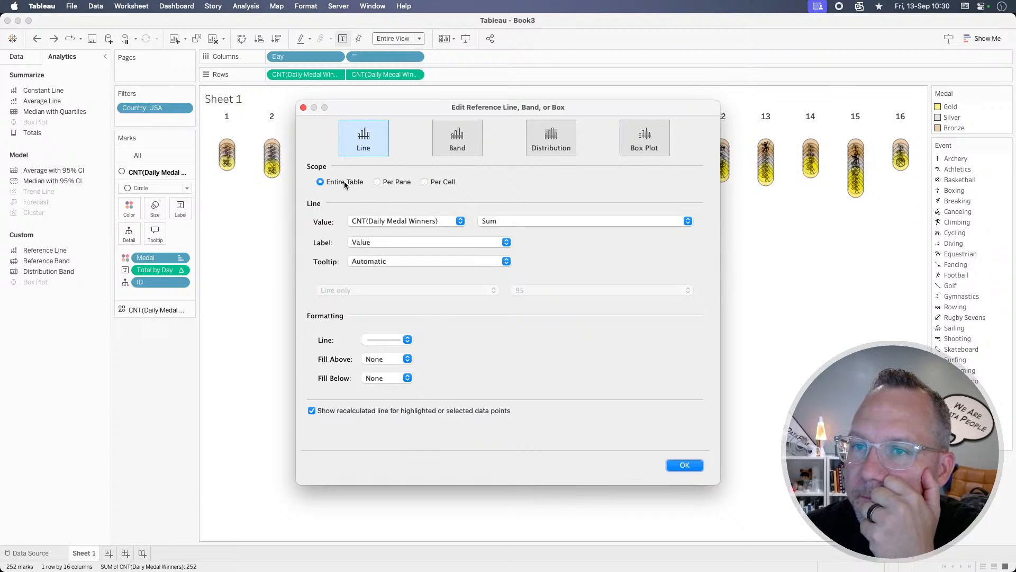
pyautogui.click(397, 182)
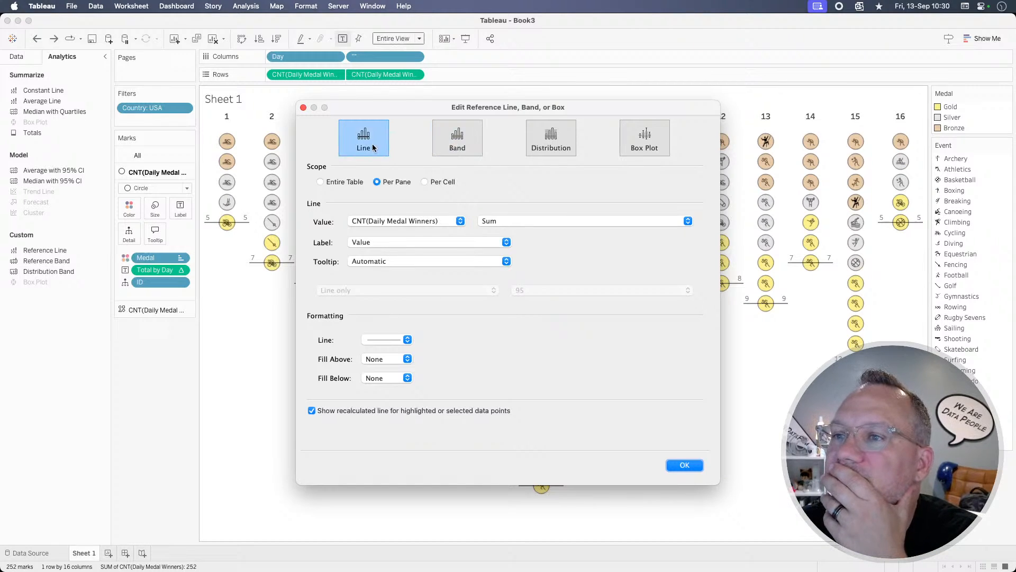
pyautogui.click(432, 183)
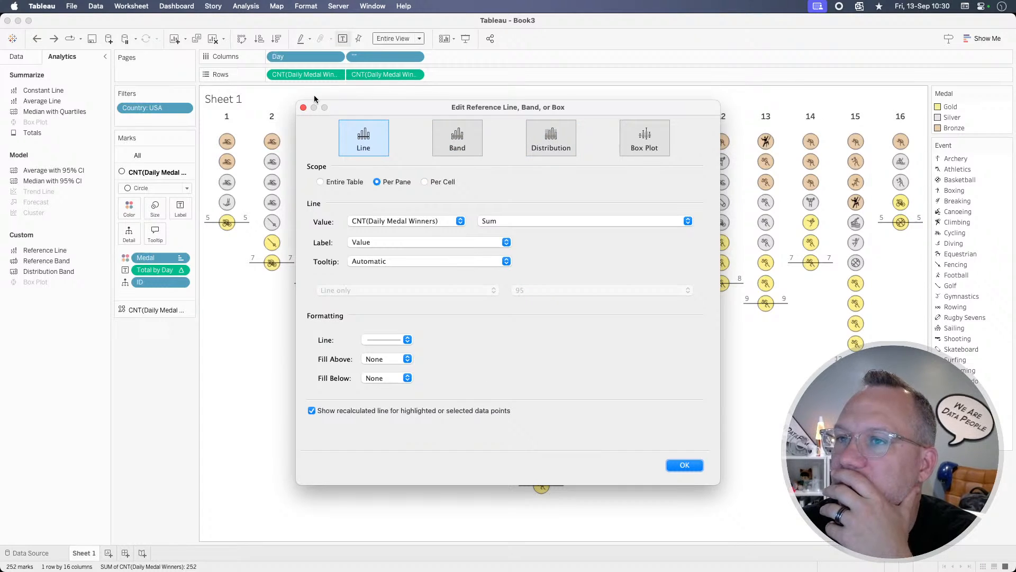
pyautogui.click(304, 107)
# Step: Remove the reference line from the chart and take Total by Day off the circle marks
pyautogui.moveTo(245, 223); pyautogui.dragTo(164, 423)
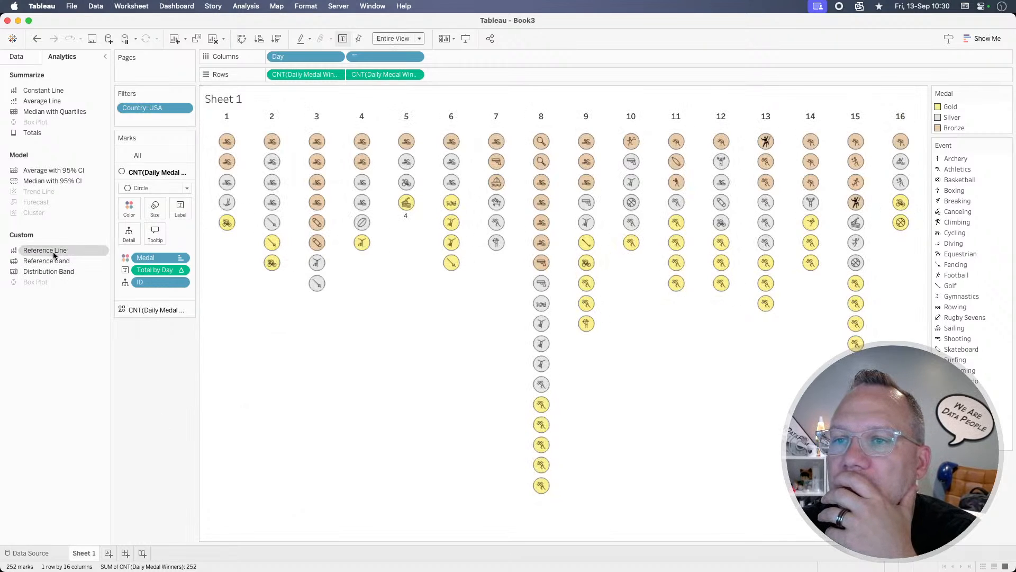
pyautogui.moveTo(53, 251); pyautogui.dragTo(155, 392)
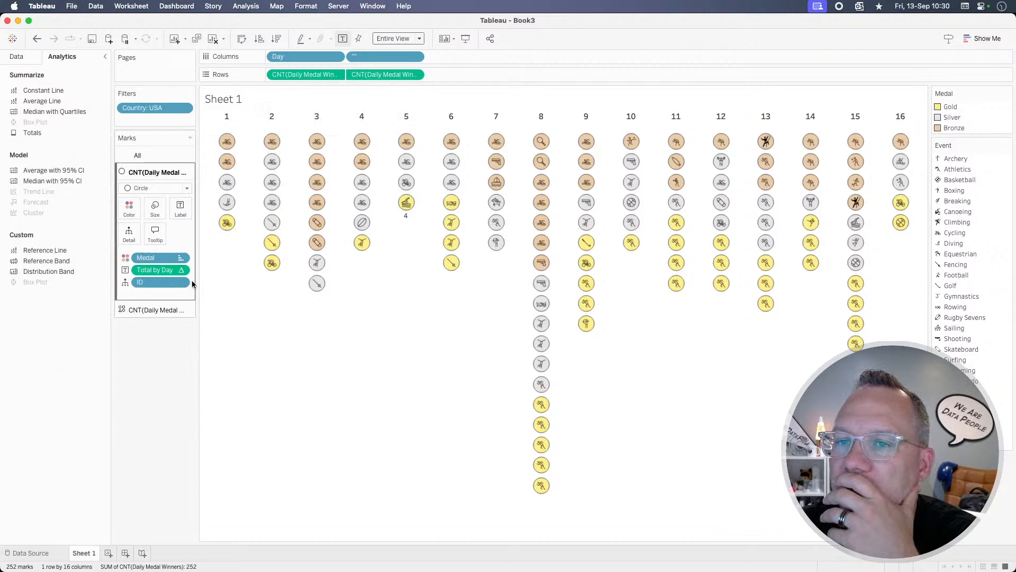
pyautogui.moveTo(158, 270); pyautogui.dragTo(111, 321)
# Step: Add a per-cell reference line at the average of CNT(Daily Medal Winners), labelled with its value
pyautogui.moveTo(66, 252); pyautogui.dragTo(371, 135)
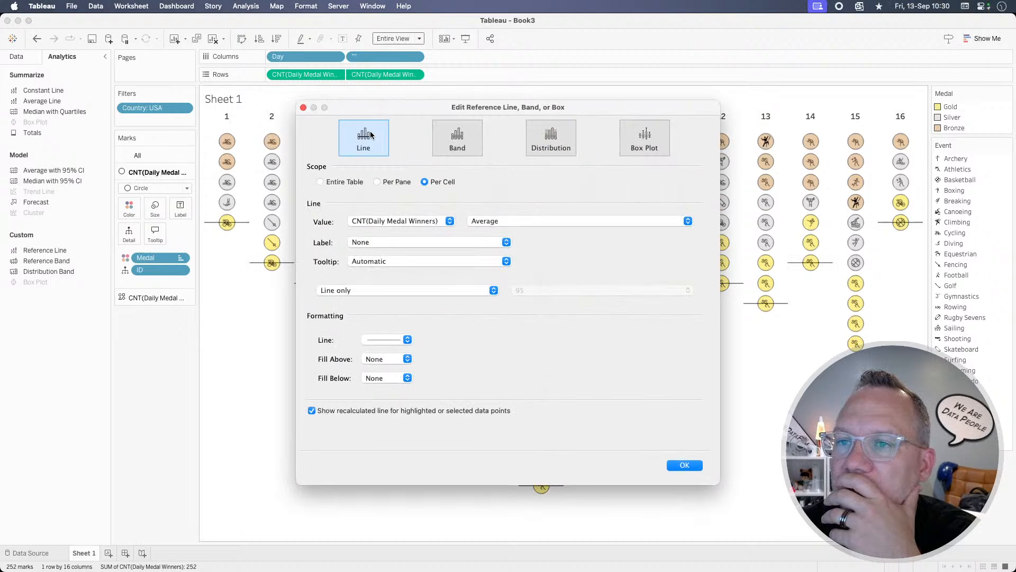
pyautogui.click(365, 243)
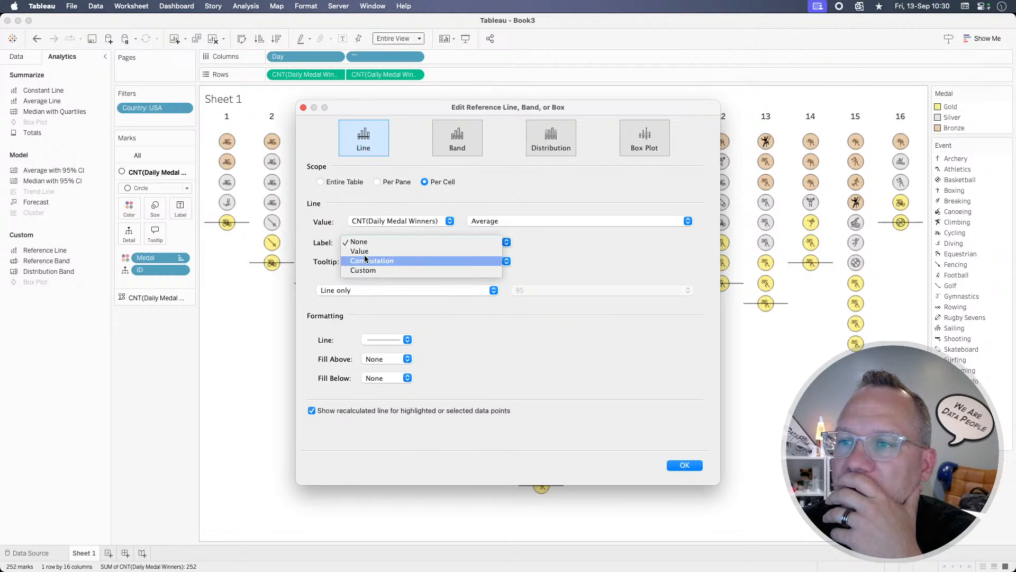
pyautogui.click(364, 261)
pyautogui.click(366, 242)
pyautogui.click(368, 233)
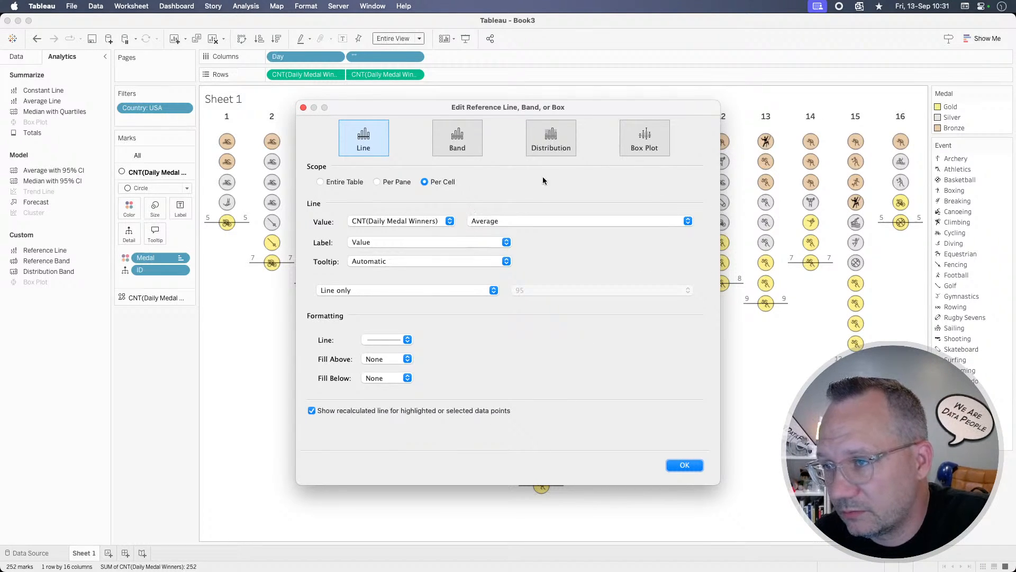
# Step: Try Constant as the reference line's computation, and change it to Total
pyautogui.click(509, 217)
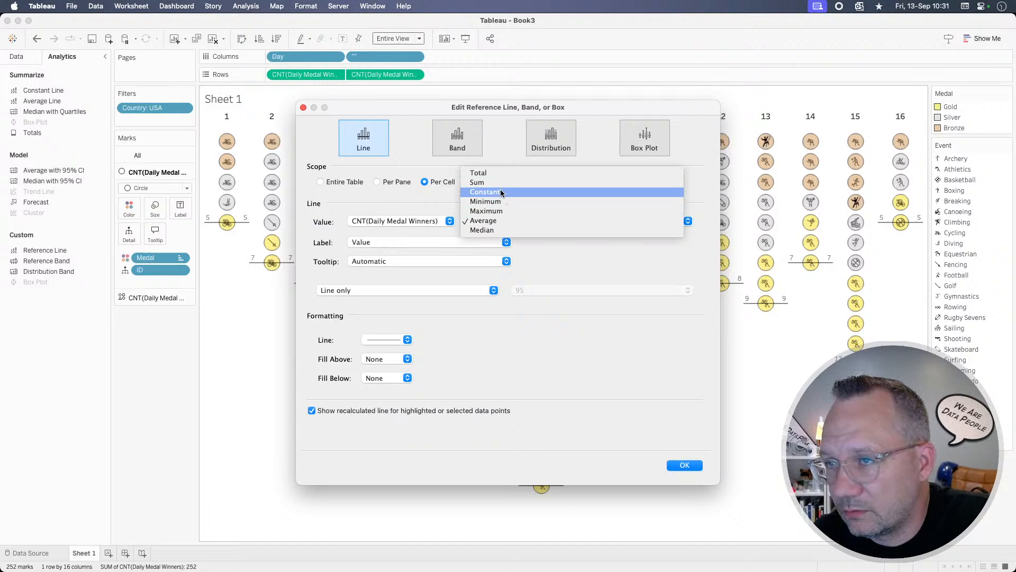
pyautogui.click(500, 189)
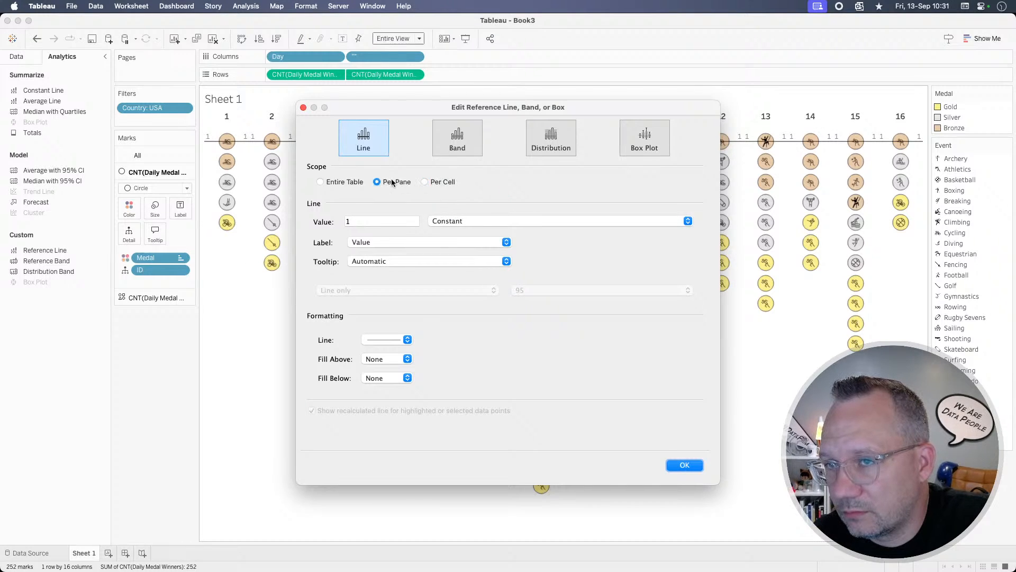
pyautogui.click(360, 182)
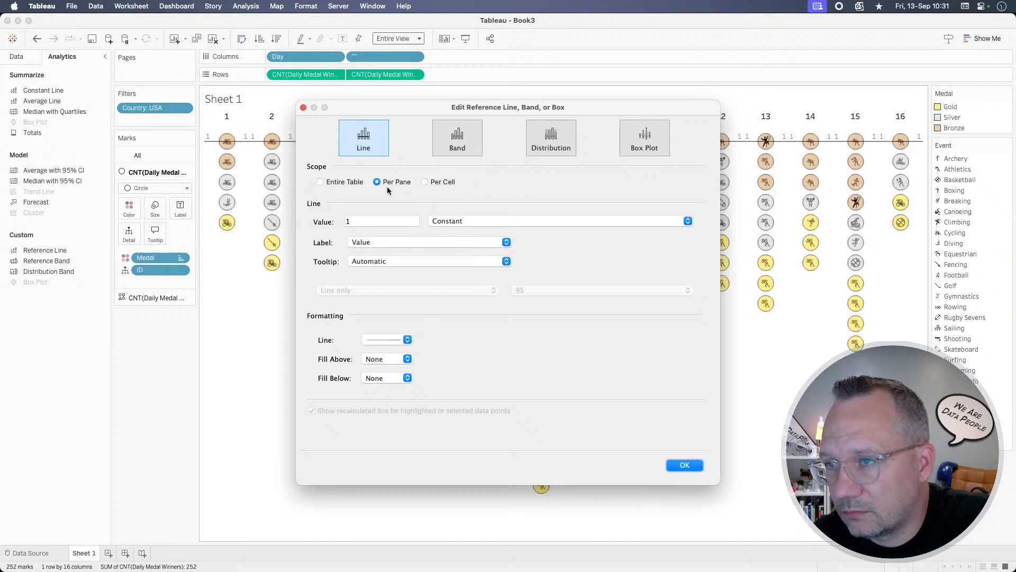
pyautogui.click(449, 221)
pyautogui.click(458, 205)
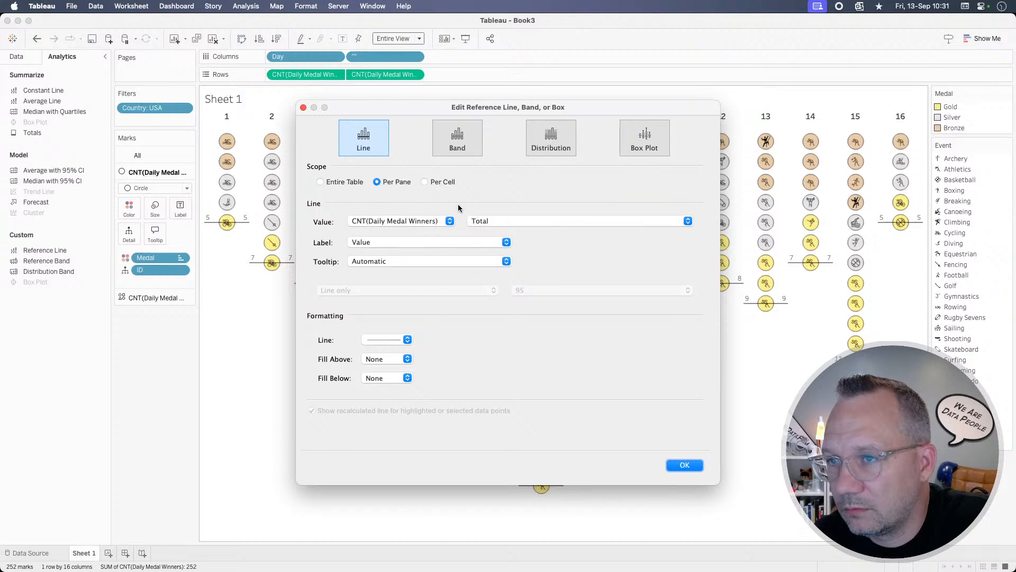
# Step: Try the Total line at entire-table, per-pane and per-cell scope, and remove it from the chart
pyautogui.click(434, 183)
pyautogui.click(391, 180)
pyautogui.click(356, 182)
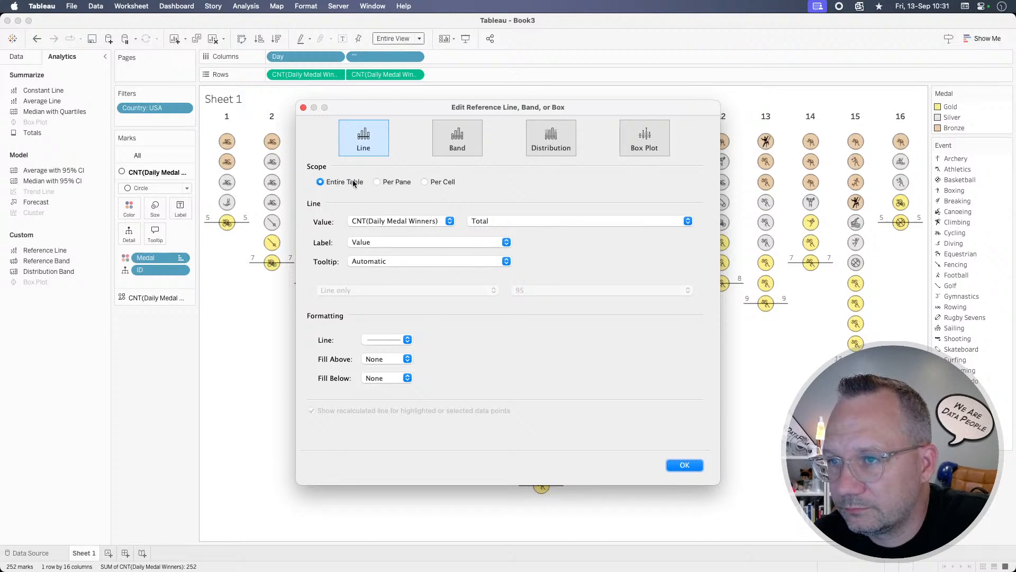
pyautogui.click(490, 242)
pyautogui.click(448, 182)
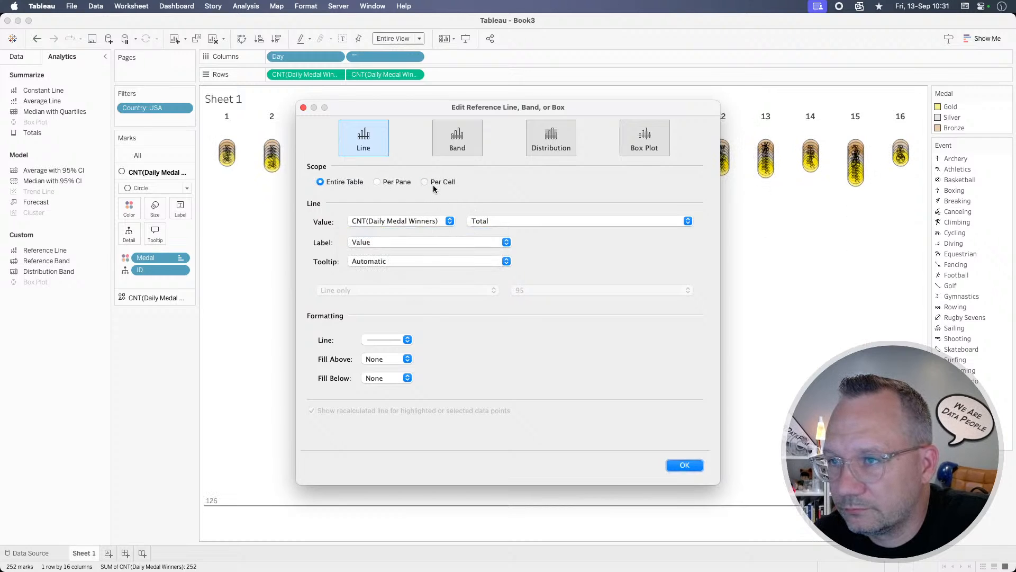
pyautogui.click(425, 182)
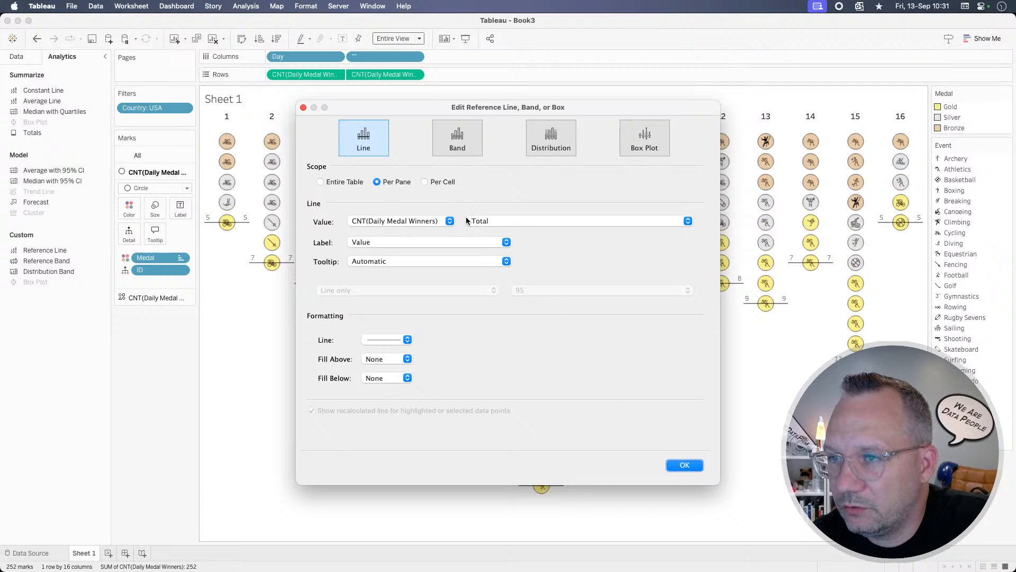
pyautogui.click(303, 108)
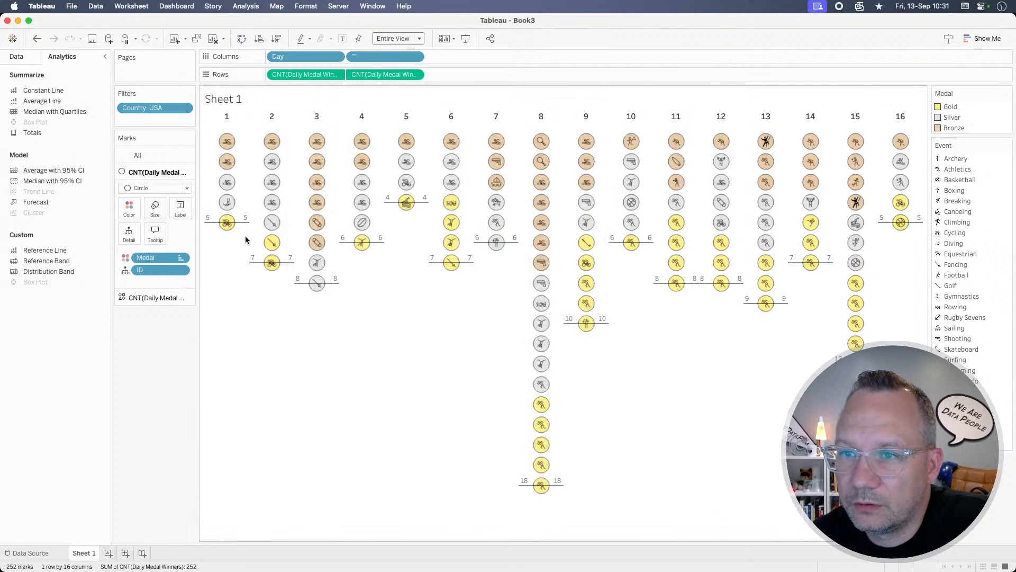
pyautogui.moveTo(248, 222); pyautogui.dragTo(165, 374)
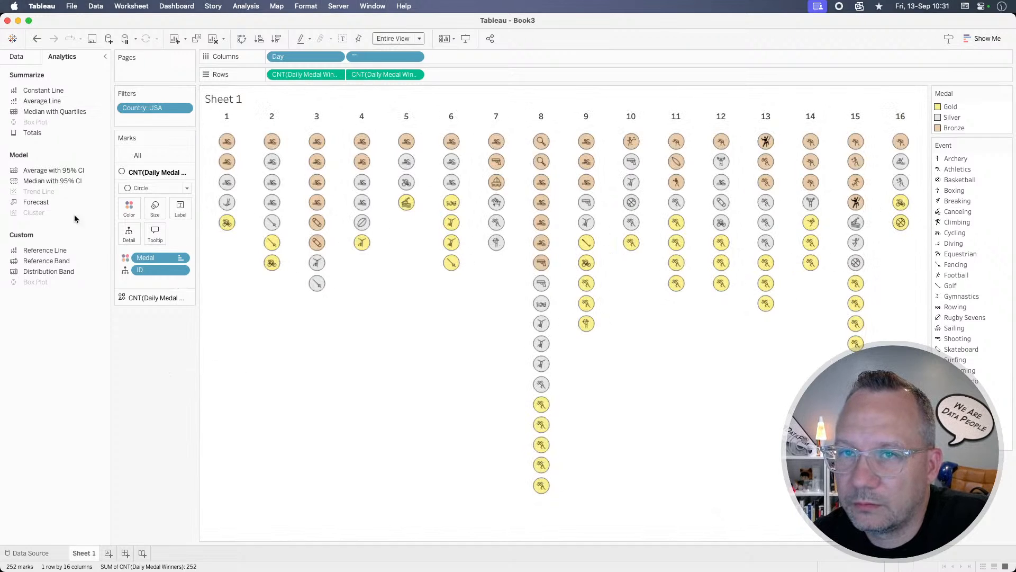
# Step: Edit the Total by Day calculation to return total(count([Daily Medal Winners])) instead of SIZE(), and apply it
pyautogui.click(24, 57)
pyautogui.rightClick(53, 220)
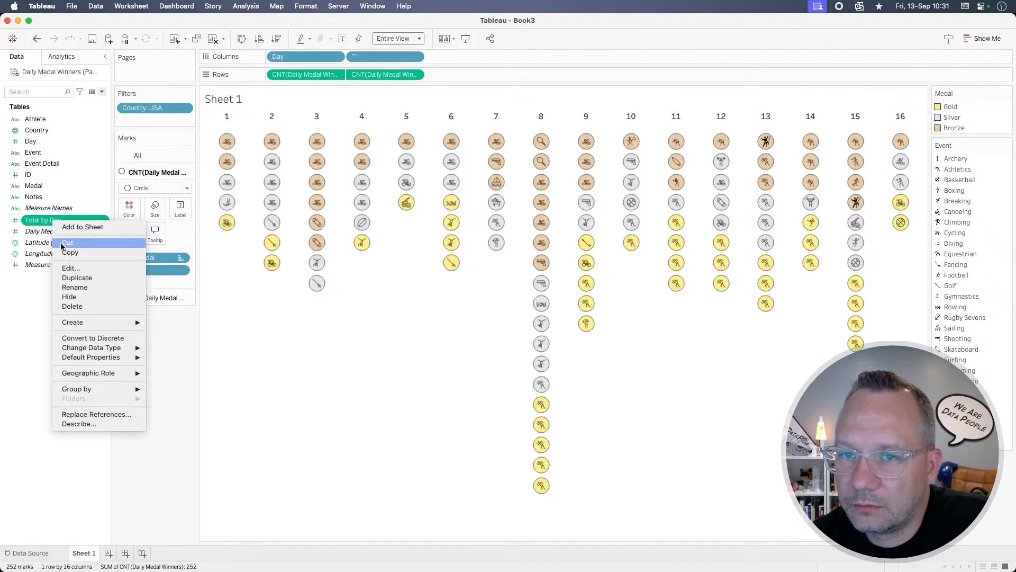
pyautogui.click(71, 269)
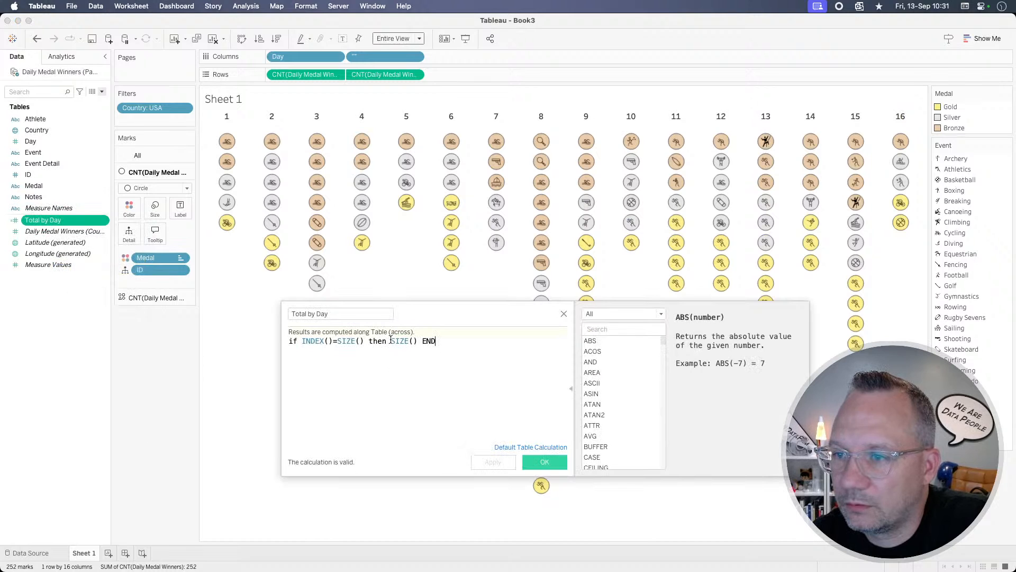
pyautogui.moveTo(390, 341); pyautogui.dragTo(417, 340)
pyautogui.write('total(cou')
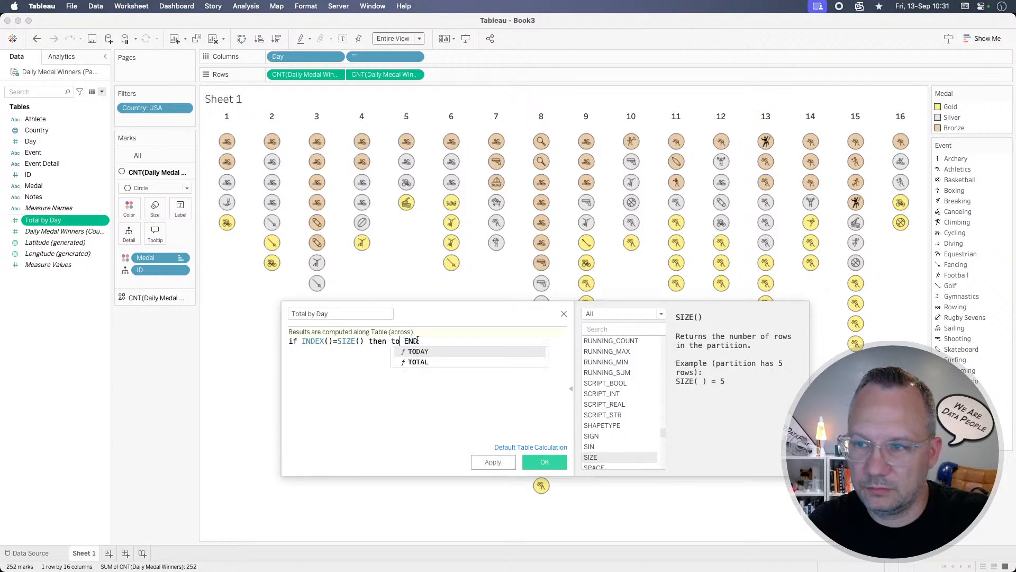
pyautogui.write('ntd')
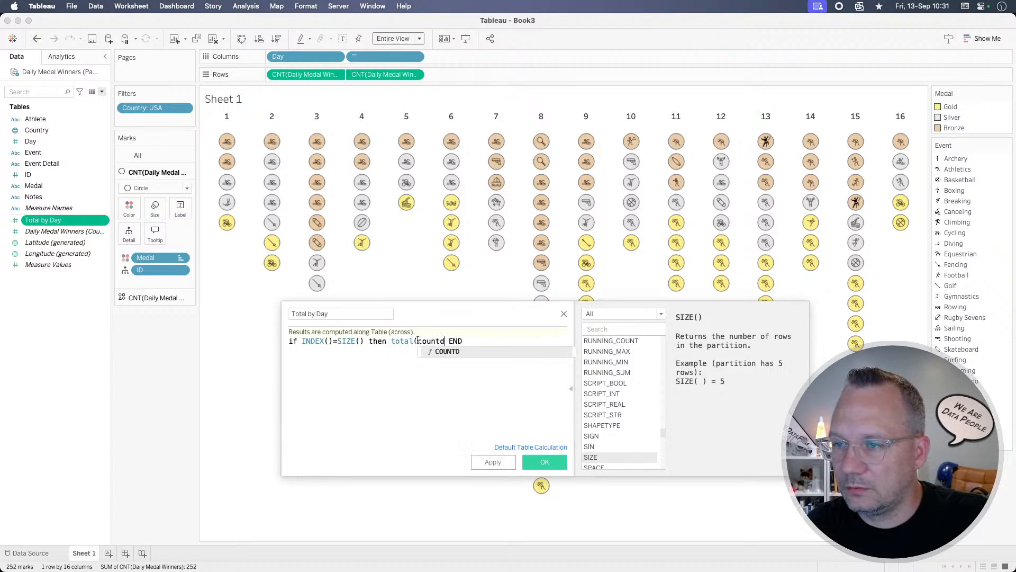
pyautogui.press('BackSpace')
pyautogui.write('(')
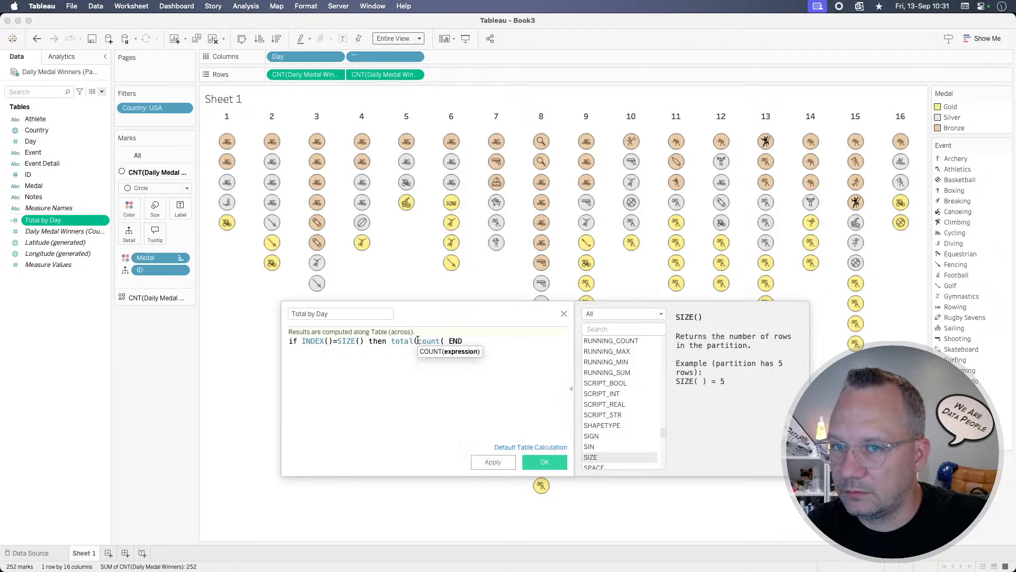
pyautogui.write('dai')
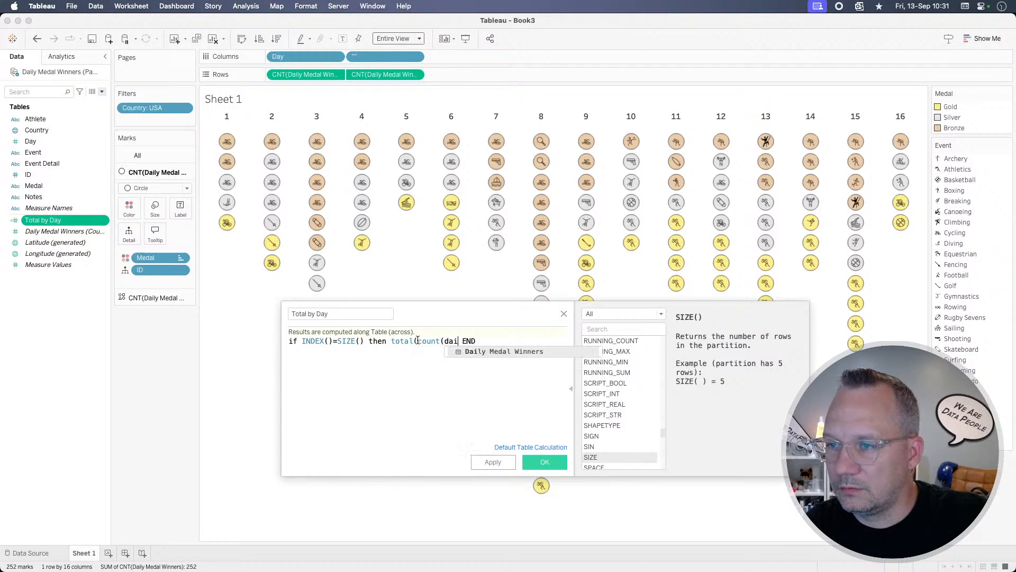
pyautogui.press('Return')
pyautogui.write('))')
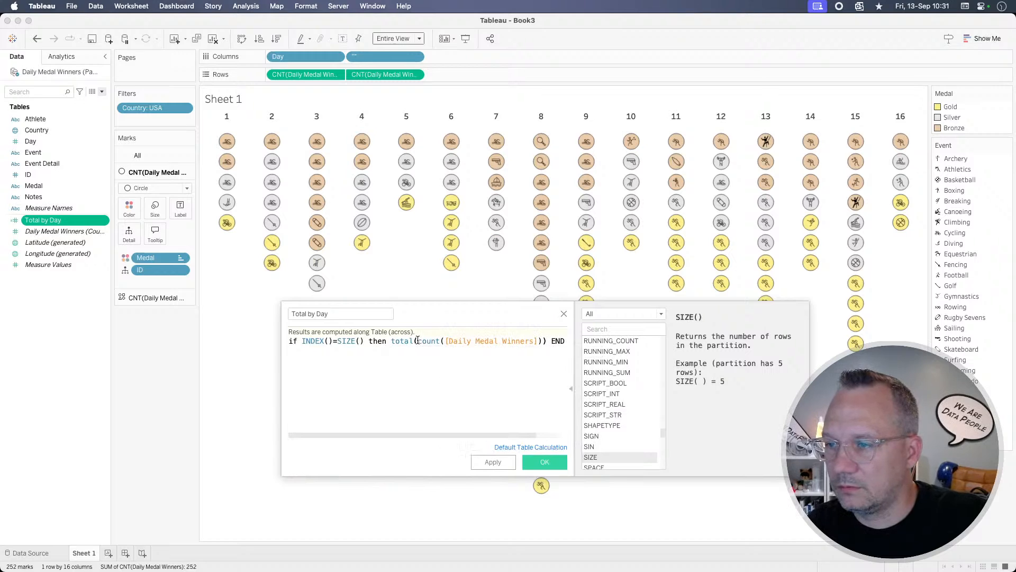
pyautogui.click(492, 470)
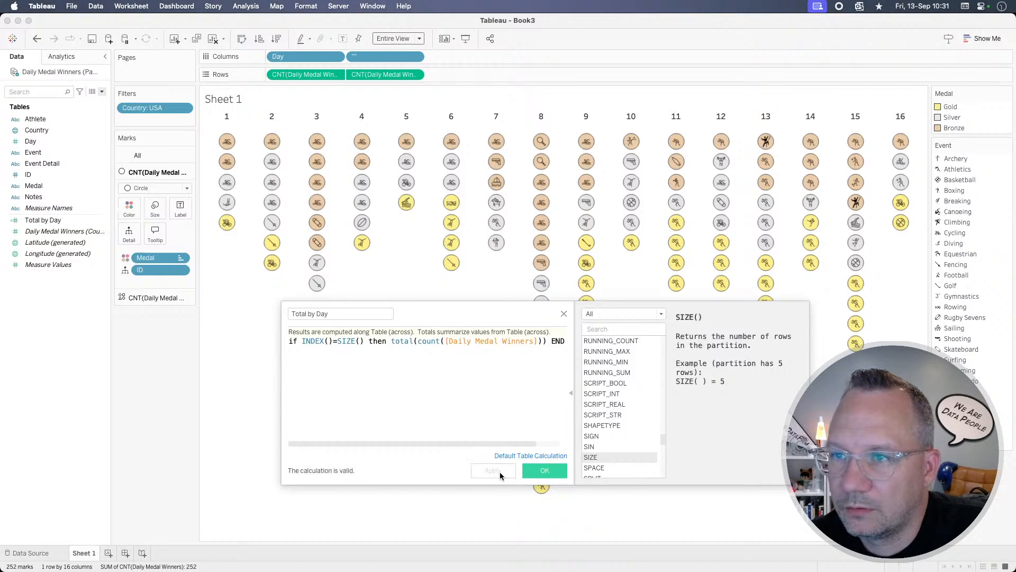
# Step: Label the circle marks with Total by Day, computed using Pane (across)
pyautogui.moveTo(43, 219); pyautogui.dragTo(174, 208)
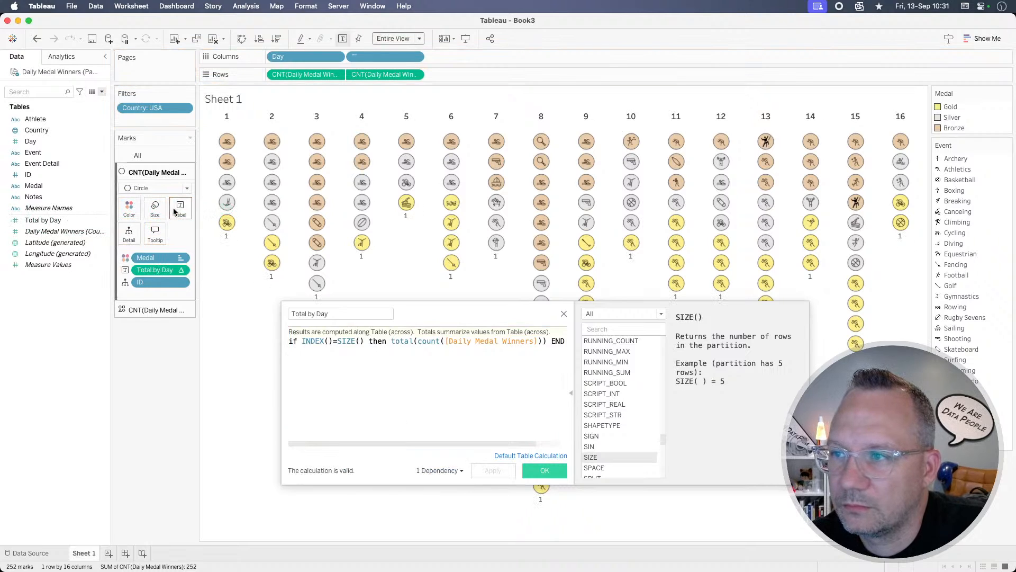
pyautogui.click(180, 270)
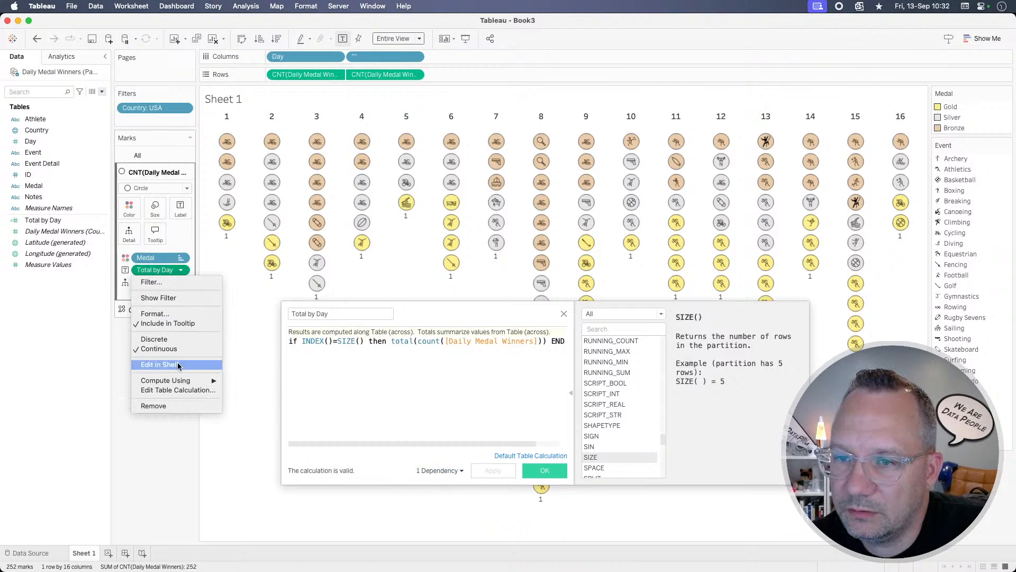
pyautogui.moveTo(178, 380)
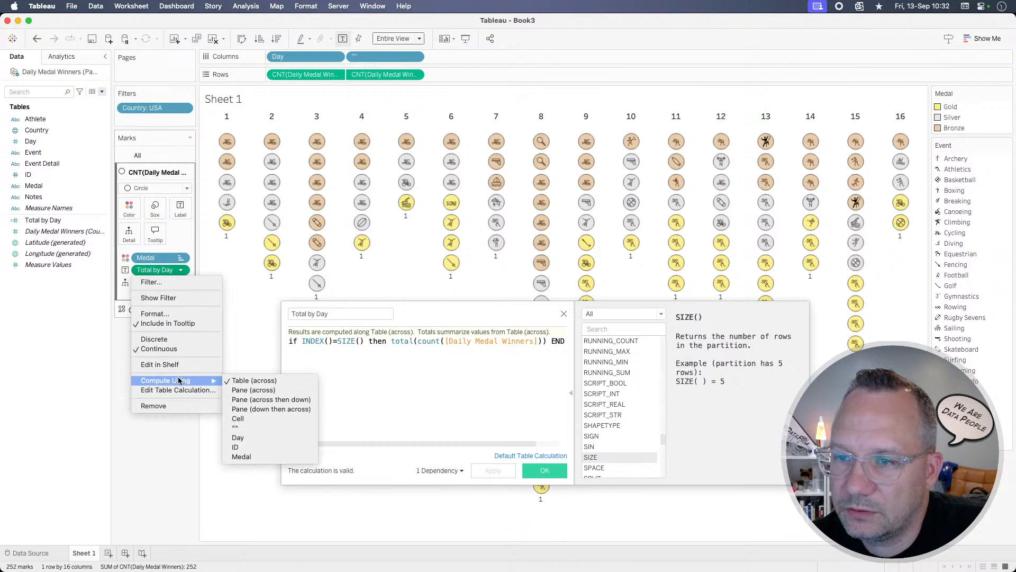
pyautogui.click(255, 390)
# Step: Set the Total by Day table calculation to specific dimensions, with only Day, ID and Medal included
pyautogui.click(181, 270)
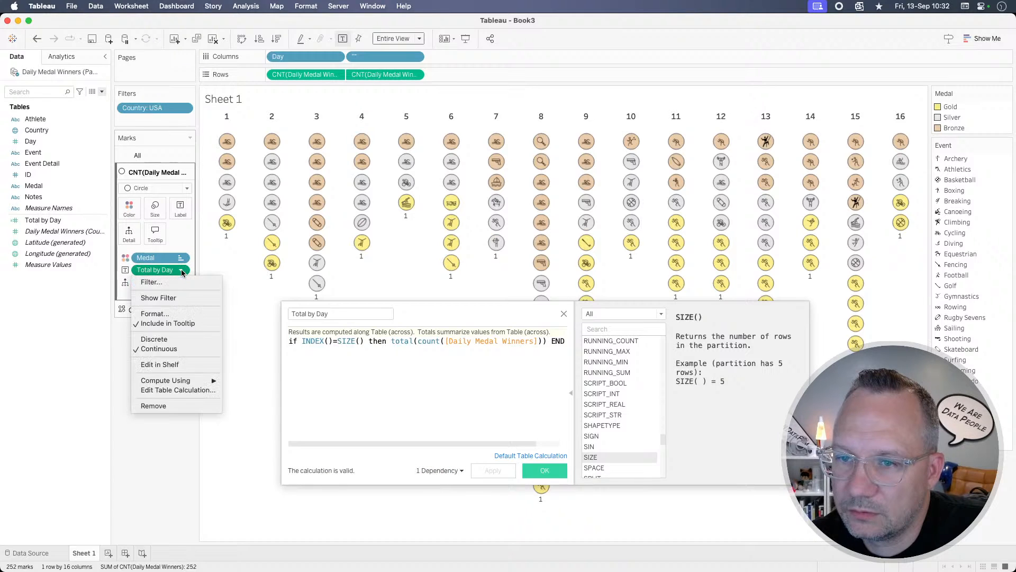
pyautogui.click(178, 390)
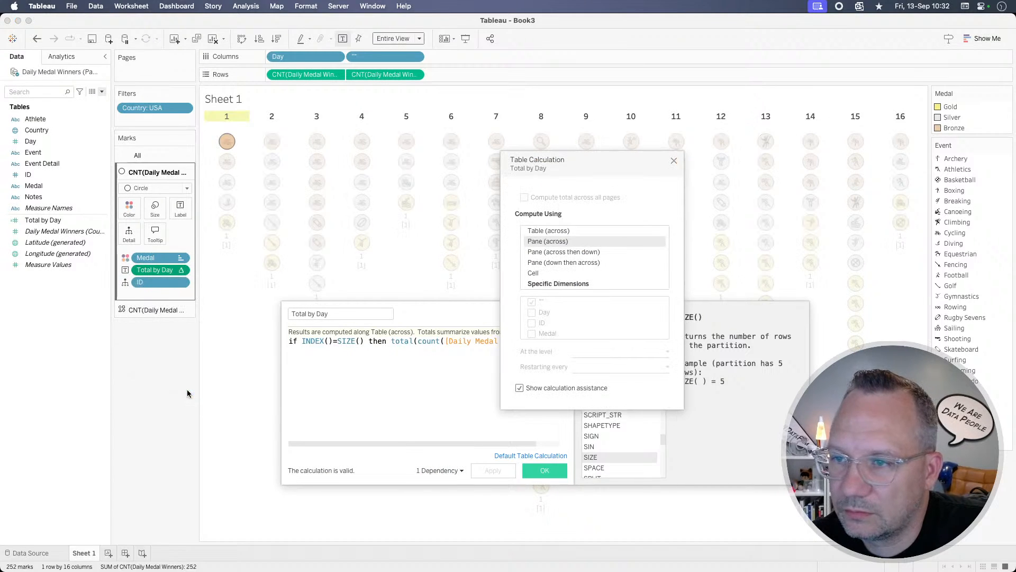
pyautogui.click(556, 283)
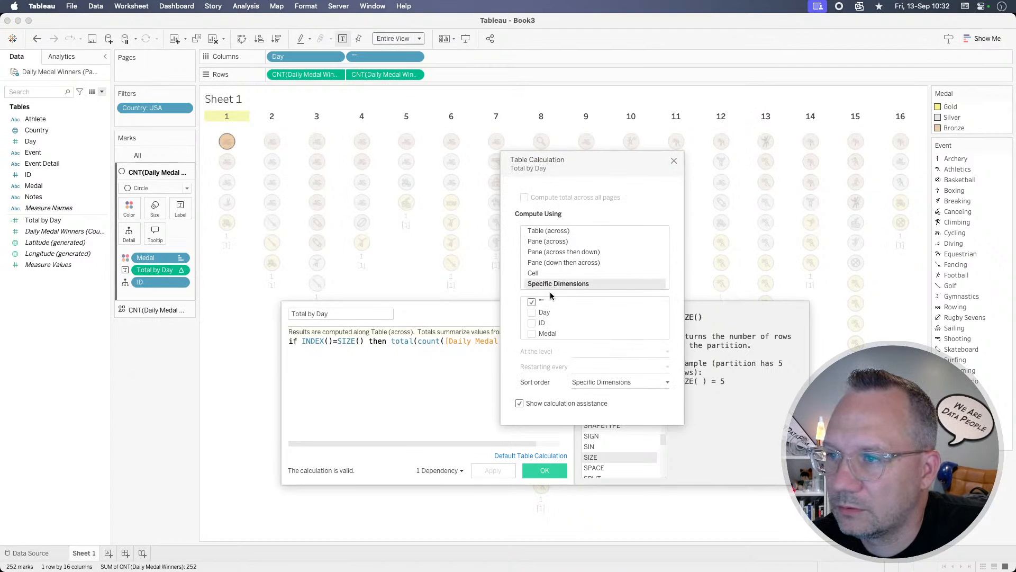
pyautogui.click(532, 302)
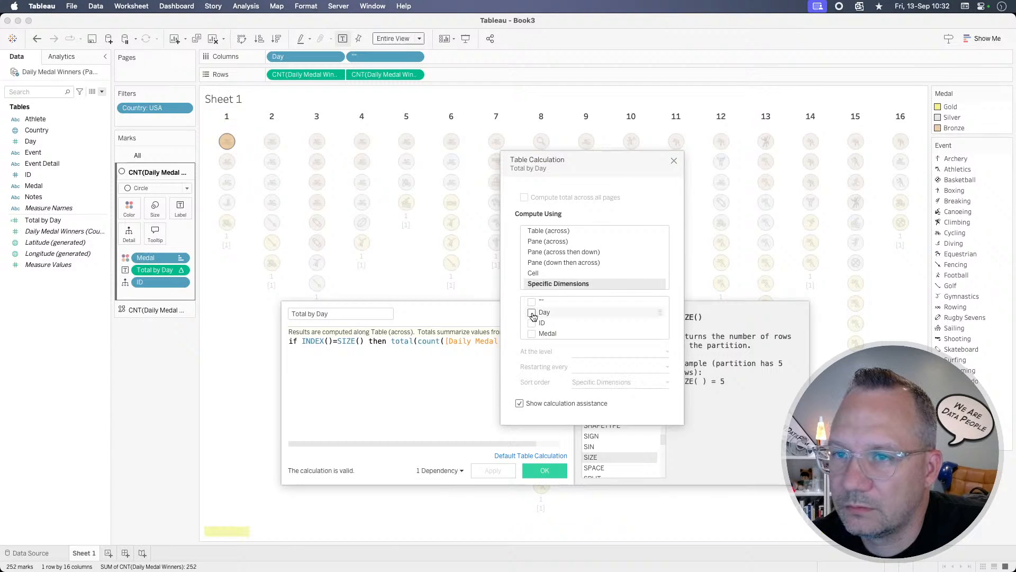
pyautogui.click(532, 312)
pyautogui.click(532, 324)
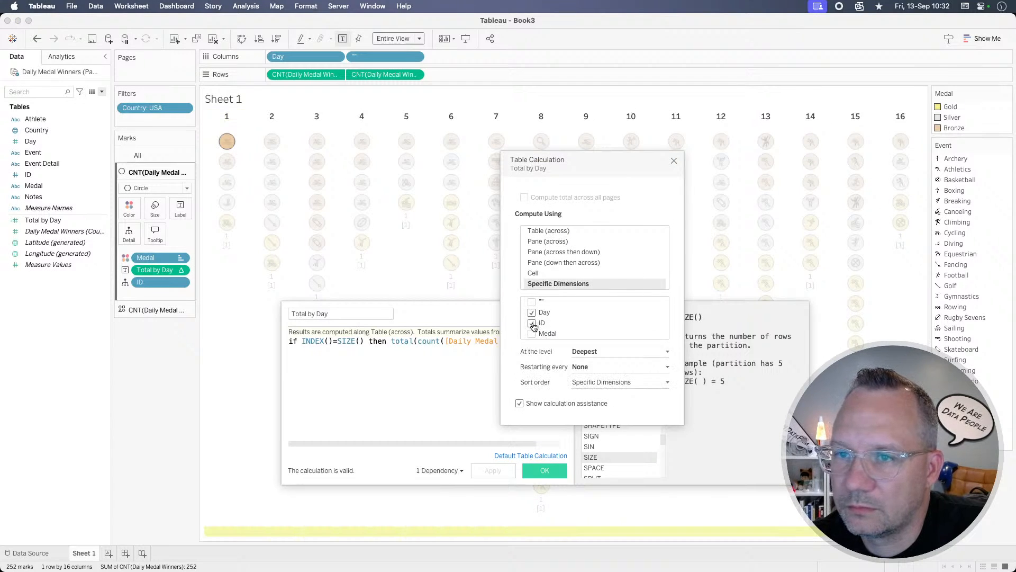
pyautogui.click(532, 334)
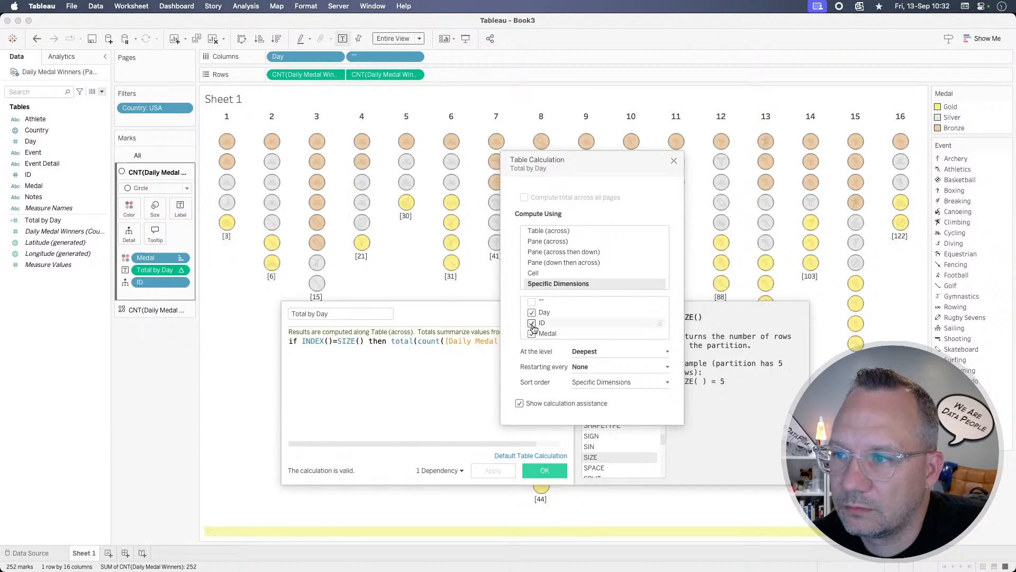
# Step: Try restarting the Total by Day calculation every Day and custom-sorting it by descending count of ID, and return to the specific dimensions sort
pyautogui.click(594, 368)
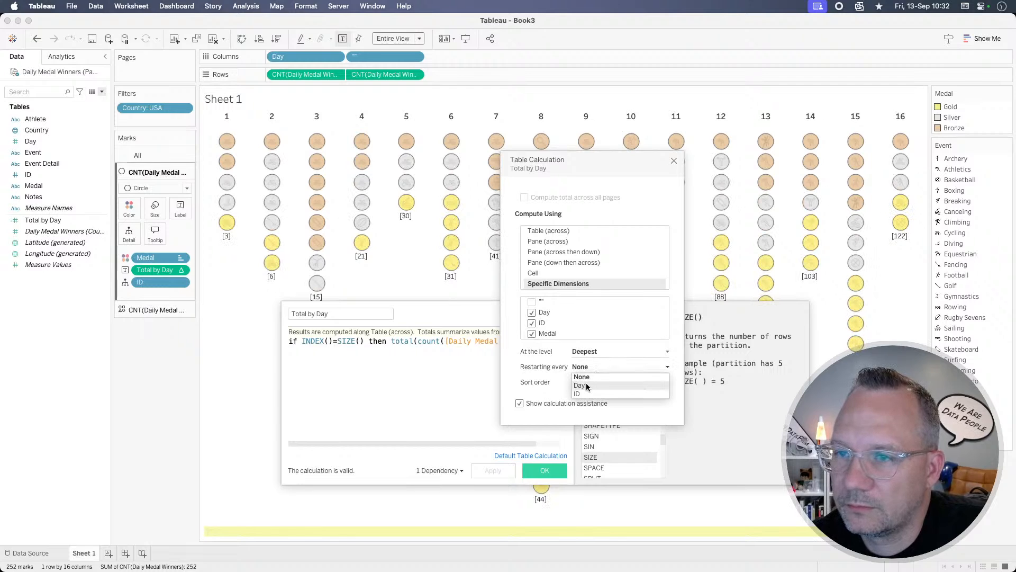
pyautogui.click(585, 384)
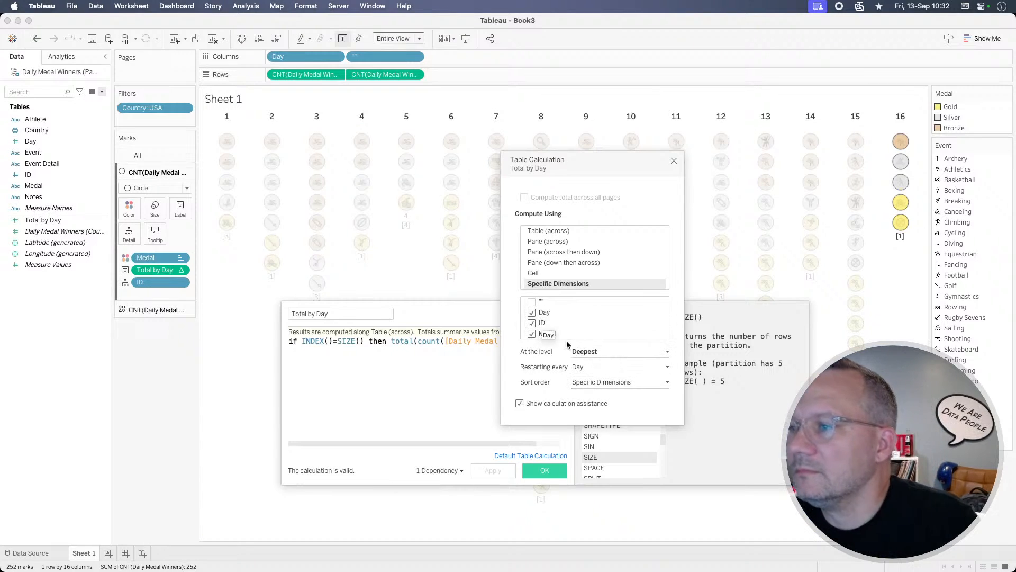
pyautogui.click(590, 382)
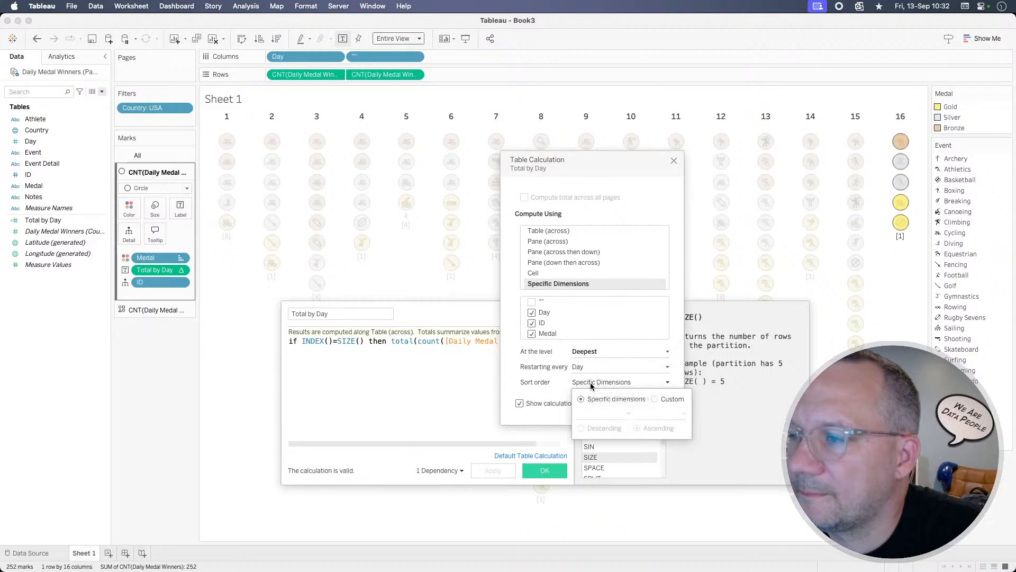
pyautogui.click(655, 399)
pyautogui.click(614, 413)
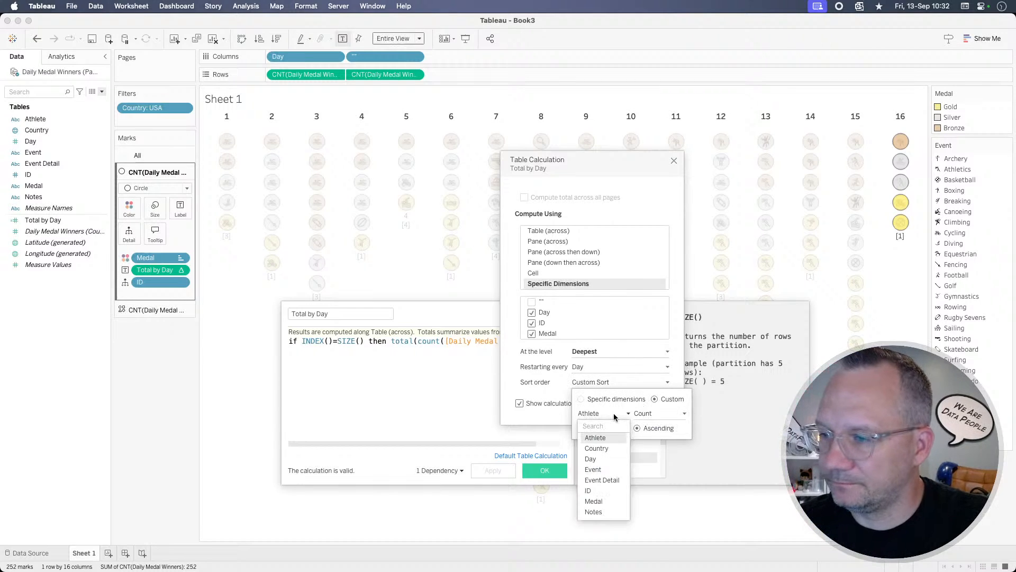
pyautogui.click(597, 490)
pyautogui.click(611, 431)
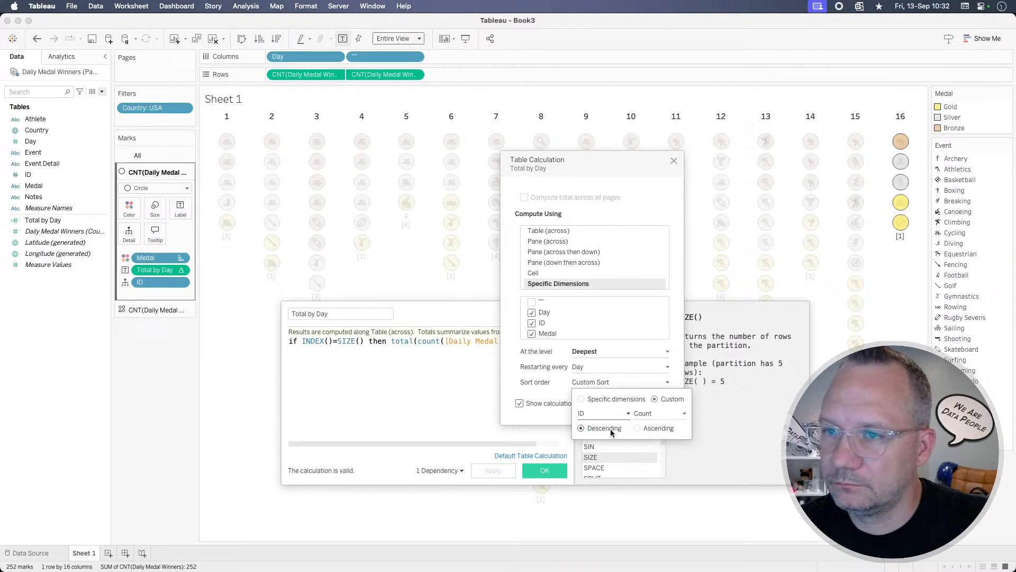
pyautogui.click(582, 399)
pyautogui.click(543, 392)
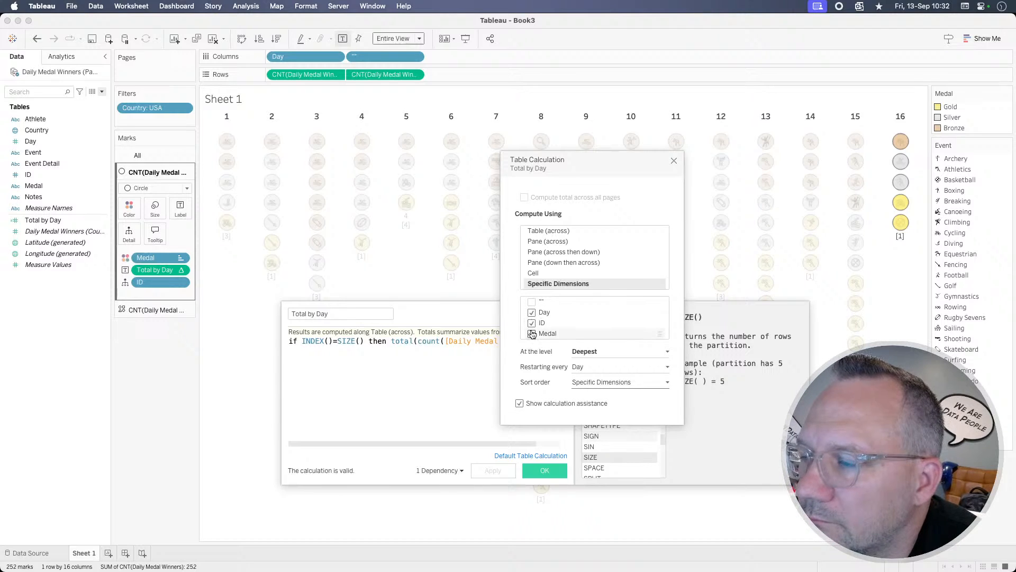
# Step: Exclude Day from the Total by Day specific dimensions, include the blank "" dimension, and inspect the column labels beside the formula
pyautogui.click(531, 313)
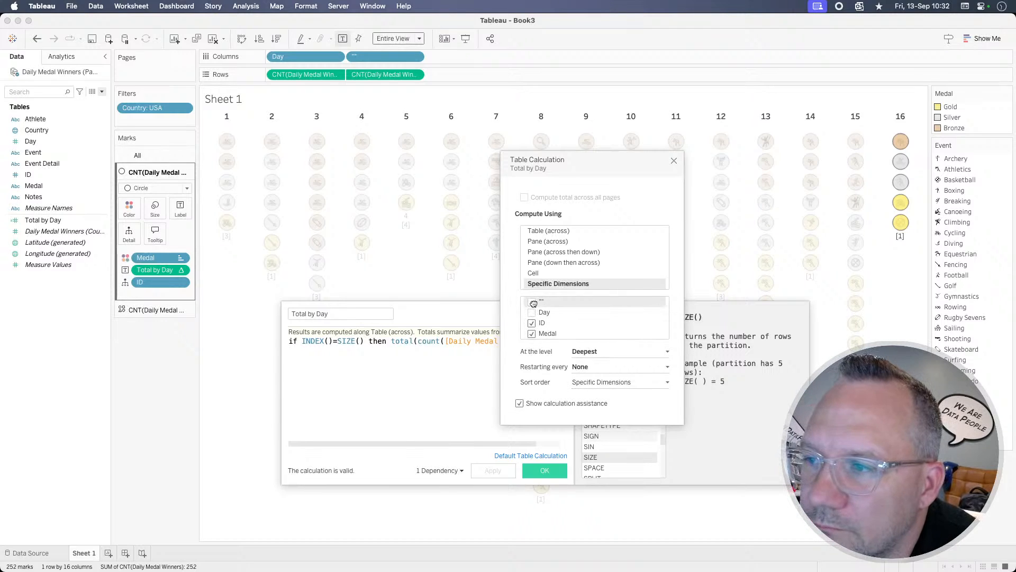
pyautogui.click(532, 302)
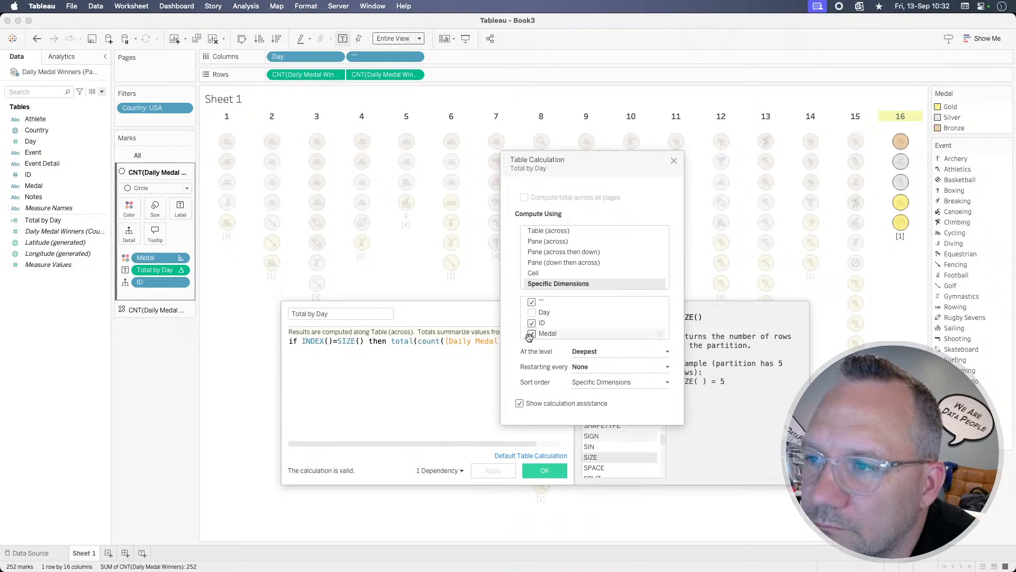
pyautogui.moveTo(595, 169); pyautogui.dragTo(793, 145)
pyautogui.moveTo(482, 321); pyautogui.dragTo(508, 360)
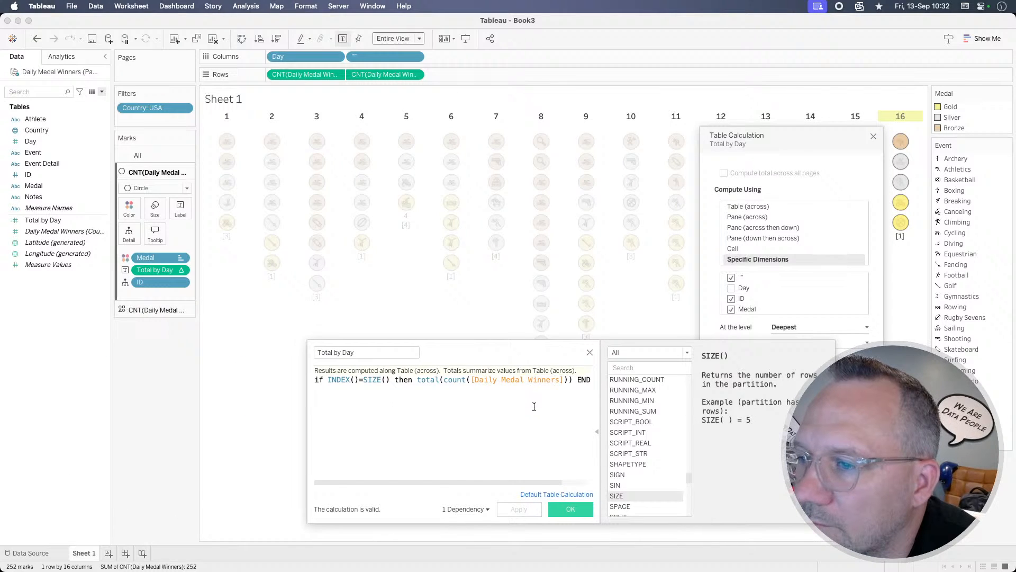
pyautogui.click(504, 401)
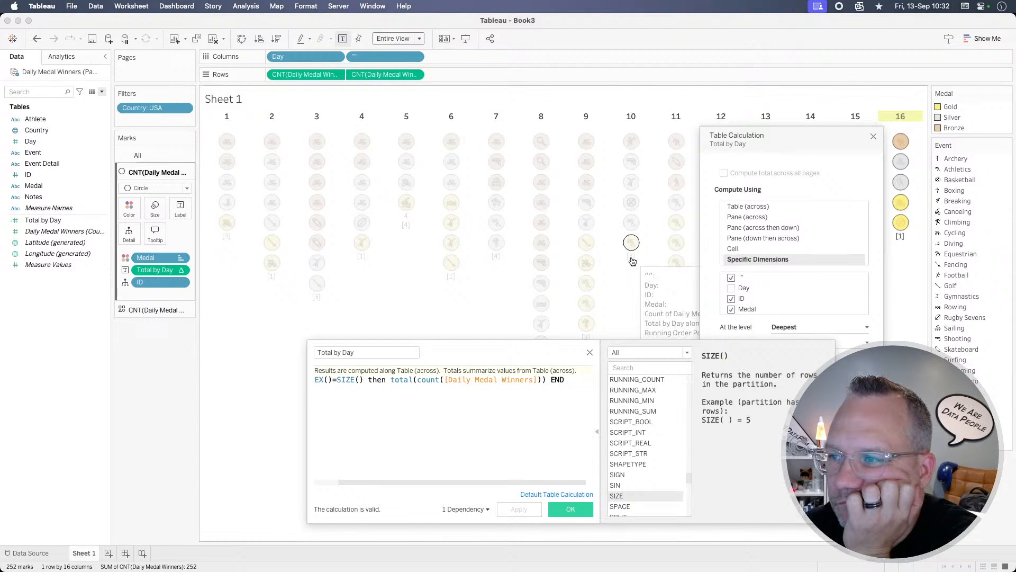
pyautogui.moveTo(277, 258)
pyautogui.moveTo(227, 228)
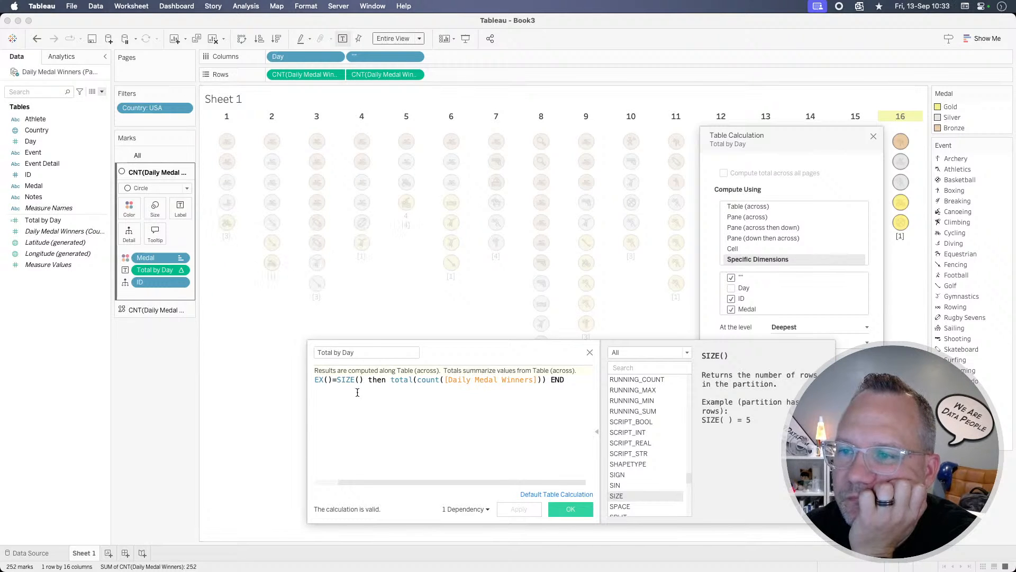
# Step: Reduce the Total by Day formula to total(count([Daily Medal Winners])) by removing the IF condition and END, and save it
pyautogui.moveTo(388, 381); pyautogui.dragTo(316, 382)
pyautogui.press('BackSpace')
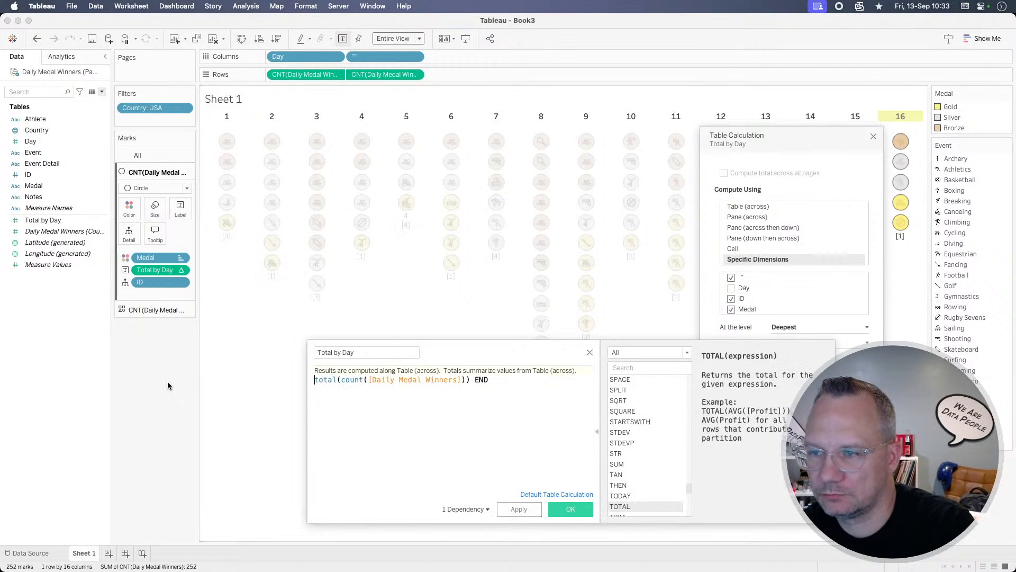
pyautogui.press('BackSpace')
pyautogui.press('BackSpace')
pyautogui.press('BackSpace')
pyautogui.press('BackSpace')
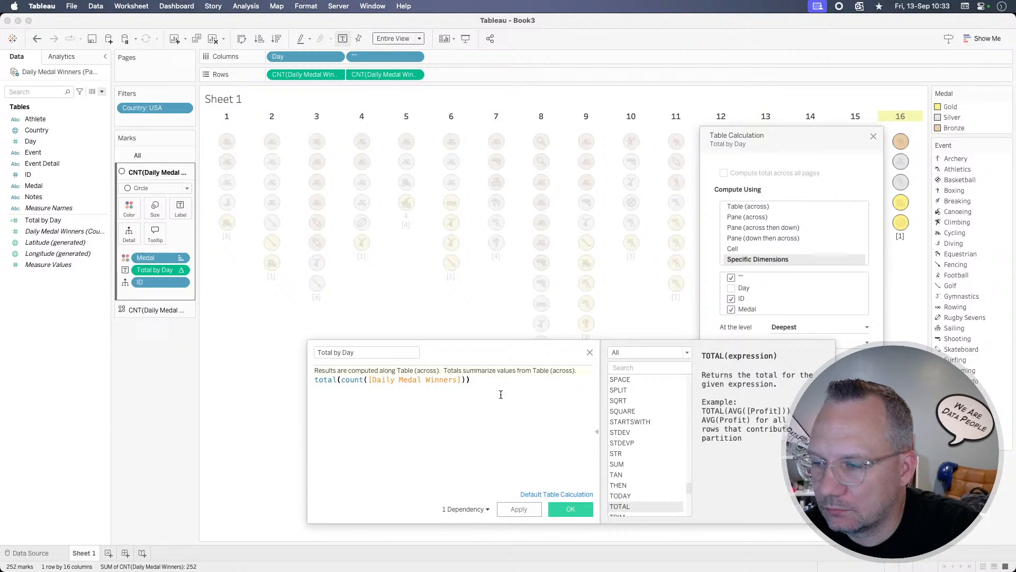
pyautogui.click(519, 511)
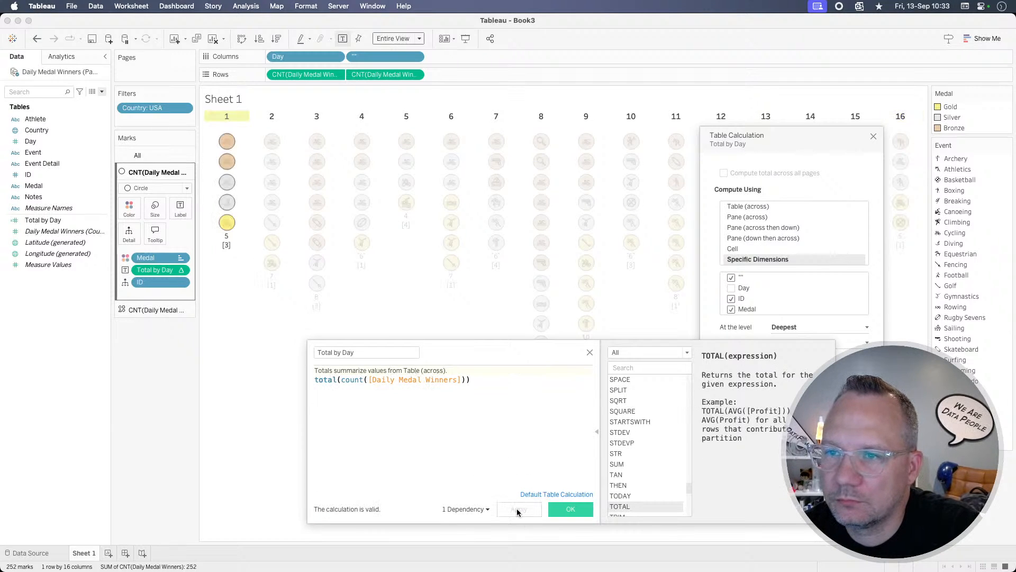
pyautogui.click(572, 509)
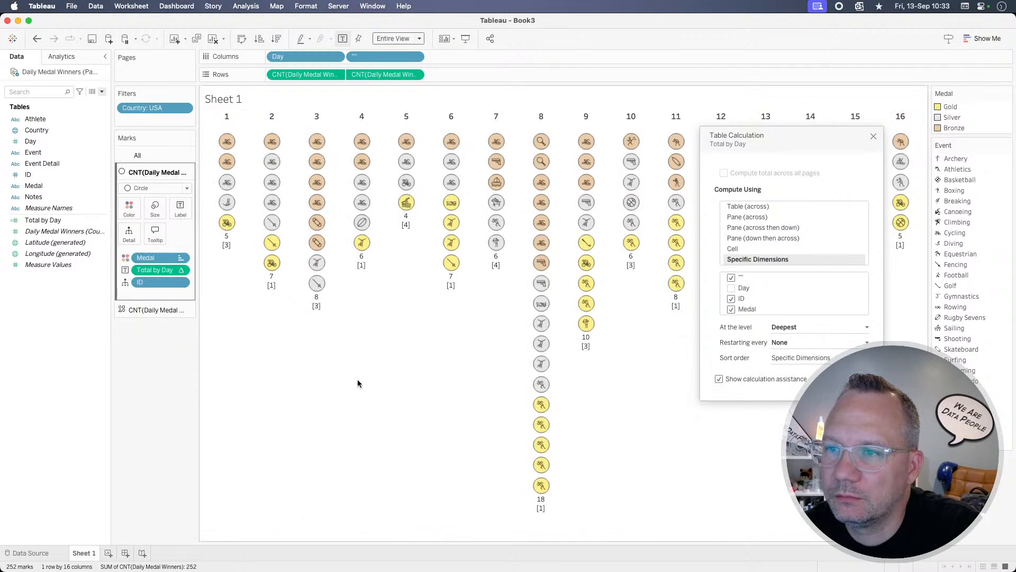
pyautogui.click(874, 137)
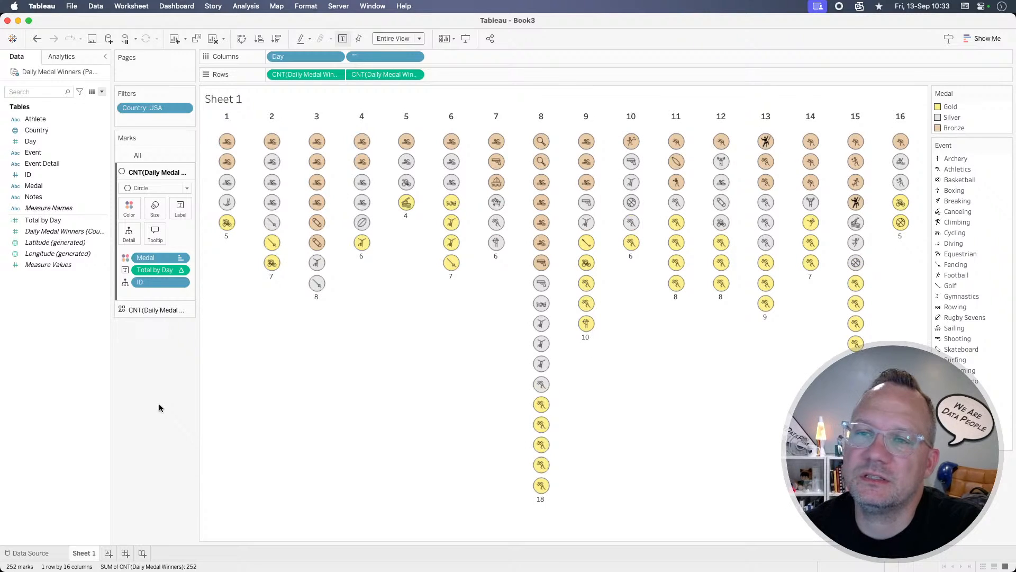
# Step: Reopen the Total by Day calculation to review its TOTAL and COUNT expression, and close it without editing
pyautogui.moveTo(223, 140)
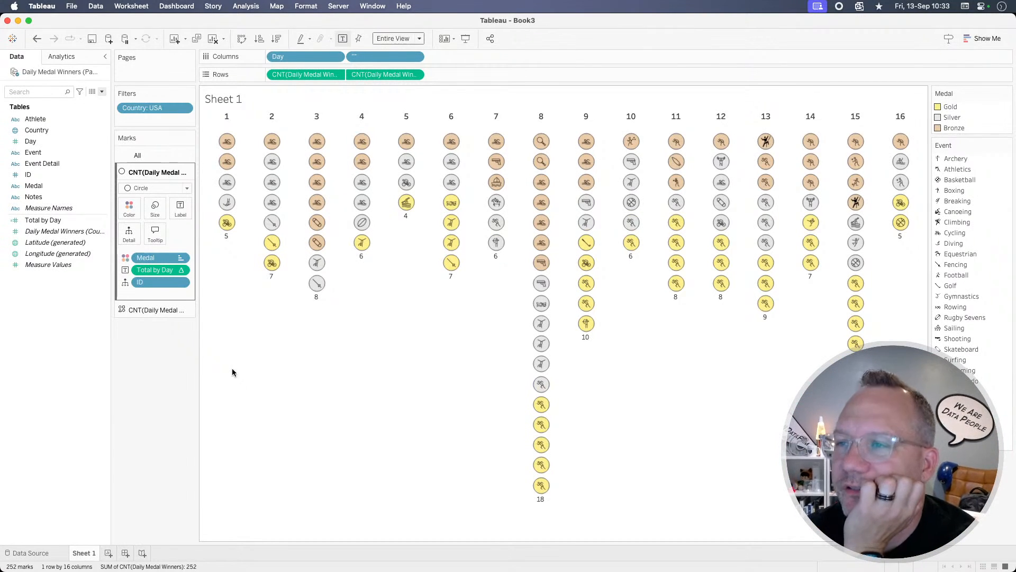
pyautogui.rightClick(67, 220)
pyautogui.click(83, 264)
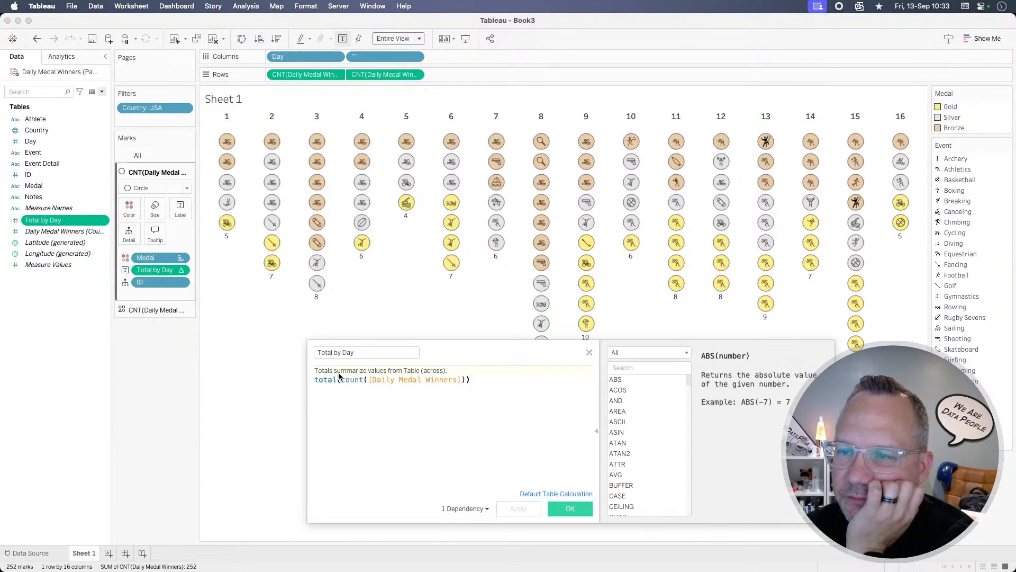
pyautogui.click(338, 378)
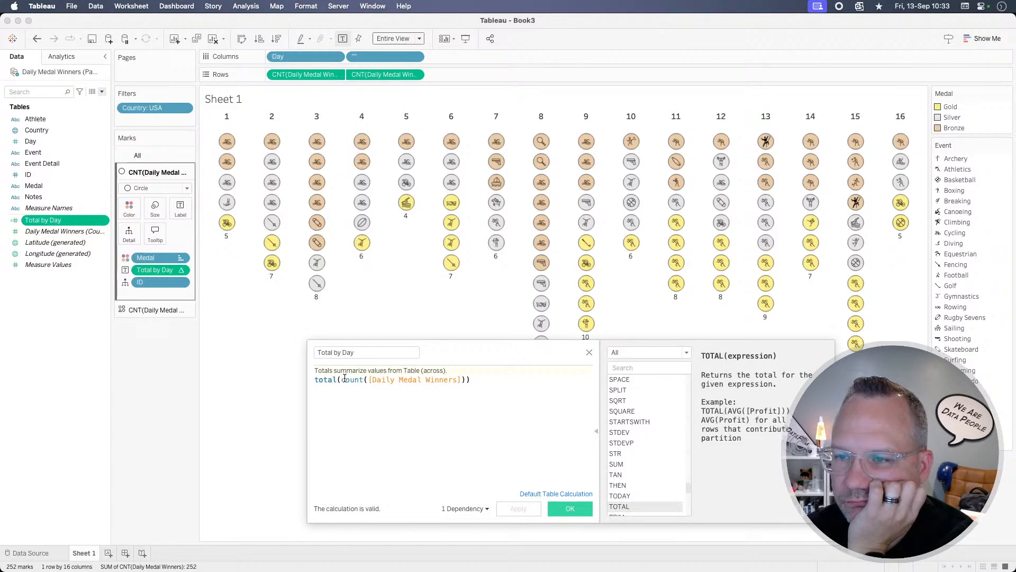
pyautogui.moveTo(343, 379); pyautogui.dragTo(430, 378)
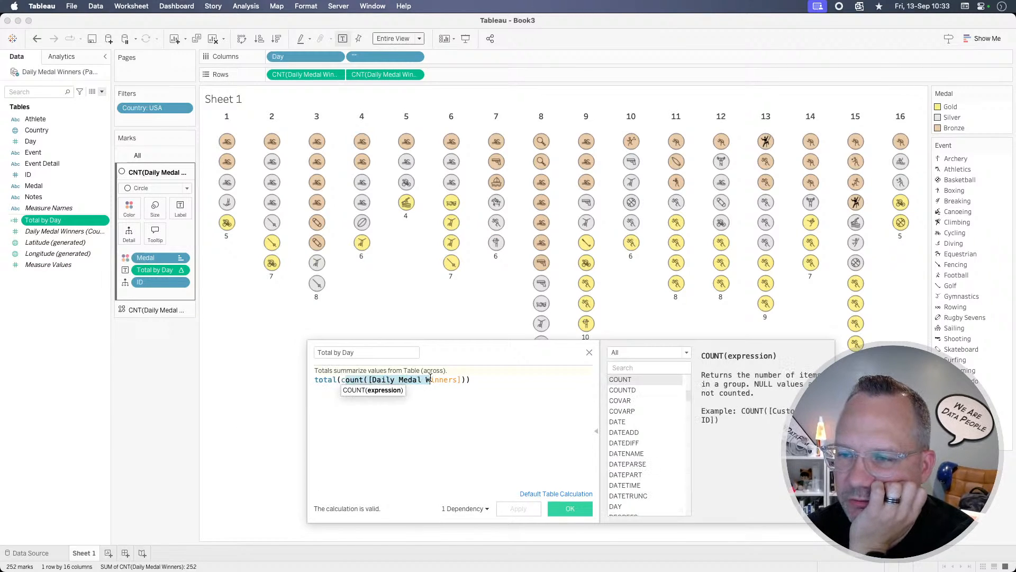
pyautogui.click(589, 352)
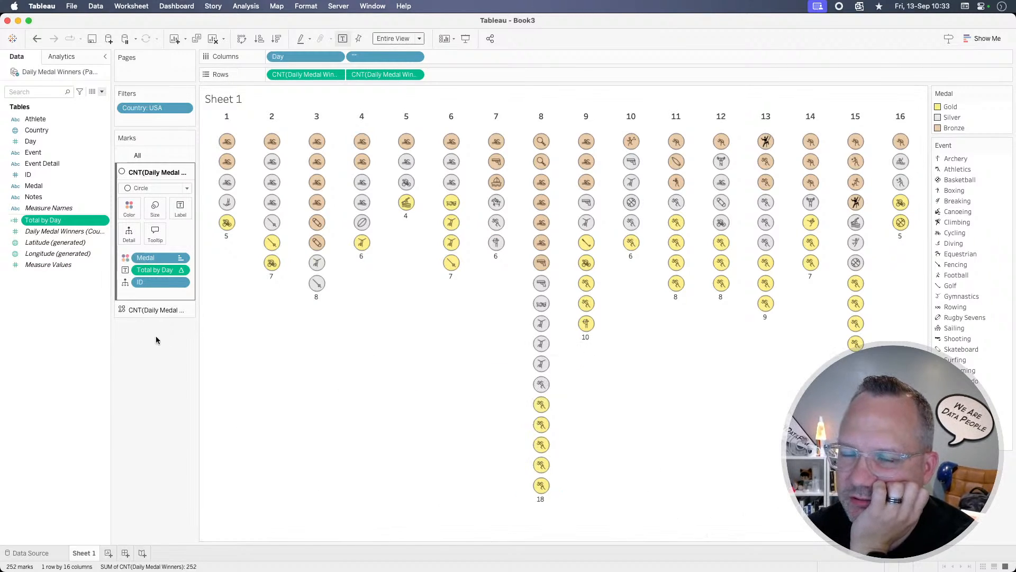
# Step: Compute the Total by Day table calculation using Pane (down then across)
pyautogui.click(181, 270)
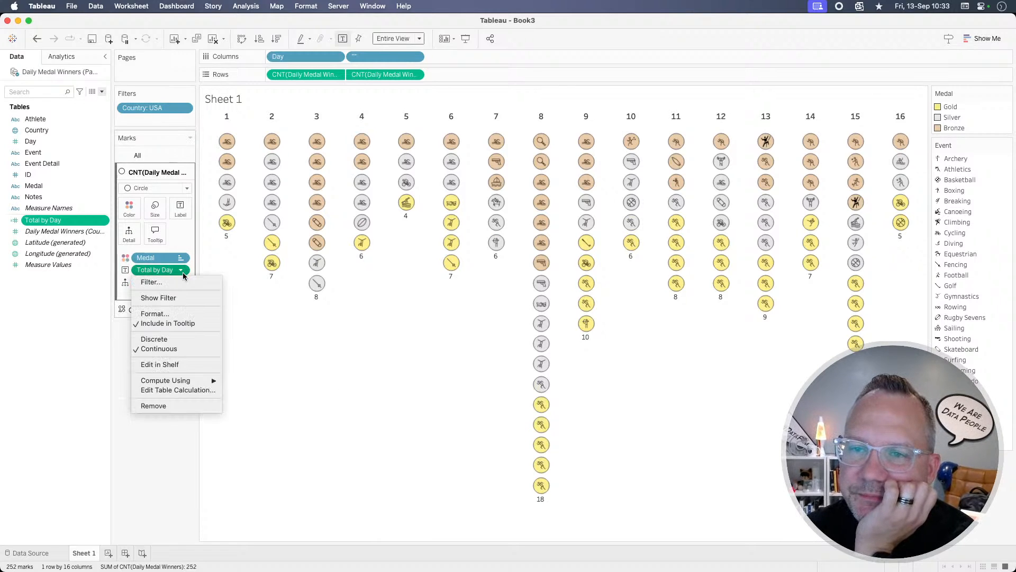
pyautogui.click(180, 390)
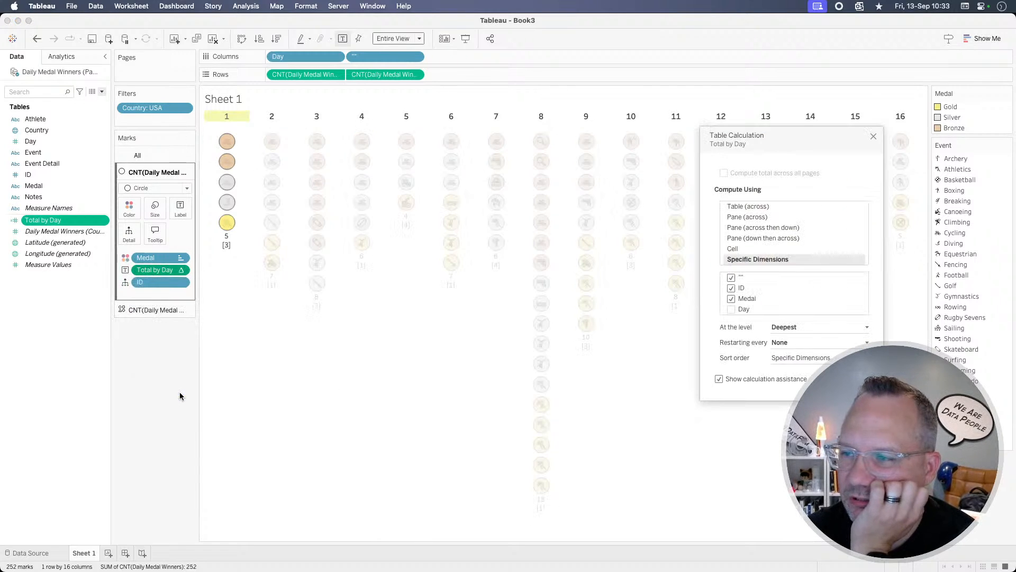
pyautogui.click(763, 238)
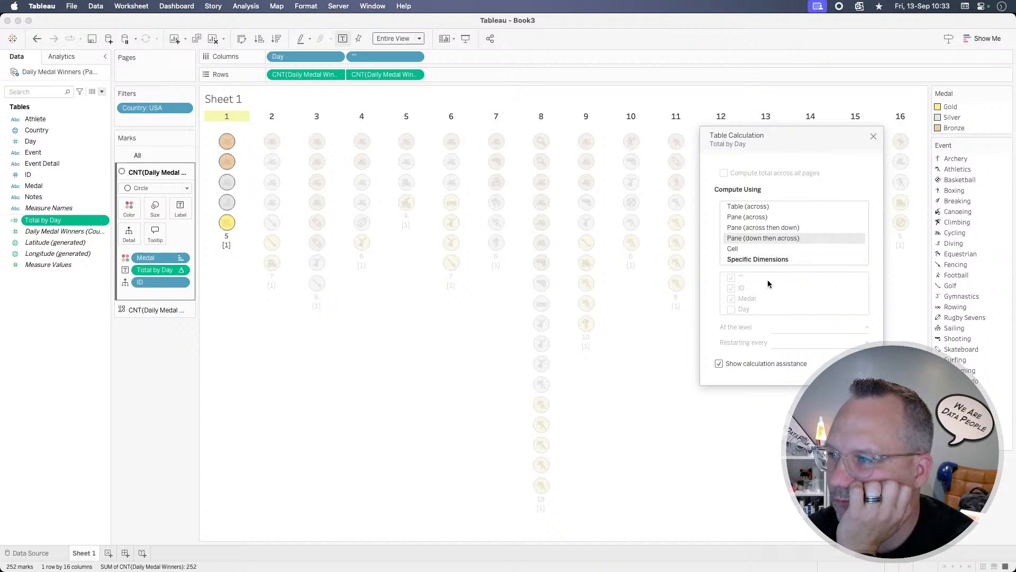
pyautogui.click(874, 136)
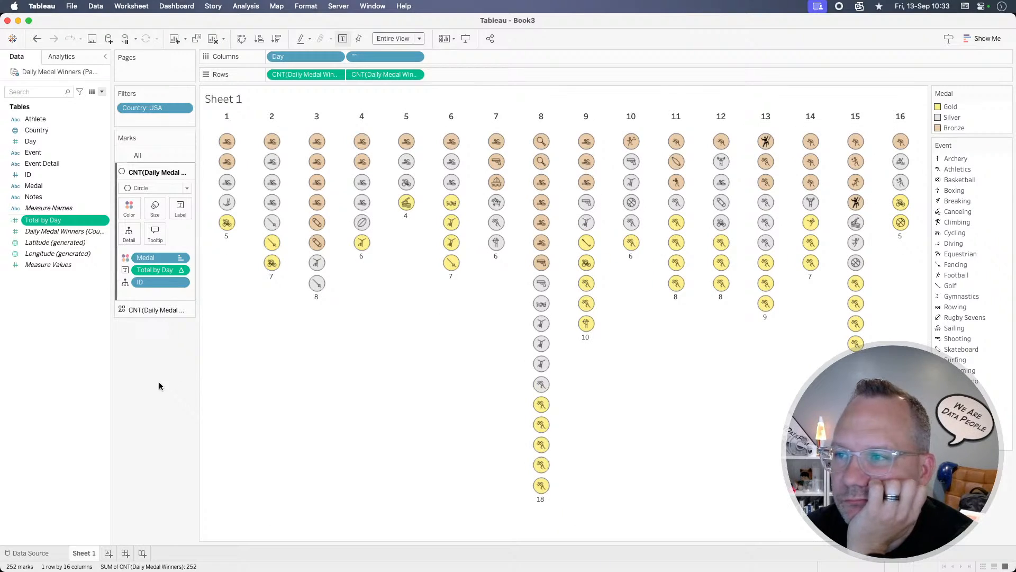
# Step: Format the circle mark labels in bold at font size 11
pyautogui.click(180, 211)
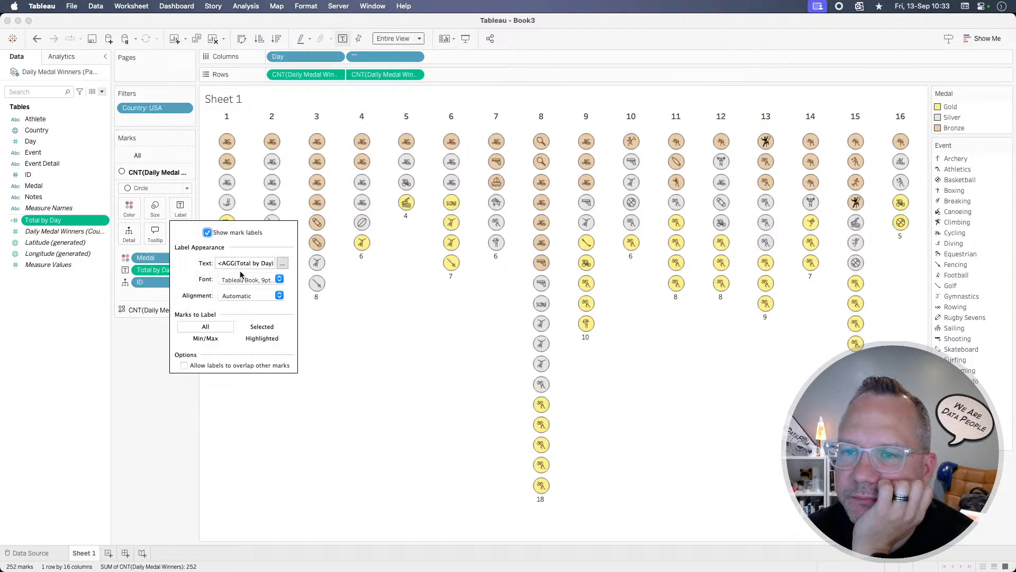
pyautogui.click(246, 279)
pyautogui.click(238, 316)
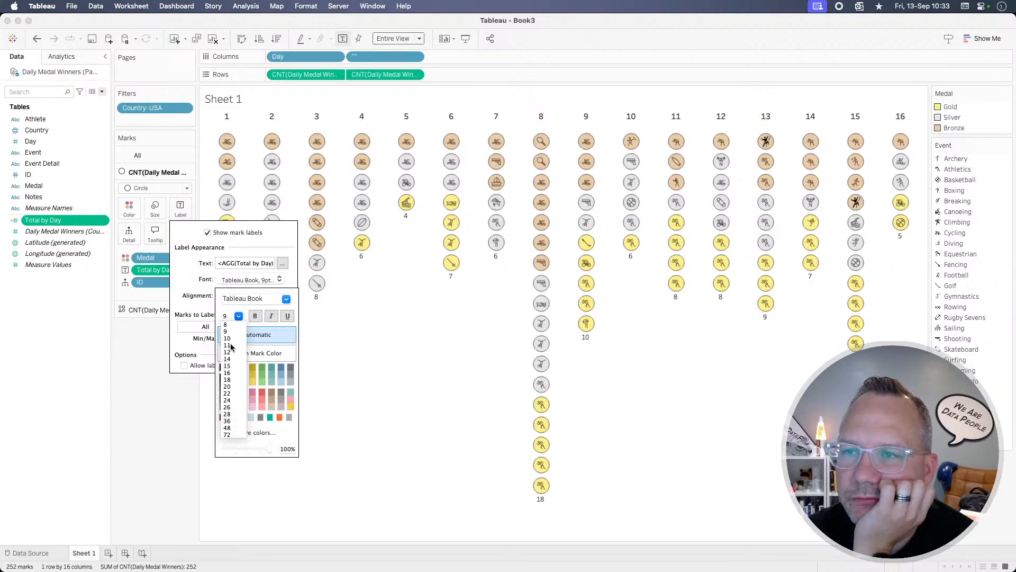
pyautogui.click(228, 345)
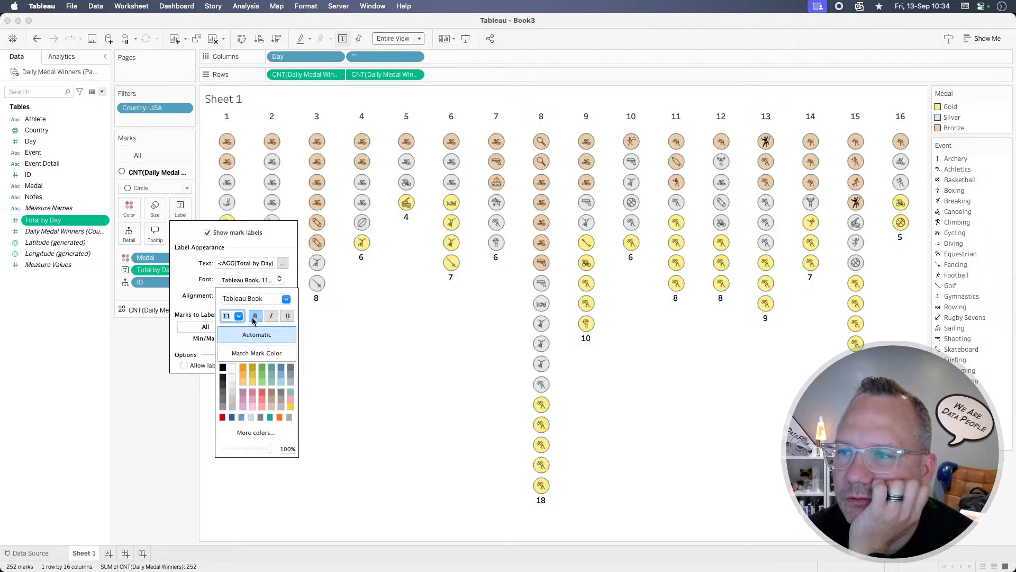
pyautogui.click(411, 371)
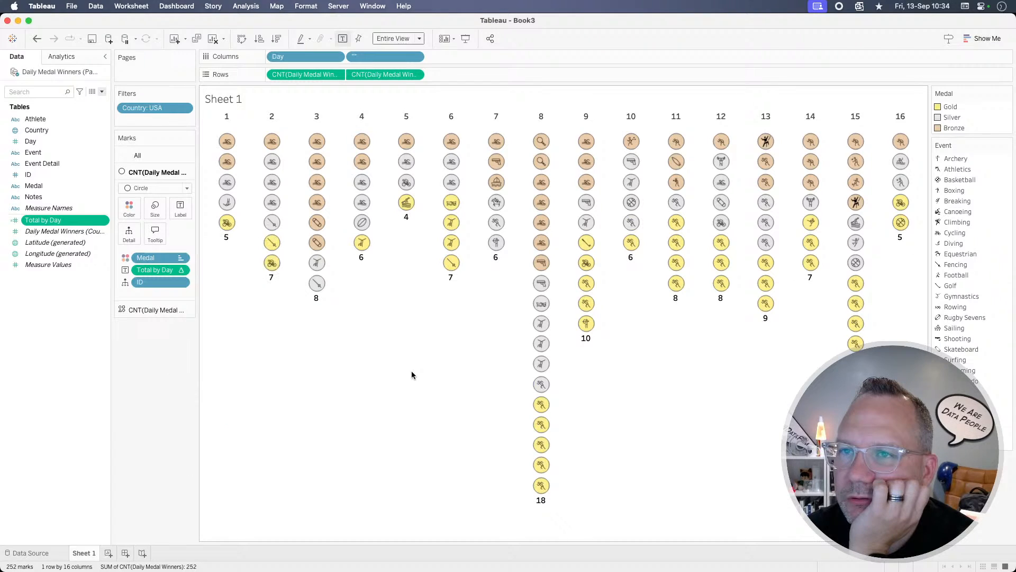
# Step: Format the Day column headers with a gray font colour
pyautogui.click(221, 115)
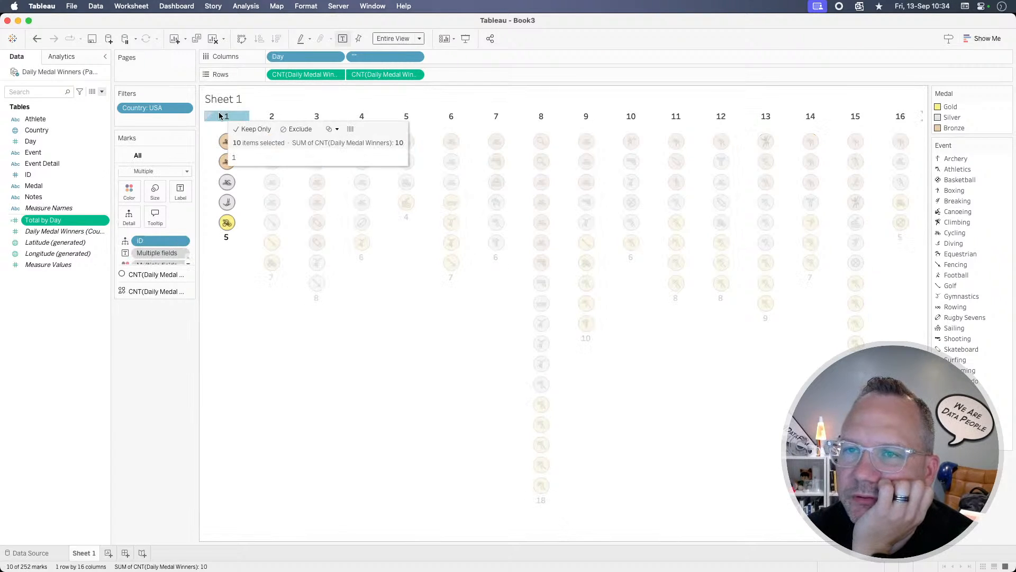
pyautogui.rightClick(218, 115)
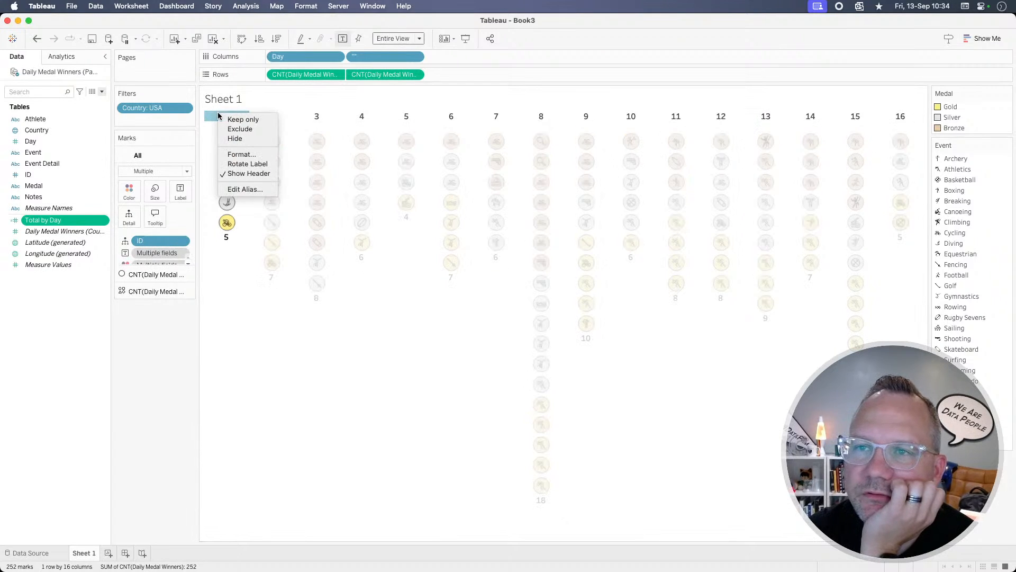
pyautogui.click(241, 154)
pyautogui.click(77, 124)
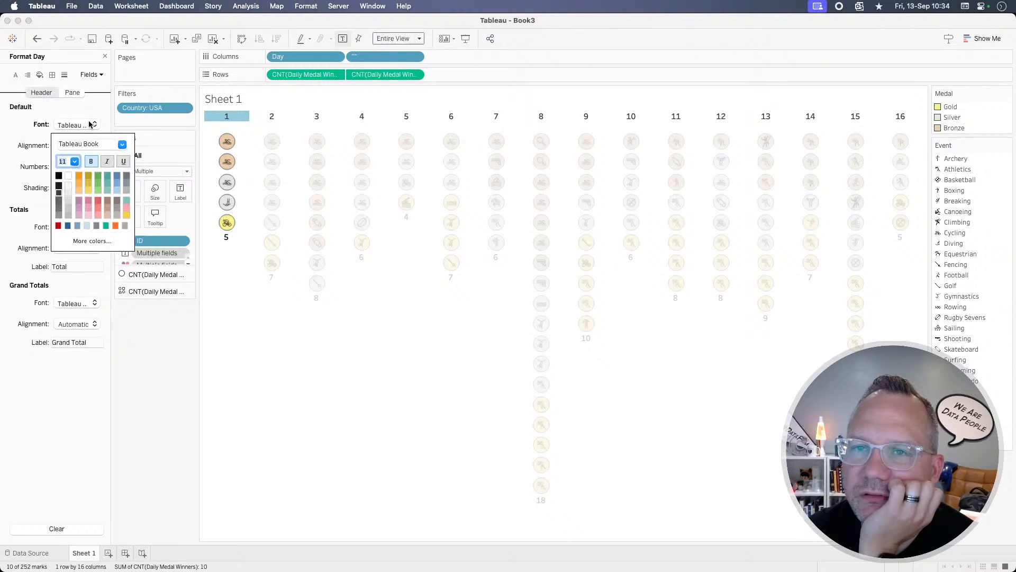
pyautogui.click(58, 214)
pyautogui.click(233, 320)
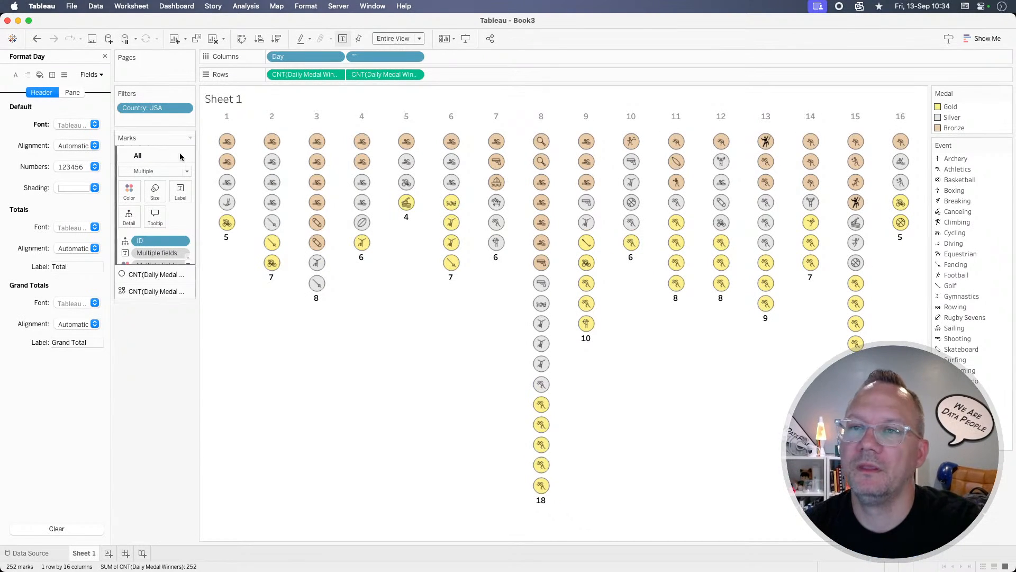
# Step: Hide the Event shape legend and the Medal colour legend cards
pyautogui.click(1009, 146)
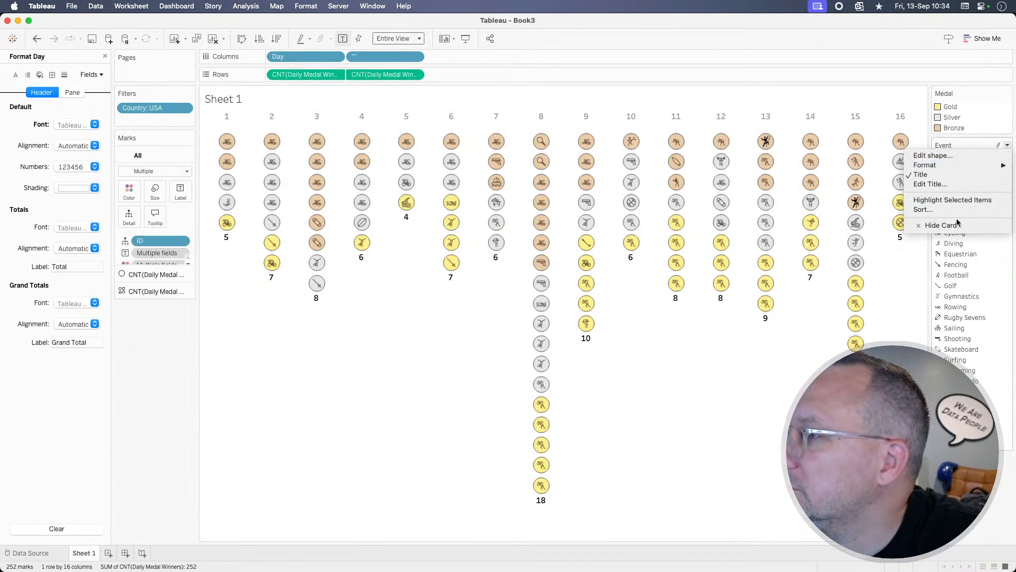
pyautogui.click(941, 225)
pyautogui.click(1007, 94)
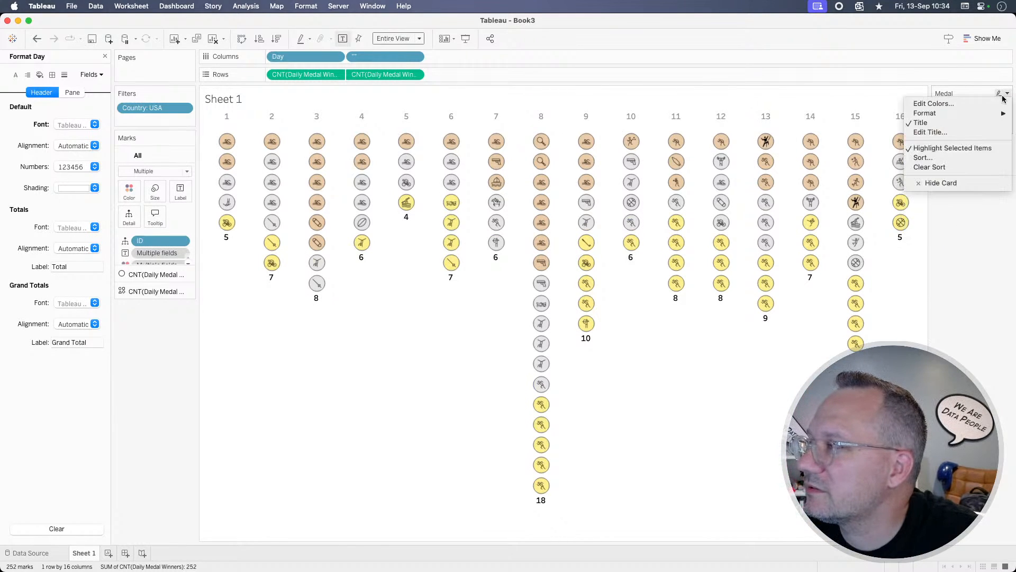
pyautogui.click(946, 183)
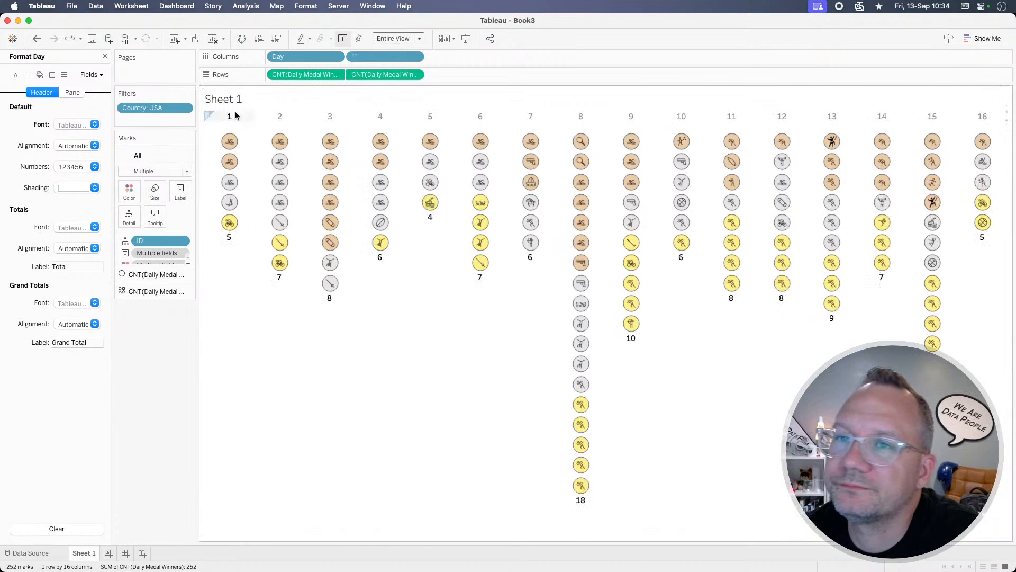
# Step: Show the Country filter beside the chart as a single-value dropdown
pyautogui.click(184, 107)
pyautogui.click(173, 136)
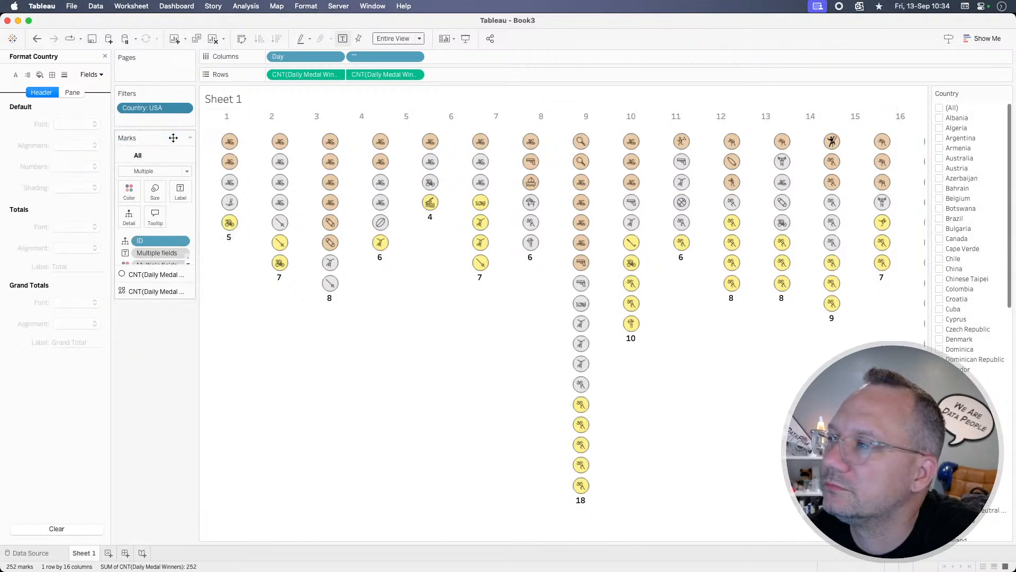
pyautogui.click(1008, 94)
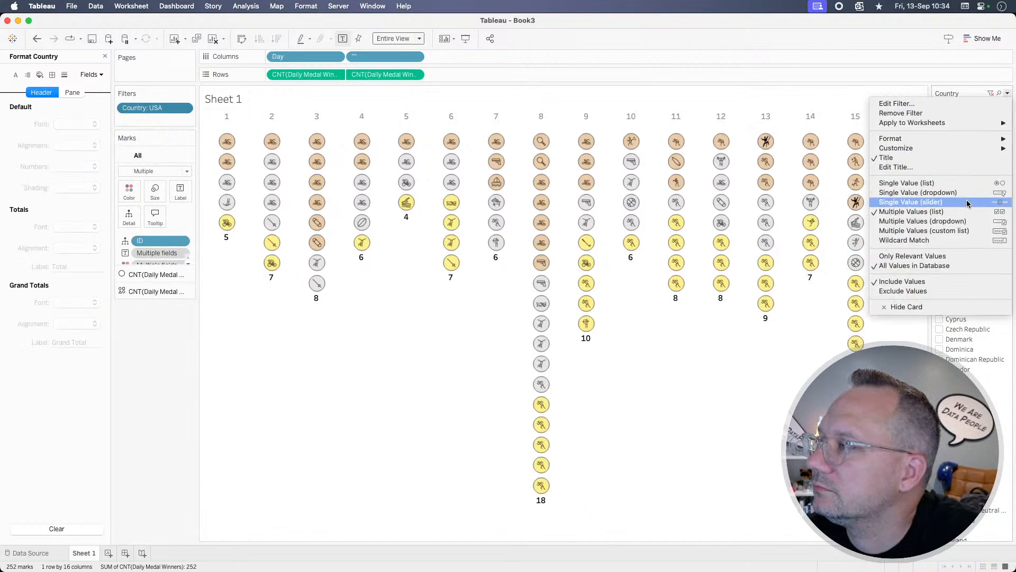
pyautogui.click(951, 193)
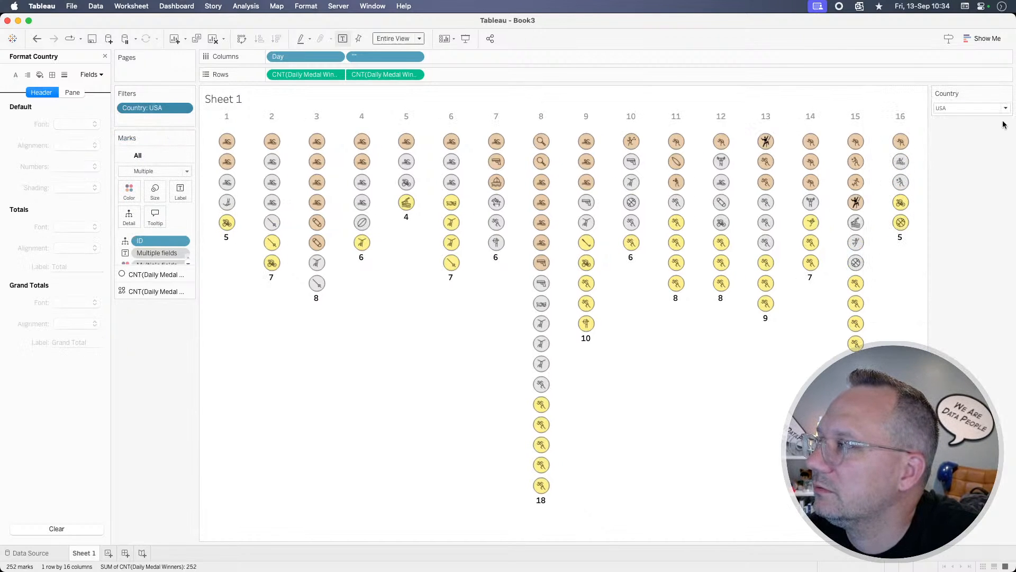
# Step: Test the Country filter with (All) and switch it to Albania
pyautogui.click(1007, 109)
pyautogui.scroll(15, 979, 159)
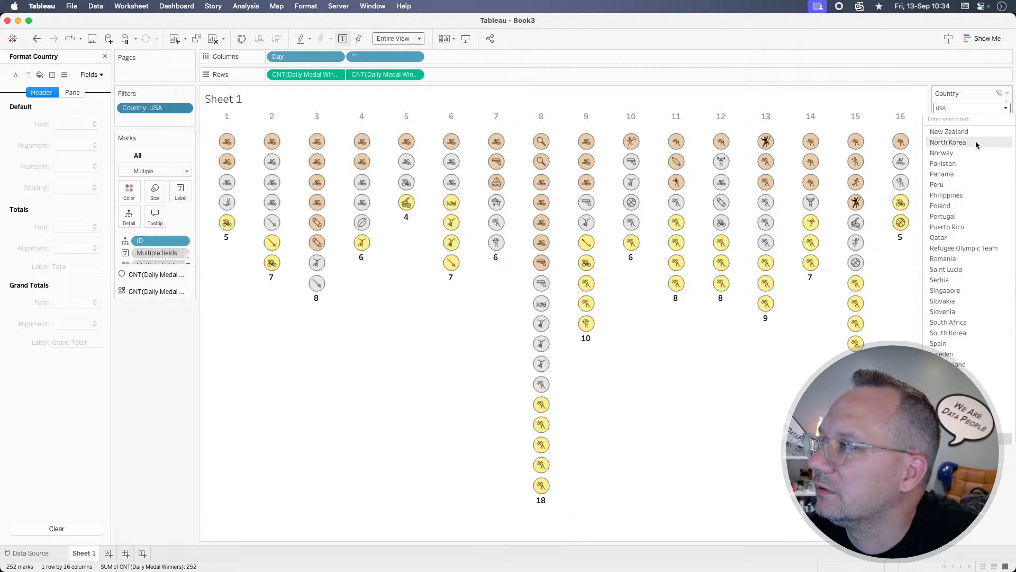
pyautogui.click(969, 134)
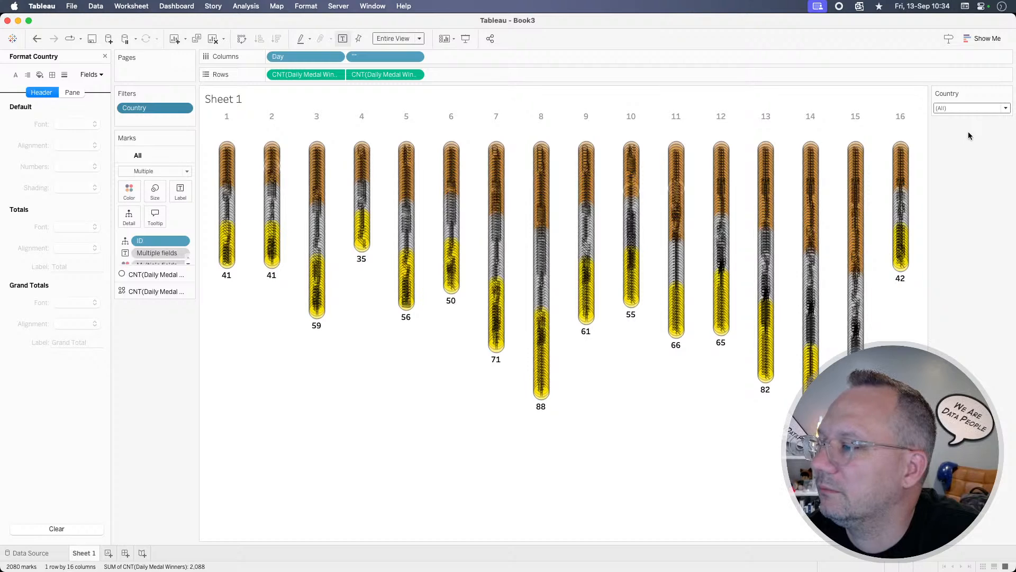
pyautogui.click(1006, 108)
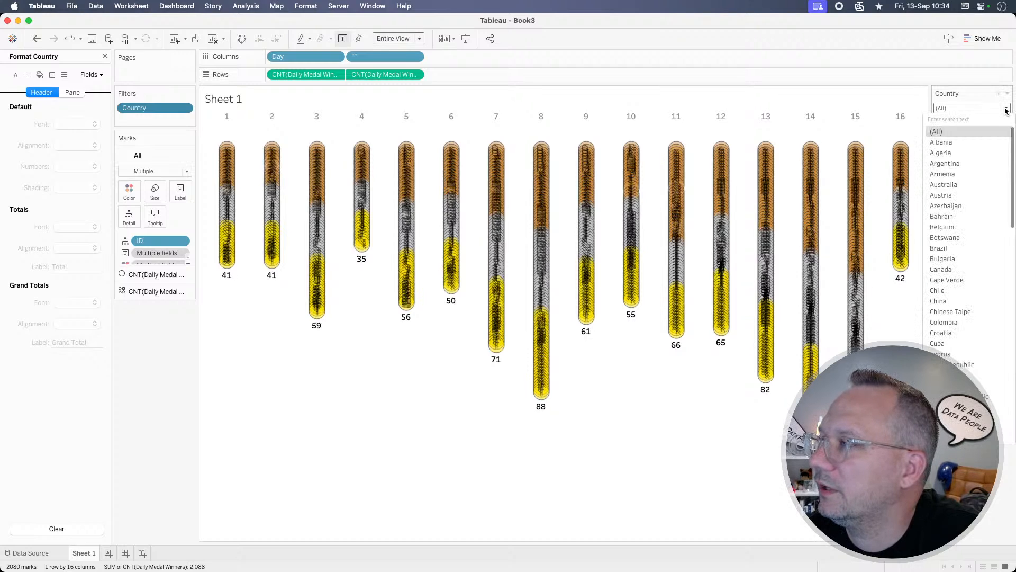
pyautogui.click(982, 143)
pyautogui.click(1001, 112)
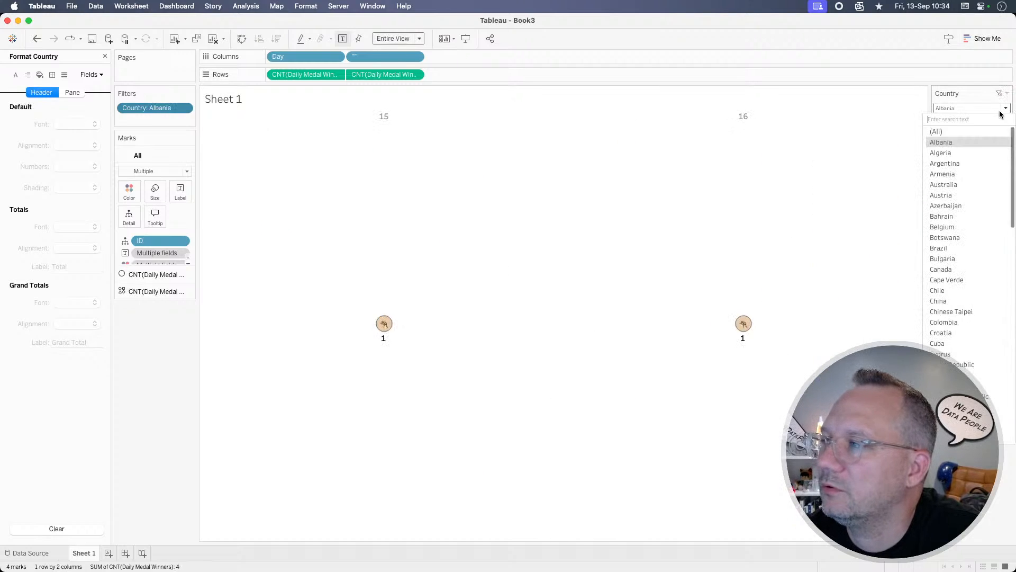
# Step: Switch to the browser's challenge page, set the reference chart's Select Country filter to Albania for comparison, and return to Tableau
pyautogui.press('super+Tab')
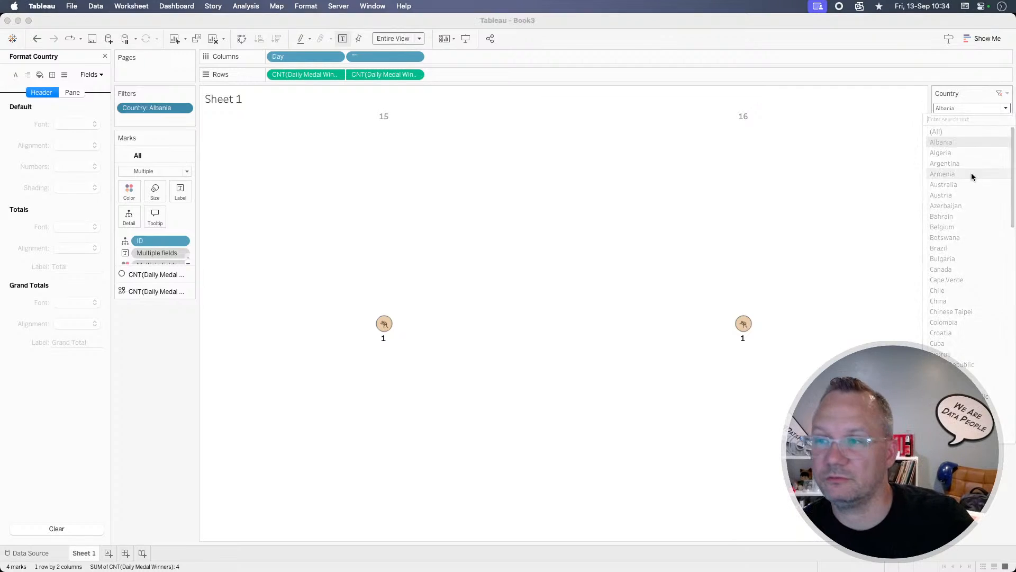
pyautogui.click(732, 170)
pyautogui.click(725, 201)
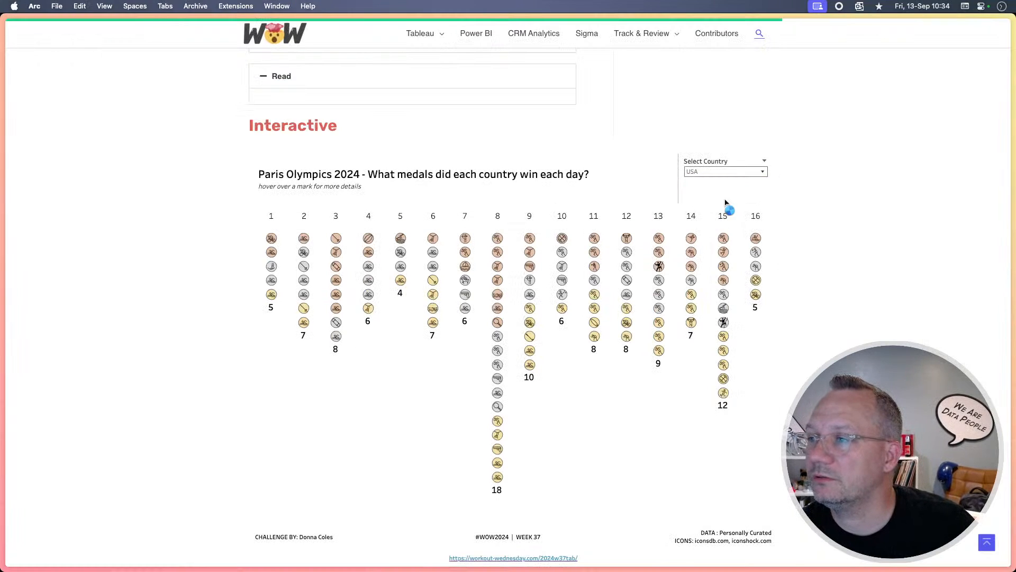
pyautogui.click(731, 173)
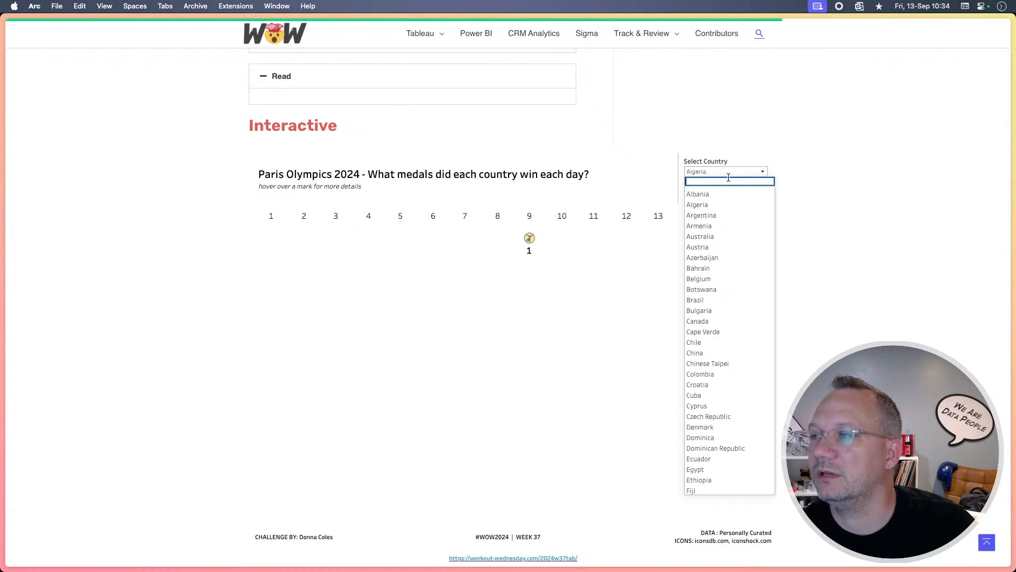
pyautogui.click(710, 195)
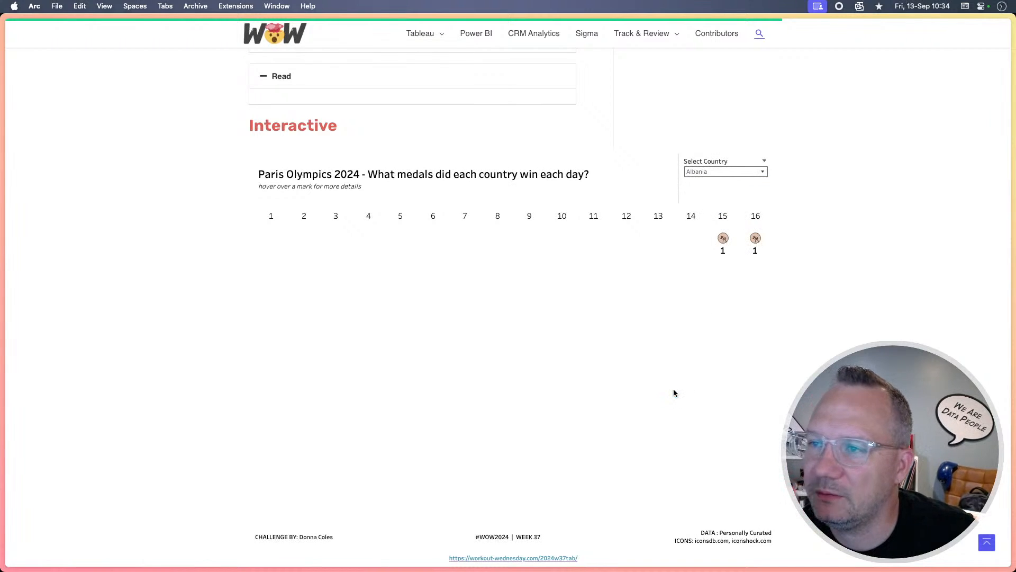
pyautogui.press('super+Tab')
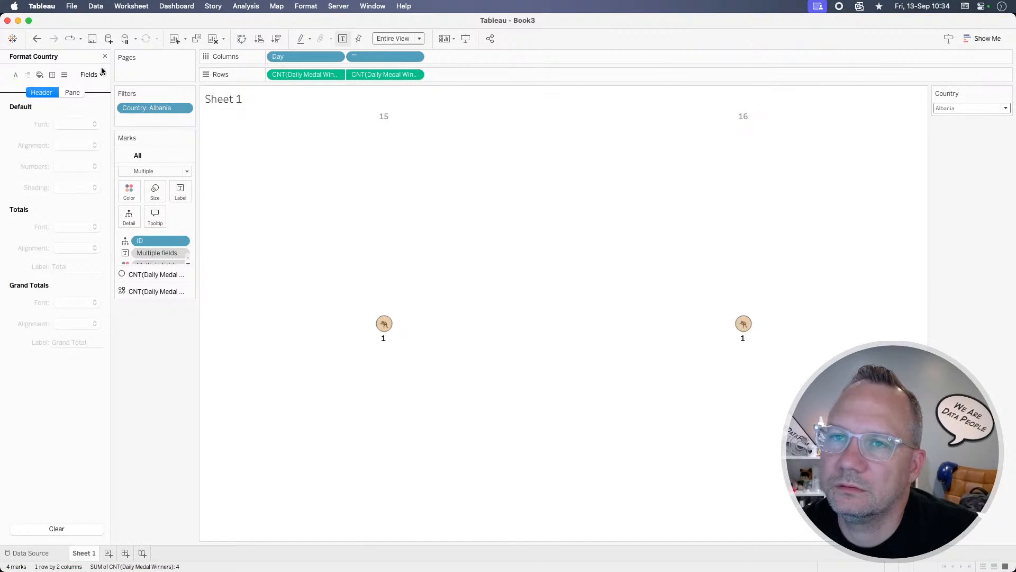
# Step: Close the Format Country pane and convert the Day field on Columns from a dimension to an attribute
pyautogui.click(105, 56)
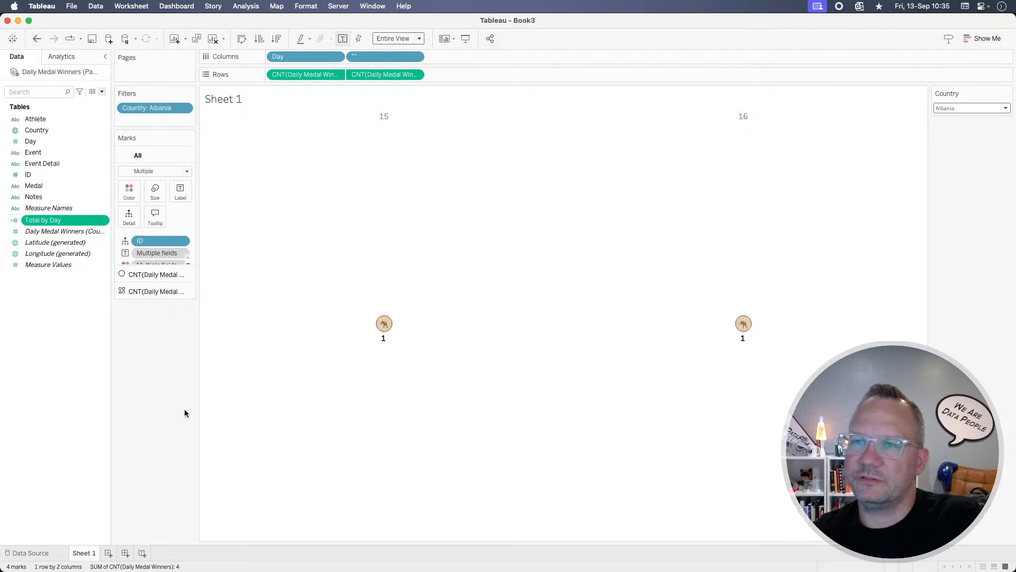
pyautogui.doubleClick(301, 57)
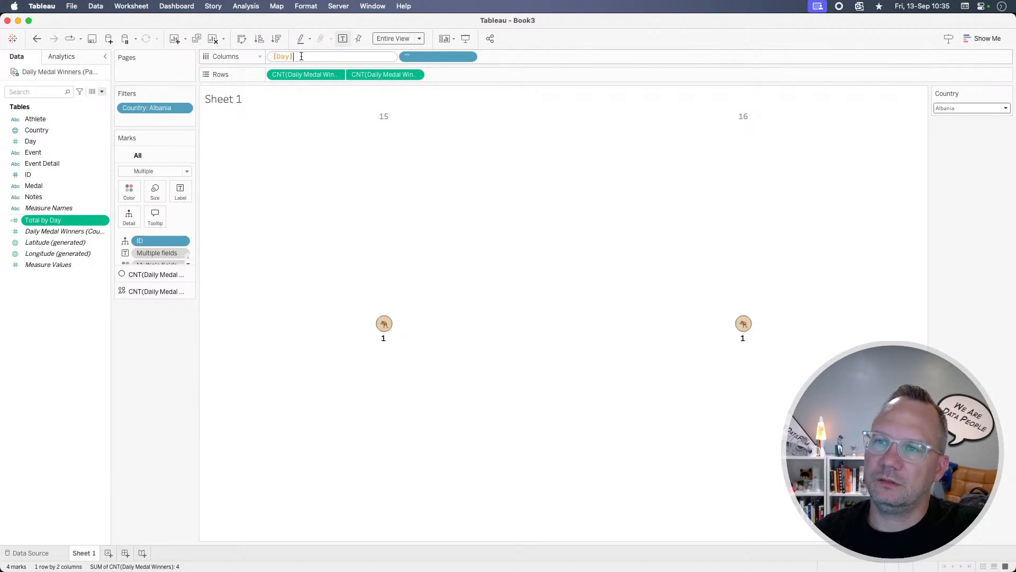
pyautogui.press('Return')
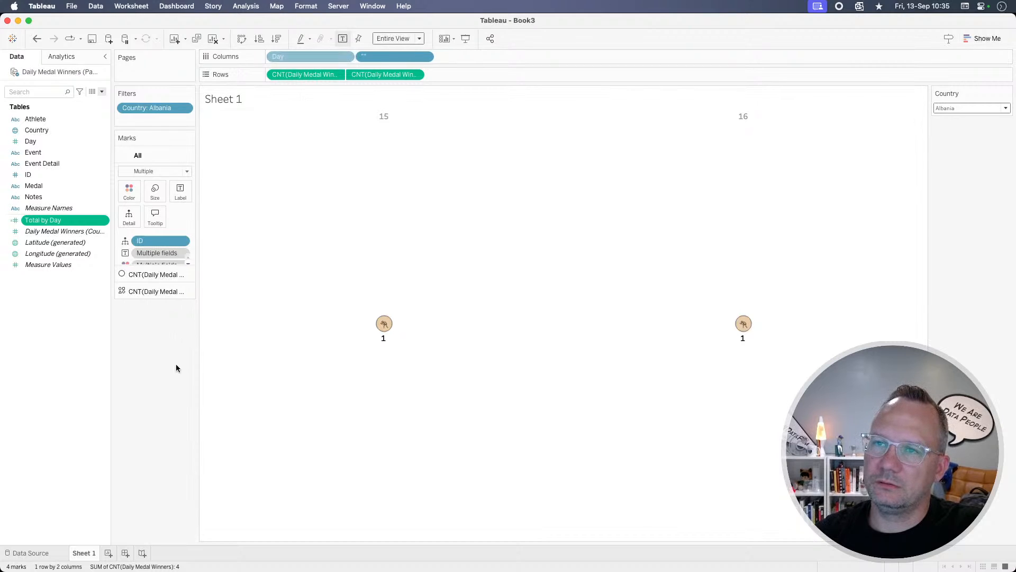
pyautogui.click(336, 56)
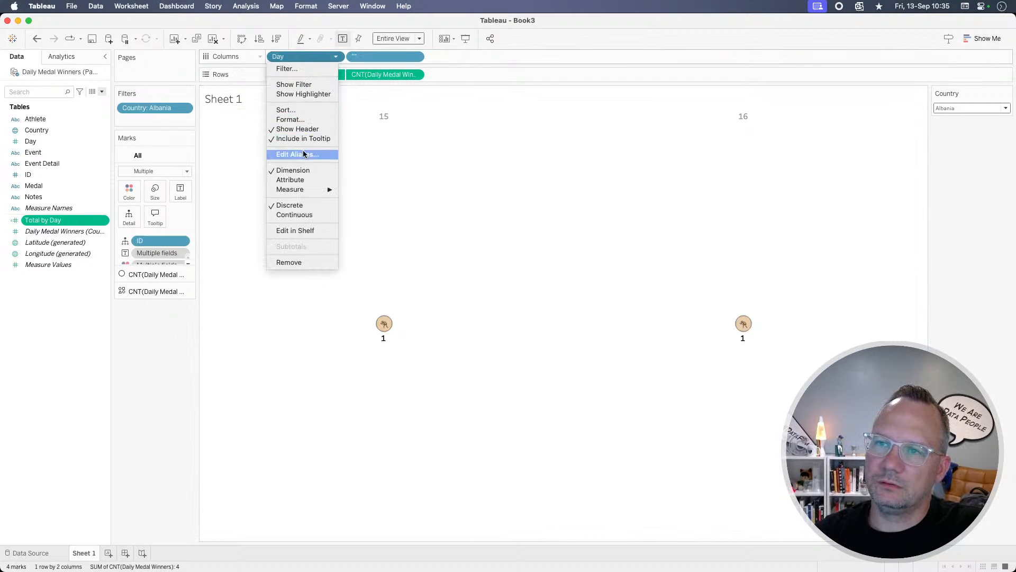
pyautogui.click(295, 180)
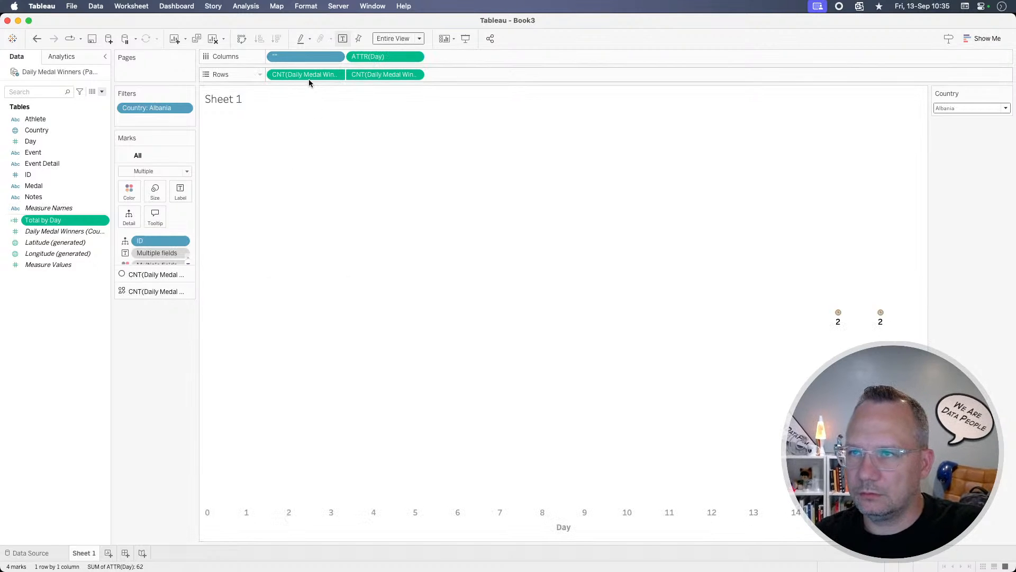
# Step: Make the Day attribute discrete, place it before the blank field on Columns, and inspect a day 15 mark
pyautogui.click(414, 57)
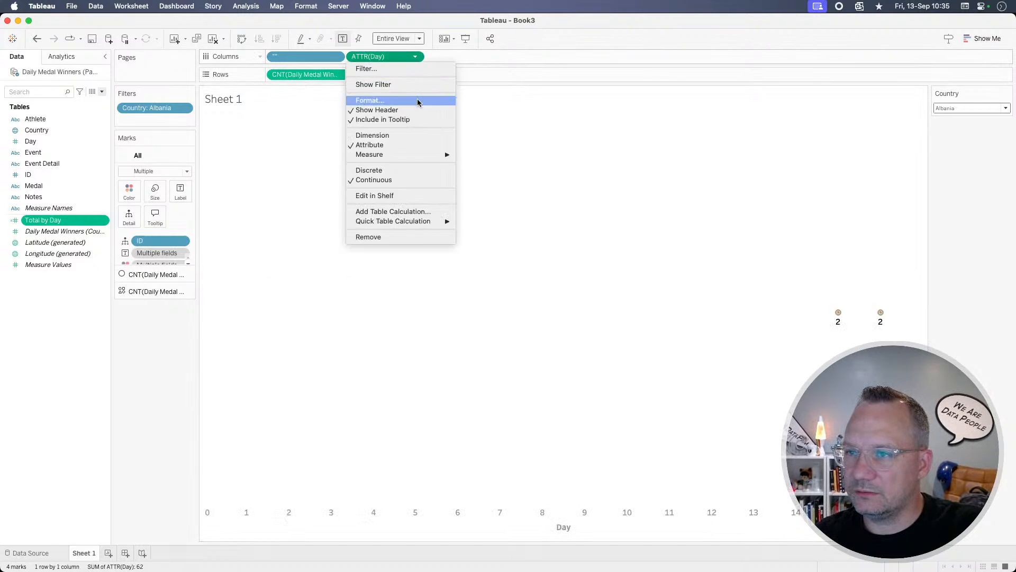
pyautogui.click(395, 167)
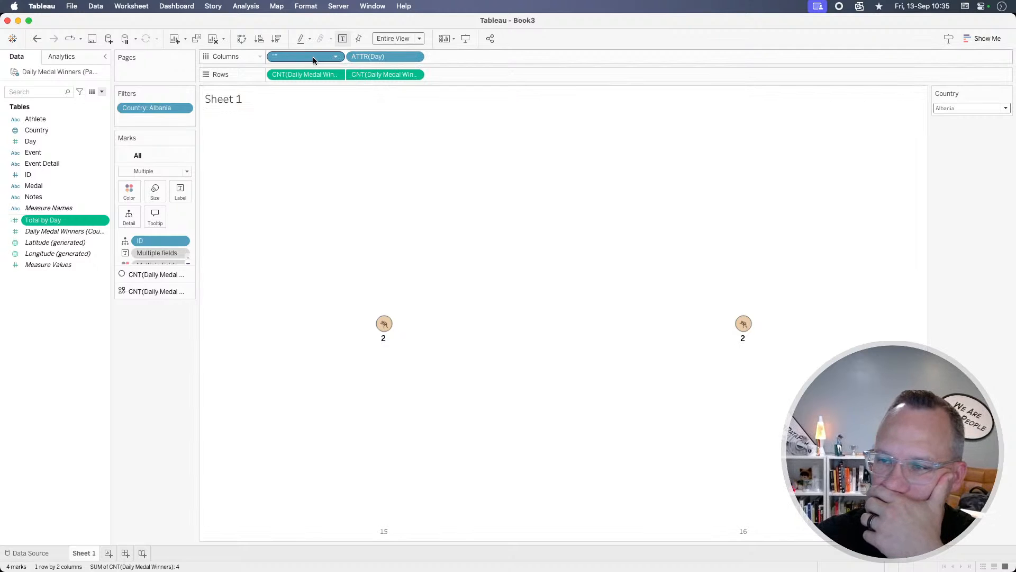
pyautogui.moveTo(313, 61); pyautogui.dragTo(508, 62)
pyautogui.moveTo(386, 320)
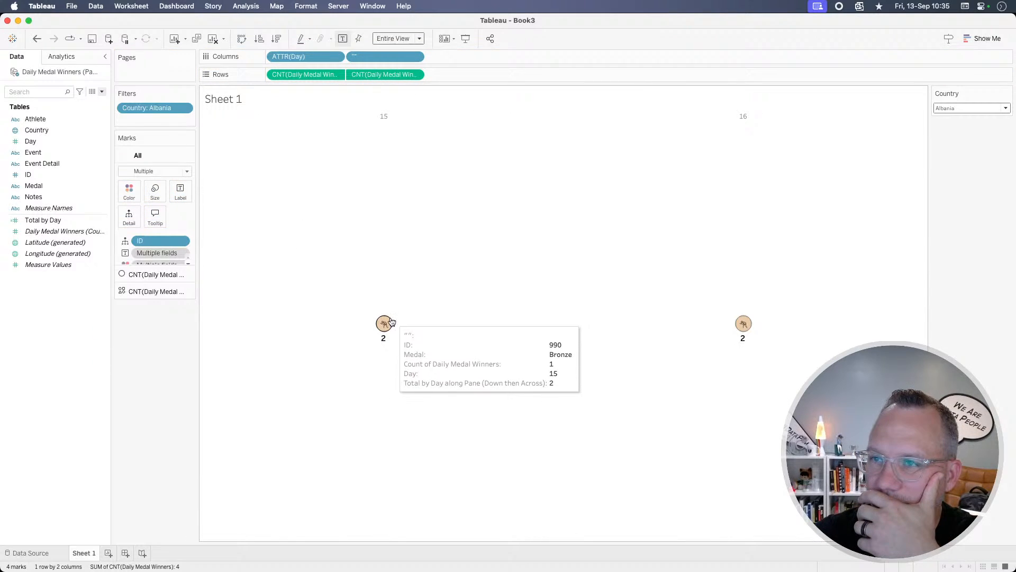
# Step: Try turning Stack Marks off for the chart, and undo it
pyautogui.click(248, 8)
pyautogui.moveTo(259, 46)
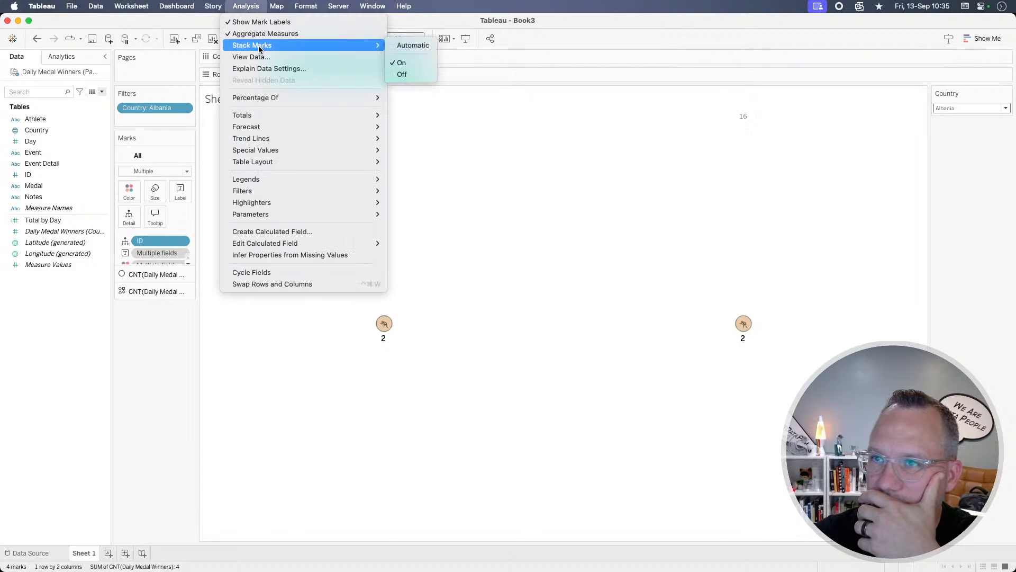
pyautogui.click(407, 73)
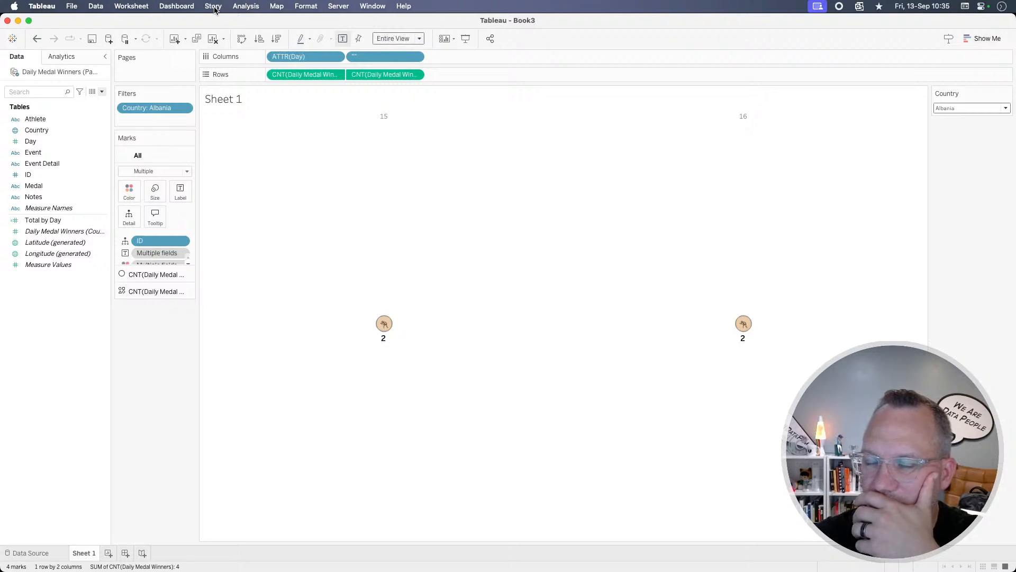
pyautogui.press('super+z')
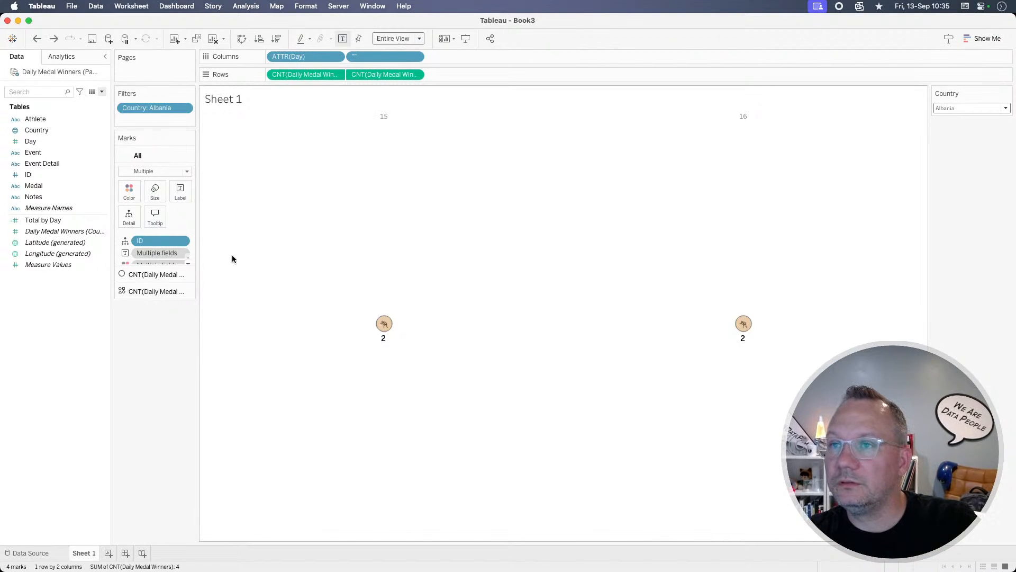
# Step: Restore Day as a continuous attribute after the blank field, and remove the blank field from Columns
pyautogui.moveTo(333, 62); pyautogui.dragTo(390, 57)
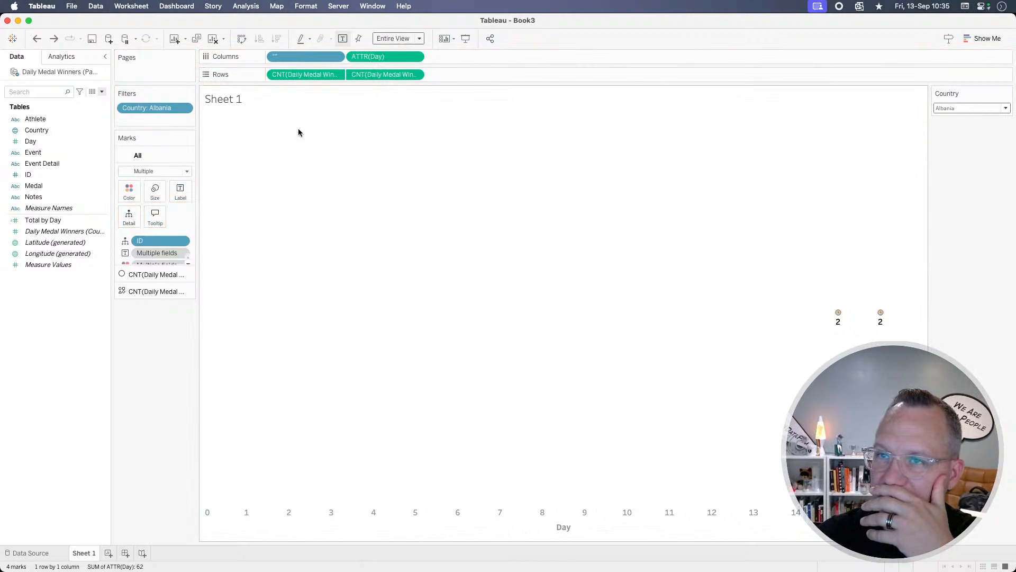
pyautogui.moveTo(305, 56); pyautogui.dragTo(154, 338)
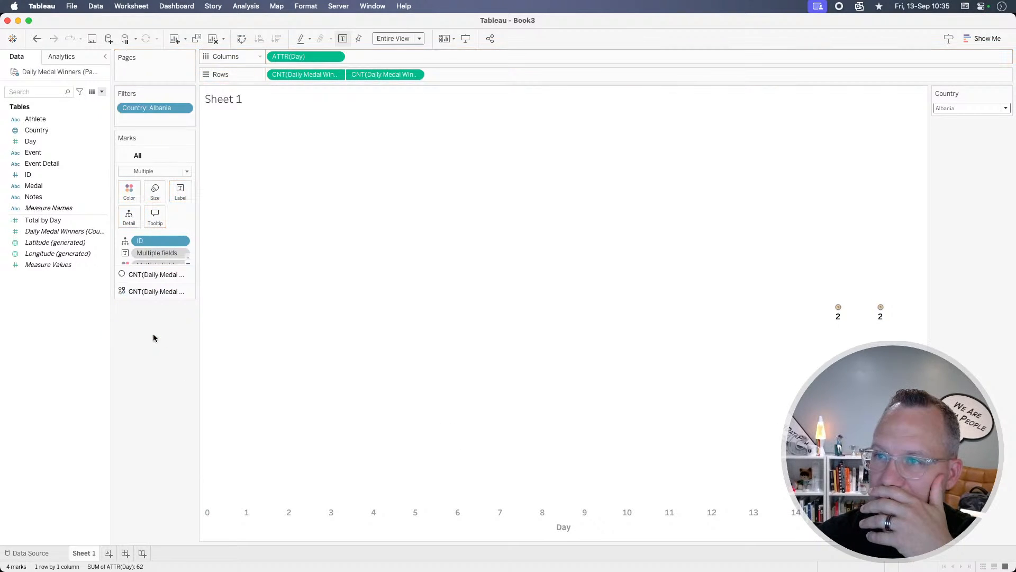
# Step: Try turning off the innermost level at the bottom of the view in the advanced table options, and re-enable it
pyautogui.click(245, 5)
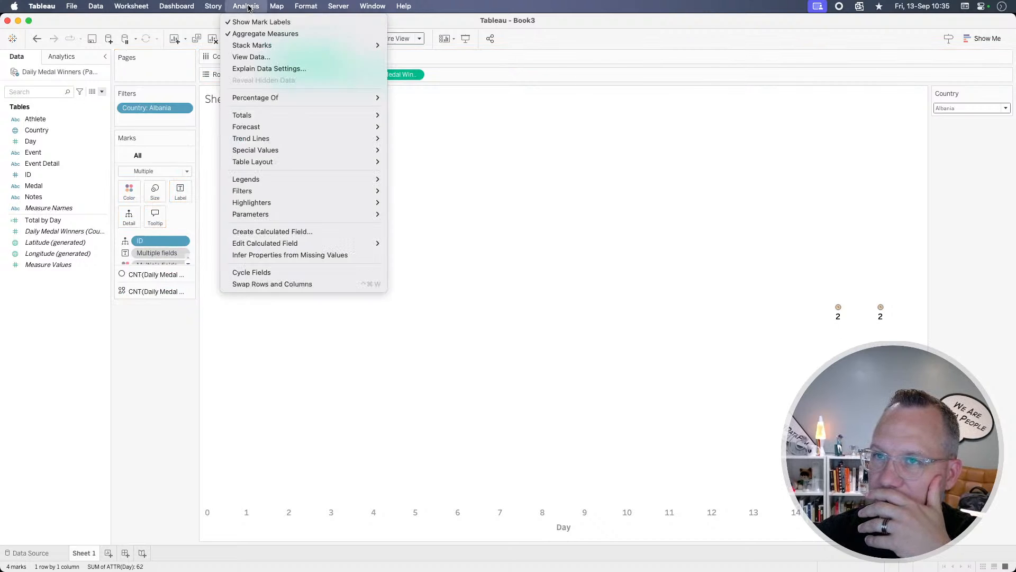
pyautogui.moveTo(253, 162)
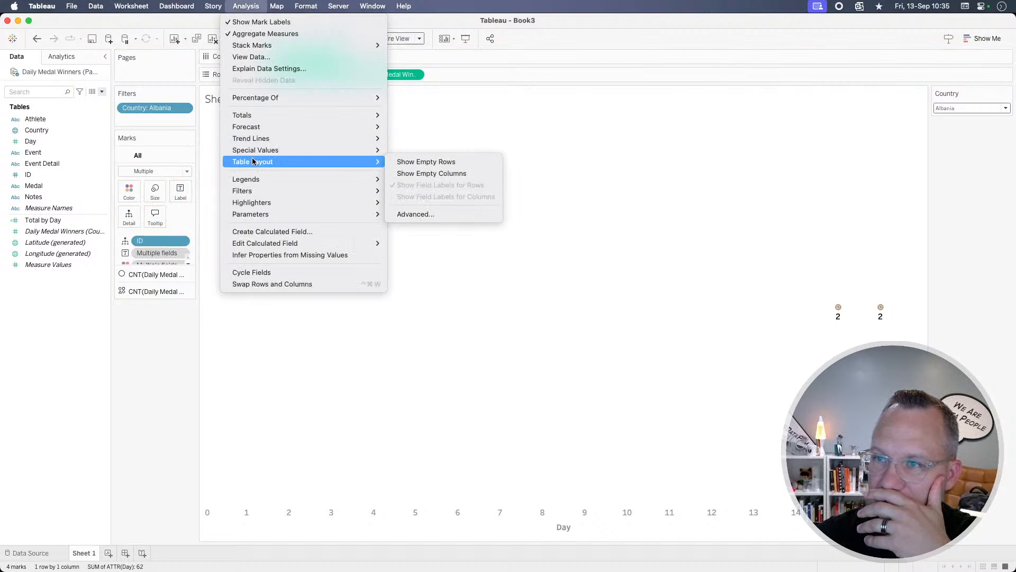
pyautogui.click(438, 214)
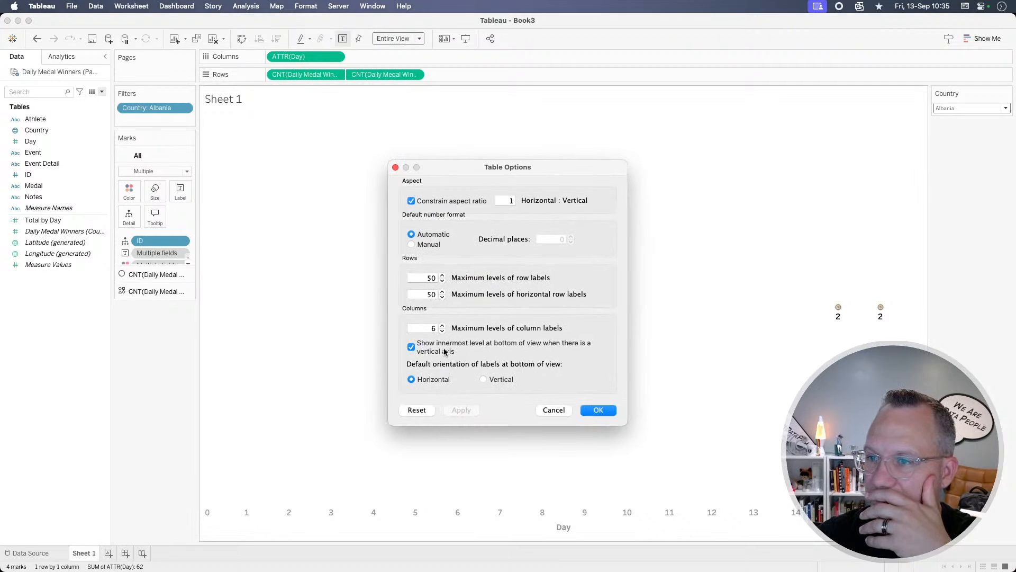
pyautogui.click(411, 347)
pyautogui.click(454, 410)
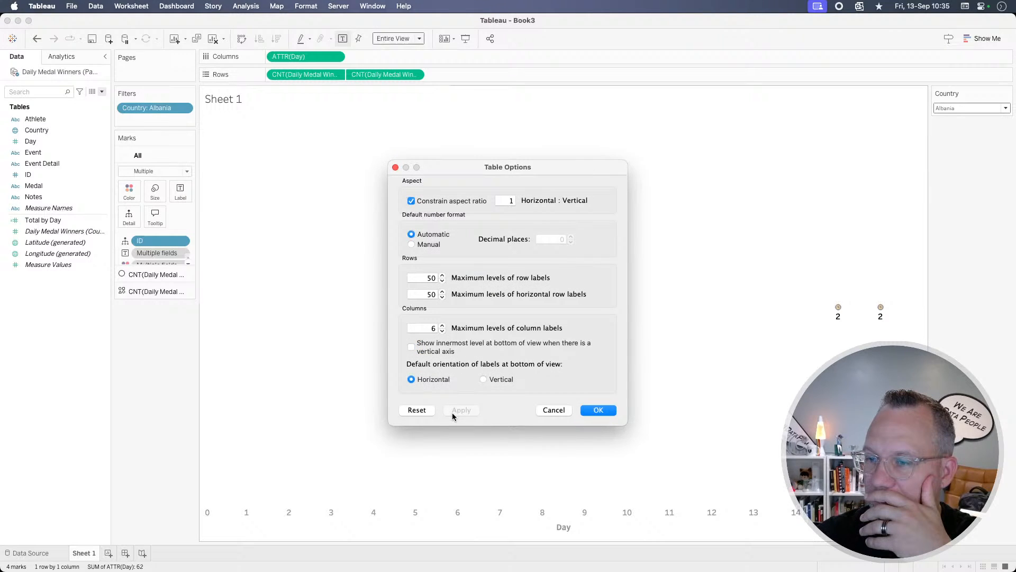
pyautogui.click(411, 347)
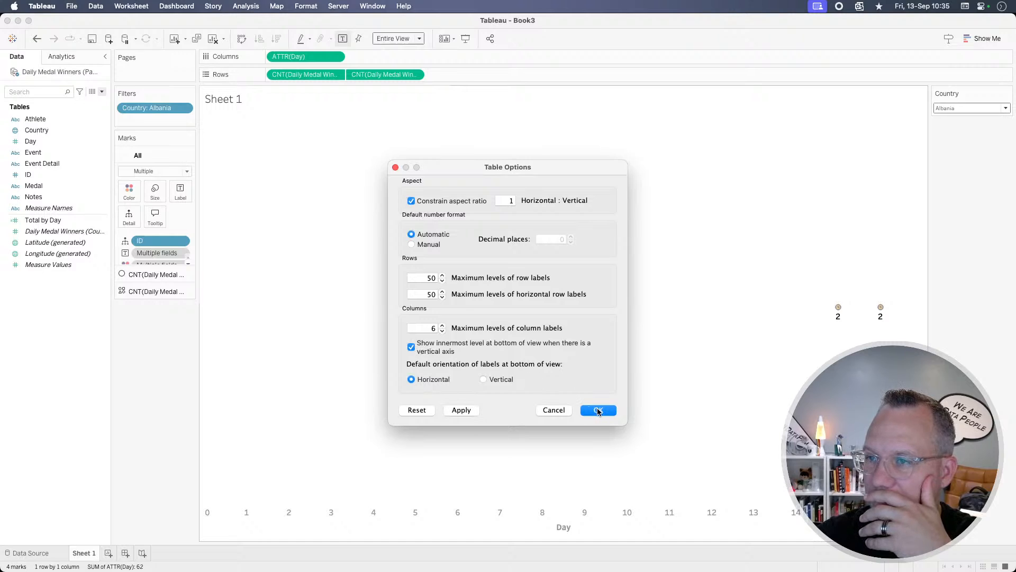
pyautogui.click(598, 411)
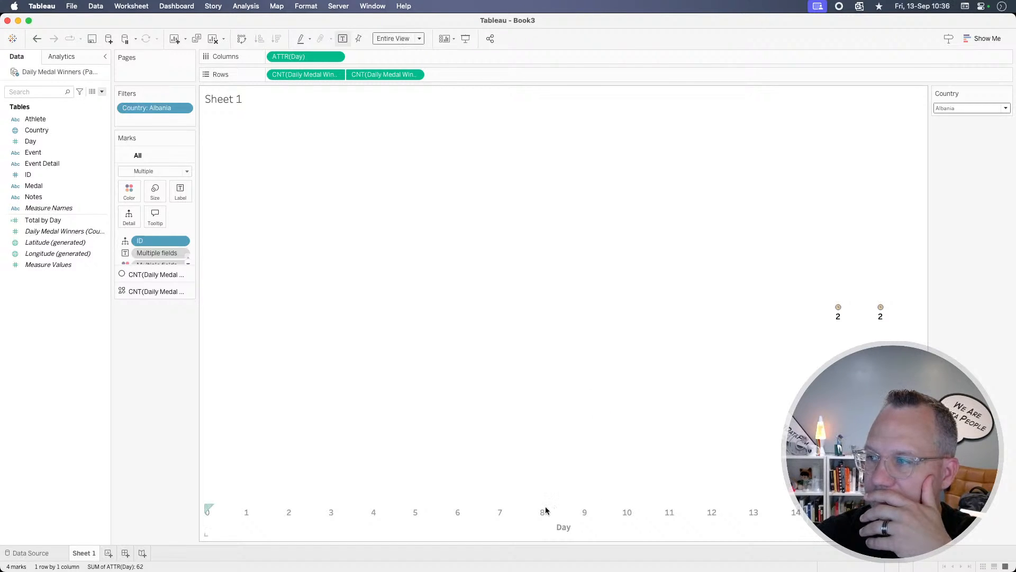
# Step: Filter the chart to Algeria, Austria, Cape Verde and back to Albania, comparing the range of days on the axis
pyautogui.click(949, 108)
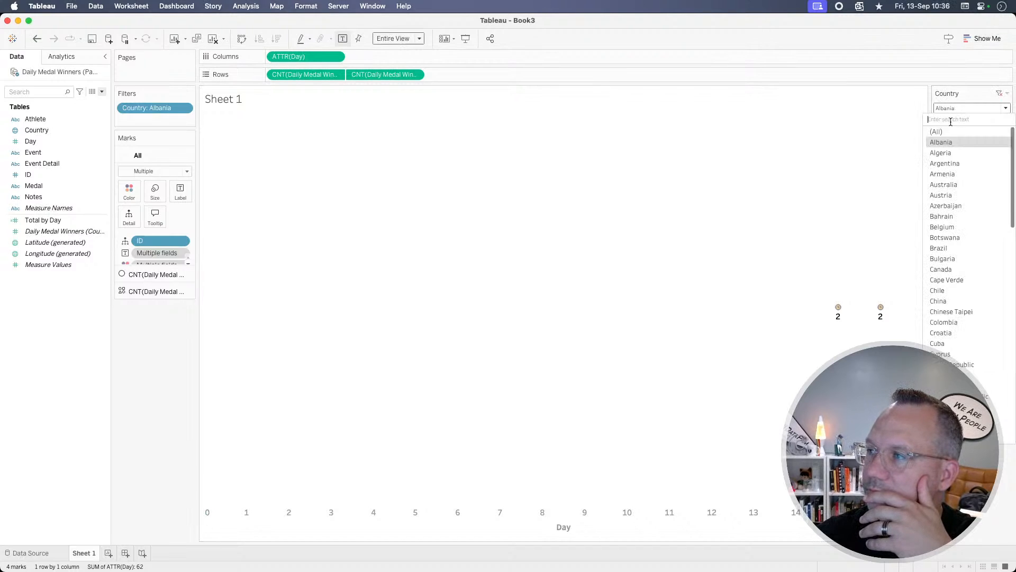
pyautogui.click(941, 153)
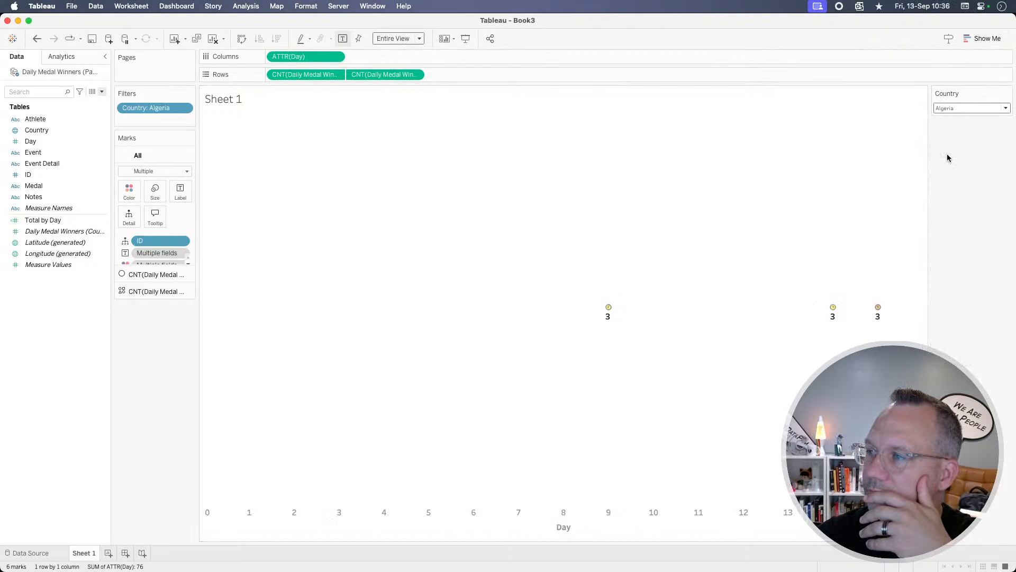
pyautogui.click(953, 108)
pyautogui.click(953, 199)
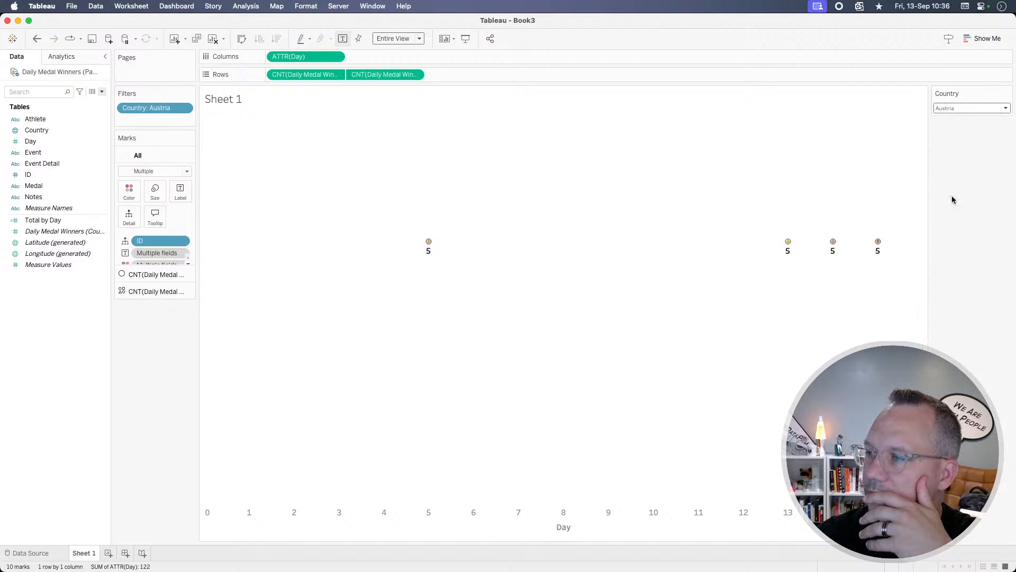
pyautogui.click(964, 108)
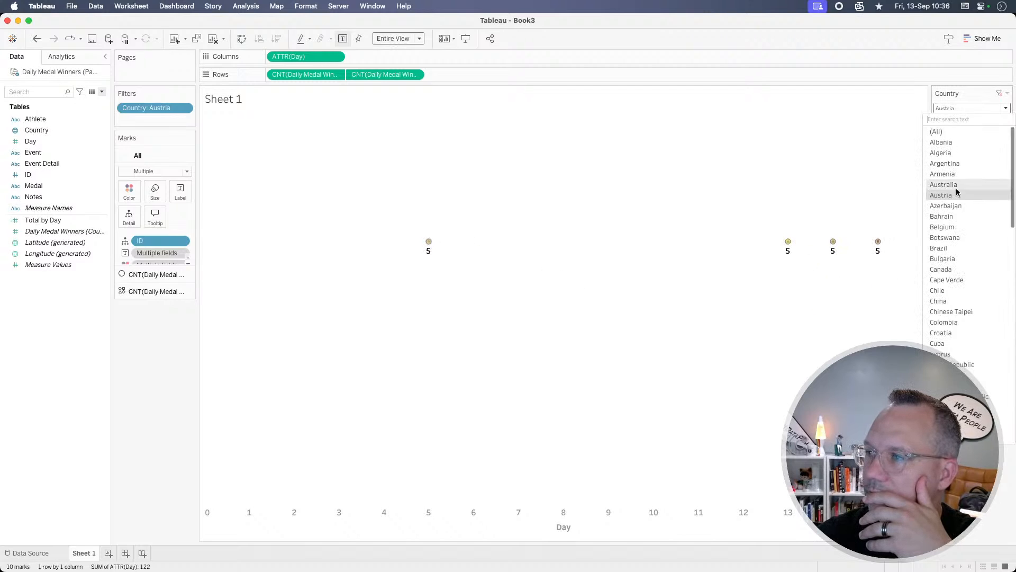
pyautogui.click(953, 278)
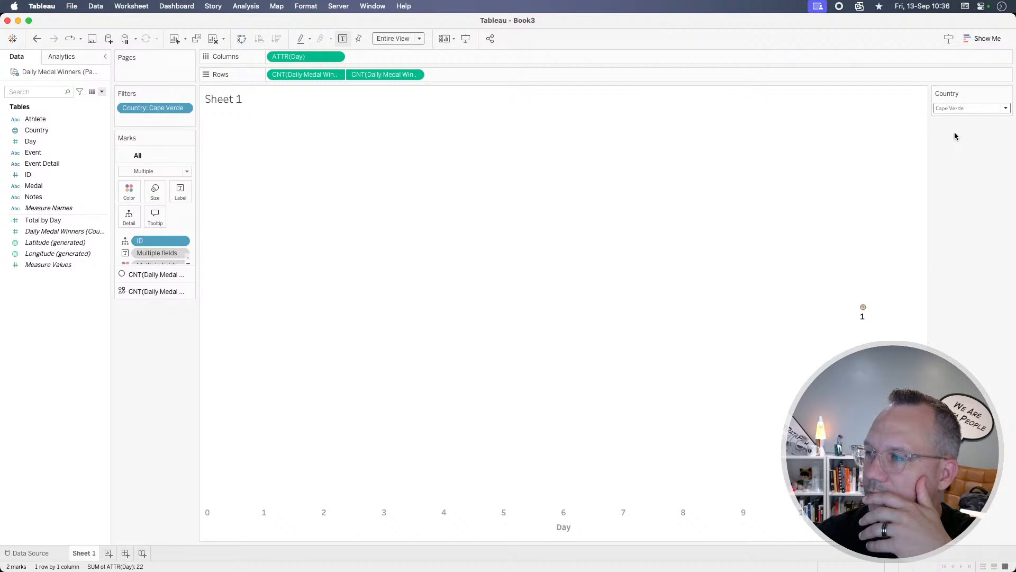
pyautogui.click(953, 109)
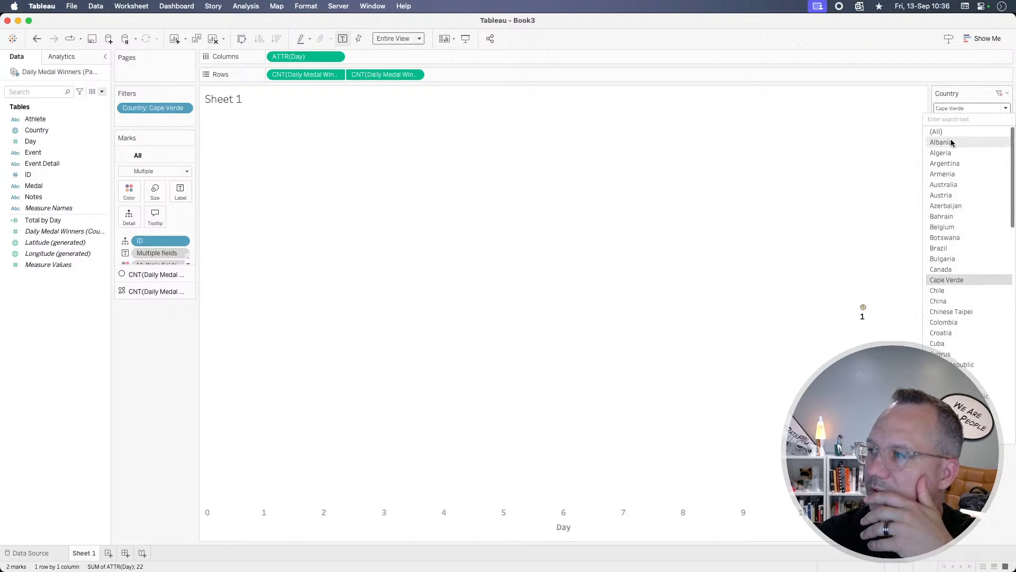
pyautogui.click(952, 143)
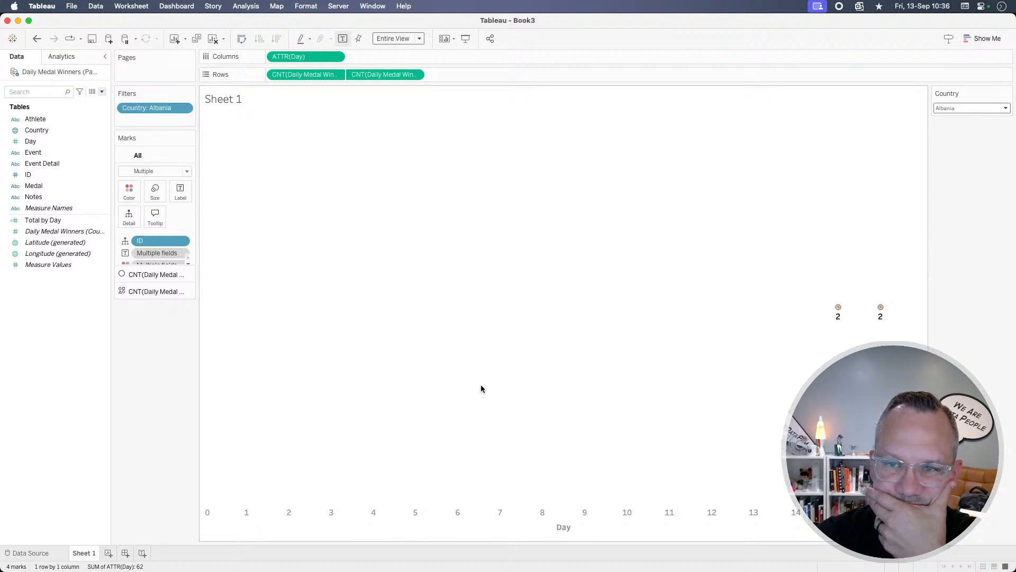
pyautogui.click(337, 56)
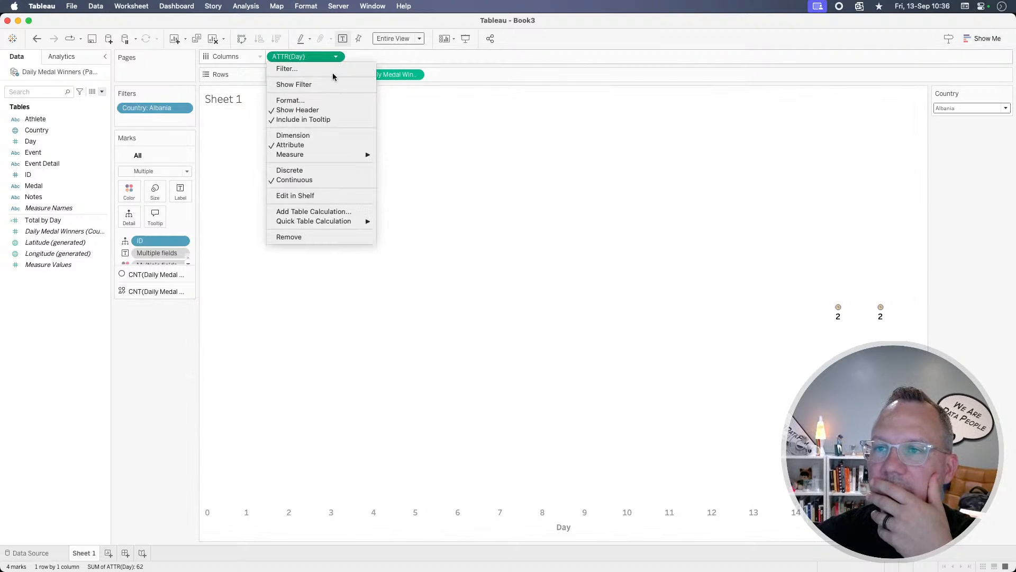
pyautogui.click(301, 195)
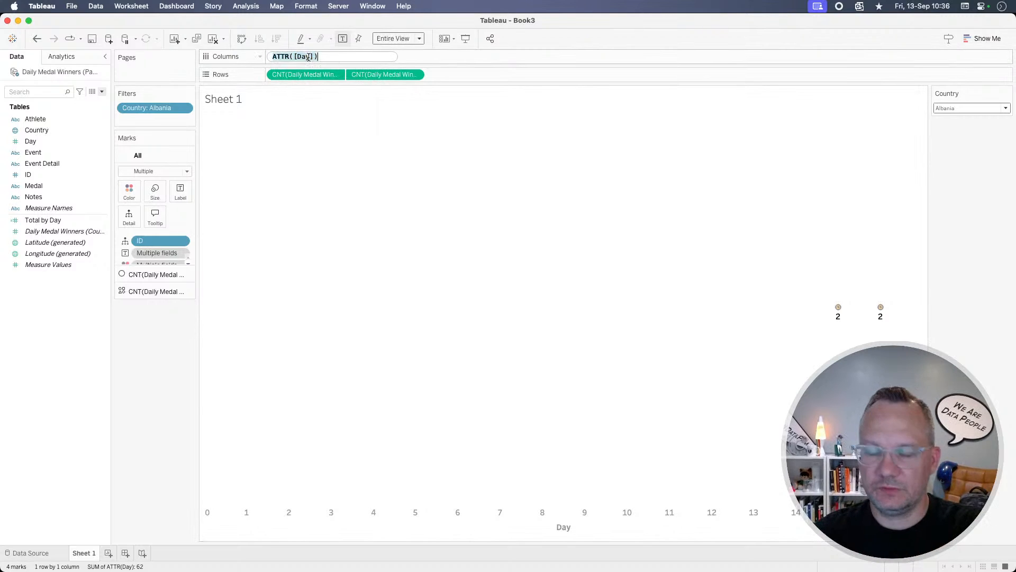
pyautogui.click(307, 166)
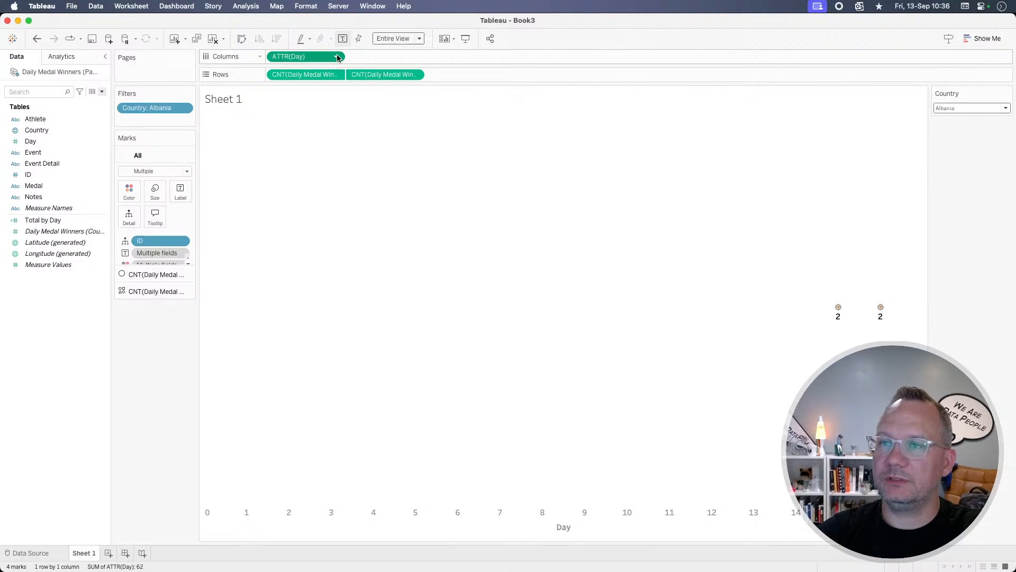
# Step: Convert the Day attribute on Columns to a discrete dimension
pyautogui.click(338, 58)
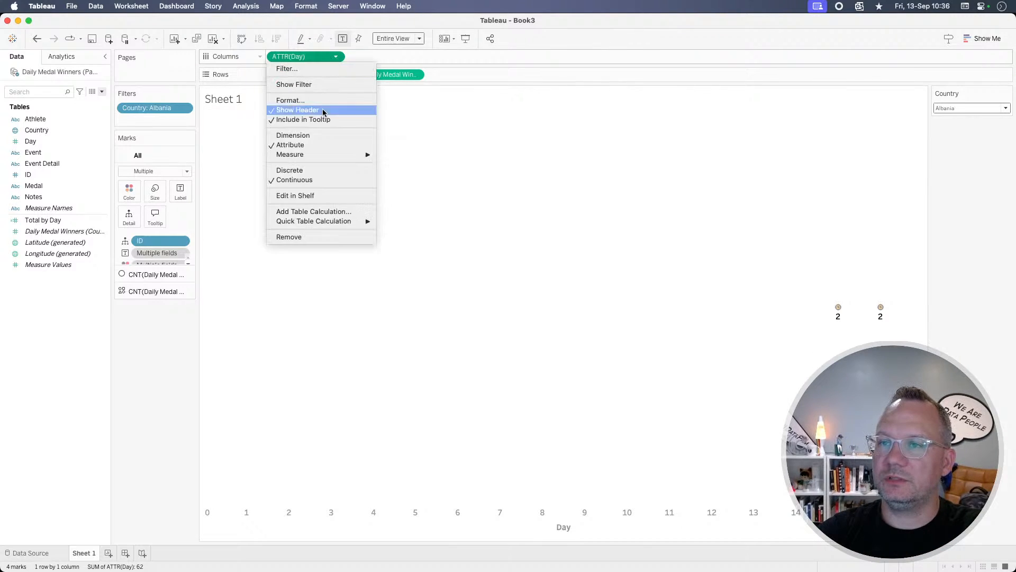
pyautogui.click(305, 137)
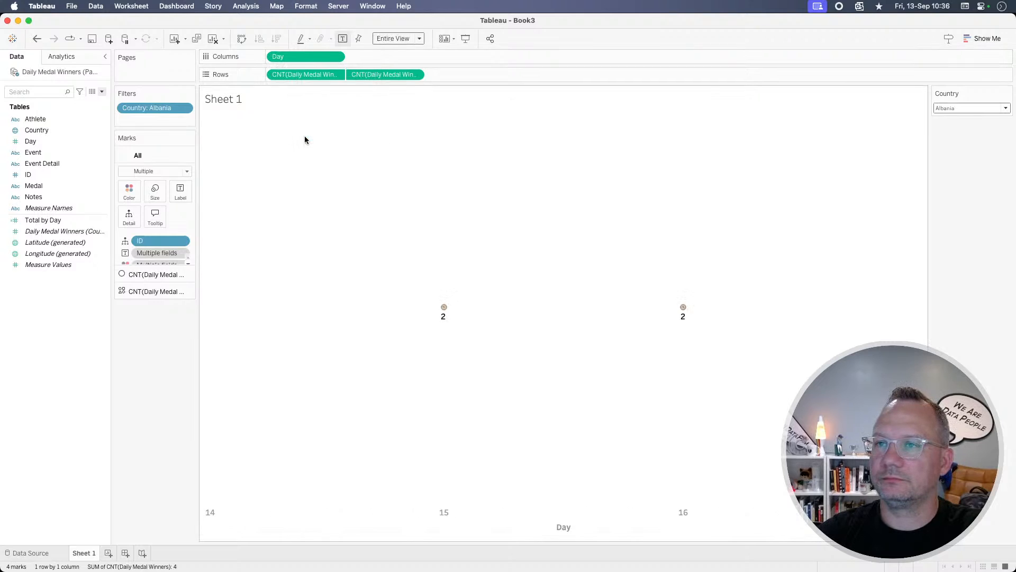
pyautogui.click(336, 57)
pyautogui.click(312, 176)
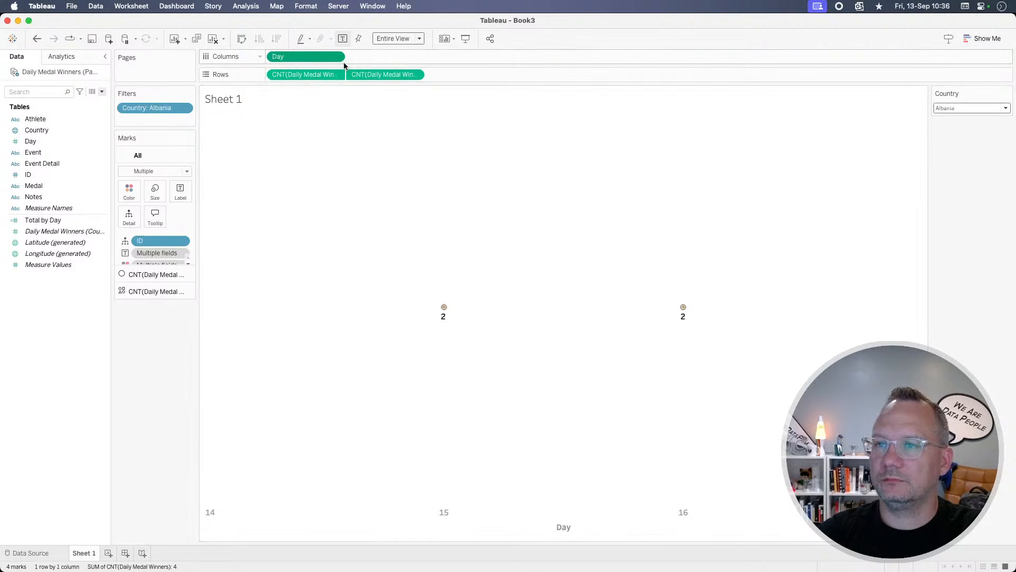
pyautogui.click(338, 58)
pyautogui.click(312, 177)
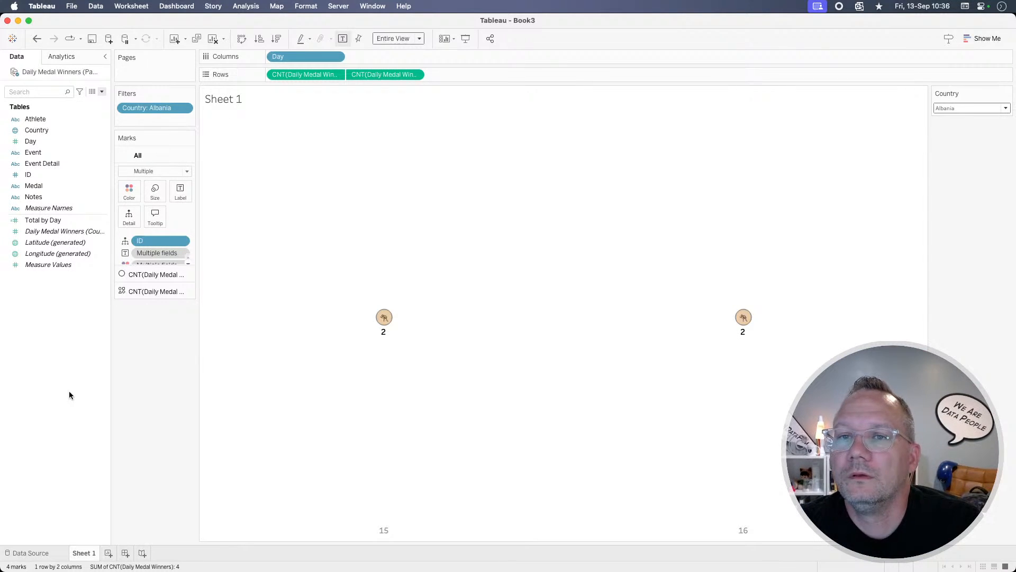
# Step: Switch to the Workout Wednesday page in the browser and examine the reference chart's days and Select Country filter for Albania
pyautogui.press('super+Tab')
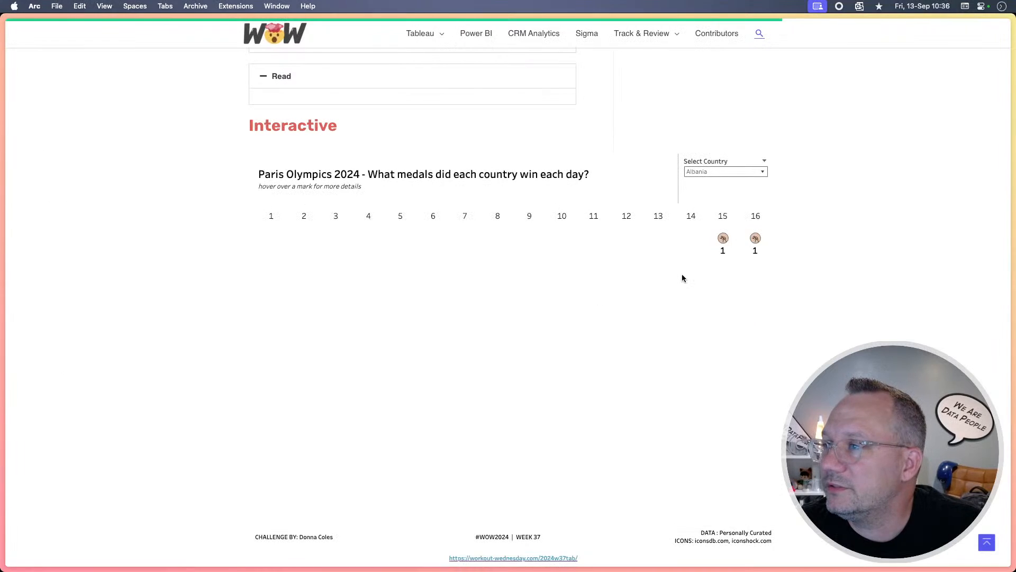
pyautogui.click(764, 162)
pyautogui.click(764, 162)
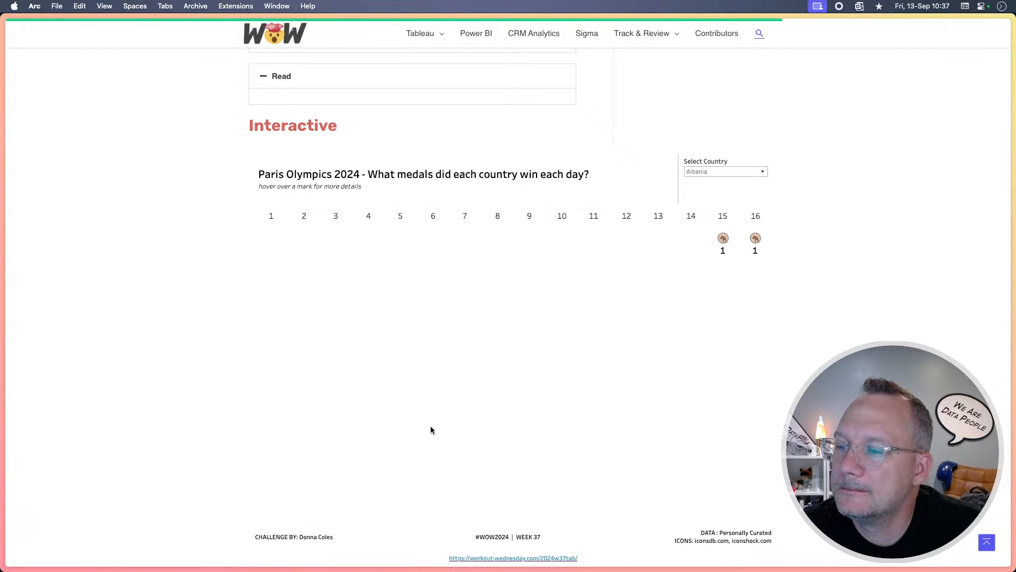
# Step: Preview the published medal chart linked from the challenge page, and close the preview to return to the introduction
pyautogui.scroll(-1, 423, 444)
pyautogui.scroll(-1, 420, 462)
pyautogui.click(300, 541)
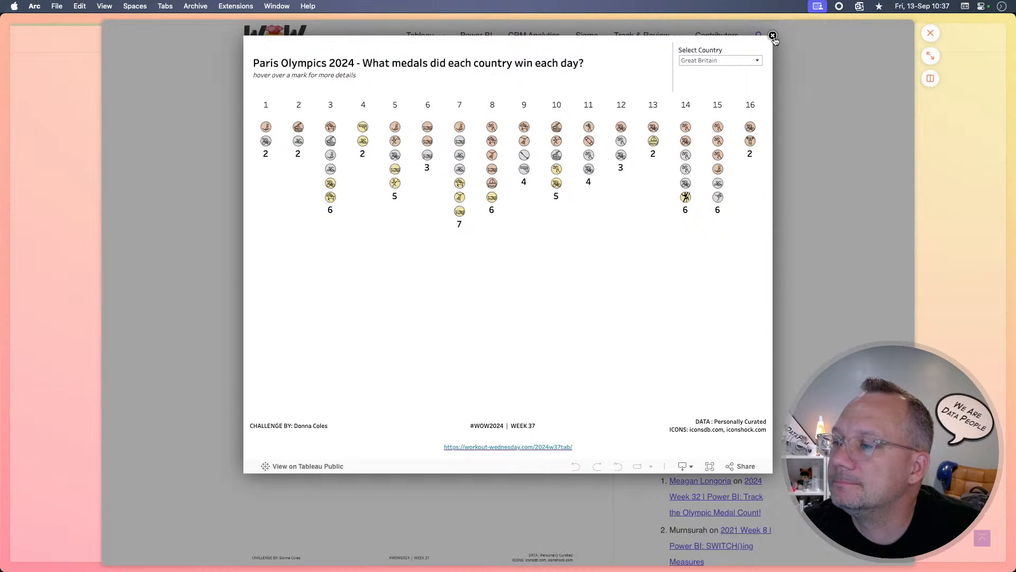
pyautogui.click(930, 33)
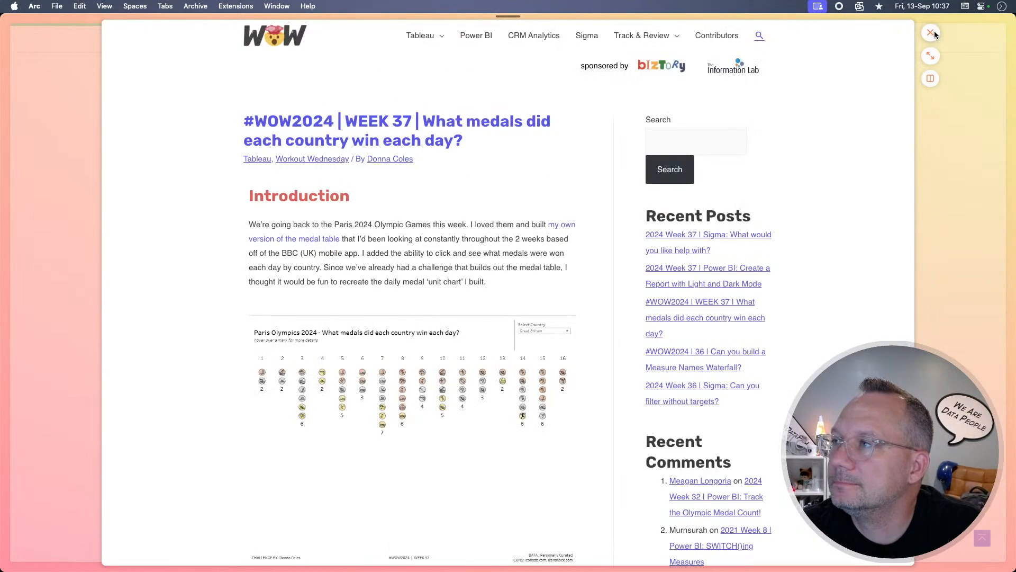
pyautogui.scroll(-15, 435, 228)
pyautogui.scroll(4, 435, 229)
pyautogui.scroll(12, 435, 228)
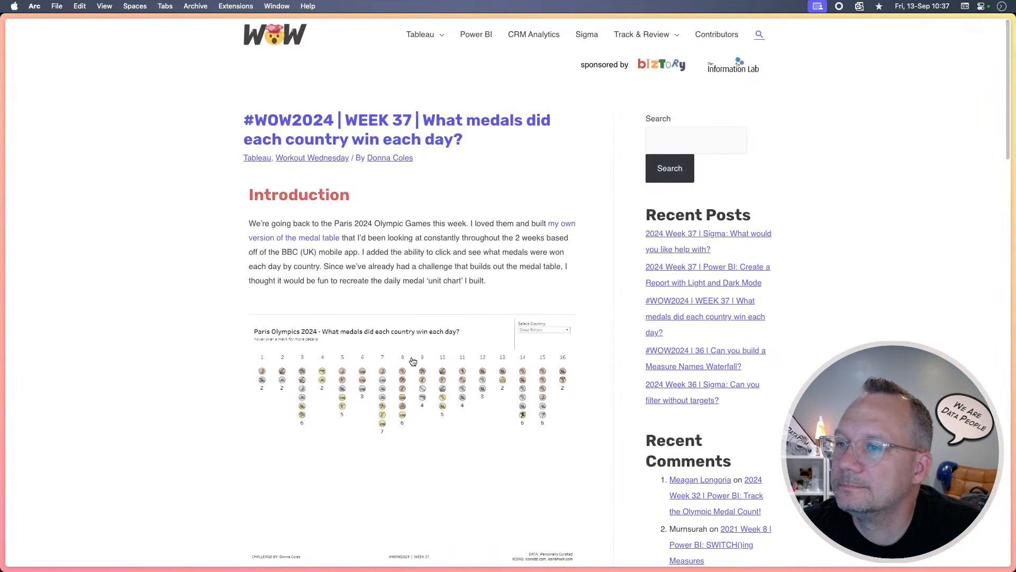
pyautogui.click(413, 361)
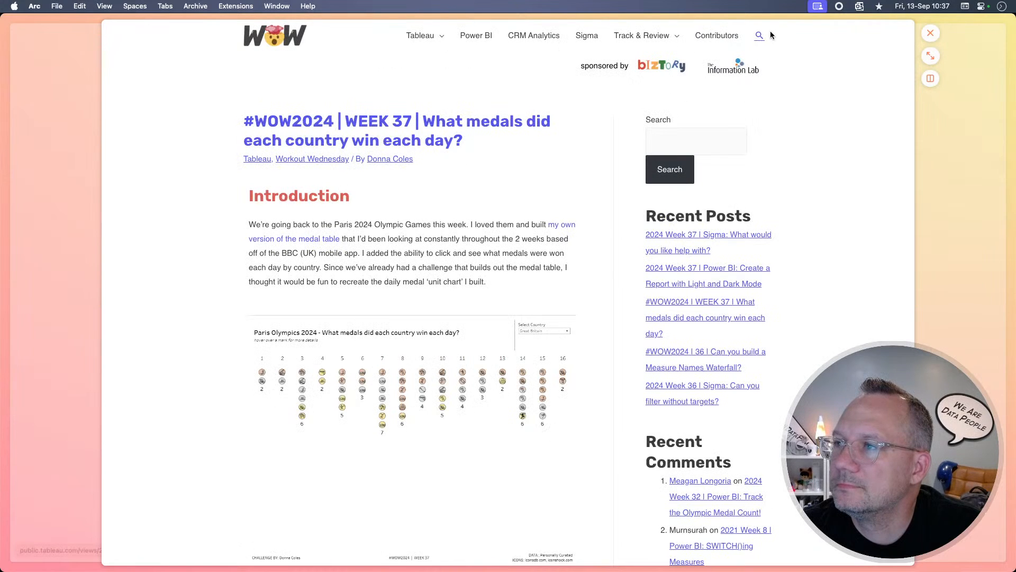
pyautogui.click(930, 33)
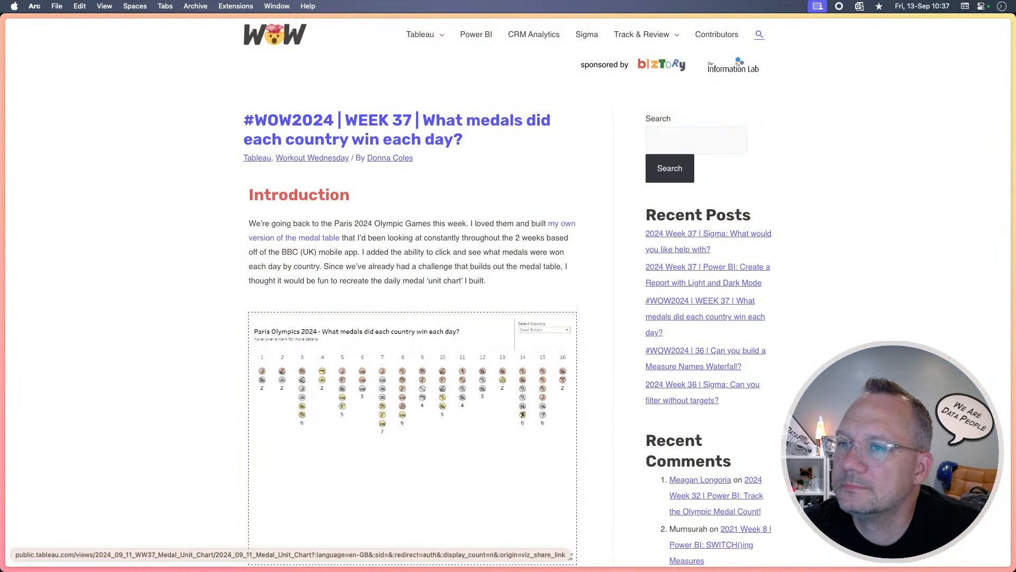
# Step: Open the saved Set Actions in Tableau tab, exit its web authoring session, and close the tab
pyautogui.moveTo(3, 370)
pyautogui.click(79, 385)
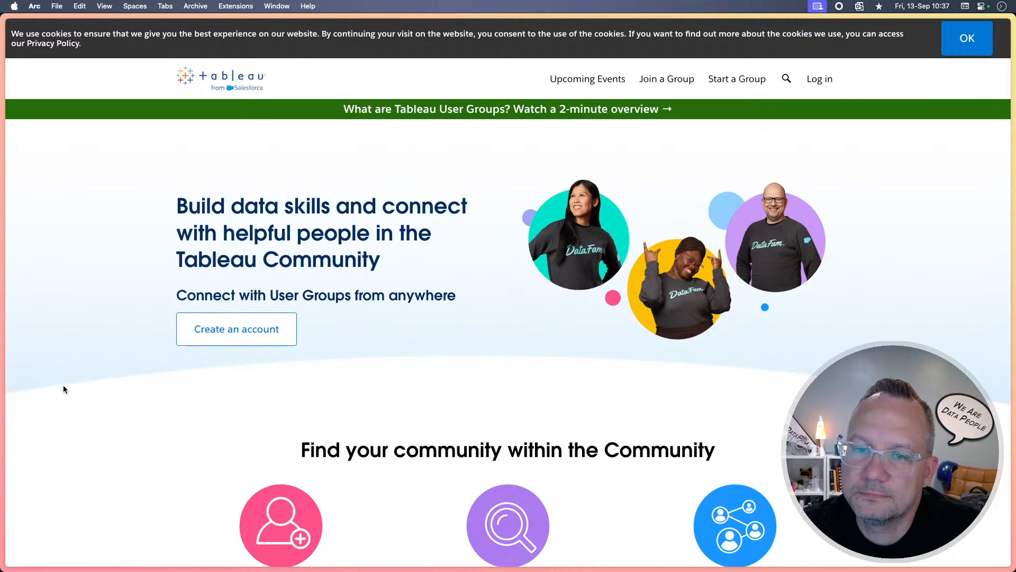
pyautogui.moveTo(3, 385)
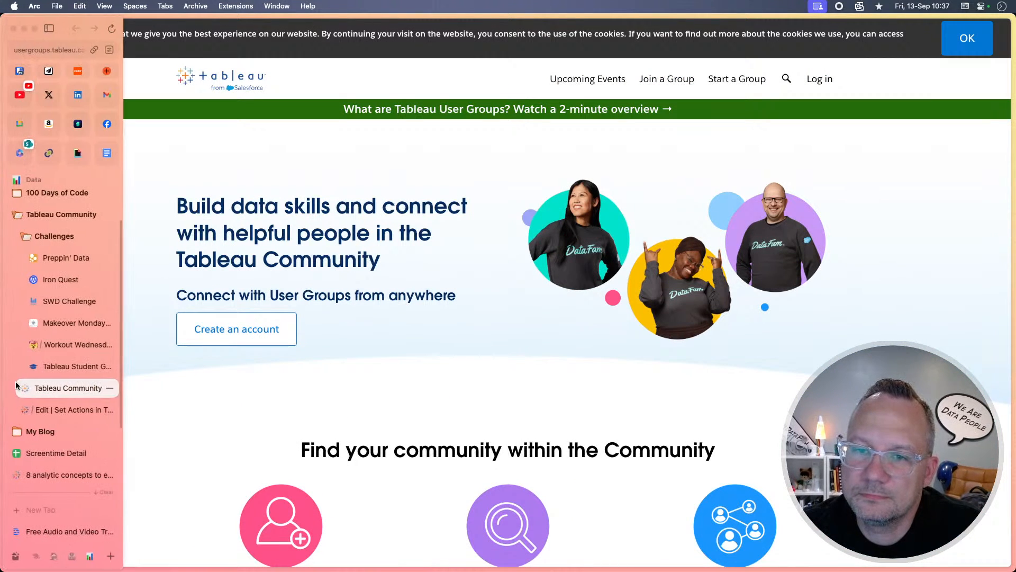
pyautogui.click(69, 409)
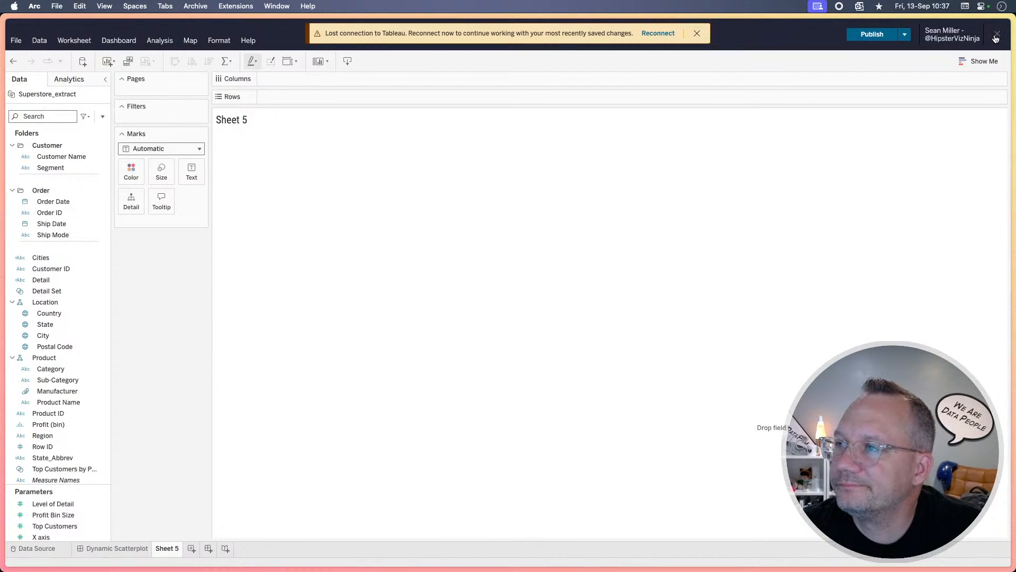
pyautogui.click(696, 33)
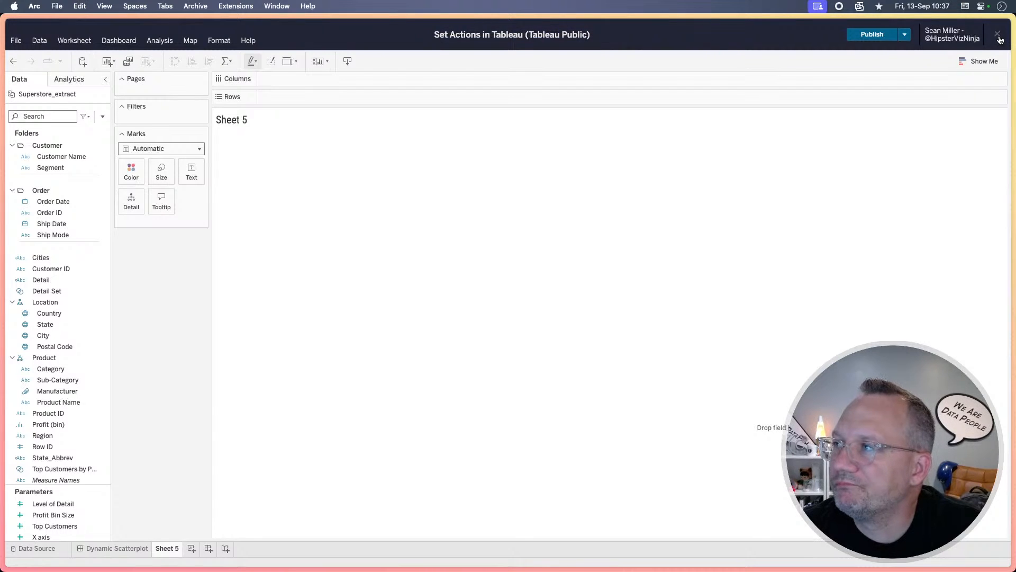
pyautogui.click(668, 36)
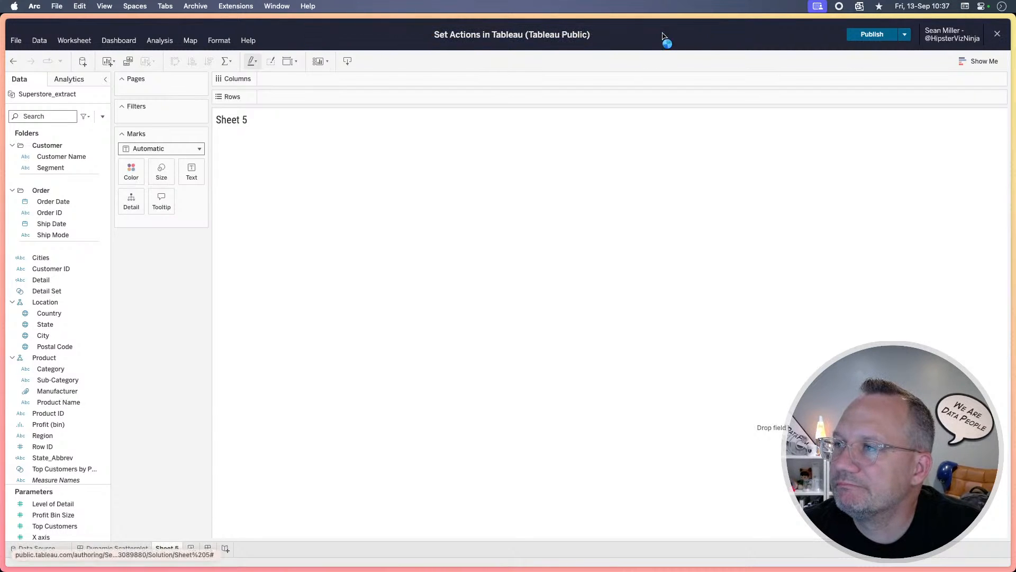
pyautogui.click(998, 37)
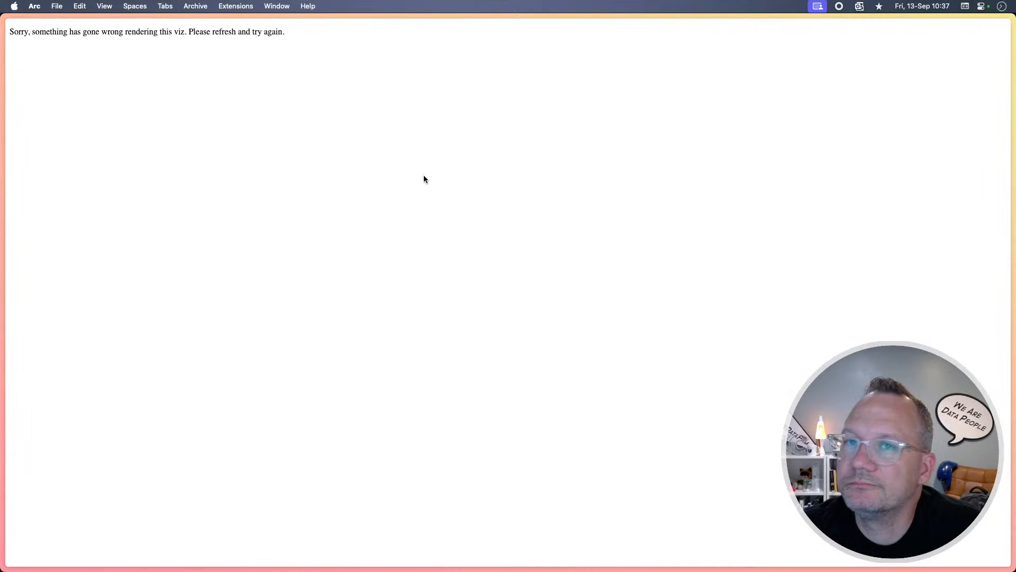
pyautogui.press('super+w')
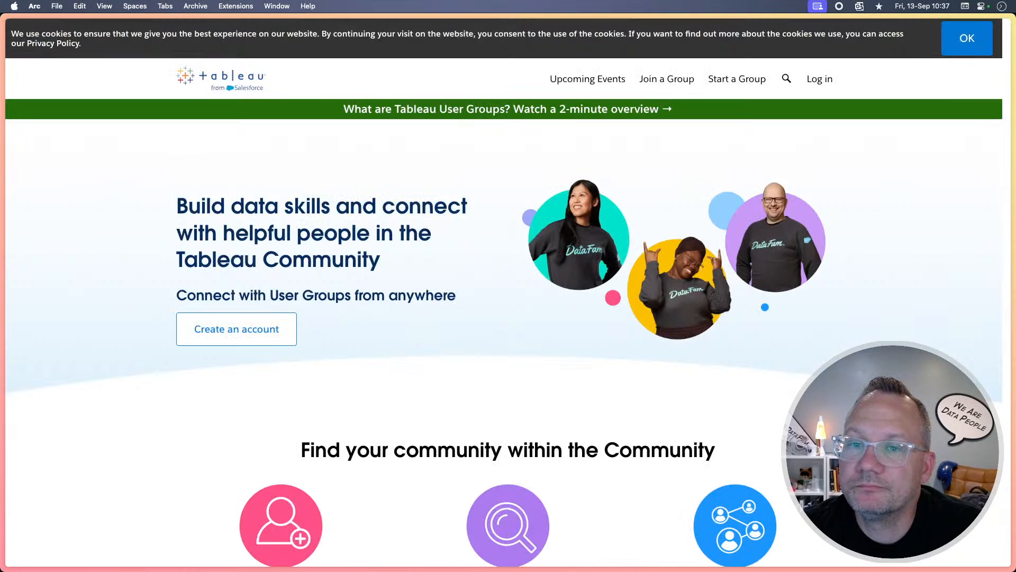
# Step: Open the Tableau Public home page and sign in
pyautogui.moveTo(22, 353)
pyautogui.click(65, 412)
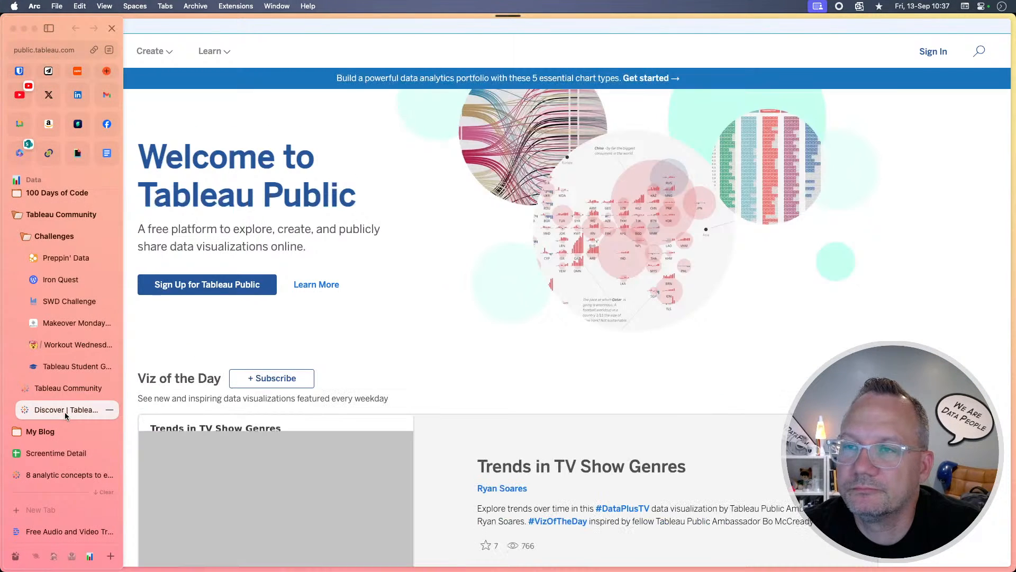
pyautogui.click(934, 55)
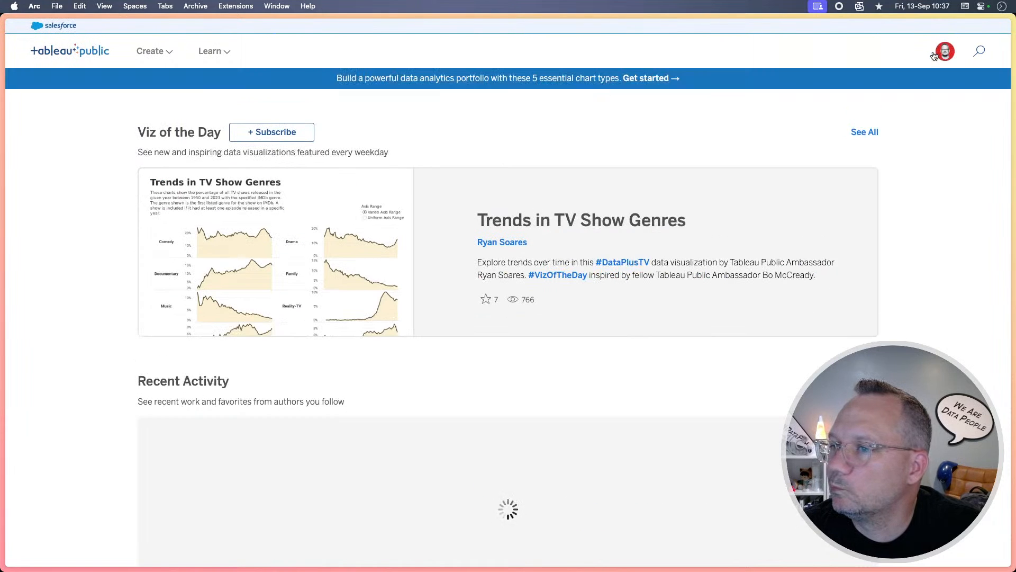
# Step: Search Tableau Public authors for the challenge author and open the 2024_09_11_WW37_Medal_Unit_Chart viz from their profile
pyautogui.click(979, 51)
pyautogui.write('donna cole')
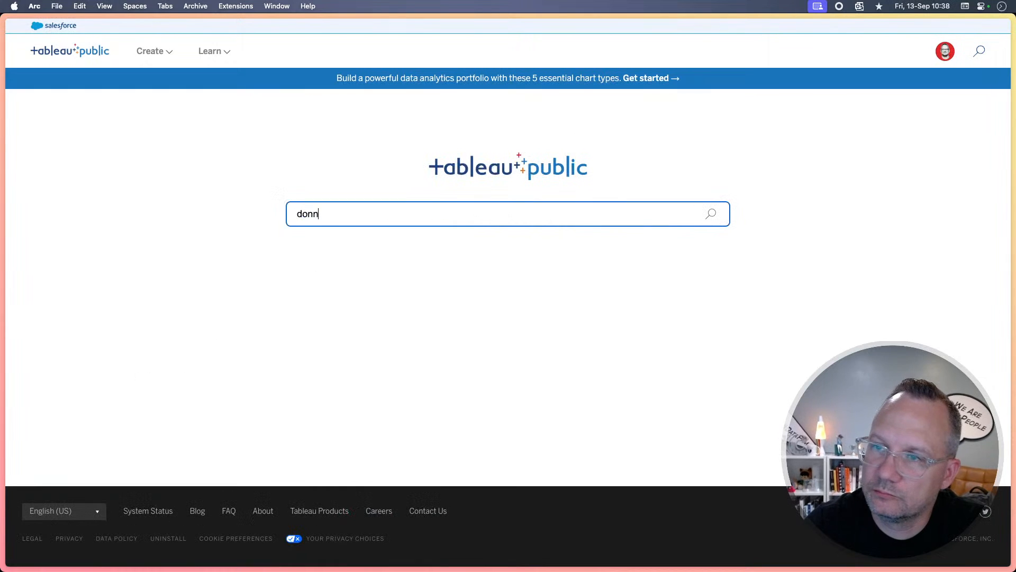
pyautogui.write('s')
pyautogui.press('Return')
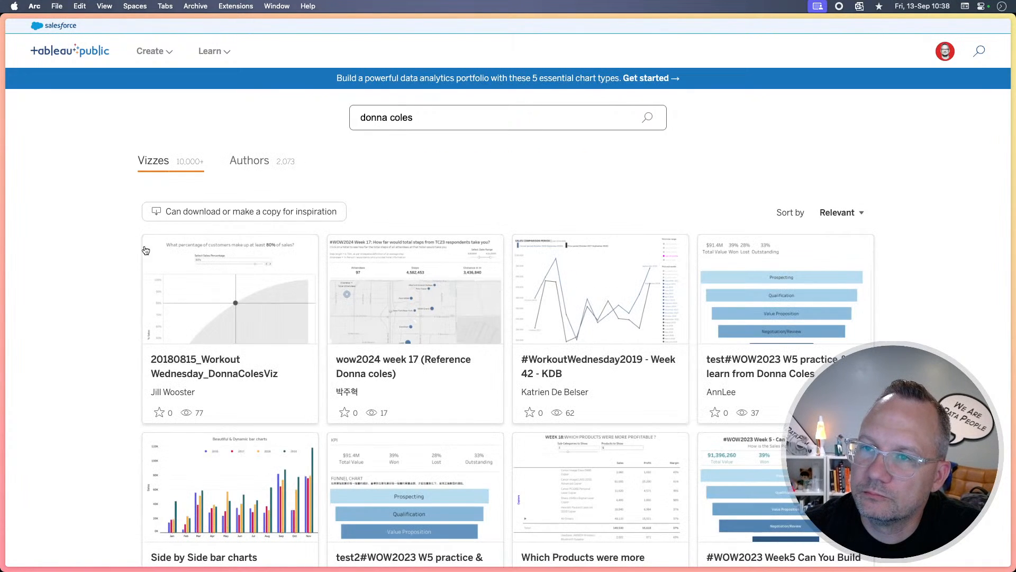
pyautogui.click(256, 159)
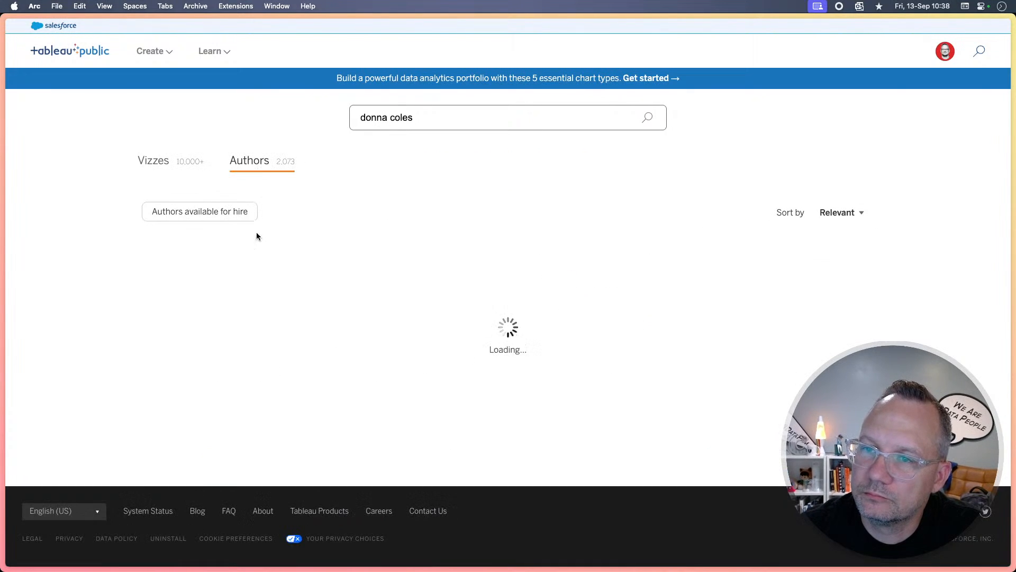
pyautogui.click(228, 331)
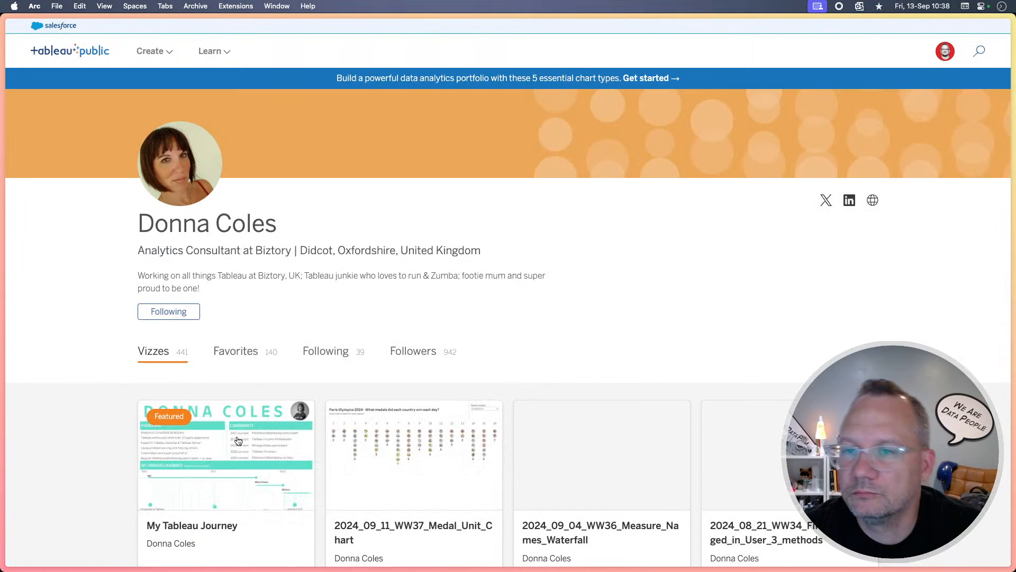
pyautogui.click(396, 519)
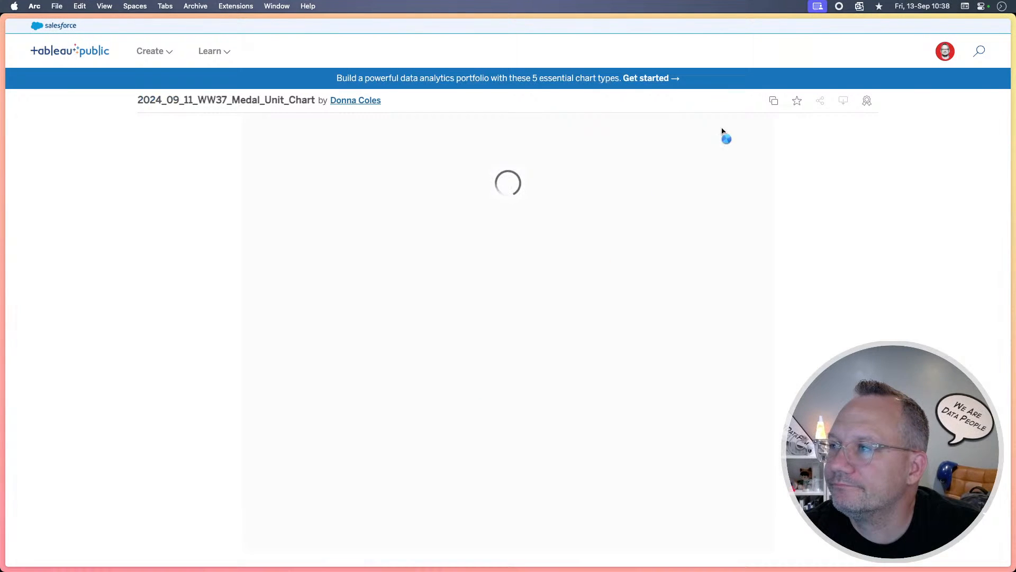
# Step: Make an editable web authoring copy of the published viz and open its Medal Unit Chart worksheet from the dashboard
pyautogui.click(770, 105)
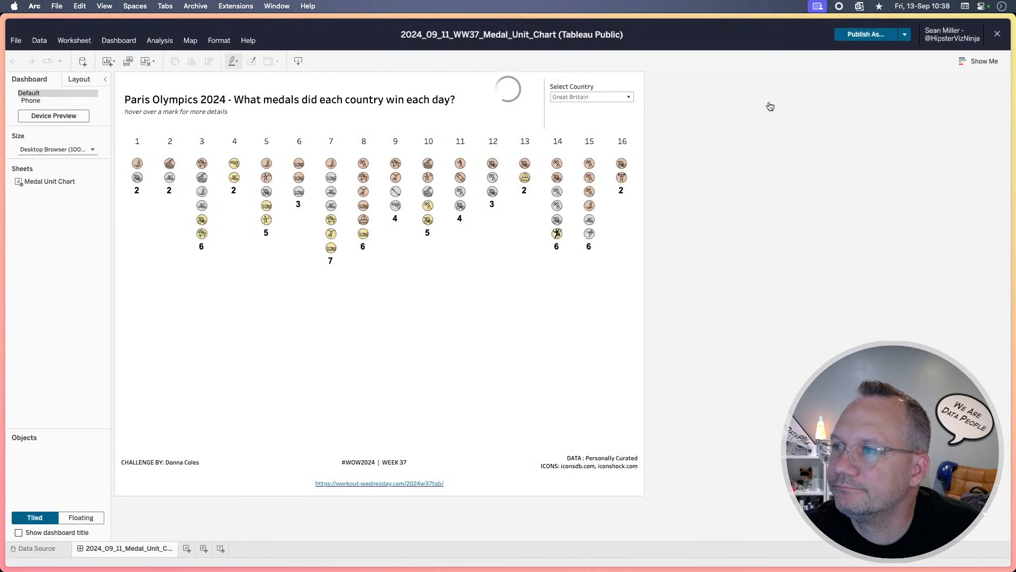
pyautogui.click(523, 296)
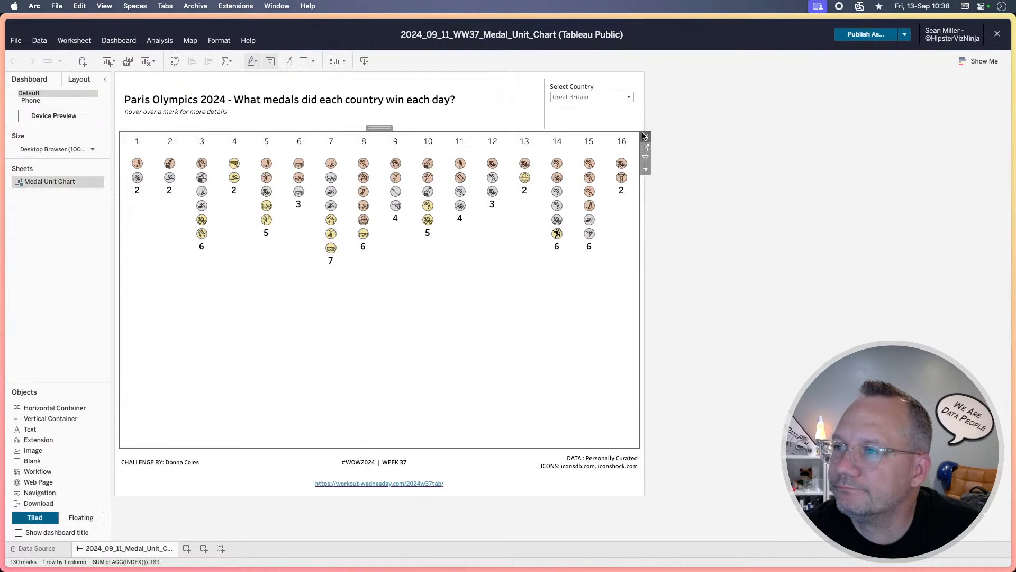
pyautogui.click(645, 152)
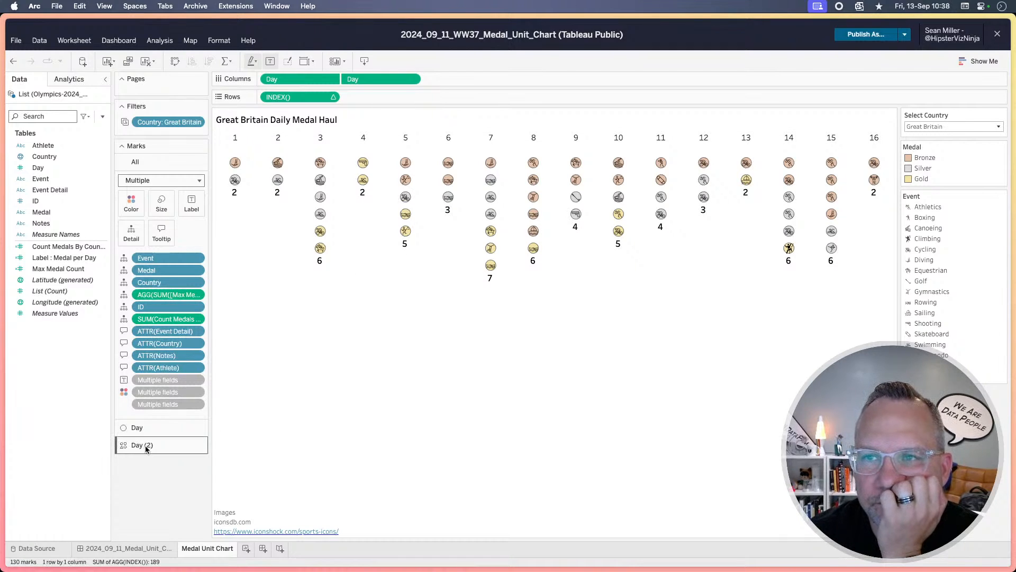
# Step: Switch to the Book3 workbook in Tableau Desktop and make the Day field on Columns continuous
pyautogui.press('super+Tab')
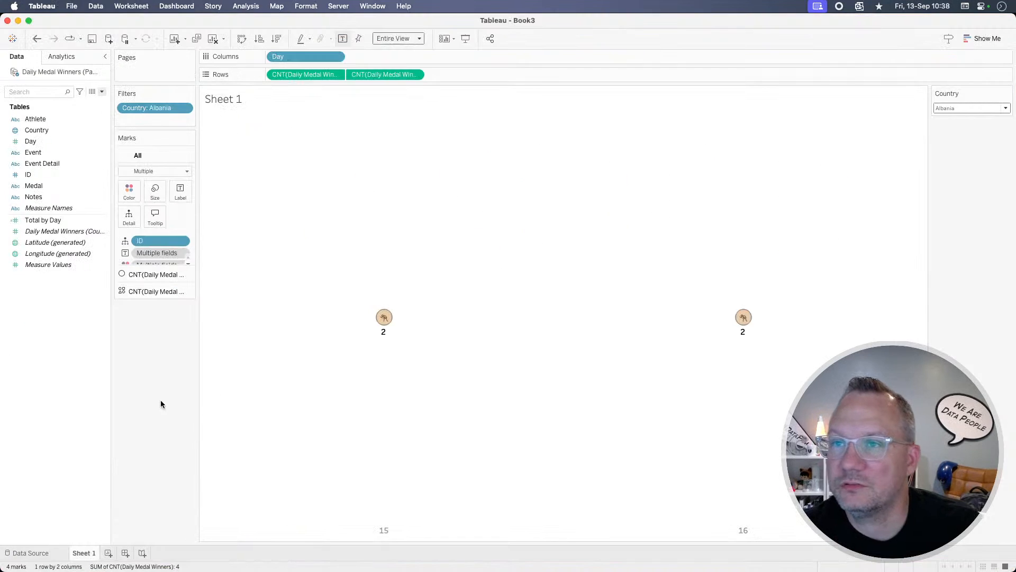
pyautogui.moveTo(316, 74)
pyautogui.mouseDown()
pyautogui.moveTo(156, 354)
pyautogui.moveTo(312, 75)
pyautogui.mouseUp()
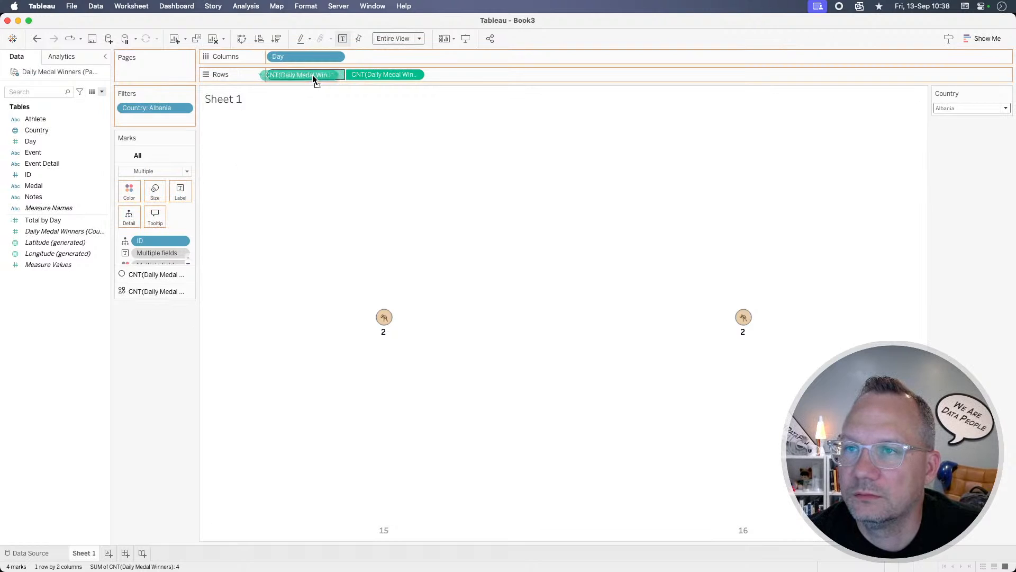
pyautogui.click(335, 58)
pyautogui.click(143, 385)
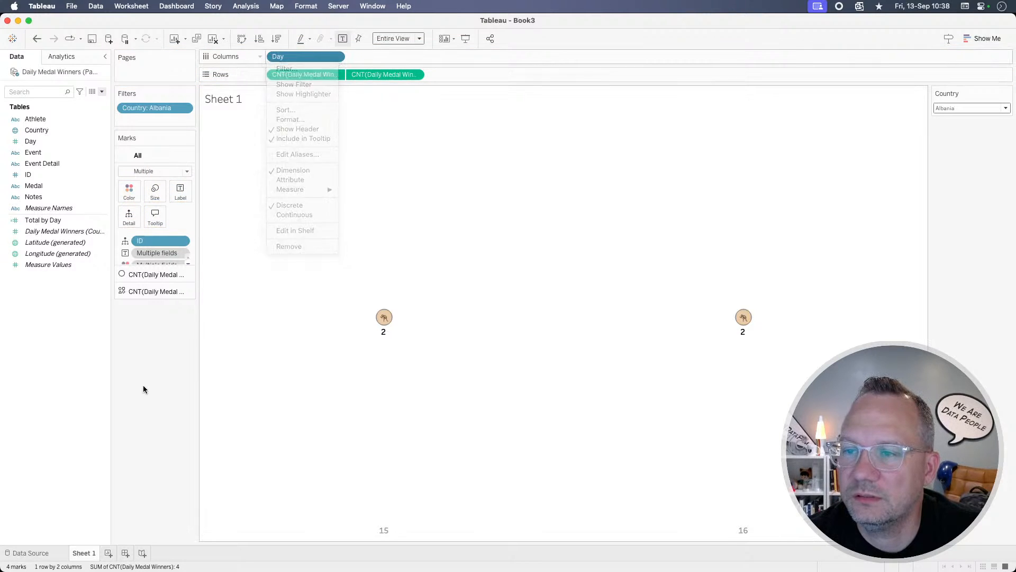
pyautogui.click(336, 57)
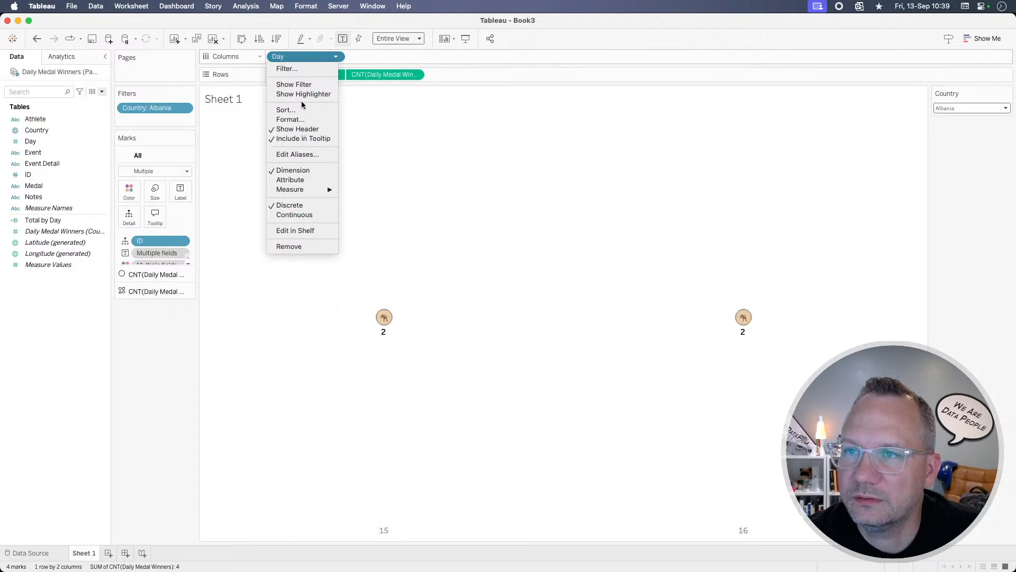
pyautogui.click(303, 215)
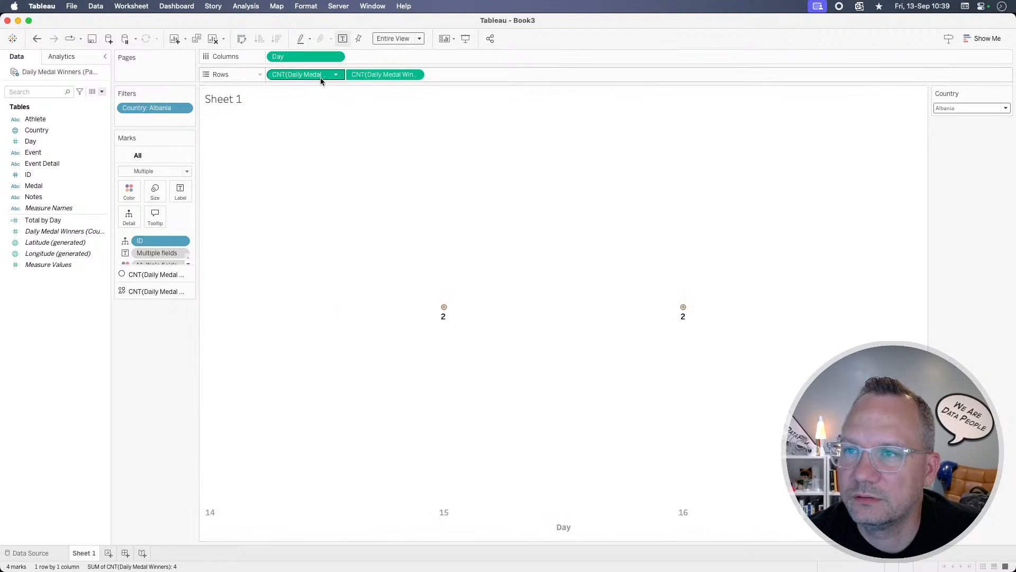
# Step: Remove both medal count fields from Rows and put an ad hoc index() calculation there instead
pyautogui.moveTo(321, 75); pyautogui.dragTo(148, 347)
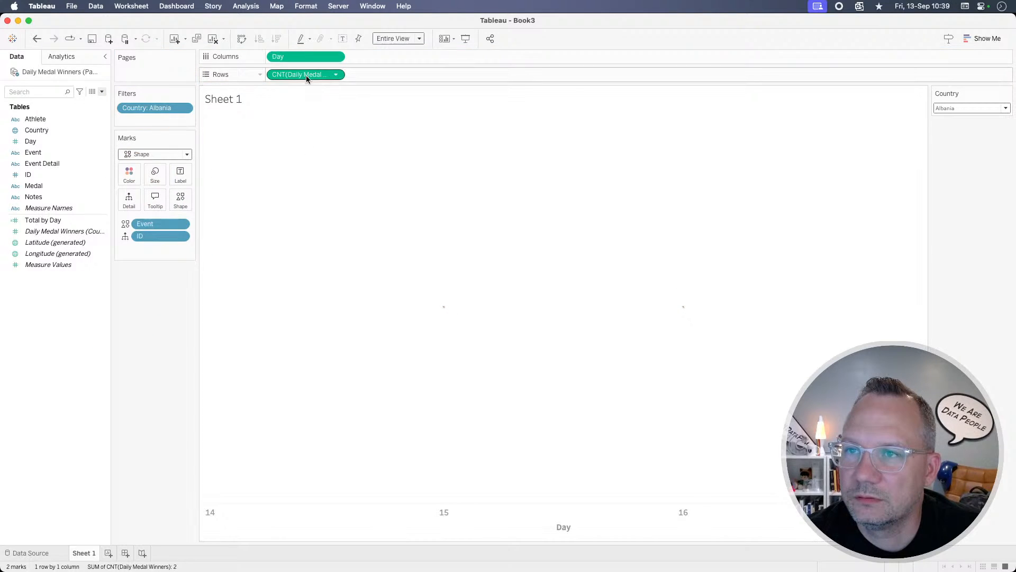
pyautogui.moveTo(309, 74); pyautogui.dragTo(149, 353)
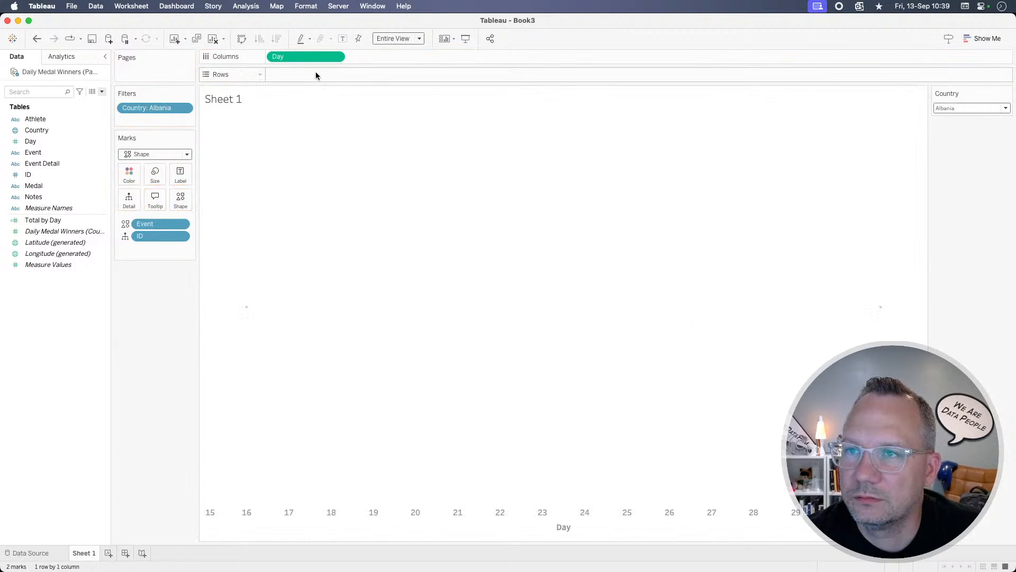
pyautogui.doubleClick(316, 75)
pyautogui.write('index()')
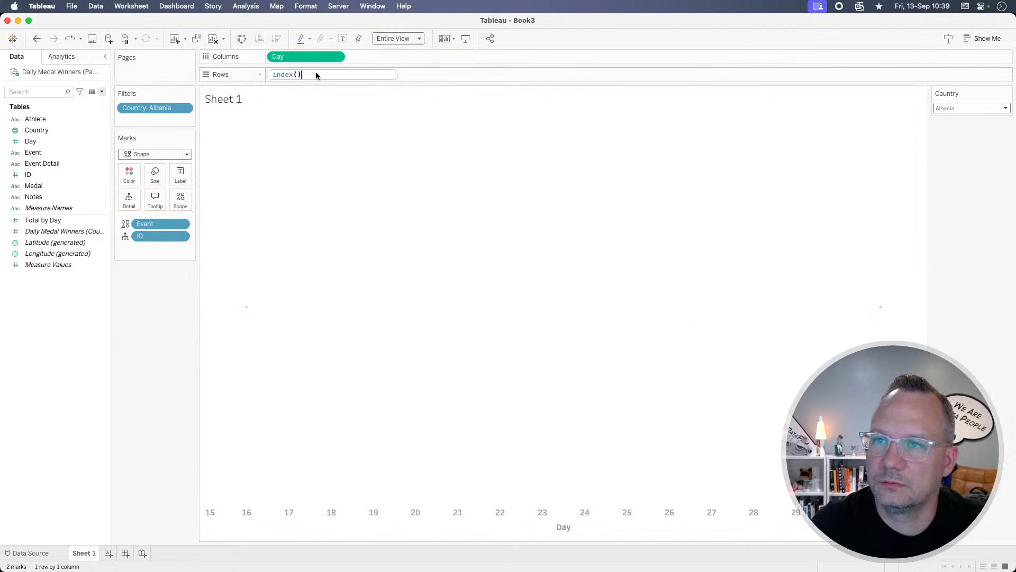
pyautogui.press('Return')
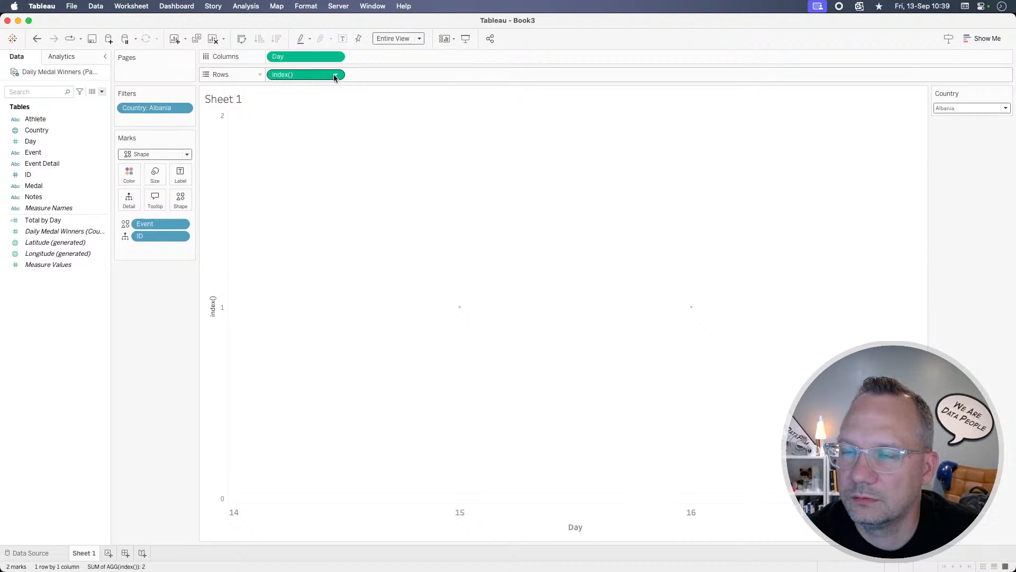
# Step: Try index() on Rows as a discrete field, compare it with the reference workbook, and return it to continuous
pyautogui.click(335, 74)
pyautogui.click(306, 122)
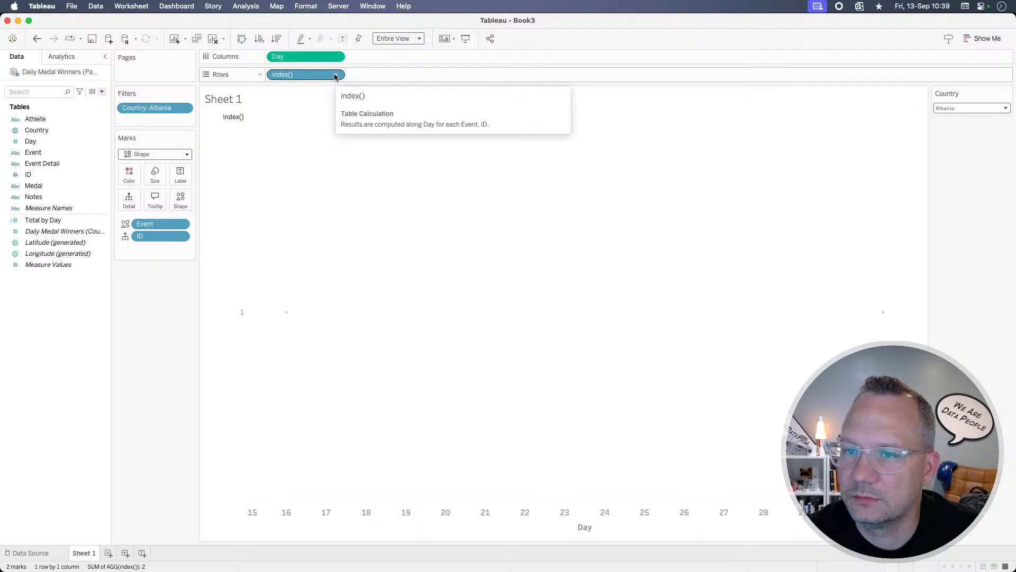
pyautogui.moveTo(288, 315)
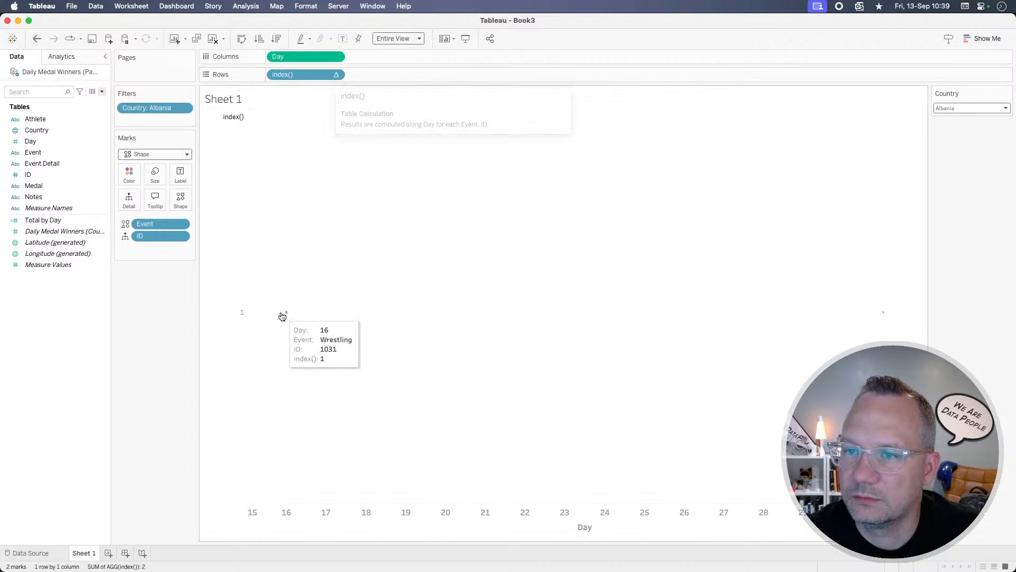
pyautogui.click(336, 76)
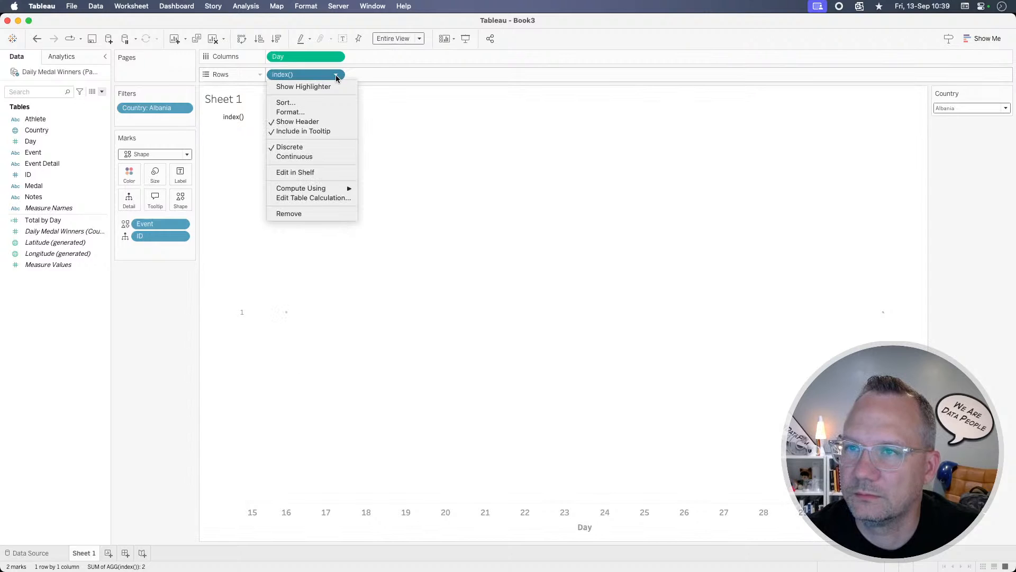
pyautogui.press('super+Tab')
pyautogui.press('super+Tab')
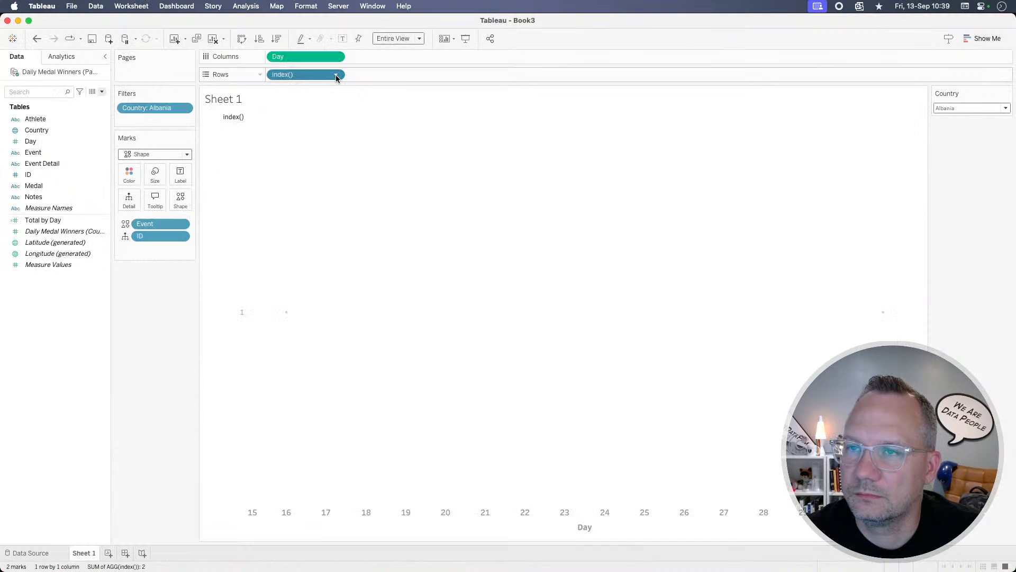
pyautogui.press('super+Tab')
pyautogui.press('super+Tab')
pyautogui.click(337, 75)
pyautogui.click(315, 157)
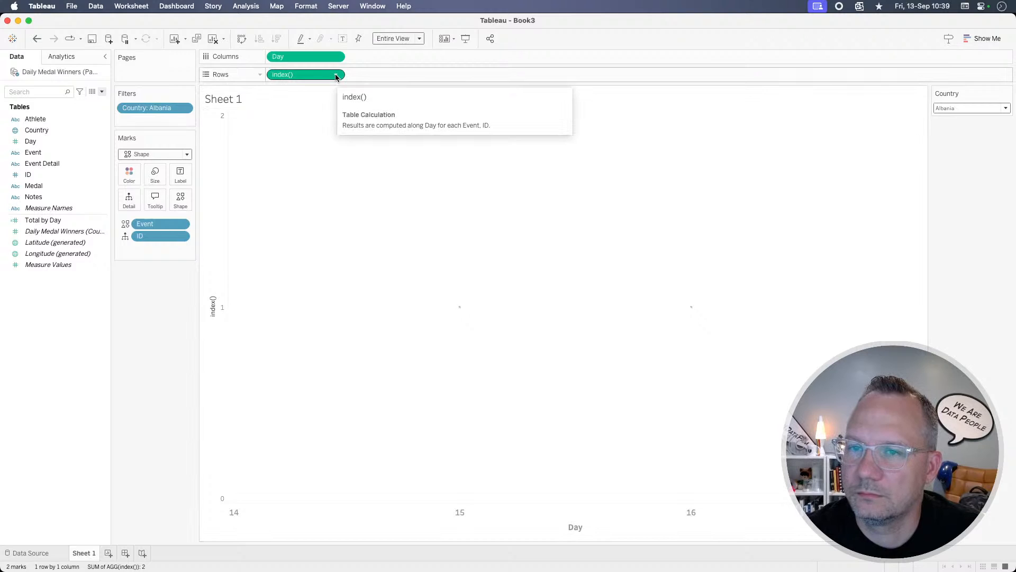
# Step: Switch to the reference workbook in Arc and examine the table calculation settings of its INDEX() field on Rows
pyautogui.press('super+Tab')
pyautogui.click(333, 97)
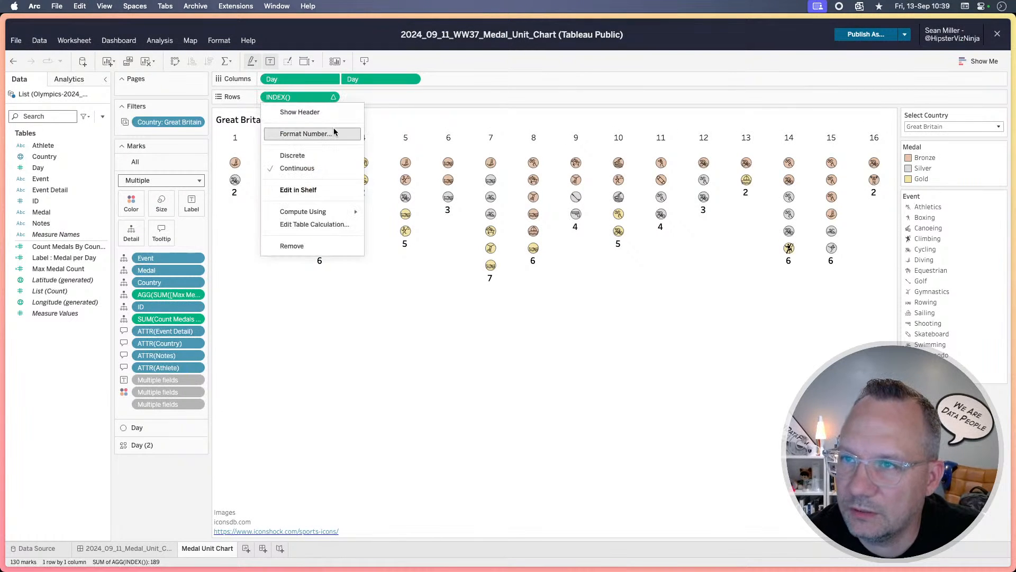
pyautogui.click(314, 224)
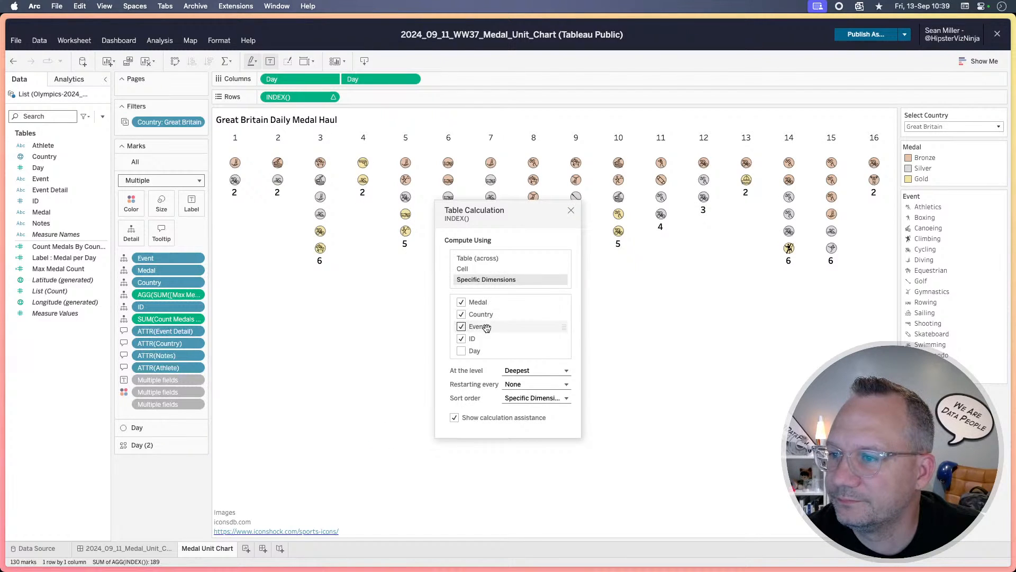
pyautogui.click(527, 401)
pyautogui.click(527, 401)
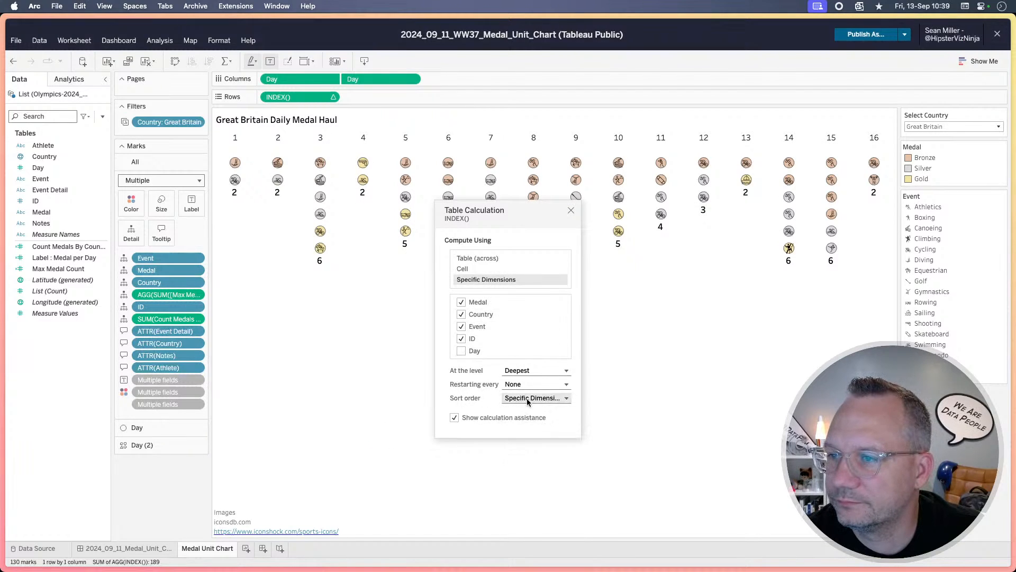
# Step: Back in Tableau Desktop, compute index() using Specific Dimensions with Event and ID included and Day excluded
pyautogui.press('super+Tab')
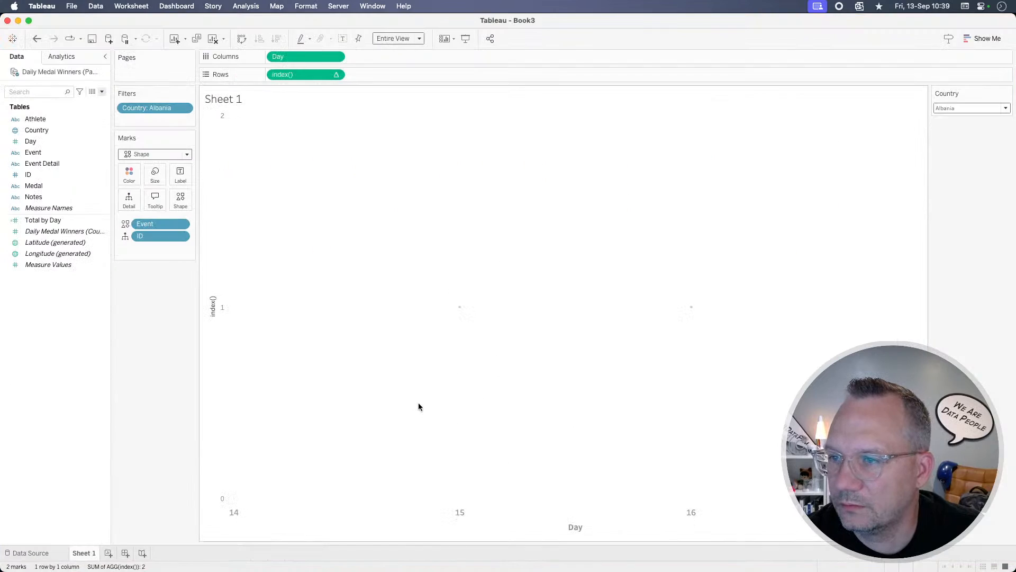
pyautogui.click(335, 75)
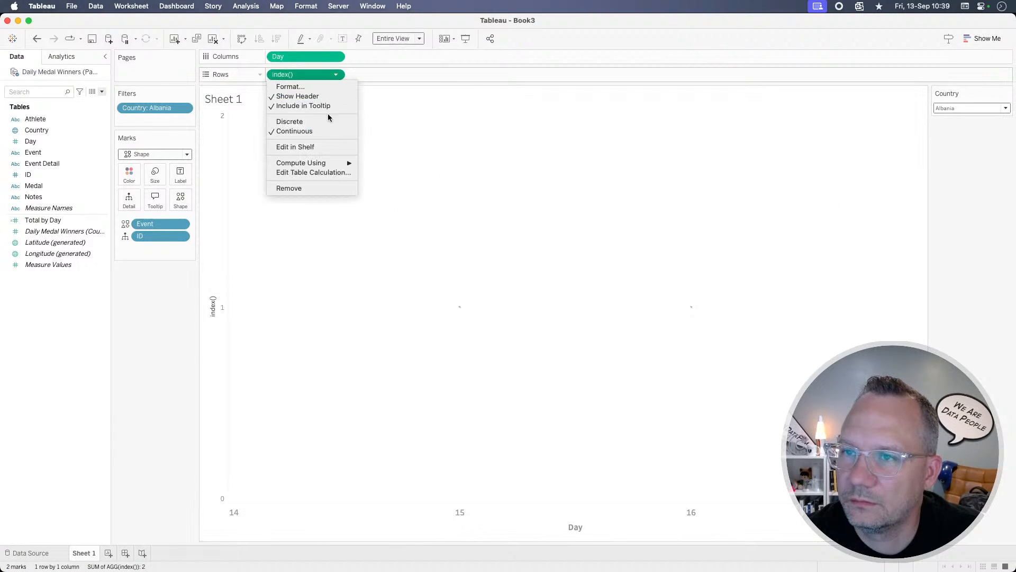
pyautogui.click(303, 172)
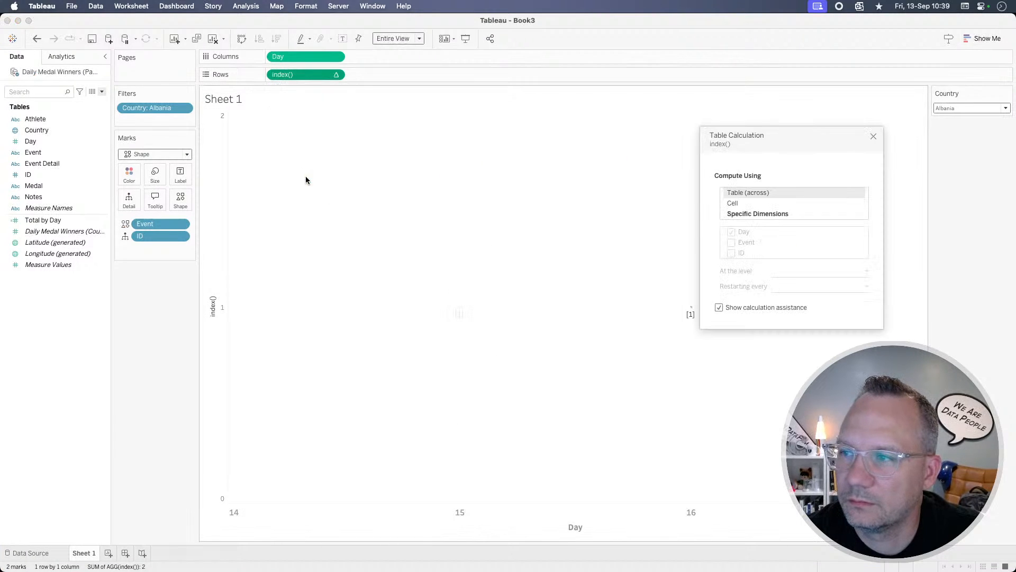
pyautogui.click(760, 214)
pyautogui.click(732, 243)
pyautogui.click(731, 253)
pyautogui.click(732, 233)
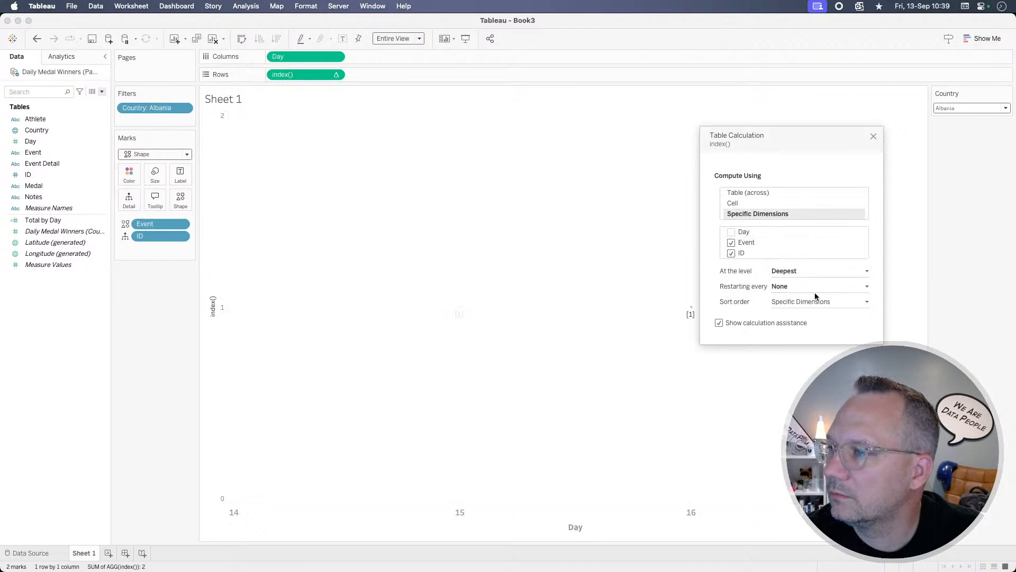
pyautogui.press('super+Tab')
pyautogui.press('super+Tab')
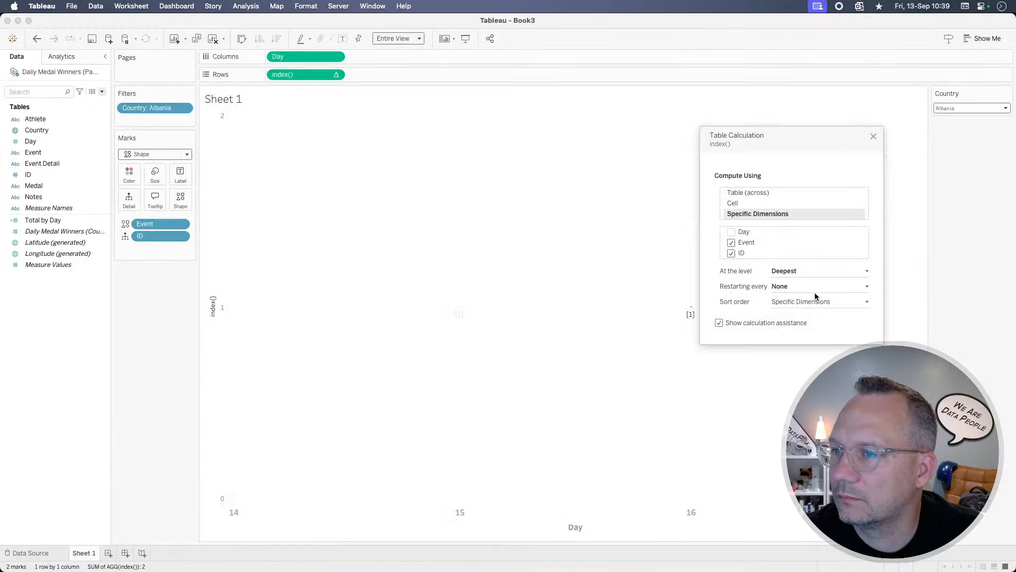
pyautogui.click(873, 137)
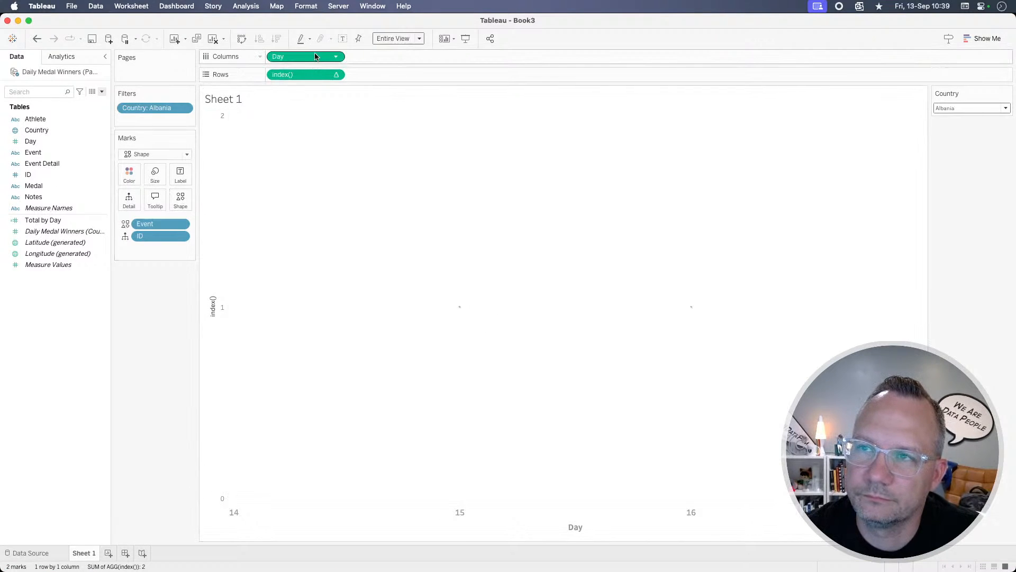
# Step: Enlarge the shape marks so the event icons are legible in the chart
pyautogui.click(168, 153)
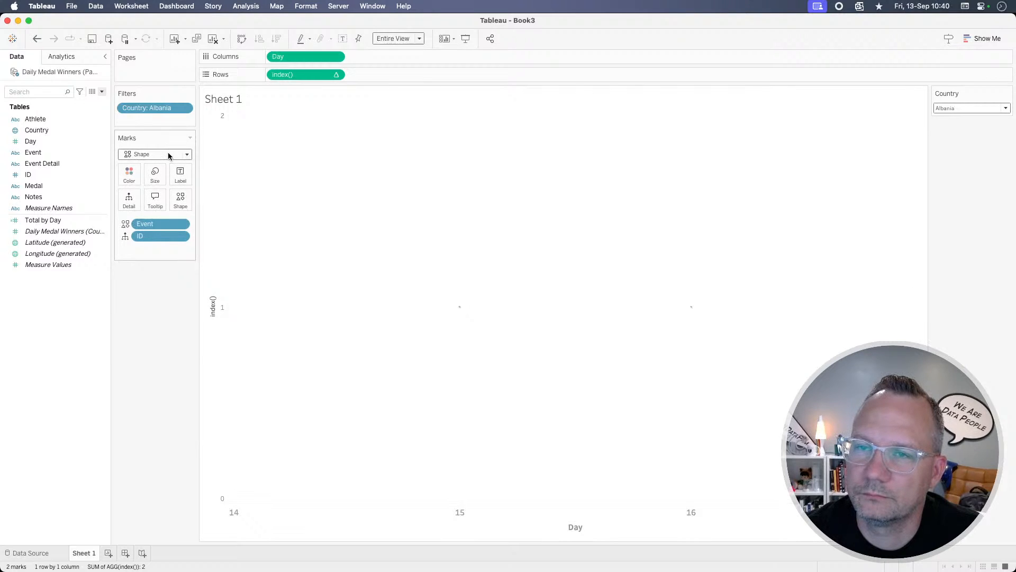
pyautogui.click(168, 154)
pyautogui.click(158, 152)
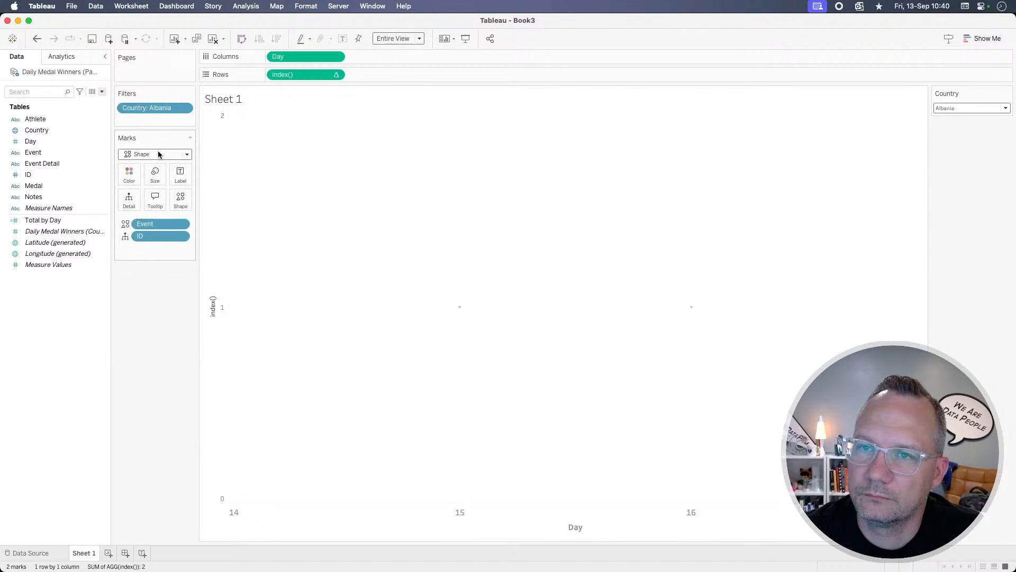
pyautogui.click(155, 173)
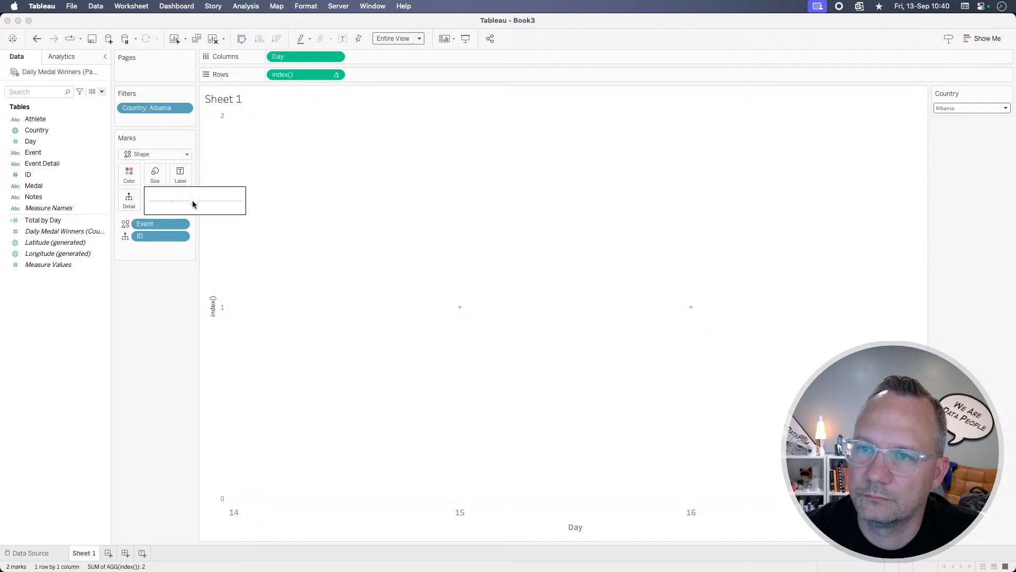
pyautogui.moveTo(192, 201); pyautogui.dragTo(206, 205)
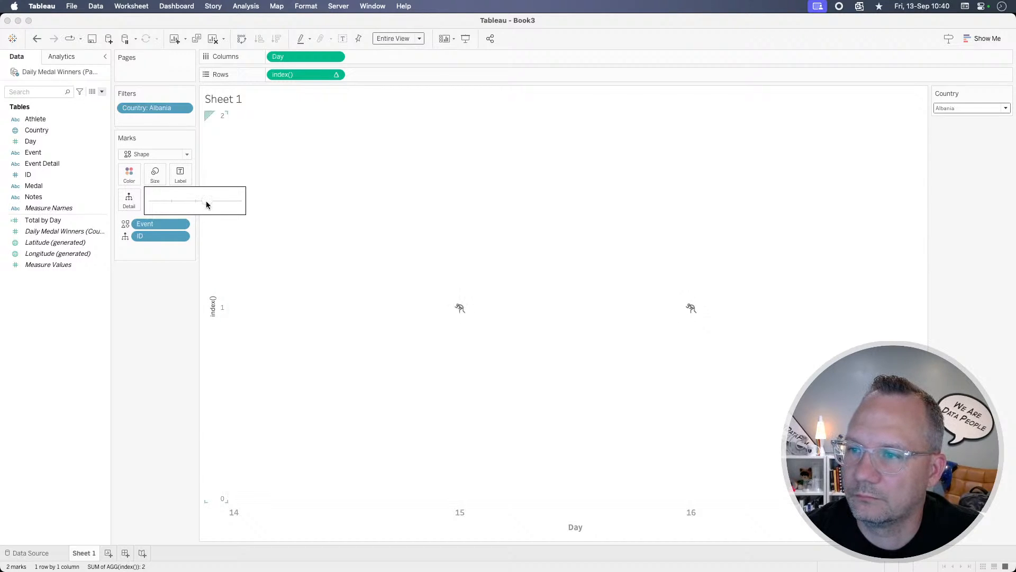
pyautogui.click(145, 349)
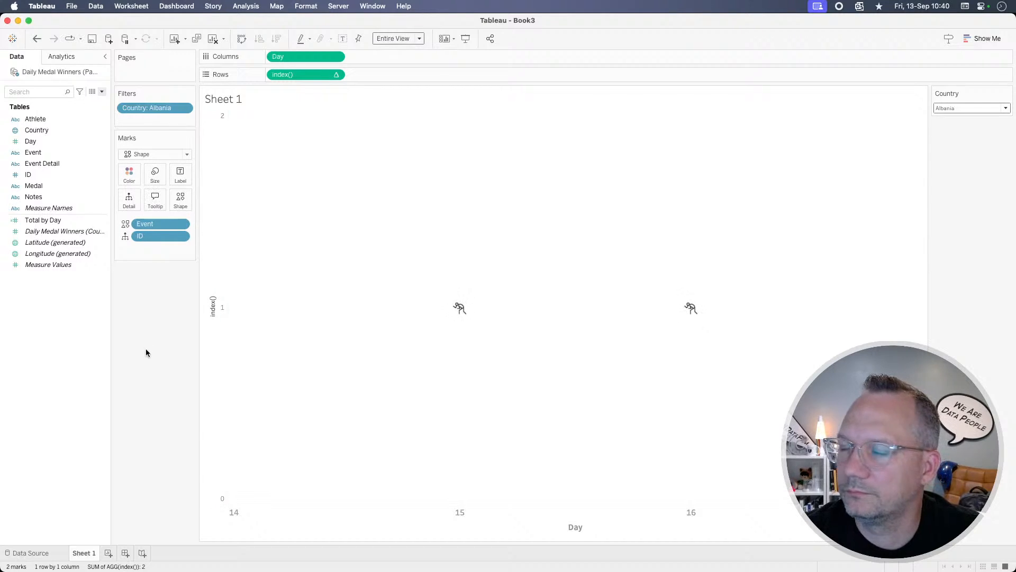
# Step: Check the detail fields in the reference workbook and add Medal and Country as detail to the Book3 chart's marks
pyautogui.press('super+Tab')
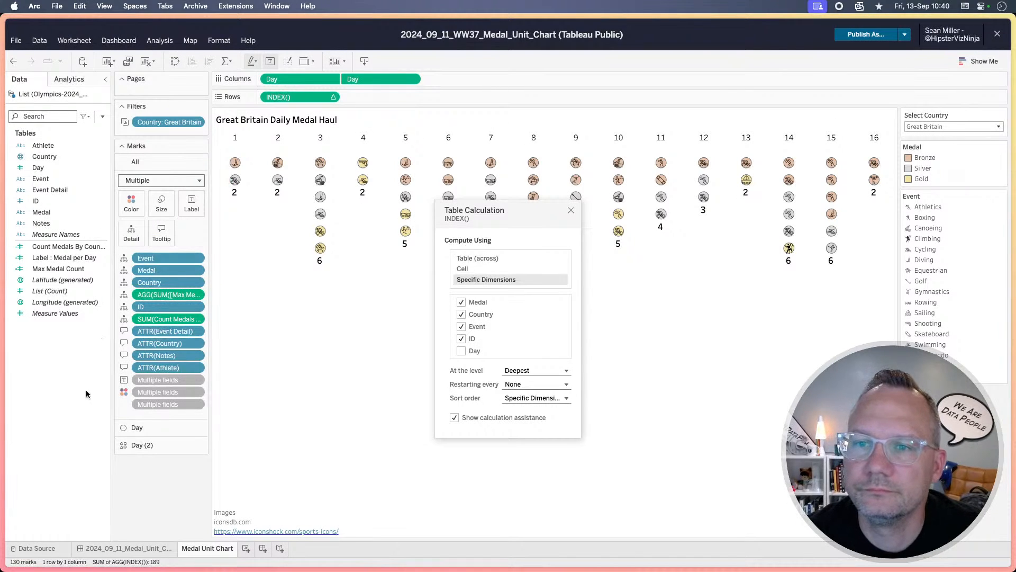
pyautogui.press('super+Tab')
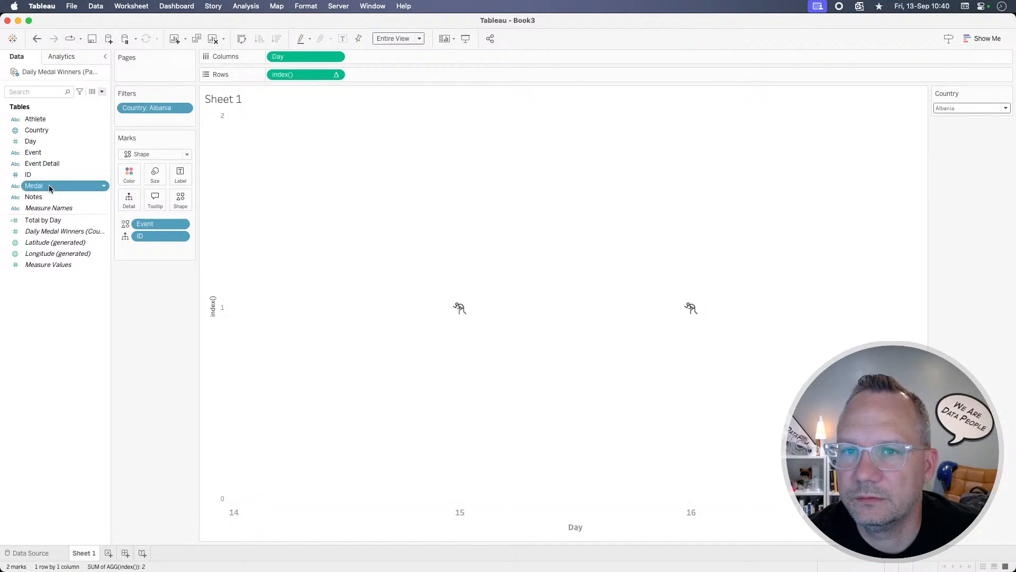
pyautogui.moveTo(49, 185); pyautogui.dragTo(127, 202)
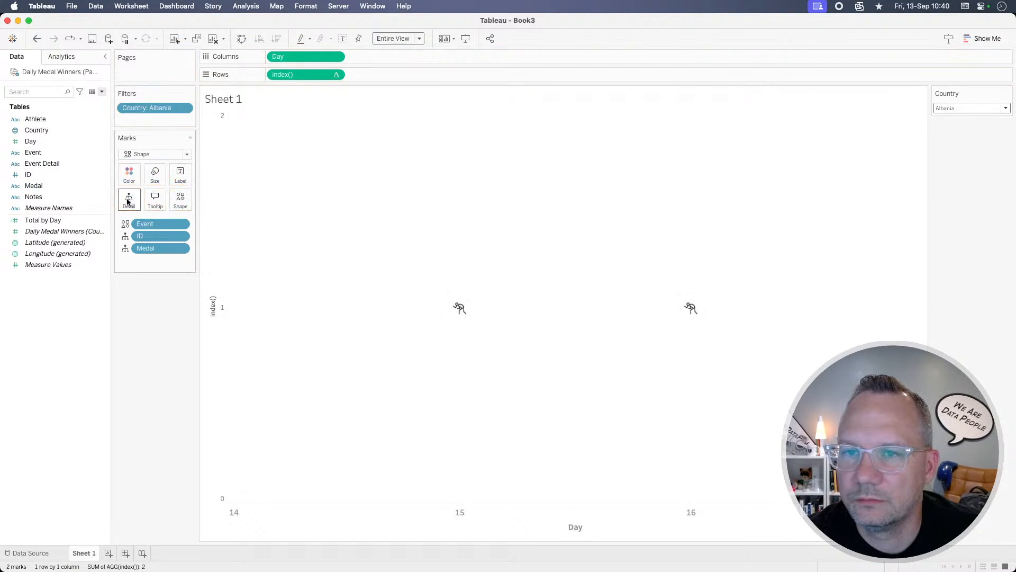
pyautogui.moveTo(47, 130); pyautogui.dragTo(131, 196)
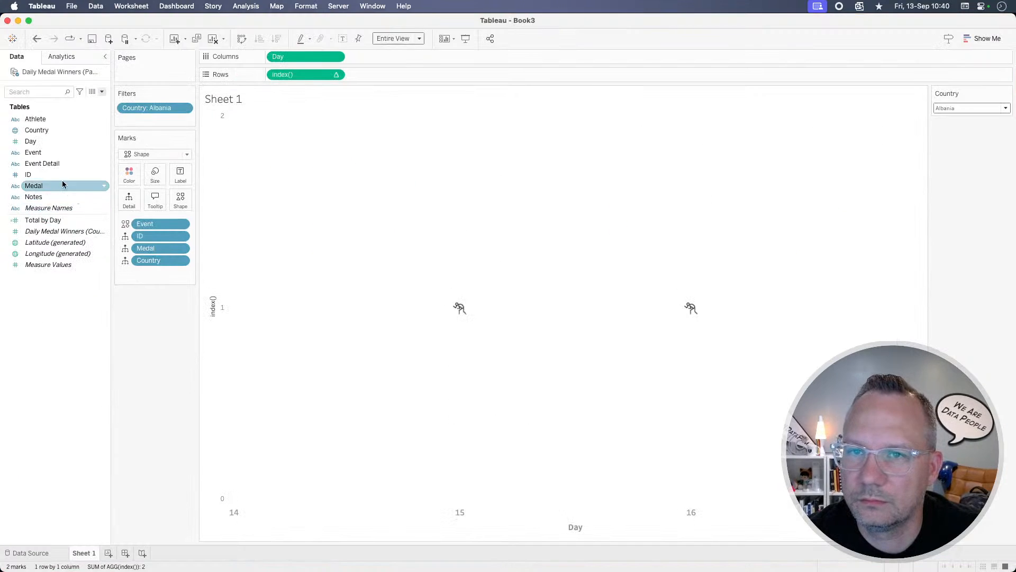
# Step: Add Event Detail to the marks' tooltip, and close the INDEX() table calculation settings in the reference workbook in Arc
pyautogui.moveTo(55, 166); pyautogui.dragTo(152, 200)
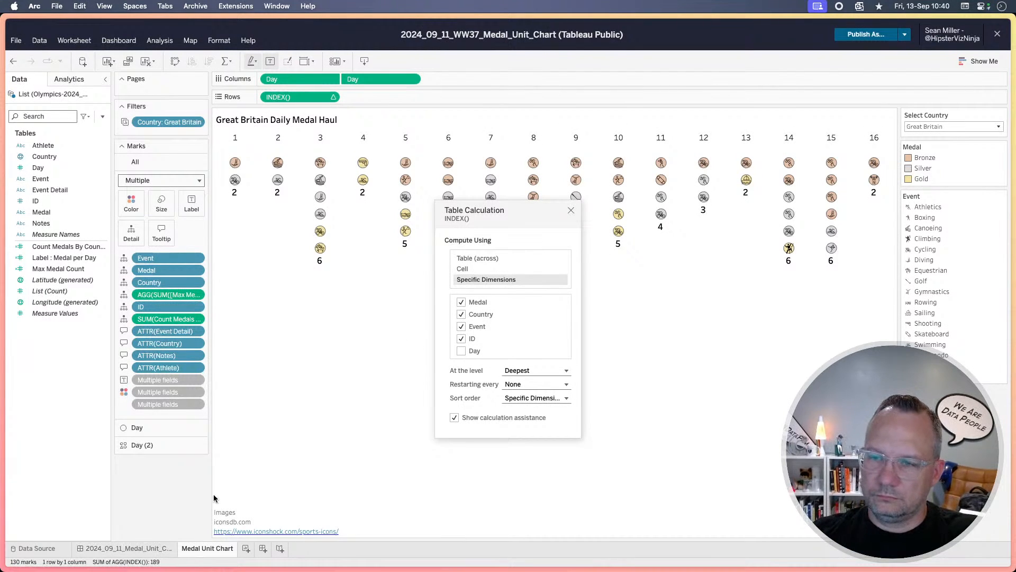
pyautogui.click(572, 210)
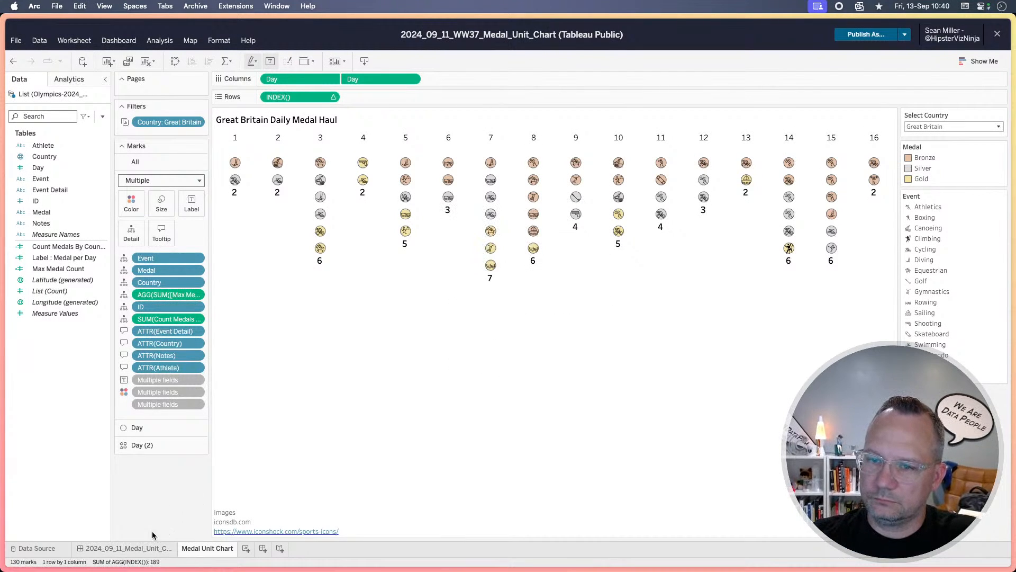
pyautogui.rightClick(147, 551)
pyautogui.click(124, 490)
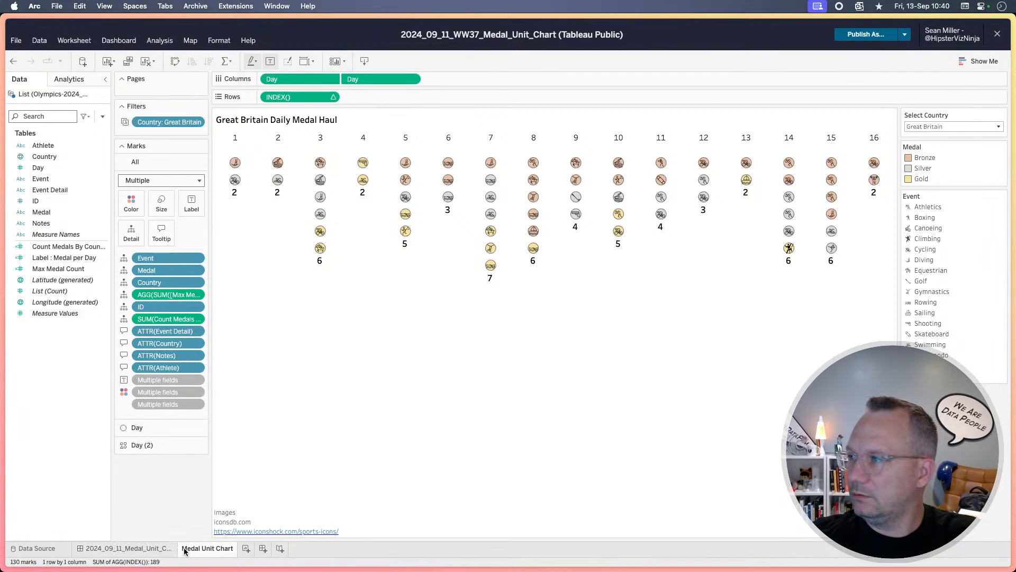
# Step: Back in Tableau Desktop, duplicate the Day field on Columns and change the second Day marks to Circle
pyautogui.press('super+Tab')
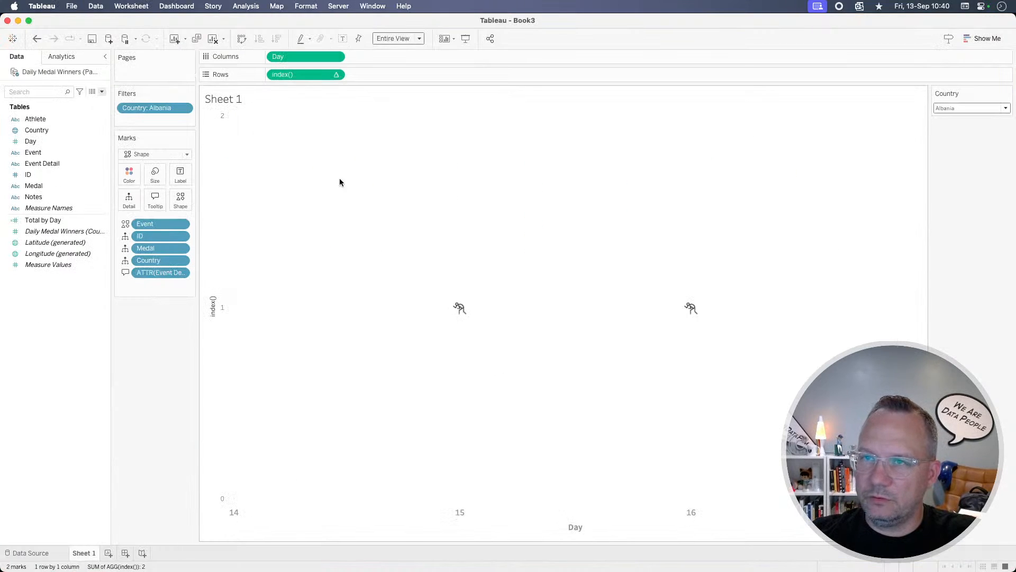
pyautogui.moveTo(312, 57); pyautogui.dragTo(378, 58)
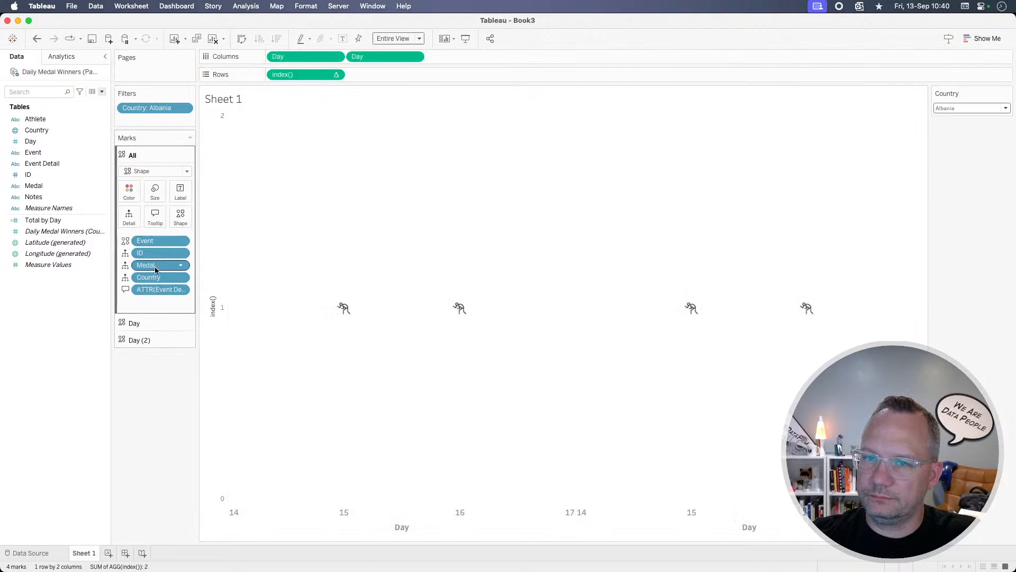
pyautogui.click(135, 336)
pyautogui.click(157, 206)
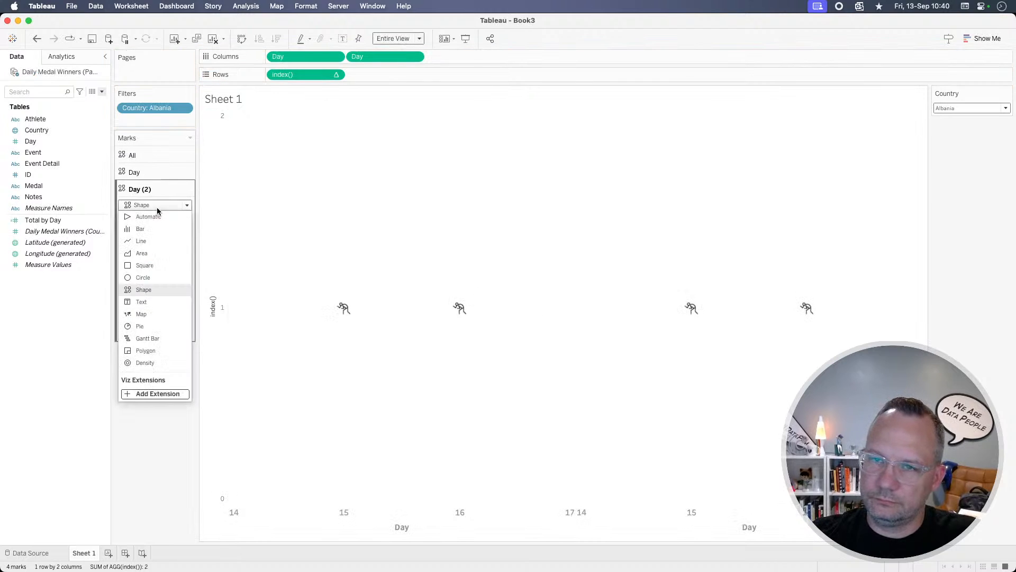
pyautogui.click(147, 276)
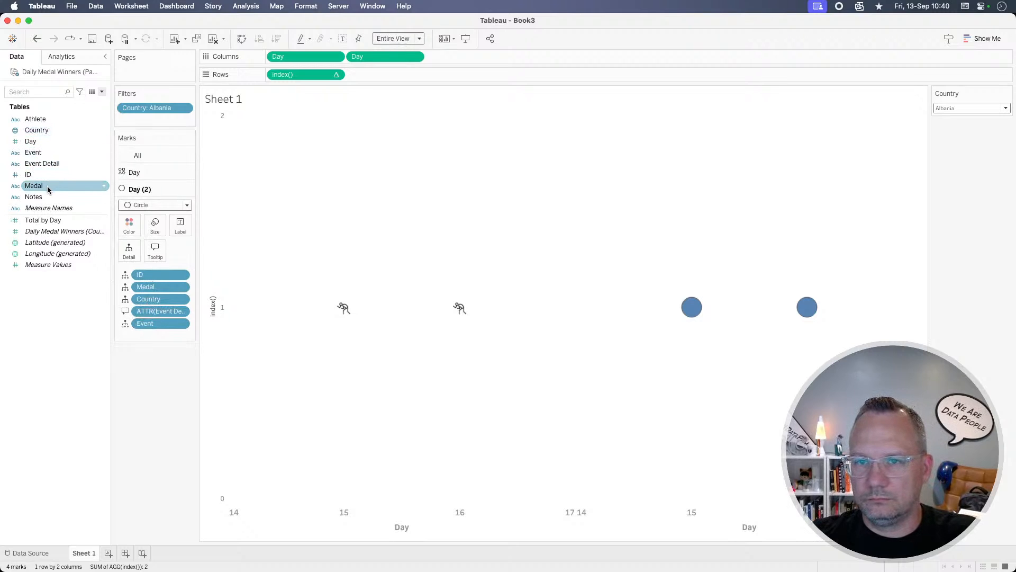
# Step: Color the second Day's circles by Medal and check the color assignments without changing them
pyautogui.moveTo(47, 185); pyautogui.dragTo(127, 223)
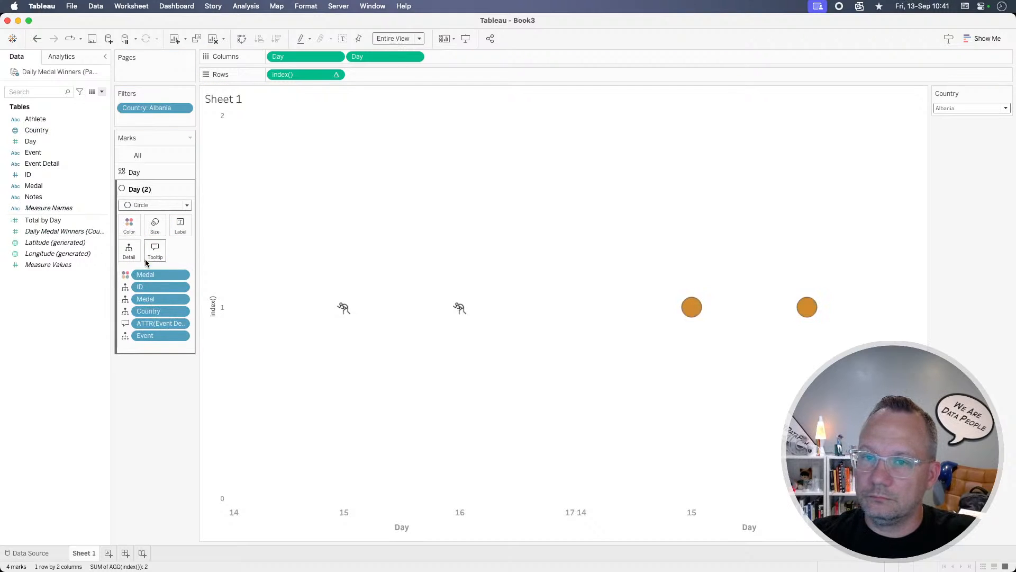
pyautogui.click(130, 227)
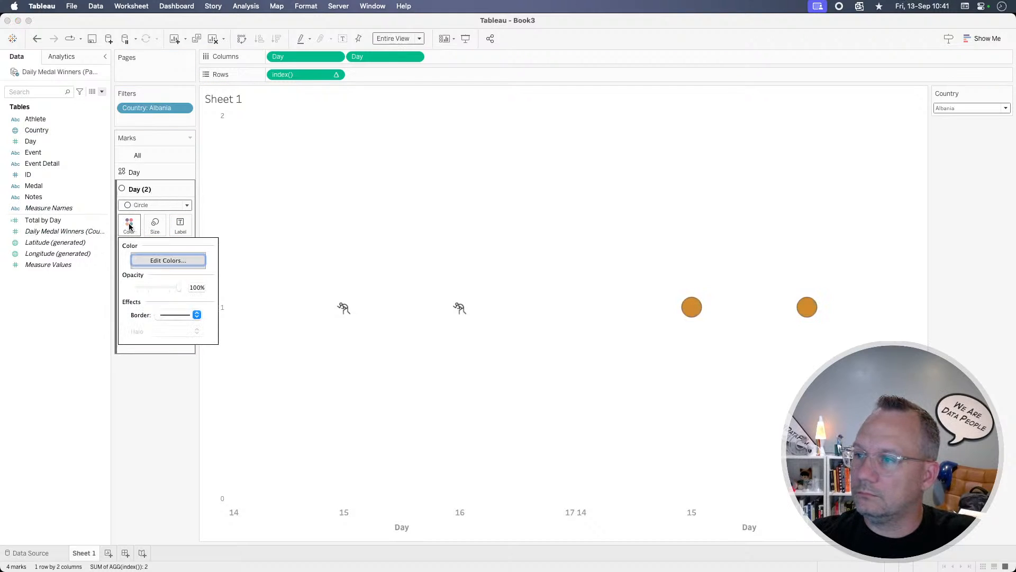
pyautogui.click(158, 262)
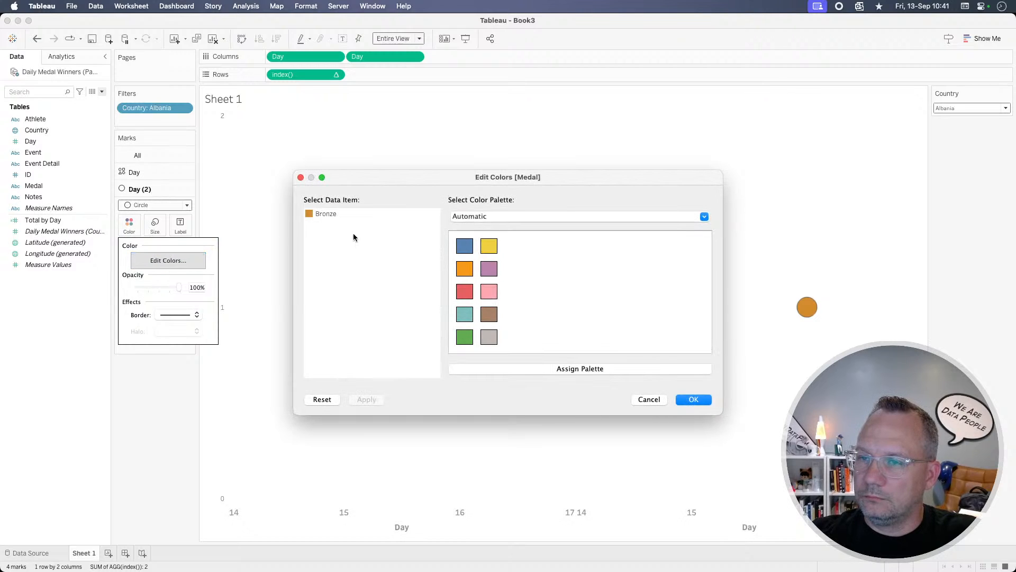
pyautogui.click(656, 400)
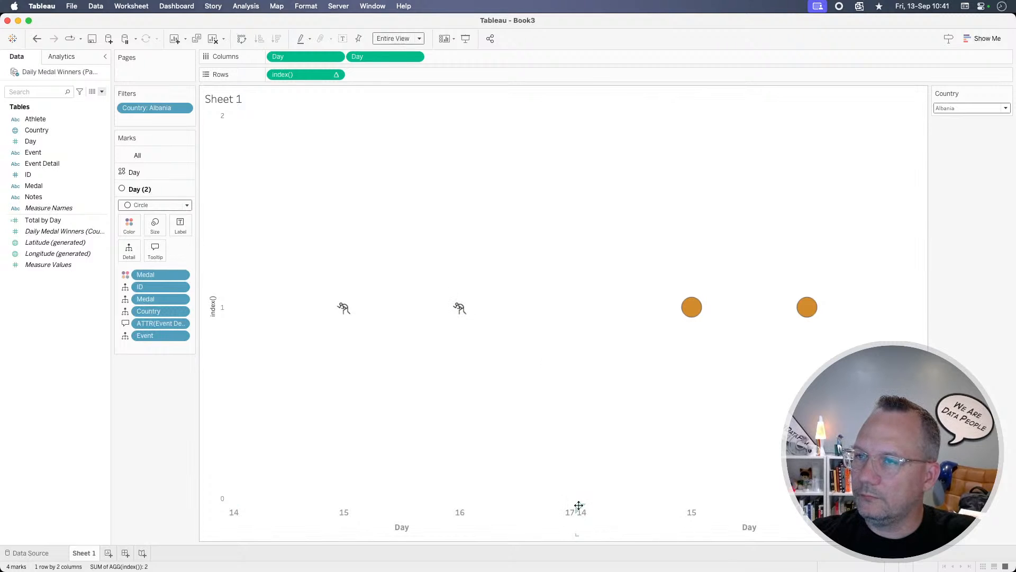
# Step: Combine the two Day axes into a synchronized dual axis and compute index() using Table (across)
pyautogui.moveTo(579, 506); pyautogui.dragTo(379, 122)
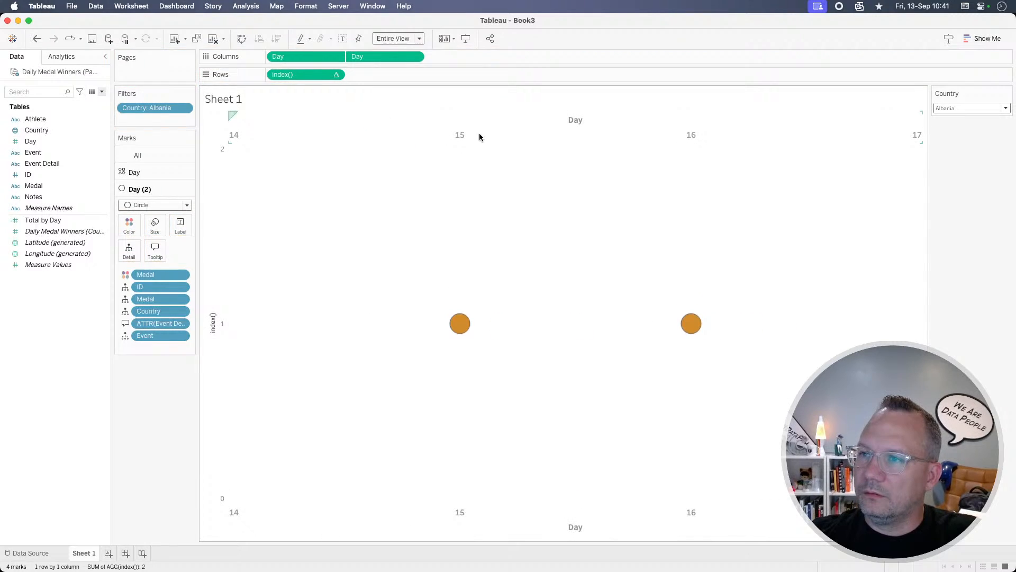
pyautogui.rightClick(480, 137)
pyautogui.click(491, 193)
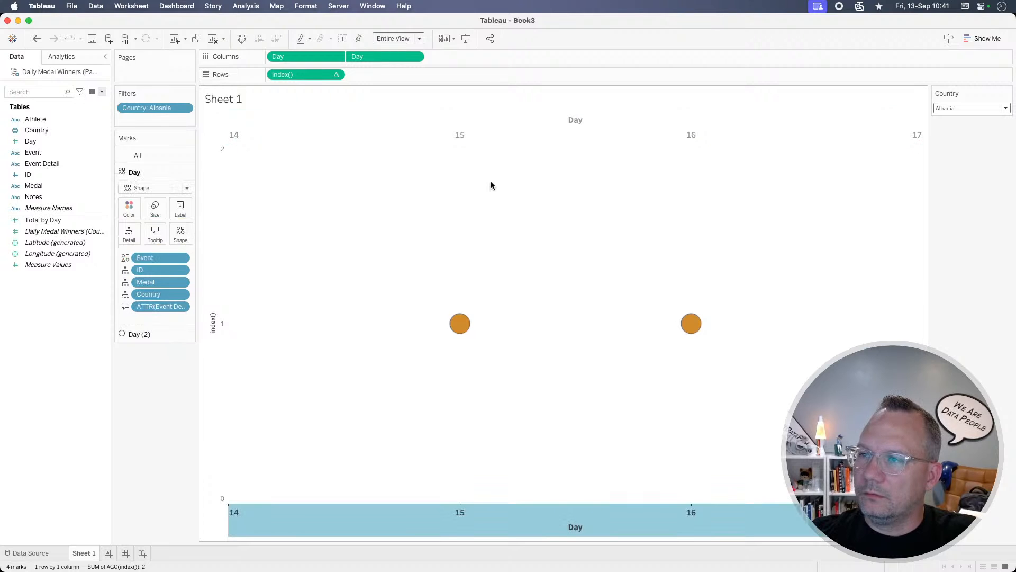
pyautogui.click(464, 523)
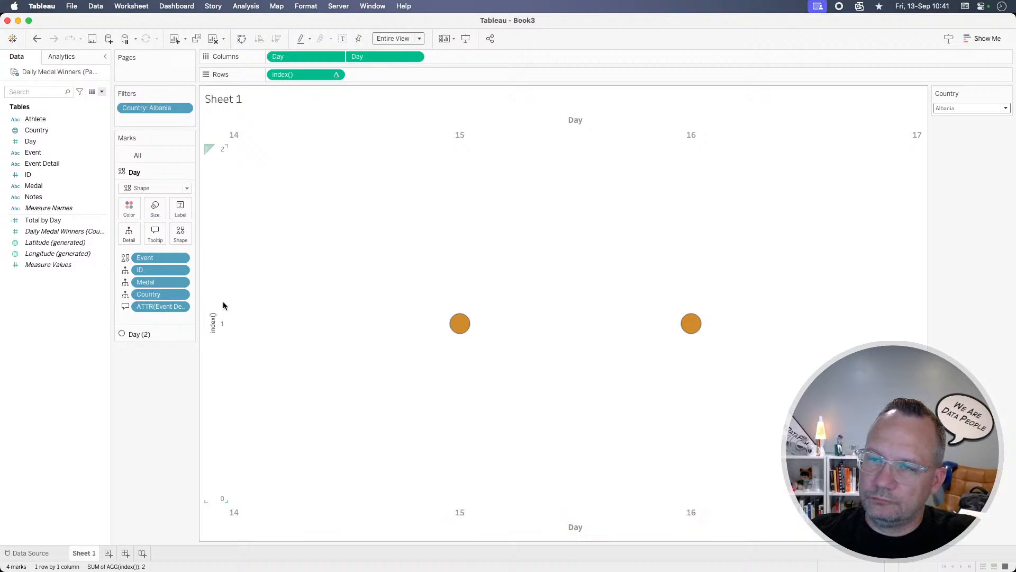
pyautogui.click(336, 76)
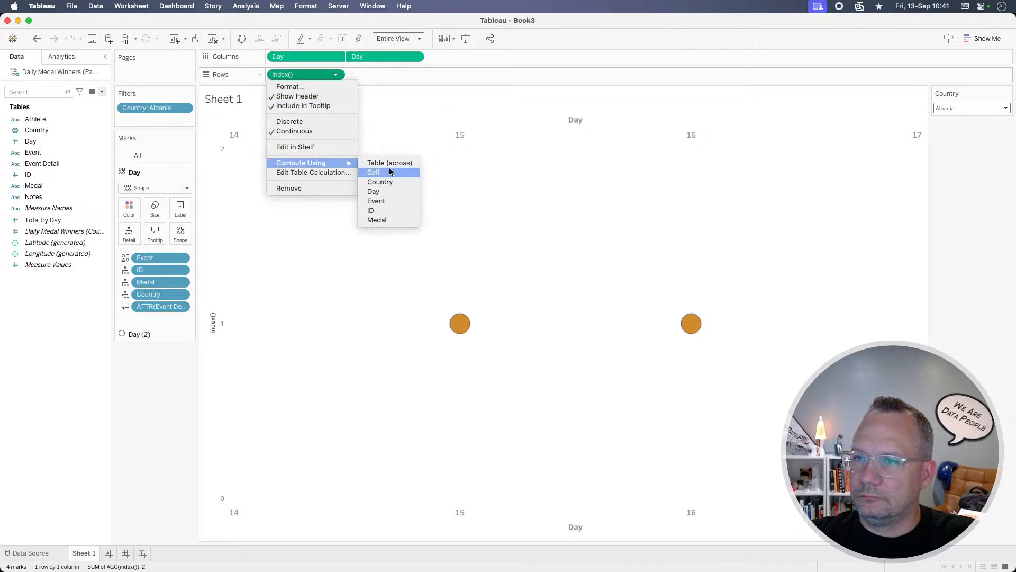
pyautogui.click(394, 164)
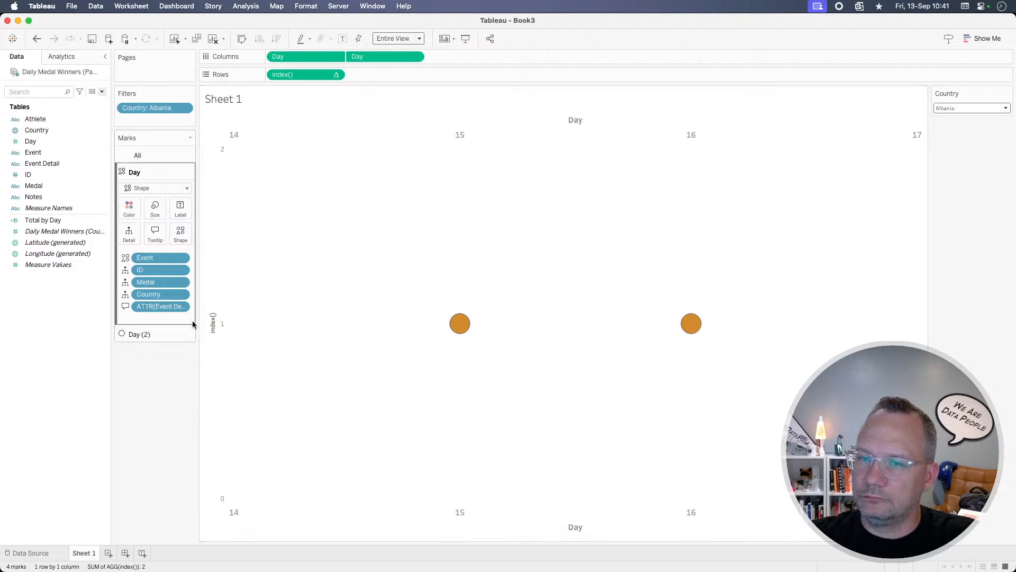
# Step: Switch to the reference workbook in Arc and check how its Day and Day (2) marks are set up
pyautogui.press('super+Tab')
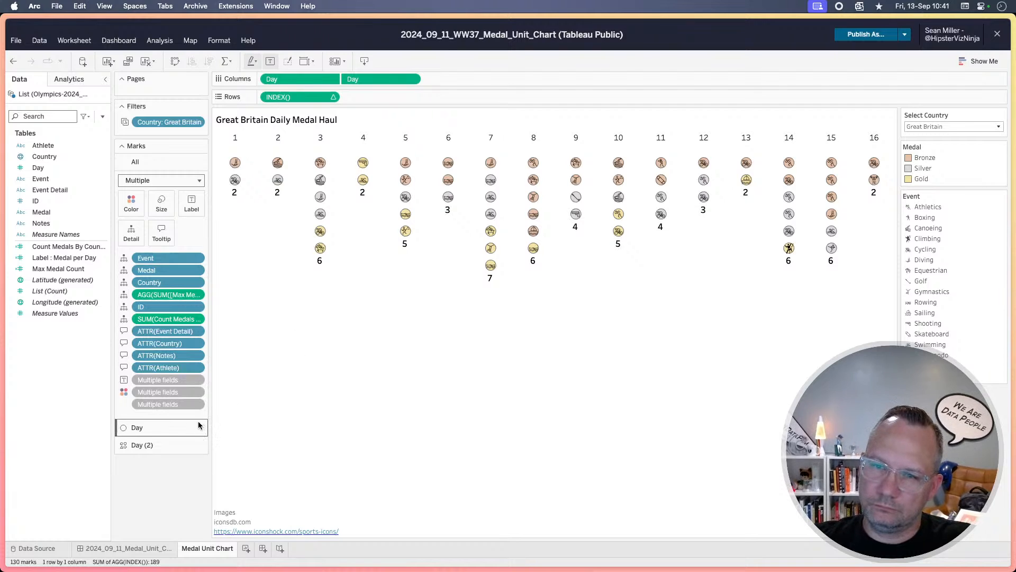
pyautogui.click(169, 428)
pyautogui.click(150, 432)
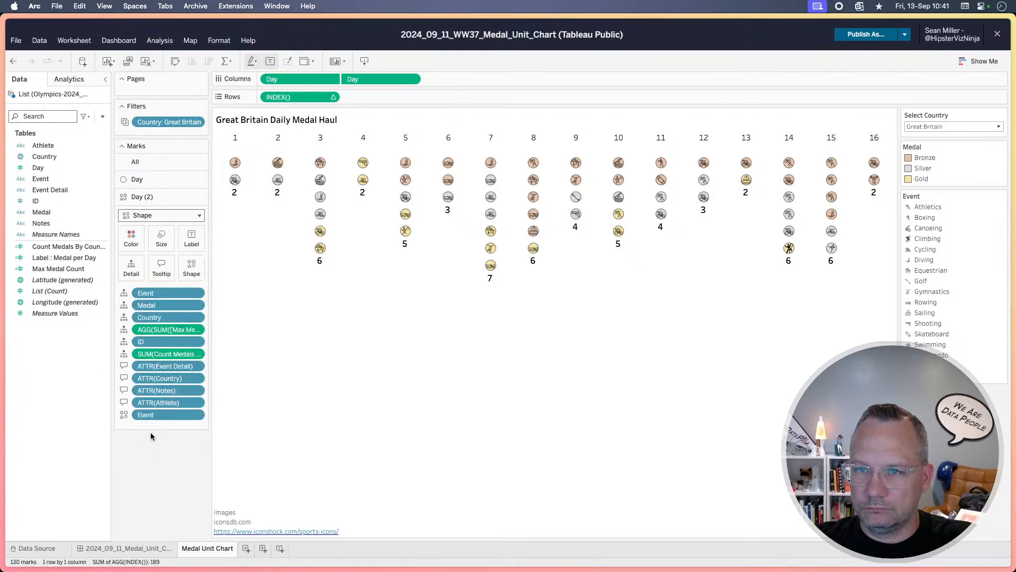
# Step: Back in Tableau Desktop, swap the two Day fields on Columns so the event icons sit in front of the medal circles
pyautogui.press('super+Tab')
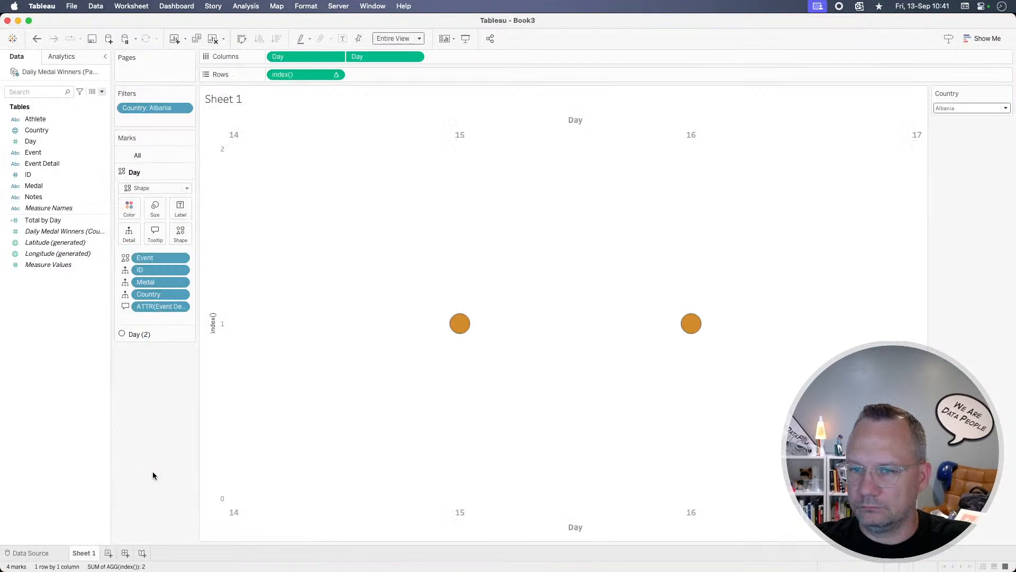
pyautogui.click(151, 334)
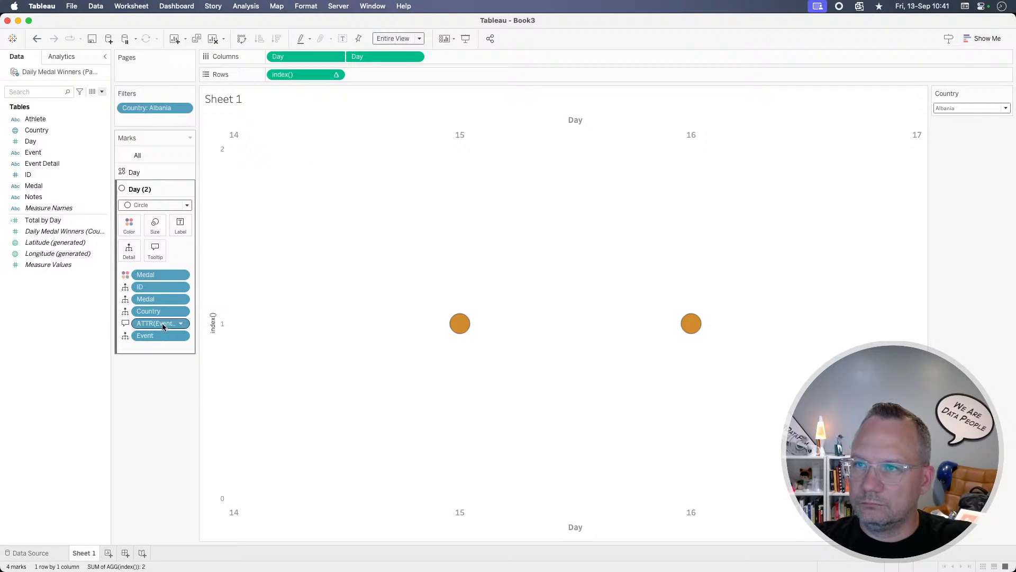
pyautogui.moveTo(307, 59); pyautogui.dragTo(449, 57)
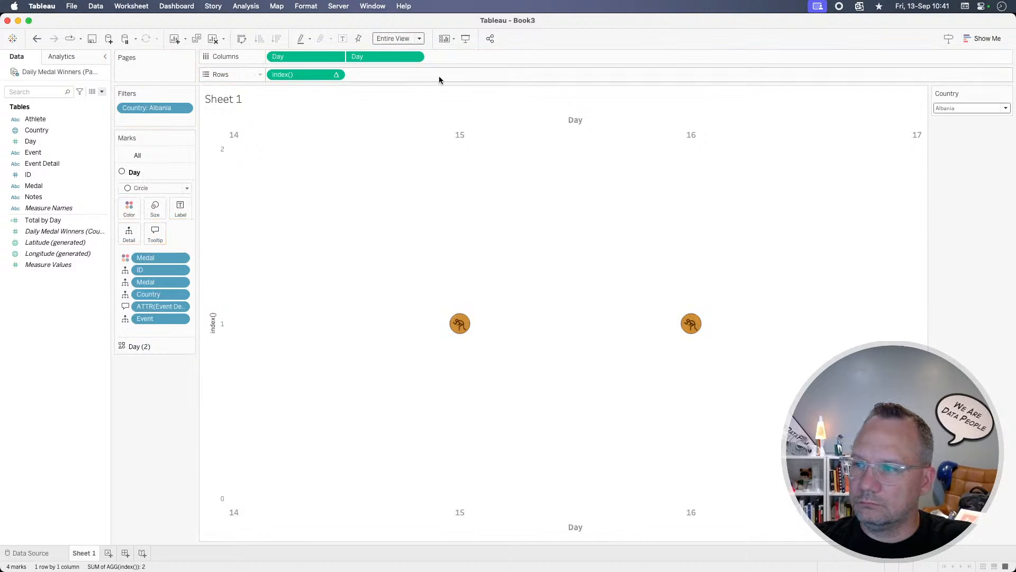
pyautogui.rightClick(227, 351)
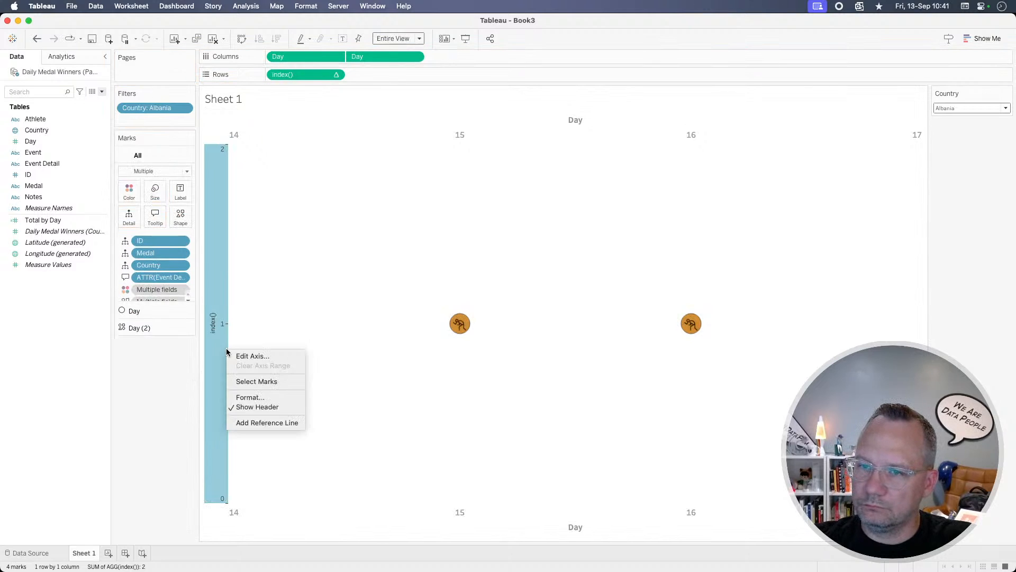
pyautogui.click(175, 387)
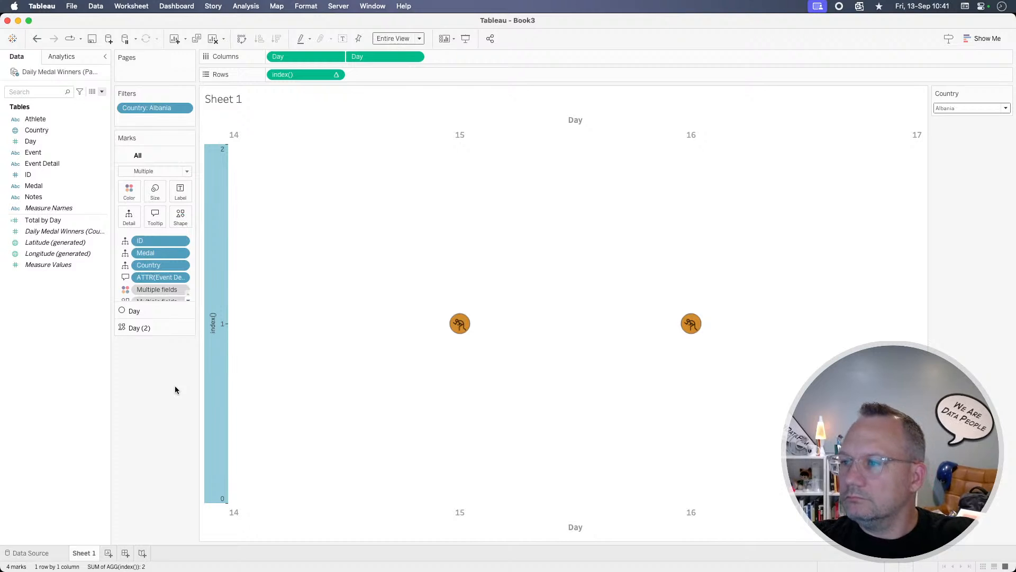
pyautogui.click(175, 387)
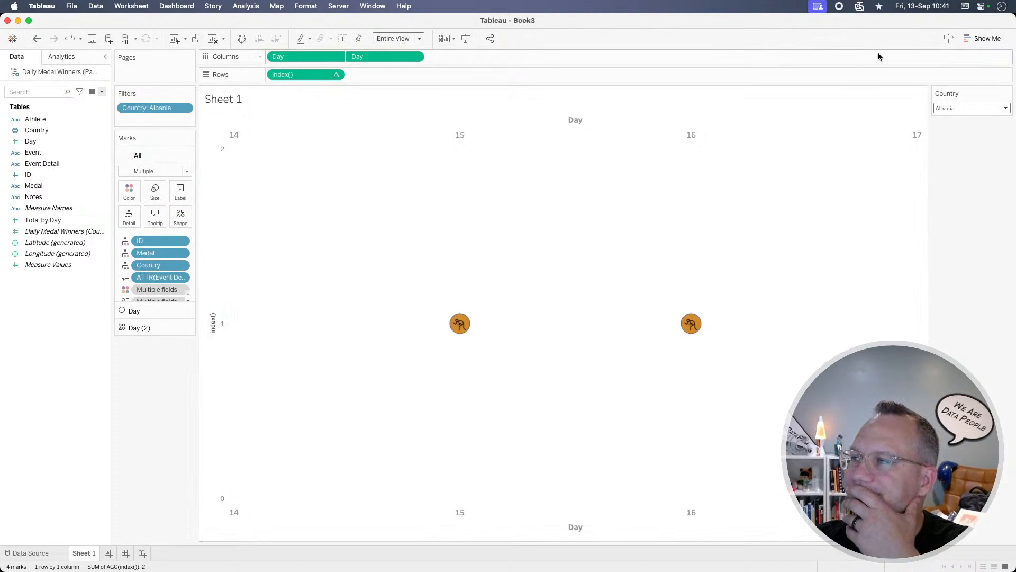
# Step: Change the Country filter from Albania to USA
pyautogui.click(948, 108)
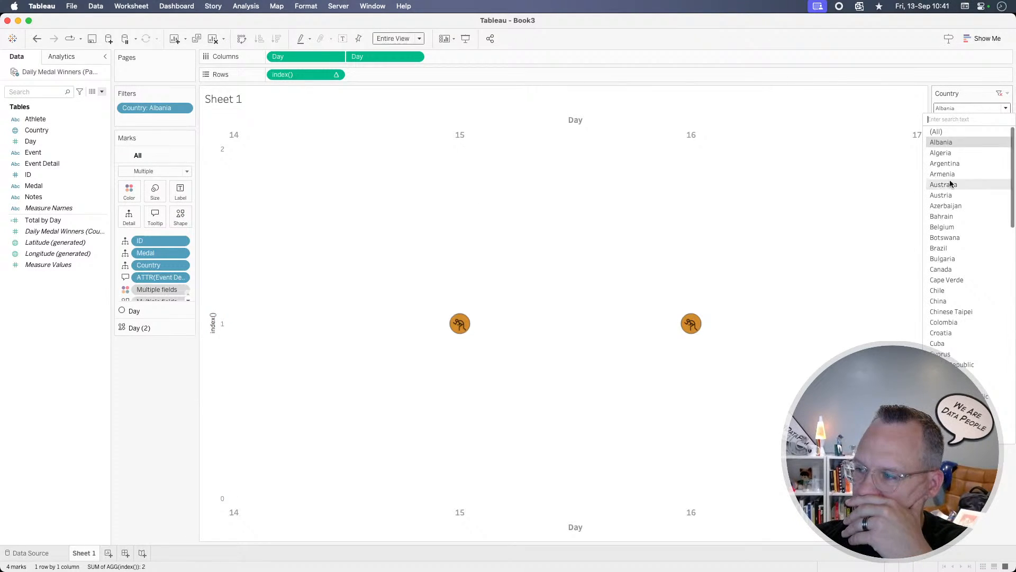
pyautogui.scroll(-15, 950, 183)
pyautogui.click(951, 331)
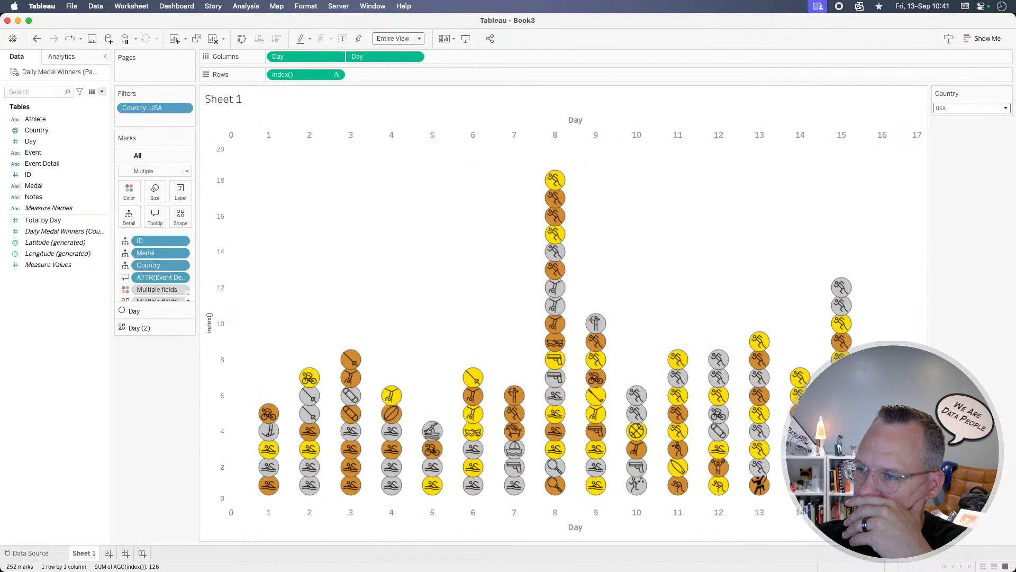
# Step: Reverse the index() axis so the medal stacks run downward from the upper edge of the chart
pyautogui.rightClick(216, 260)
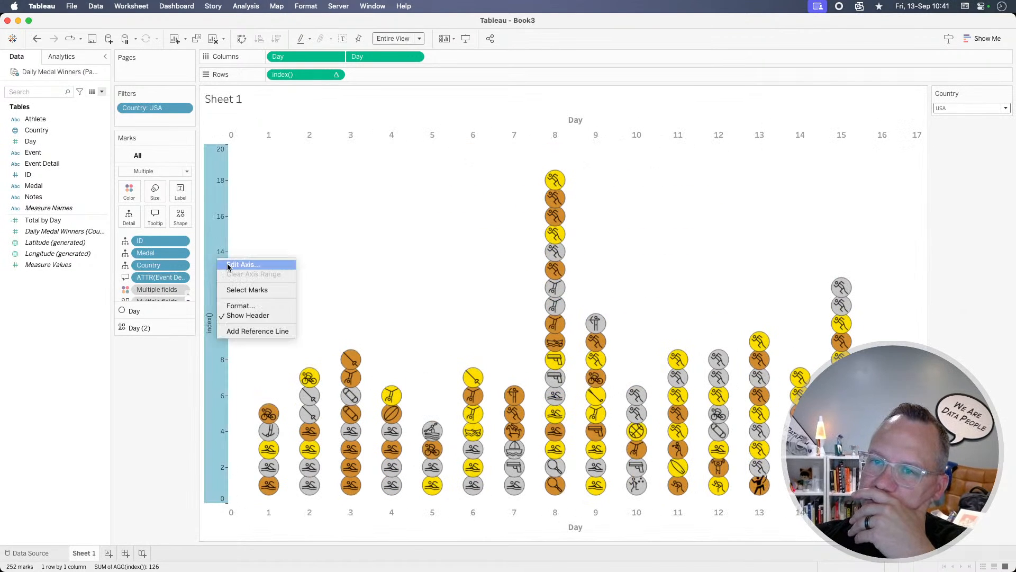
pyautogui.click(228, 266)
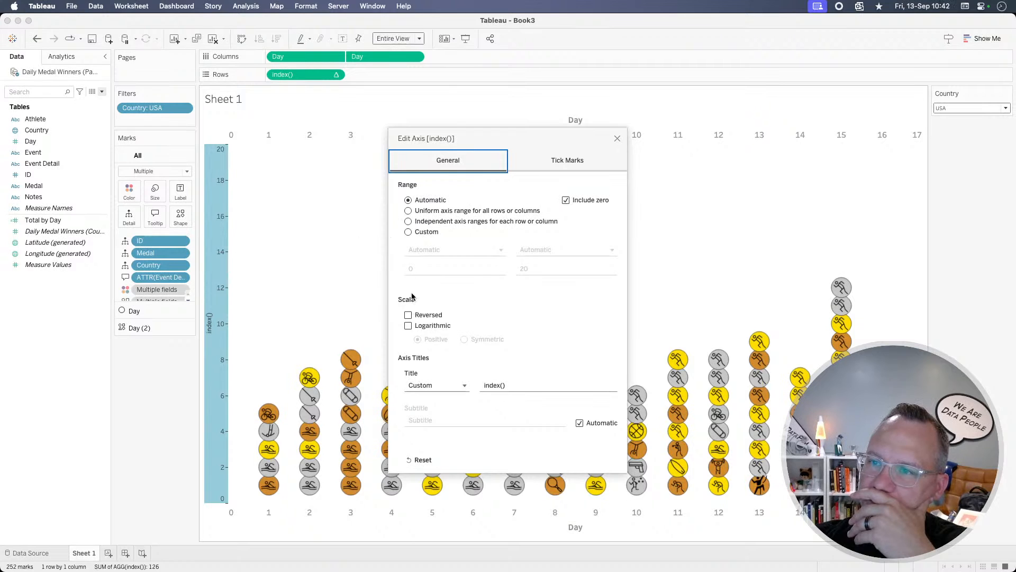
pyautogui.click(408, 315)
pyautogui.click(617, 139)
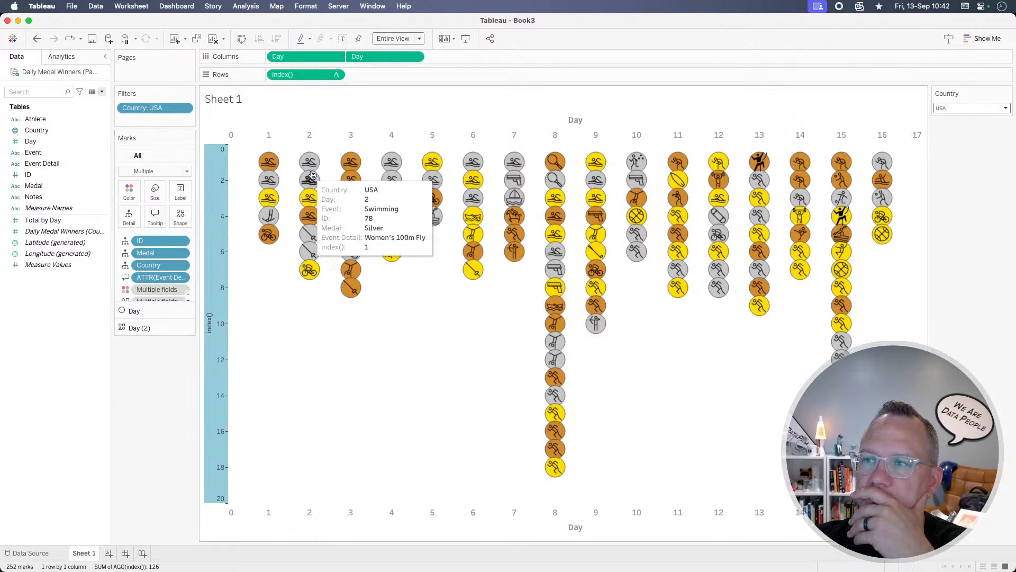
pyautogui.rightClick(359, 514)
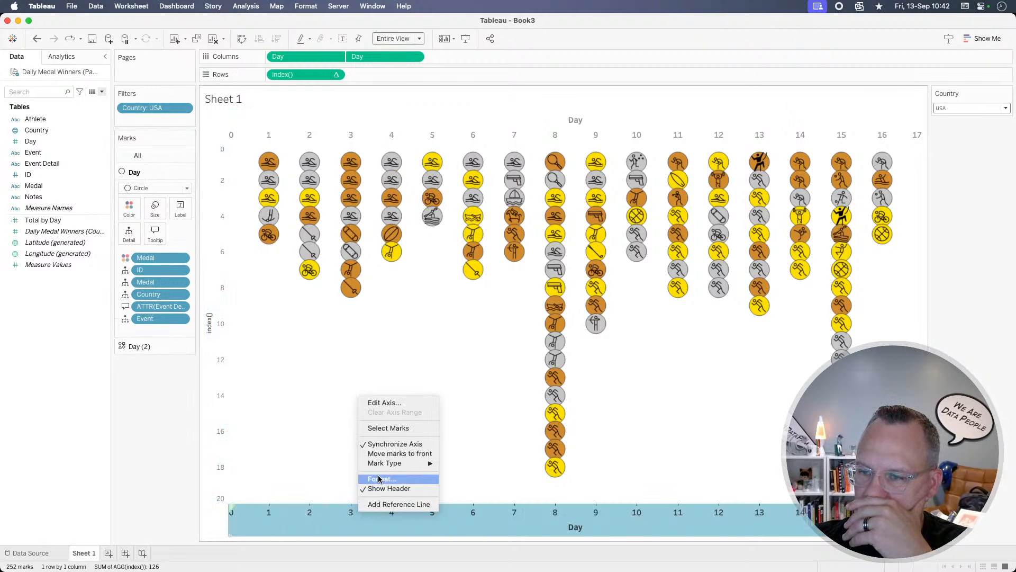
pyautogui.click(137, 466)
pyautogui.click(138, 465)
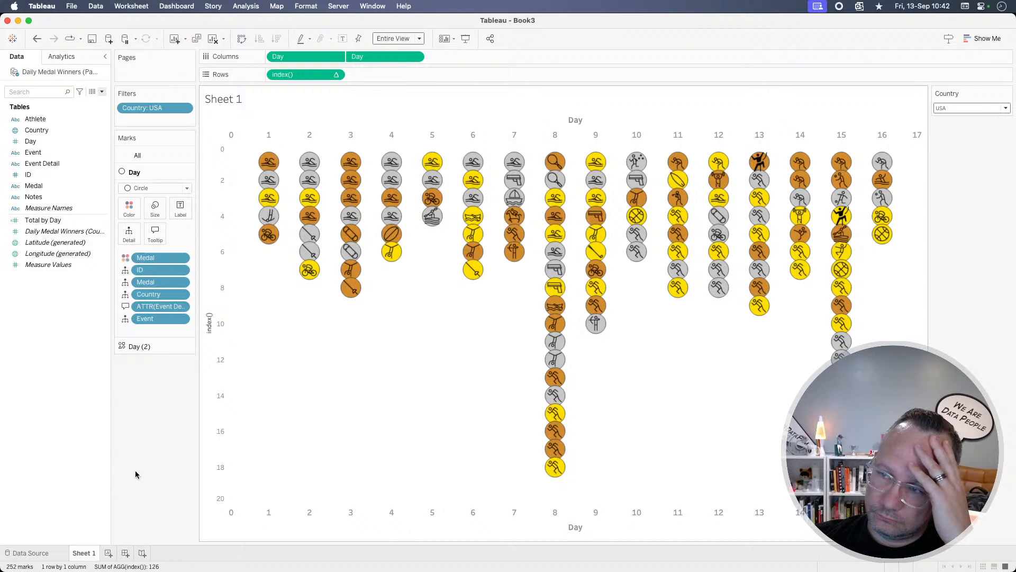
# Step: Reduce the size of the medal circles and shrink the event icons to fit inside them
pyautogui.click(156, 208)
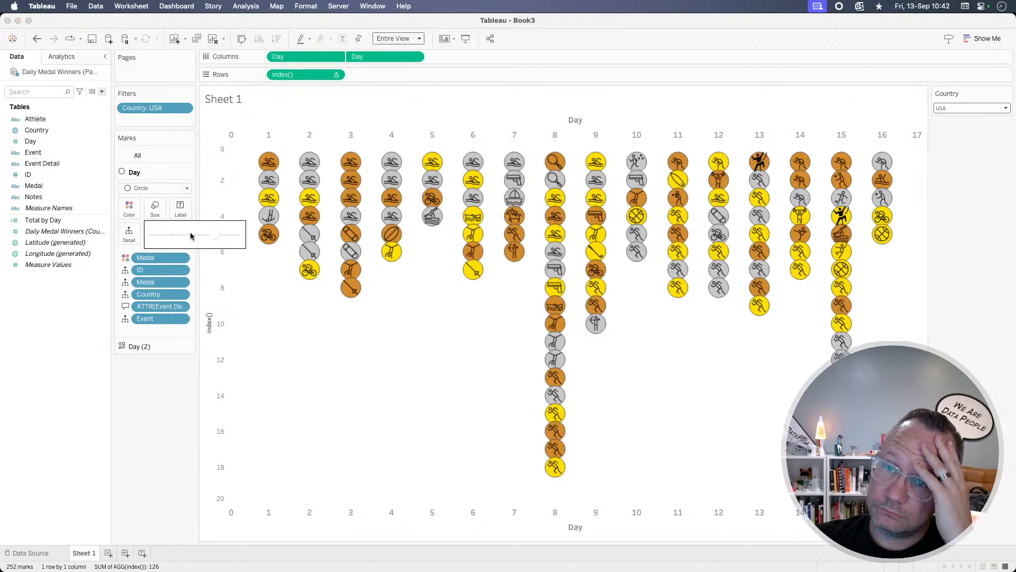
pyautogui.moveTo(207, 237); pyautogui.dragTo(210, 238)
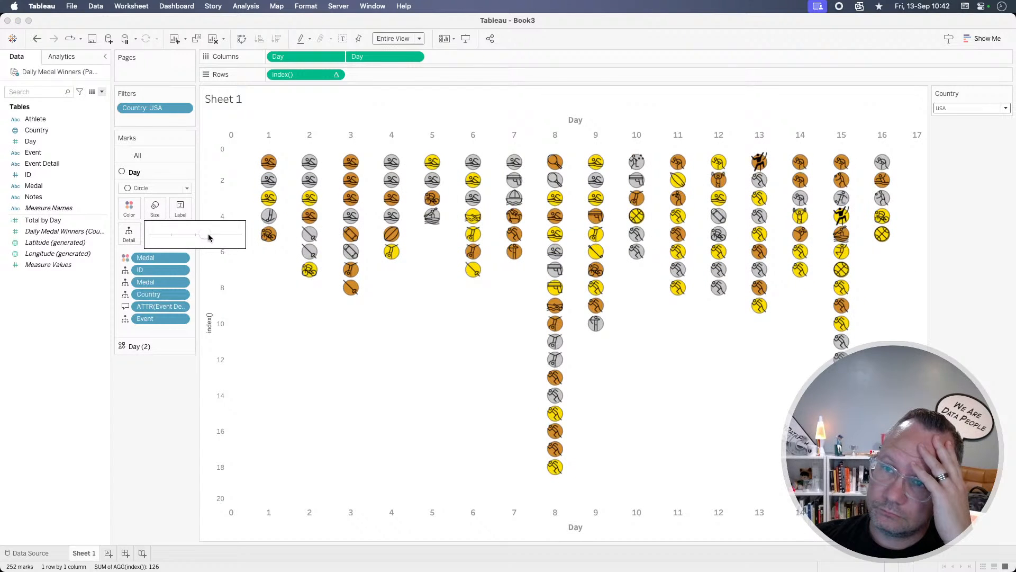
pyautogui.click(154, 345)
pyautogui.click(156, 224)
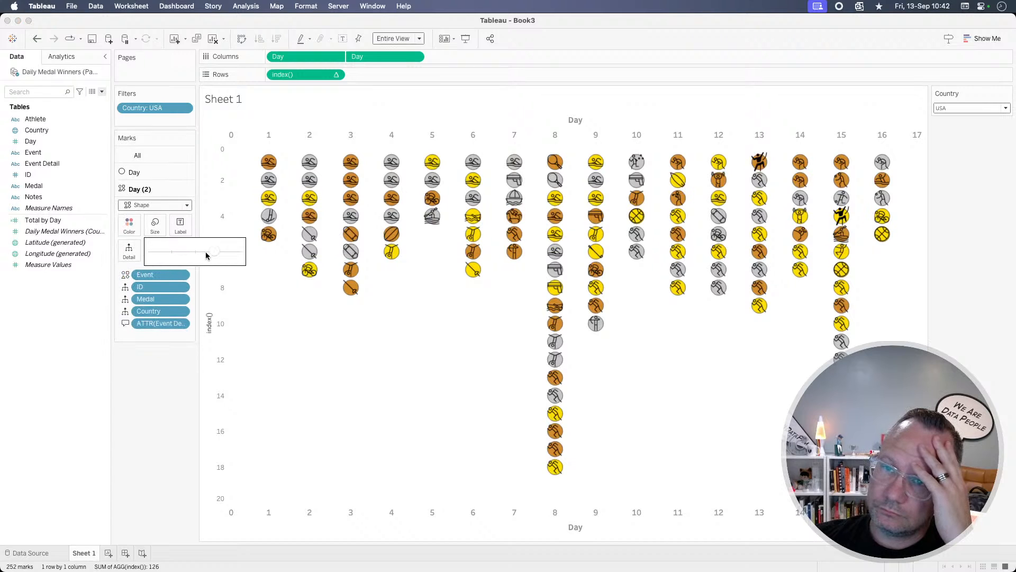
pyautogui.click(151, 420)
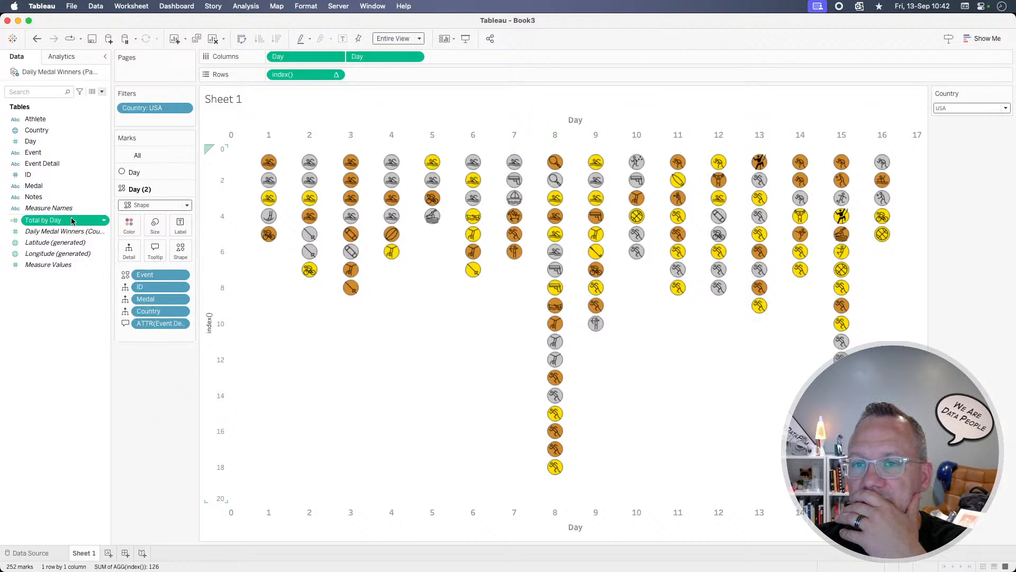
# Step: Label the medal circles on the first Day marks with Total by Day, placed beneath each mark and allowed to overlap
pyautogui.moveTo(79, 220); pyautogui.dragTo(177, 212)
pyautogui.click(135, 173)
pyautogui.click(177, 212)
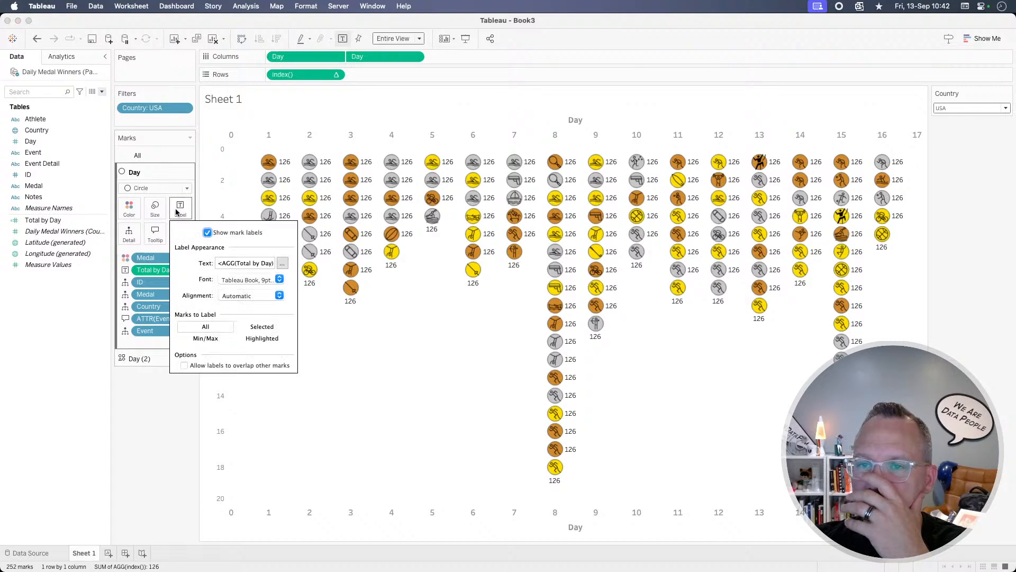
pyautogui.click(215, 342)
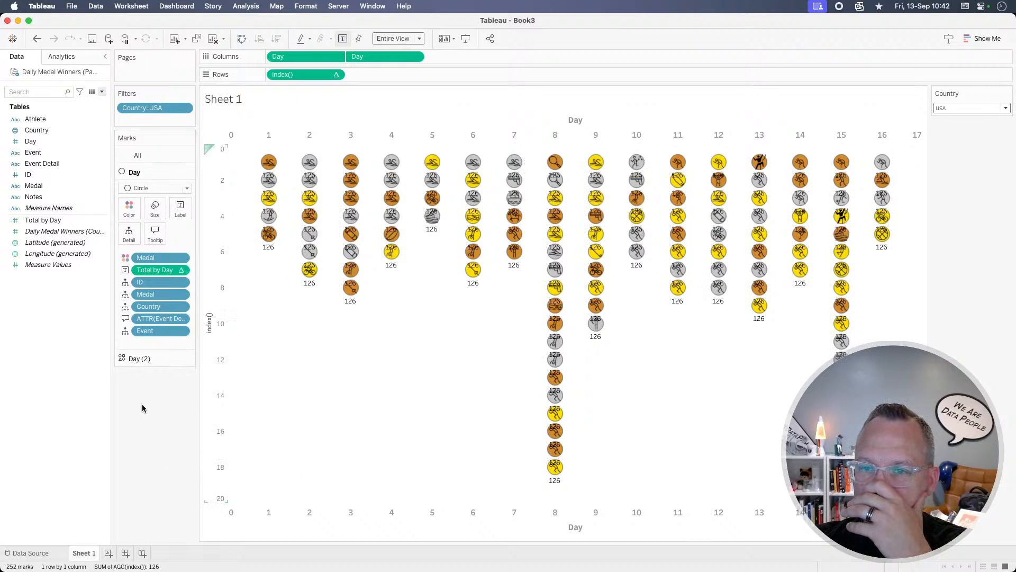
# Step: Set Total by Day to compute using the specific dimensions Country, Event, ID and Medal, excluding Day
pyautogui.click(180, 270)
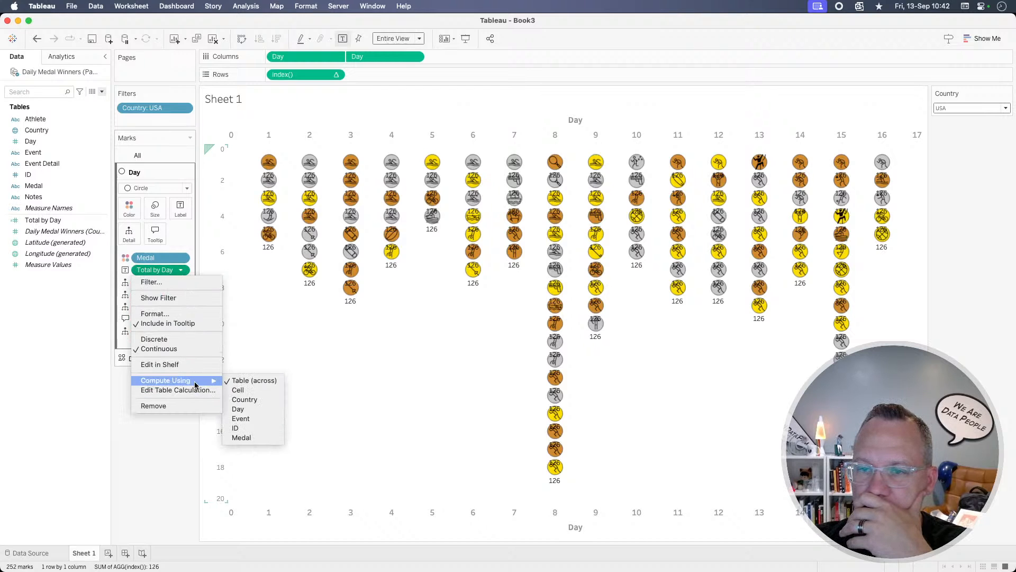
pyautogui.click(194, 390)
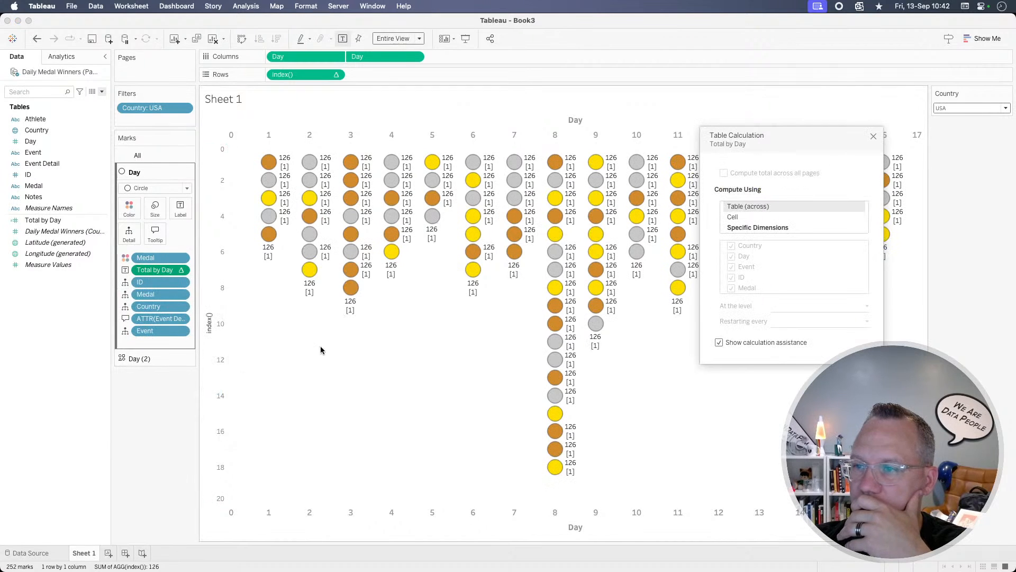
pyautogui.click(771, 228)
pyautogui.click(731, 257)
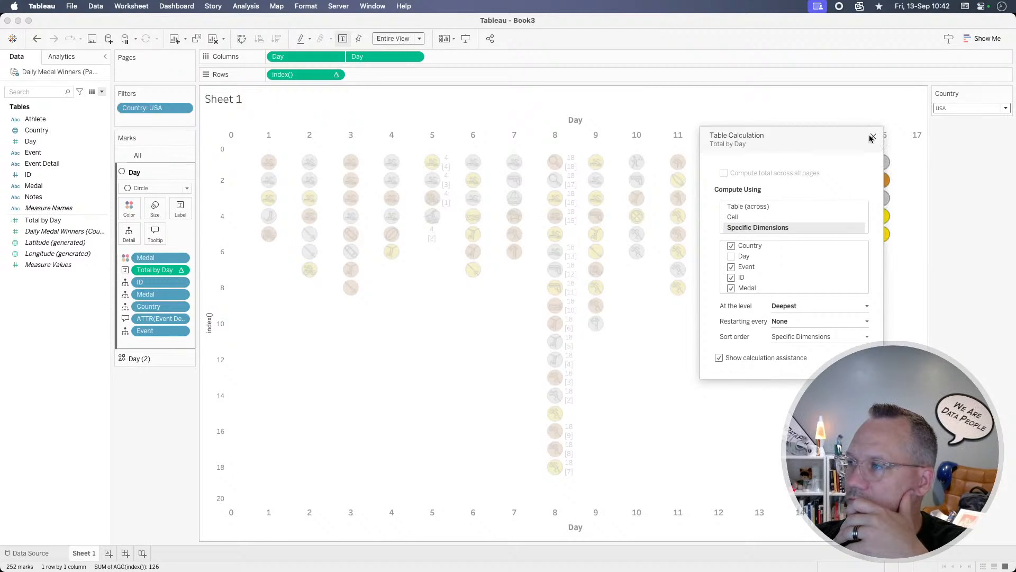
pyautogui.click(874, 137)
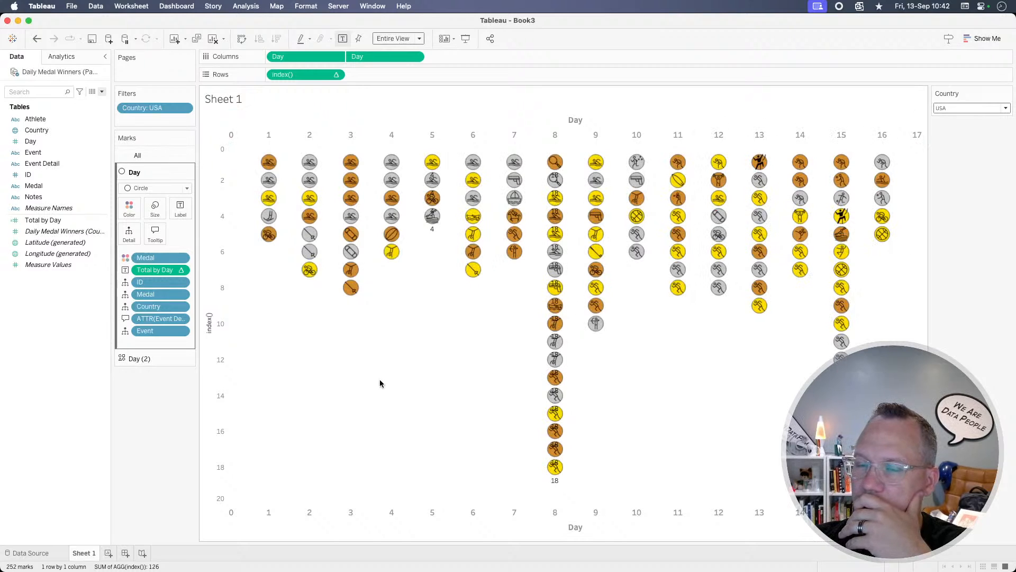
# Step: Try excluding Event and ID one at a time from the Total by Day table calculation, restoring each dimension
pyautogui.click(181, 270)
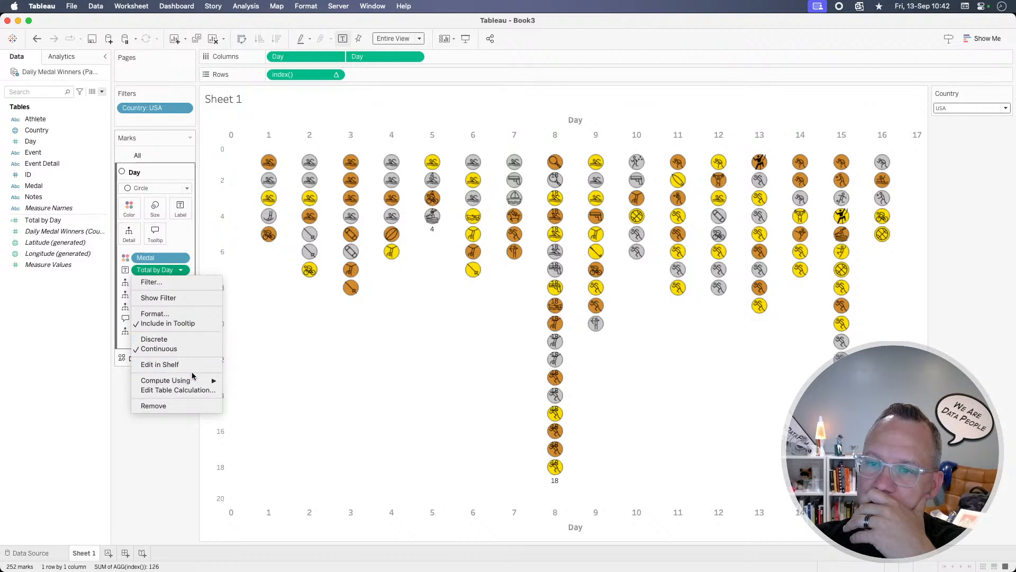
pyautogui.click(178, 390)
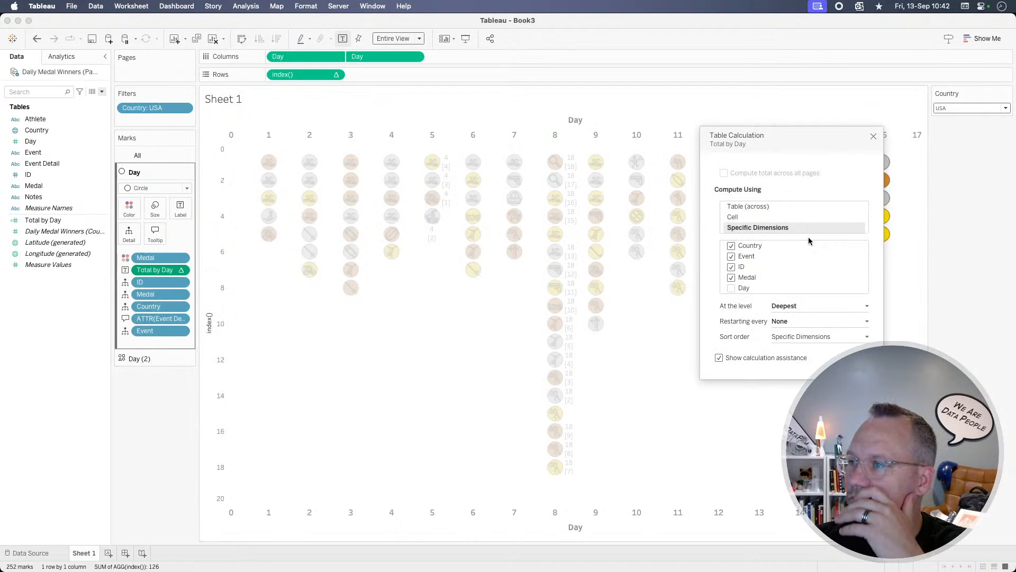
pyautogui.click(731, 257)
pyautogui.click(732, 257)
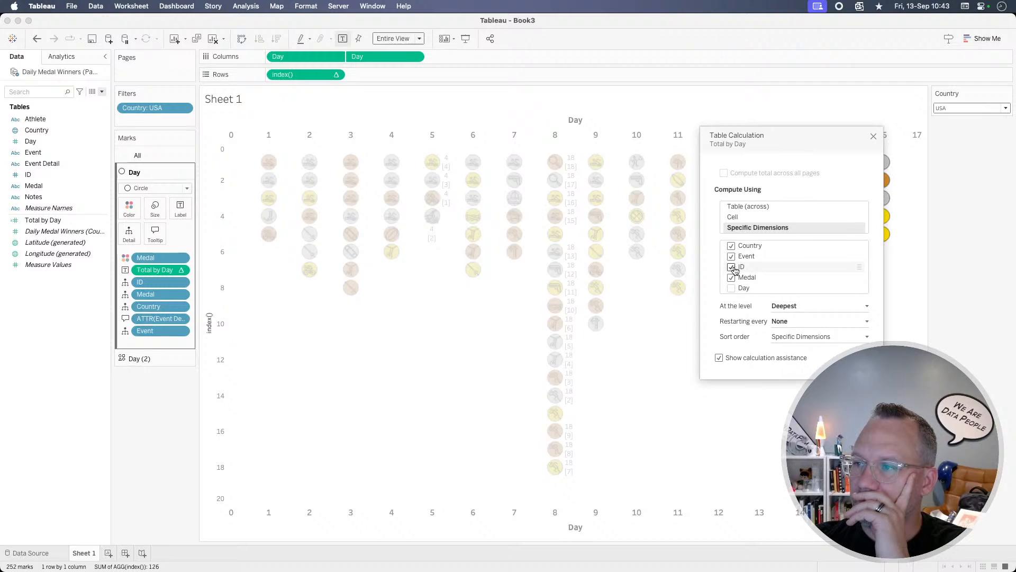
pyautogui.click(732, 269)
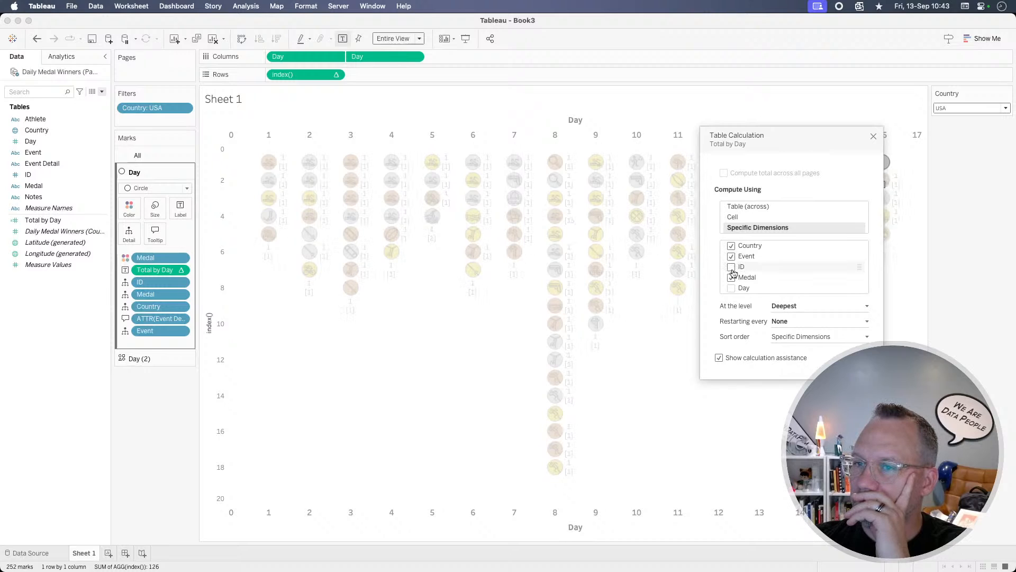
pyautogui.click(732, 269)
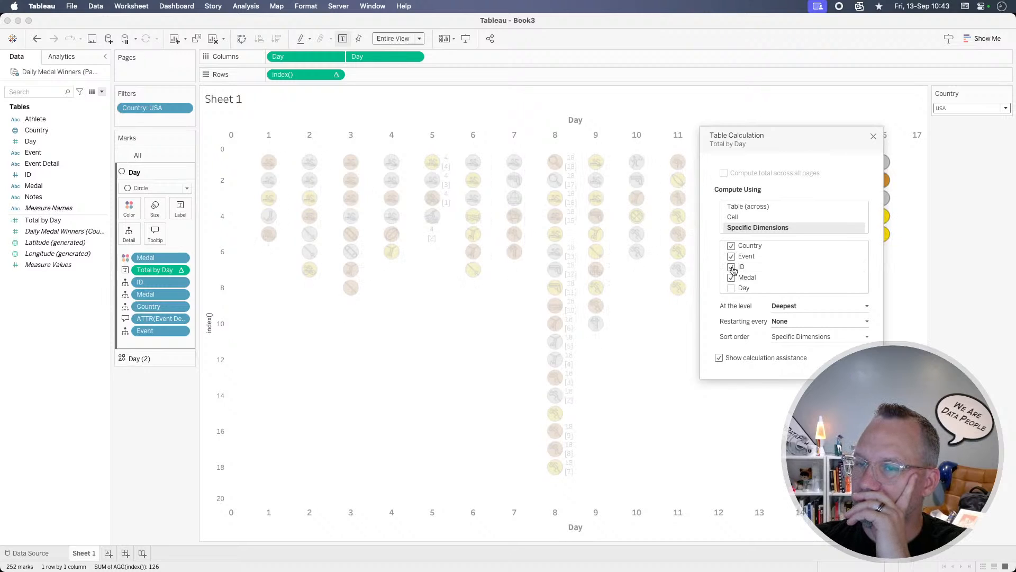
pyautogui.click(874, 137)
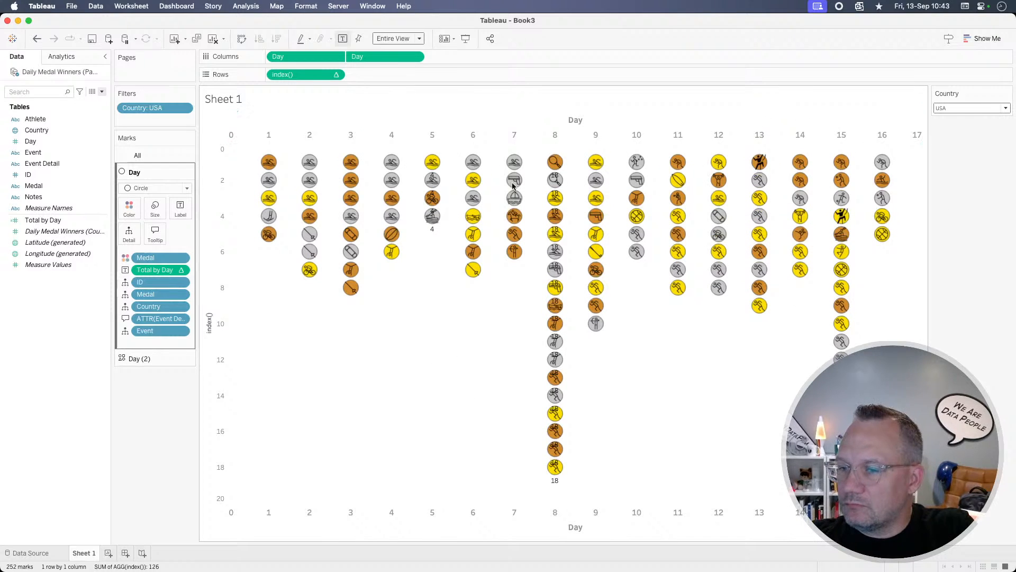
# Step: Switch to the published reference workbook in Arc and examine the formula of the Max Medal Count field
pyautogui.press('super+Tab')
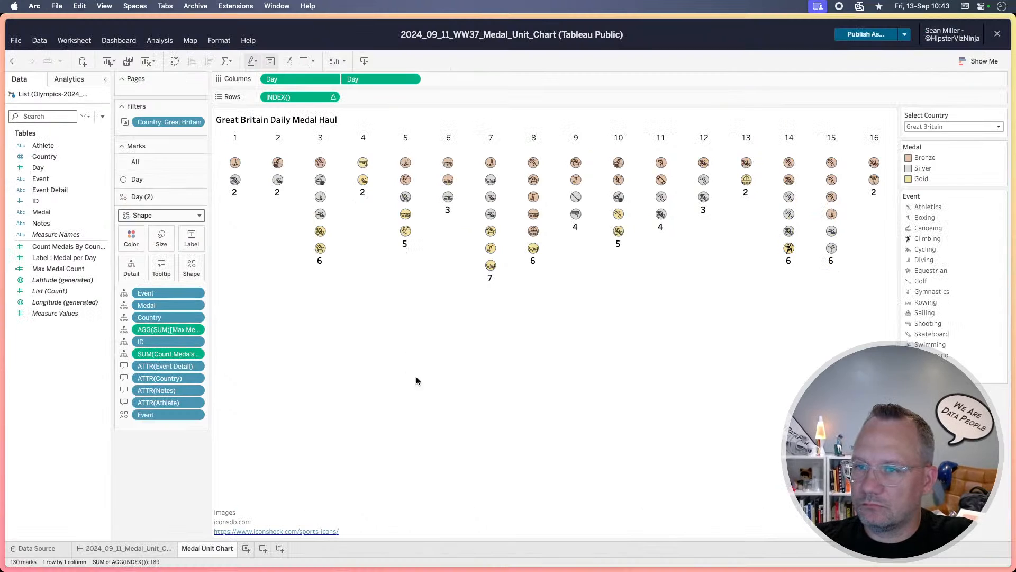
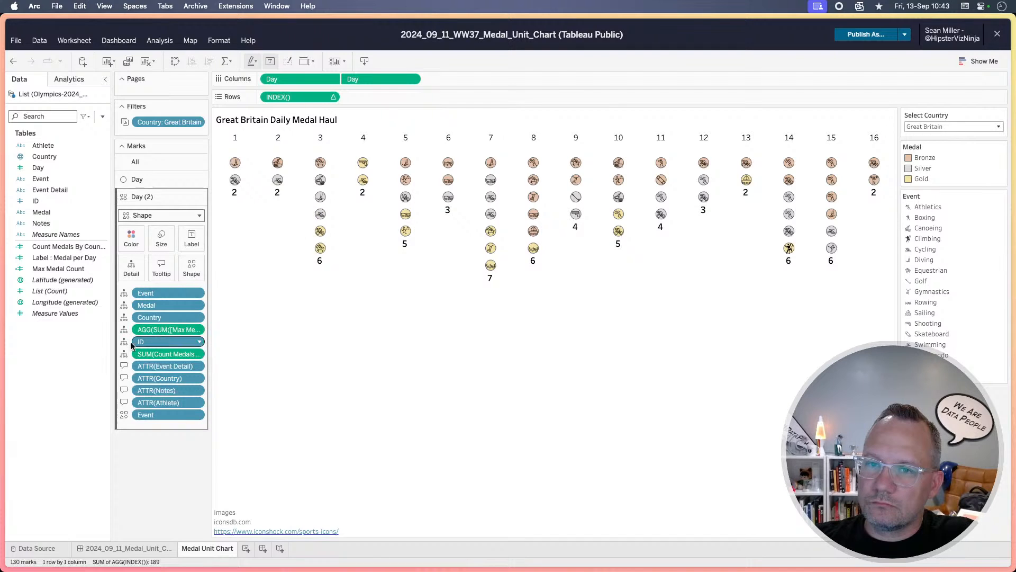
pyautogui.rightClick(88, 271)
pyautogui.click(78, 307)
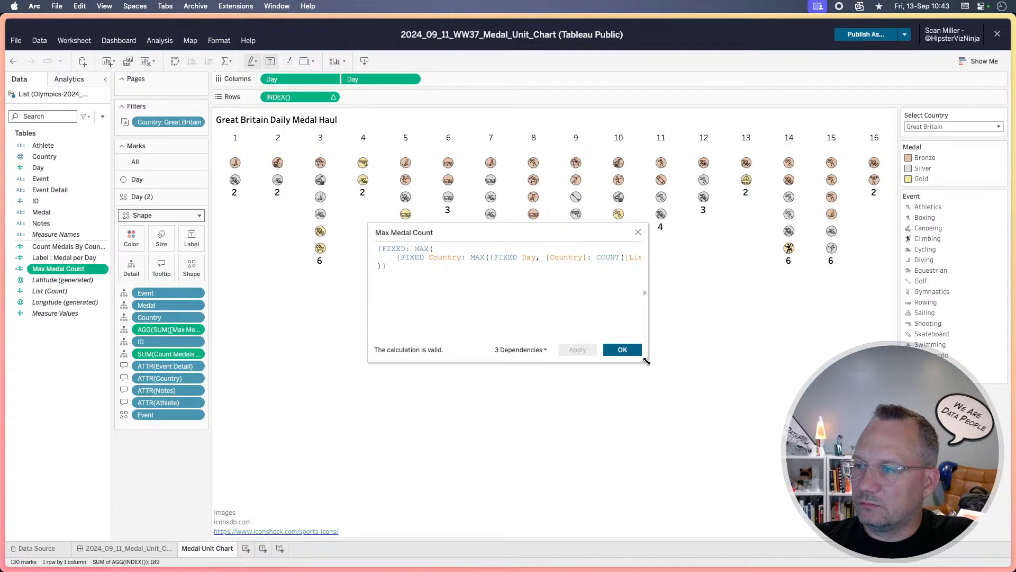
pyautogui.moveTo(647, 361); pyautogui.dragTo(707, 337)
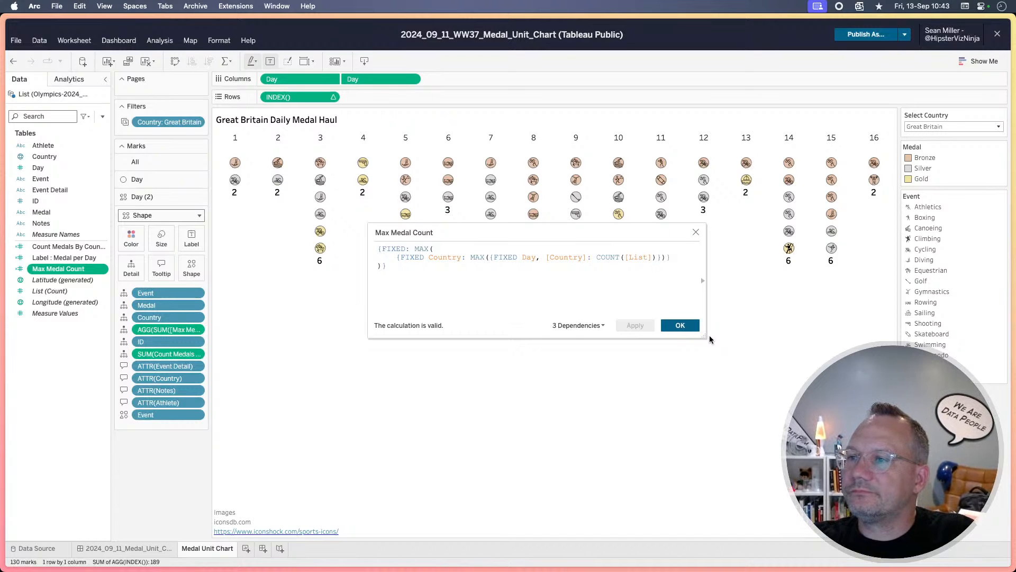
pyautogui.click(696, 233)
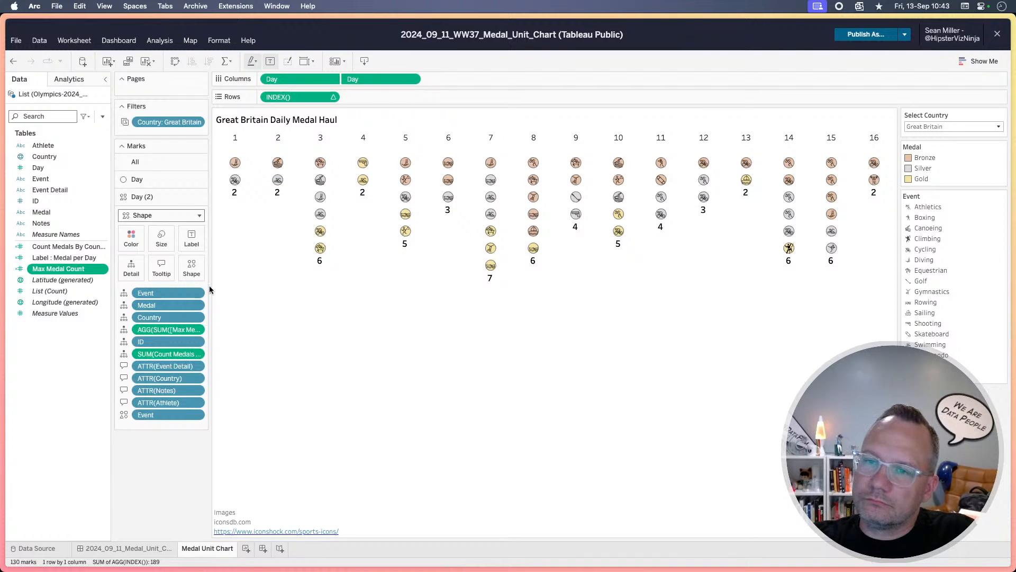
# Step: Check the label settings of the circle marks on the first Day axis in the reference workbook
pyautogui.click(192, 238)
pyautogui.click(188, 192)
pyautogui.click(188, 183)
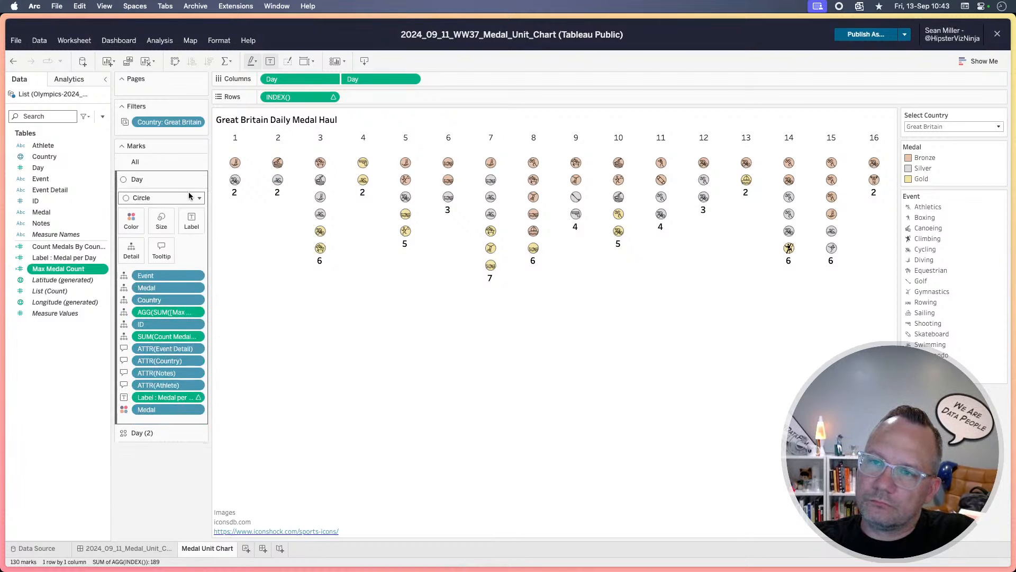
pyautogui.click(191, 217)
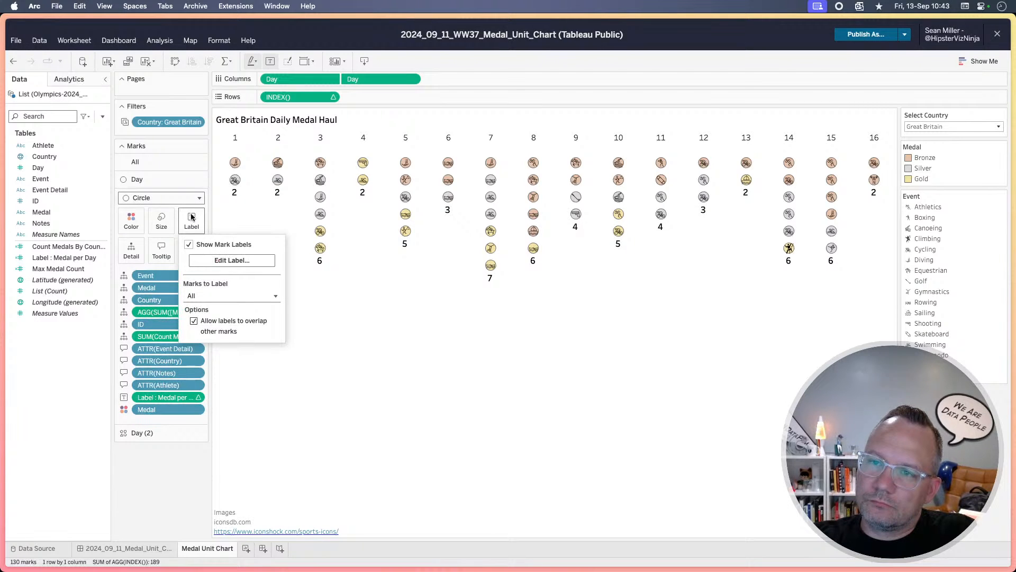
pyautogui.click(192, 217)
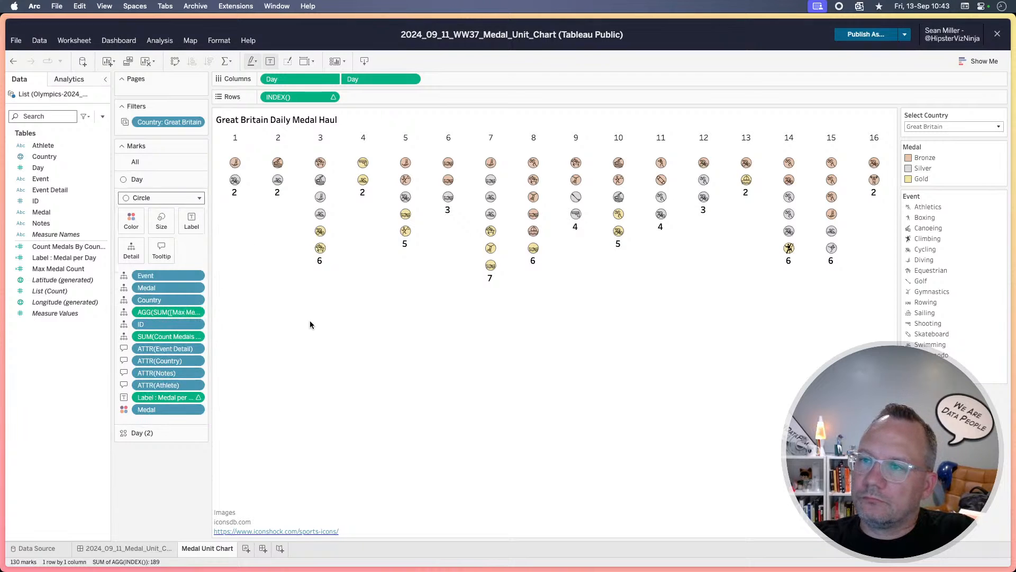
# Step: Compare the sheet with the reference workbook and inspect the reference's INDEX() table calculation settings
pyautogui.press('super+Tab')
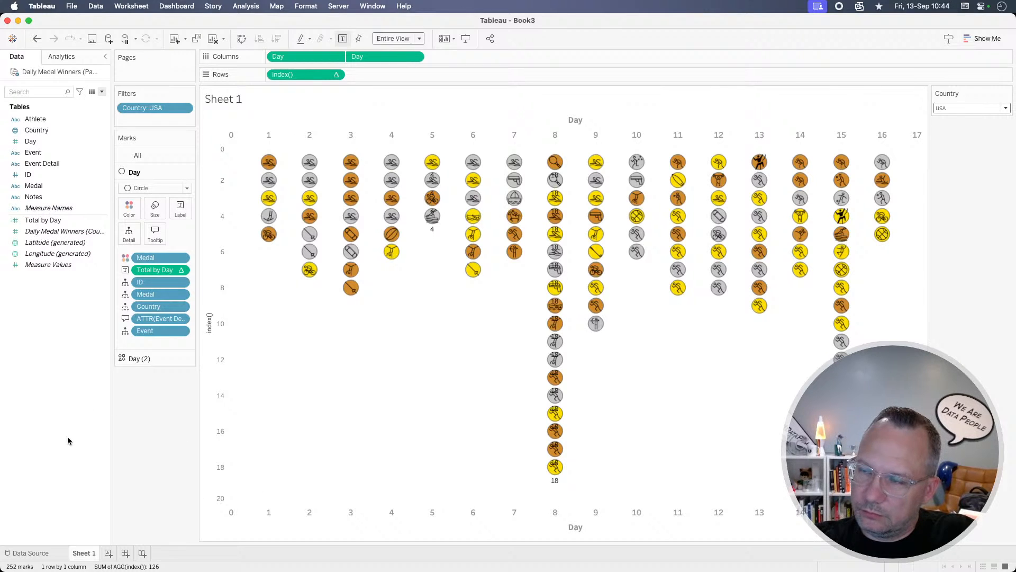
pyautogui.press('super+Tab')
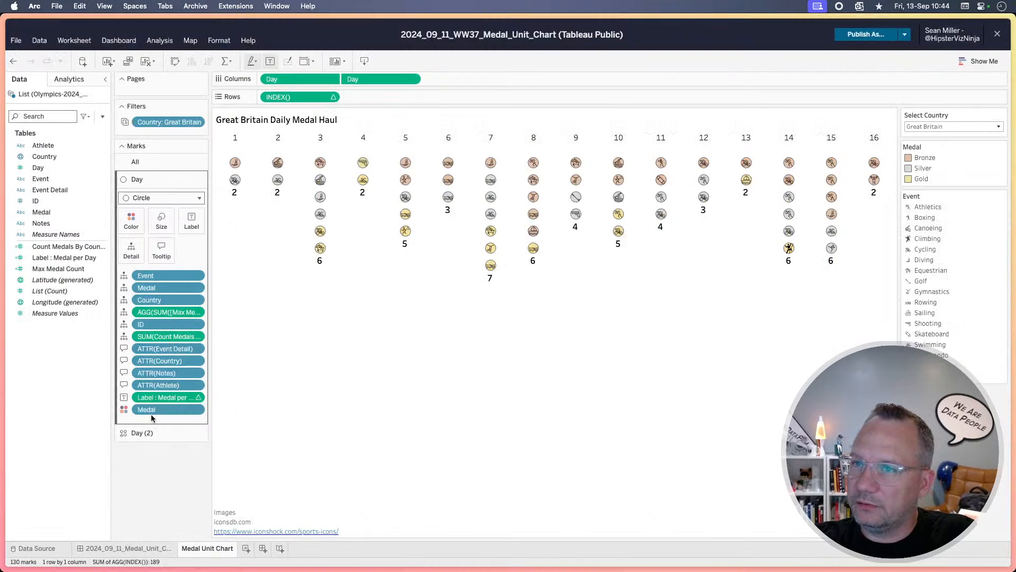
pyautogui.click(334, 98)
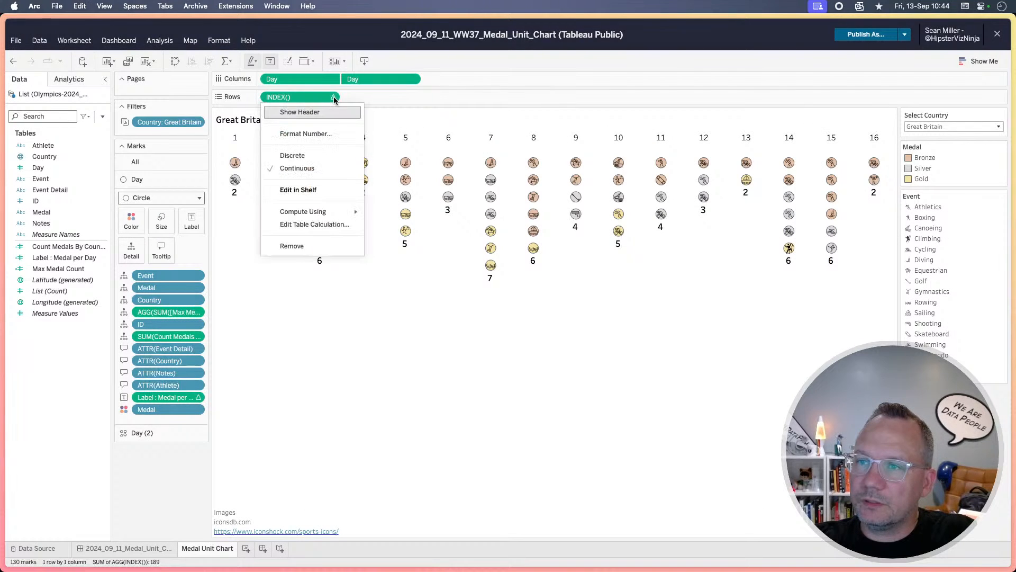
pyautogui.click(317, 224)
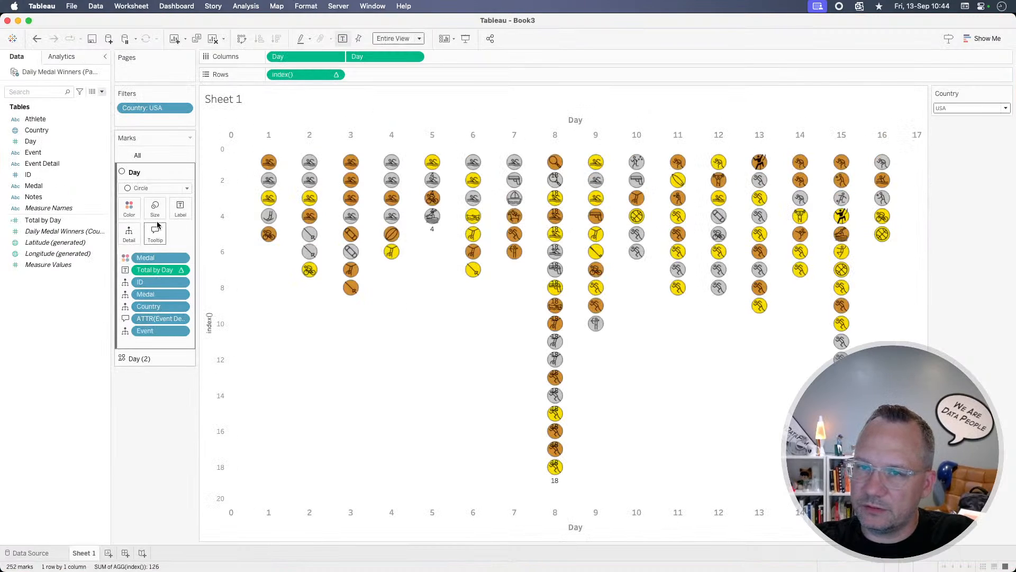
# Step: In Tableau Desktop, reorder the Total by Day calculation dimensions to Medal, Country, Event, ID
pyautogui.click(180, 271)
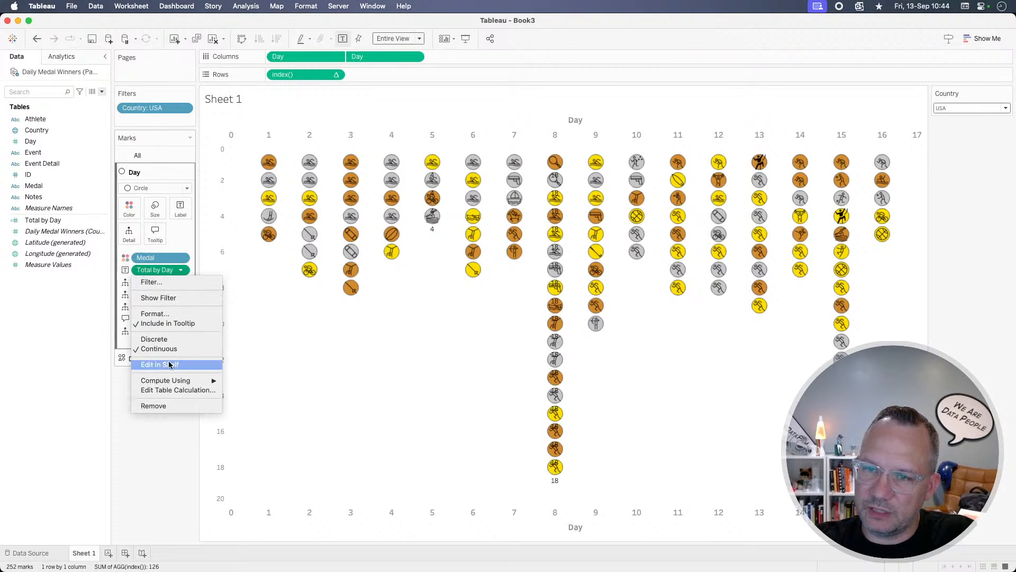
pyautogui.click(165, 390)
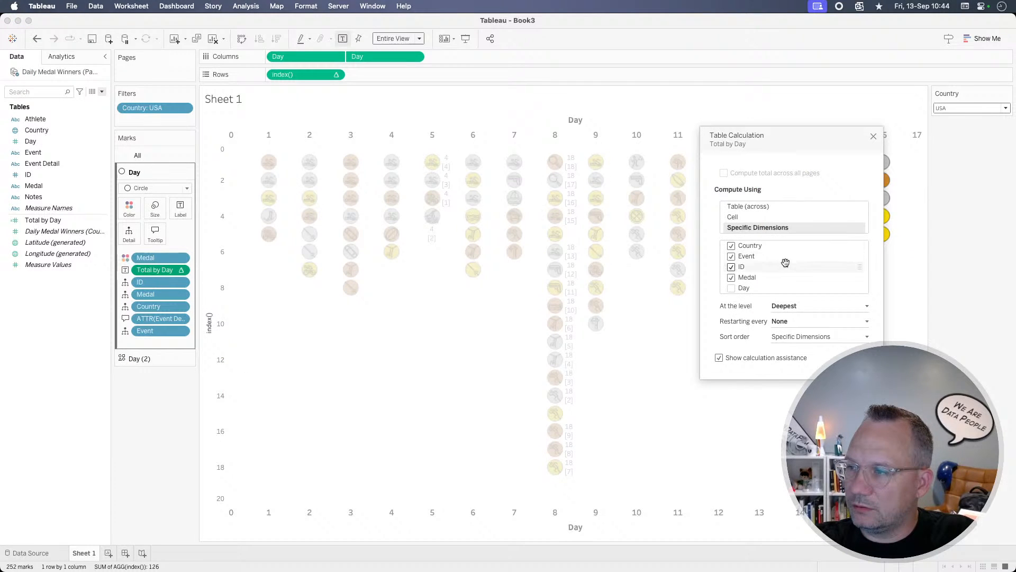
pyautogui.moveTo(758, 266); pyautogui.dragTo(764, 242)
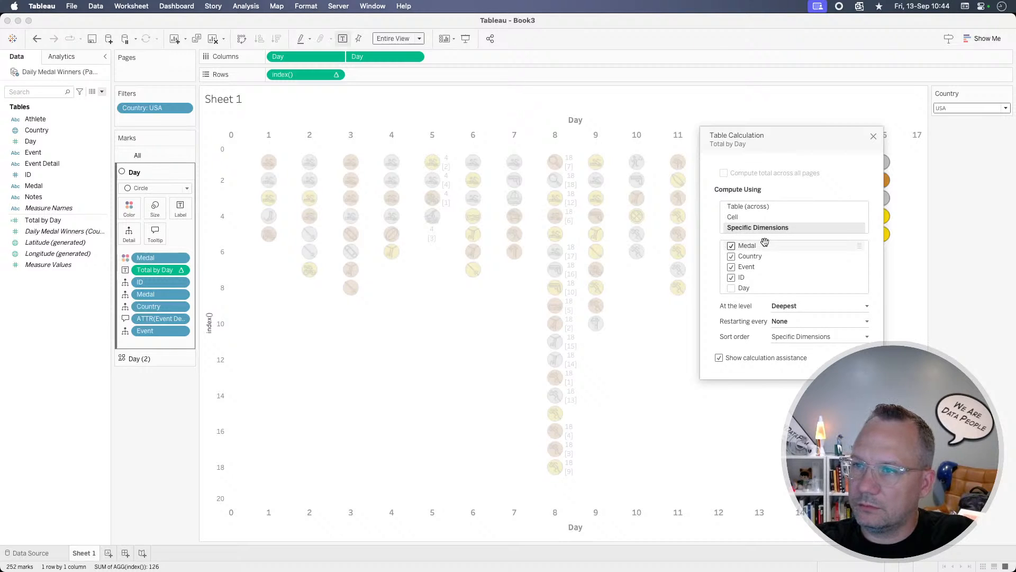
# Step: Check the dimension order against the reference workbook's INDEX() calculation, and close the Total by Day settings back in Tableau Desktop
pyautogui.press('super+Tab')
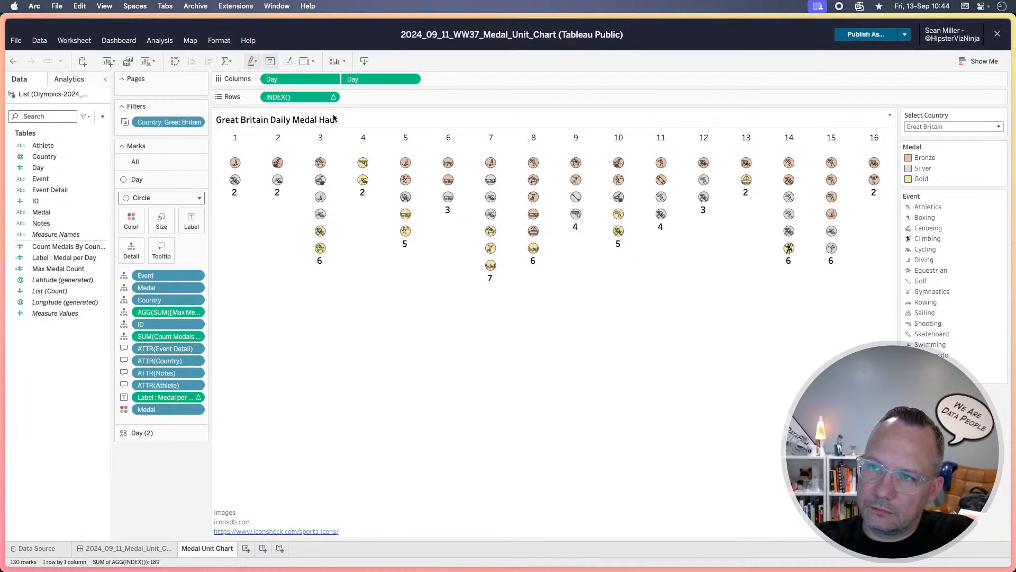
pyautogui.click(333, 99)
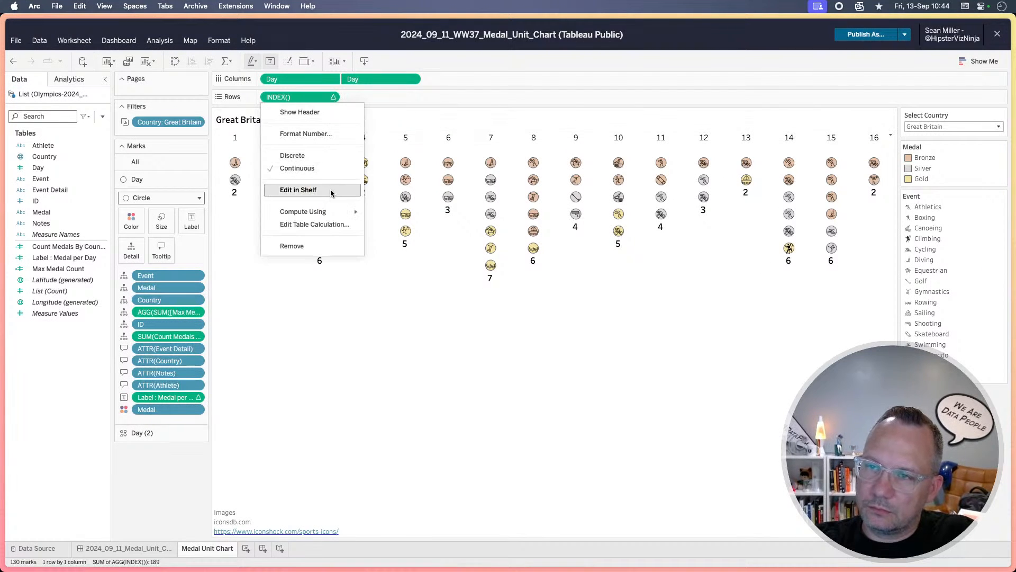
pyautogui.click(325, 224)
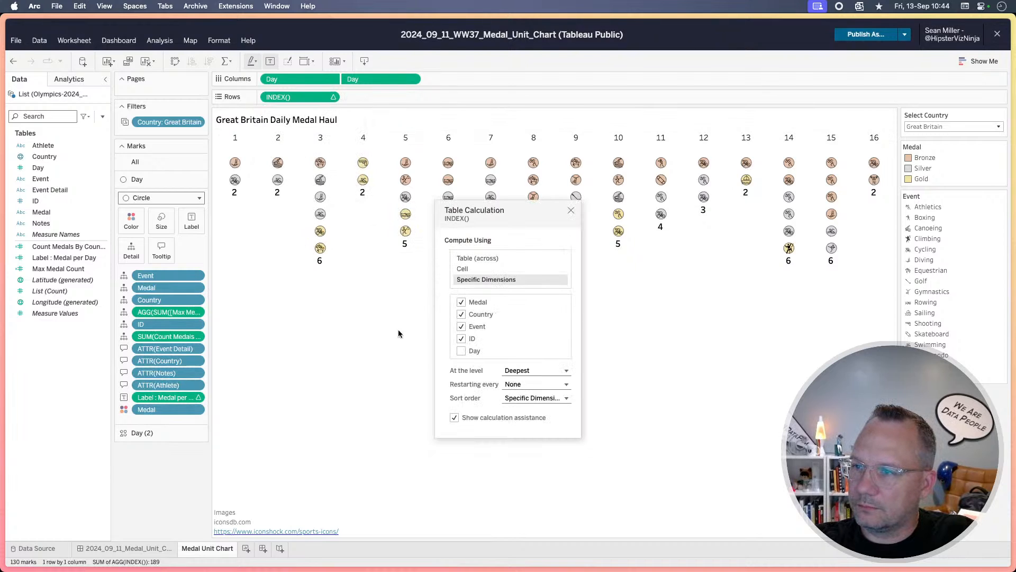
pyautogui.click(573, 211)
pyautogui.press('super+Tab')
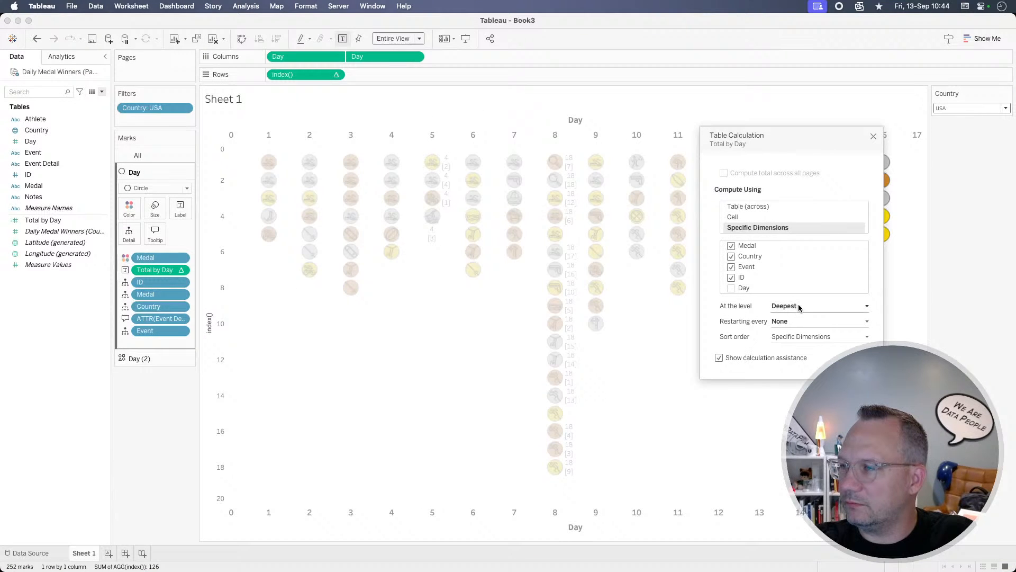
pyautogui.click(873, 137)
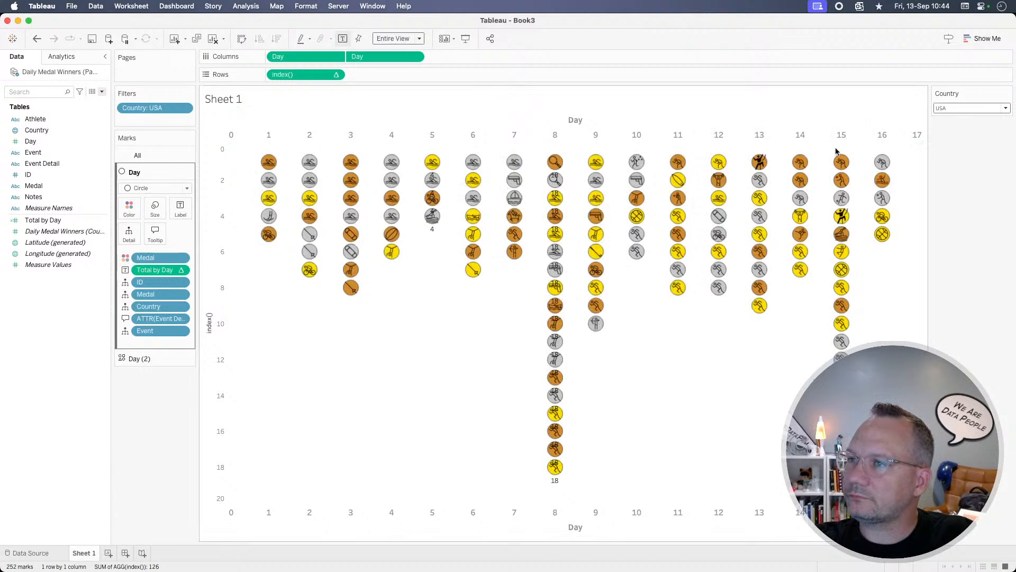
# Step: Set the Country filter to Norway to check the daily total labels, and switch it to Albania
pyautogui.click(963, 108)
pyautogui.click(953, 133)
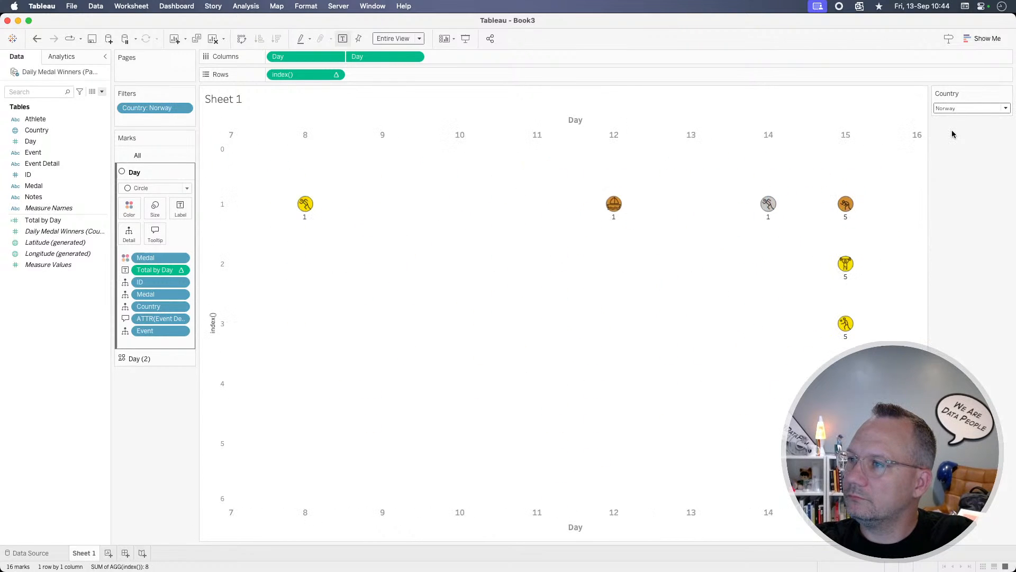
pyautogui.click(962, 109)
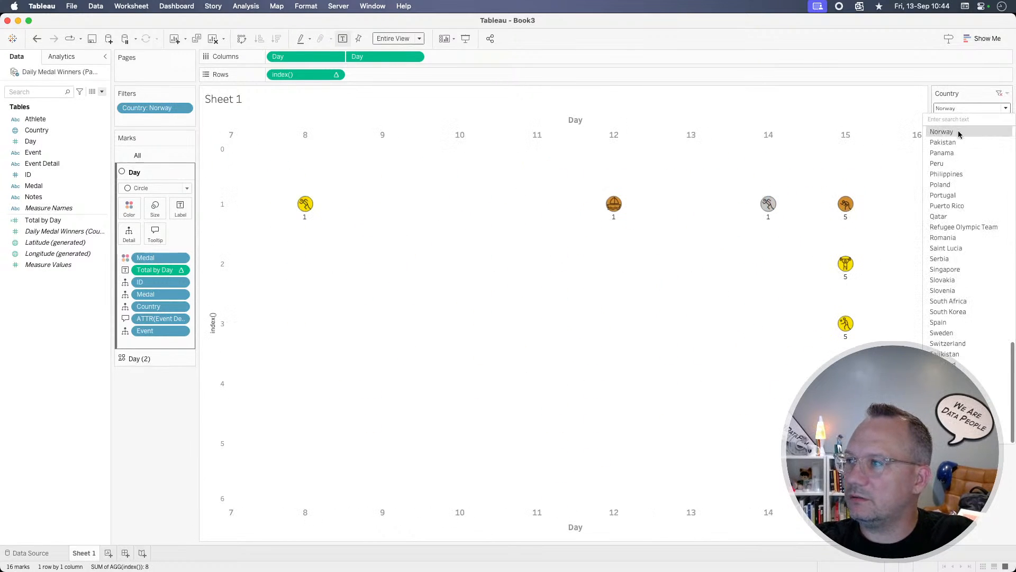
pyautogui.scroll(15, 958, 138)
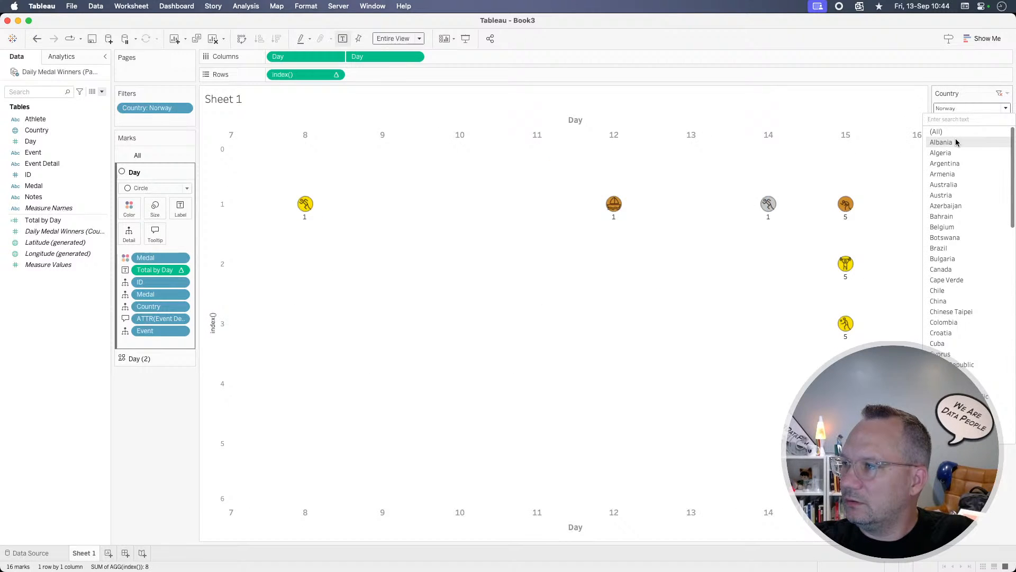
pyautogui.click(955, 141)
# Step: Switch to the reference workbook in the browser and set its Select Country filter to Albania
pyautogui.press('super+Tab')
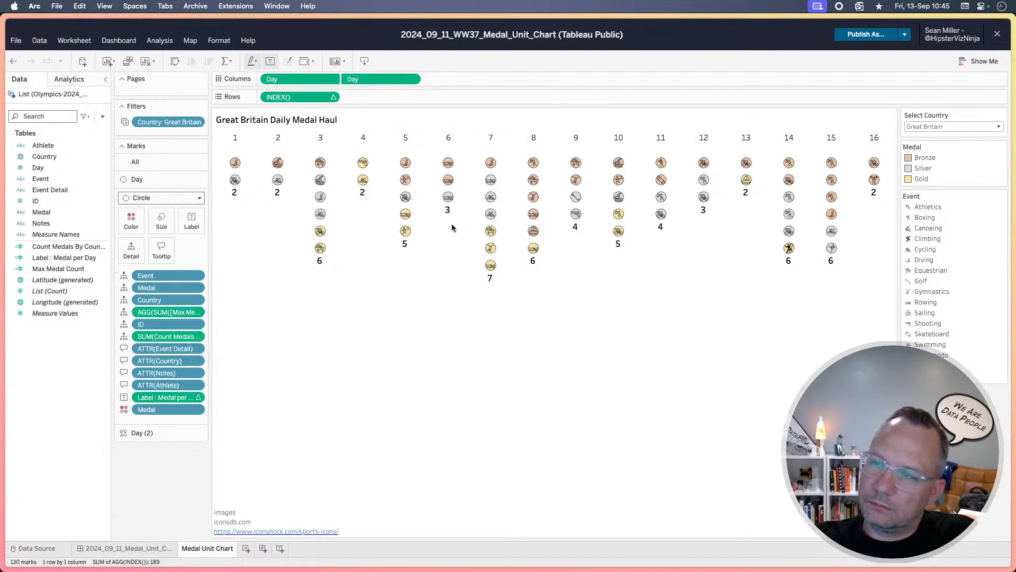
pyautogui.press('super+Tab')
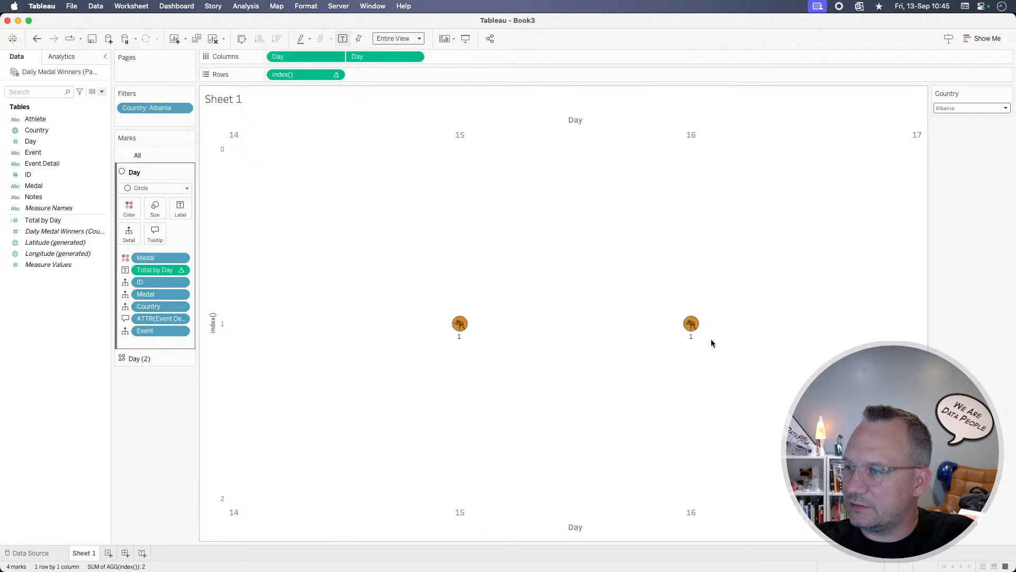
pyautogui.press('super+Tab')
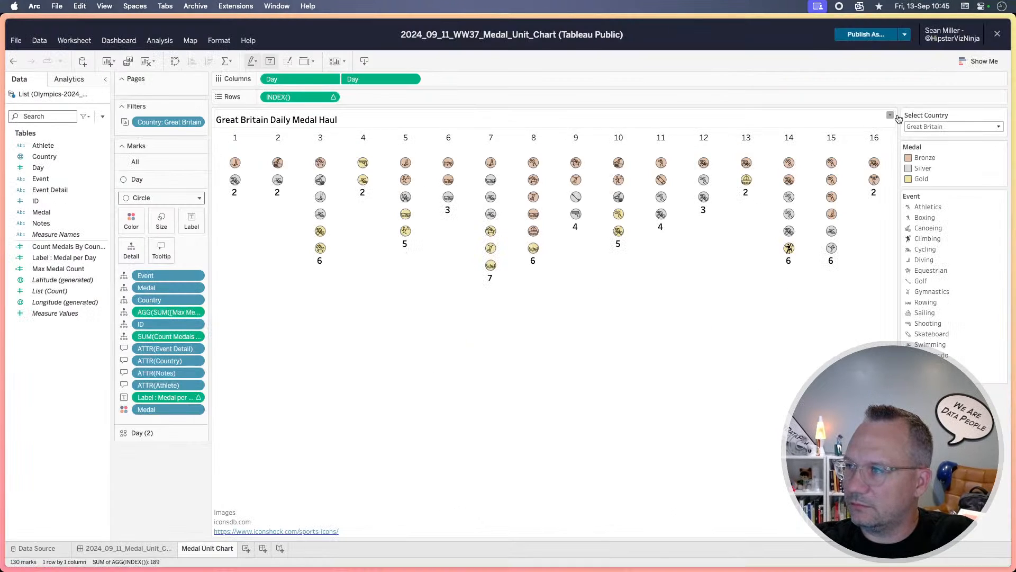
pyautogui.click(923, 127)
pyautogui.click(923, 161)
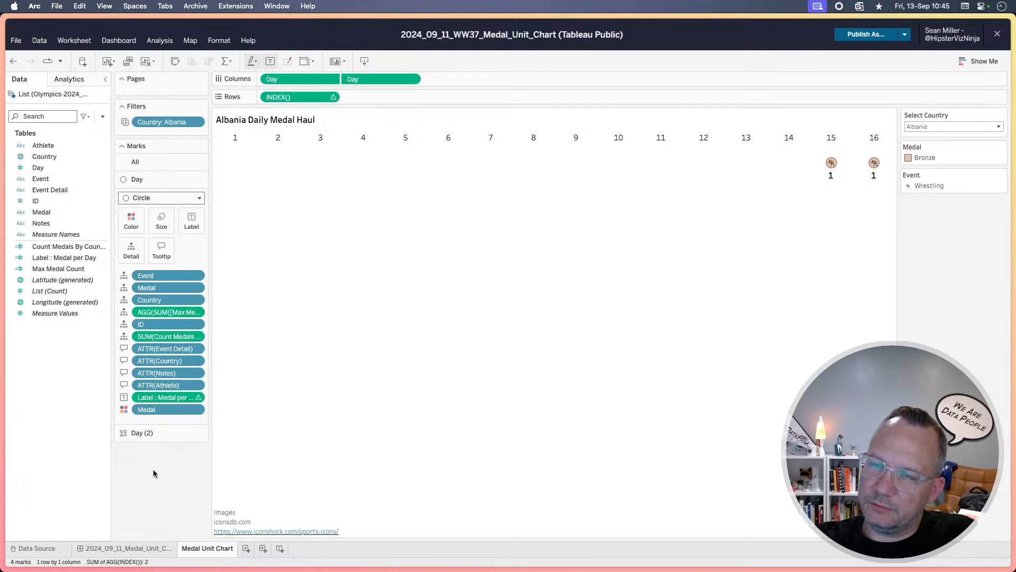
# Step: Inspect the reference workbook's All and first Day marks cards, including the options of the Label : Medal per Day field
pyautogui.click(163, 165)
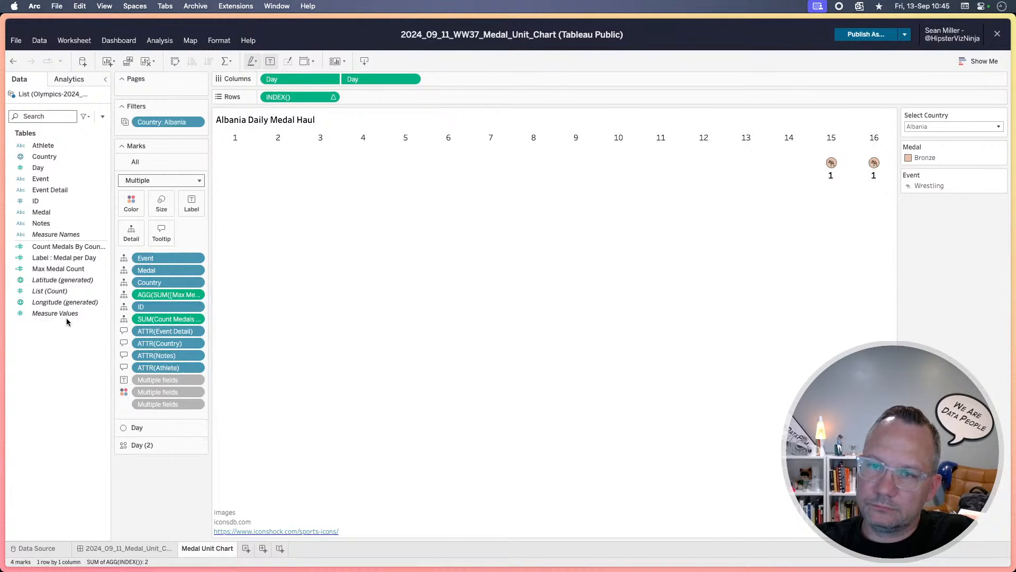
pyautogui.moveTo(172, 295)
pyautogui.mouseDown()
pyautogui.moveTo(75, 385)
pyautogui.moveTo(159, 298)
pyautogui.moveTo(180, 299)
pyautogui.mouseUp()
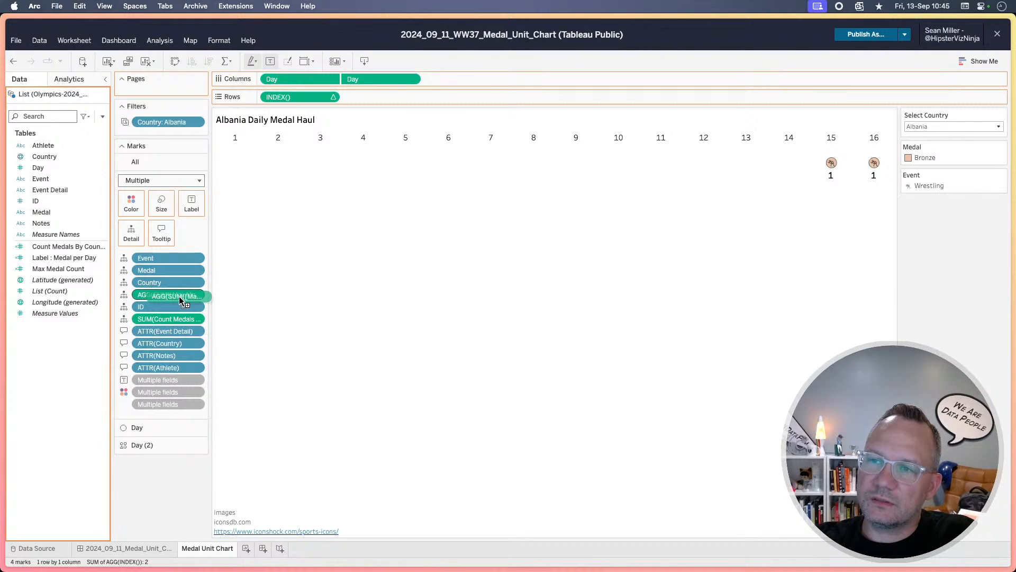
pyautogui.click(167, 423)
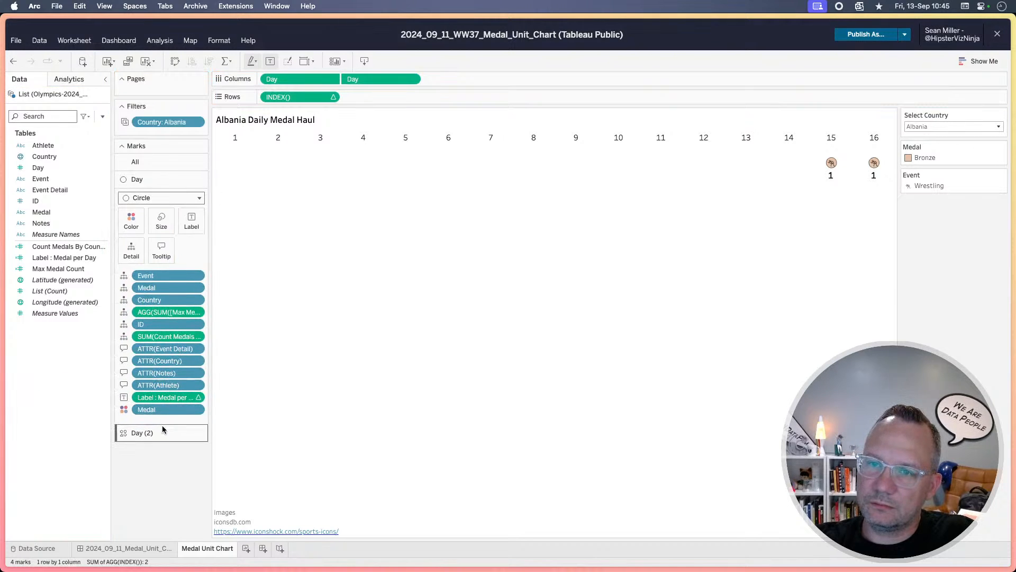
pyautogui.moveTo(160, 324); pyautogui.dragTo(68, 377)
pyautogui.press('super+z')
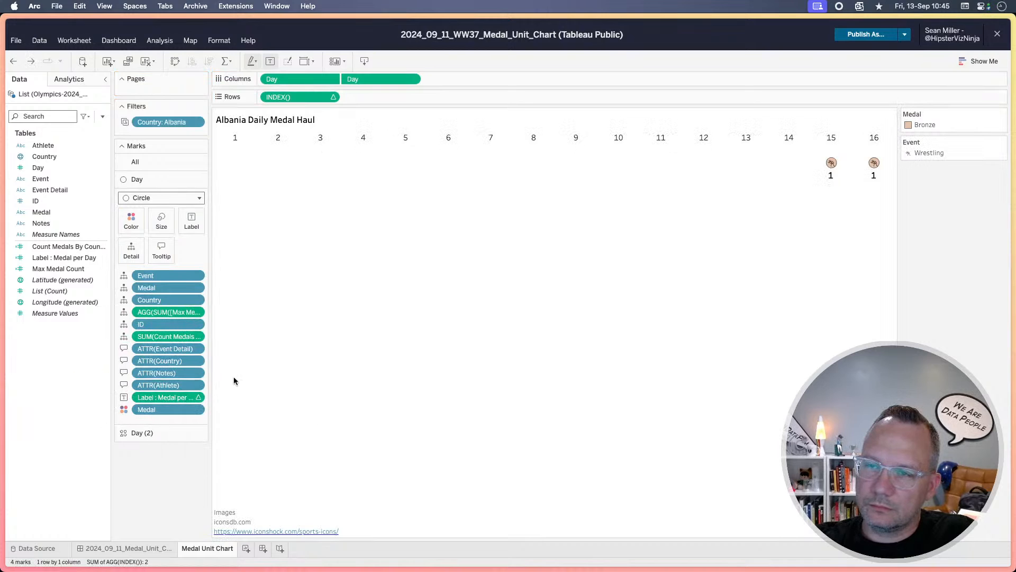
pyautogui.click(199, 398)
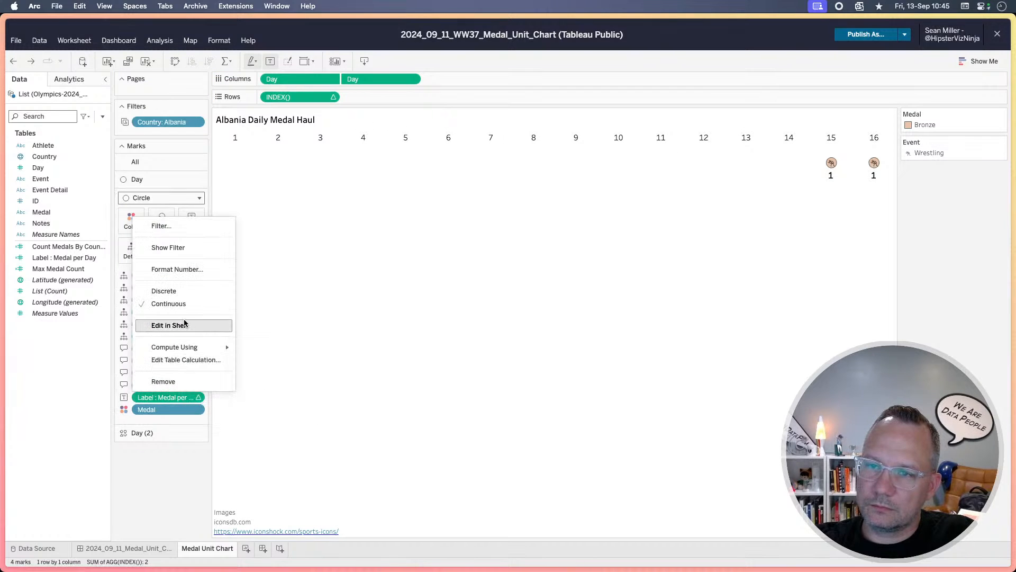
pyautogui.click(158, 458)
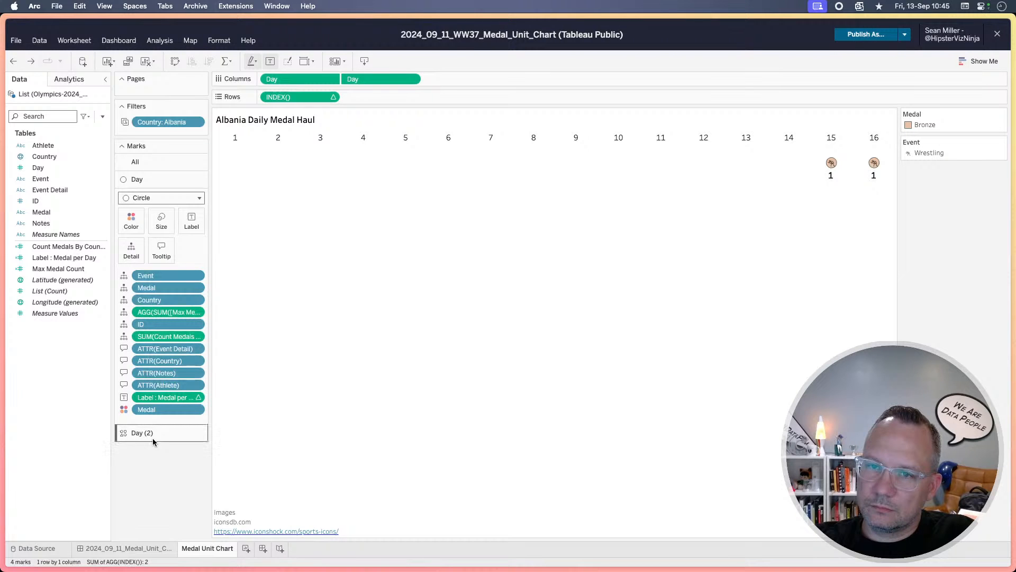
# Step: Read the formulas of the Label : Medal per Day and Count Medals By Country Per Day calculated fields in the reference workbook
pyautogui.rightClick(58, 258)
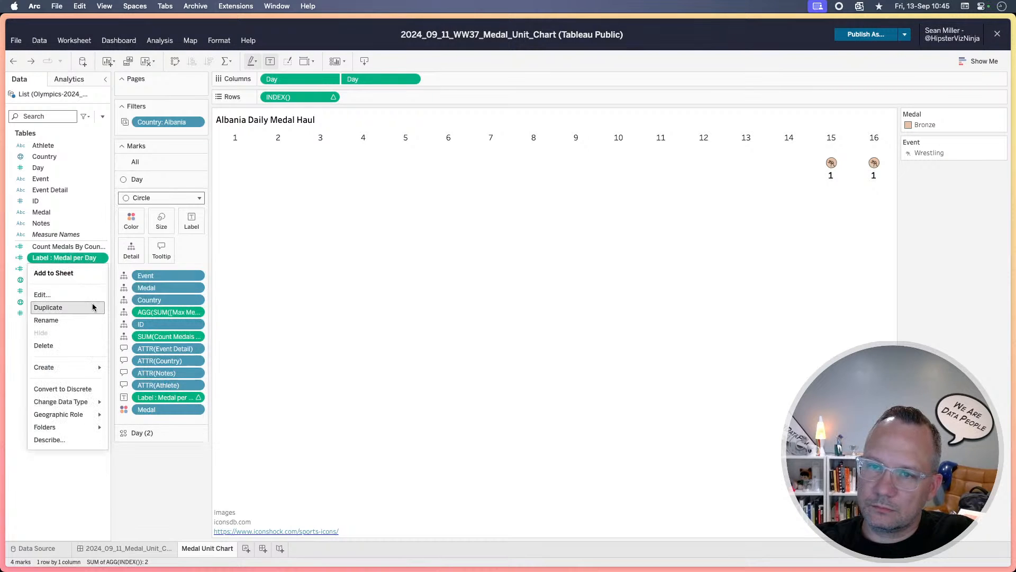
pyautogui.click(75, 300)
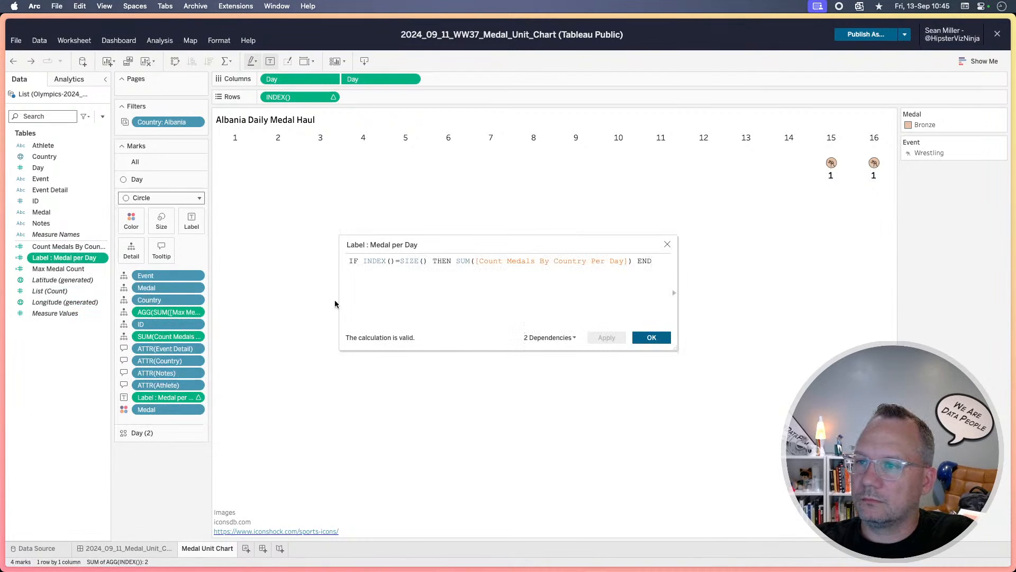
pyautogui.click(668, 245)
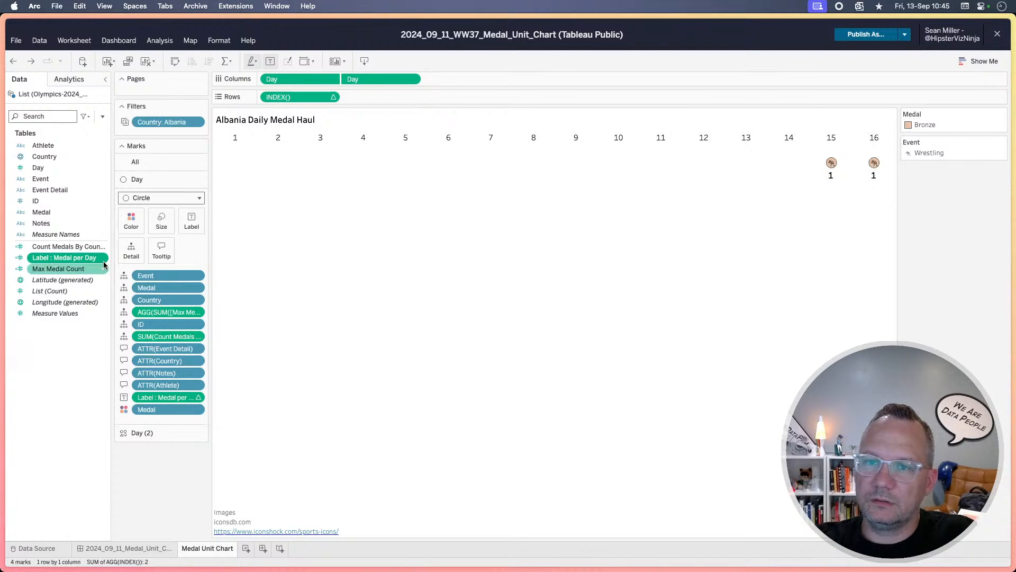
pyautogui.click(80, 250)
pyautogui.rightClick(81, 250)
pyautogui.click(42, 282)
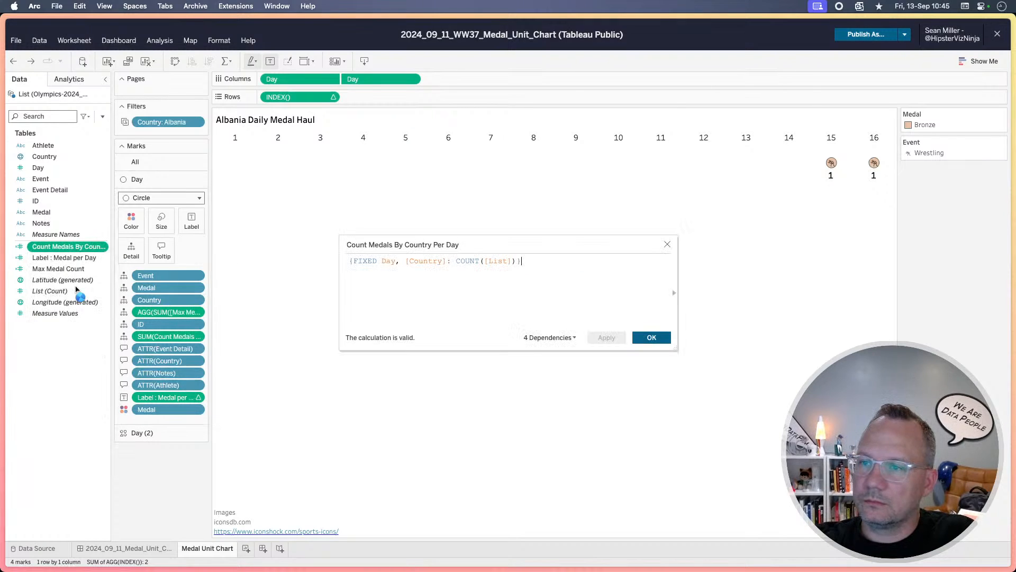
pyautogui.click(668, 245)
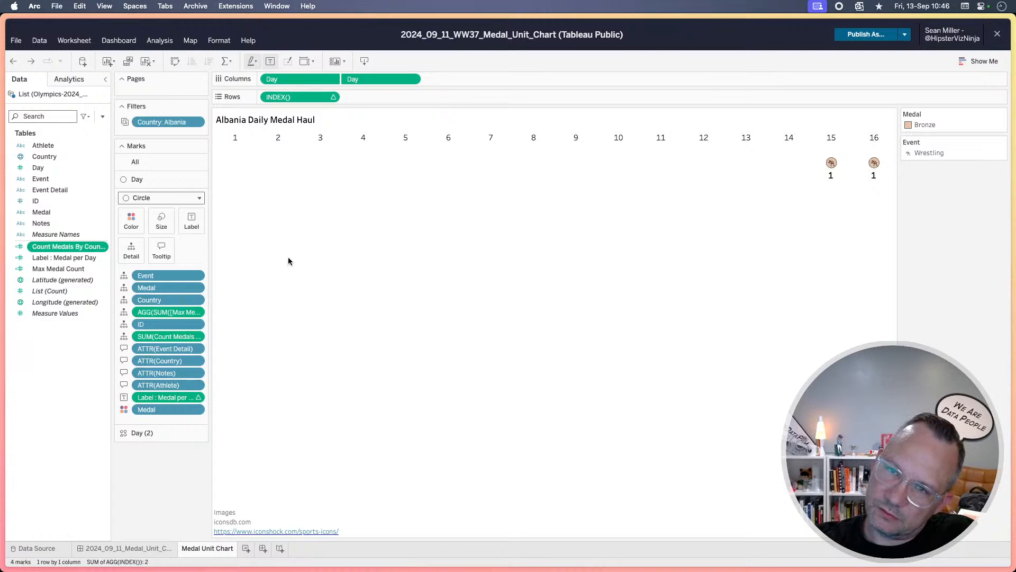
pyautogui.rightClick(66, 256)
pyautogui.click(78, 292)
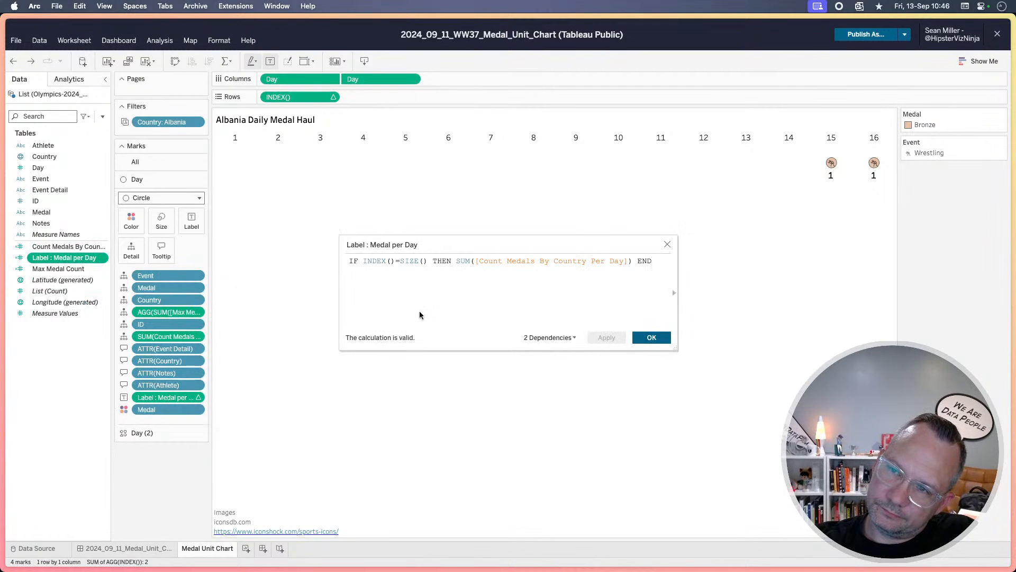
pyautogui.click(667, 245)
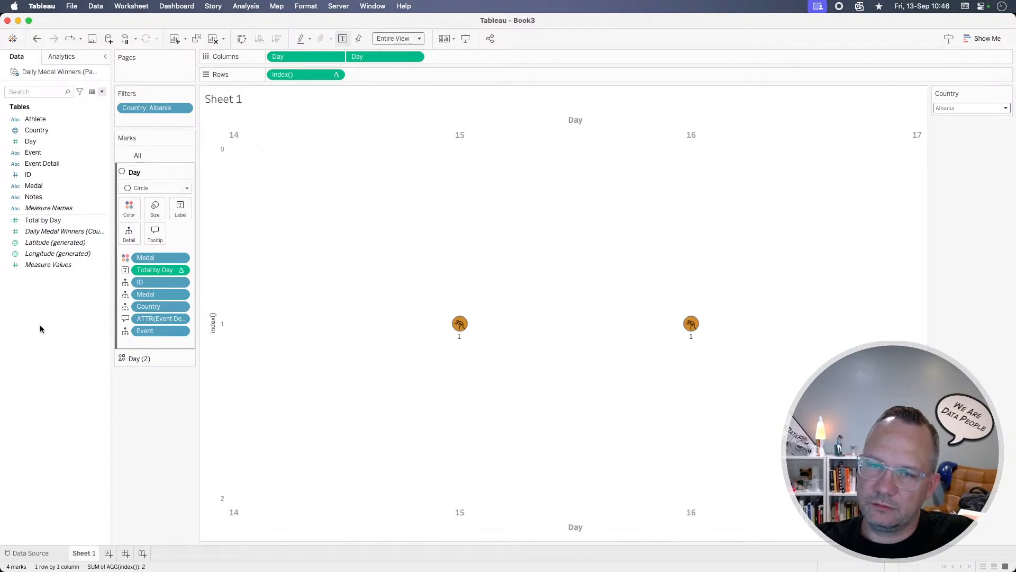
# Step: In Tableau Desktop, edit the Total by Day calculated field and replace its formula with the opening condition if last()=0
pyautogui.rightClick(47, 221)
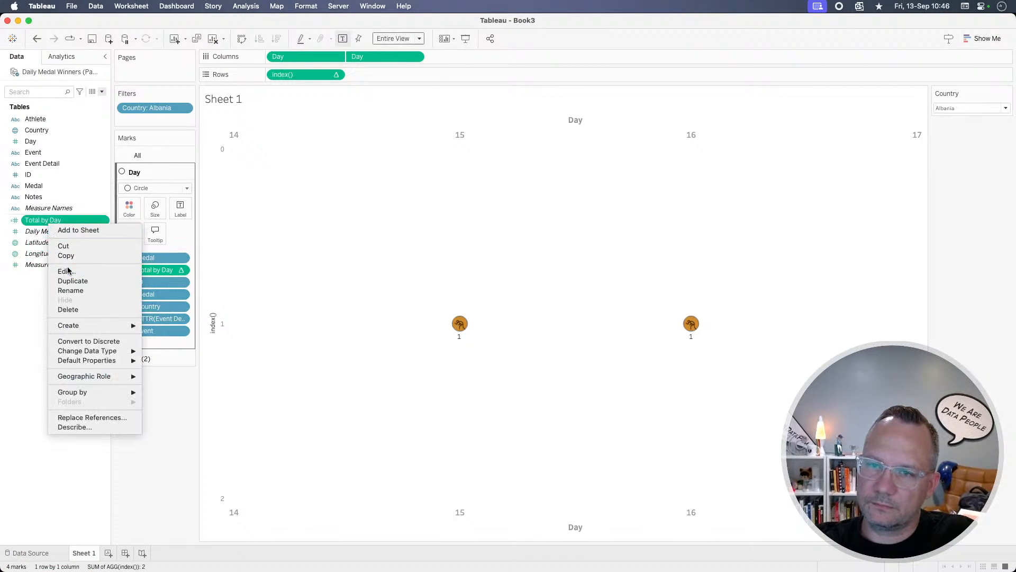
pyautogui.click(69, 271)
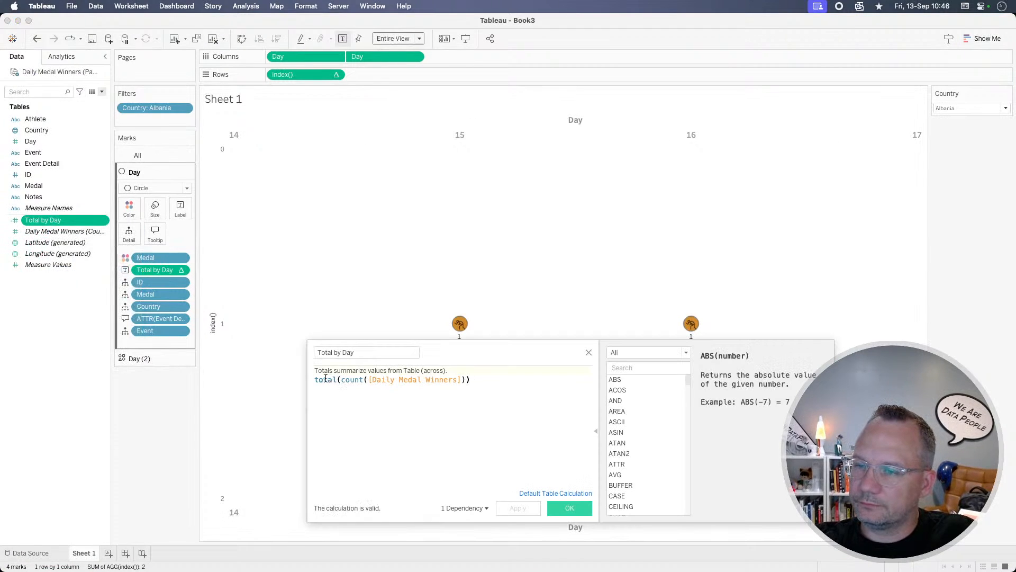
pyautogui.tripleClick(324, 379)
pyautogui.write('if total')
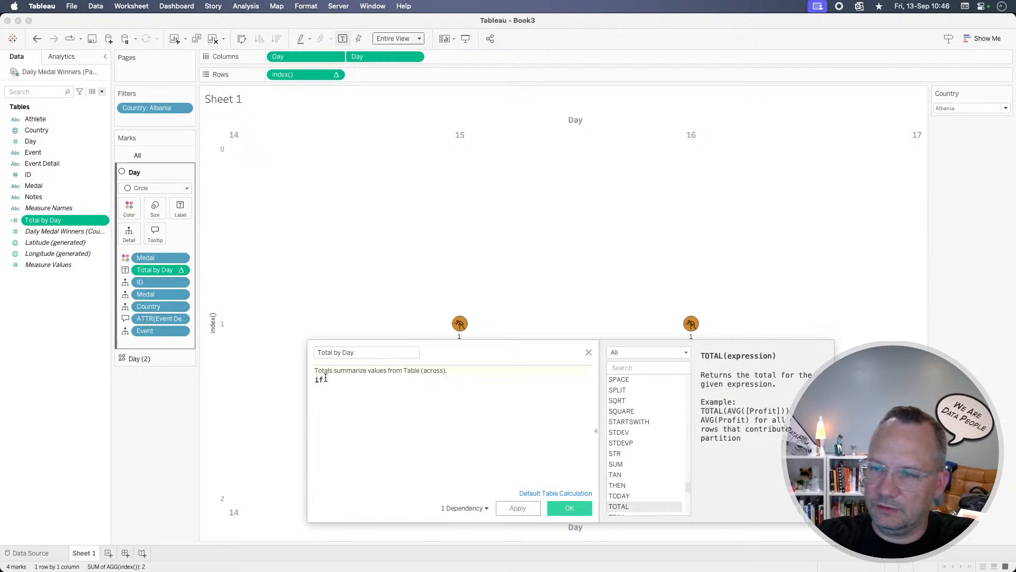
pyautogui.press('BackSpace')
pyautogui.press('BackSpace')
pyautogui.press('BackSpace')
pyautogui.press('BackSpace')
pyautogui.press('BackSpace')
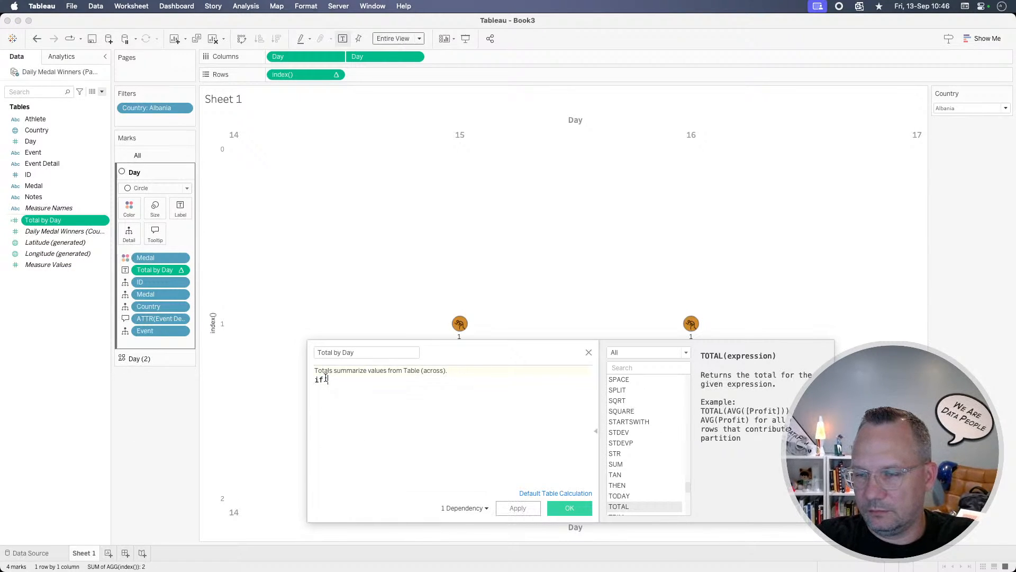
pyautogui.write('last()')
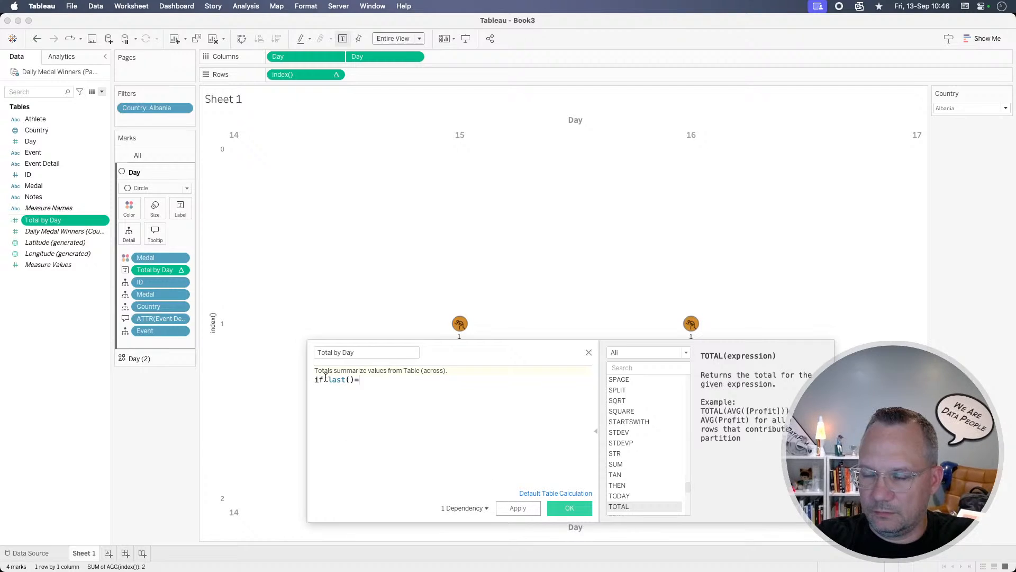
pyautogui.write('=')
pyautogui.press('BackSpace')
pyautogui.press('BackSpace')
pyautogui.press('BackSpace')
pyautogui.press('BackSpace')
pyautogui.press('BackSpace')
pyautogui.press('BackSpace')
pyautogui.press('BackSpace')
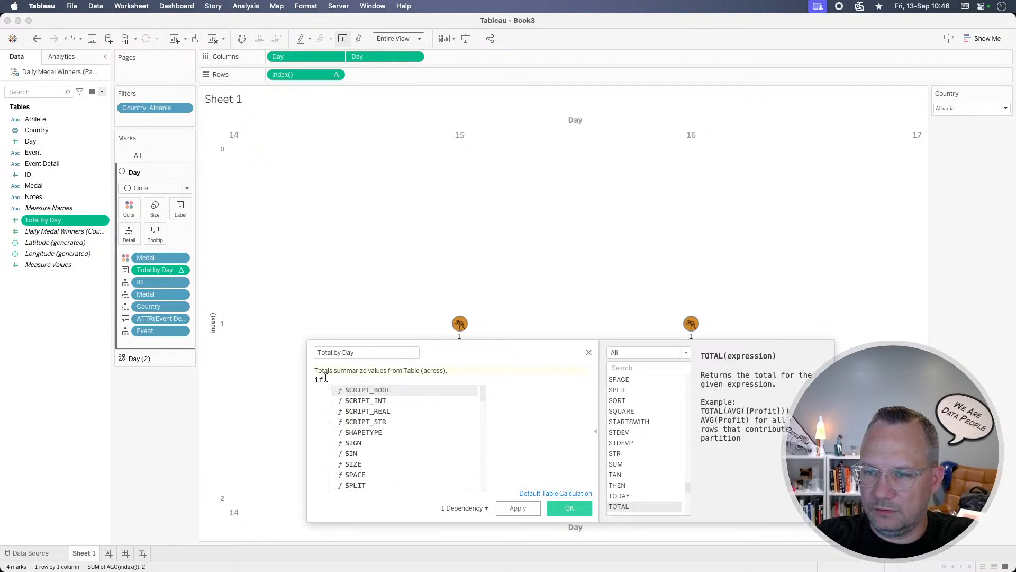
pyautogui.write('last')
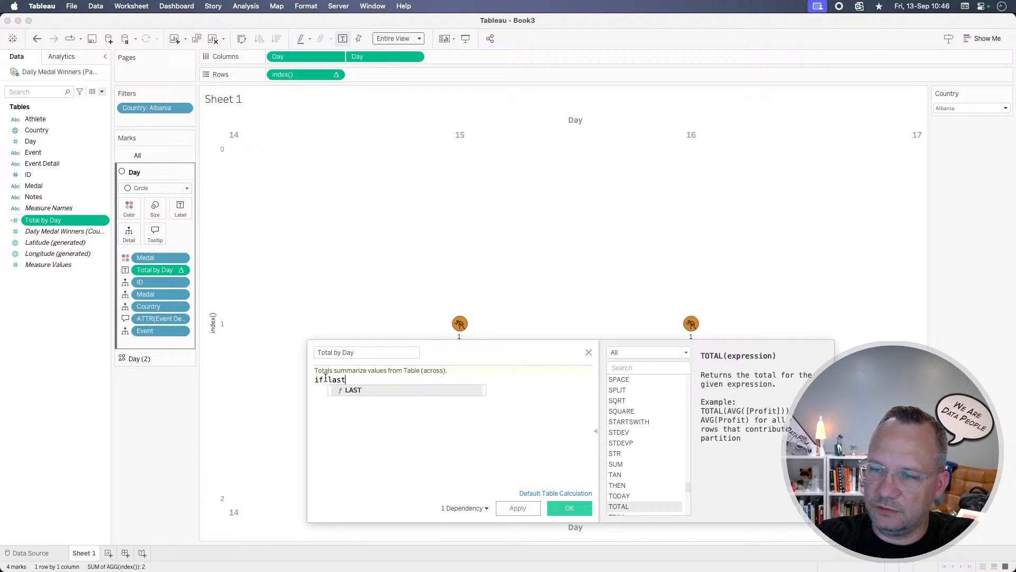
pyautogui.write('*()_')
pyautogui.press('BackSpace')
pyautogui.press('BackSpace')
pyautogui.press('BackSpace')
pyautogui.press('BackSpace')
pyautogui.write('*()')
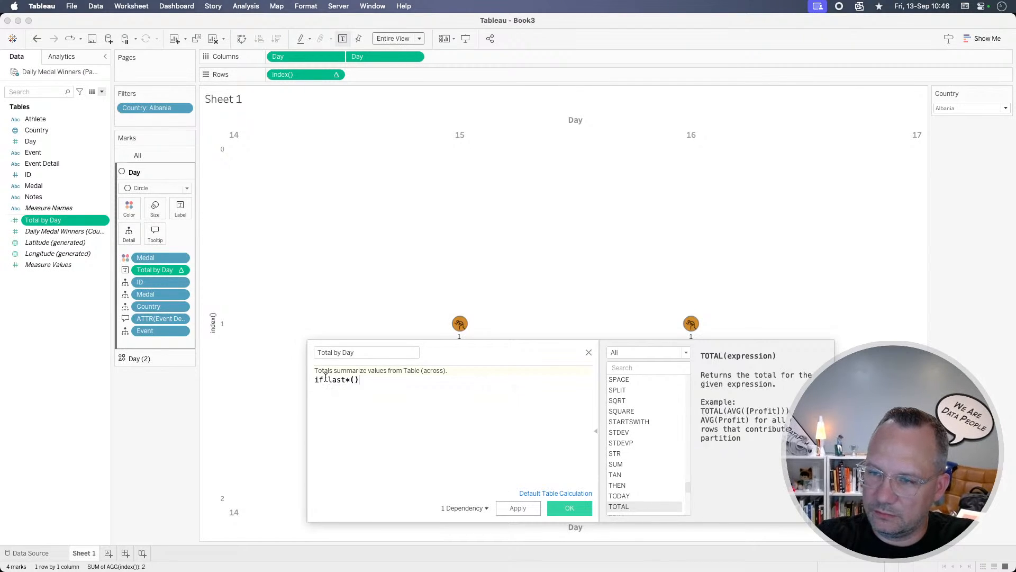
pyautogui.press('BackSpace')
pyautogui.press('BackSpace')
pyautogui.press('BackSpace')
pyautogui.write('()=0')
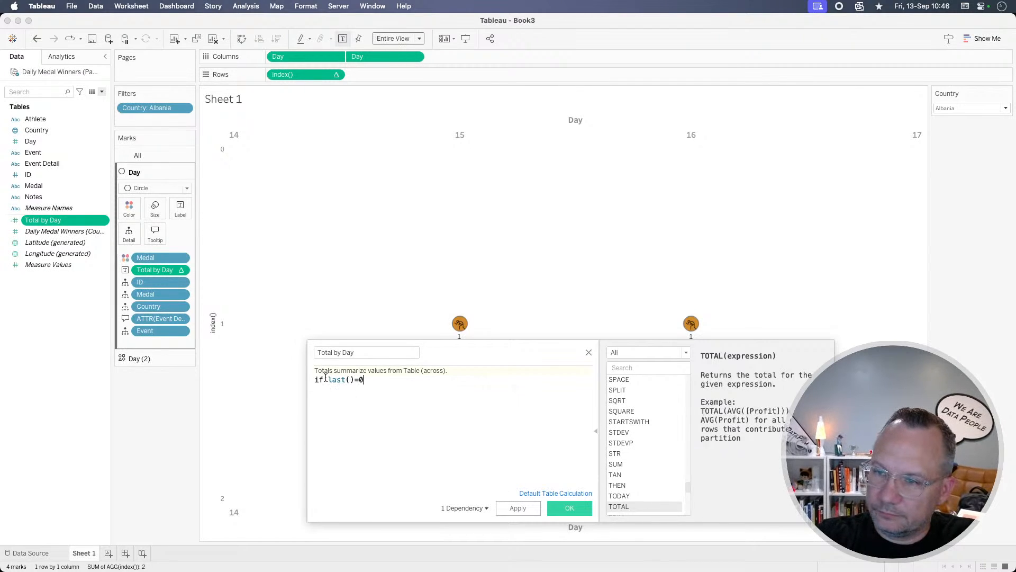
# Step: Complete the Total by Day condition with then { FIXED [Country],[Day]:COUNT([Daily Medal Winners])} end
pyautogui.write(' then ')
pyautogui.write('{ FIXED ')
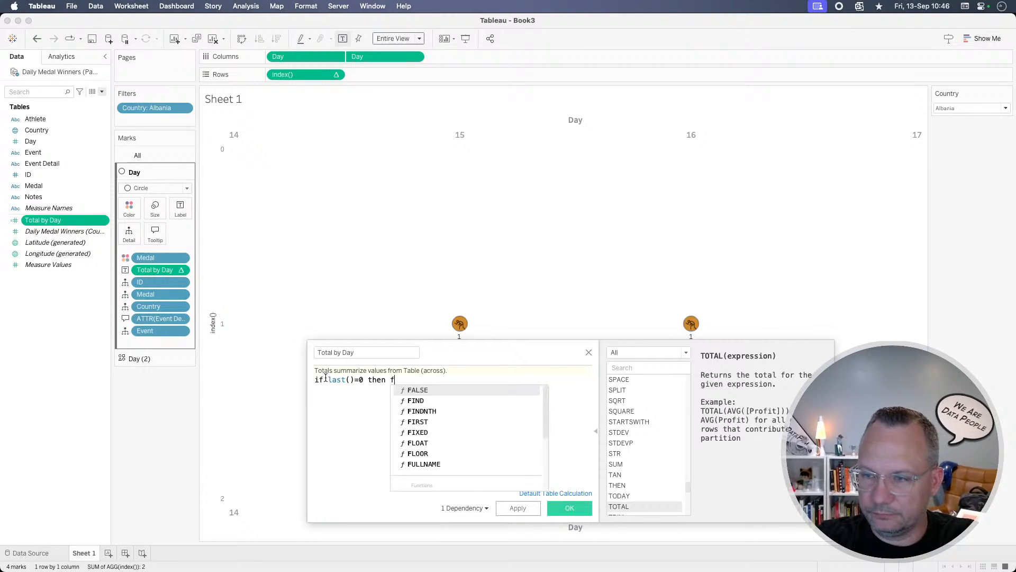
pyautogui.write('count')
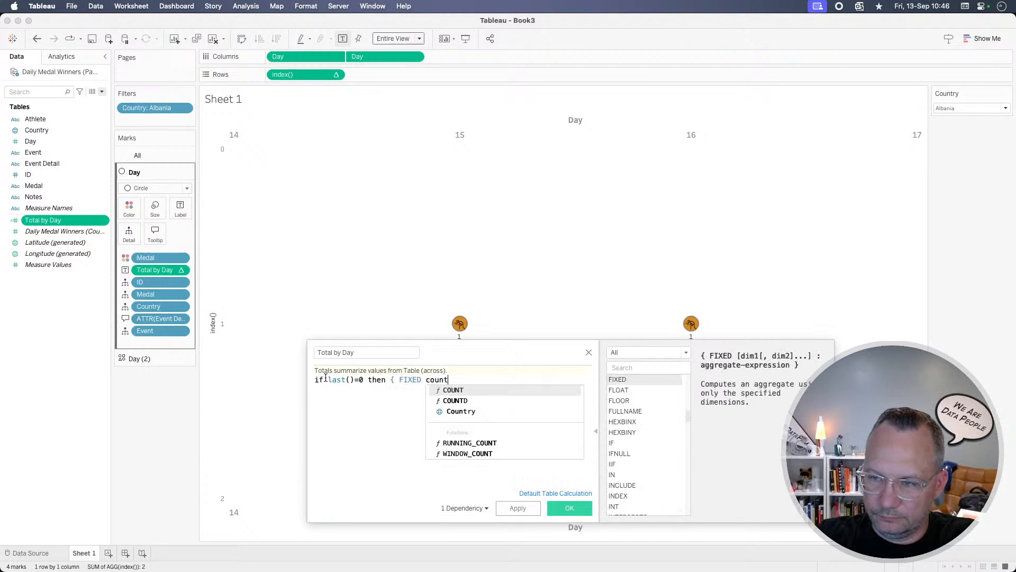
pyautogui.press('Down')
pyautogui.press('Down')
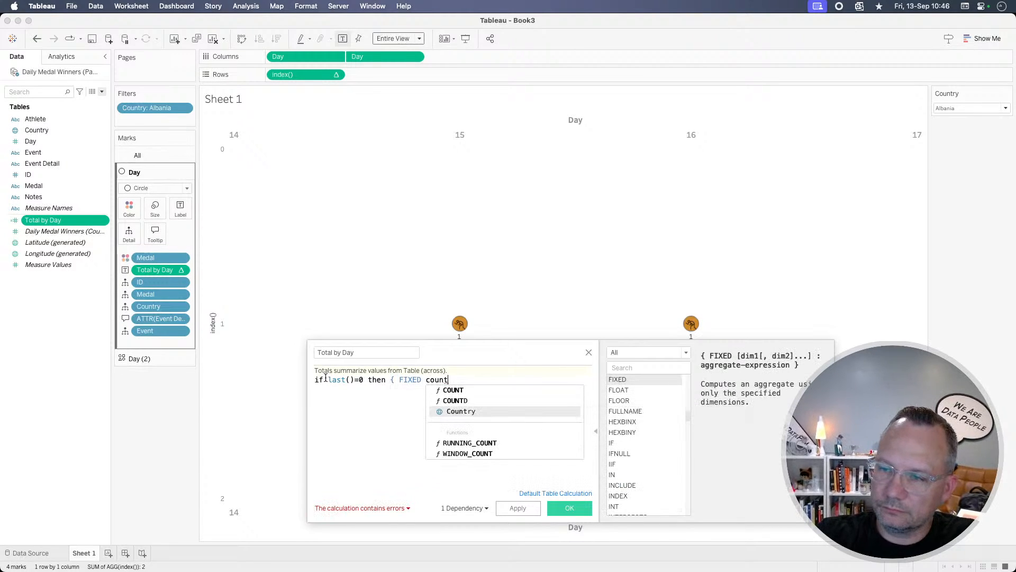
pyautogui.press('Return')
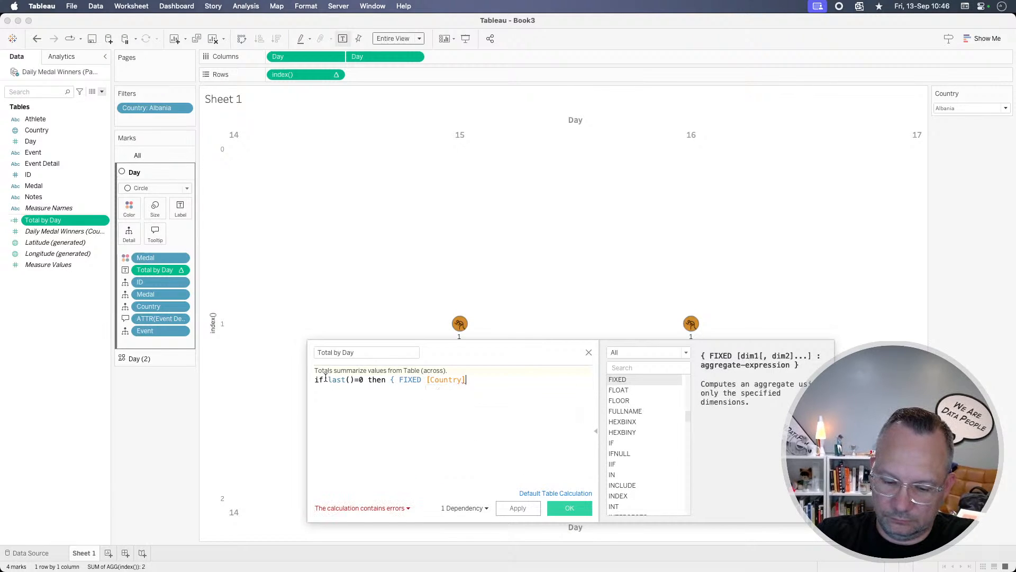
pyautogui.write(',day')
pyautogui.press('Return')
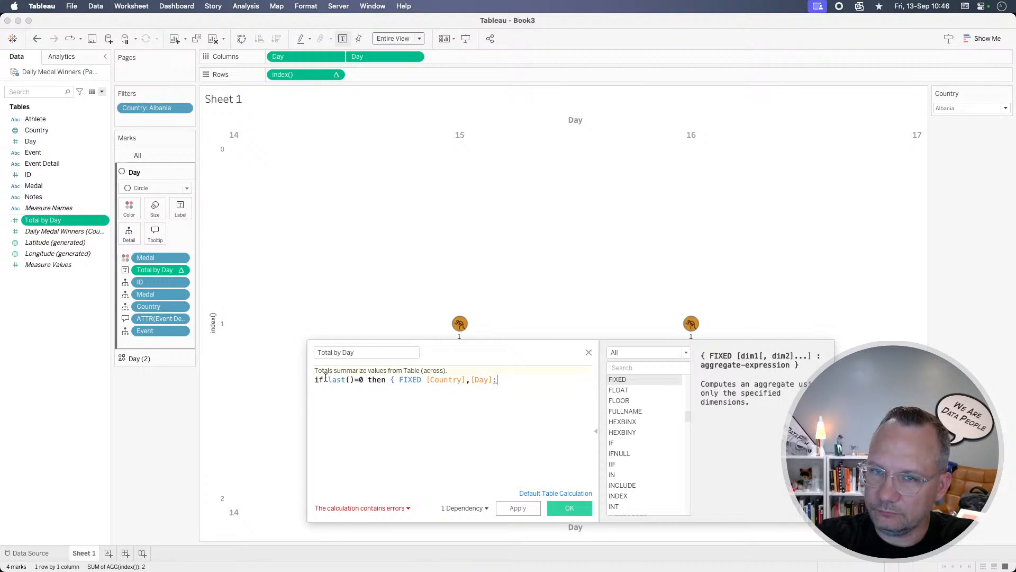
pyautogui.moveTo(64, 232); pyautogui.dragTo(478, 407)
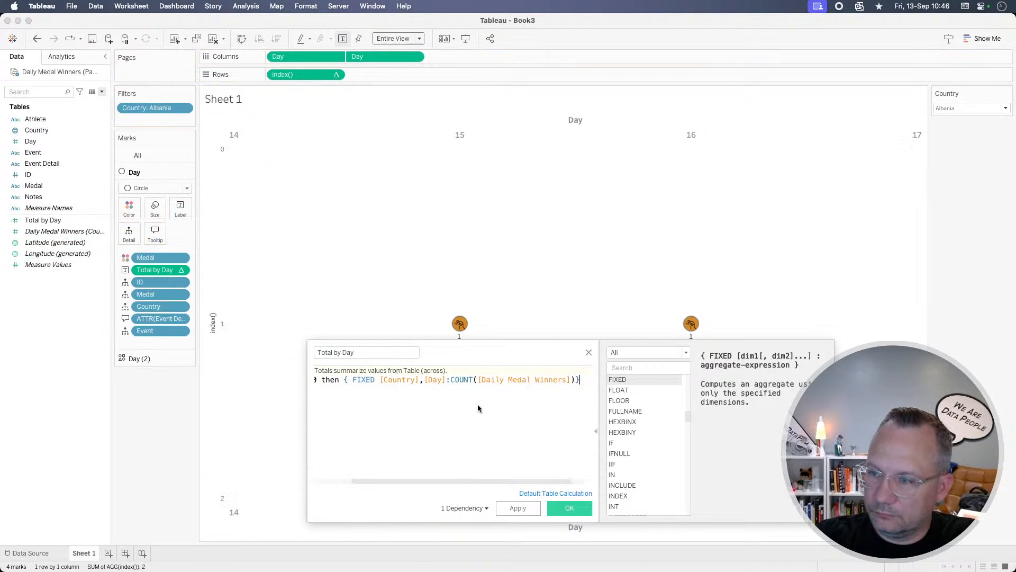
pyautogui.write('end')
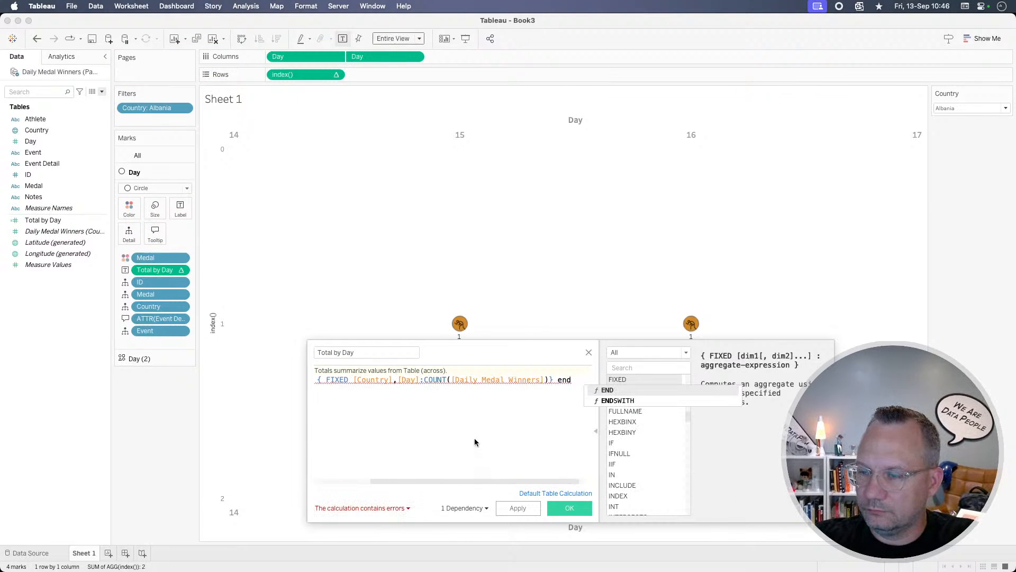
# Step: Wrap the FIXED expression in the Total by Day calculation in sum() and save the calculation
pyautogui.hscroll(-3, 474, 442)
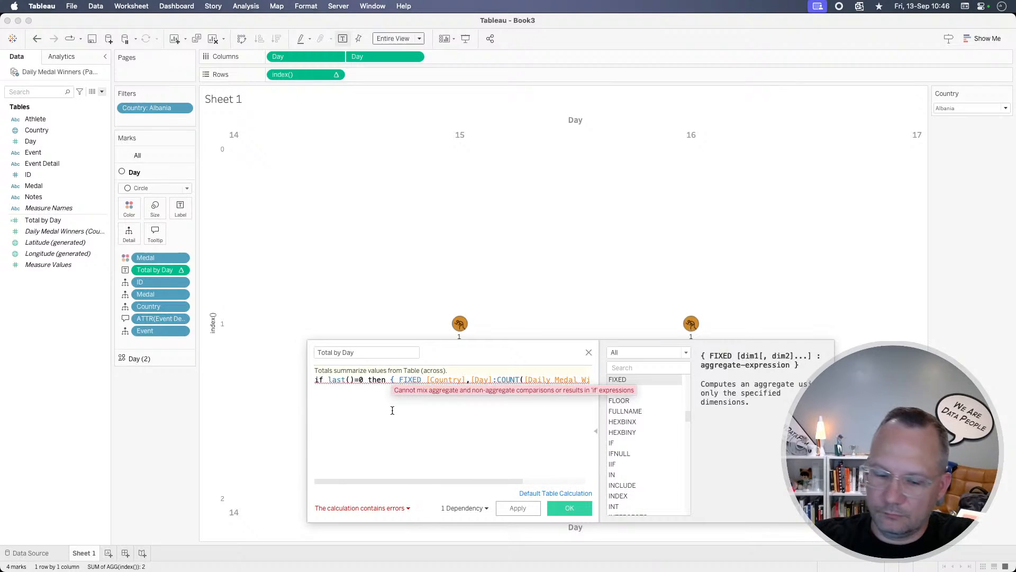
pyautogui.write('sum(')
pyautogui.hscroll(3, 396, 410)
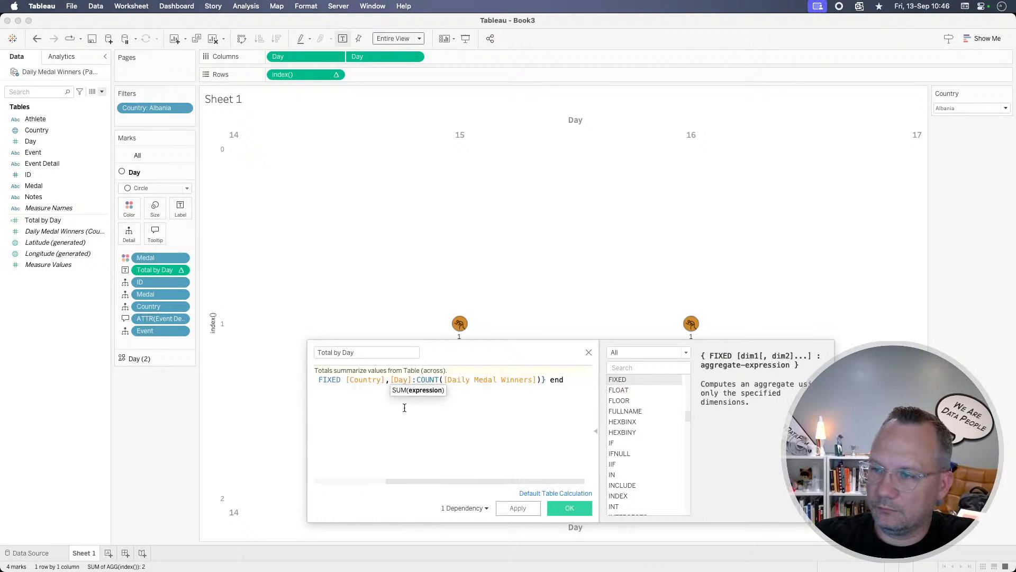
pyautogui.click(547, 378)
pyautogui.write(')')
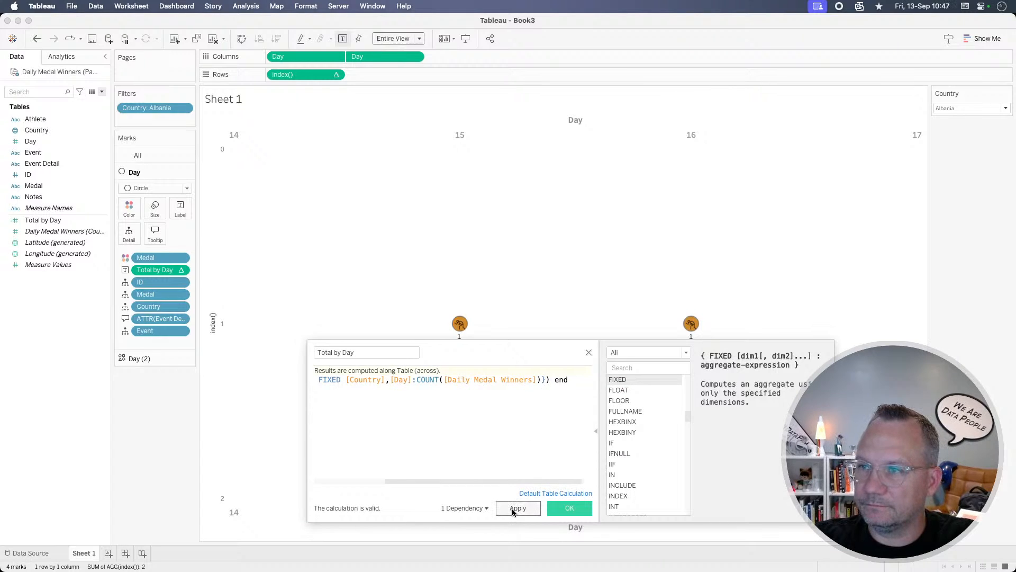
pyautogui.click(517, 508)
pyautogui.click(562, 509)
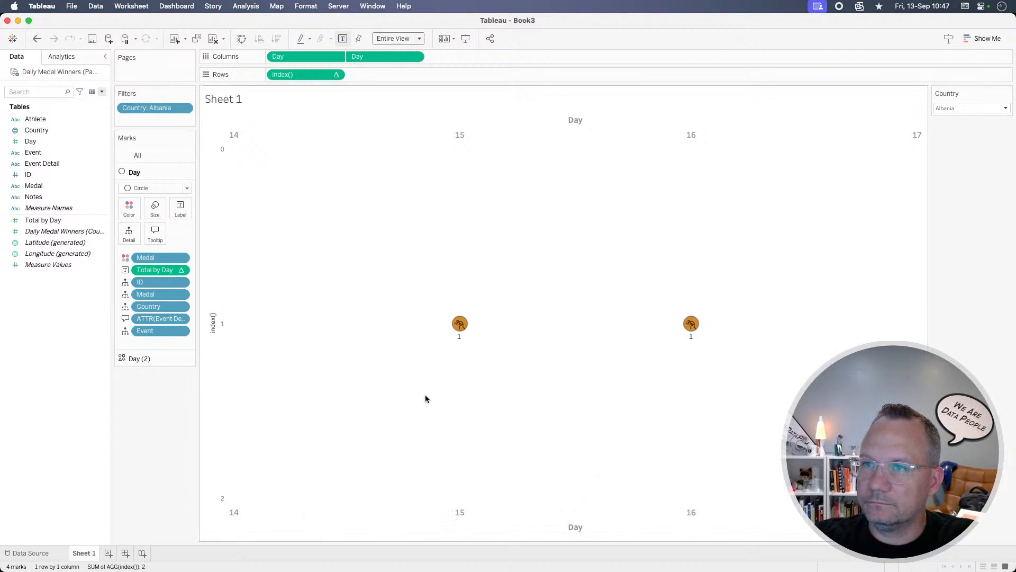
# Step: Compare Total by Day's table calculation settings with those of Label : Medal per Day in the Tableau Public reference workbook
pyautogui.click(181, 271)
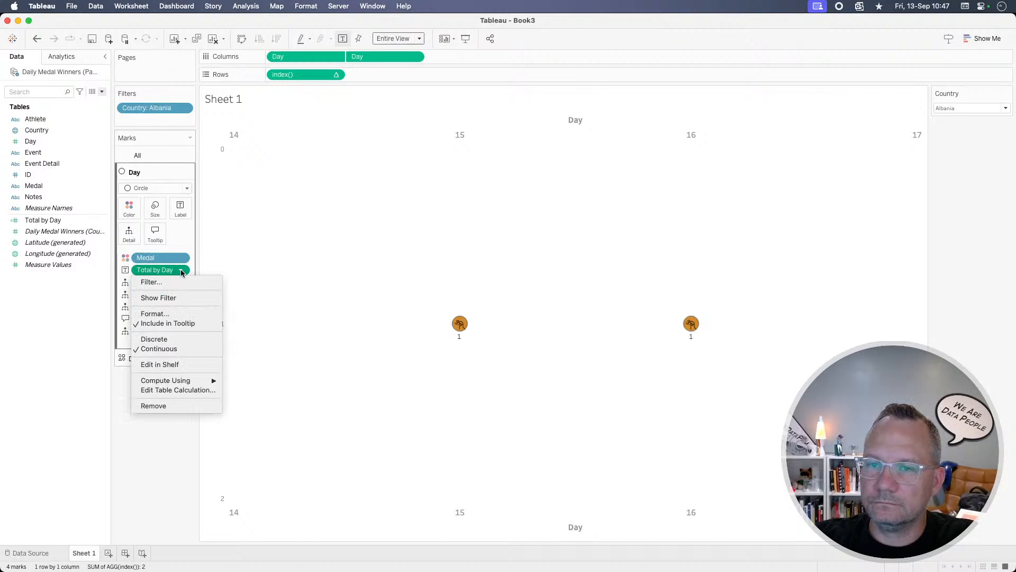
pyautogui.click(183, 391)
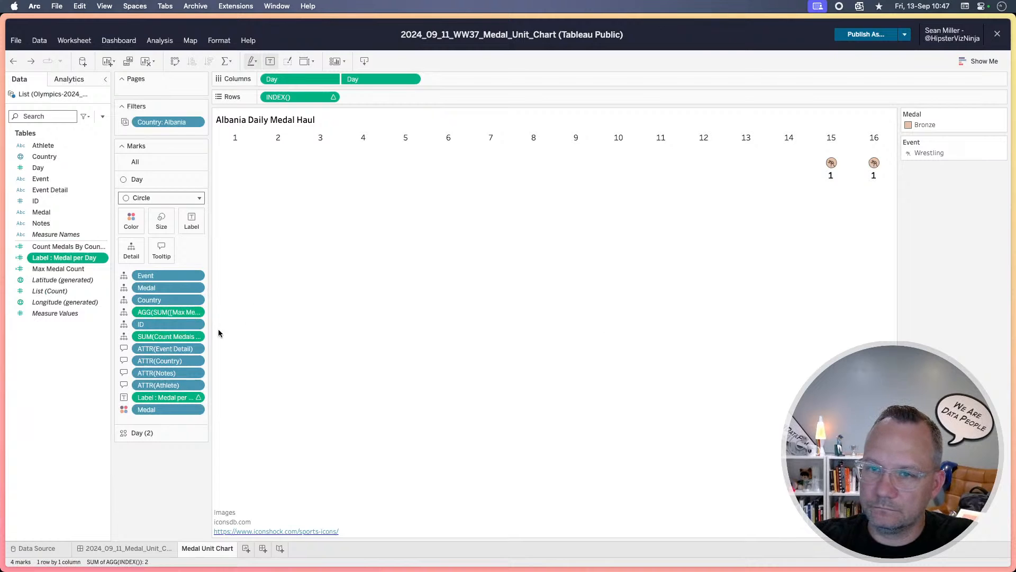
pyautogui.click(201, 397)
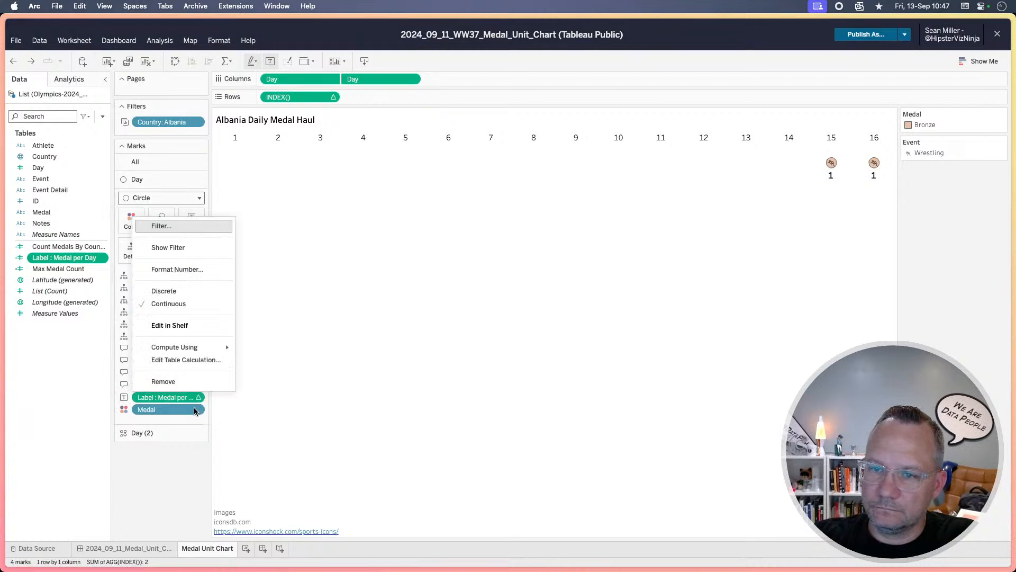
pyautogui.click(189, 358)
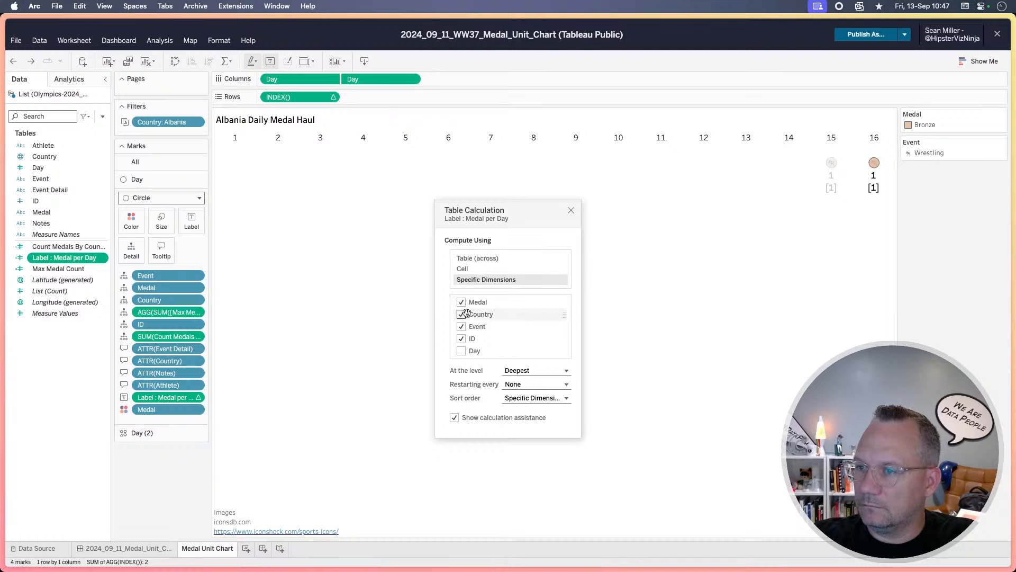
pyautogui.click(570, 213)
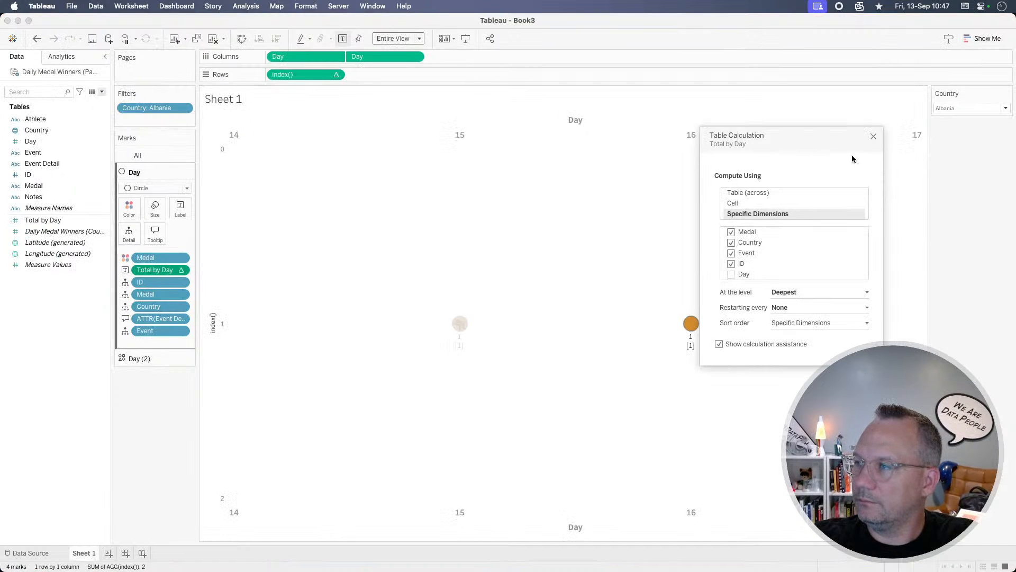
pyautogui.click(874, 137)
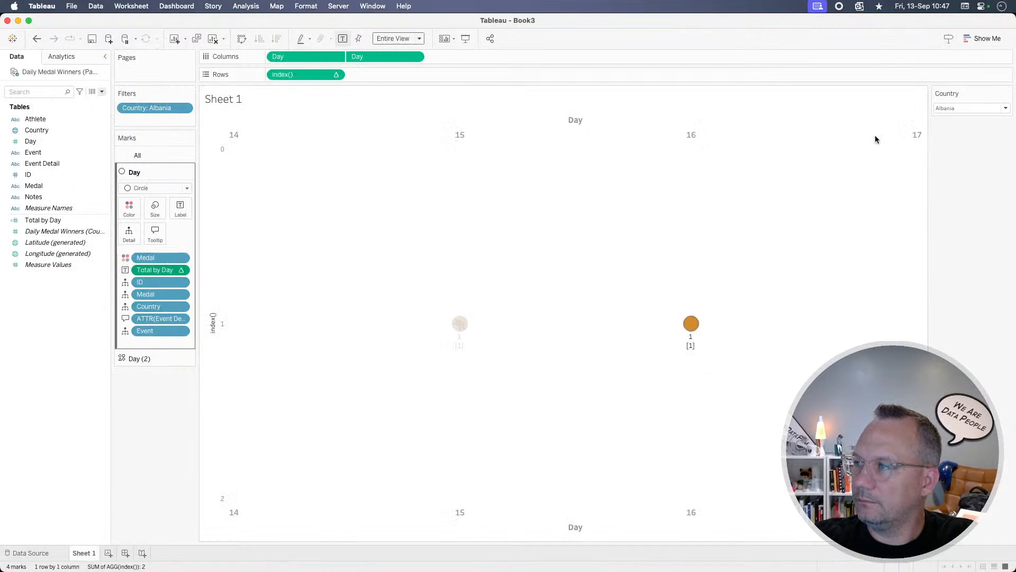
# Step: Set the Country filter of Sheet 1 to USA
pyautogui.click(961, 108)
pyautogui.scroll(-15, 971, 344)
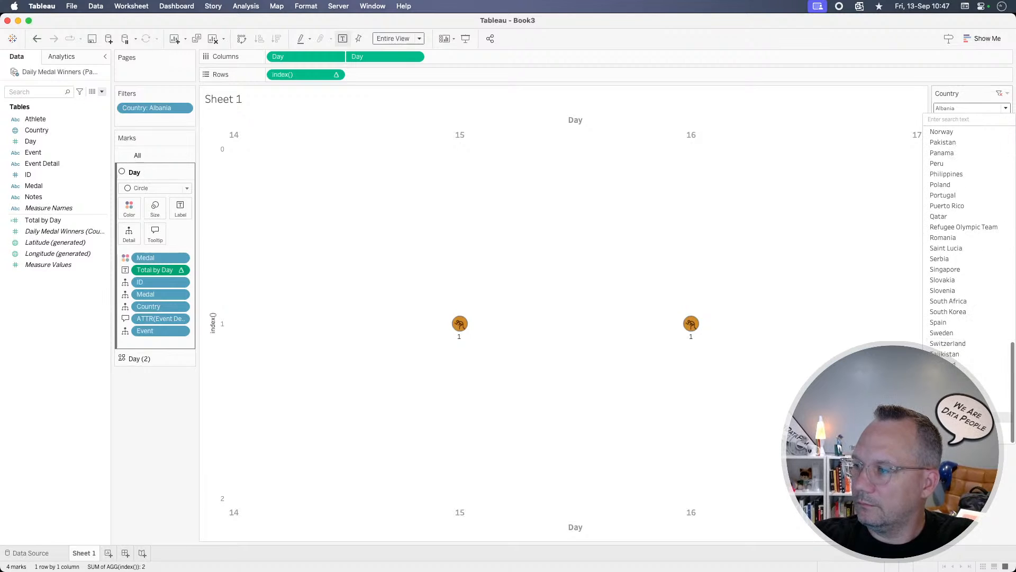
pyautogui.click(971, 397)
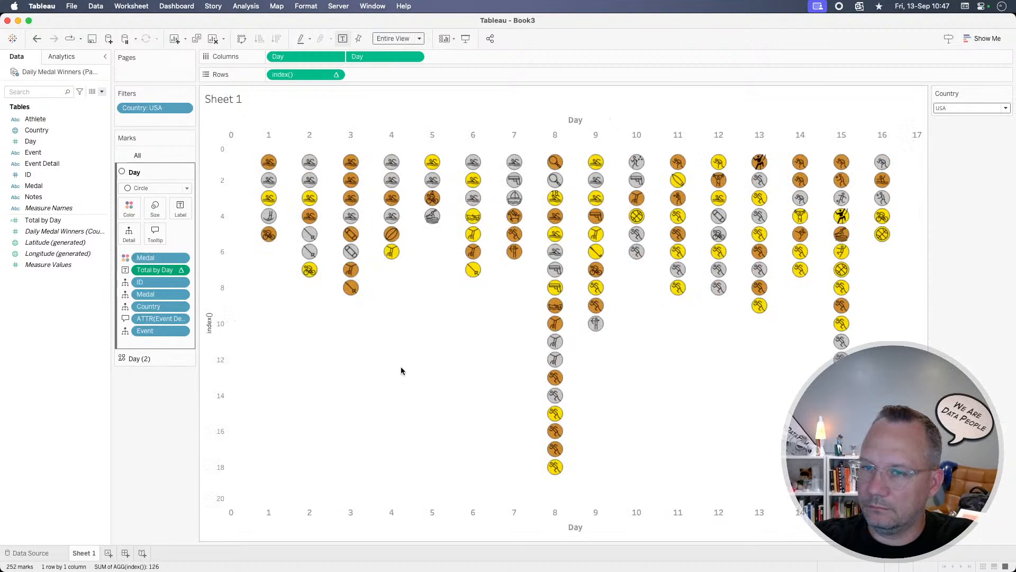
# Step: Set the Day circle labels to show on all marks instead of only the minimum and maximum
pyautogui.click(180, 208)
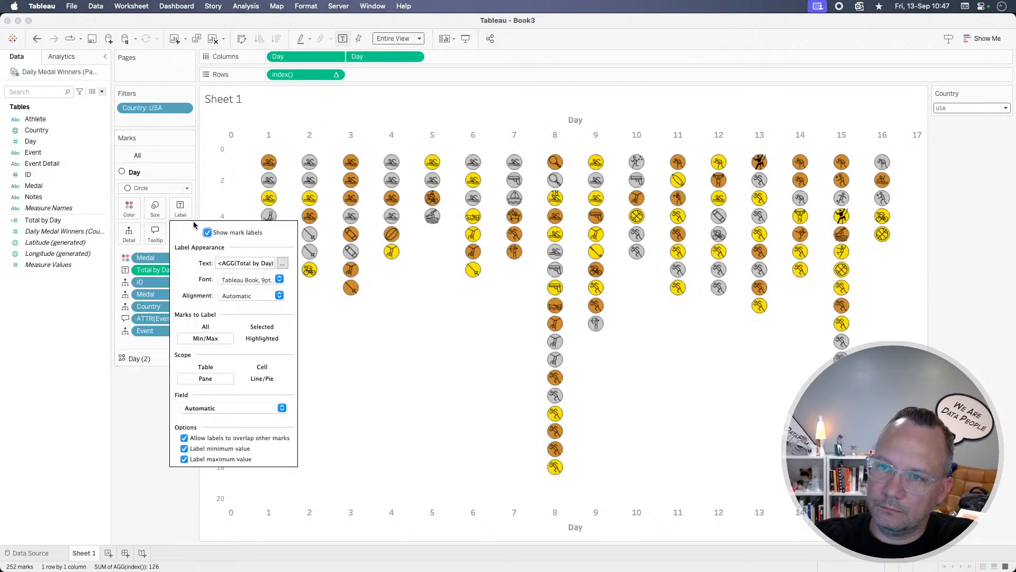
pyautogui.click(206, 326)
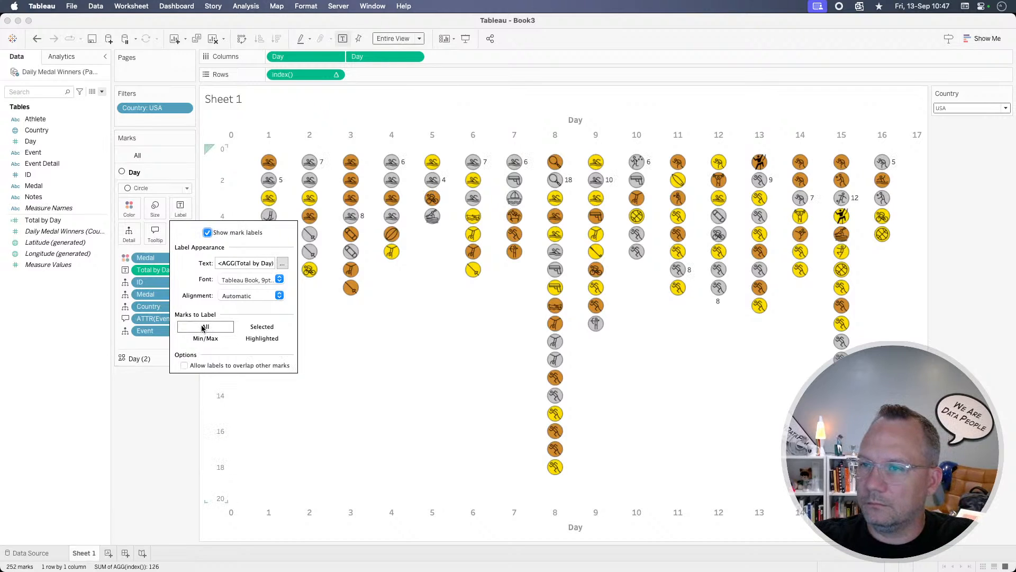
pyautogui.click(152, 427)
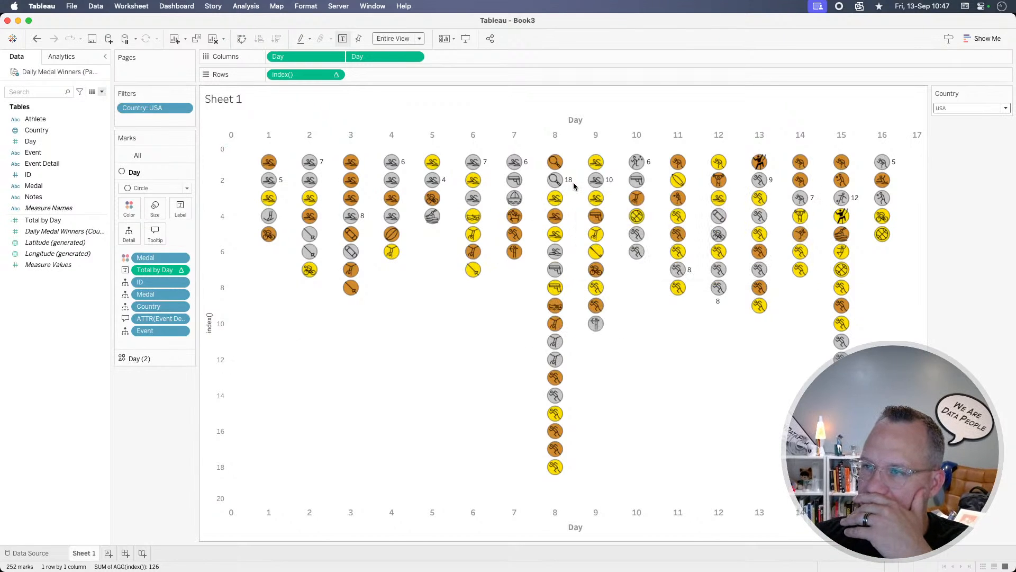
pyautogui.moveTo(572, 186)
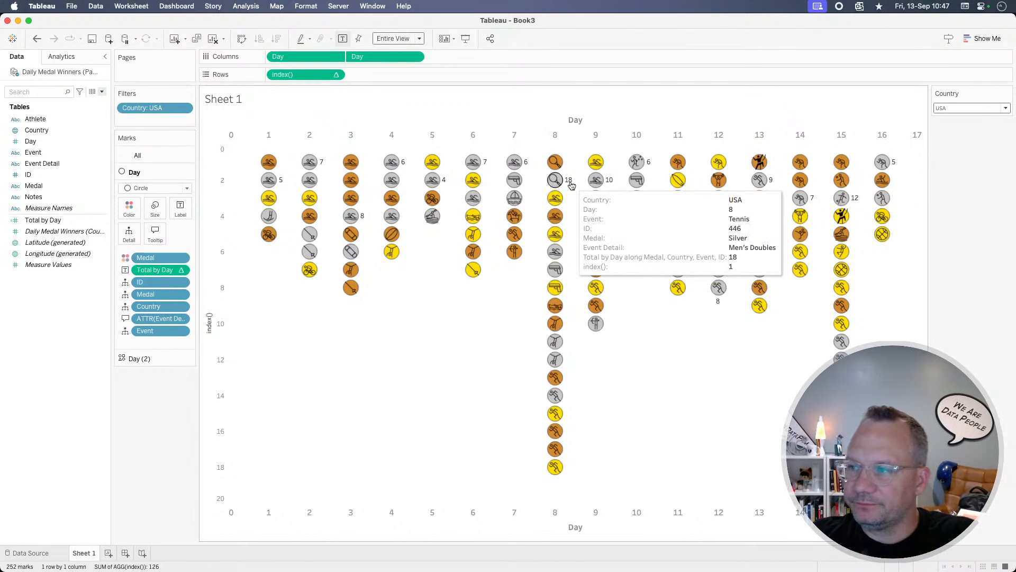
# Step: Switch to the Tableau Public reference workbook in Arc and change its Country filter to USA only
pyautogui.press('super+Tab')
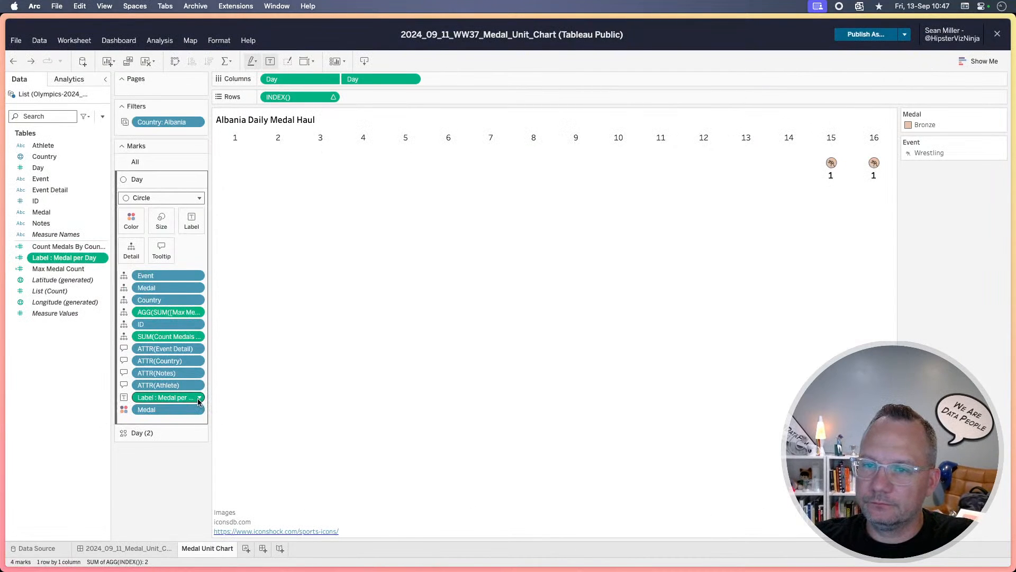
pyautogui.press('super+Tab')
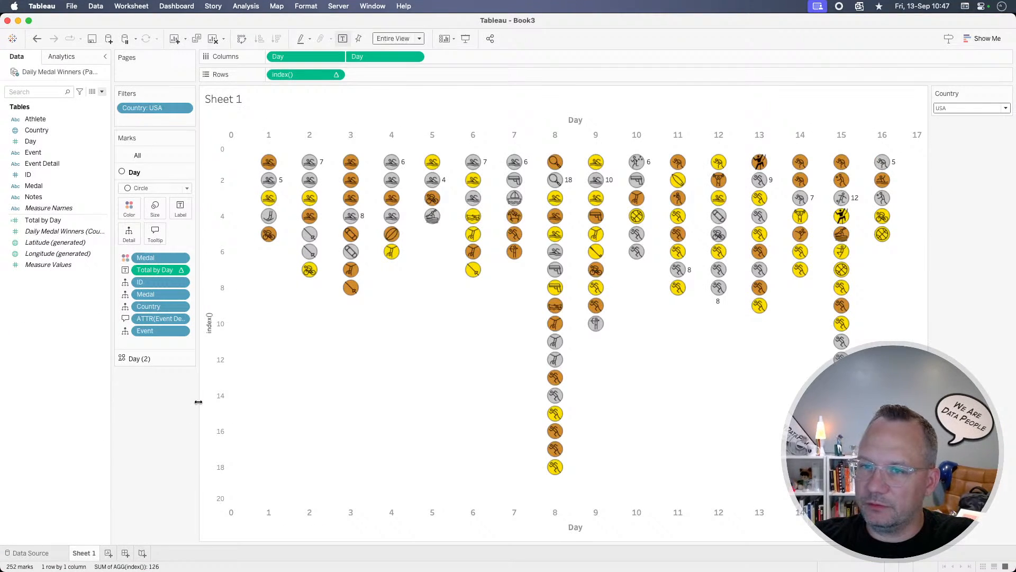
pyautogui.press('super+Tab')
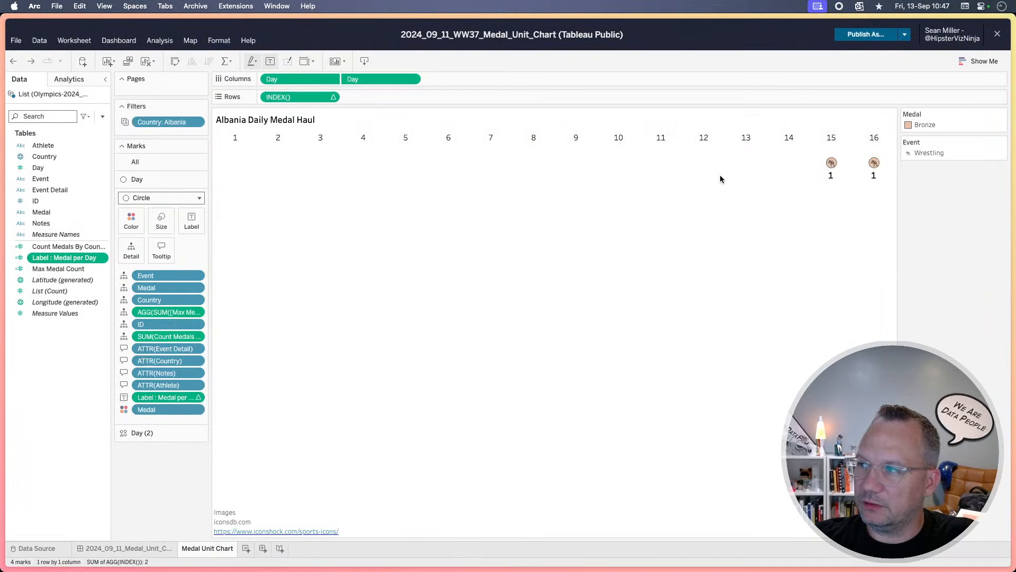
pyautogui.click(189, 168)
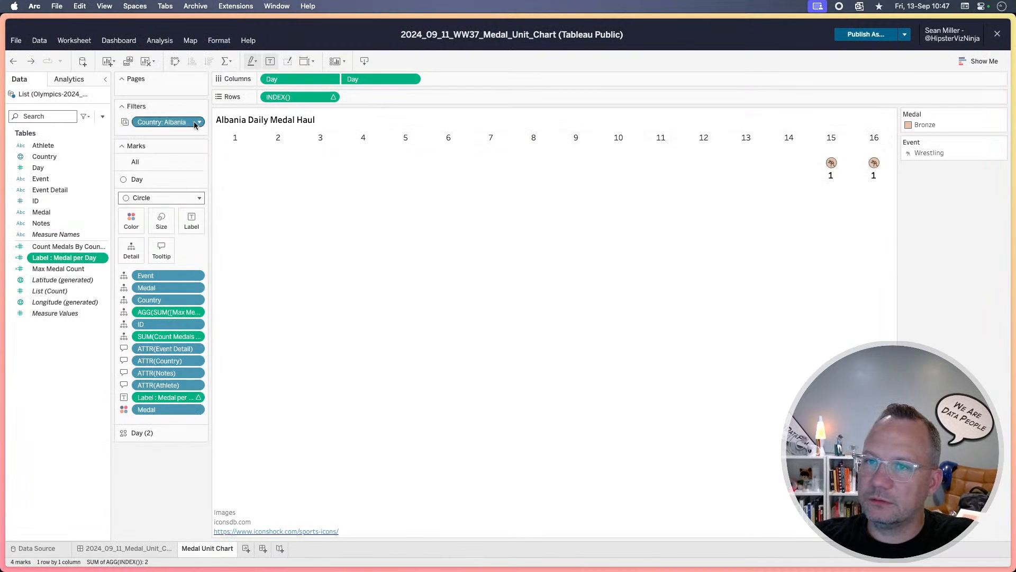
pyautogui.click(195, 124)
pyautogui.click(194, 138)
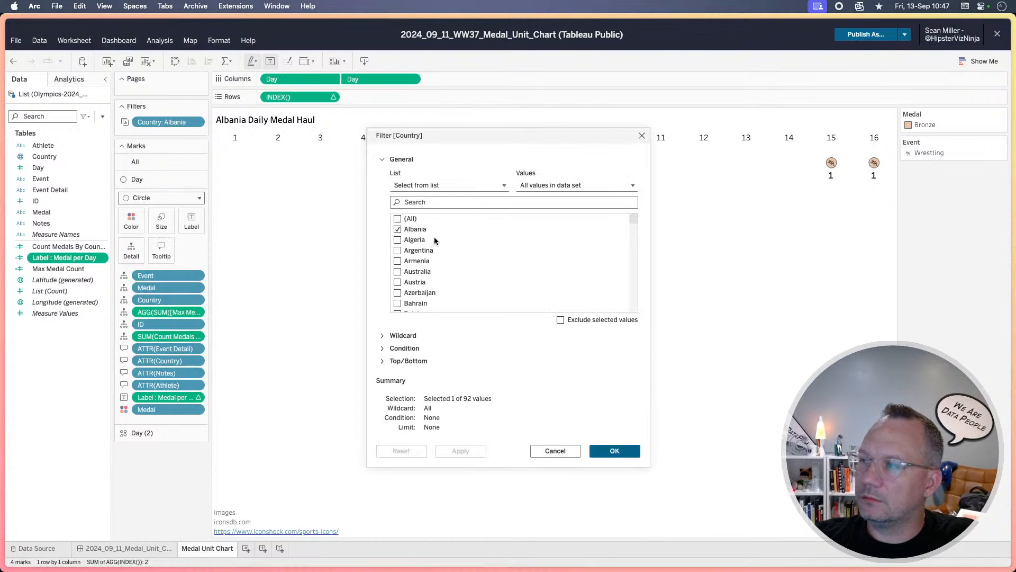
pyautogui.click(398, 229)
pyautogui.scroll(-20, 398, 232)
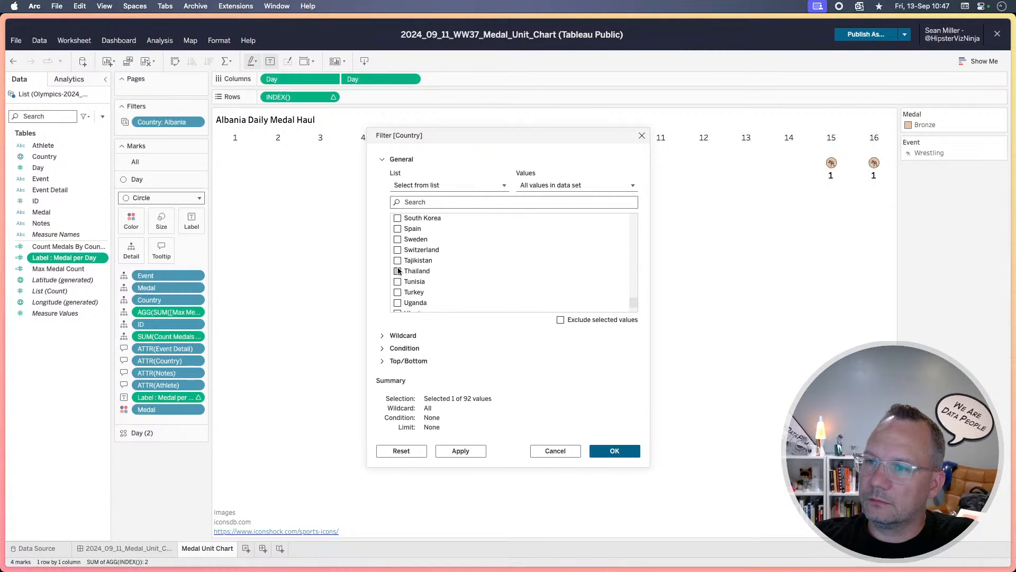
pyautogui.click(398, 285)
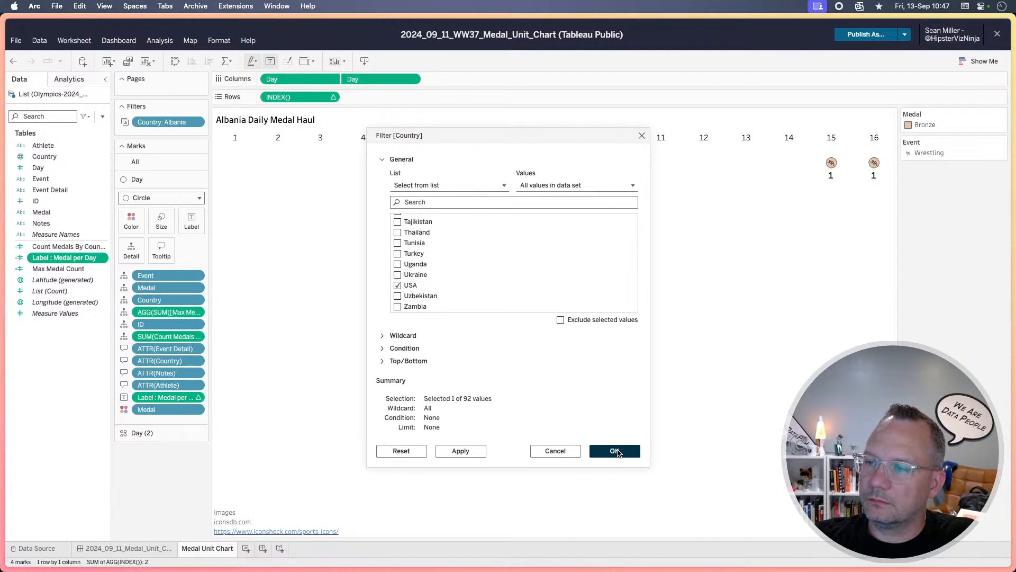
pyautogui.click(617, 452)
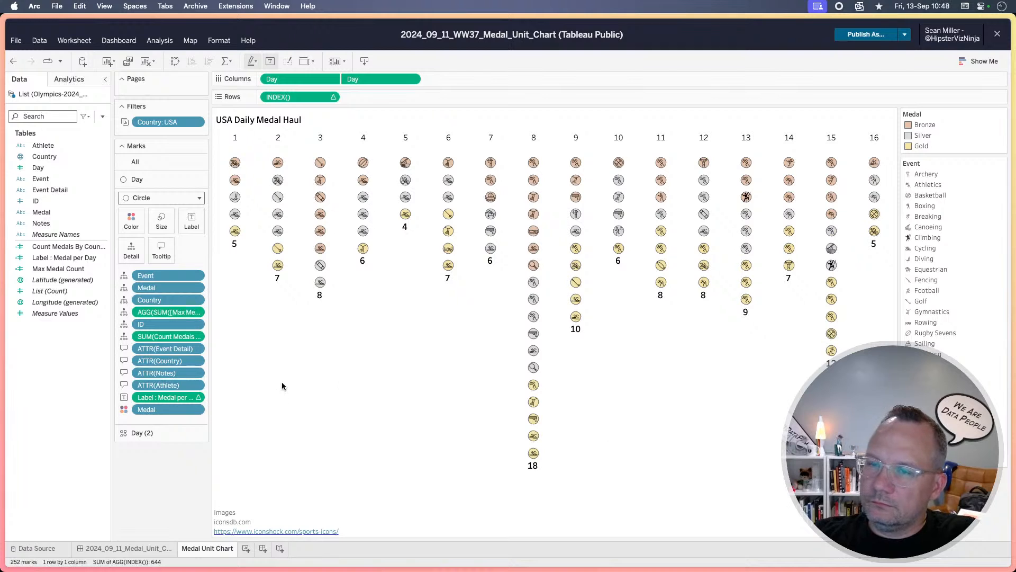
pyautogui.moveTo(235, 233)
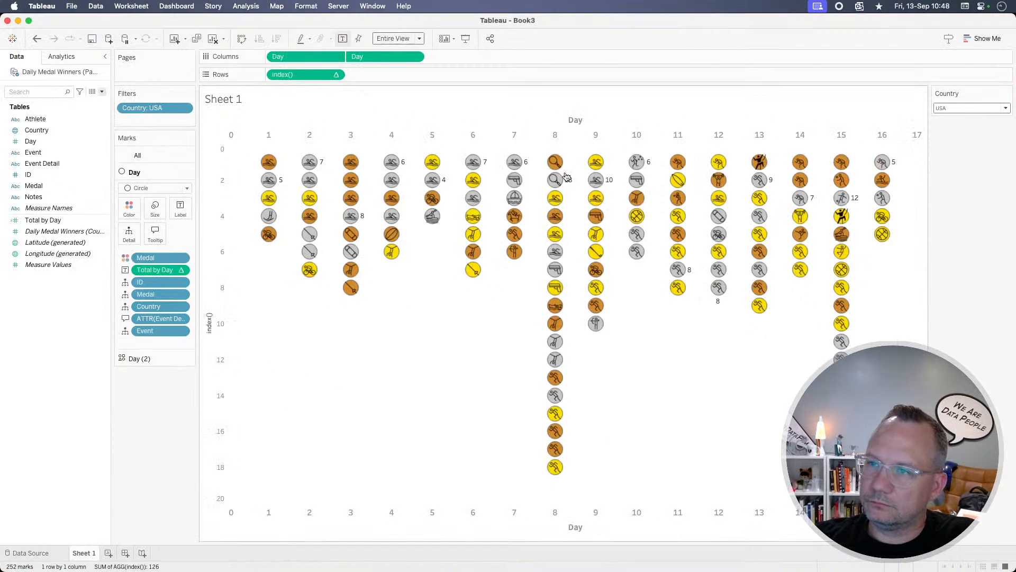
# Step: Back in Tableau Book3, examine the Total by Day table calculation and the running order of the day 1 marks
pyautogui.click(181, 270)
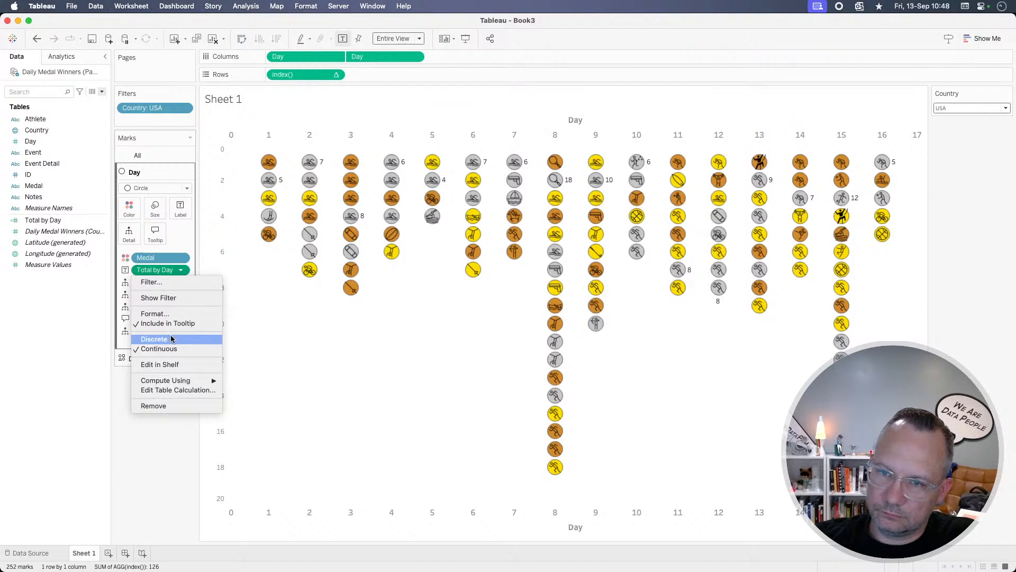
pyautogui.click(173, 390)
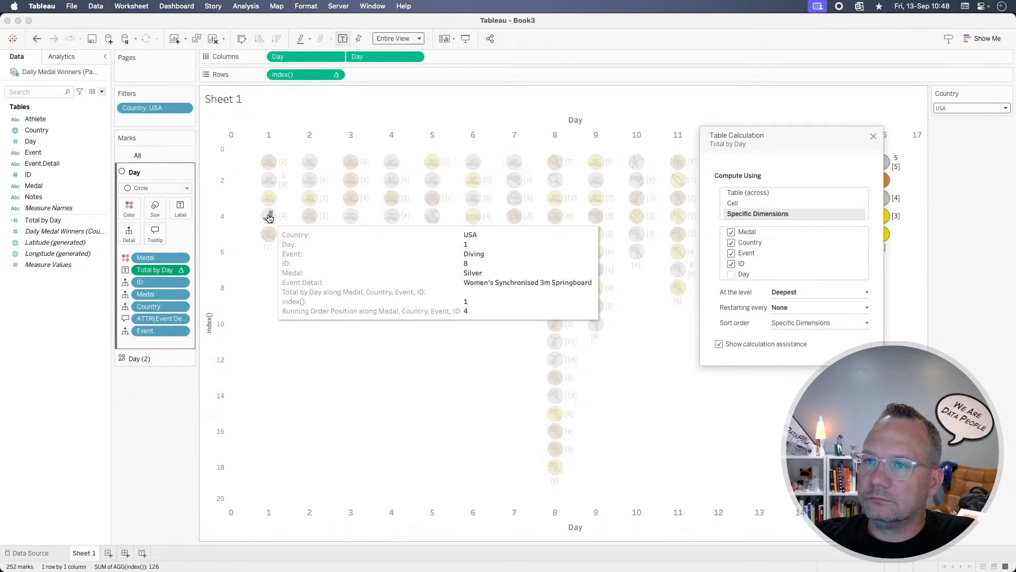
pyautogui.moveTo(279, 175)
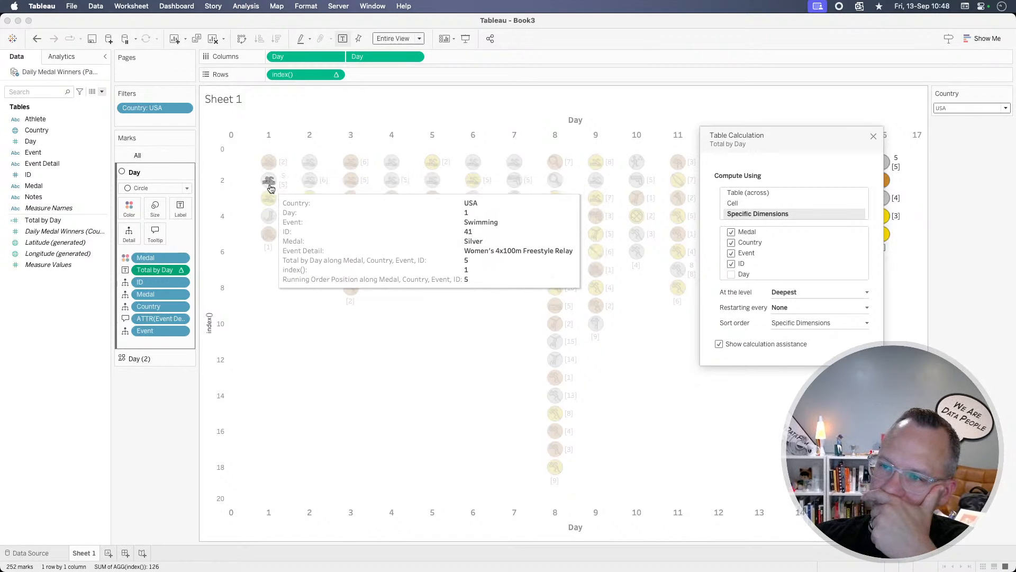
pyautogui.moveTo(270, 229)
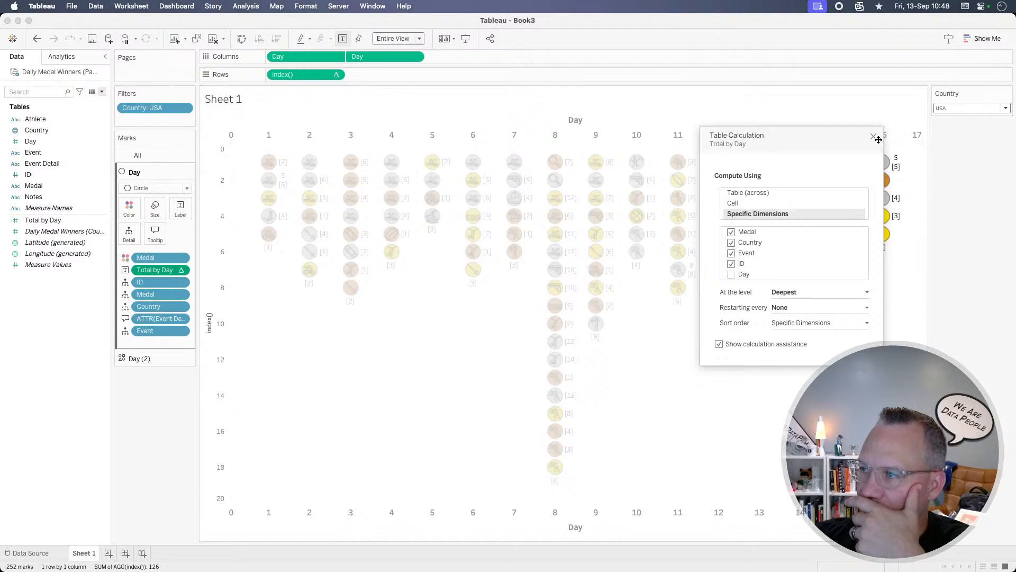
# Step: Change the condition in the Total by Day calculated field from last()=0 to size()=index() and save the calculation
pyautogui.click(64, 220)
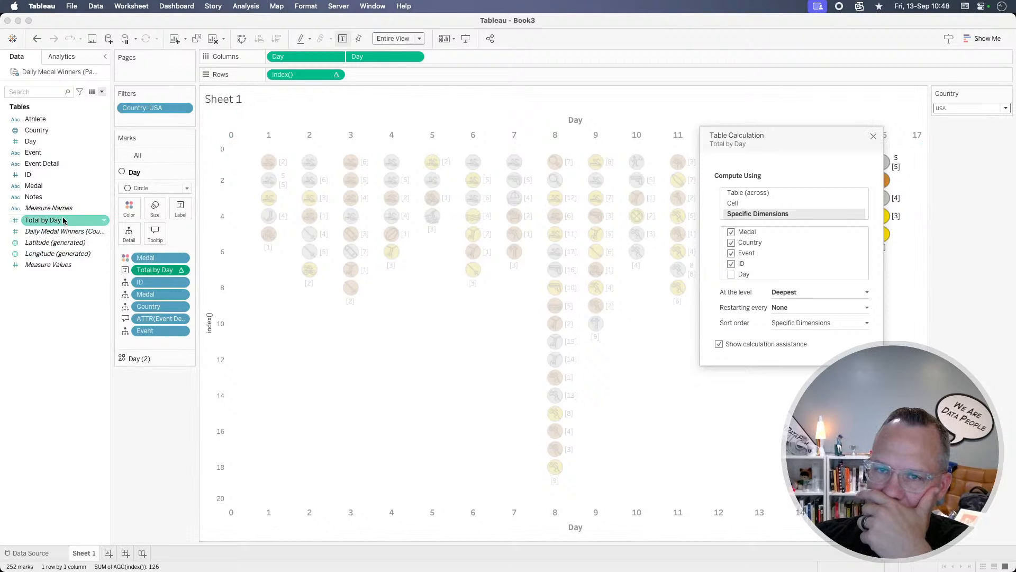
pyautogui.rightClick(63, 220)
pyautogui.click(79, 266)
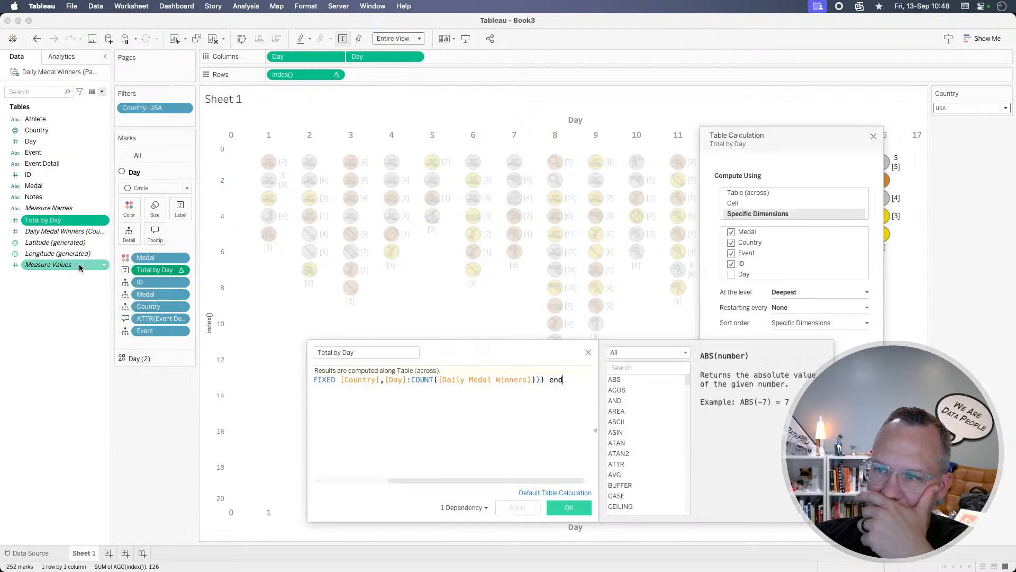
pyautogui.hscroll(-5, 403, 379)
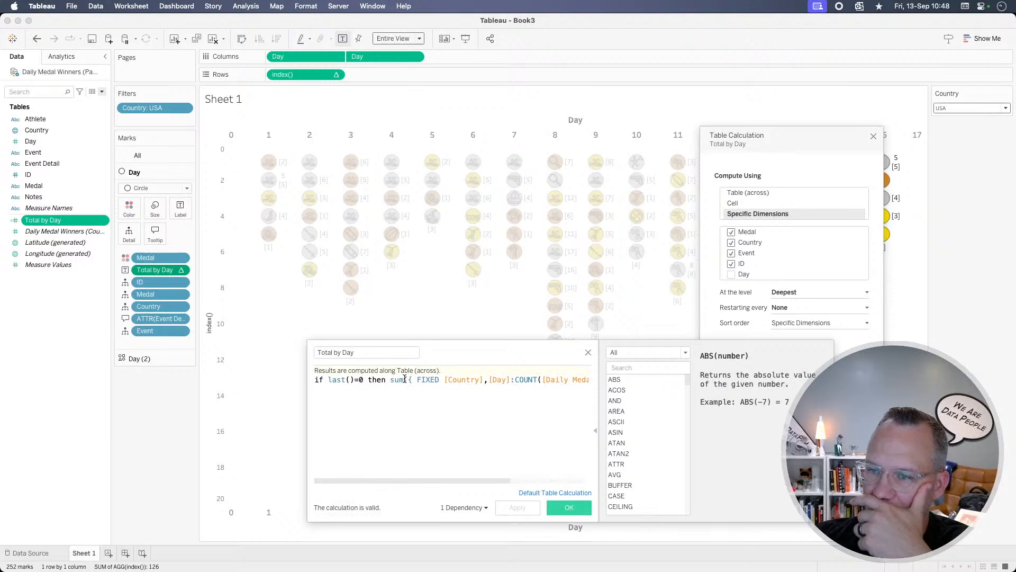
pyautogui.moveTo(364, 379); pyautogui.dragTo(328, 378)
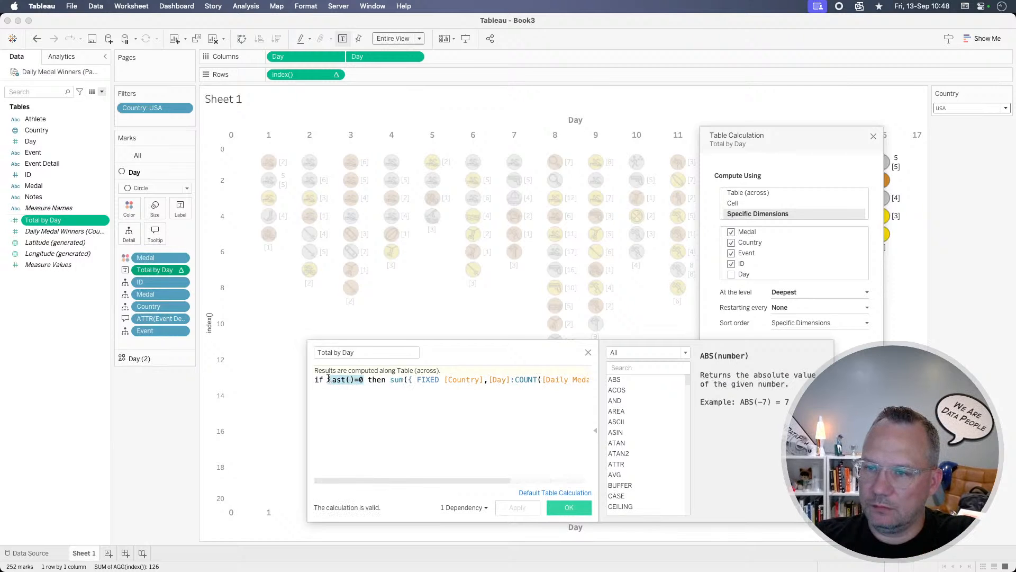
pyautogui.write('size()=')
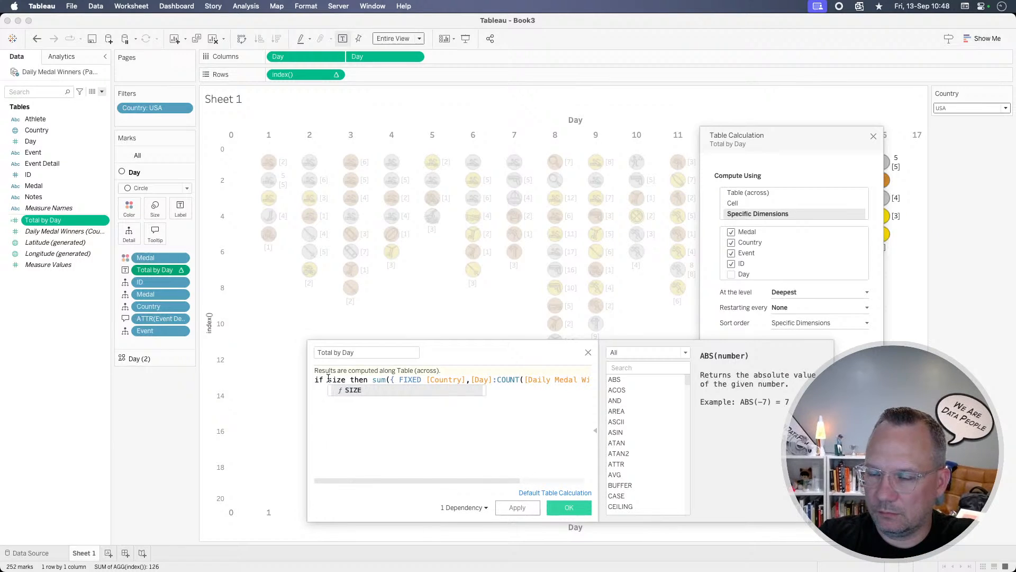
pyautogui.write('ind')
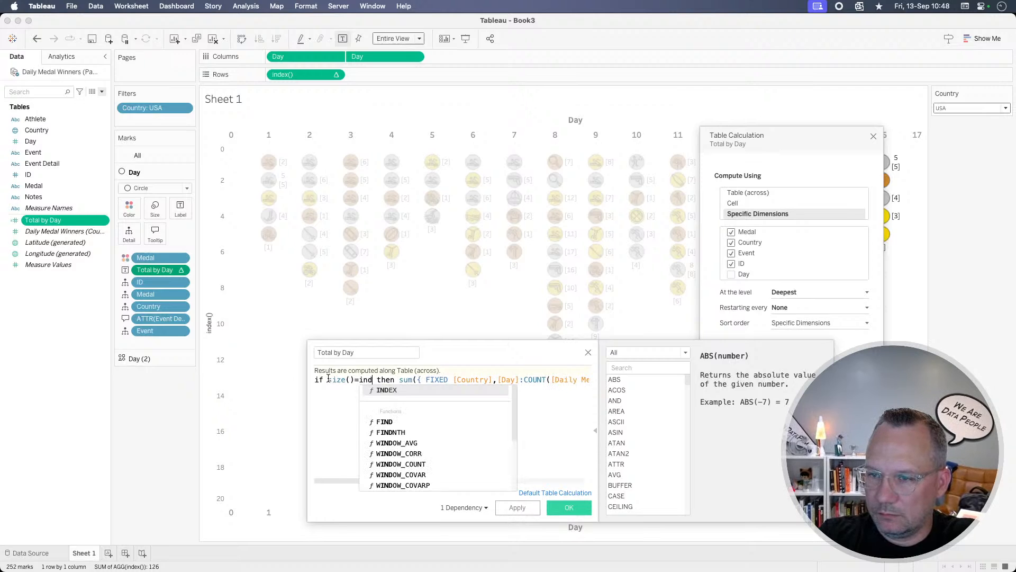
pyautogui.write('ex()')
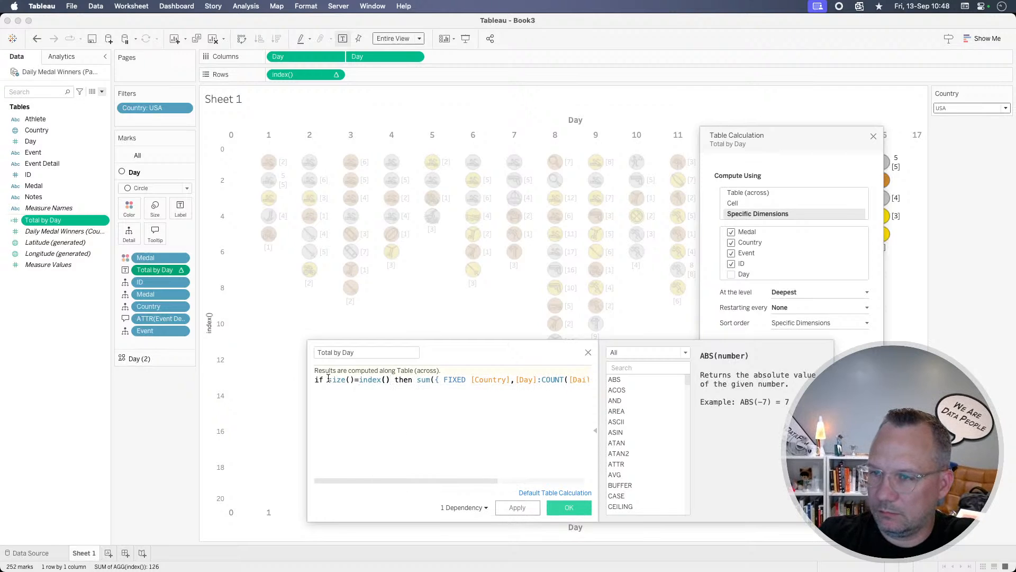
pyautogui.click(517, 507)
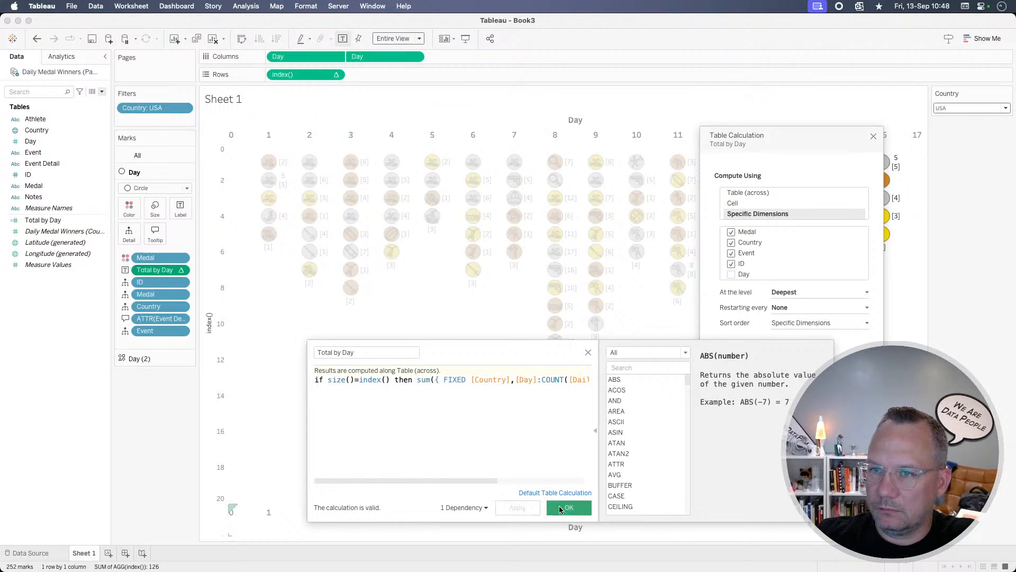
pyautogui.click(569, 507)
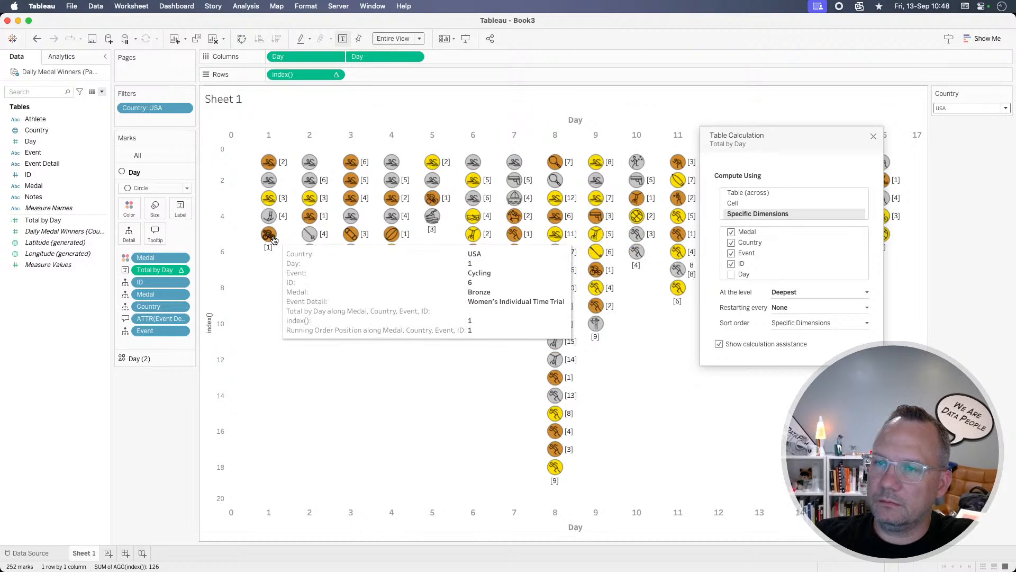
# Step: Switch to the reference workbook in Arc and open the table calculation settings of its Label : Medal per Day field
pyautogui.moveTo(273, 197)
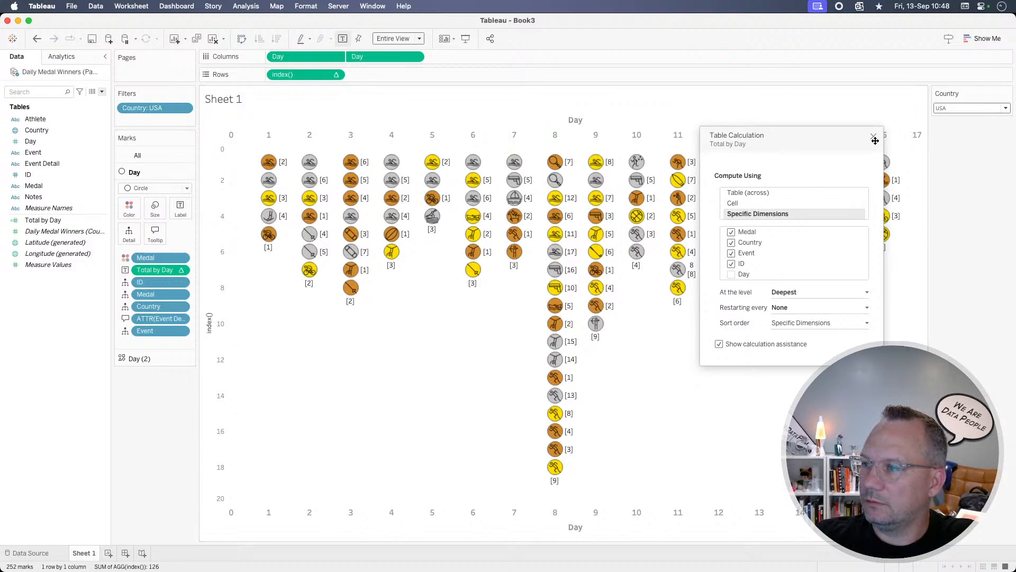
pyautogui.press('super+Tab')
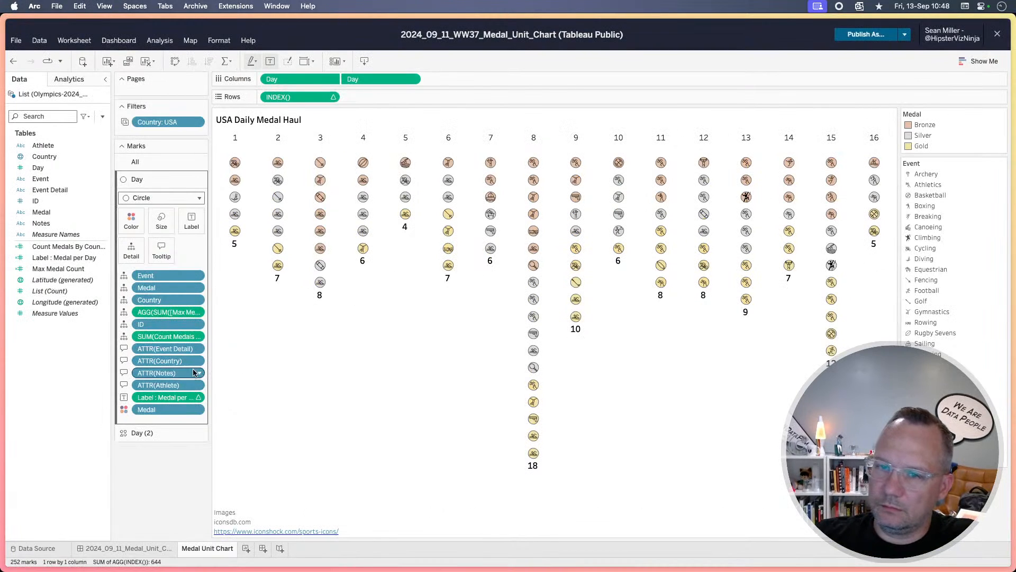
pyautogui.click(200, 398)
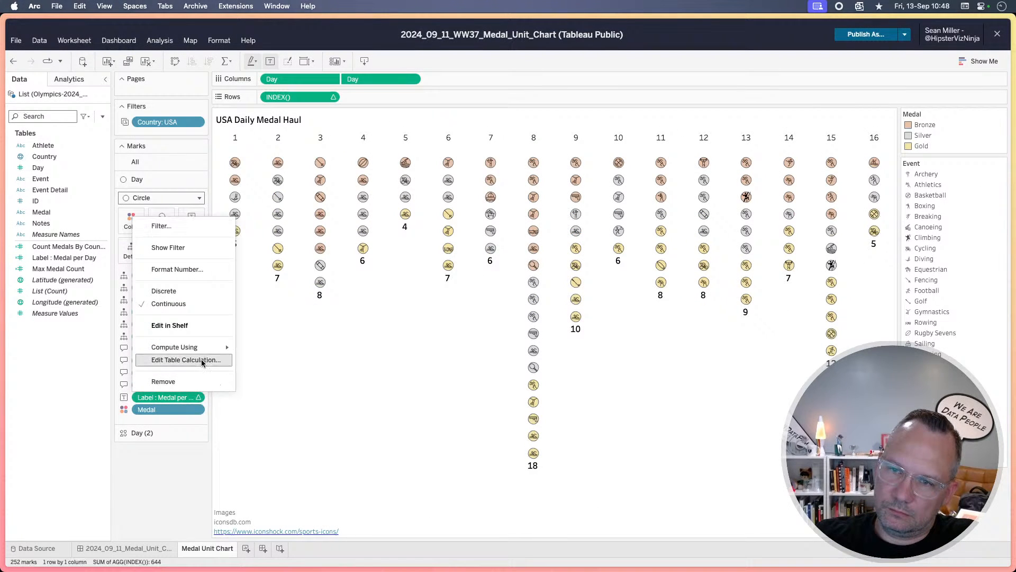
pyautogui.moveTo(204, 351)
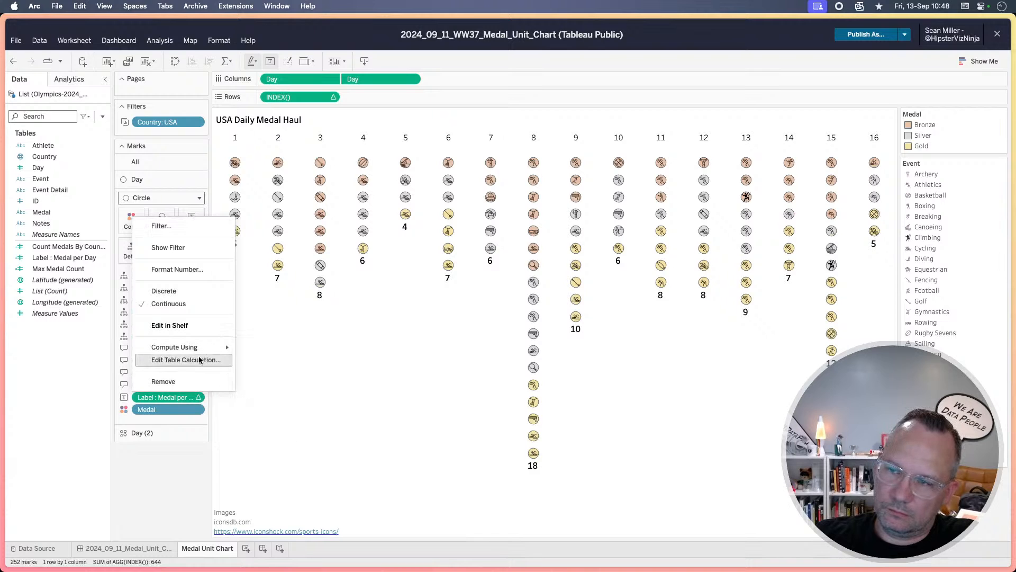
pyautogui.click(198, 361)
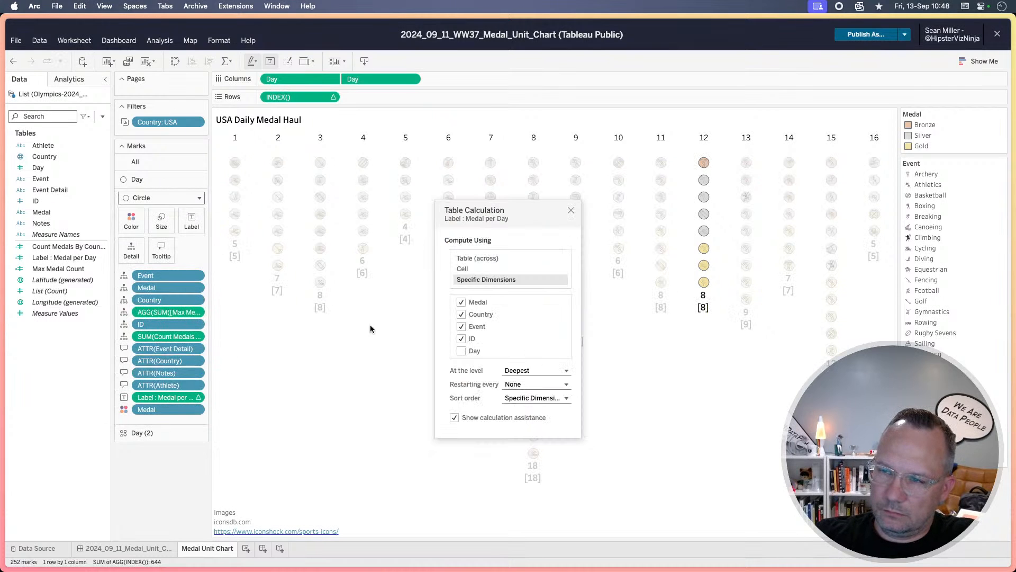
# Step: Compare the reference label's table calculation and sort order with those of Total by Day in Tableau Book3, and close the Total by Day settings
pyautogui.press('super+Tab')
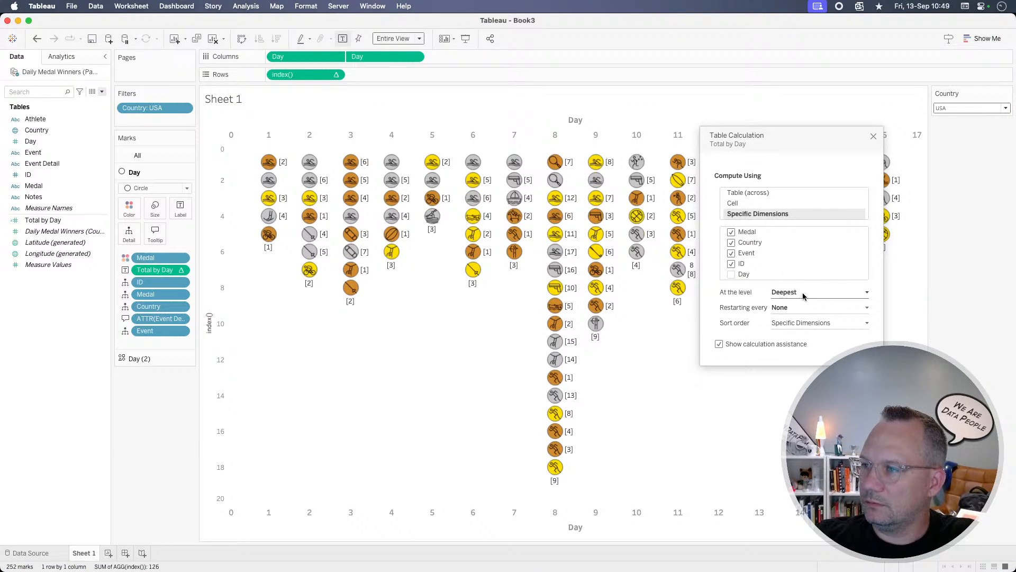
pyautogui.press('super+Tab')
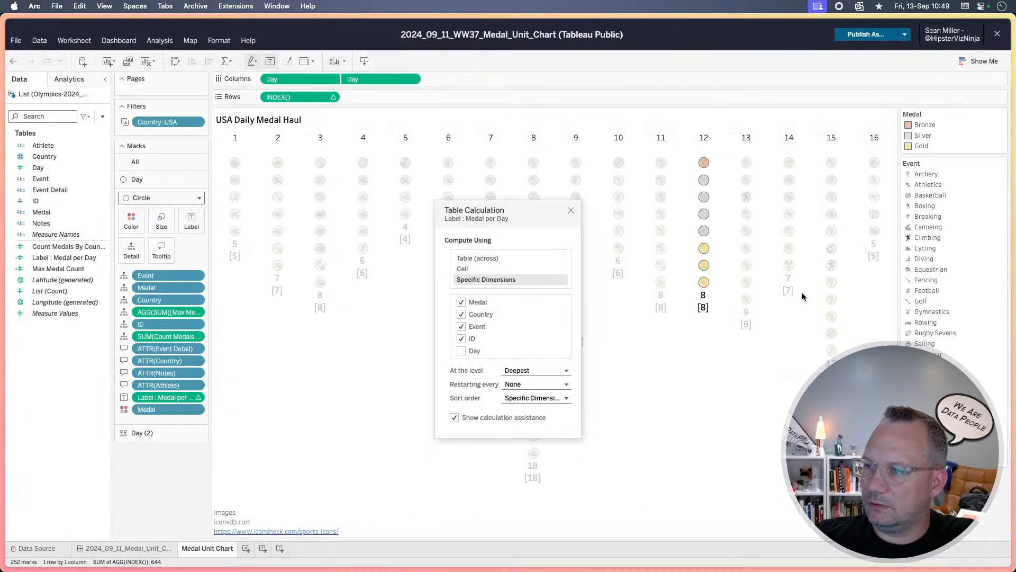
pyautogui.click(527, 398)
pyautogui.click(527, 399)
pyautogui.press('super+Tab')
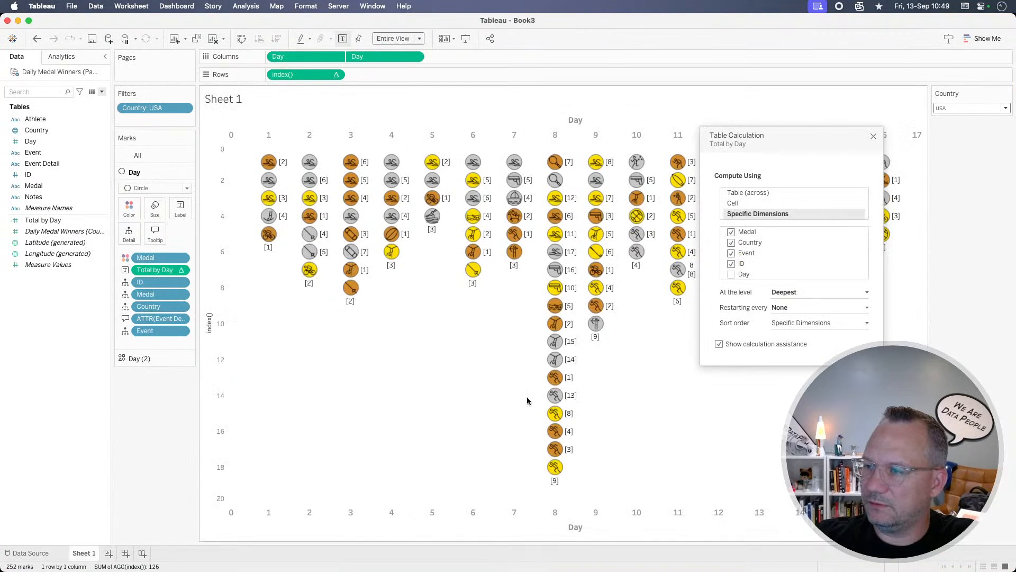
pyautogui.click(819, 324)
pyautogui.click(819, 324)
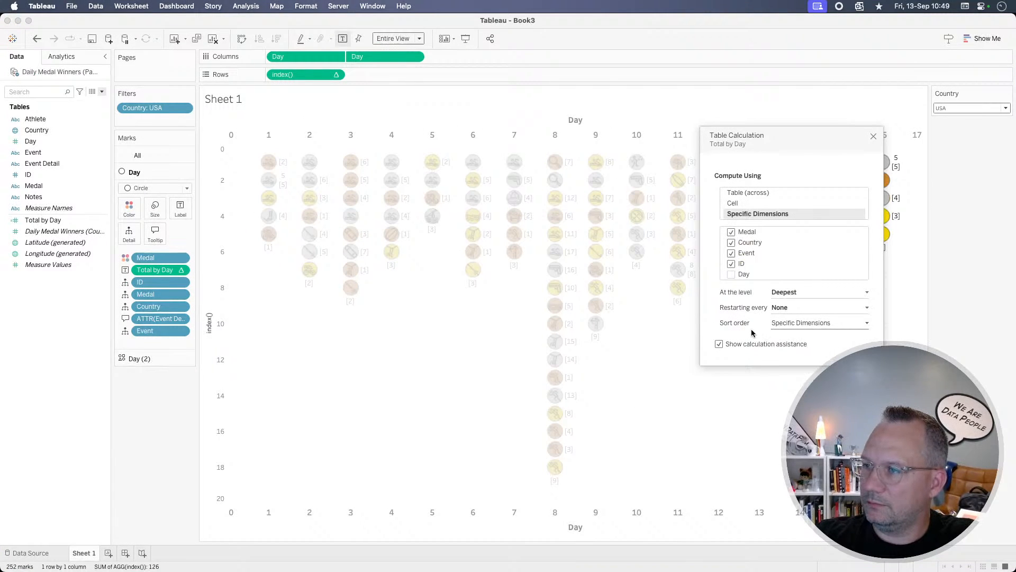
pyautogui.click(873, 138)
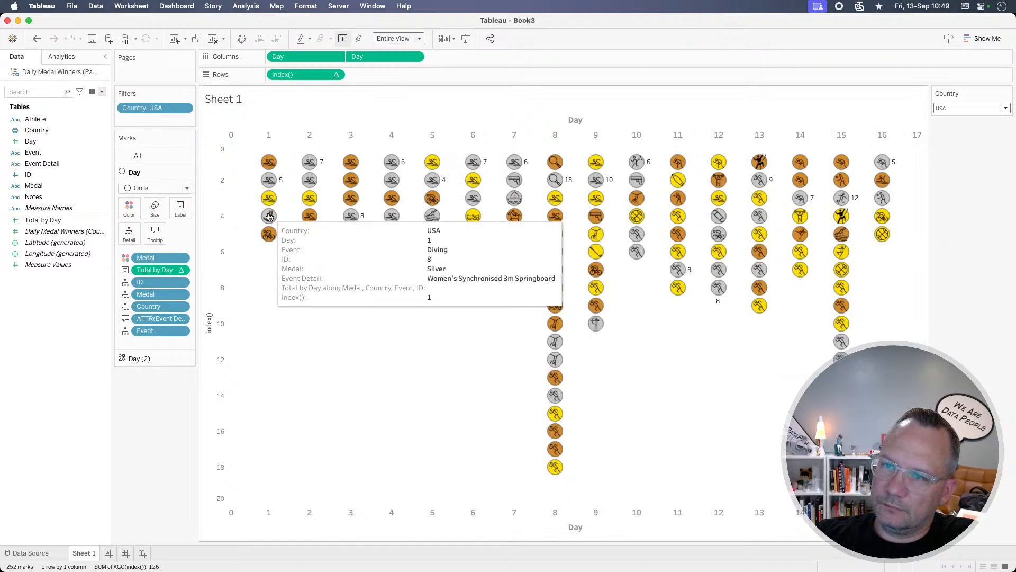
pyautogui.press('super+Tab')
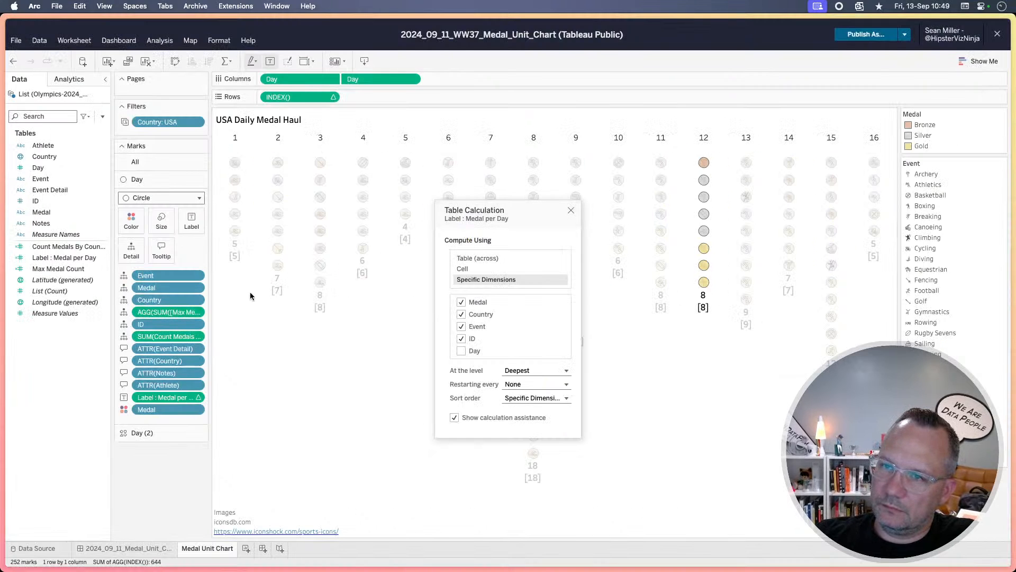
pyautogui.press('super+Tab')
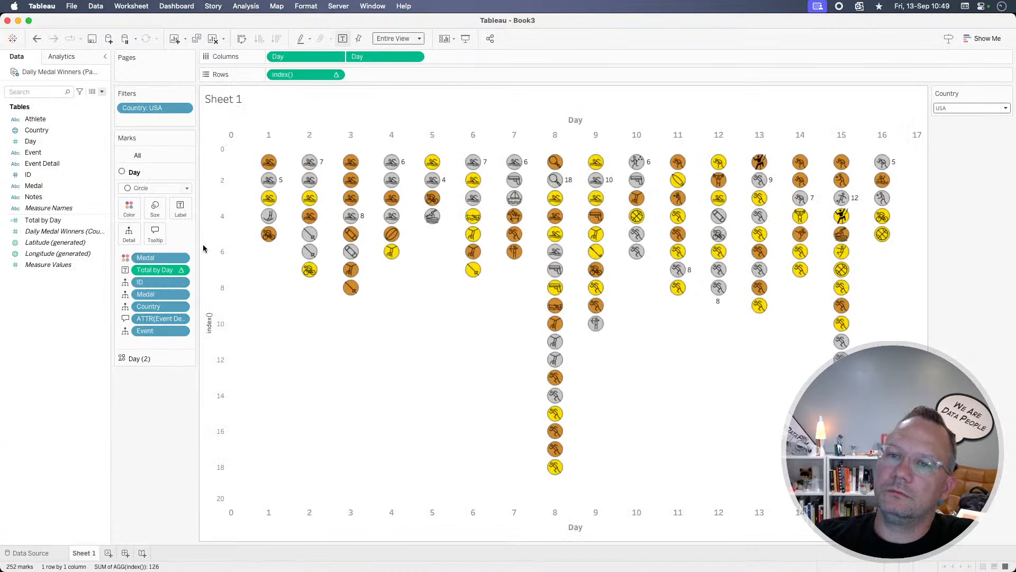
# Step: Sort the Medal field on the Day marks' color manually in the order Gold, Silver, Bronze
pyautogui.click(181, 258)
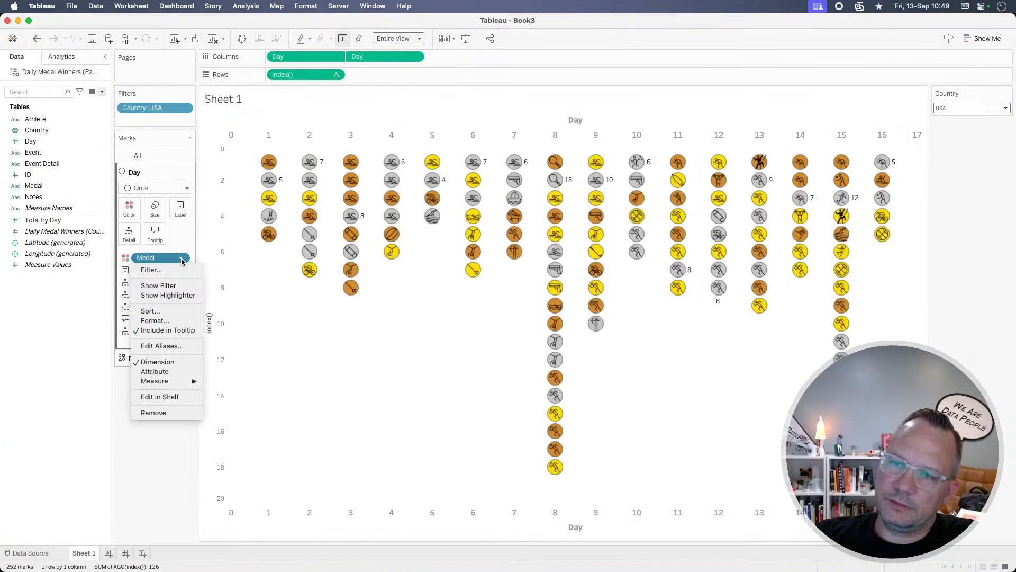
pyautogui.click(171, 312)
pyautogui.click(487, 283)
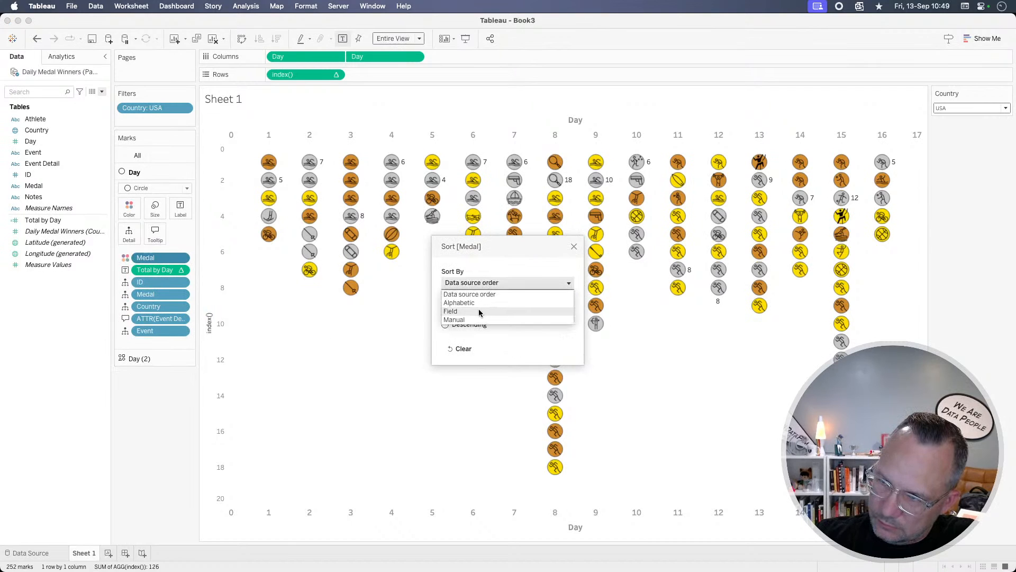
pyautogui.click(477, 311)
pyautogui.click(482, 283)
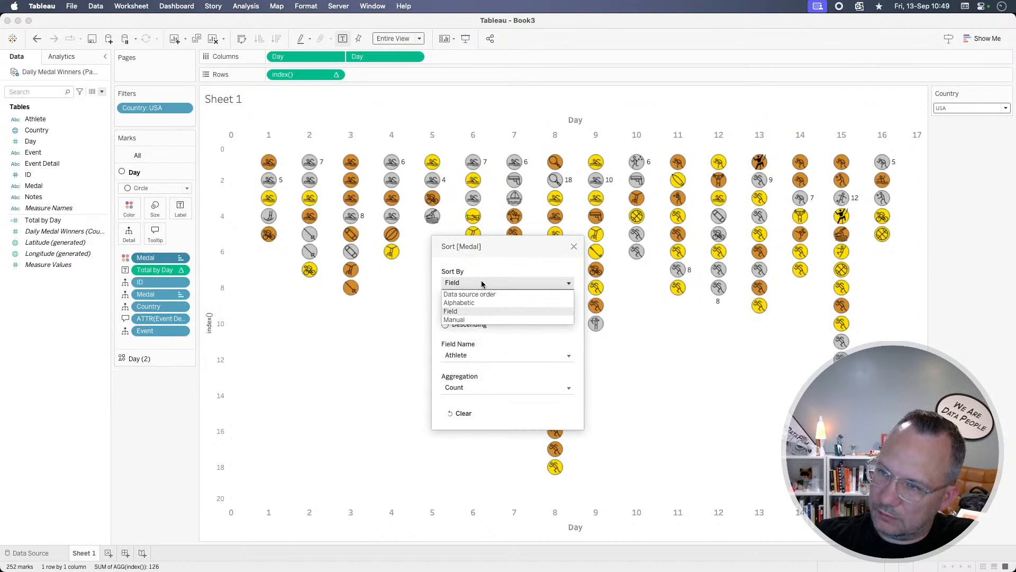
pyautogui.click(474, 319)
pyautogui.click(463, 324)
pyautogui.click(472, 316)
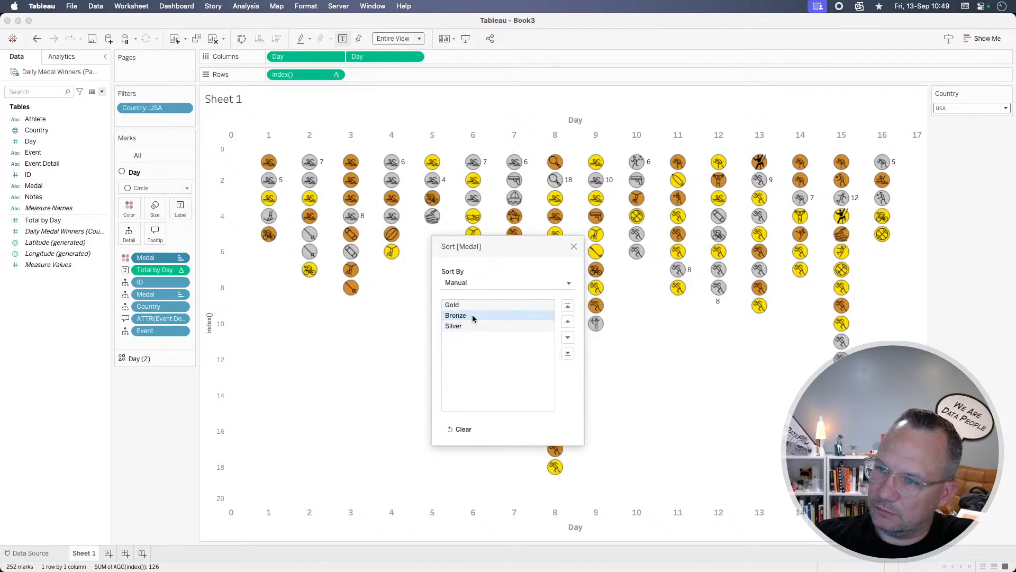
pyautogui.click(567, 337)
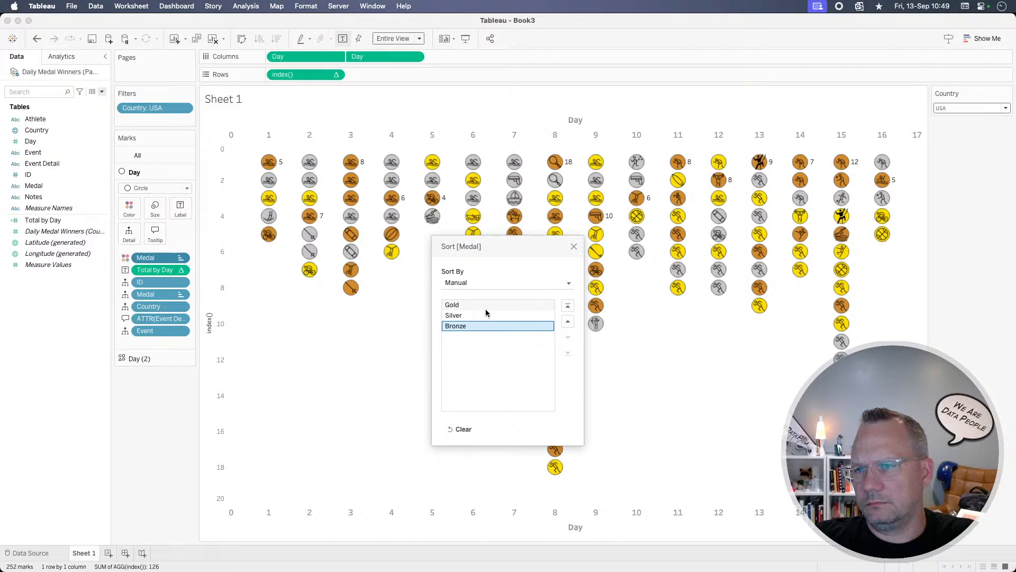
pyautogui.click(574, 249)
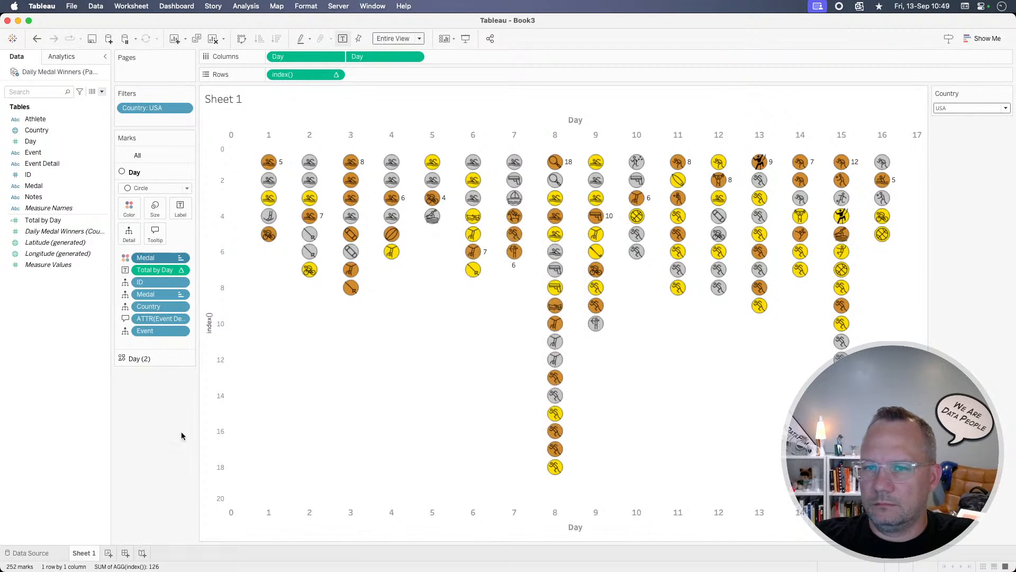
# Step: Check the sort settings of the Medal field on both detail and color of the Day marks
pyautogui.click(179, 294)
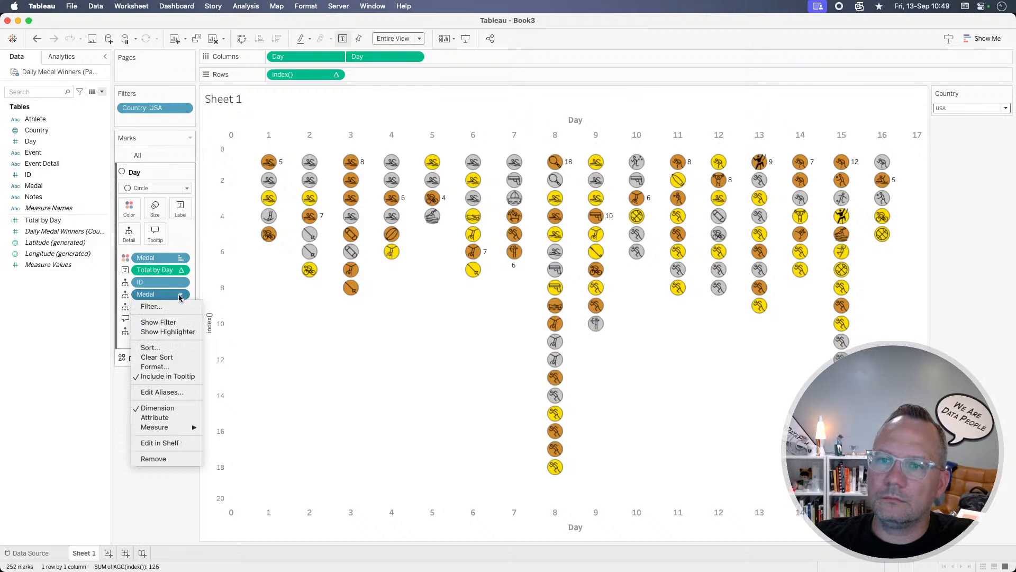
pyautogui.click(165, 349)
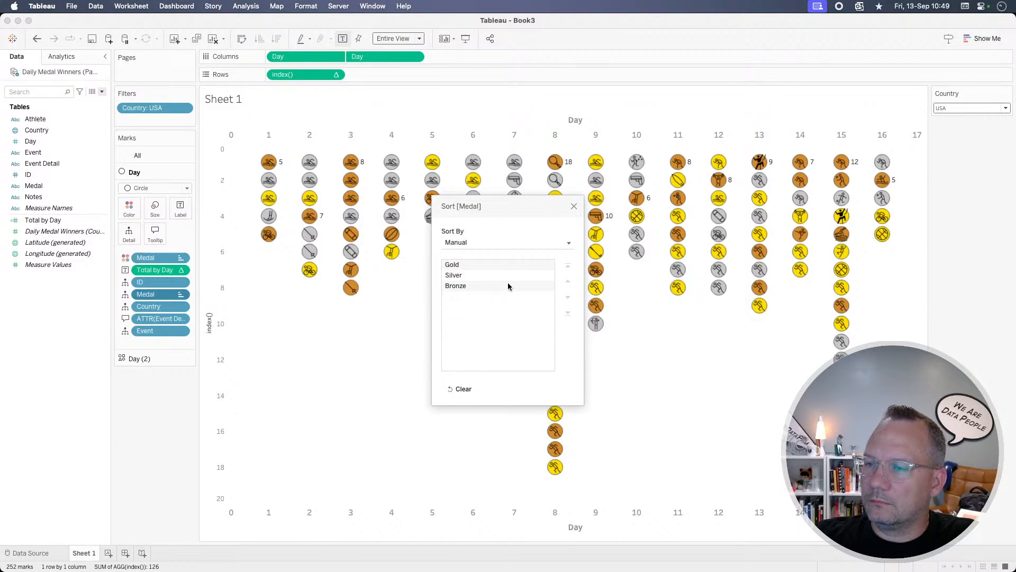
pyautogui.click(574, 205)
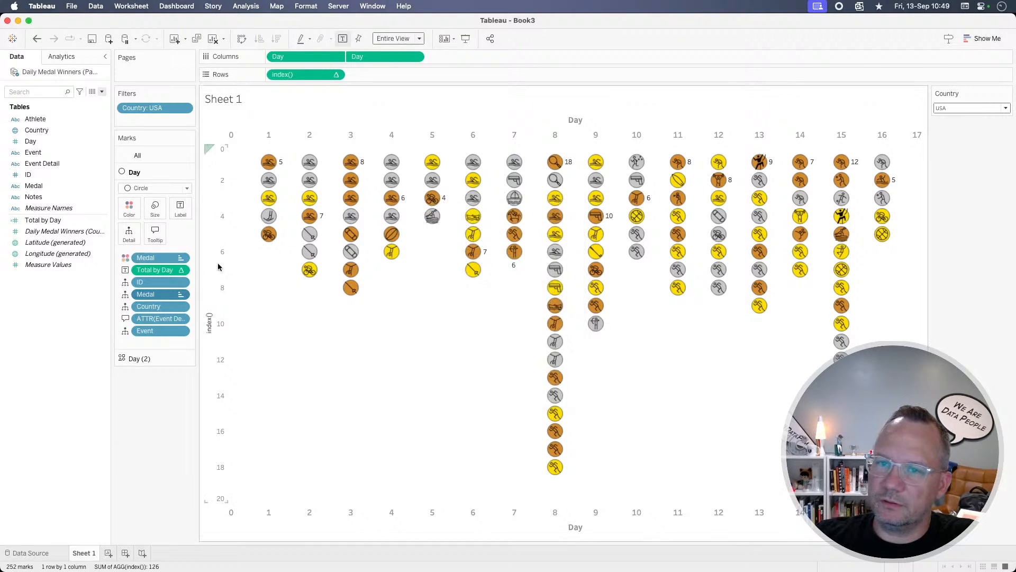
pyautogui.click(180, 257)
pyautogui.click(170, 312)
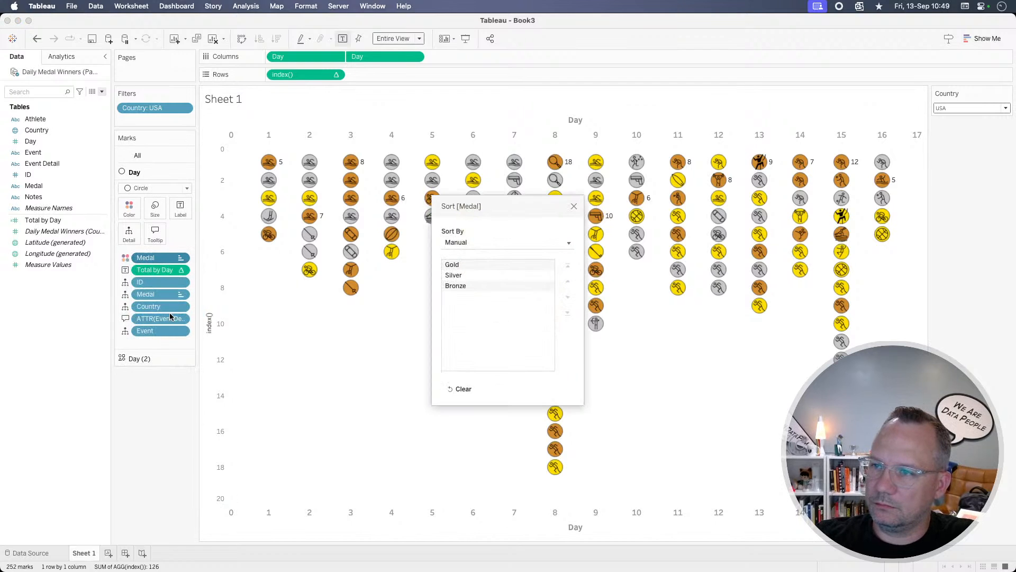
pyautogui.click(574, 205)
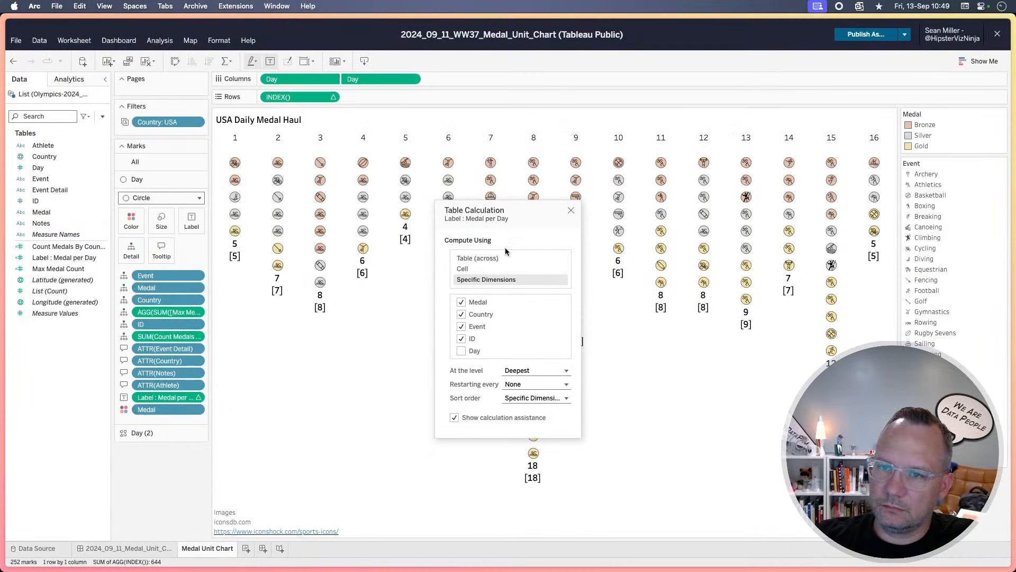
# Step: Close the reference label's table calculation settings and check the sort settings of Event on the Day (2) marks' detail
pyautogui.click(570, 210)
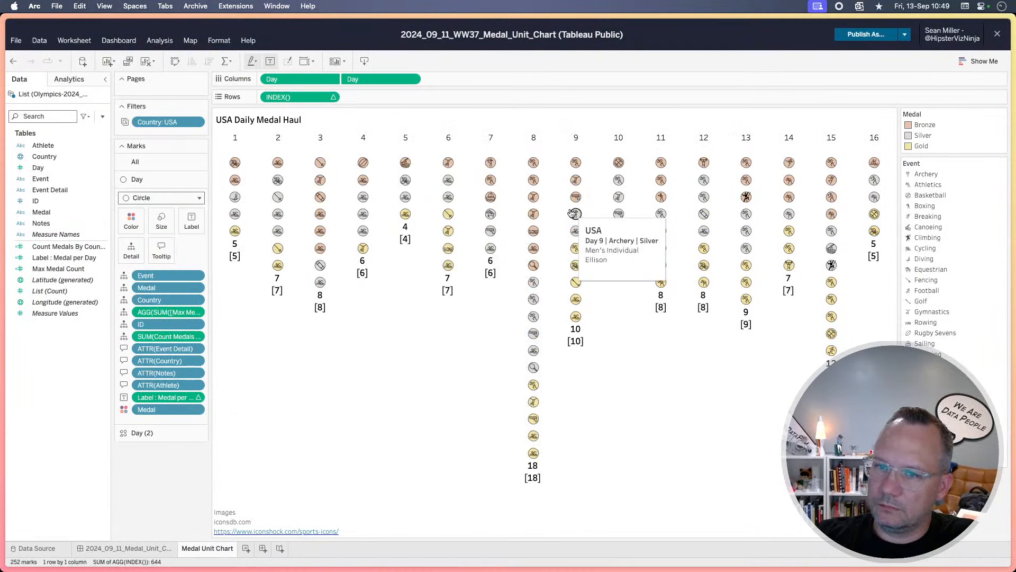
pyautogui.click(164, 430)
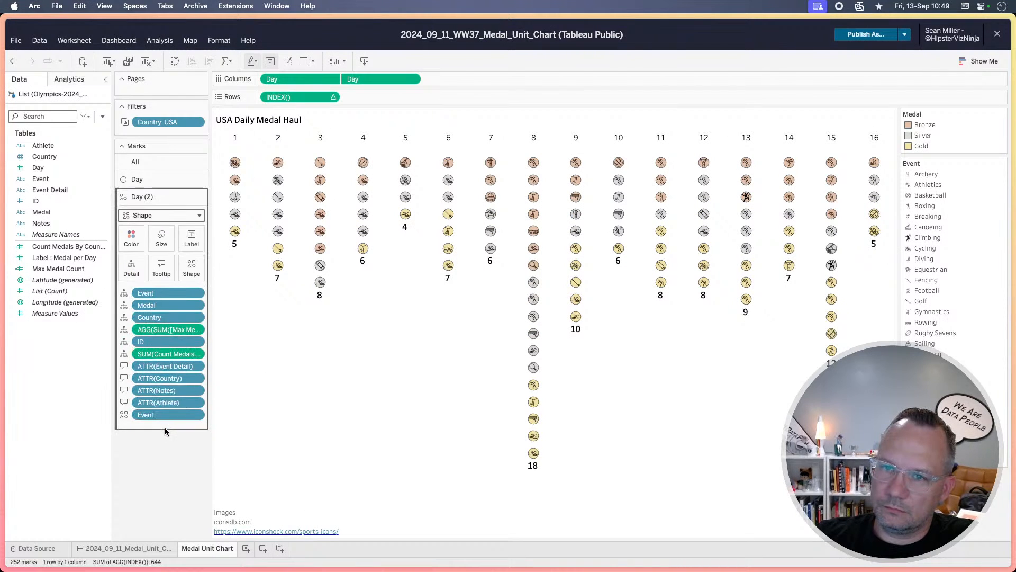
pyautogui.click(202, 293)
pyautogui.click(181, 364)
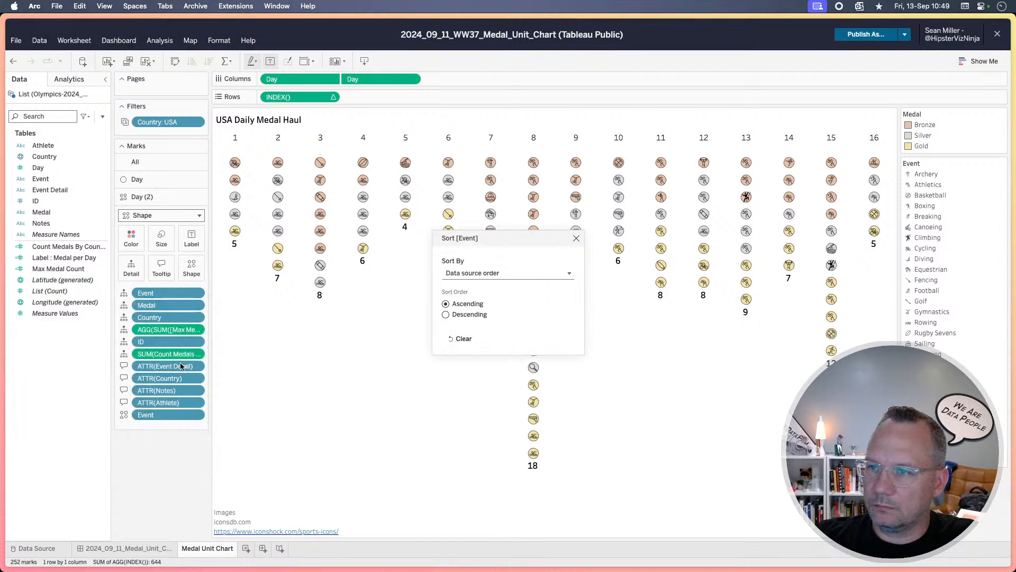
pyautogui.click(576, 238)
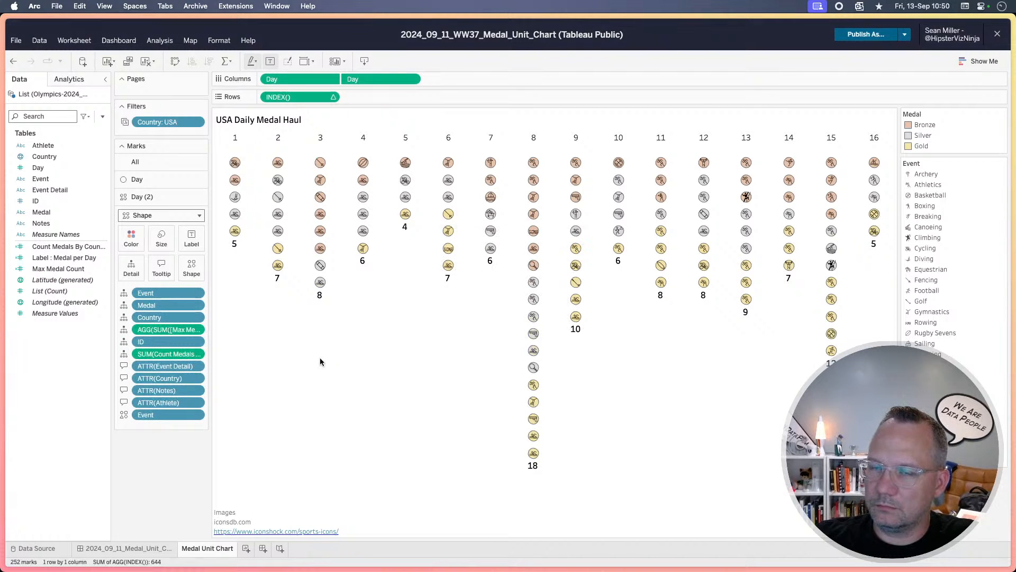
# Step: Compare the reference chart with Tableau Book3 and hide the header of the index() axis in Book3
pyautogui.press('super+Tab')
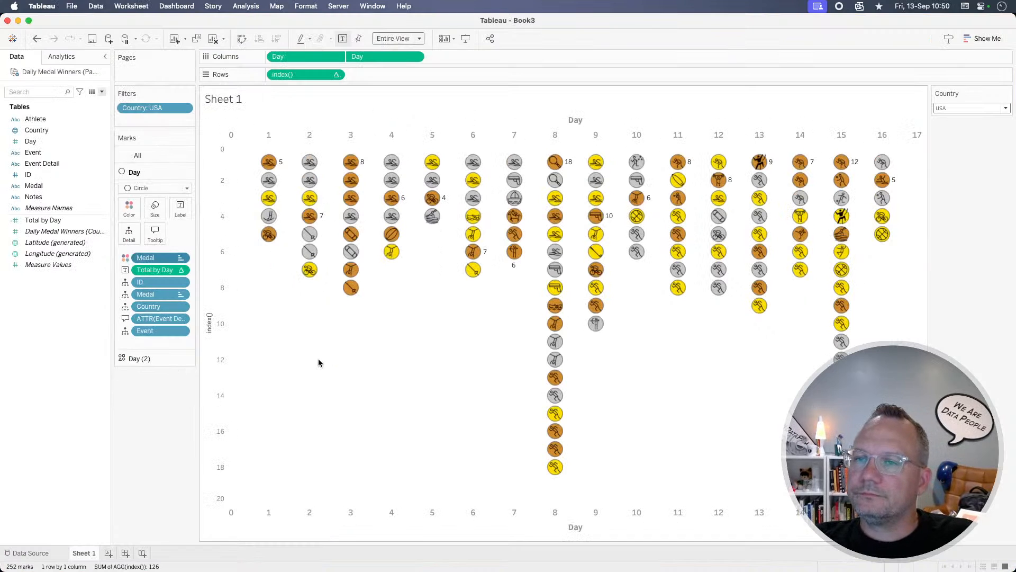
pyautogui.press('super+Tab')
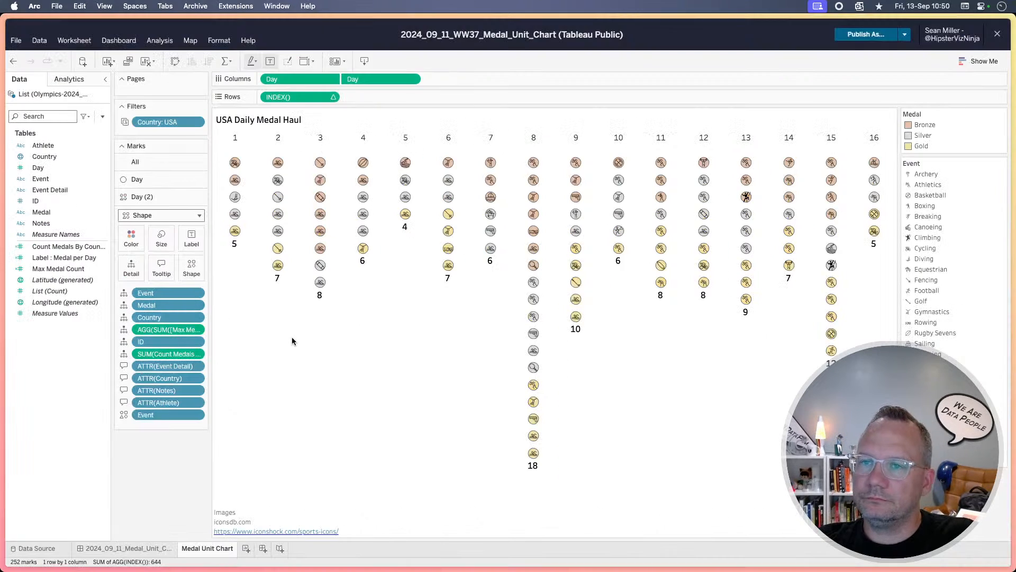
pyautogui.press('super+Tab')
pyautogui.press('super+Tab')
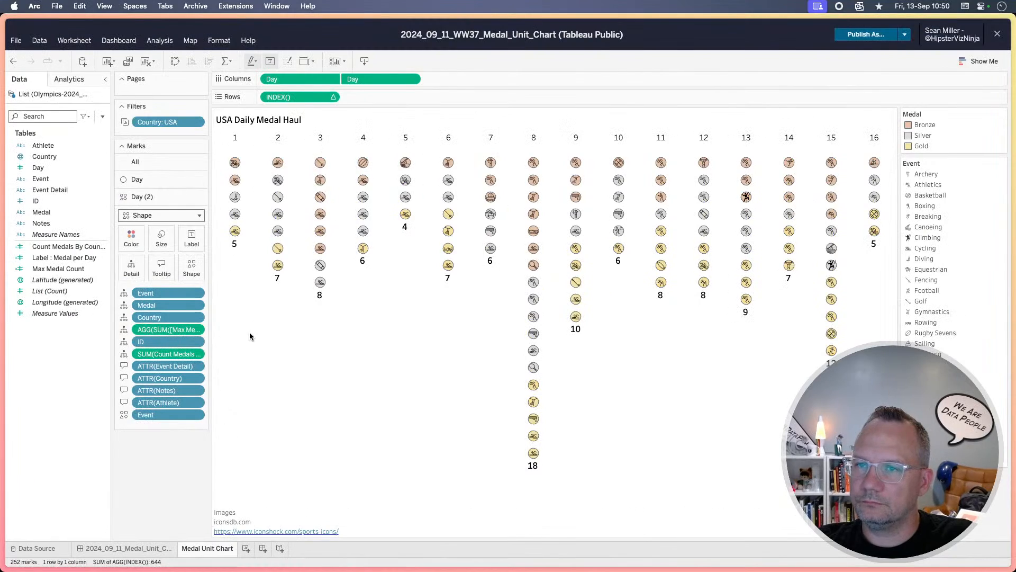
pyautogui.press('super+Tab')
pyautogui.rightClick(221, 328)
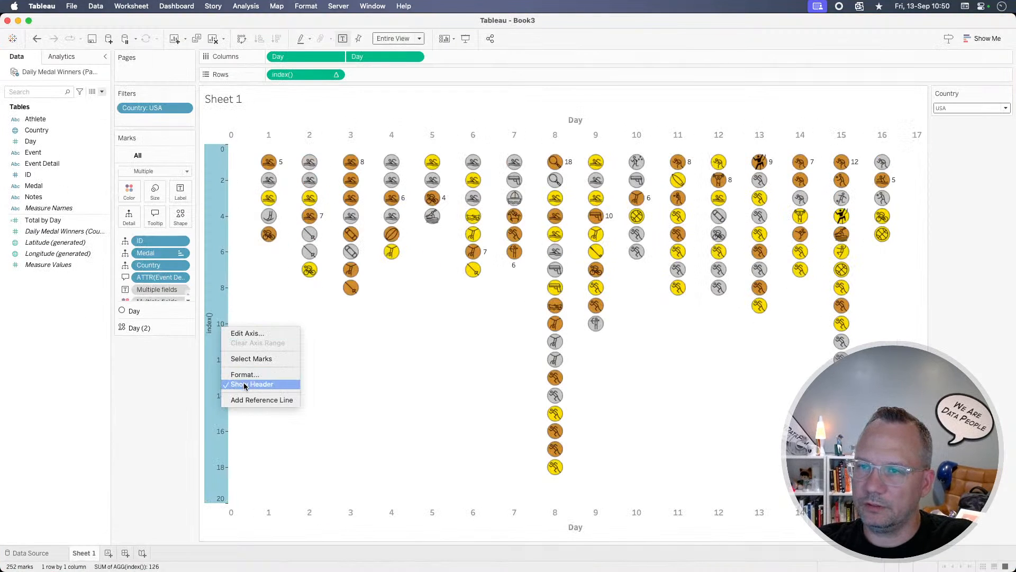
pyautogui.click(241, 379)
# Step: Compare the Book3 chart with the reference workbook in Arc and view the reference's highlighting options
pyautogui.press('super+Tab')
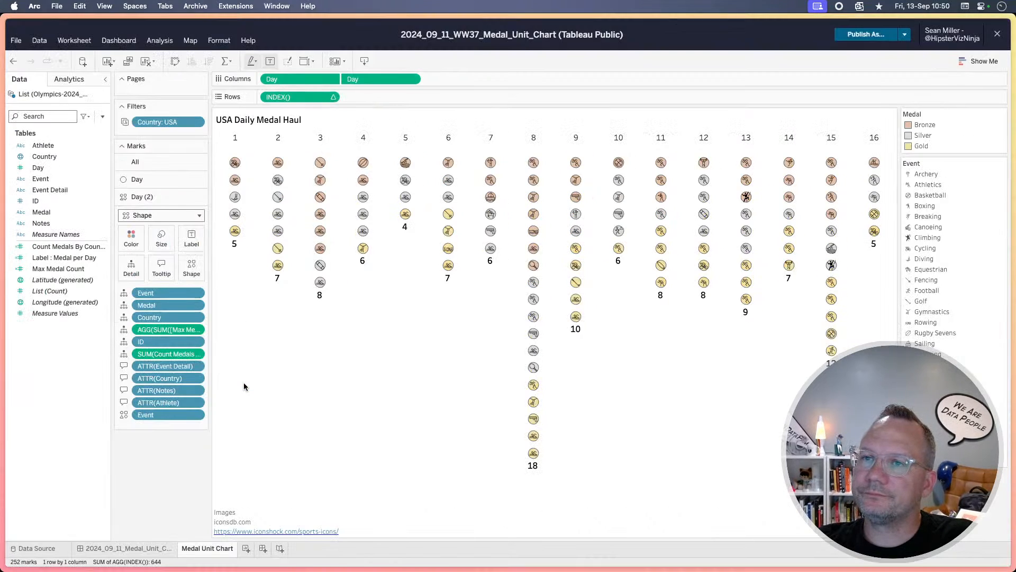
pyautogui.press('super+Tab')
pyautogui.press('super+Tab')
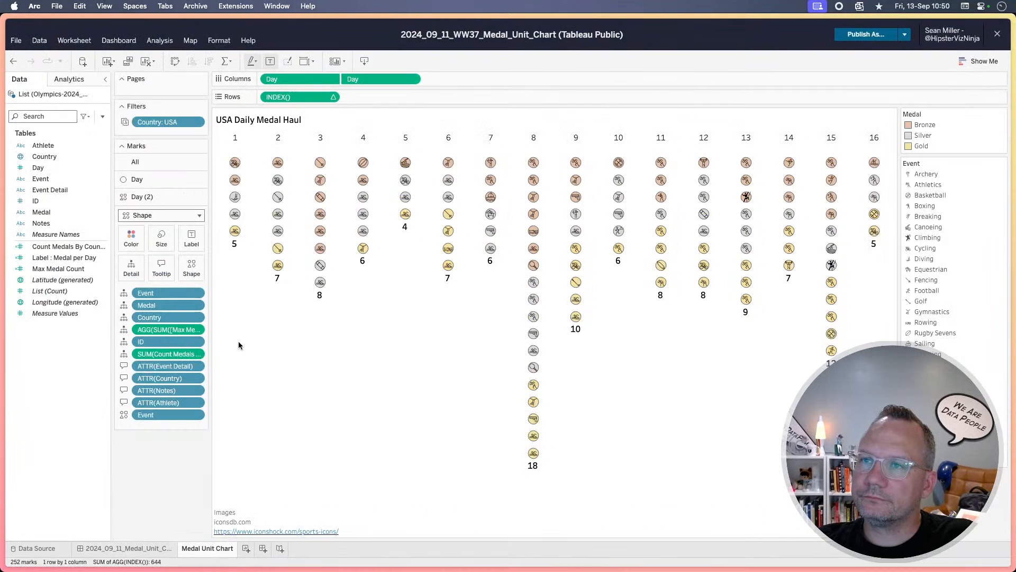
pyautogui.click(258, 62)
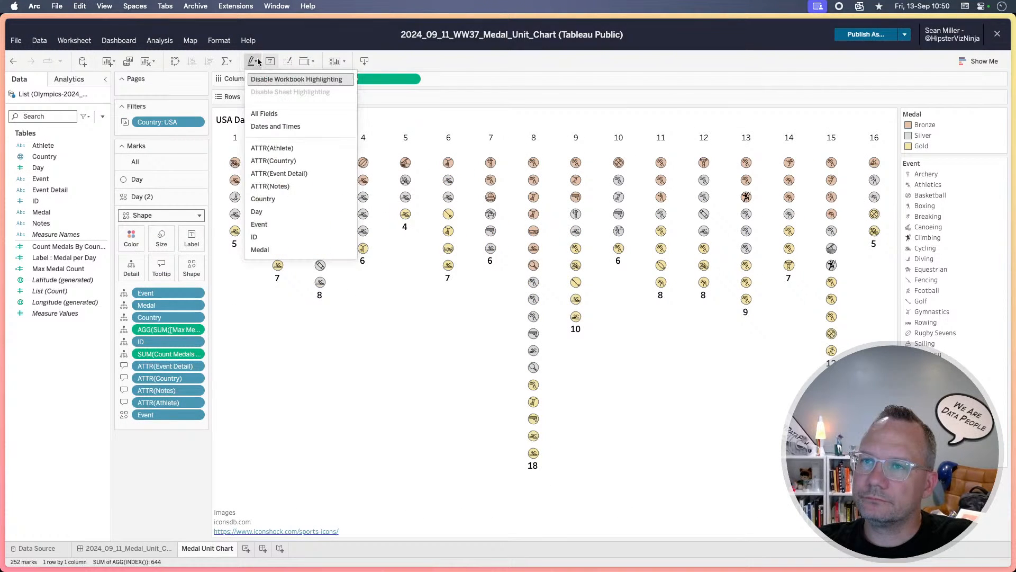
pyautogui.click(258, 62)
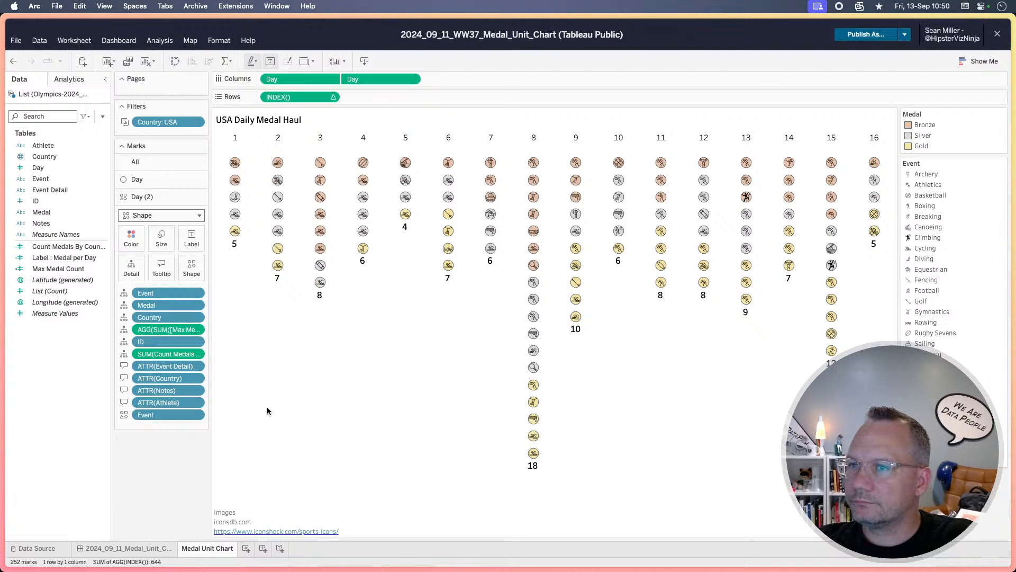
# Step: Switch to Tableau Book3 and check the ID field's sort settings and the details of the Day 1 marks
pyautogui.press('super+Tab')
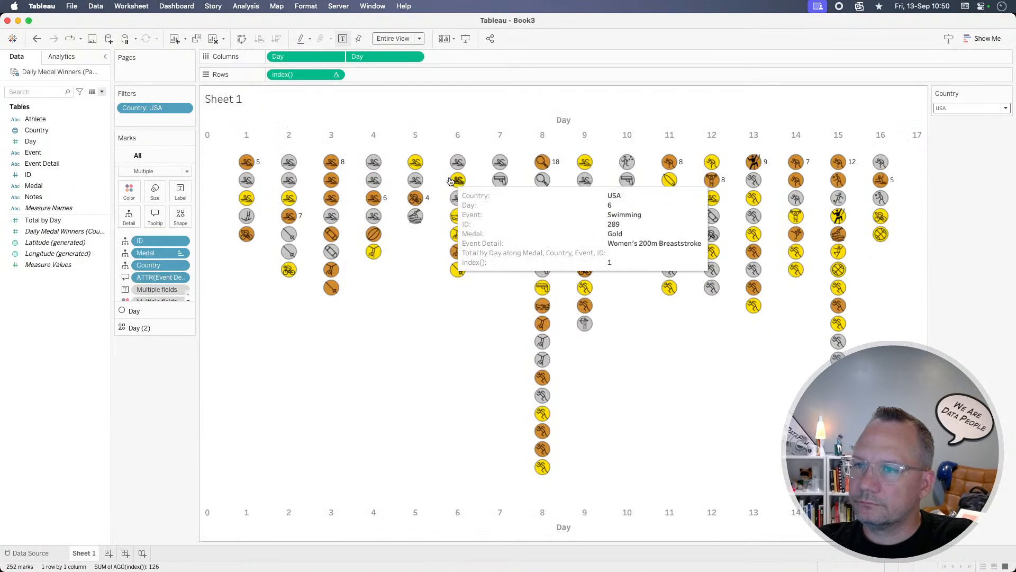
pyautogui.click(180, 241)
pyautogui.click(172, 295)
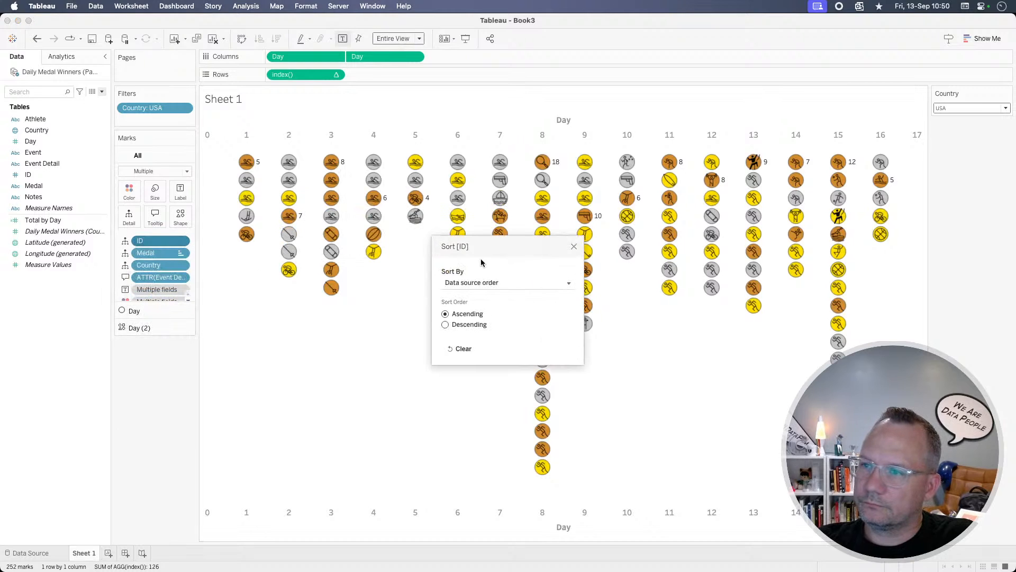
pyautogui.click(574, 246)
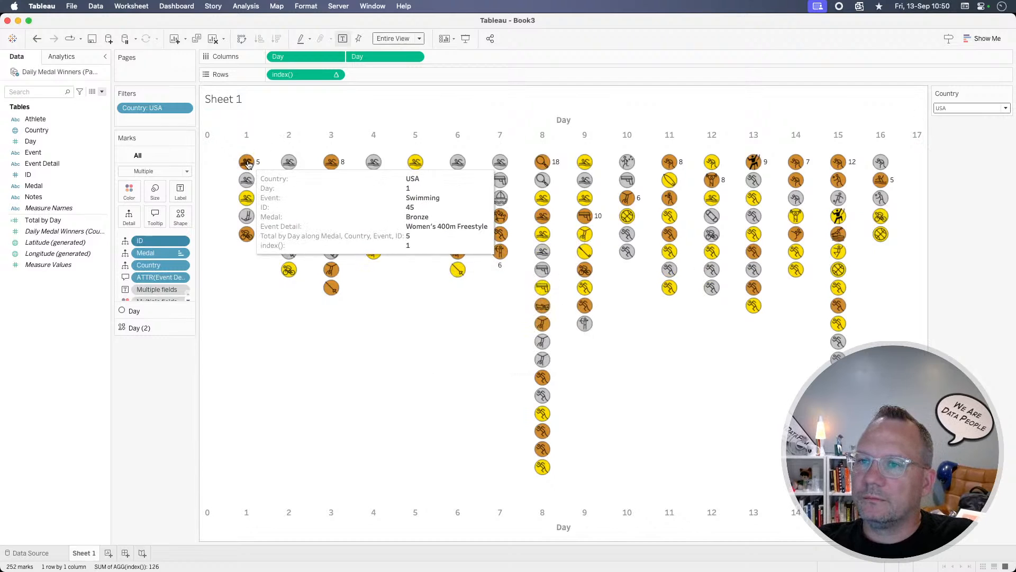
pyautogui.moveTo(248, 182)
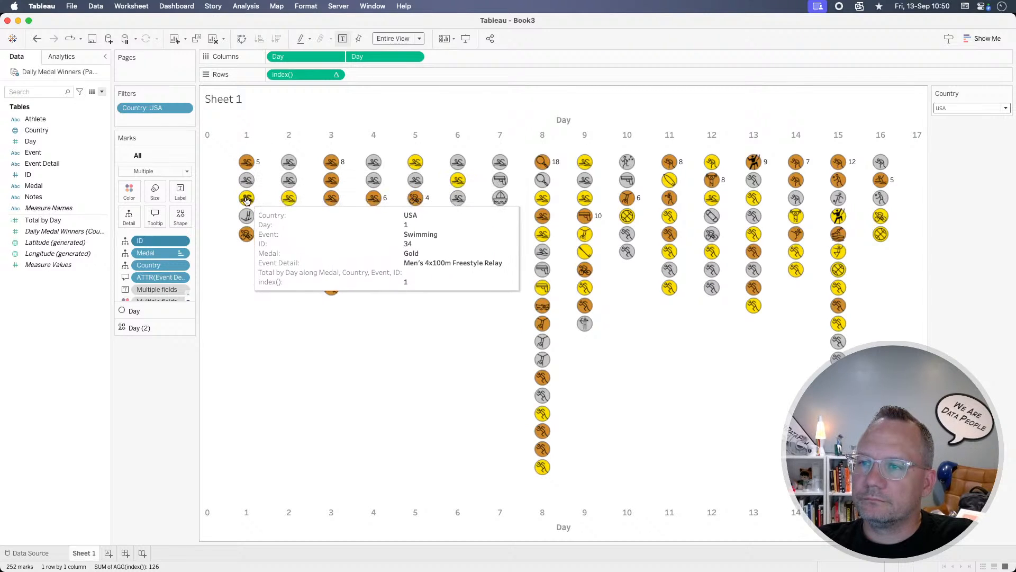
pyautogui.moveTo(246, 217)
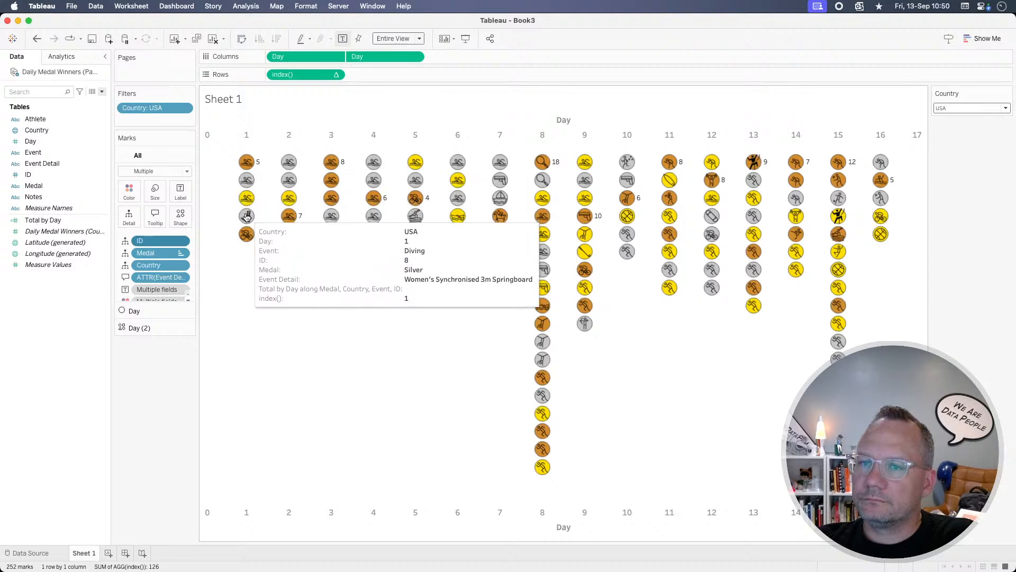
# Step: Set the index() table calculation to compute using the specific dimensions Country, Event, ID and Medal, leaving out Day
pyautogui.click(335, 74)
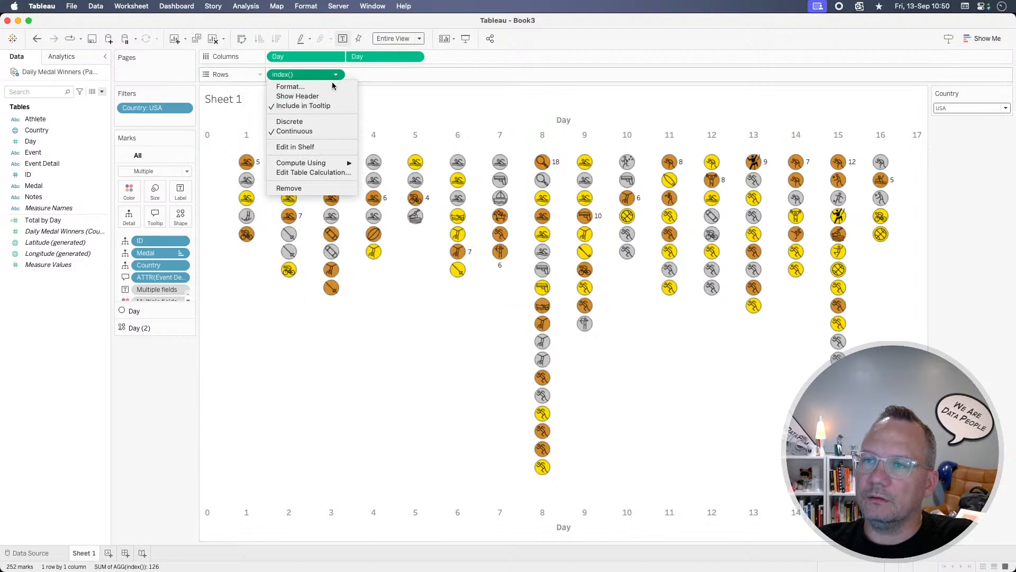
pyautogui.click(305, 174)
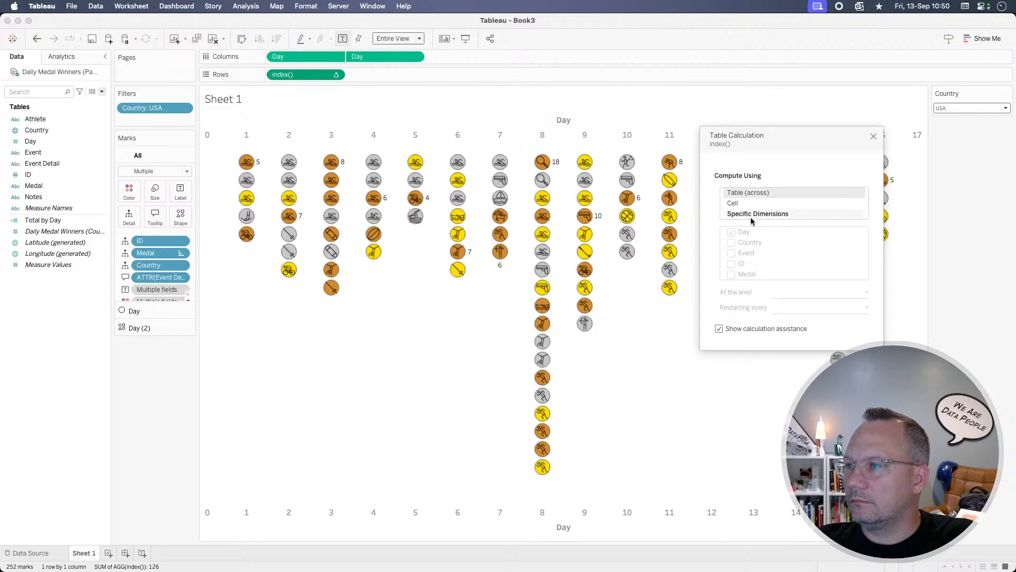
pyautogui.click(752, 214)
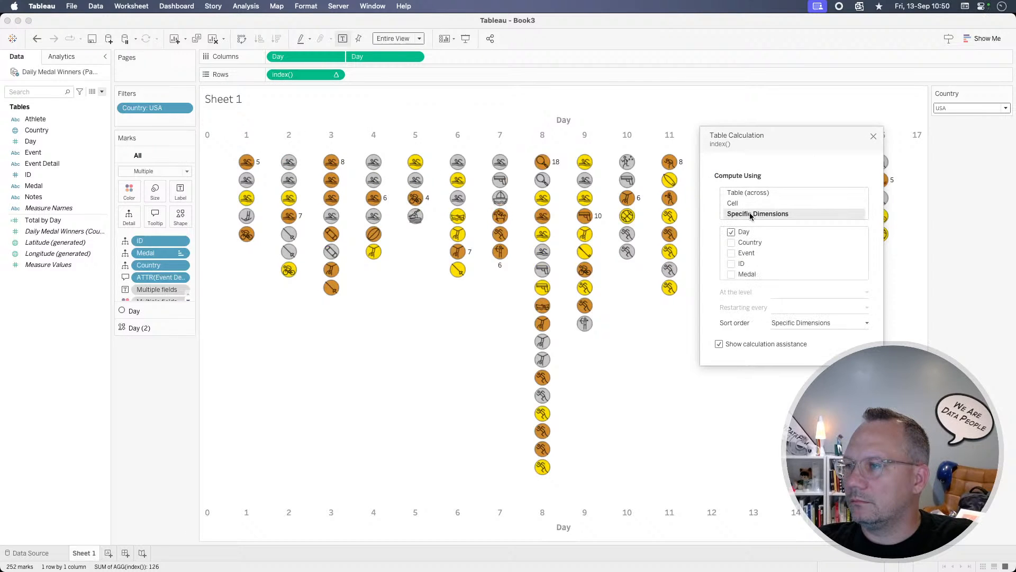
pyautogui.click(732, 242)
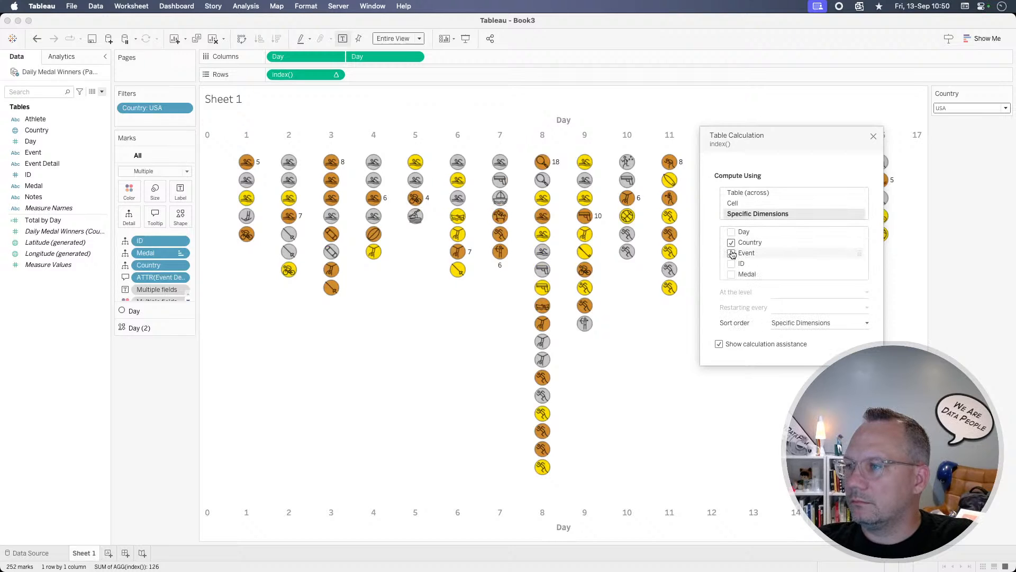
pyautogui.click(731, 253)
pyautogui.click(731, 264)
pyautogui.click(731, 274)
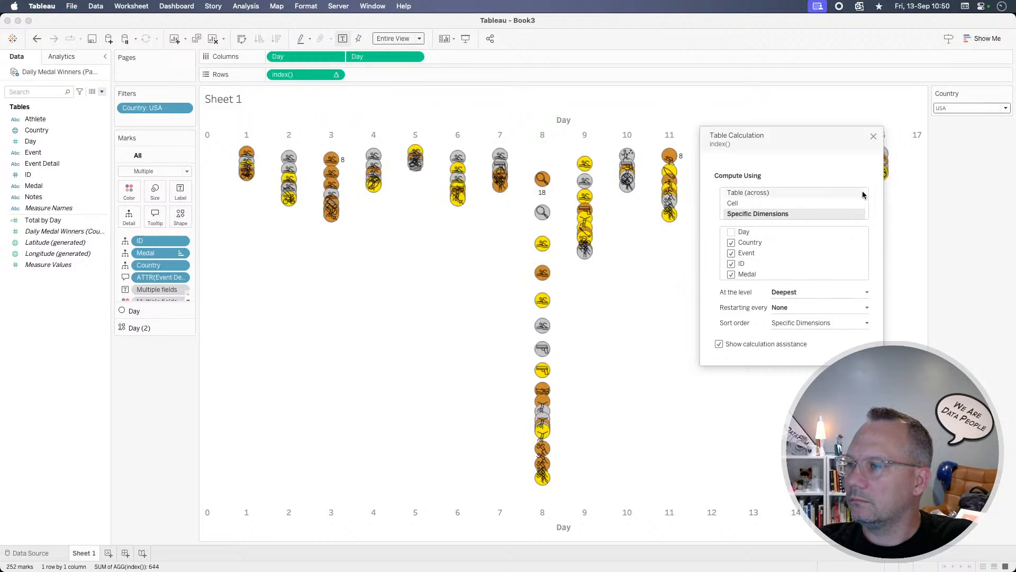
pyautogui.click(874, 137)
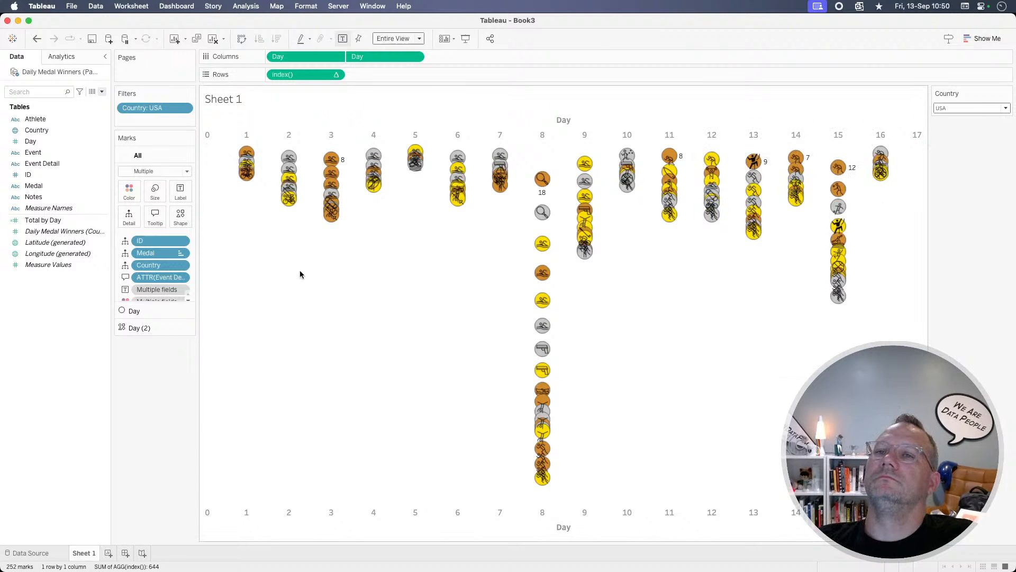
# Step: Switch to the reference workbook in Arc and check the table calculation settings of its INDEX() field
pyautogui.press('super+Tab')
pyautogui.click(335, 98)
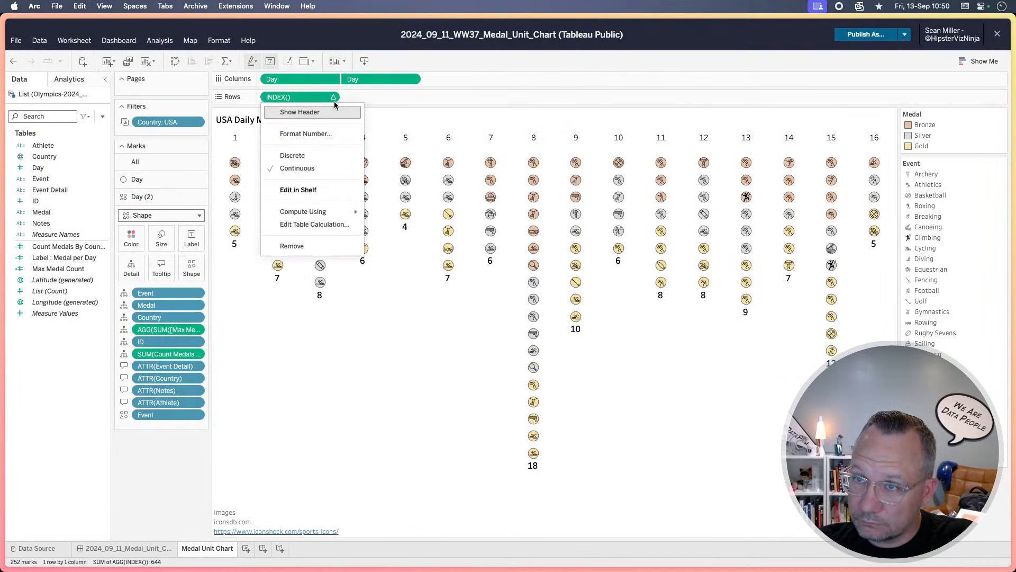
pyautogui.click(311, 225)
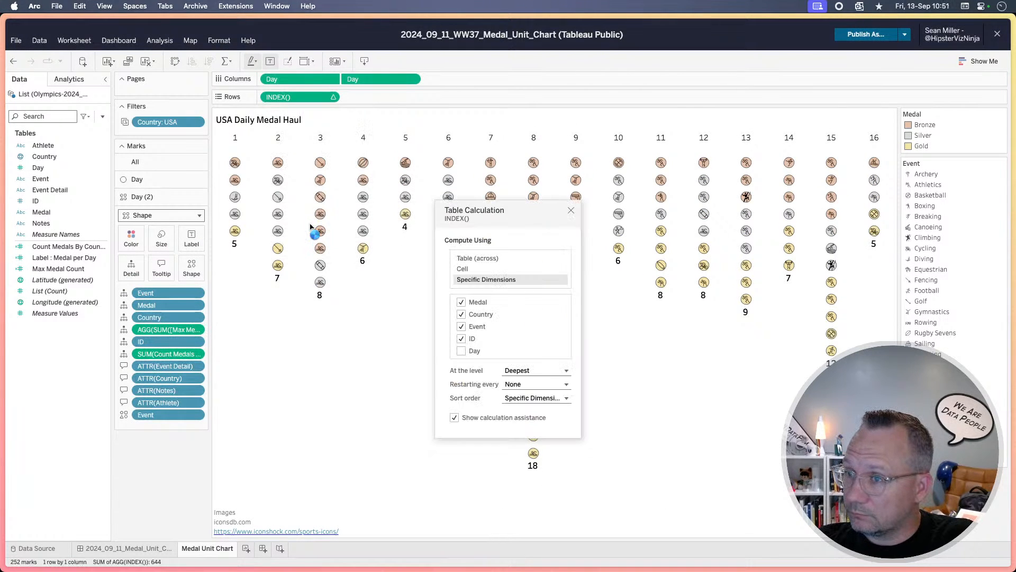
pyautogui.click(570, 213)
# Step: In Tableau Book3, reorder the index() table calculation's dimensions to Medal, Country, Event, ID, matching the reference
pyautogui.press('super+Tab')
pyautogui.click(336, 74)
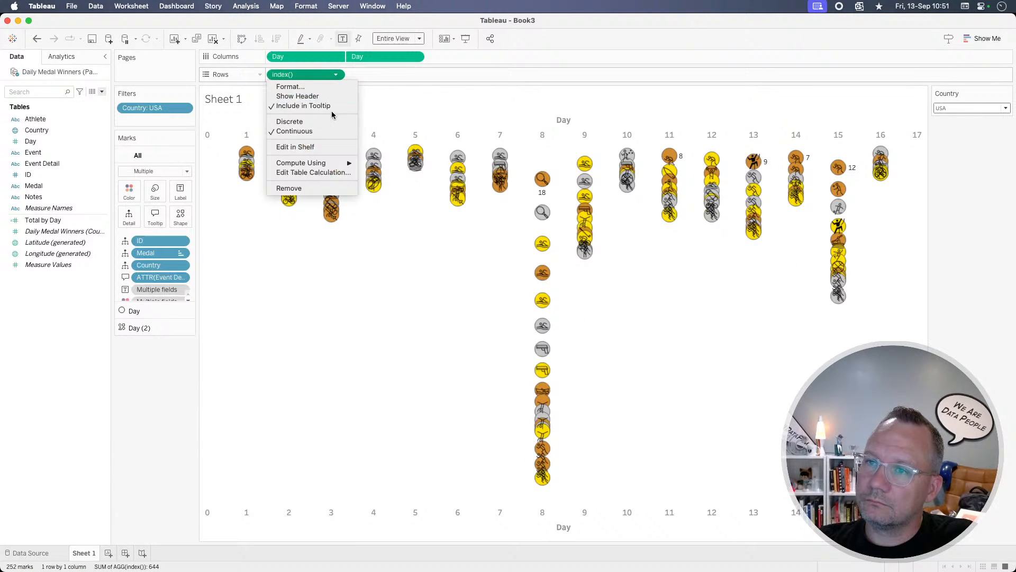
pyautogui.click(307, 173)
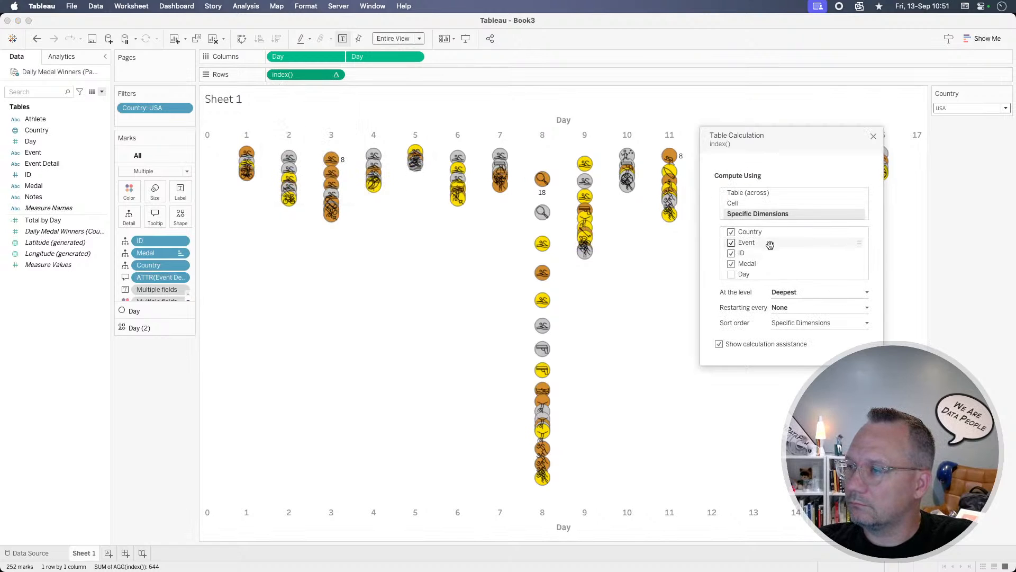
pyautogui.moveTo(760, 263); pyautogui.dragTo(763, 238)
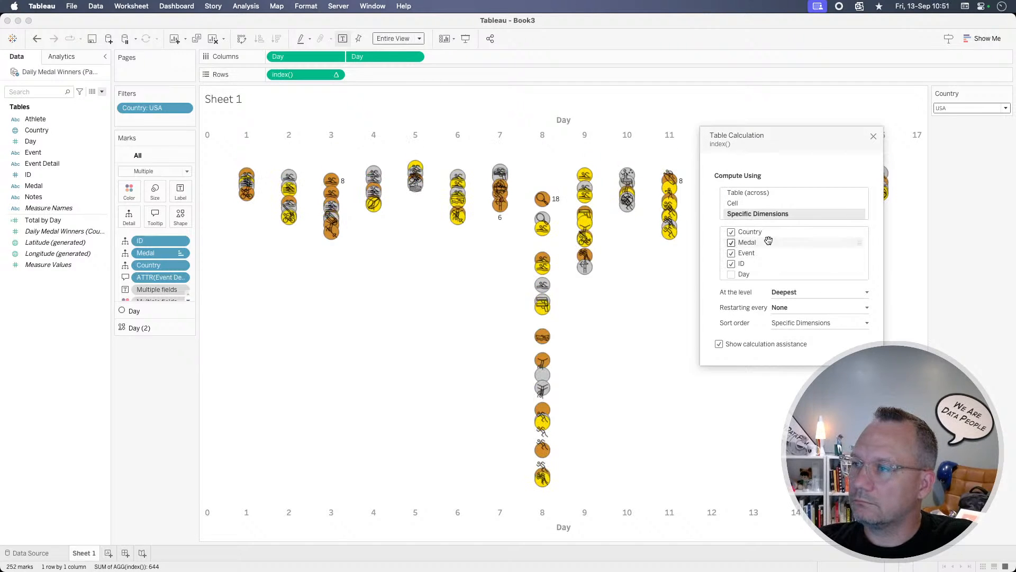
pyautogui.moveTo(769, 241); pyautogui.dragTo(769, 229)
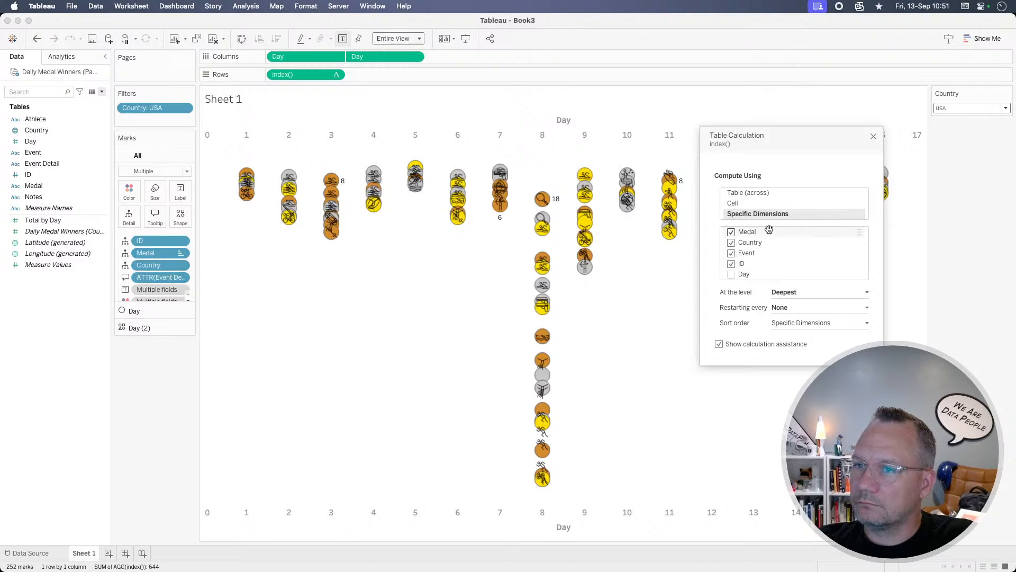
# Step: Compare the INDEX() table calculation settings in the reference workbook with those in Book3, and close both settings dialogs
pyautogui.press('super+Tab')
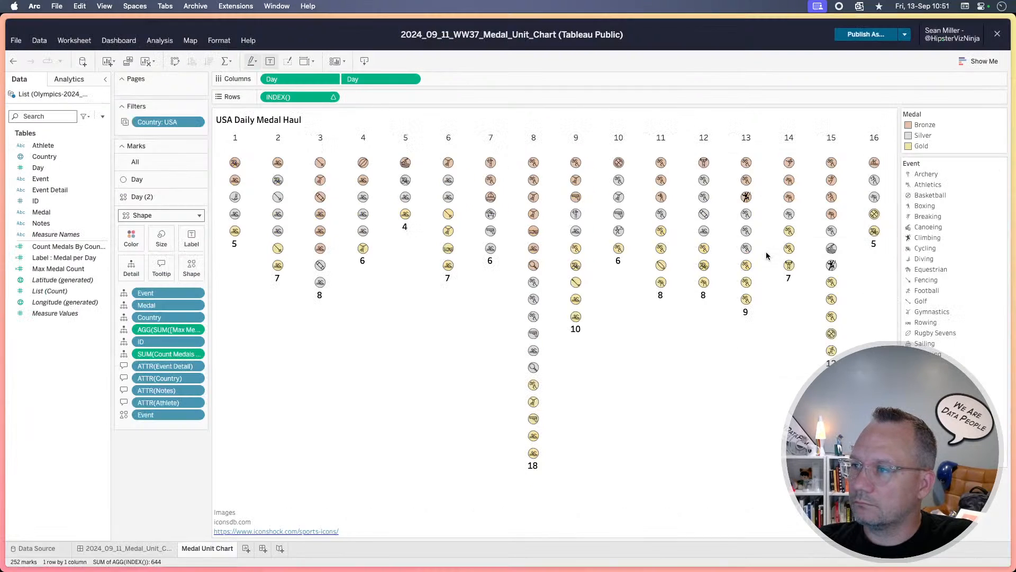
pyautogui.click(335, 98)
pyautogui.click(312, 226)
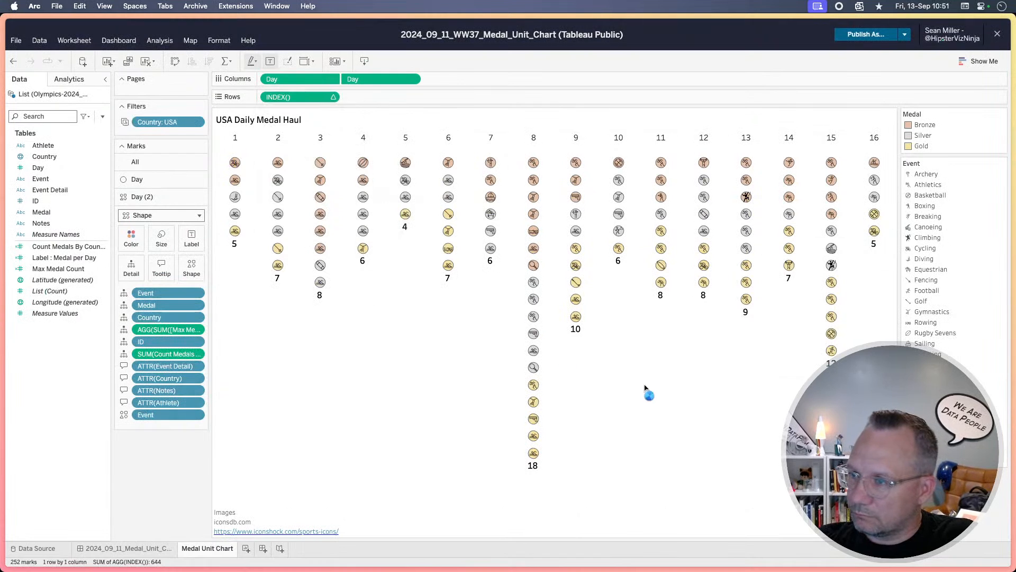
pyautogui.press('super+Tab')
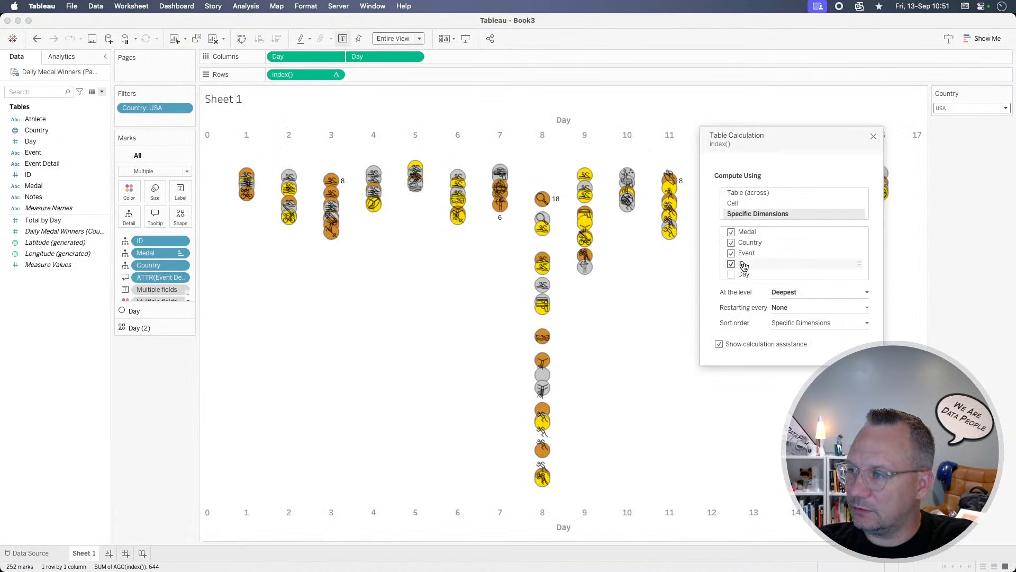
pyautogui.click(873, 139)
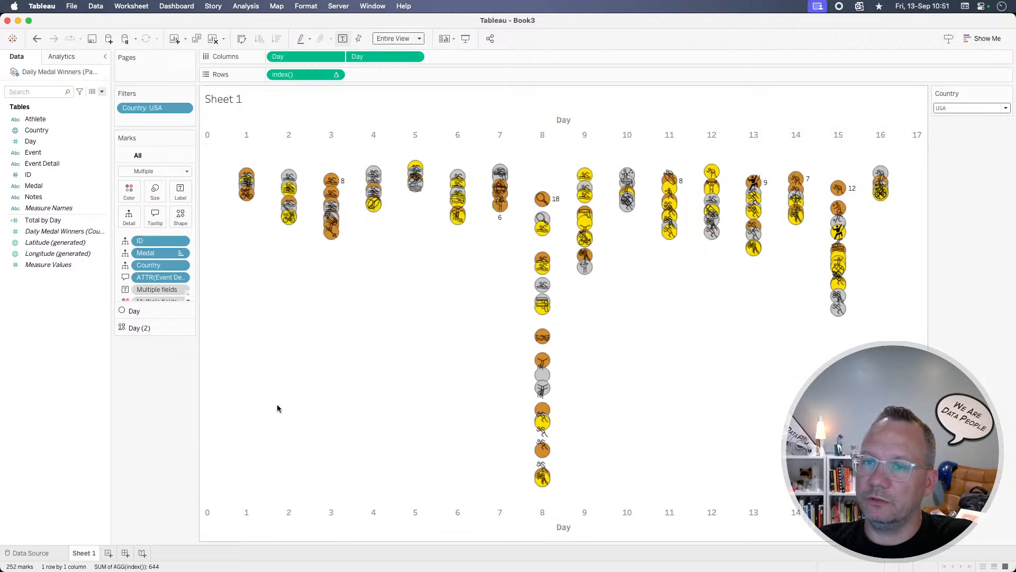
pyautogui.press('super+Tab')
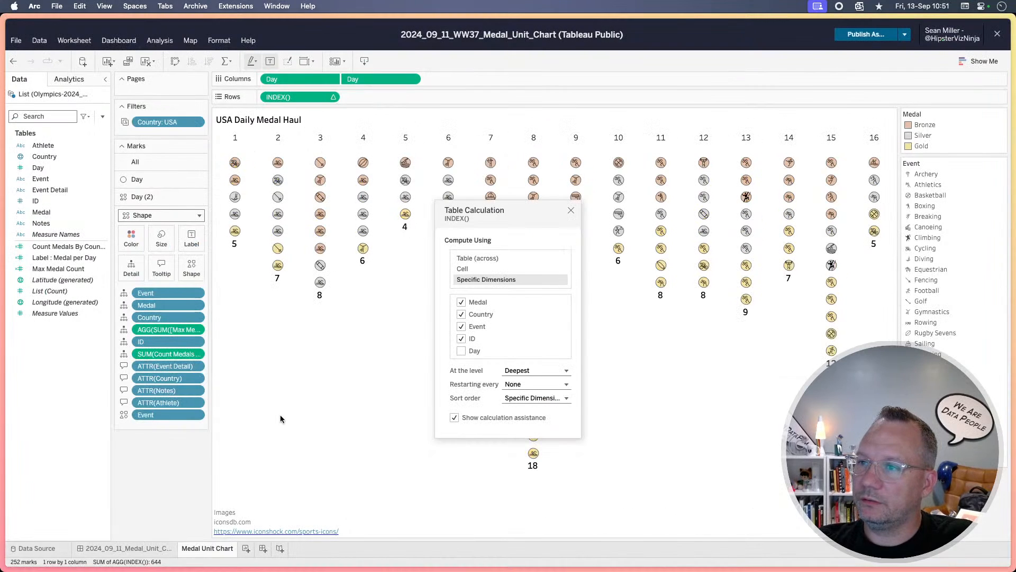
pyautogui.click(571, 211)
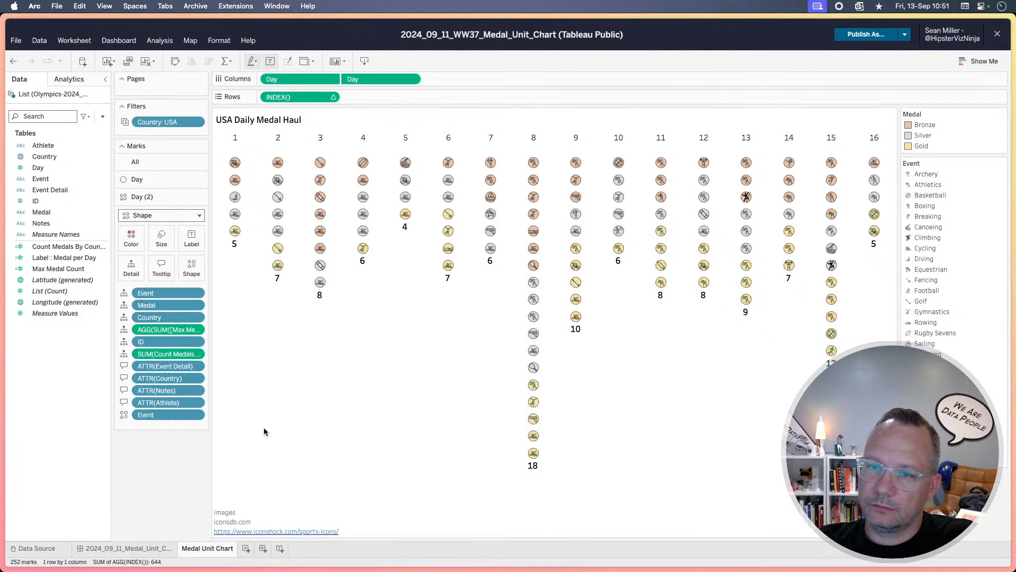
# Step: Switch to Tableau Book3 and clear the sort on the Medal detail field, checking the Day 1 marks' tooltips
pyautogui.press('super+Tab')
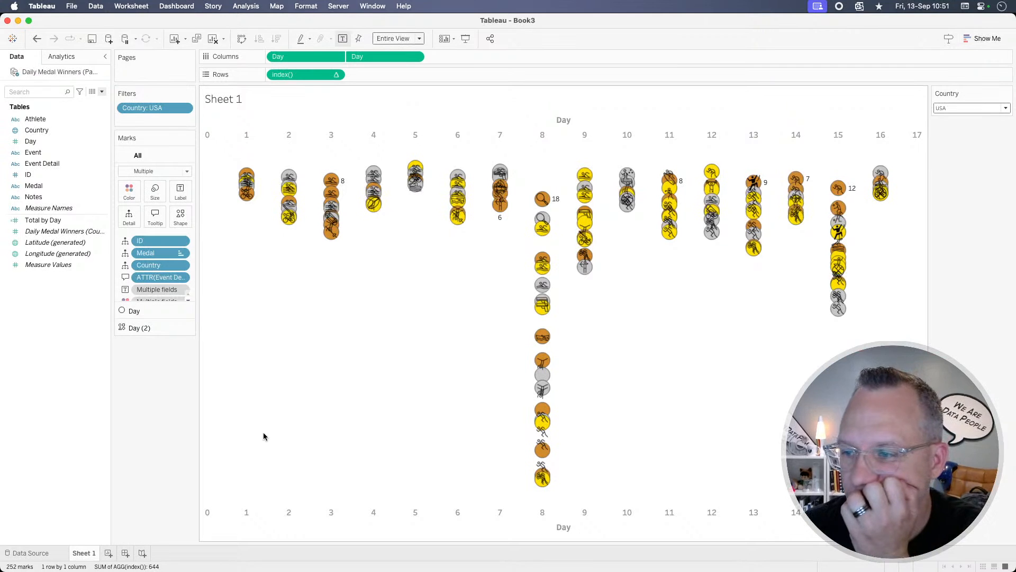
pyautogui.moveTo(246, 177)
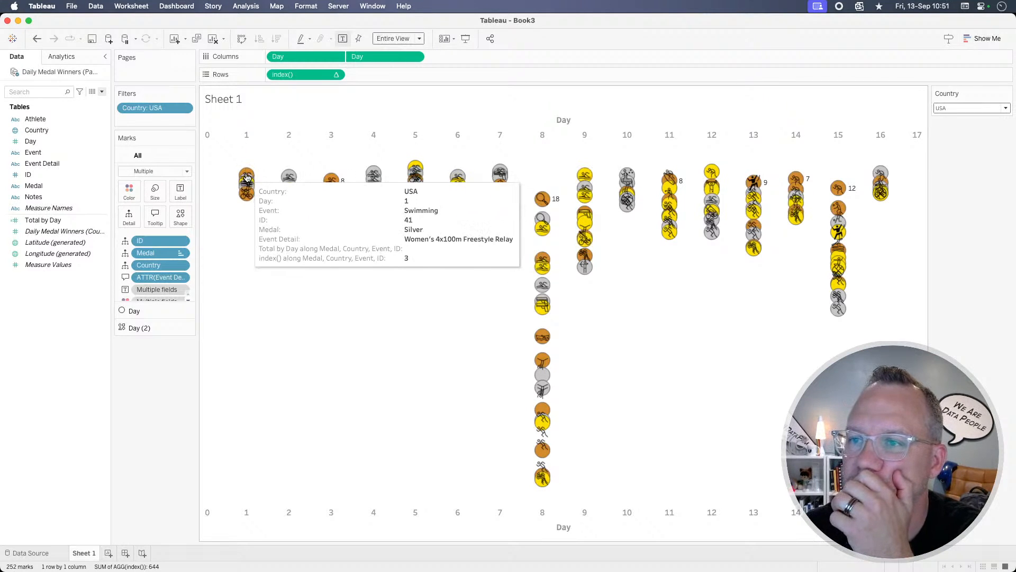
pyautogui.moveTo(247, 196)
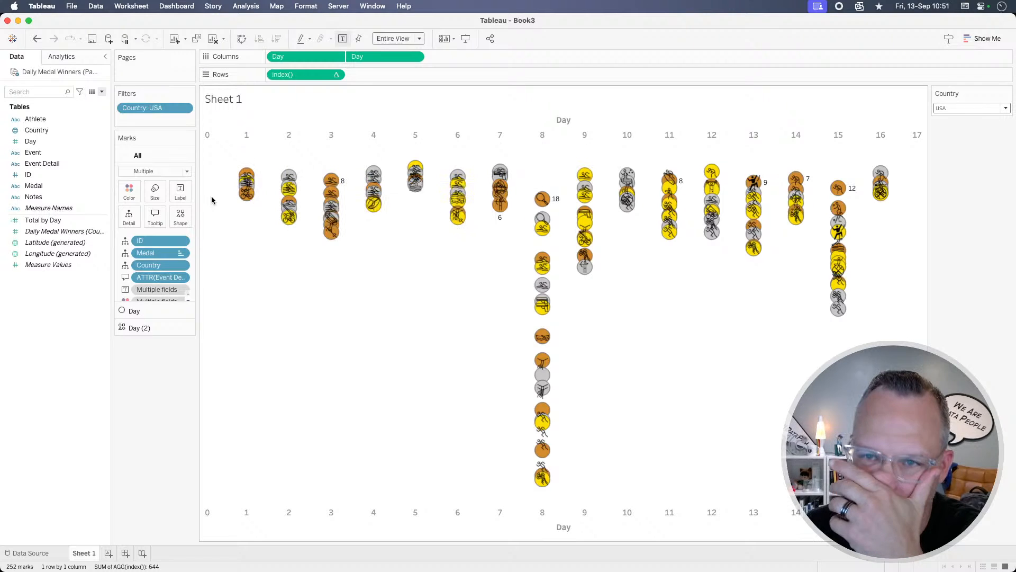
pyautogui.click(180, 253)
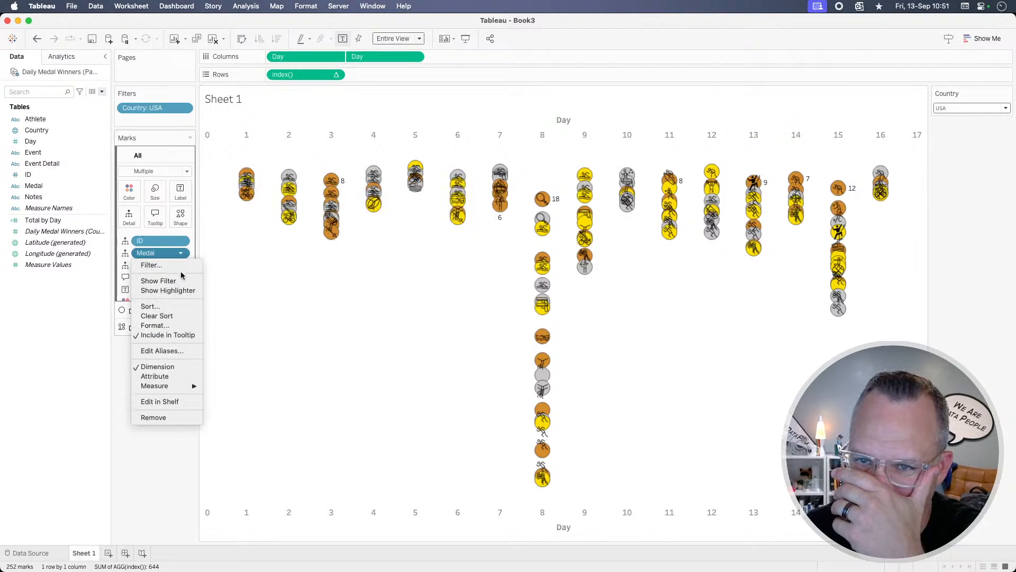
pyautogui.click(173, 317)
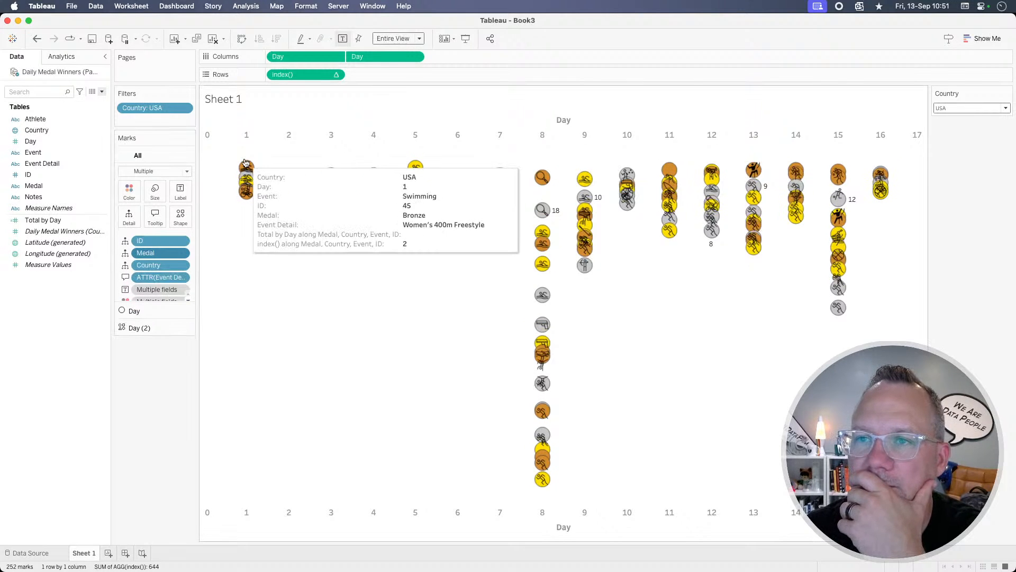
pyautogui.moveTo(246, 189)
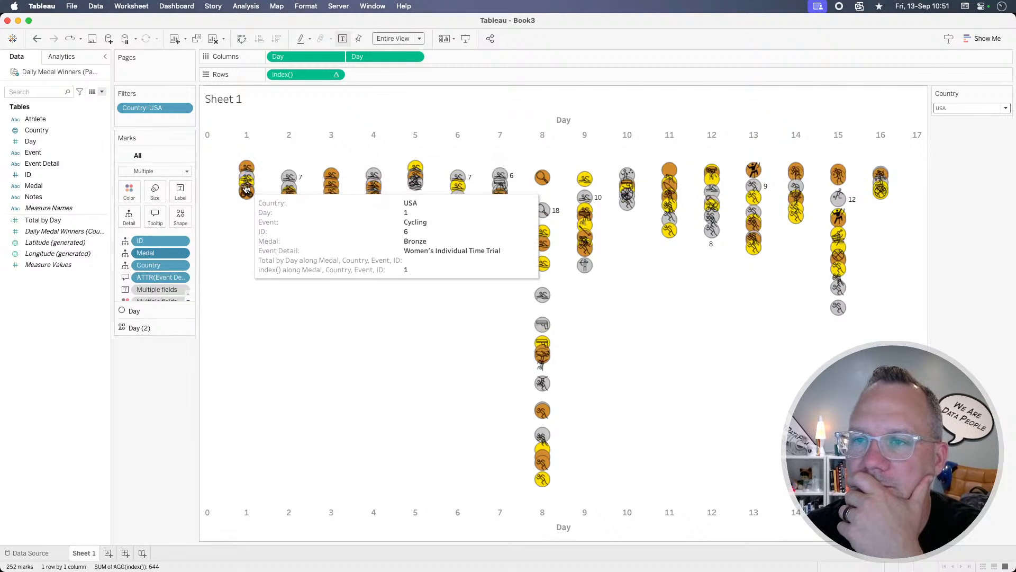
# Step: Try index() on Rows as a discrete field, and return it to continuous
pyautogui.click(335, 74)
pyautogui.click(317, 121)
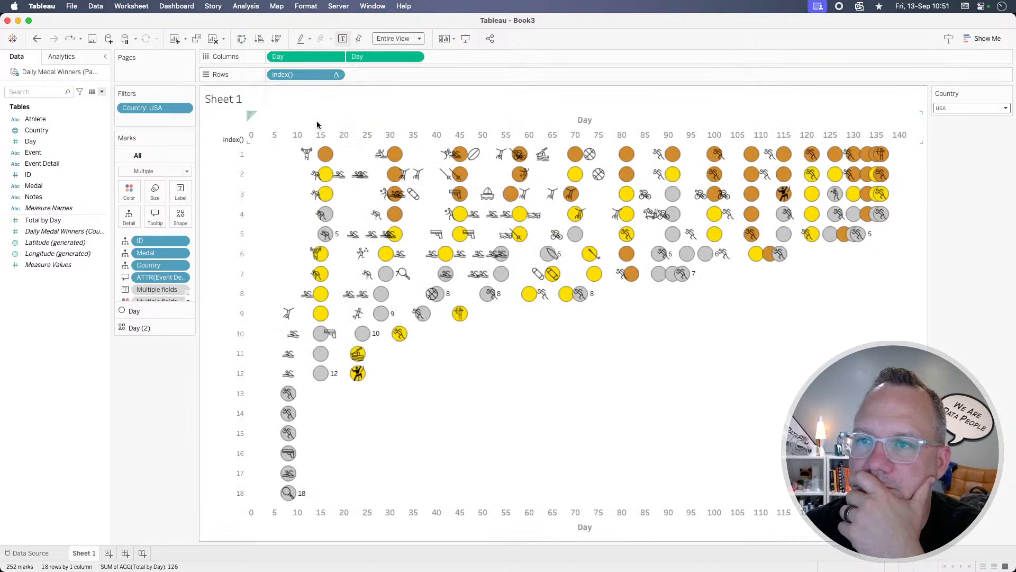
pyautogui.click(337, 76)
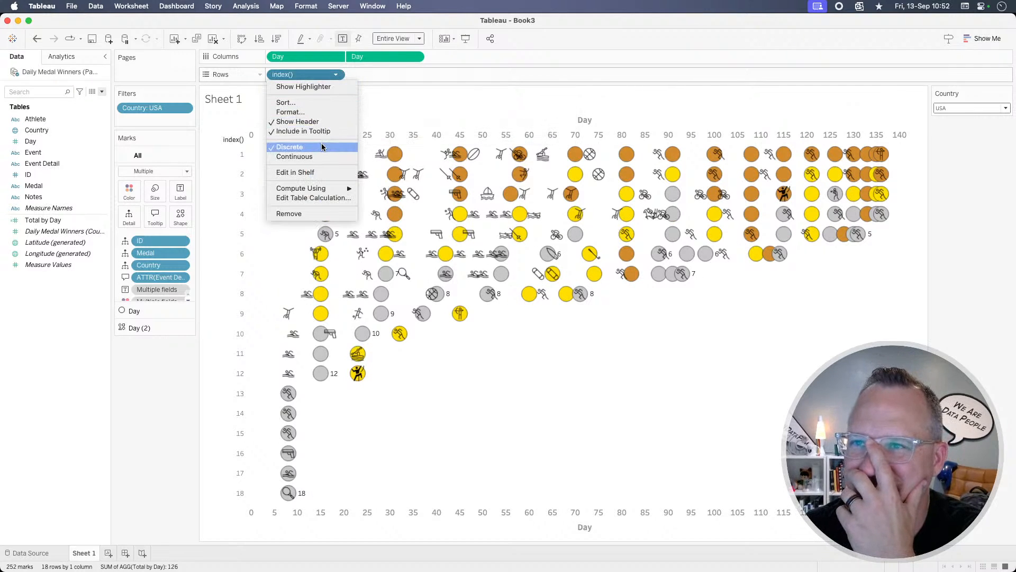
pyautogui.click(310, 156)
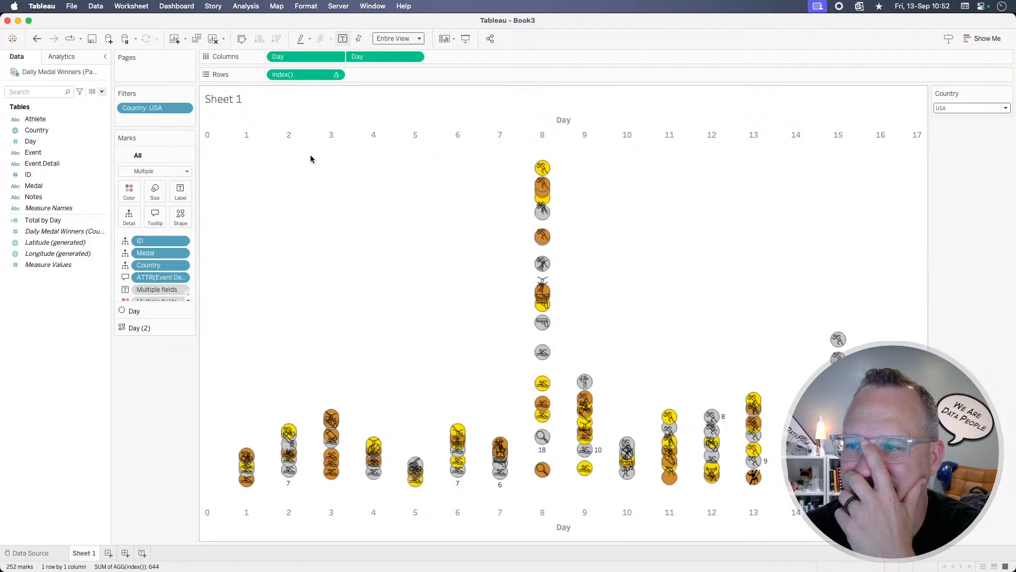
# Step: Show the index() axis header and reverse the axis scale
pyautogui.click(336, 75)
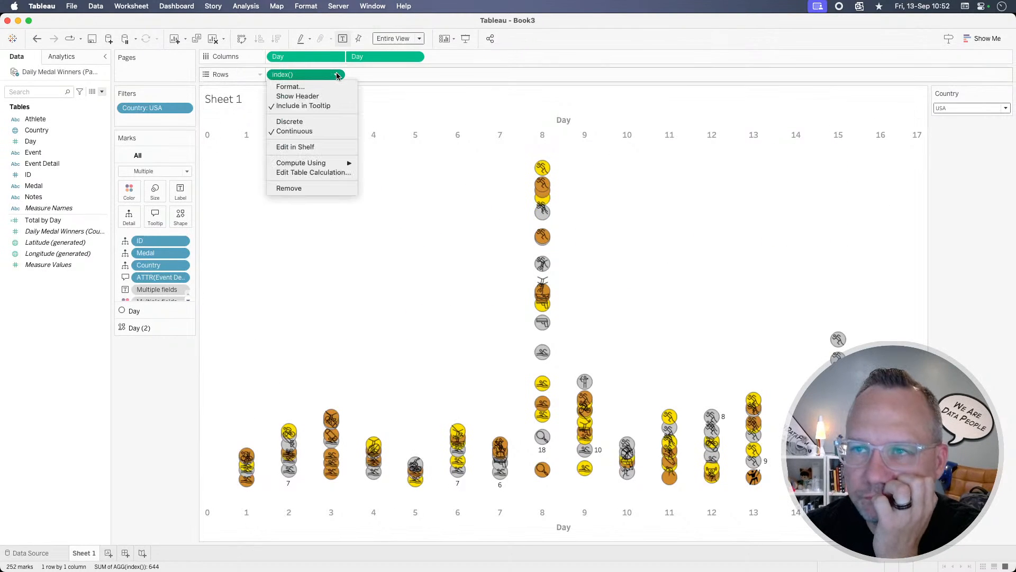
pyautogui.click(329, 96)
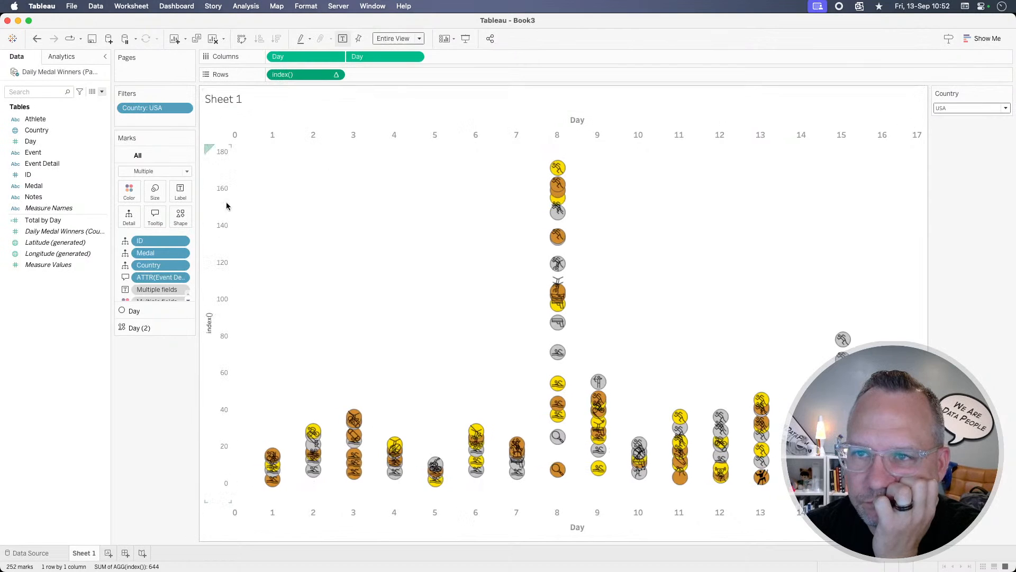
pyautogui.rightClick(224, 211)
pyautogui.click(231, 215)
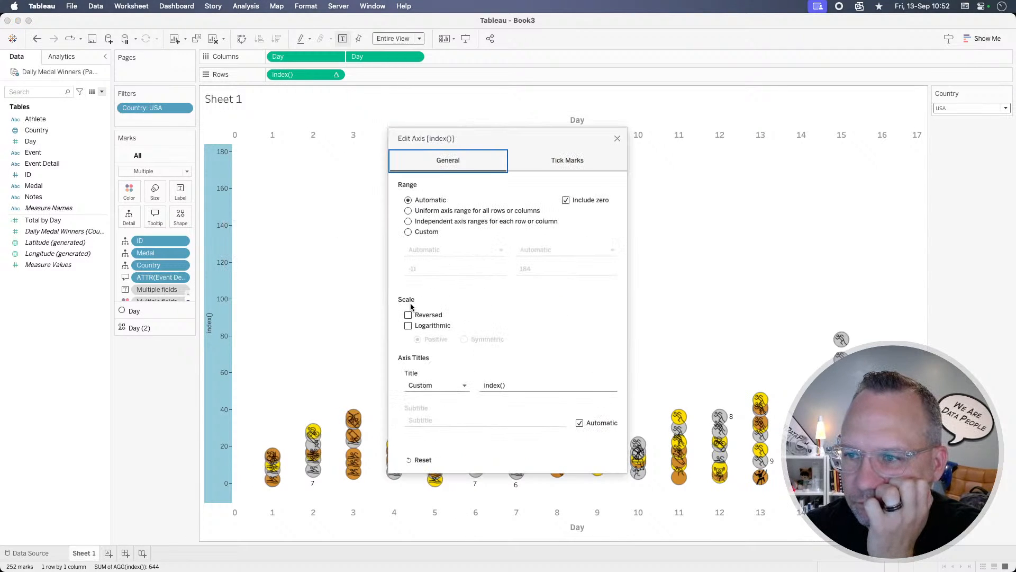
pyautogui.click(409, 315)
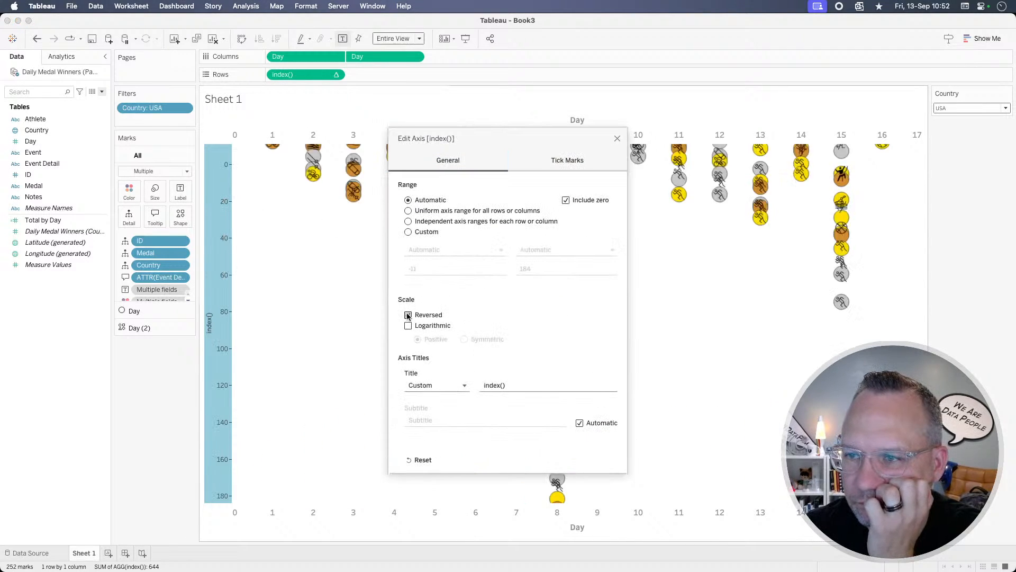
pyautogui.click(617, 139)
pyautogui.click(161, 417)
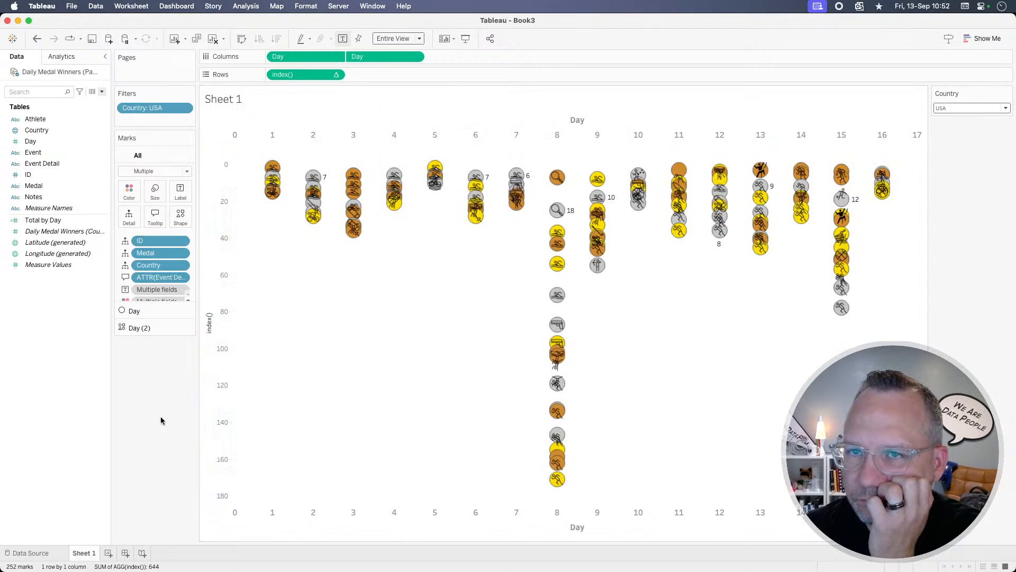
# Step: Add the Country: USA filter to context and apply it to all worksheets using this data source
pyautogui.click(184, 109)
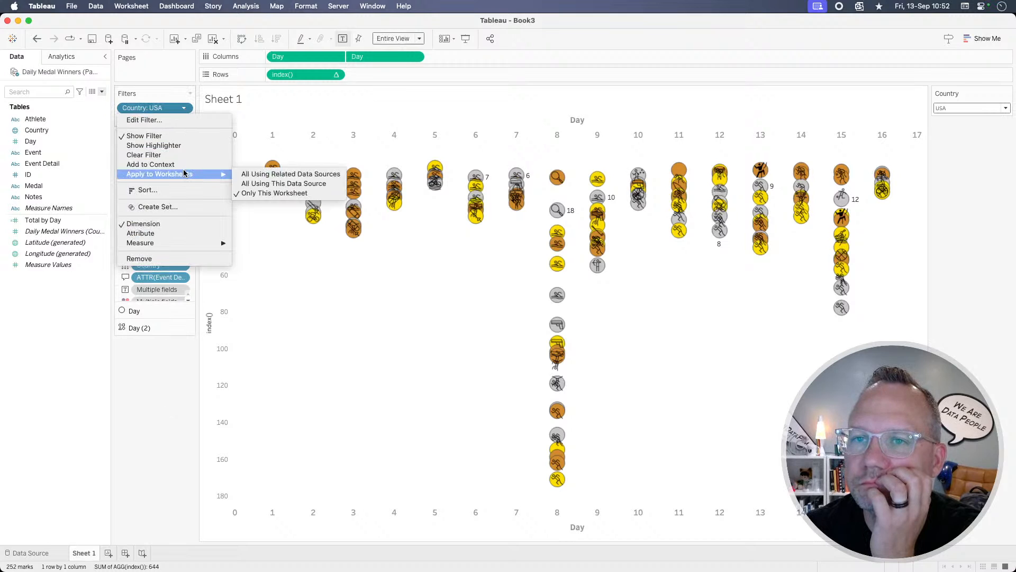
pyautogui.click(184, 164)
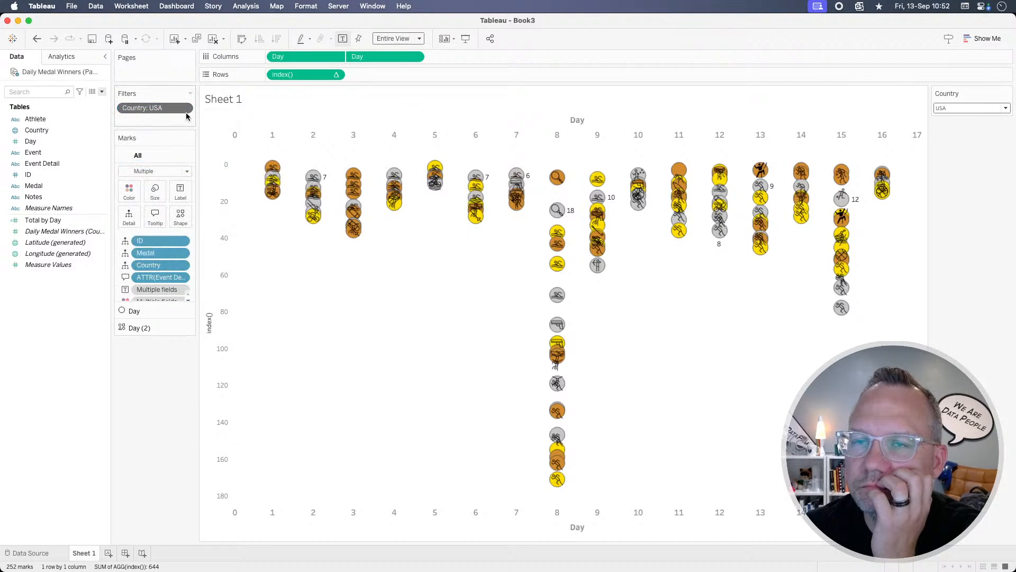
pyautogui.click(186, 109)
pyautogui.click(180, 165)
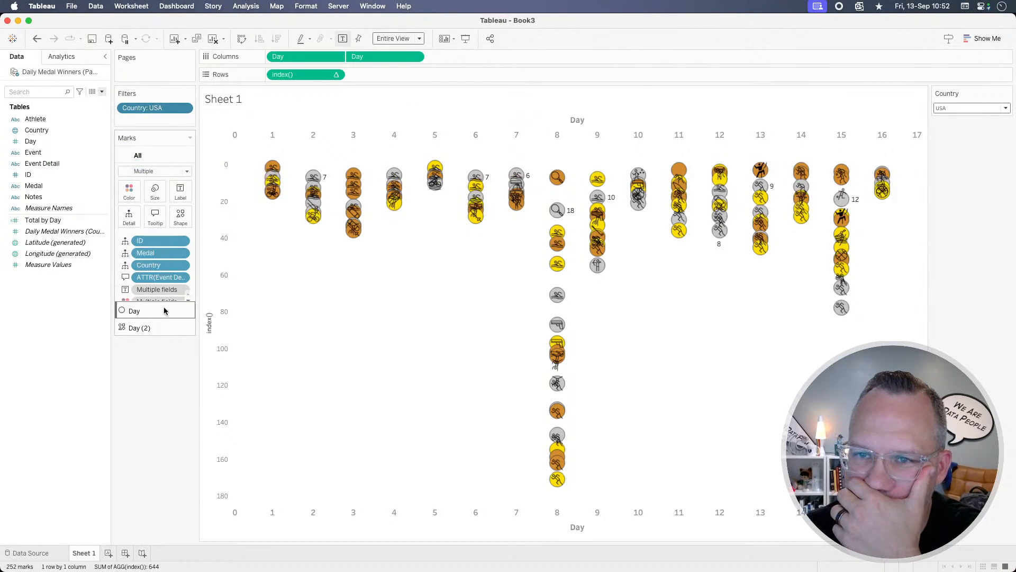
pyautogui.click(186, 111)
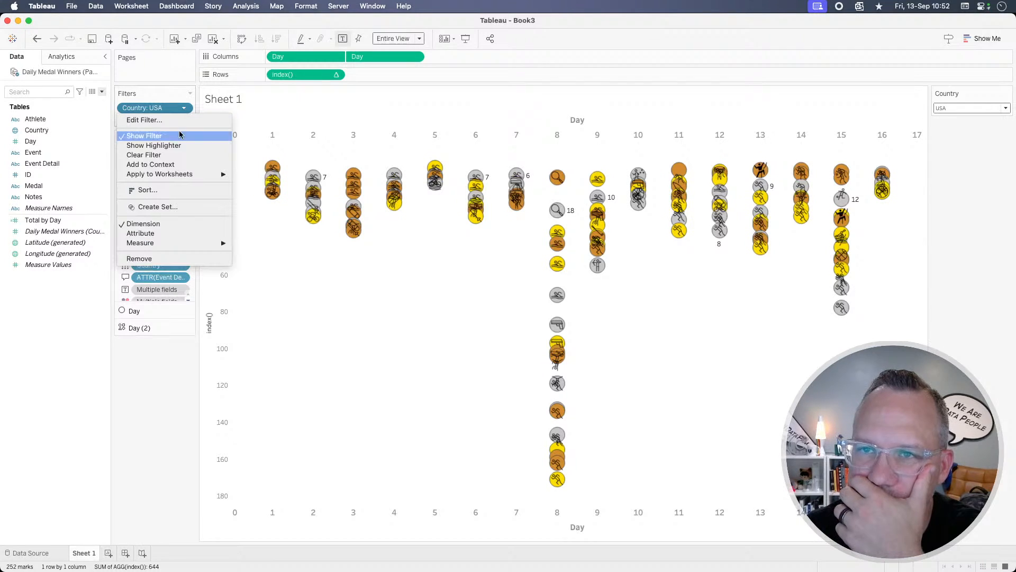
pyautogui.click(172, 163)
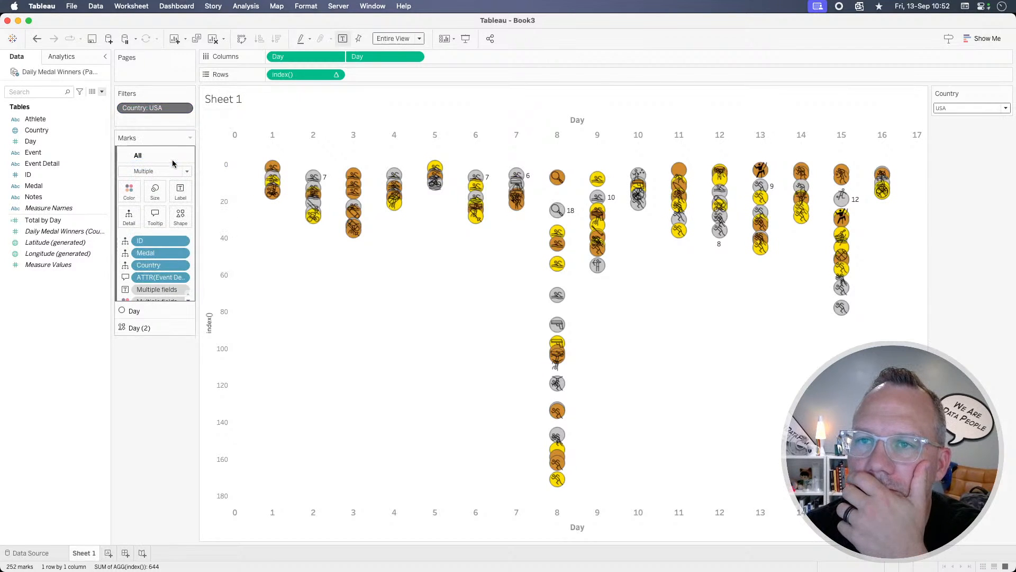
pyautogui.click(185, 109)
pyautogui.moveTo(178, 177)
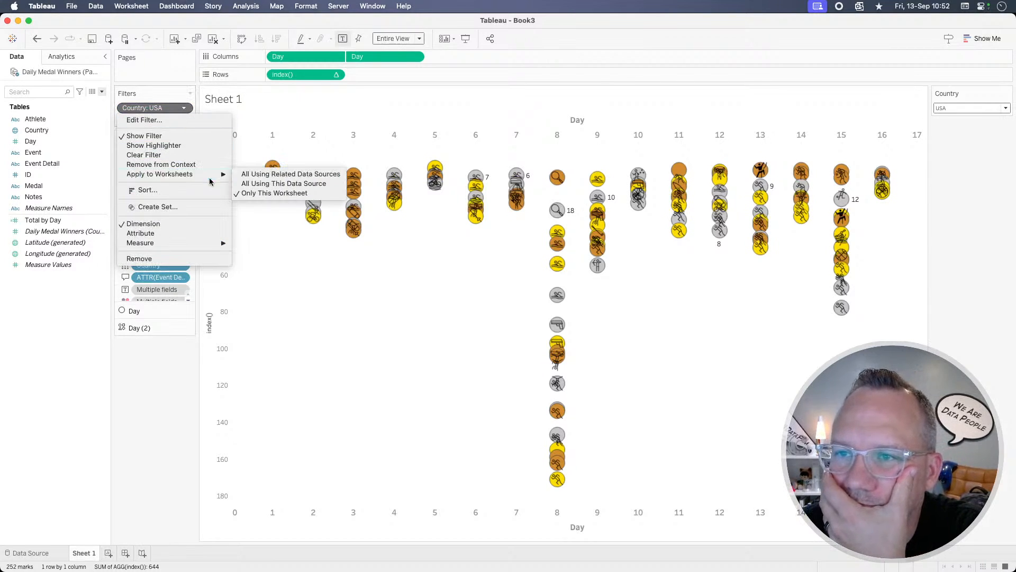
pyautogui.click(259, 183)
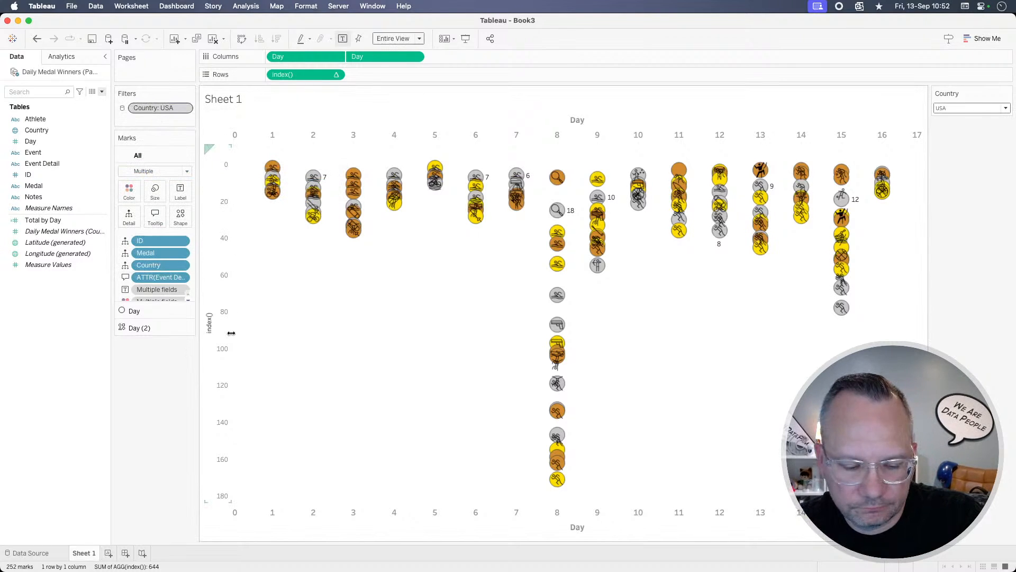
# Step: Switch to the reference workbook in Arc and show the header of its INDEX() axis to compare the mark positions
pyautogui.press('super+Tab')
pyautogui.click(332, 98)
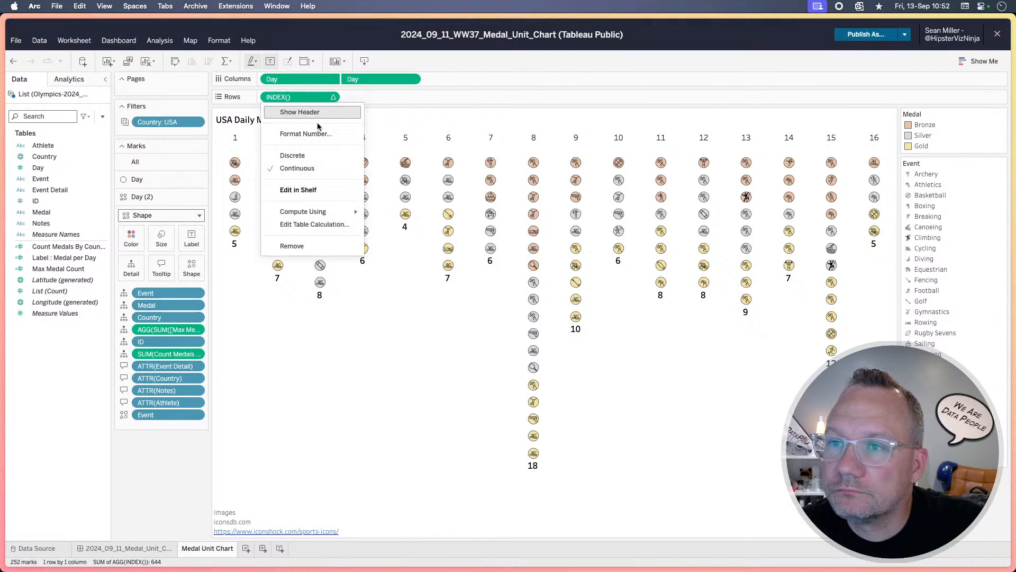
pyautogui.moveTo(303, 210)
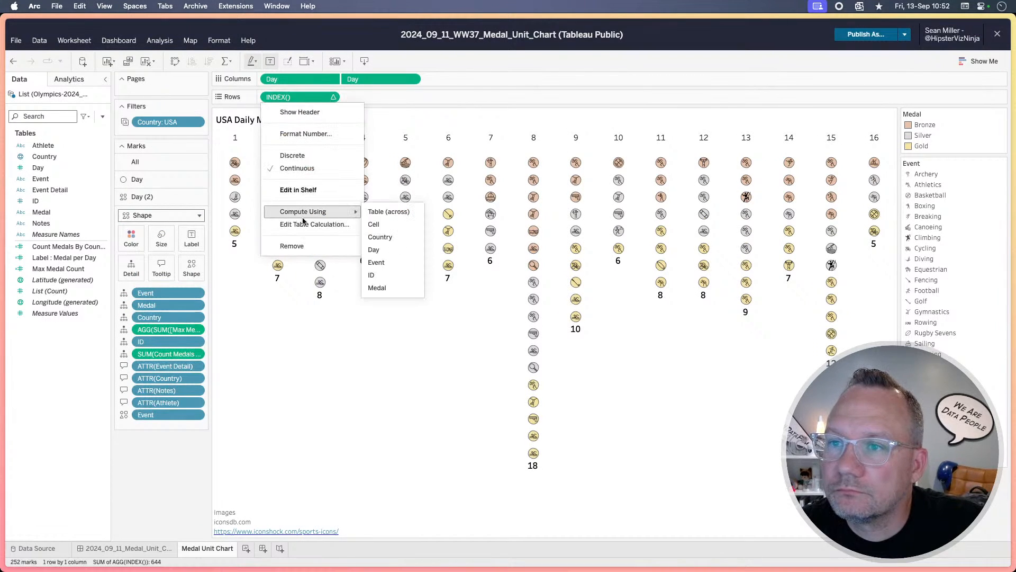
pyautogui.click(304, 114)
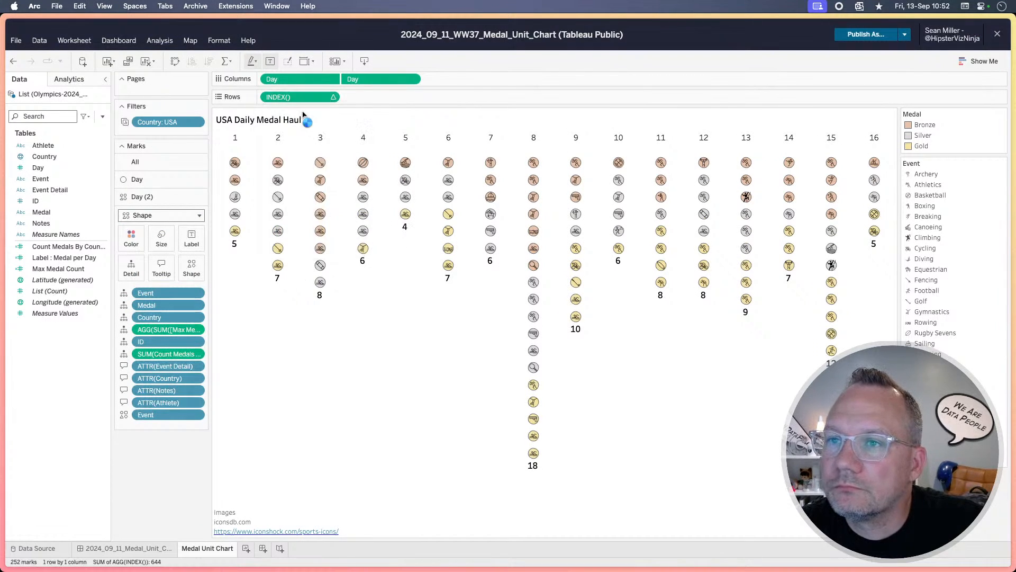
pyautogui.moveTo(259, 164)
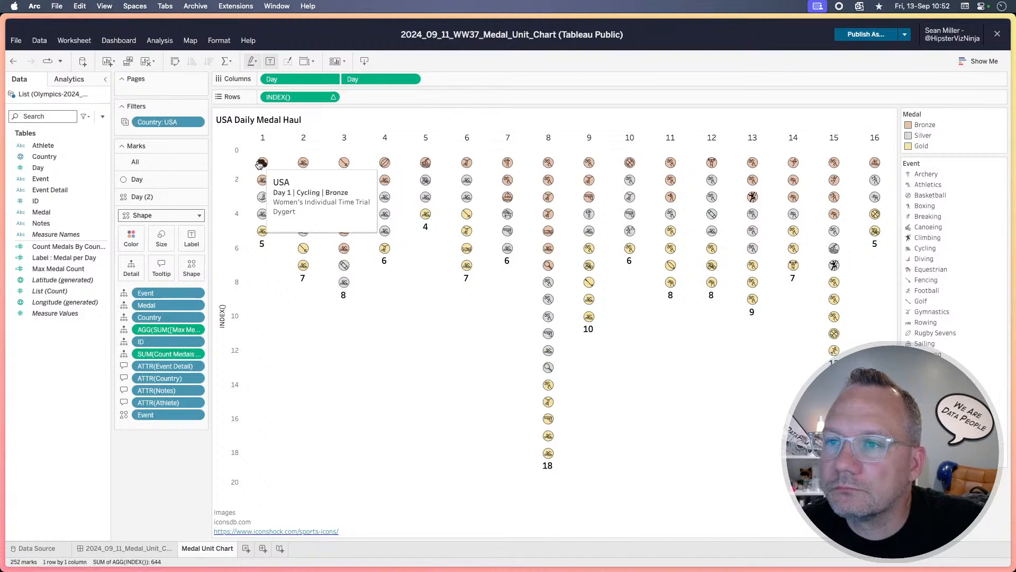
# Step: Back in Tableau Book3, try removing Medal from the Day (2) marks, and remove the duplicate Medal detail from the Day marks
pyautogui.press('super+Tab')
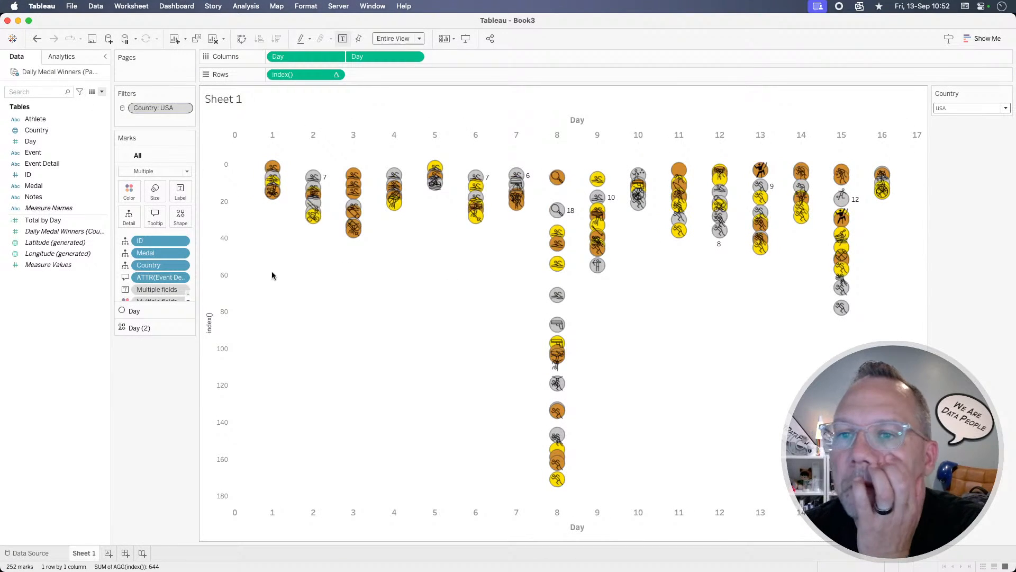
pyautogui.click(157, 327)
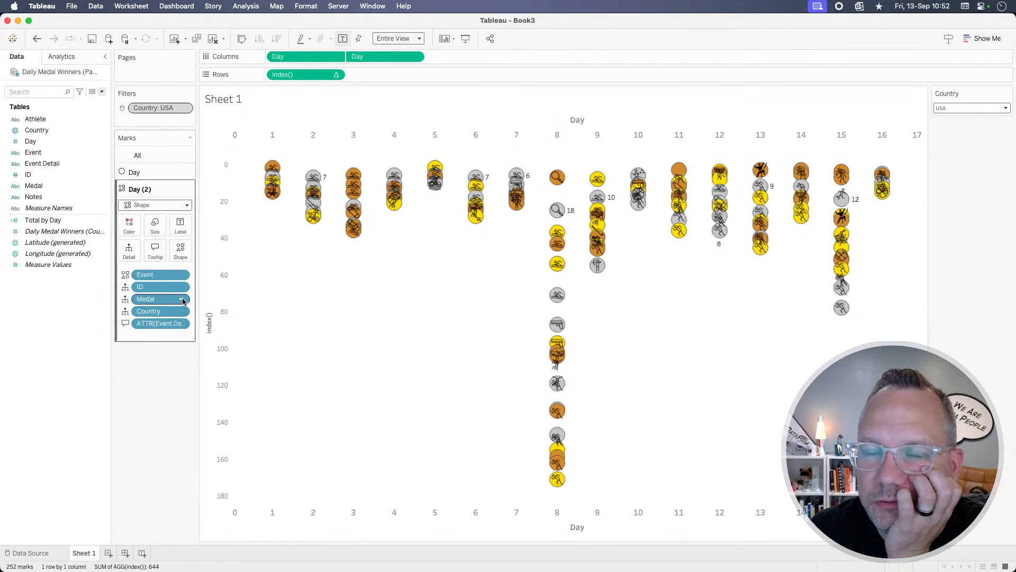
pyautogui.moveTo(173, 299); pyautogui.dragTo(171, 400)
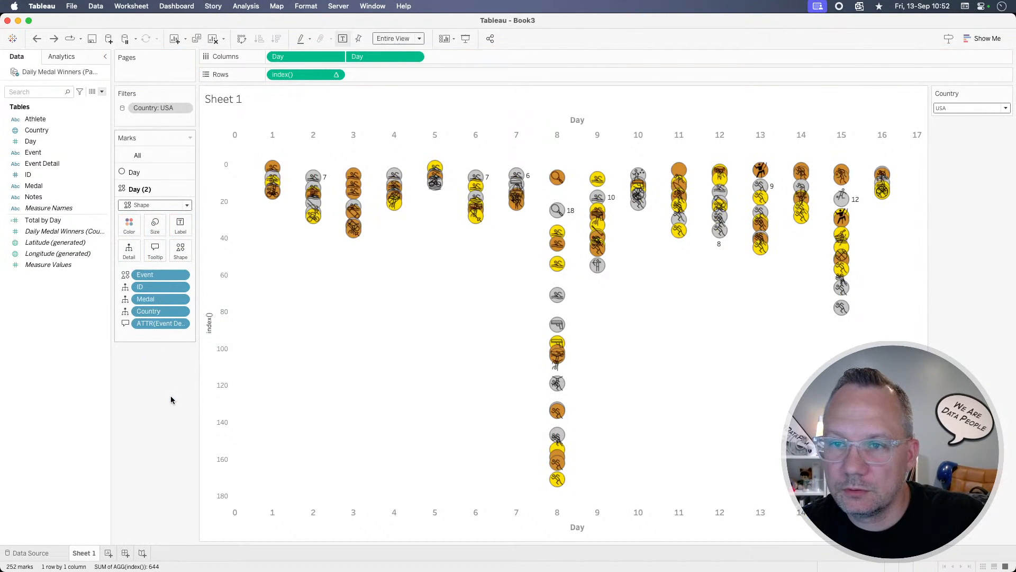
pyautogui.click(155, 171)
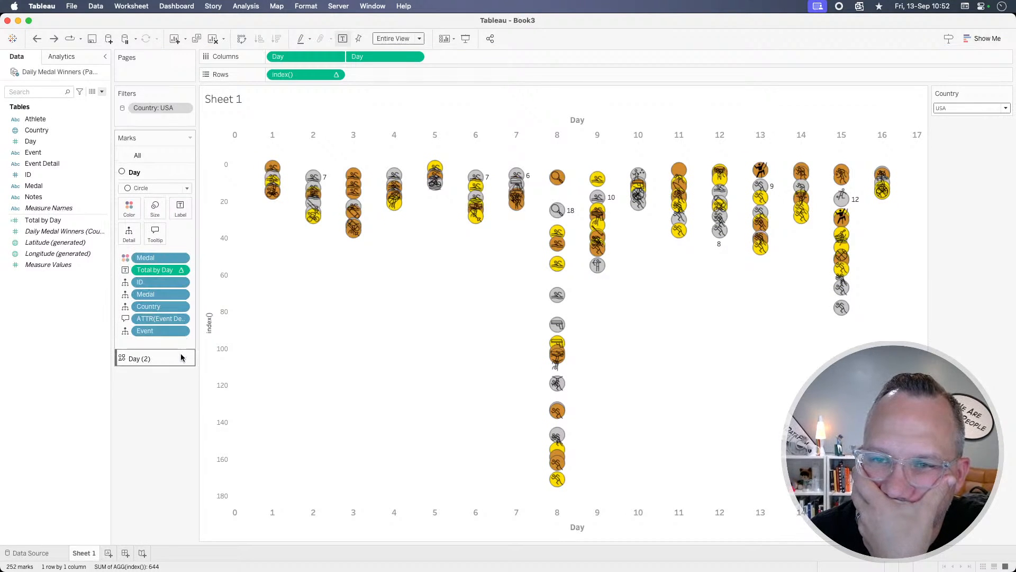
pyautogui.moveTo(170, 295); pyautogui.dragTo(169, 381)
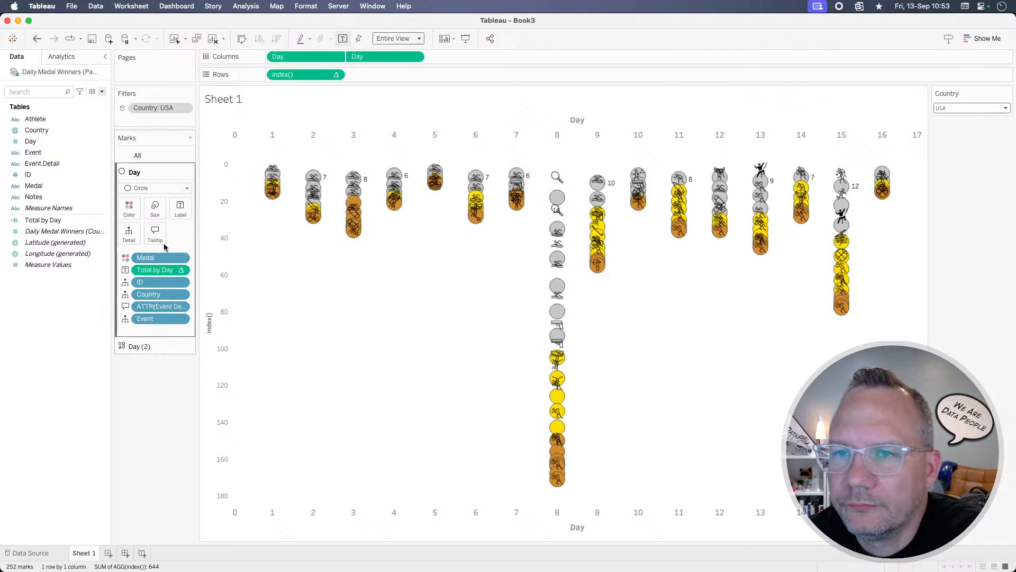
pyautogui.click(165, 161)
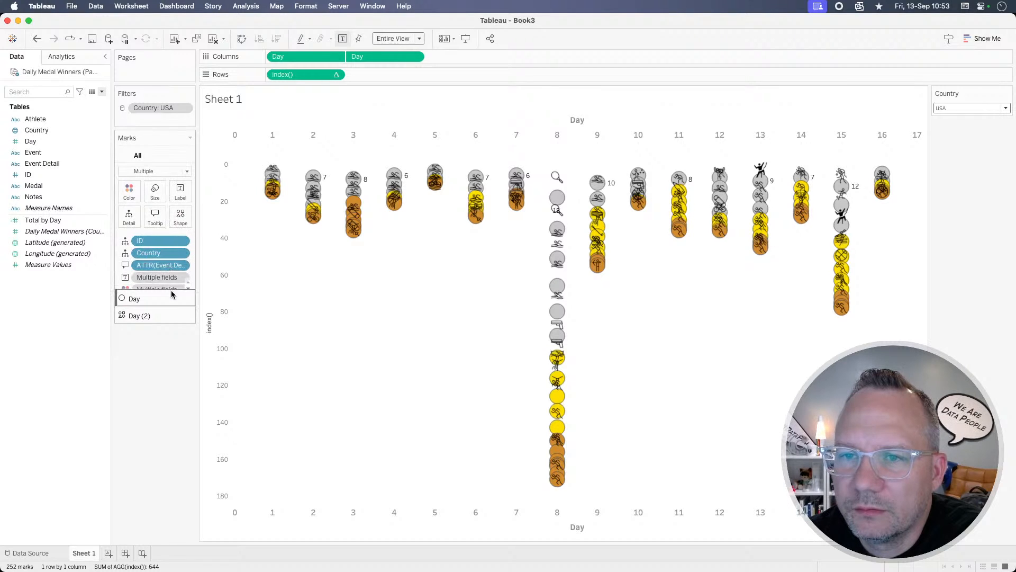
pyautogui.click(171, 302)
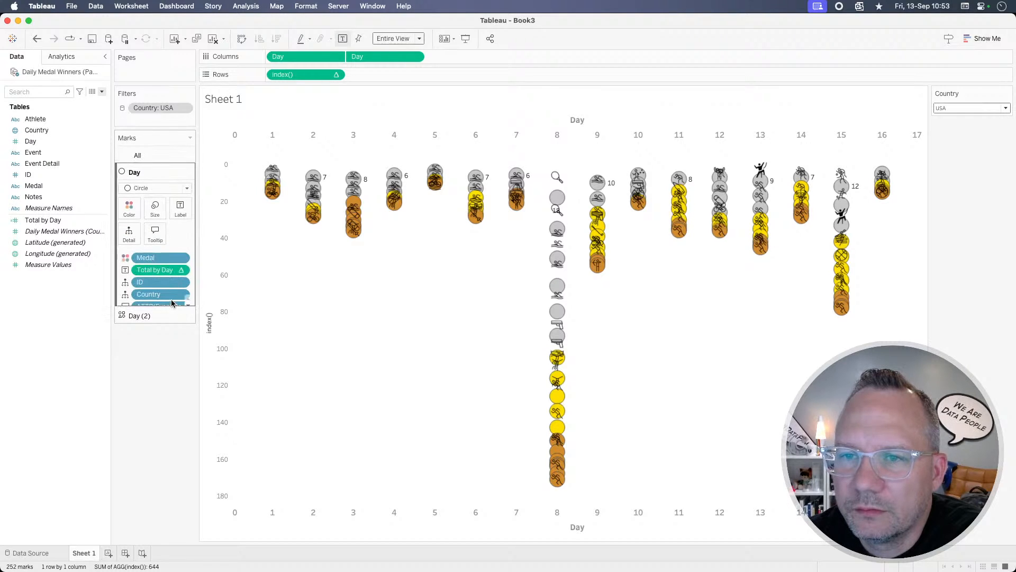
pyautogui.click(182, 258)
pyautogui.press('Escape')
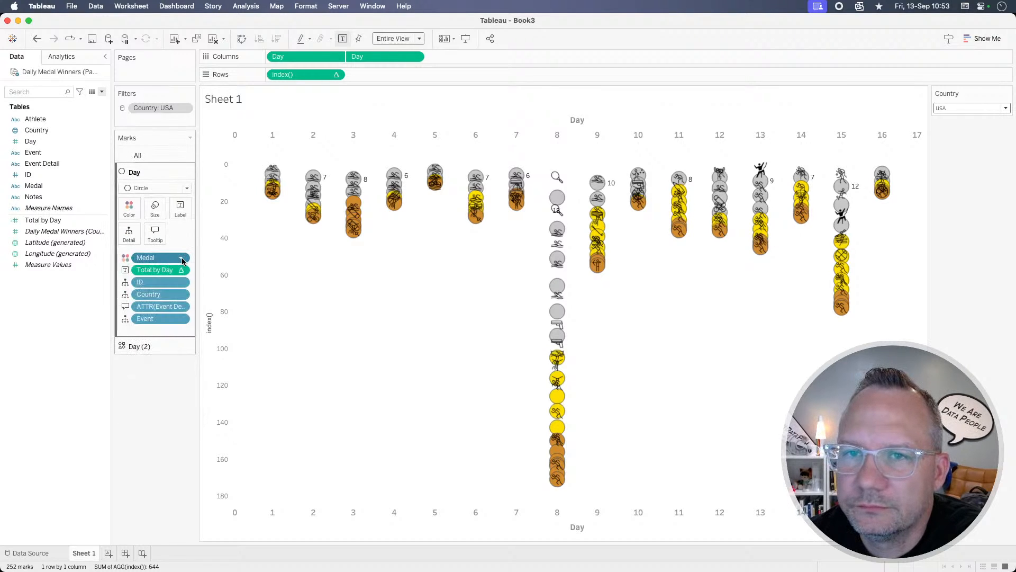
# Step: Set the default sort of the Medal field to a manual order of Gold, Silver, Bronze
pyautogui.rightClick(55, 187)
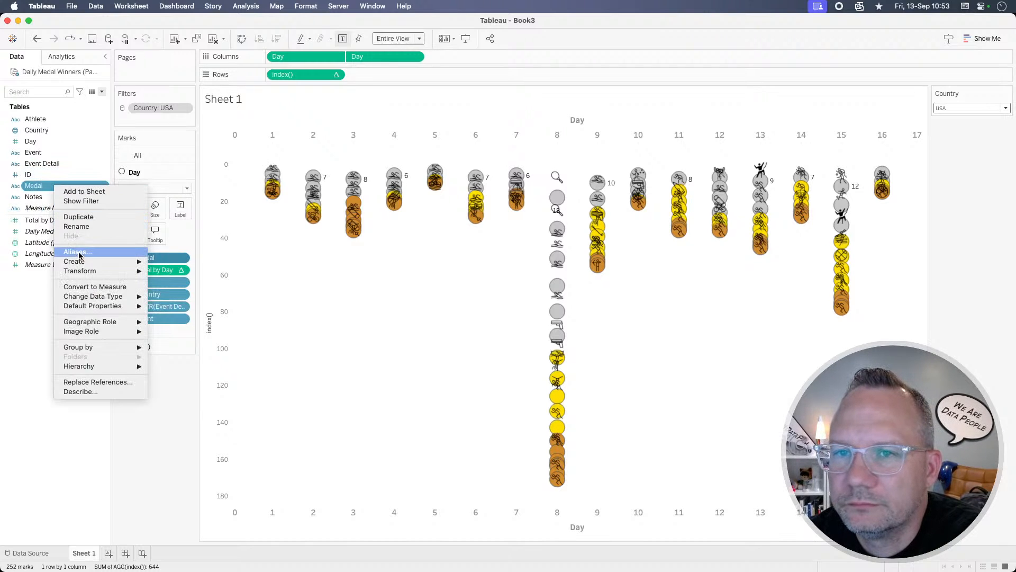
pyautogui.moveTo(106, 307)
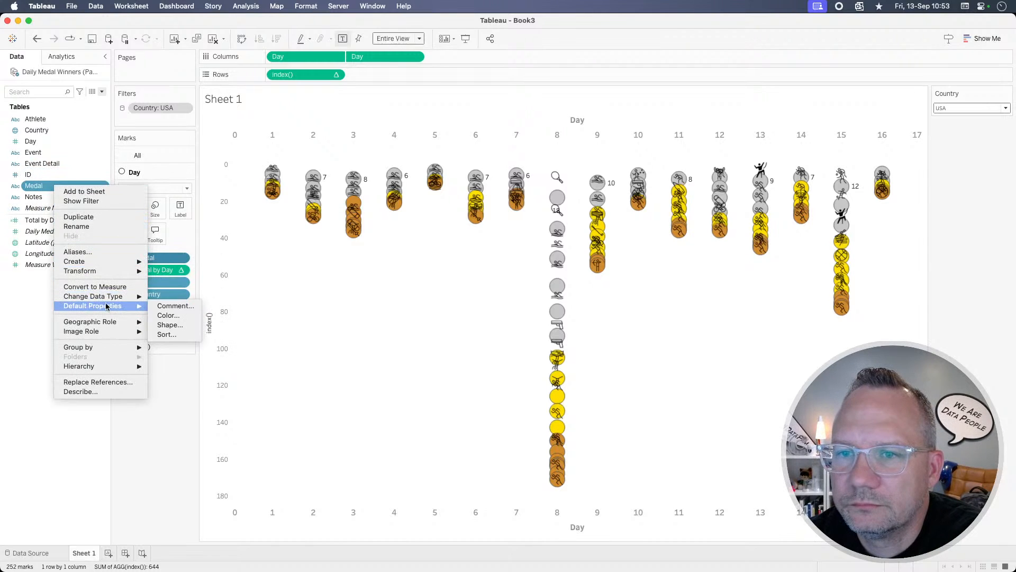
pyautogui.click(171, 334)
pyautogui.click(482, 283)
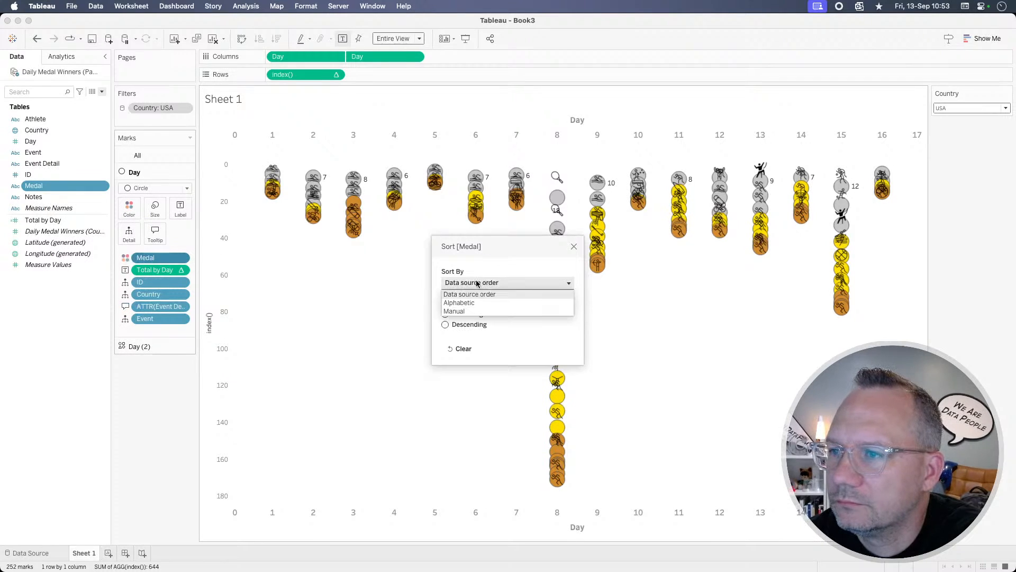
pyautogui.click(459, 311)
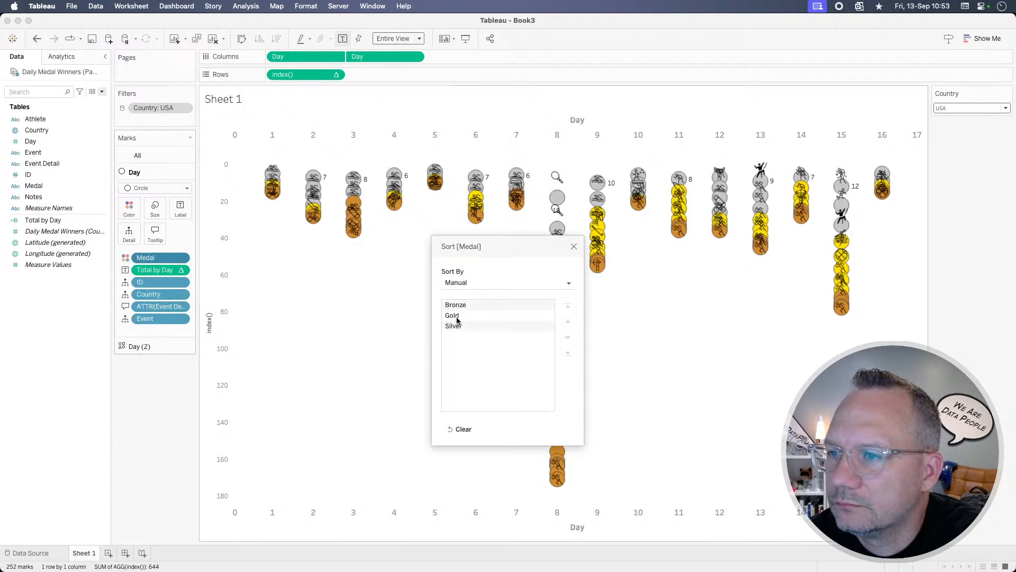
pyautogui.click(476, 317)
pyautogui.click(474, 309)
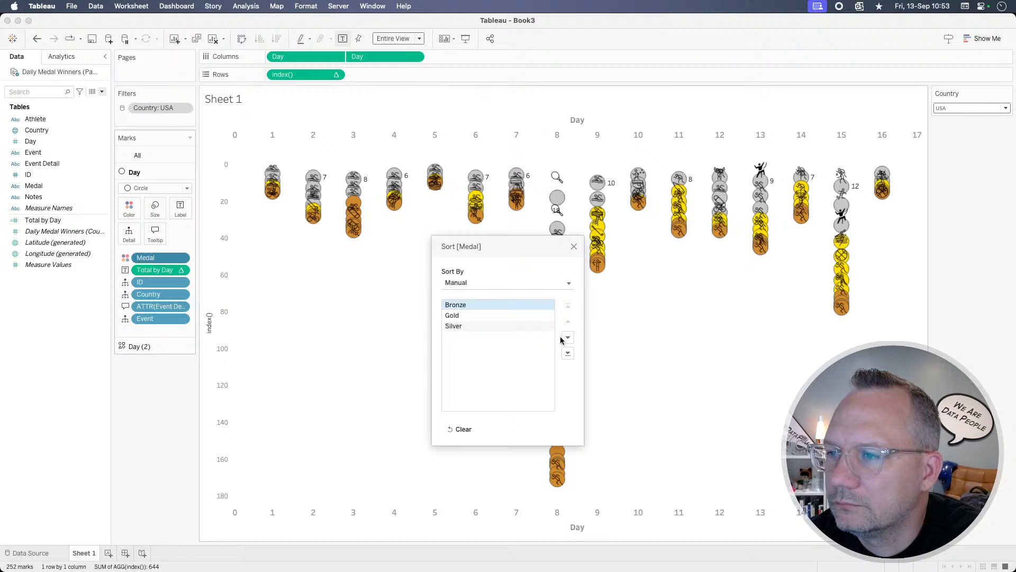
pyautogui.click(569, 354)
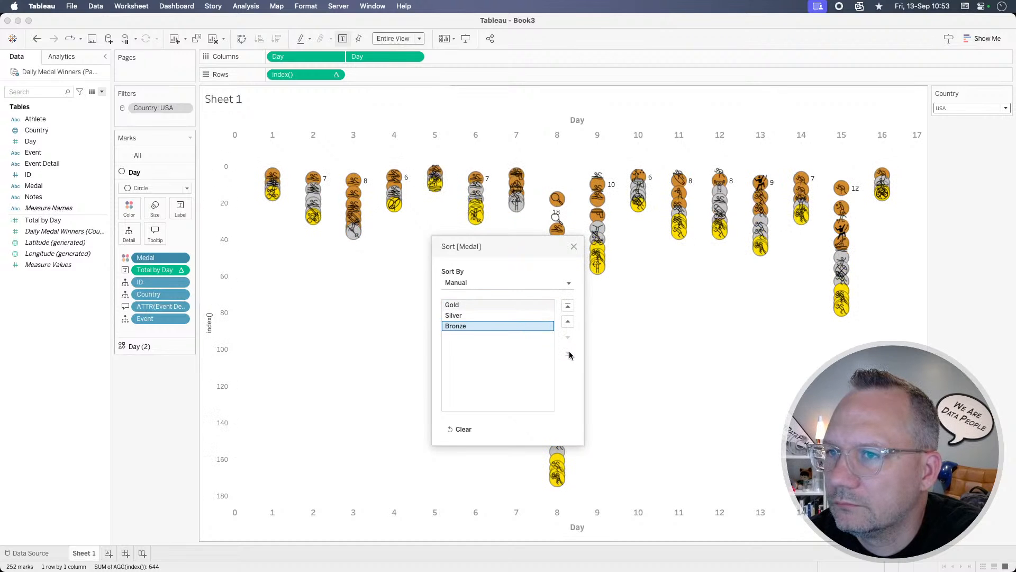
pyautogui.click(574, 248)
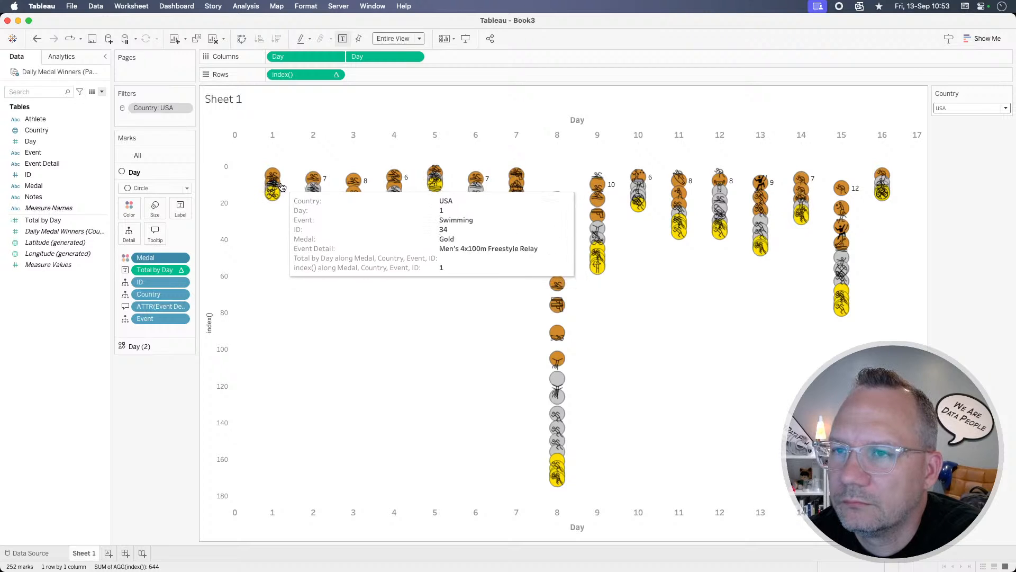
# Step: Try custom-sorting the index() table calculation by the minimum of Medal, descending and ascending, and restore the Specific Dimensions sort order
pyautogui.click(340, 74)
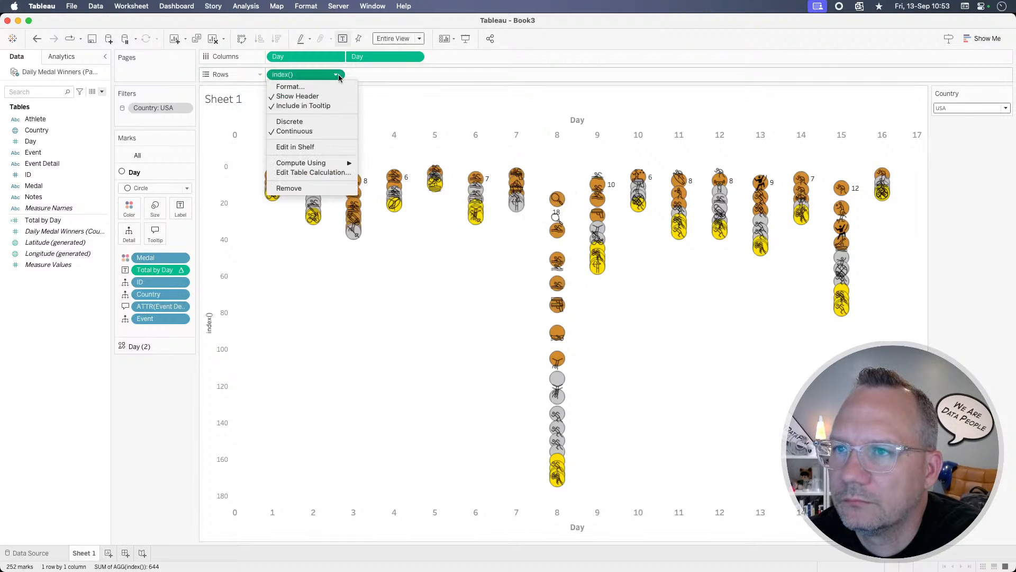
pyautogui.click(311, 171)
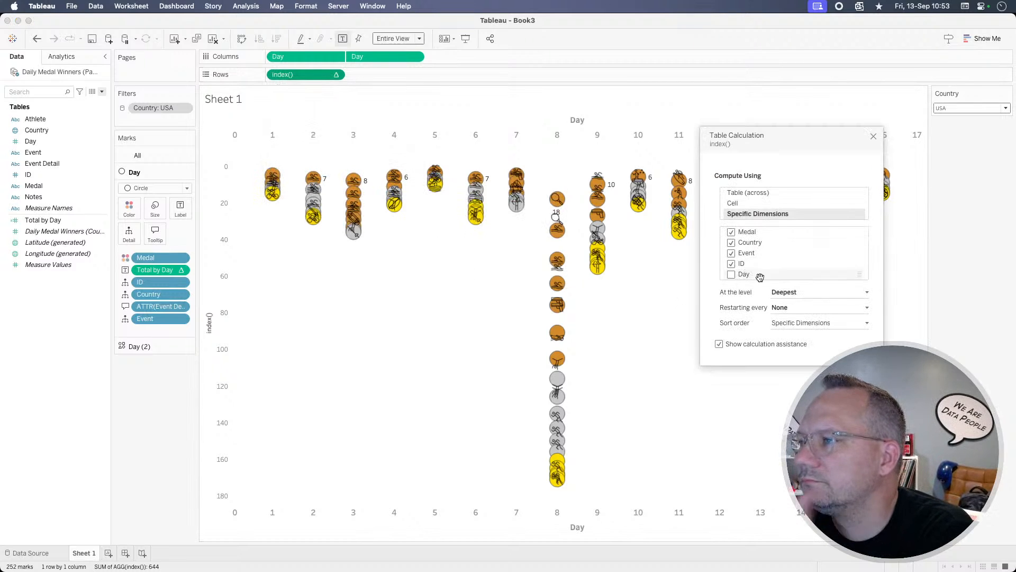
pyautogui.click(815, 324)
pyautogui.click(856, 340)
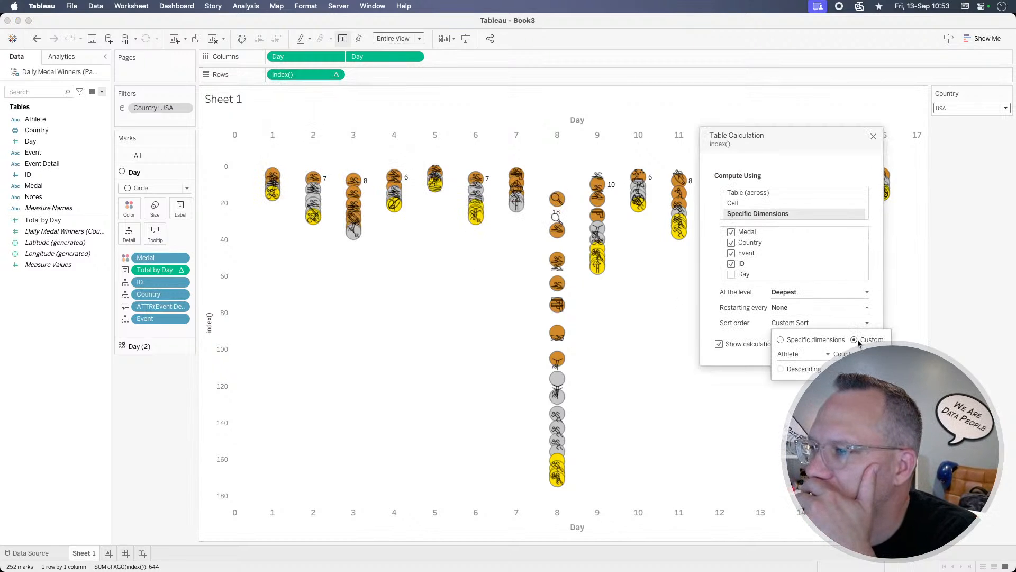
pyautogui.click(807, 355)
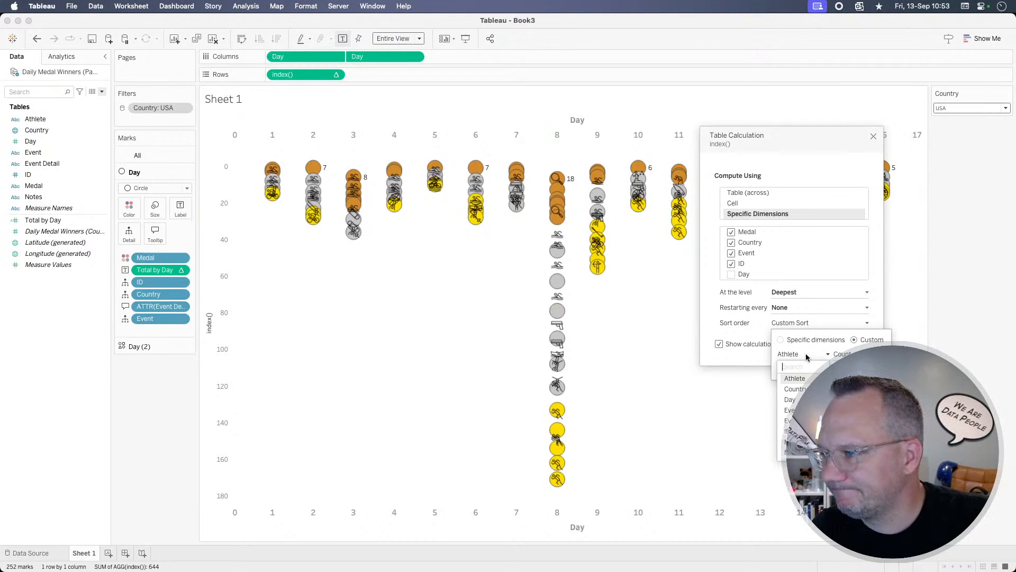
pyautogui.click(794, 441)
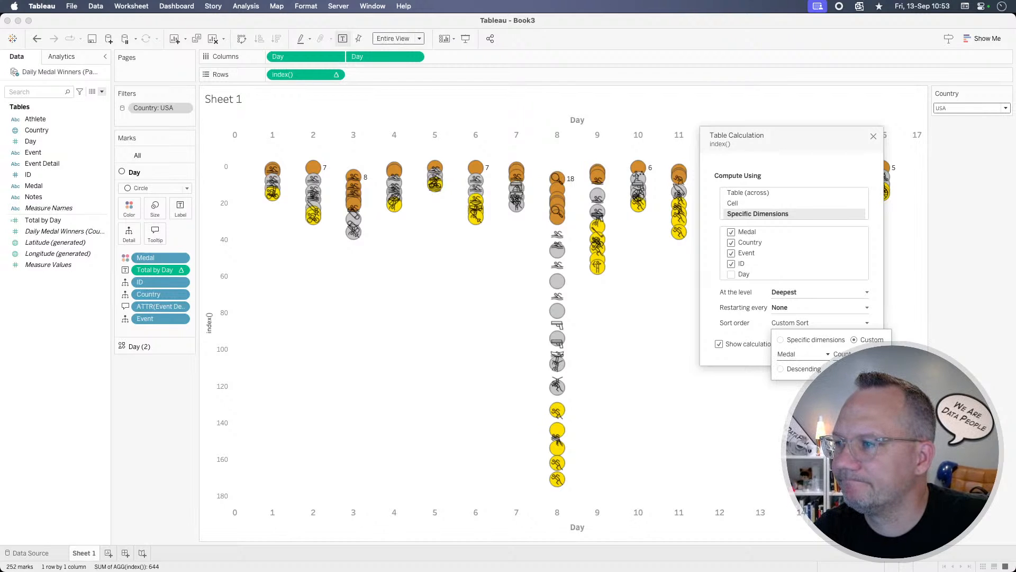
pyautogui.click(853, 383)
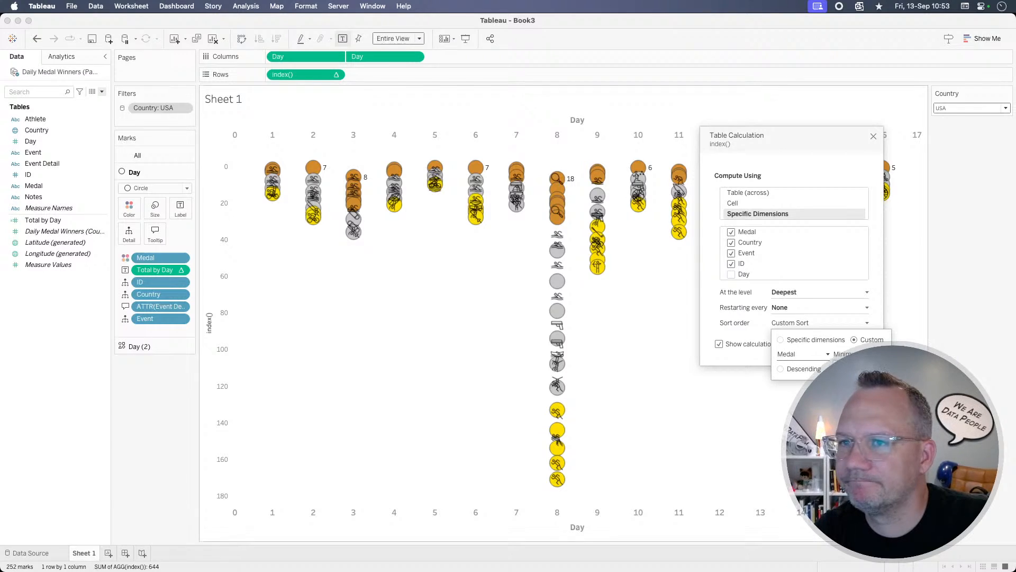
pyautogui.click(806, 369)
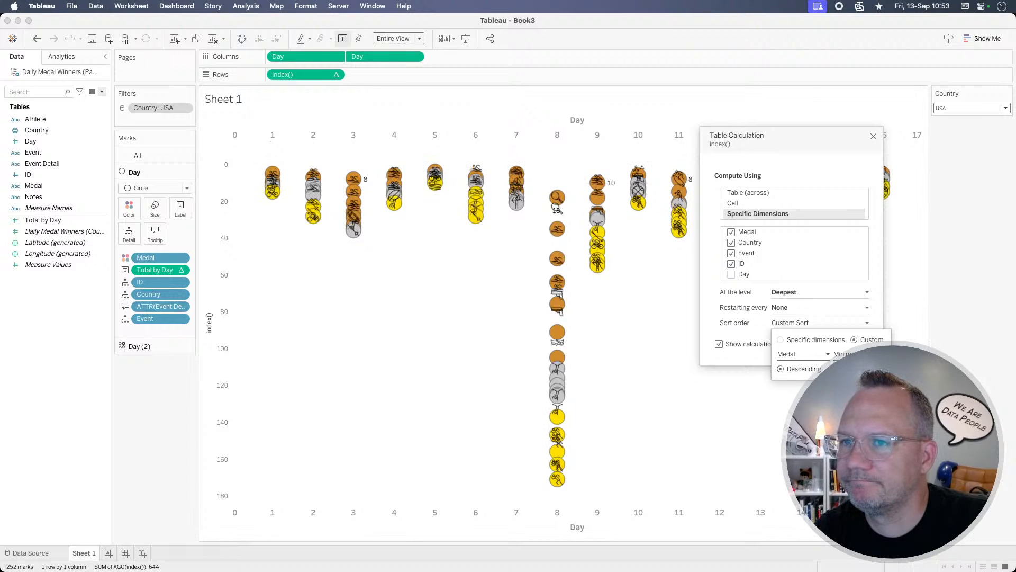
pyautogui.click(845, 369)
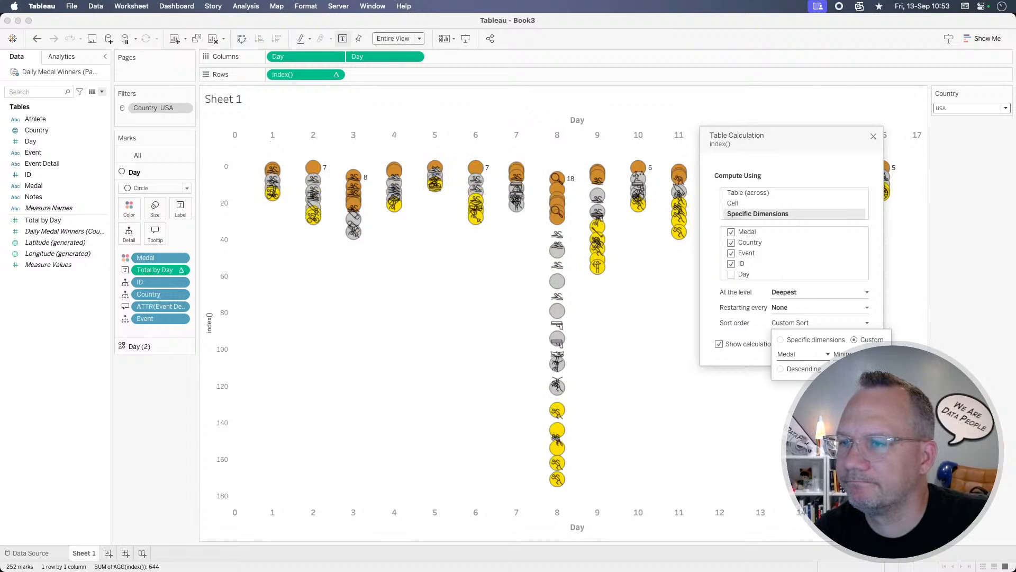
pyautogui.click(813, 339)
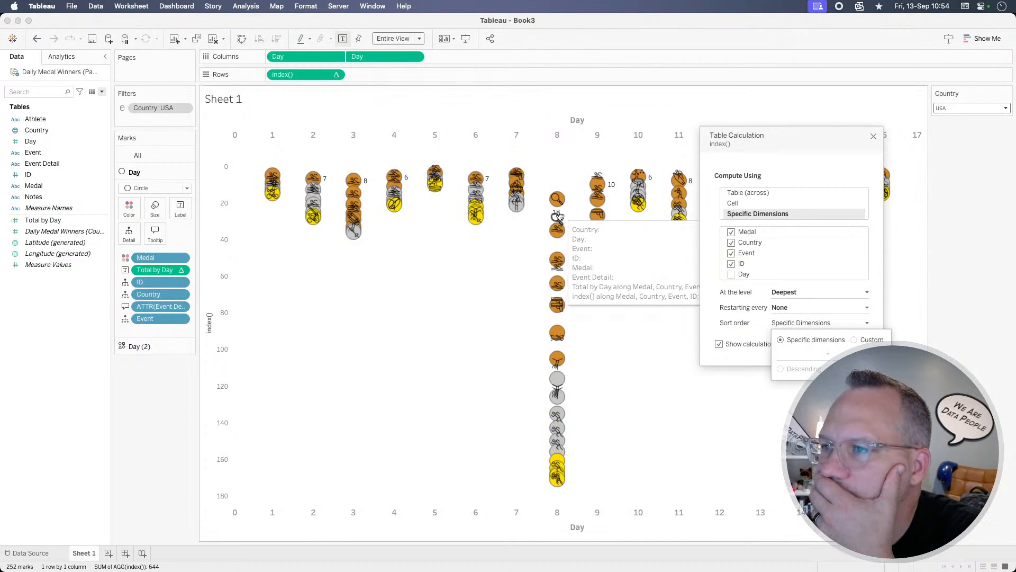
pyautogui.click(873, 137)
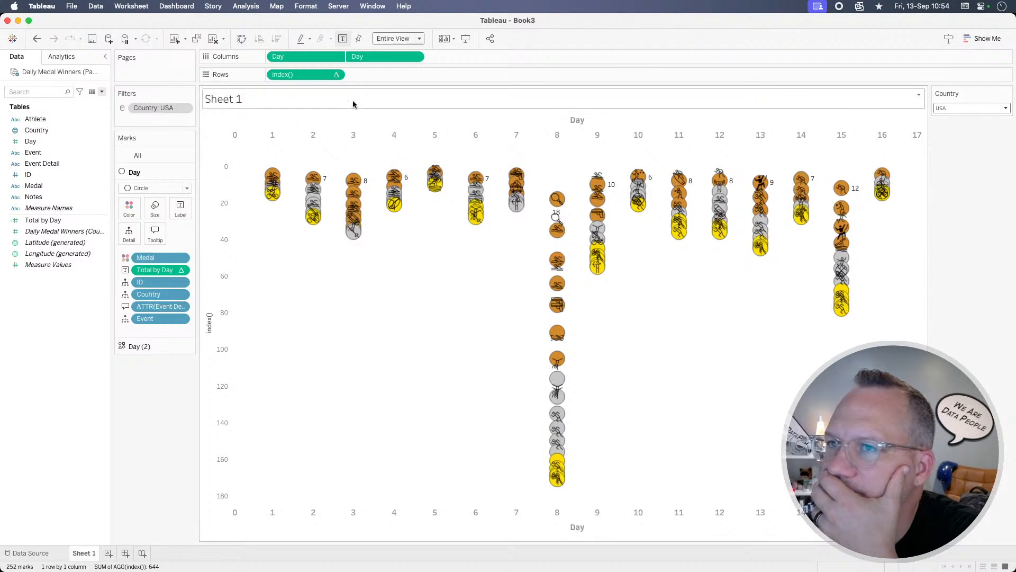
# Step: Remove the second Day field from Columns and inspect the index() values of the Day 1 marks
pyautogui.moveTo(379, 58); pyautogui.dragTo(147, 399)
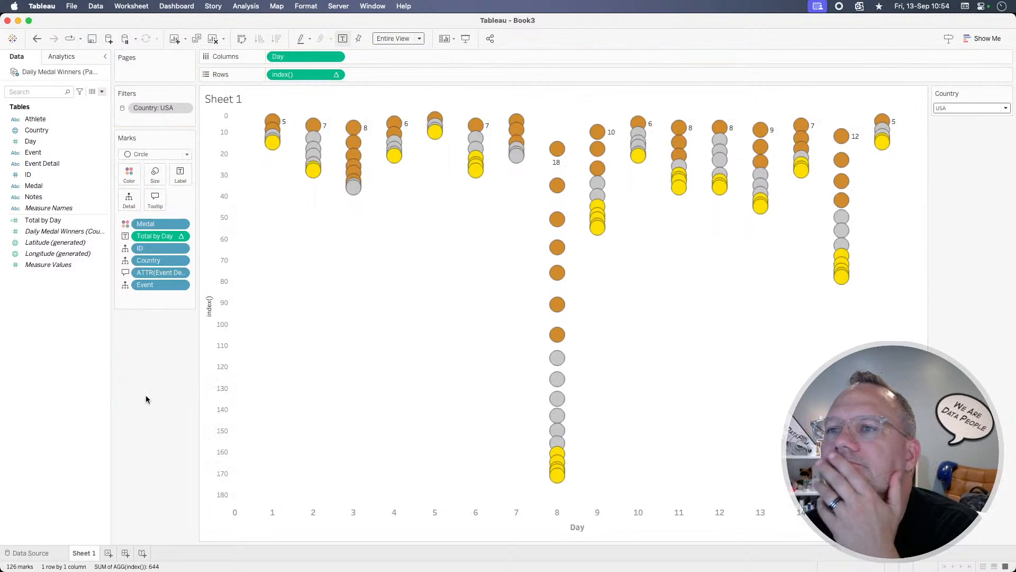
pyautogui.moveTo(281, 121)
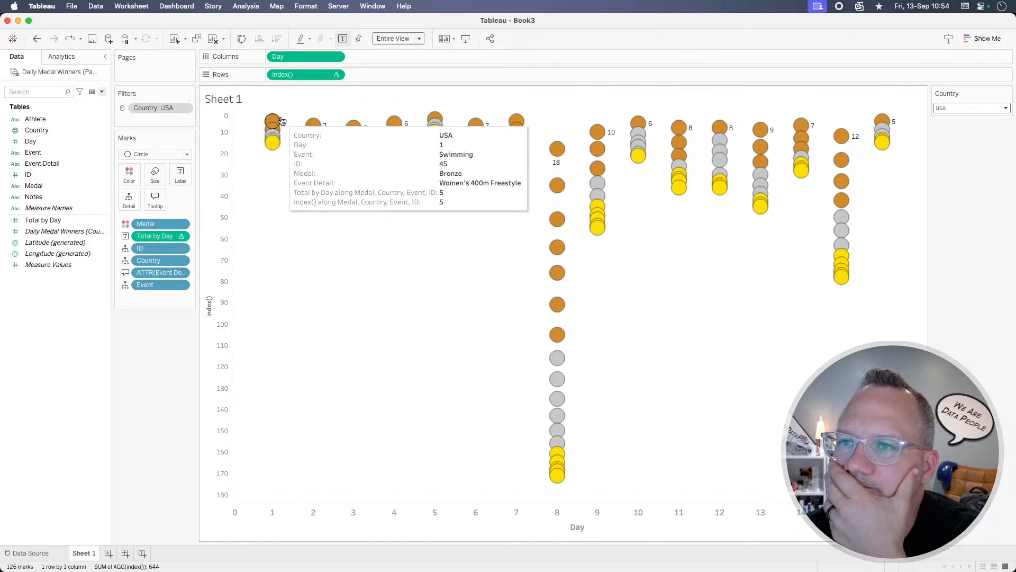
pyautogui.moveTo(282, 148)
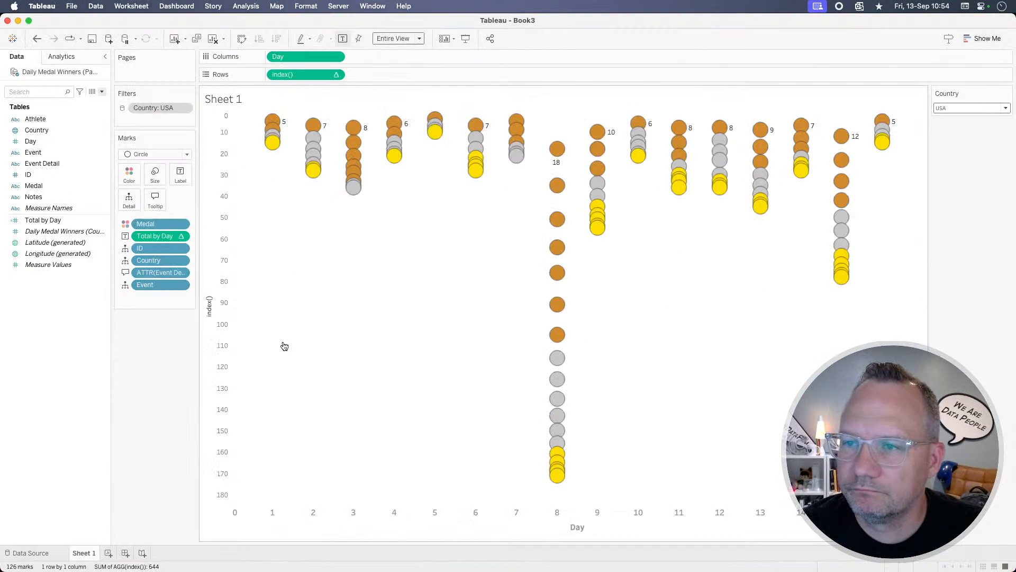
# Step: Switch to the reference workbook in Arc and show its Day marks to examine which fields are used and their order
pyautogui.press('super+Tab')
pyautogui.press('super+Tab')
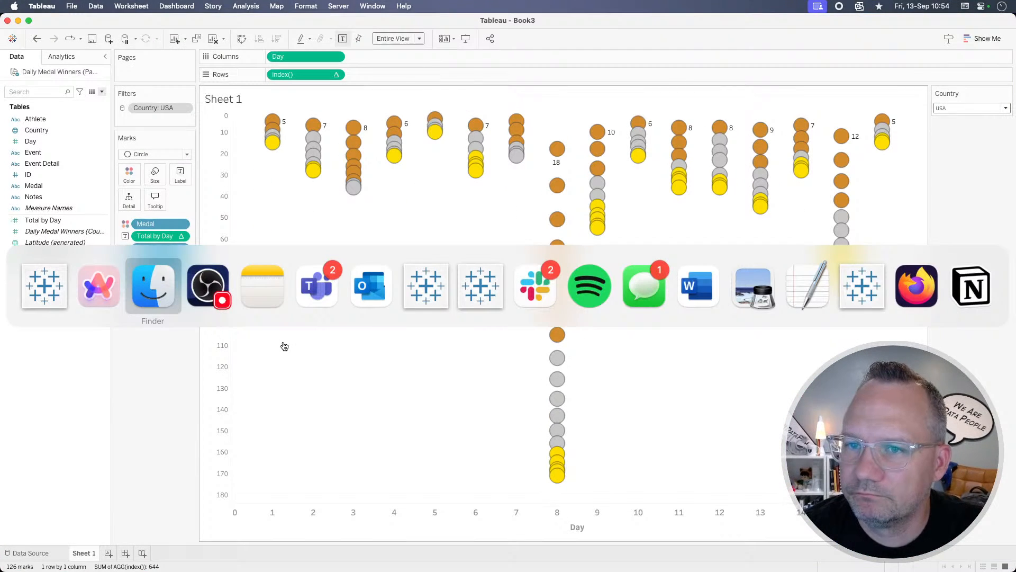
pyautogui.press('super+shift+Tab')
pyautogui.press('super+shift+Tab')
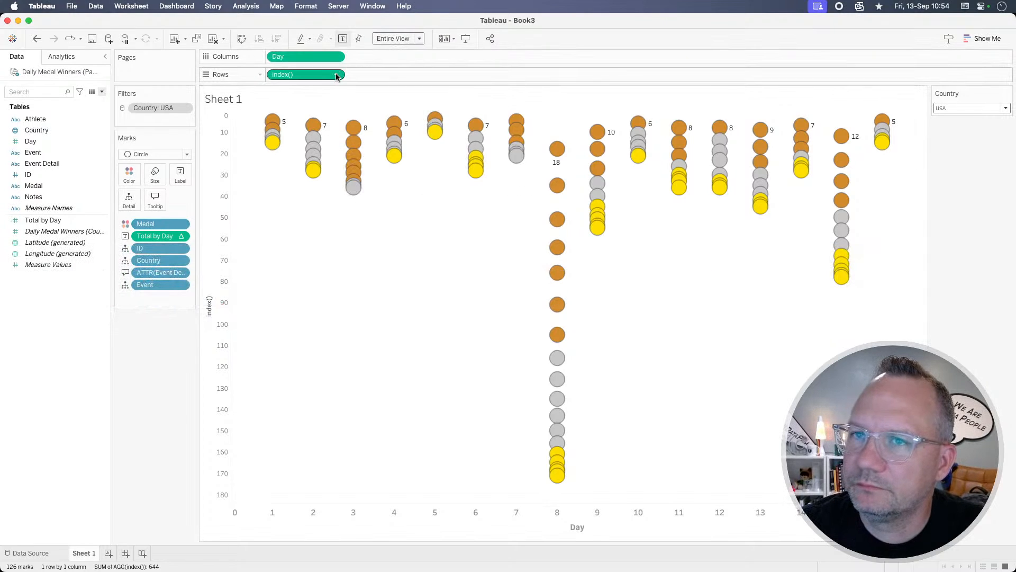
pyautogui.press('super+Tab')
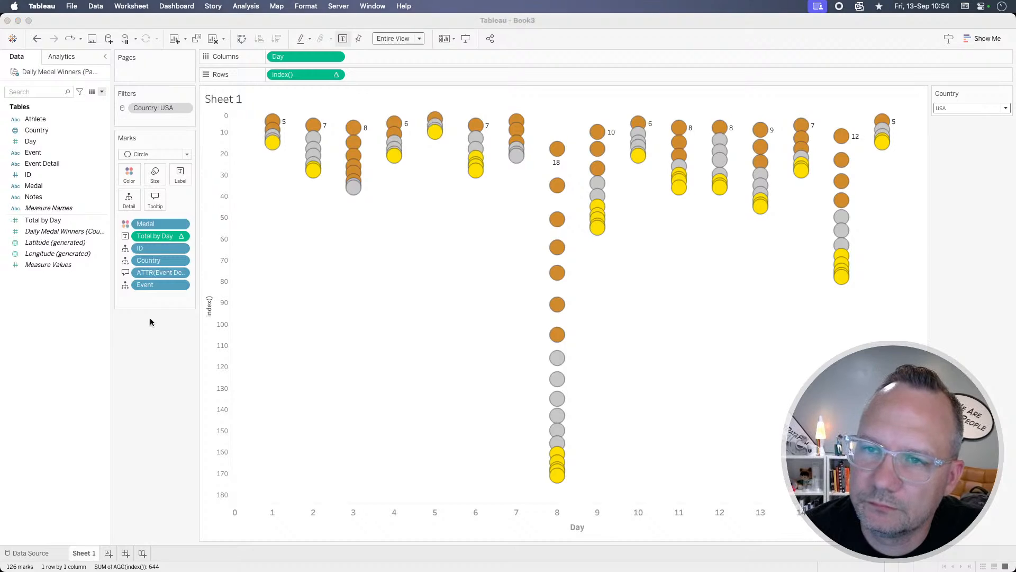
pyautogui.click(164, 176)
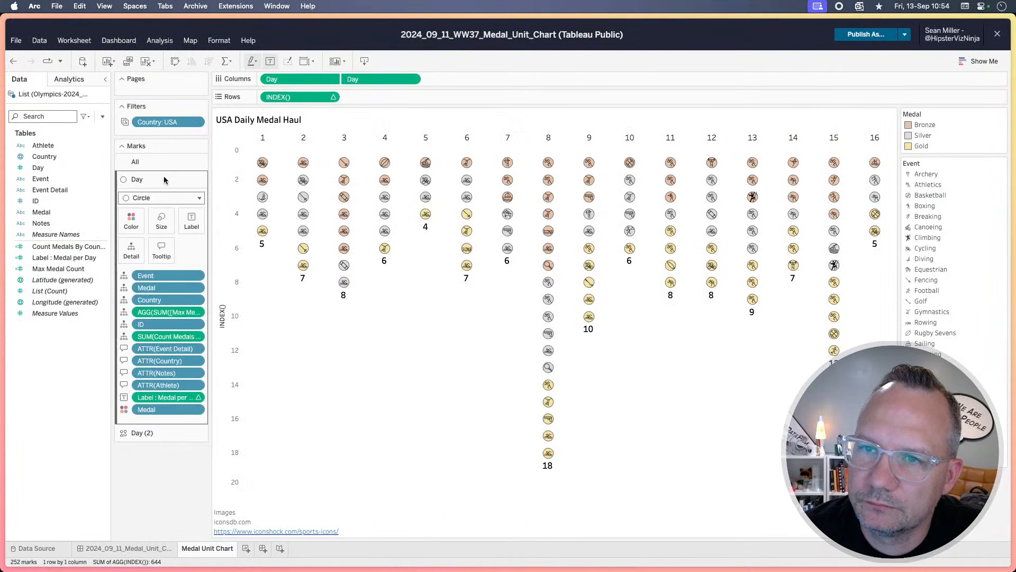
# Step: Back in Tableau Book3, remove ATTR(Event Detail) from the marks and recheck the mark field order in the Arc reference workbook
pyautogui.press('super+Tab')
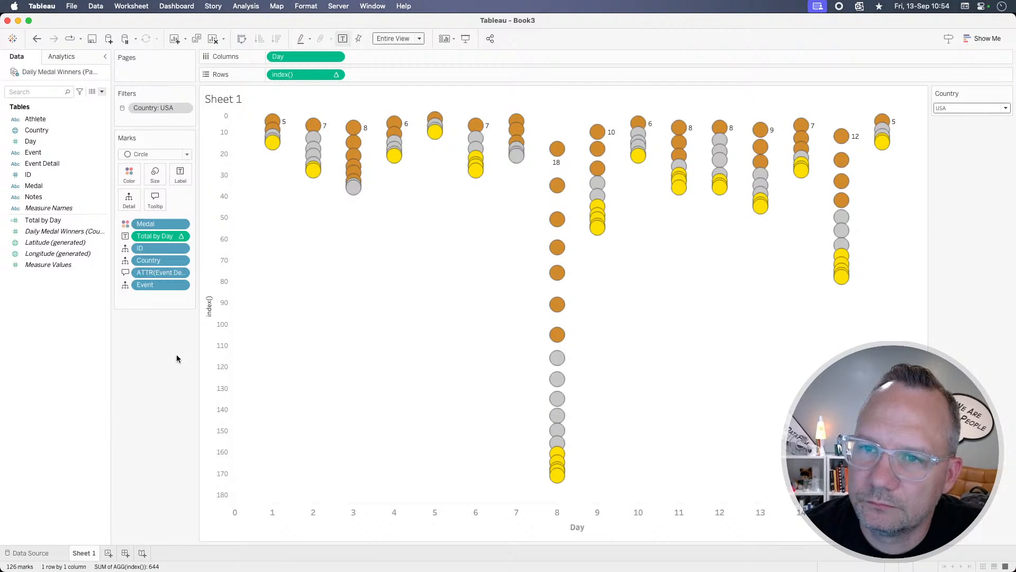
pyautogui.moveTo(160, 273); pyautogui.dragTo(157, 369)
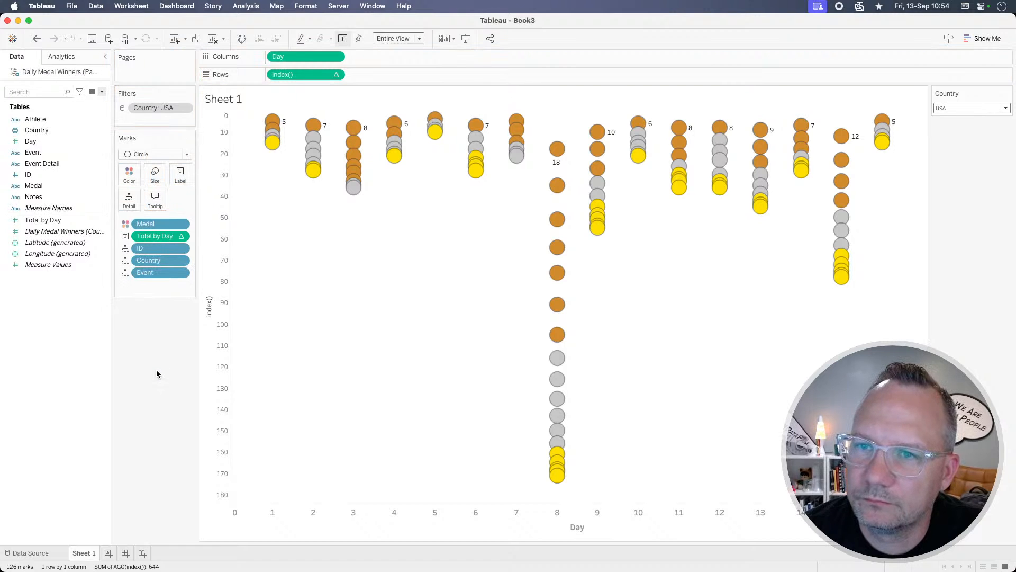
pyautogui.press('super+Tab')
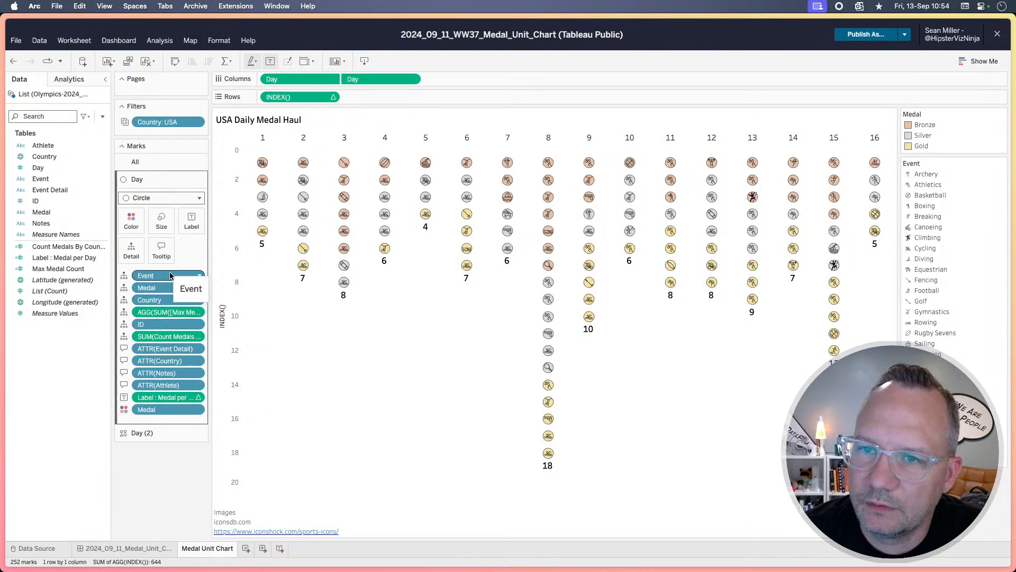
# Step: Back in Tableau Book3, add Medal to Detail and order the mark fields as Event, Medal detail, Country, Total by Day, ID, Medal color
pyautogui.press('super+Tab')
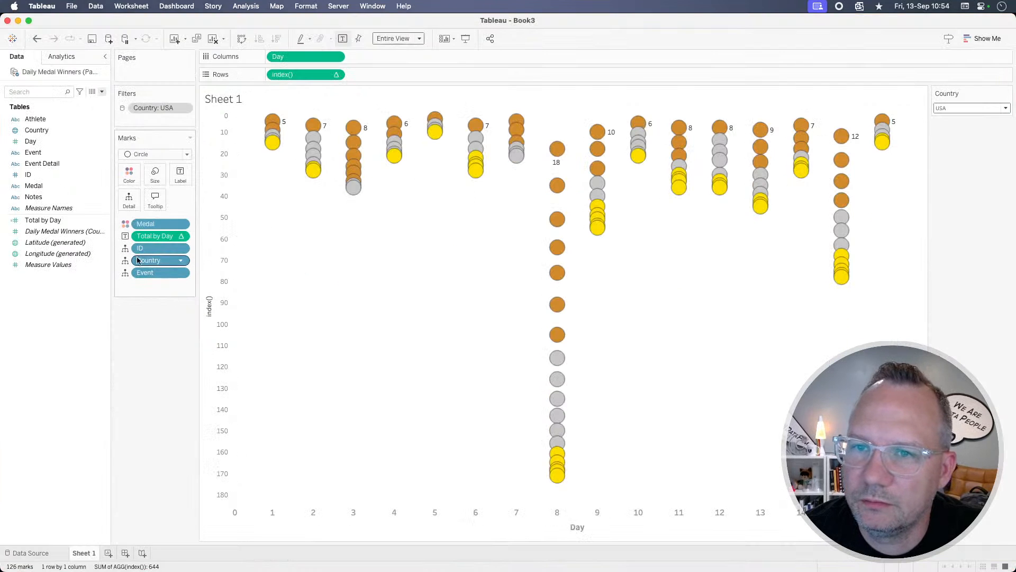
pyautogui.moveTo(153, 272); pyautogui.dragTo(157, 224)
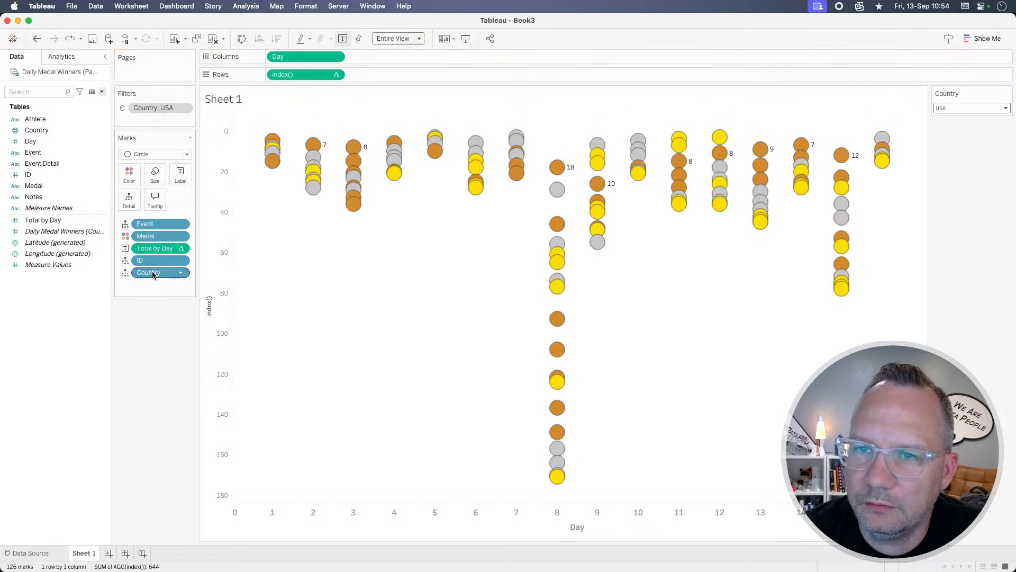
pyautogui.moveTo(152, 275); pyautogui.dragTo(156, 246)
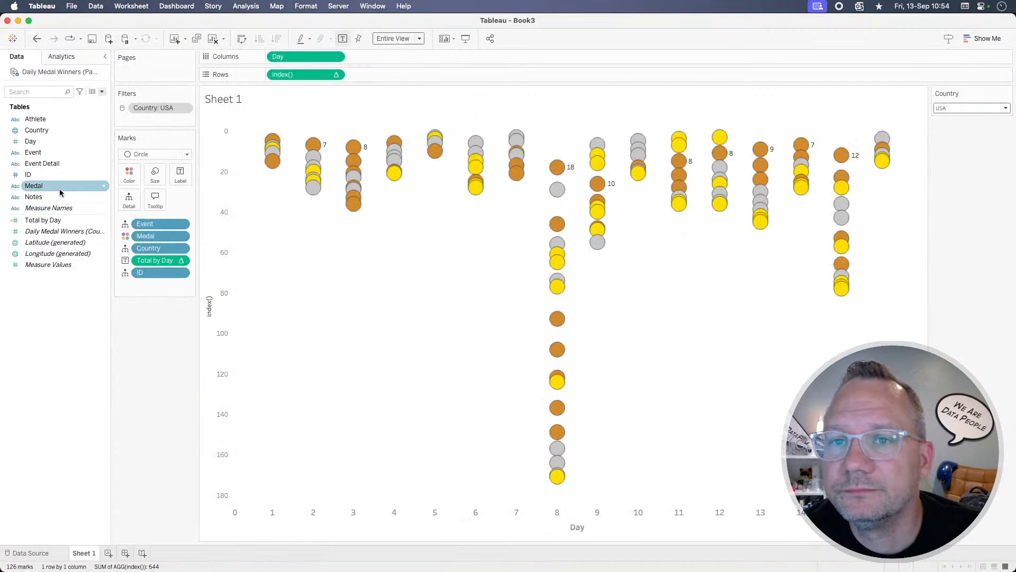
pyautogui.moveTo(60, 192); pyautogui.dragTo(131, 211)
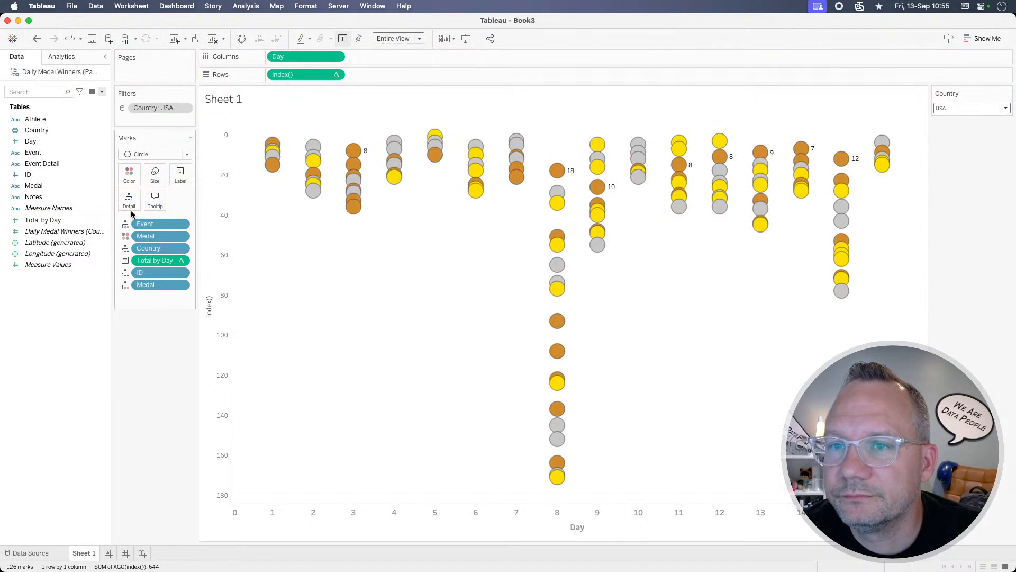
pyautogui.moveTo(159, 285); pyautogui.dragTo(153, 305)
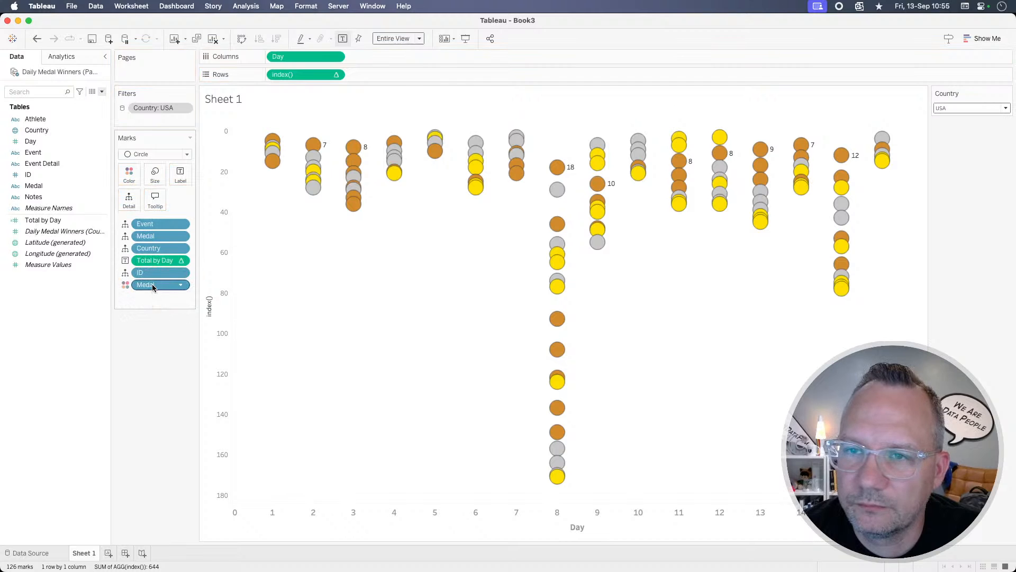
# Step: Recheck the mark field order in the Arc reference workbook, and move ID above Total by Day in Tableau Book3
pyautogui.press('super+Tab')
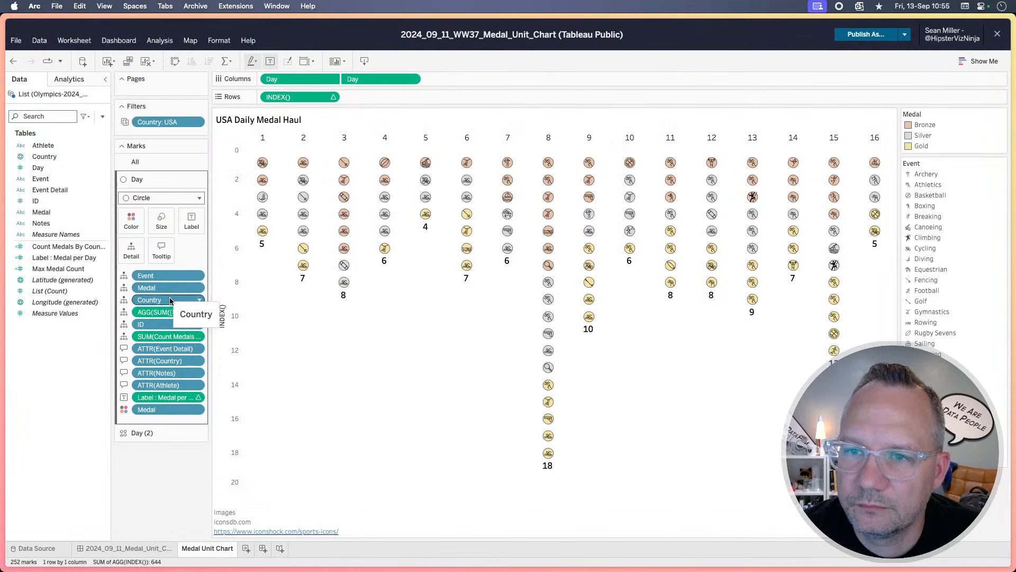
pyautogui.press('super+Tab')
pyautogui.moveTo(157, 272); pyautogui.dragTo(158, 253)
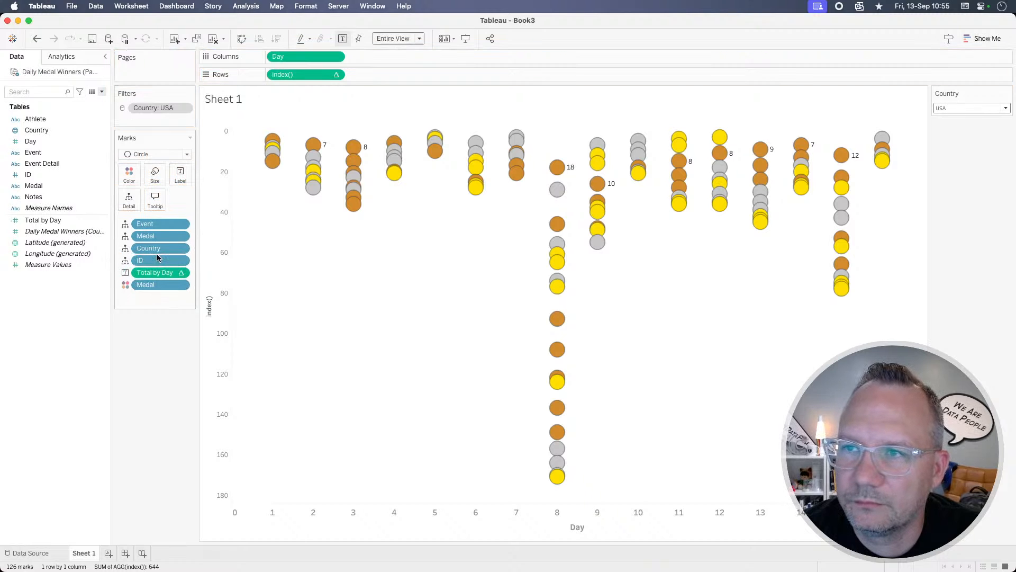
# Step: Check the Stack Marks setting in the Arc reference workbook, and set Stack Marks to Off in Tableau Book3
pyautogui.press('super+Tab')
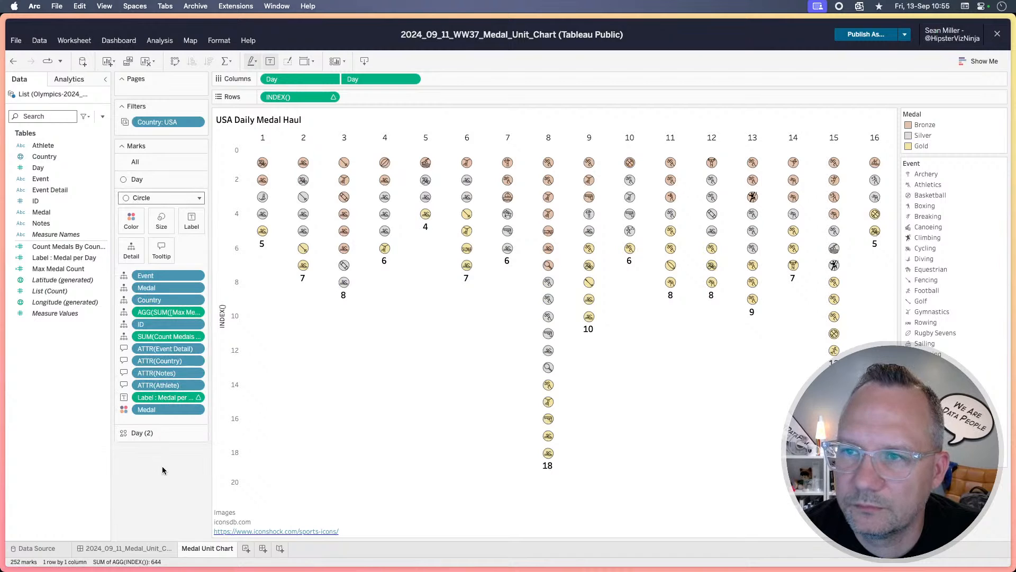
pyautogui.click(164, 40)
pyautogui.moveTo(188, 82)
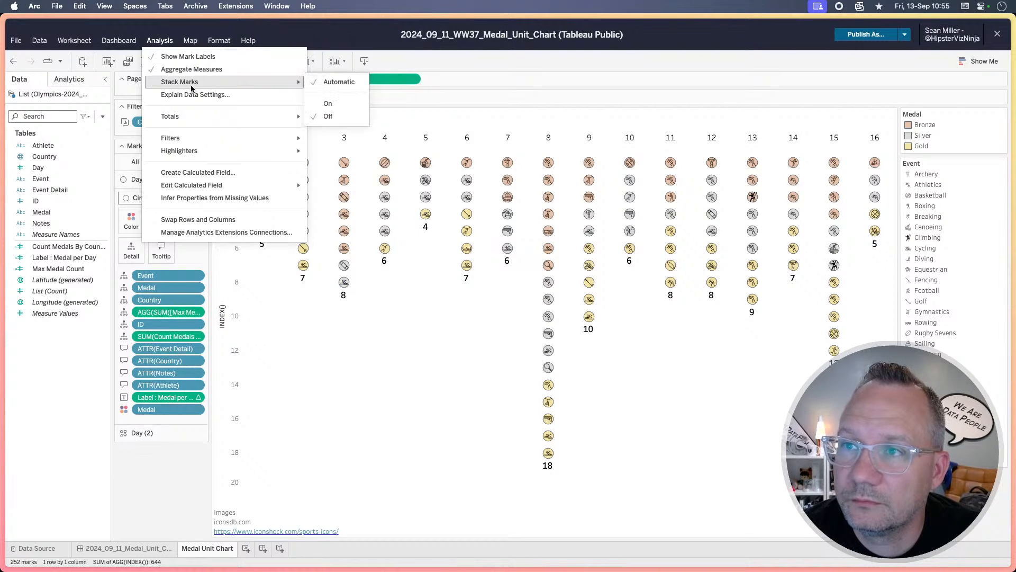
pyautogui.press('super+Tab')
pyautogui.click(244, 7)
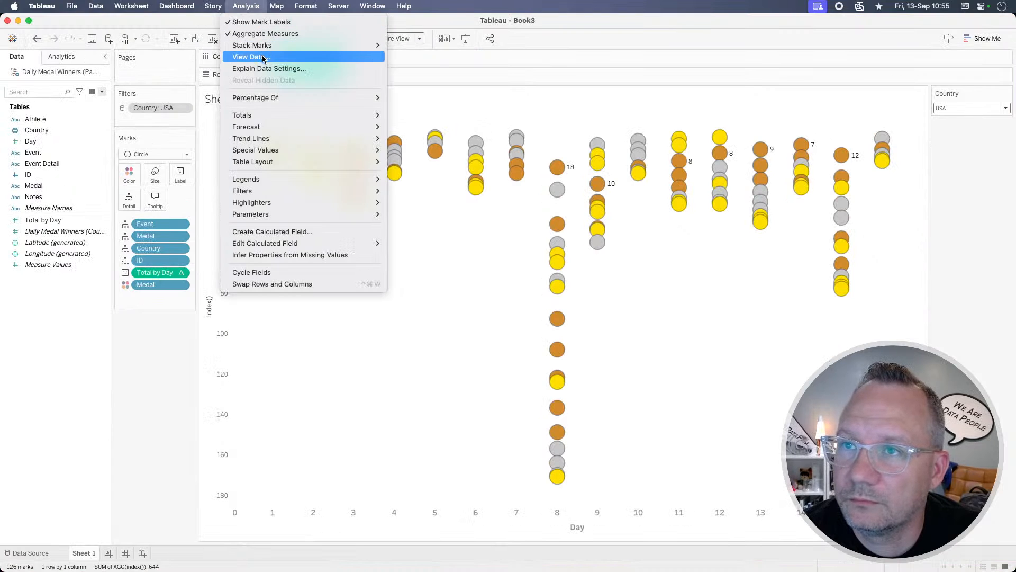
pyautogui.moveTo(345, 46)
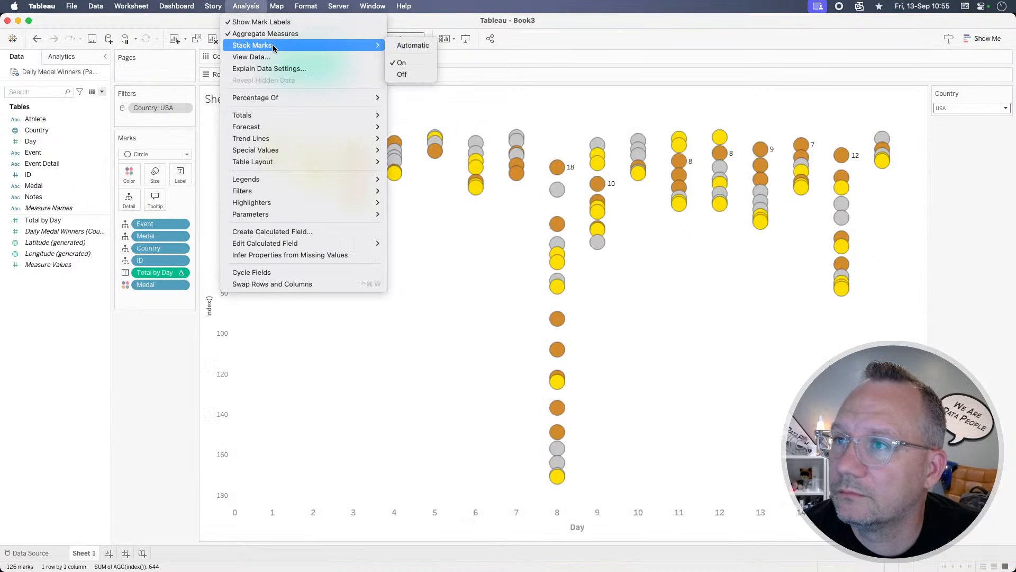
pyautogui.click(402, 74)
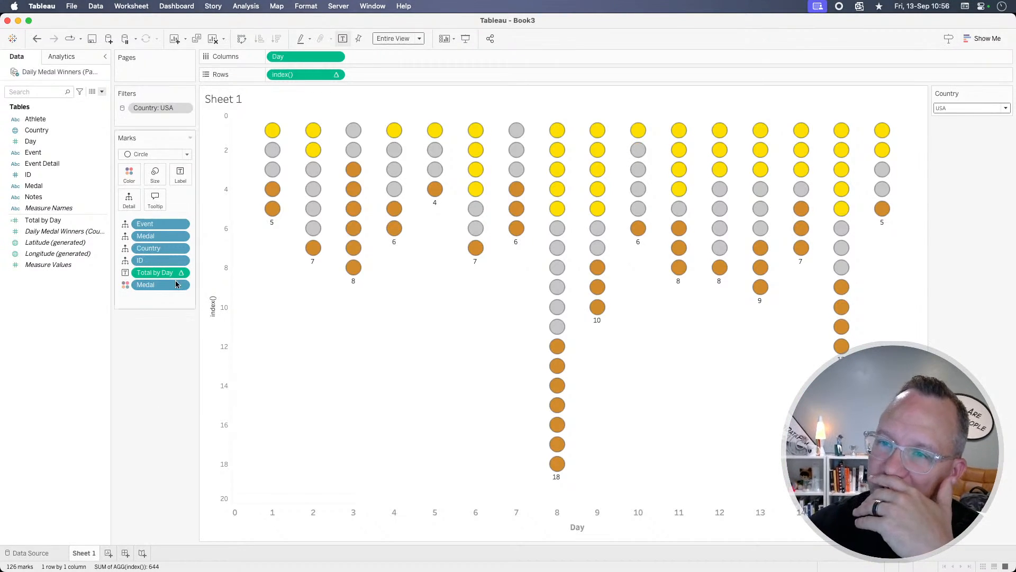
# Step: Add a copy of Day to Columns and change the Day (2) mark type to Shape
pyautogui.moveTo(360, 122)
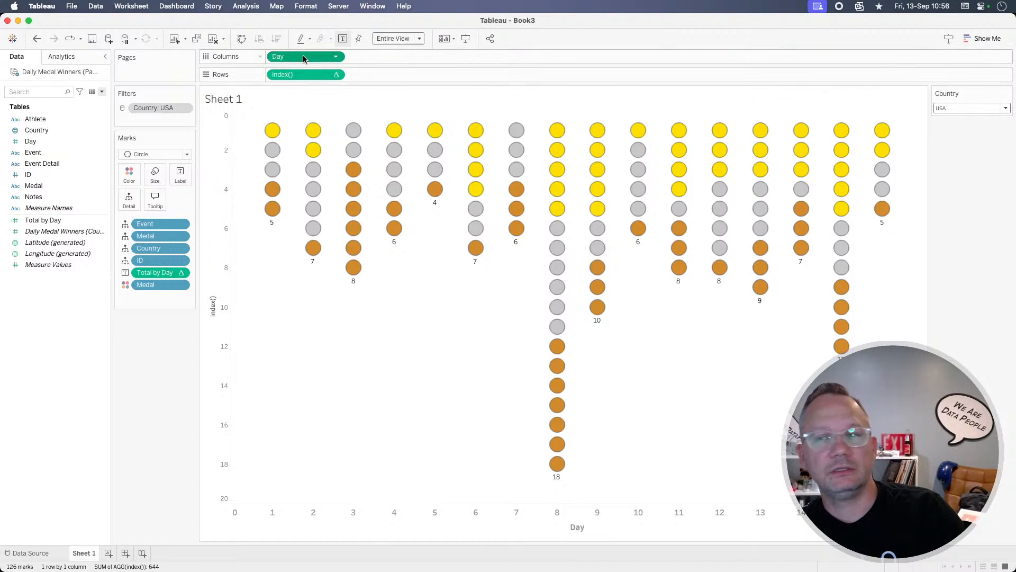
pyautogui.moveTo(303, 57); pyautogui.dragTo(366, 58)
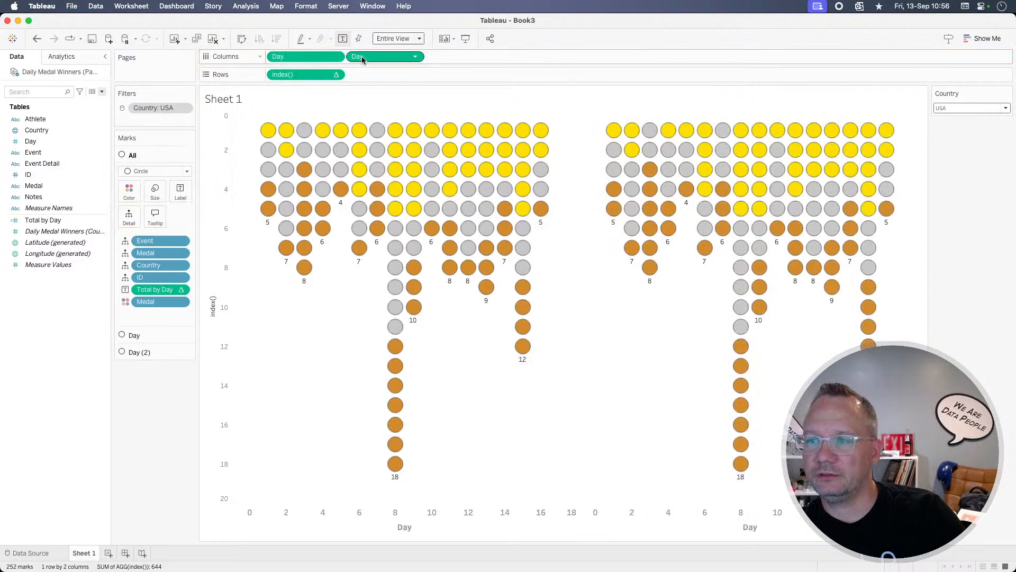
pyautogui.click(148, 351)
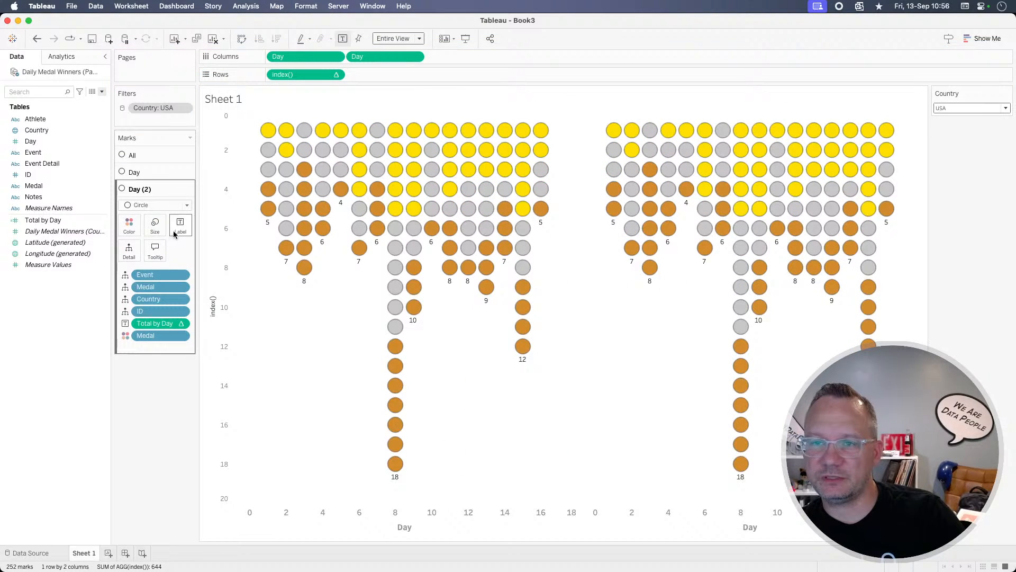
pyautogui.click(159, 205)
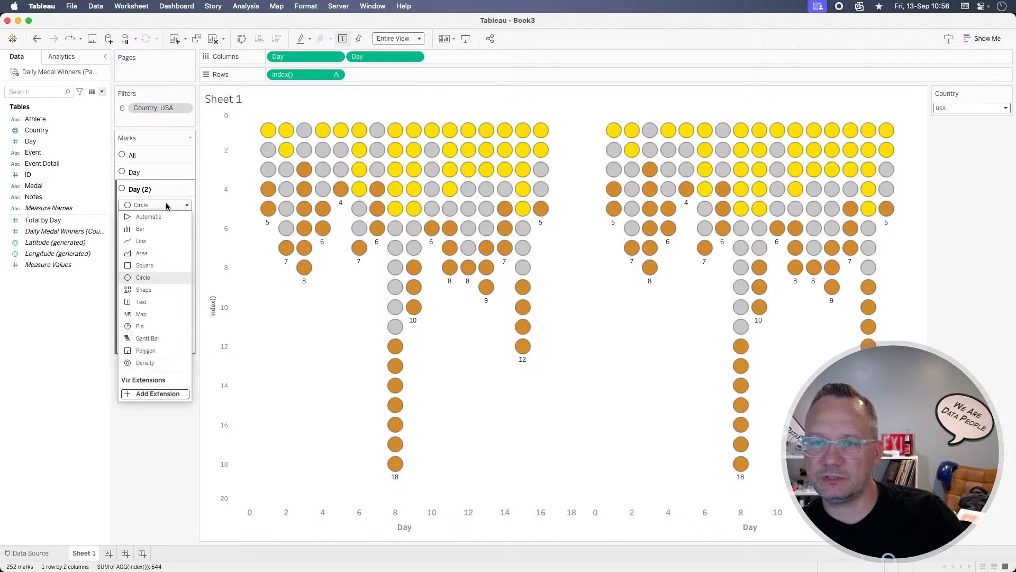
pyautogui.click(151, 290)
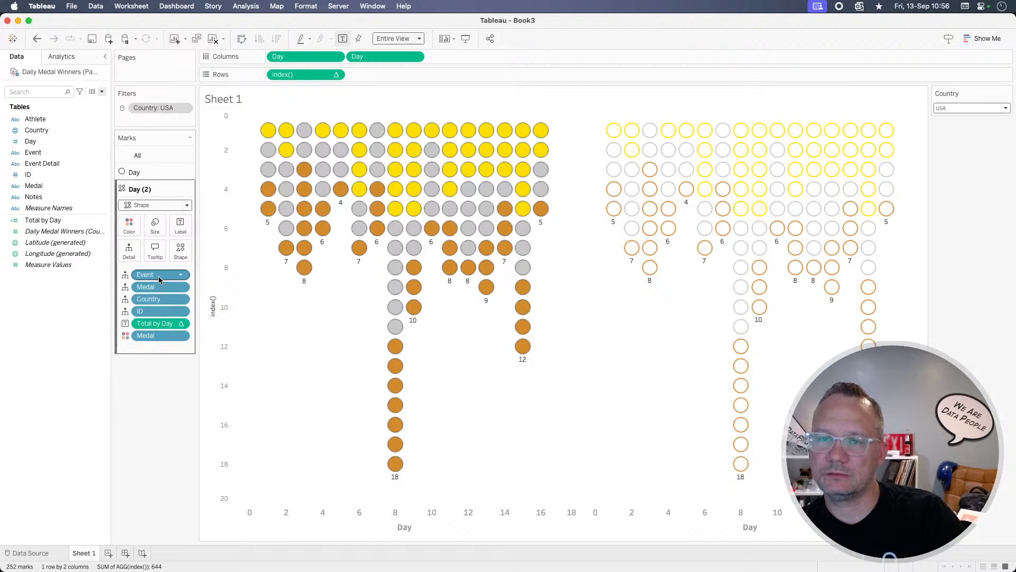
# Step: Assign a copy of Event to Shape on the Day (2) marks, and remove their Medal color and Total by Day label
pyautogui.moveTo(159, 279); pyautogui.dragTo(179, 254)
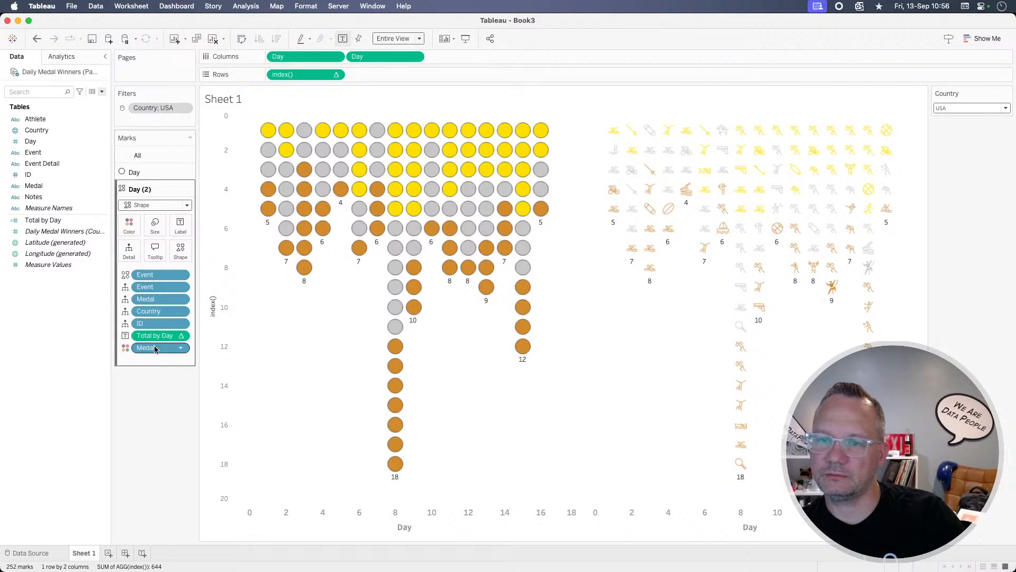
pyautogui.moveTo(156, 348); pyautogui.dragTo(154, 397)
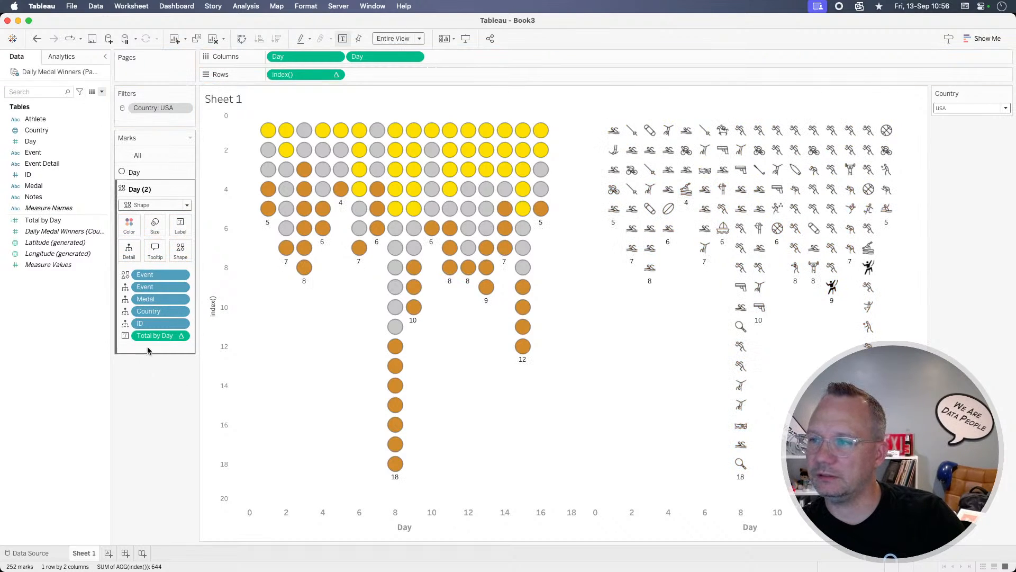
pyautogui.moveTo(154, 337); pyautogui.dragTo(154, 390)
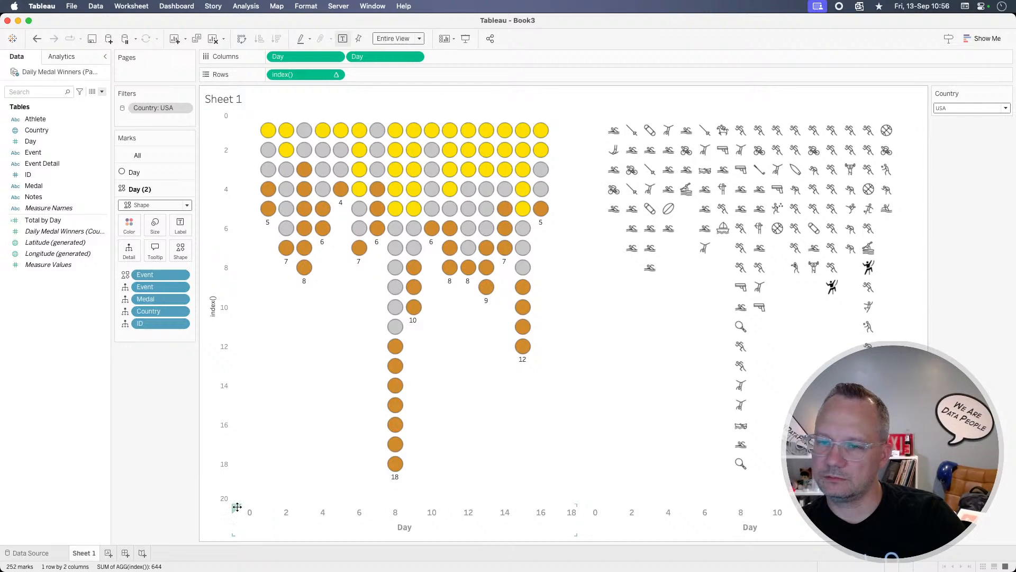
# Step: Combine the two Day axes into a synchronized dual axis with the event icons in front, and hide the index() axis header
pyautogui.moveTo(231, 503); pyautogui.dragTo(760, 113)
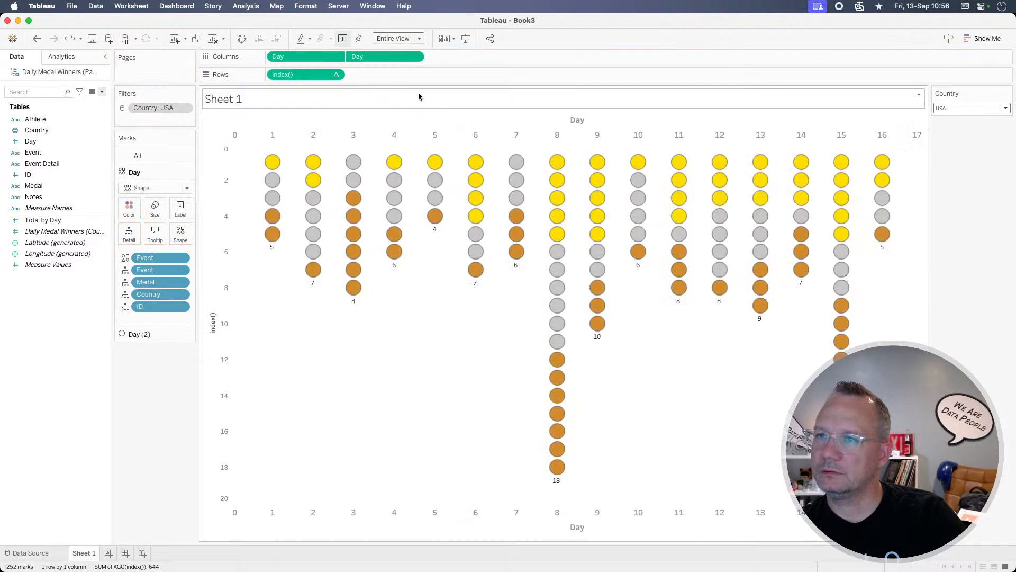
pyautogui.moveTo(379, 55); pyautogui.dragTo(270, 58)
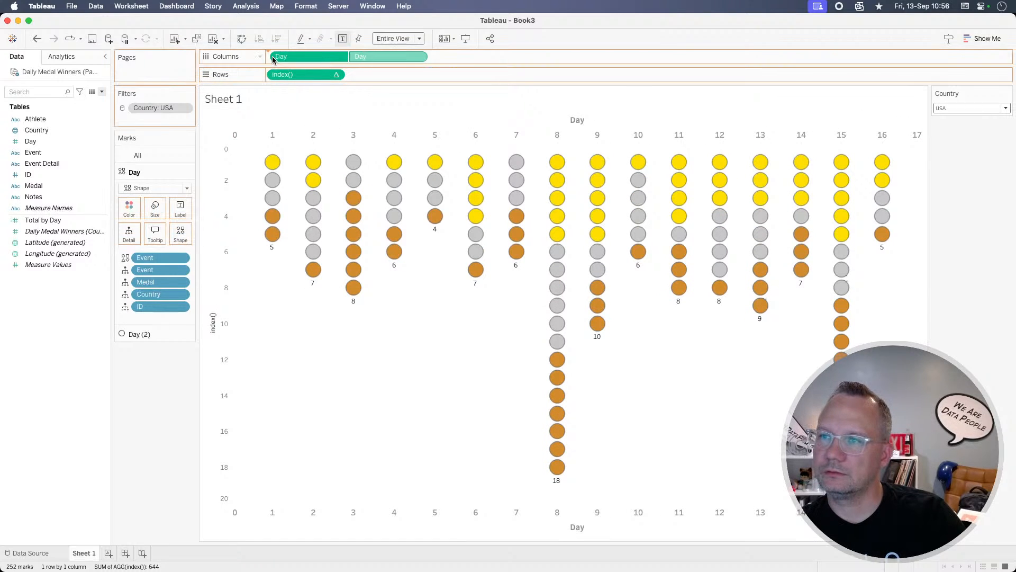
pyautogui.rightClick(369, 125)
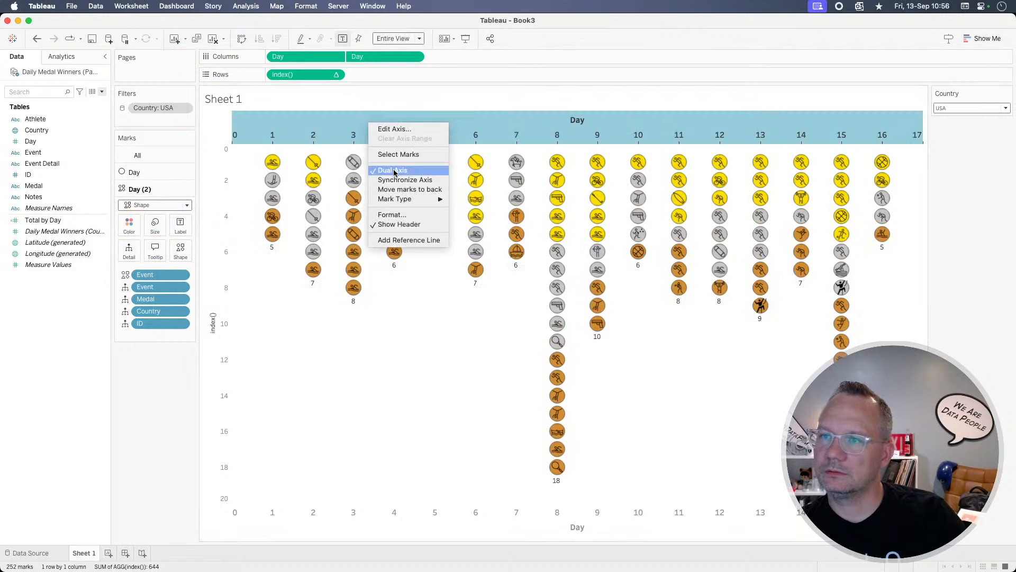
pyautogui.click(409, 189)
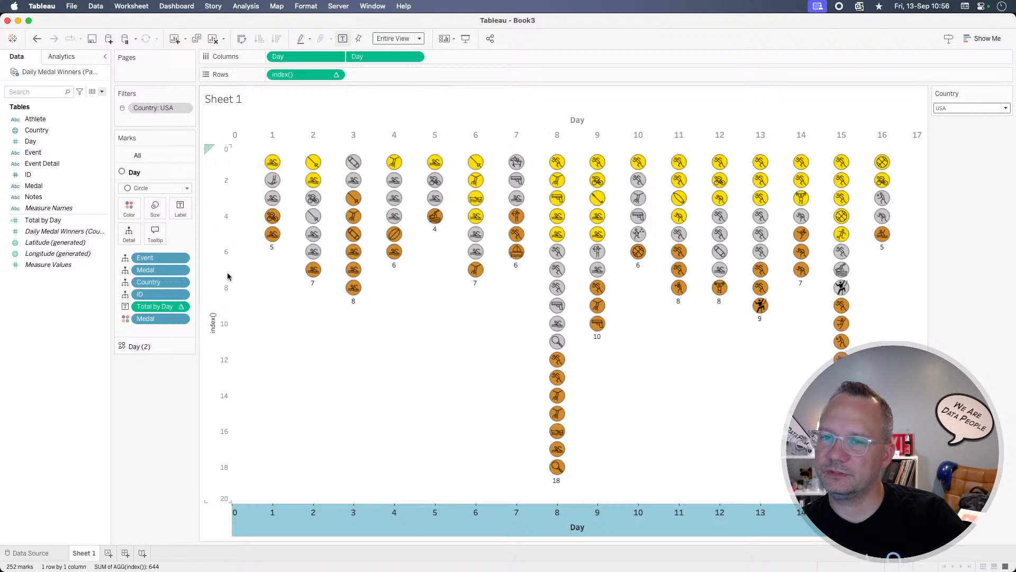
pyautogui.rightClick(222, 243)
pyautogui.click(248, 299)
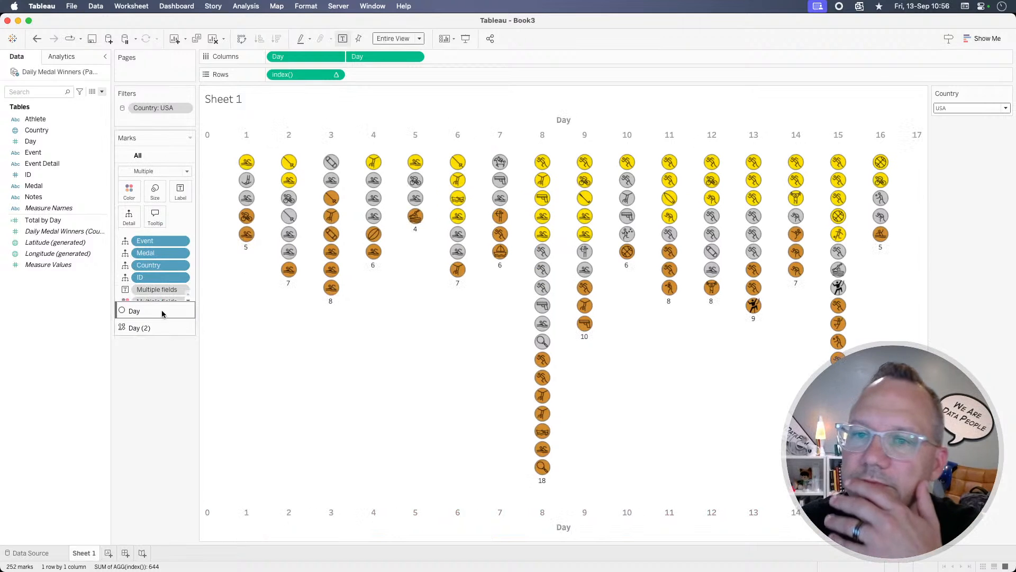
# Step: Adjust the size of the Day (2) event shapes to fit inside the medal circles
pyautogui.click(158, 328)
pyautogui.click(161, 234)
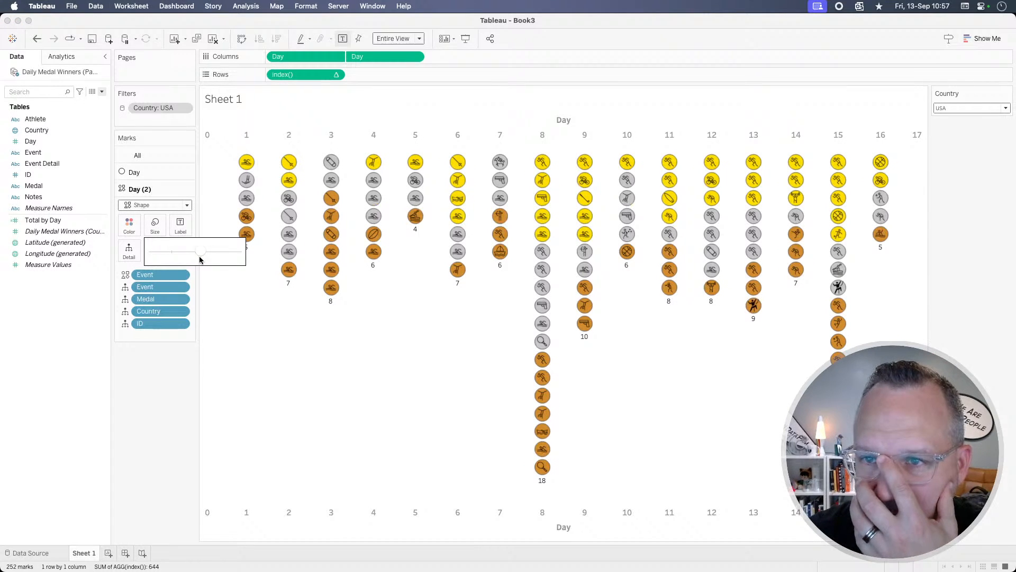
pyautogui.moveTo(200, 259); pyautogui.dragTo(194, 266)
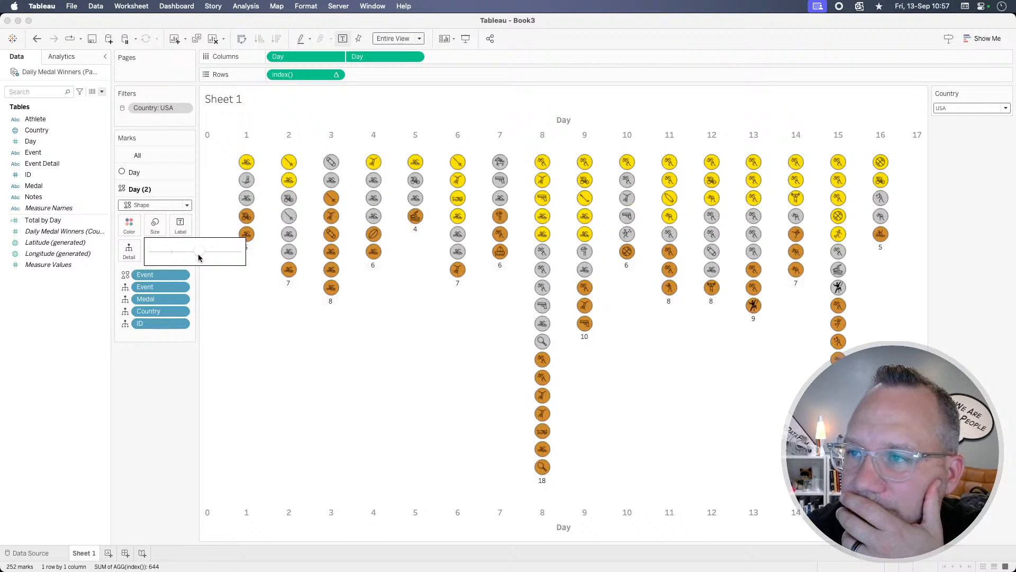
pyautogui.click(163, 387)
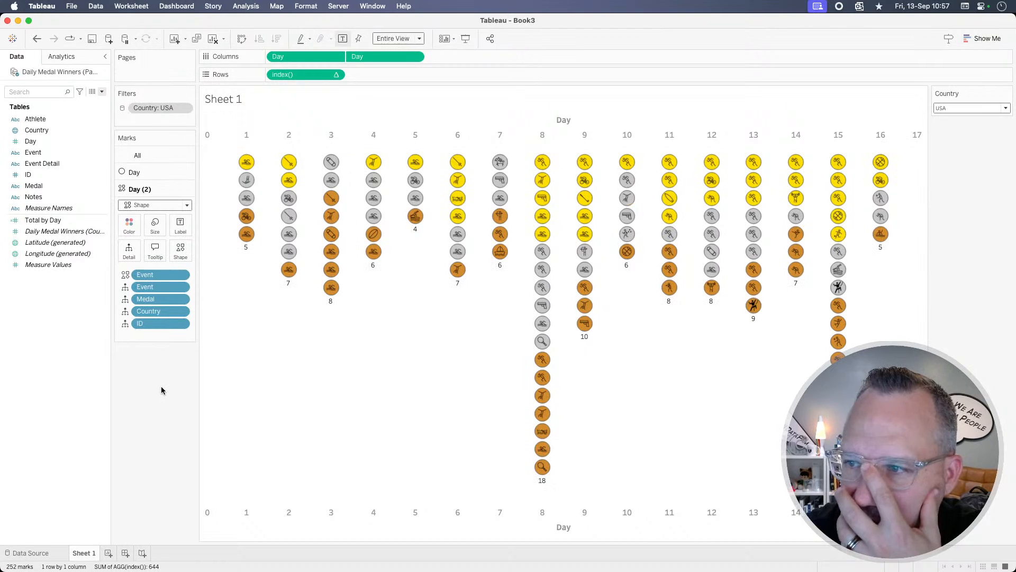
# Step: Compare the lower Day axis options in Book3 with those of the reference workbook in Arc
pyautogui.rightClick(325, 530)
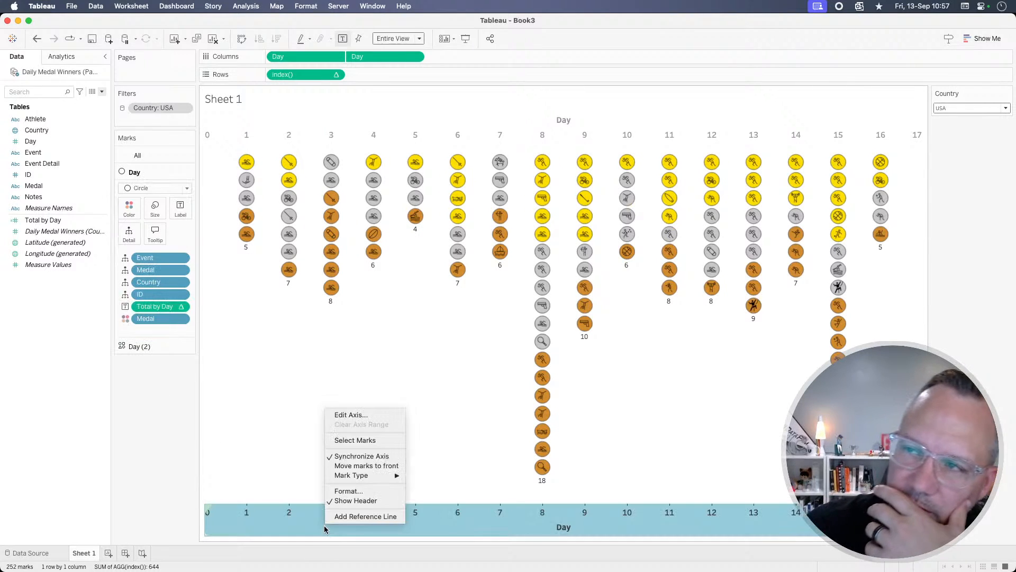
pyautogui.click(175, 494)
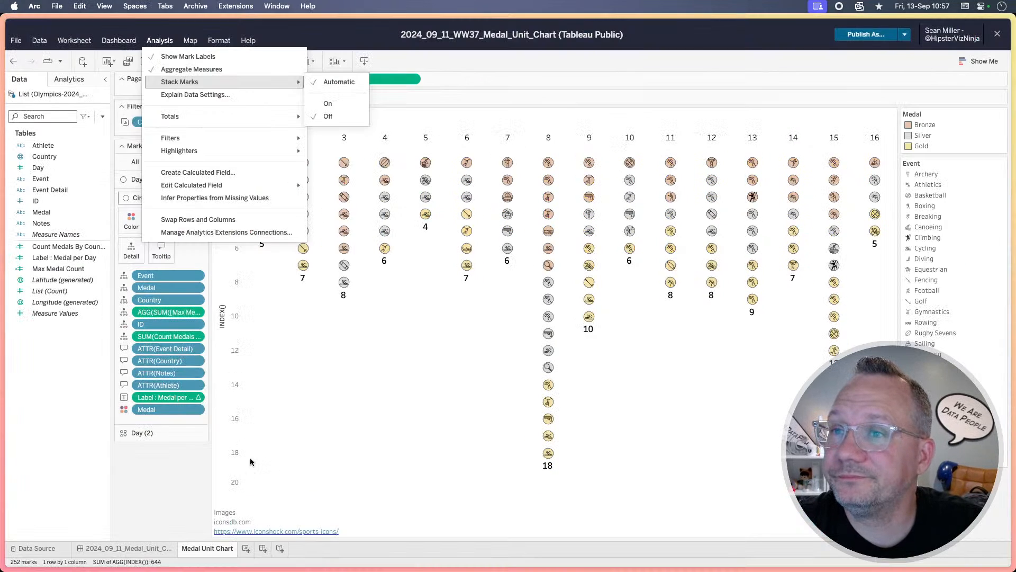
pyautogui.click(302, 456)
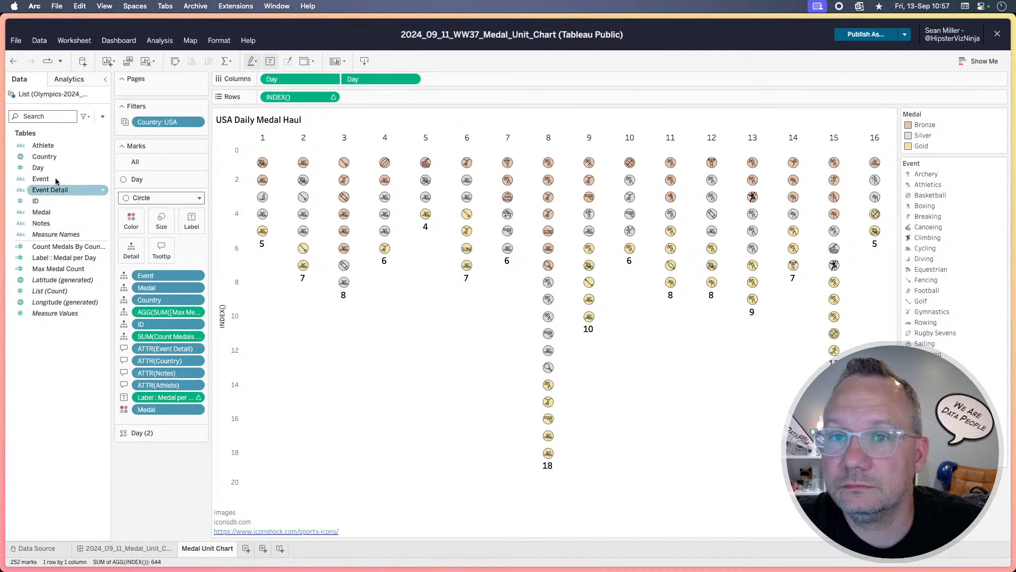
pyautogui.click(59, 268)
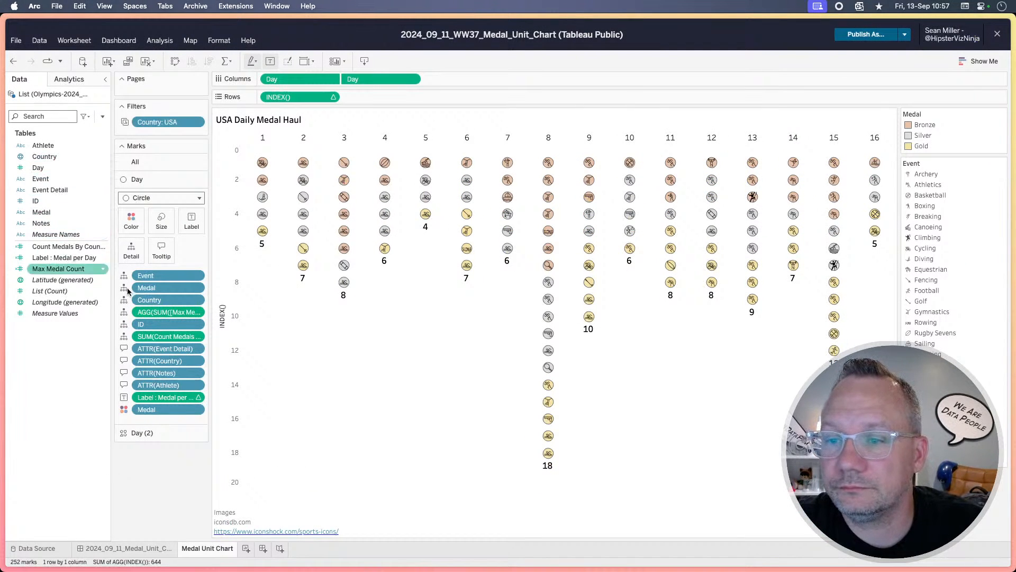
pyautogui.click(333, 499)
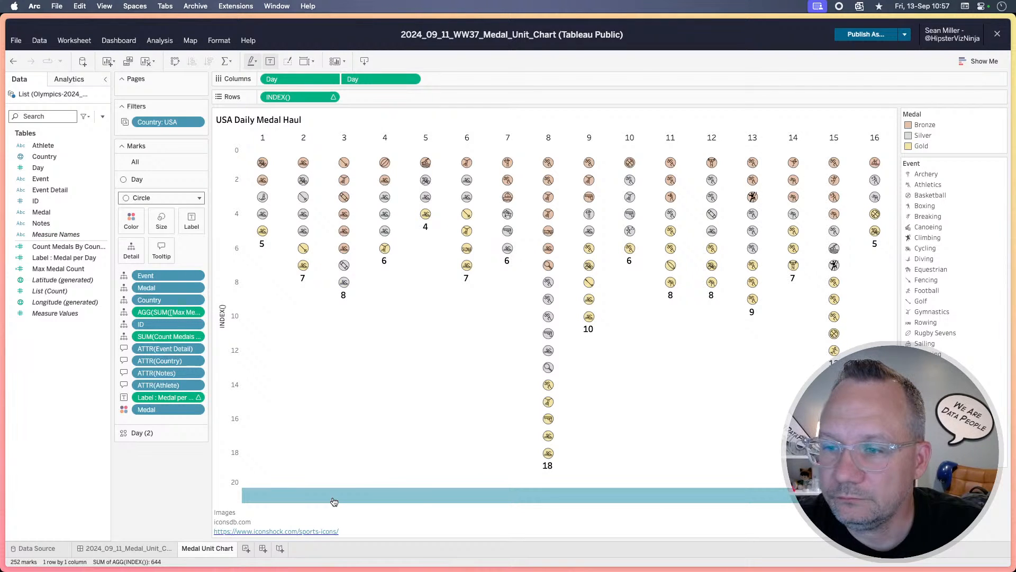
pyautogui.rightClick(334, 500)
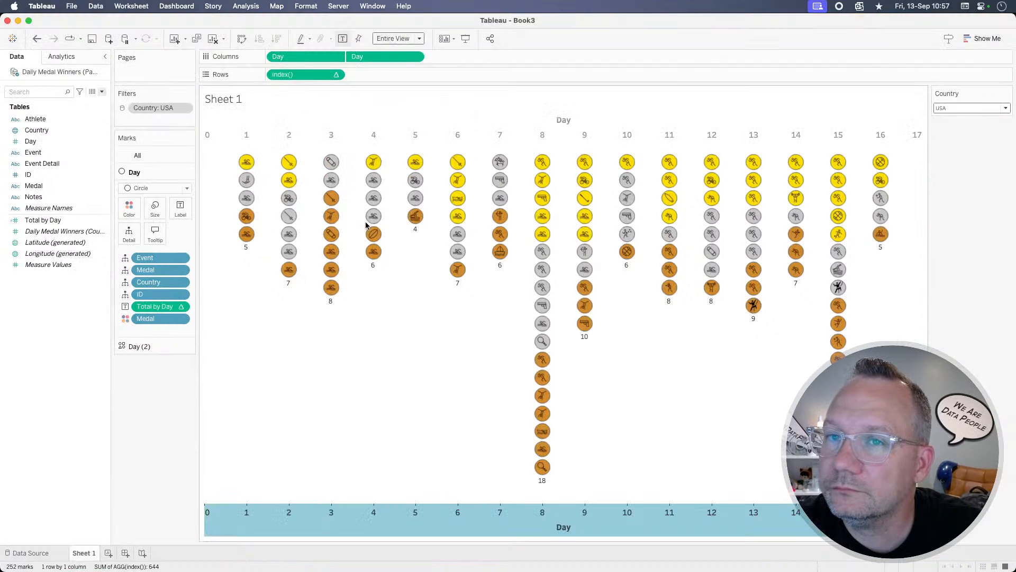
# Step: Back in Tableau Book3, examine the Day field's data type options and its range-of-values filter settings
pyautogui.click(15, 142)
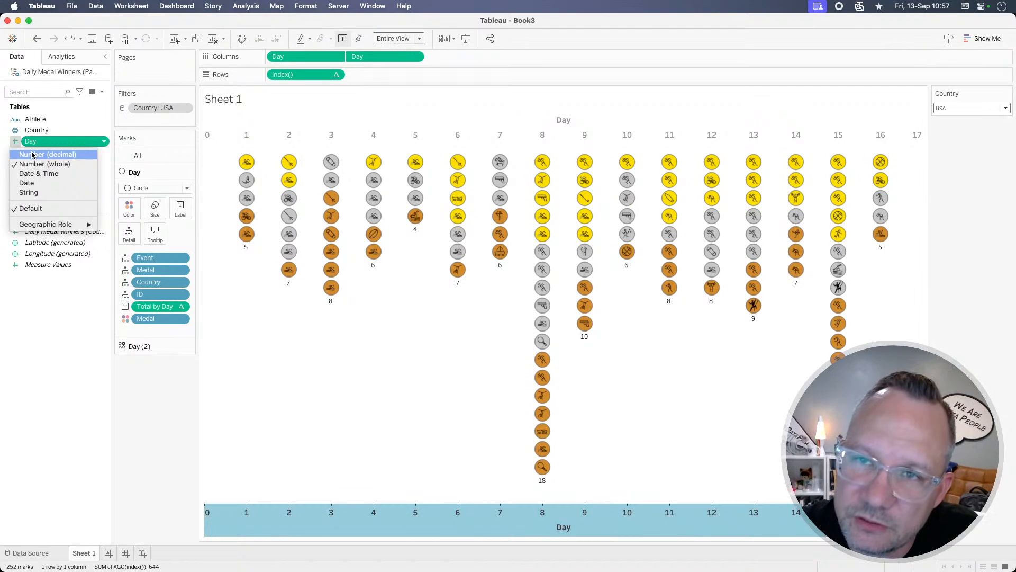
pyautogui.click(118, 430)
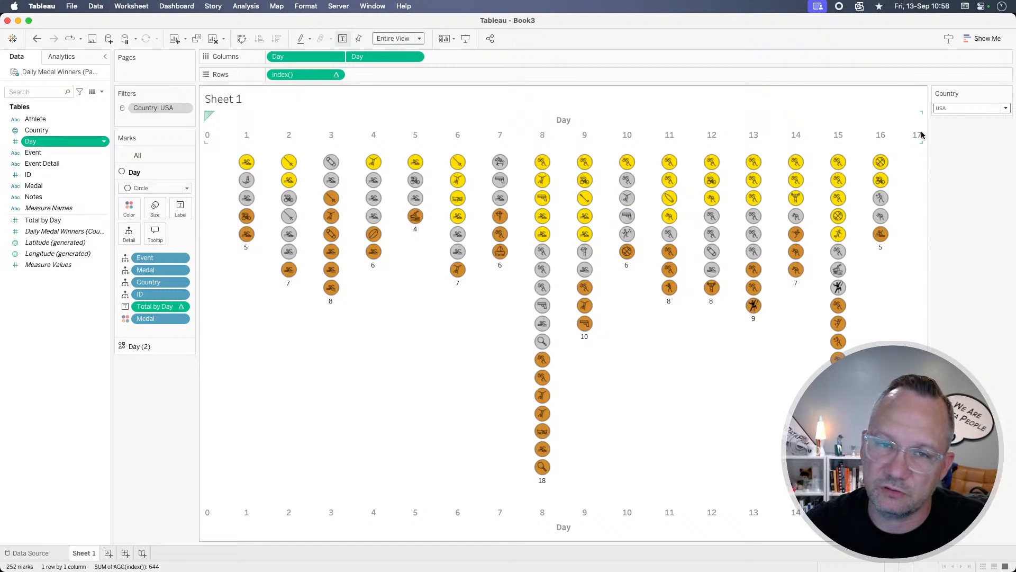
pyautogui.click(337, 57)
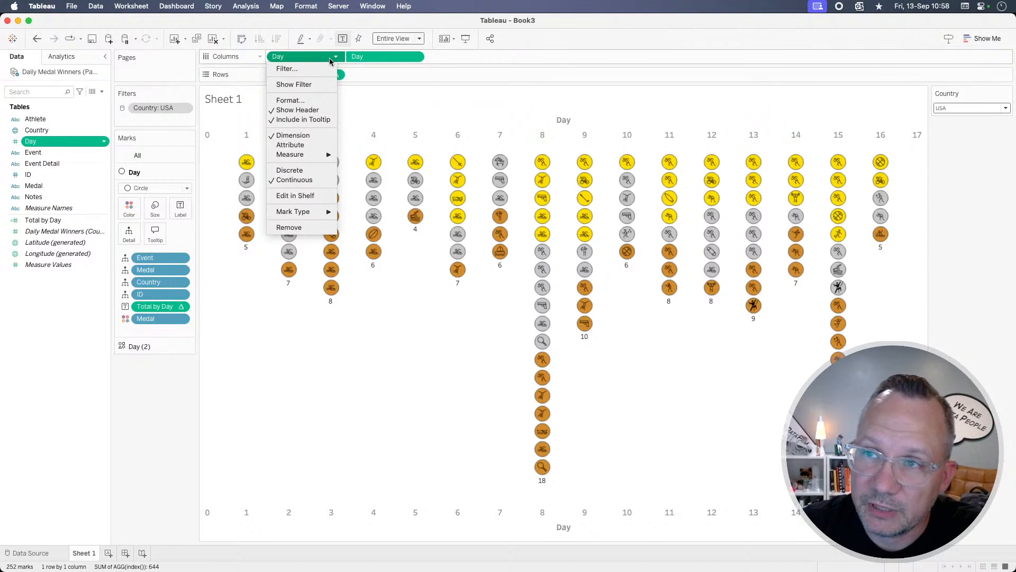
pyautogui.click(317, 69)
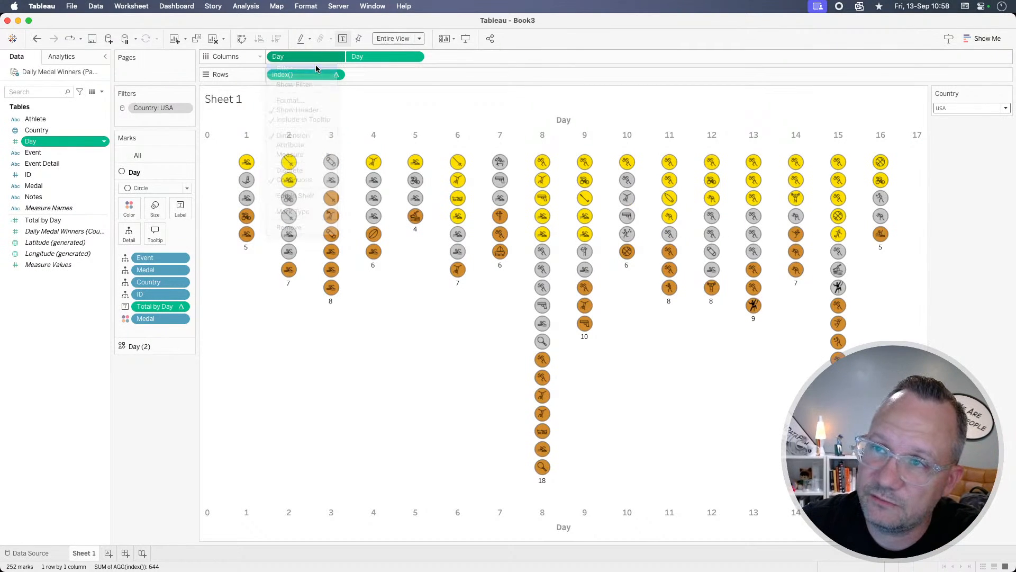
pyautogui.click(394, 293)
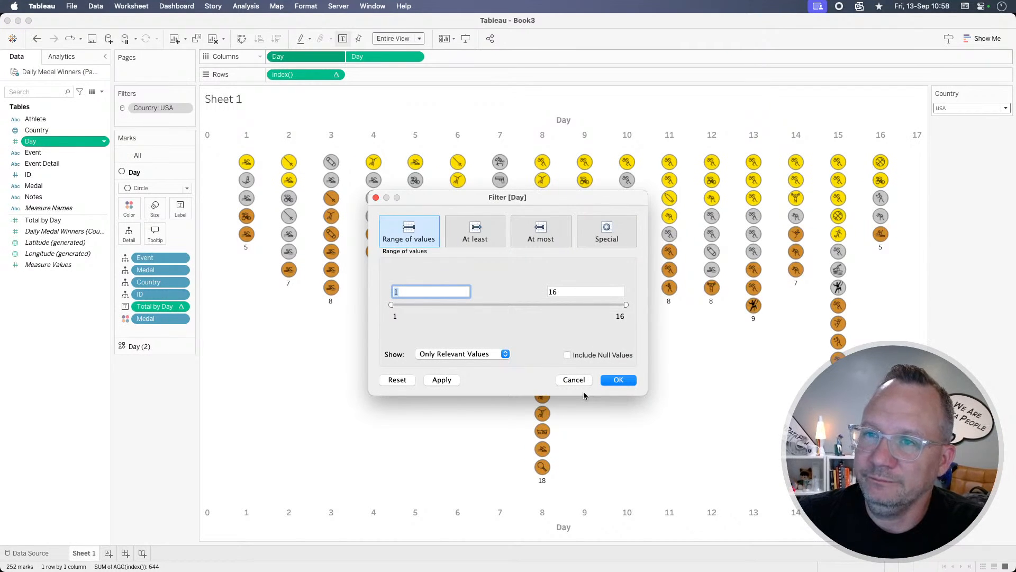
pyautogui.click(575, 380)
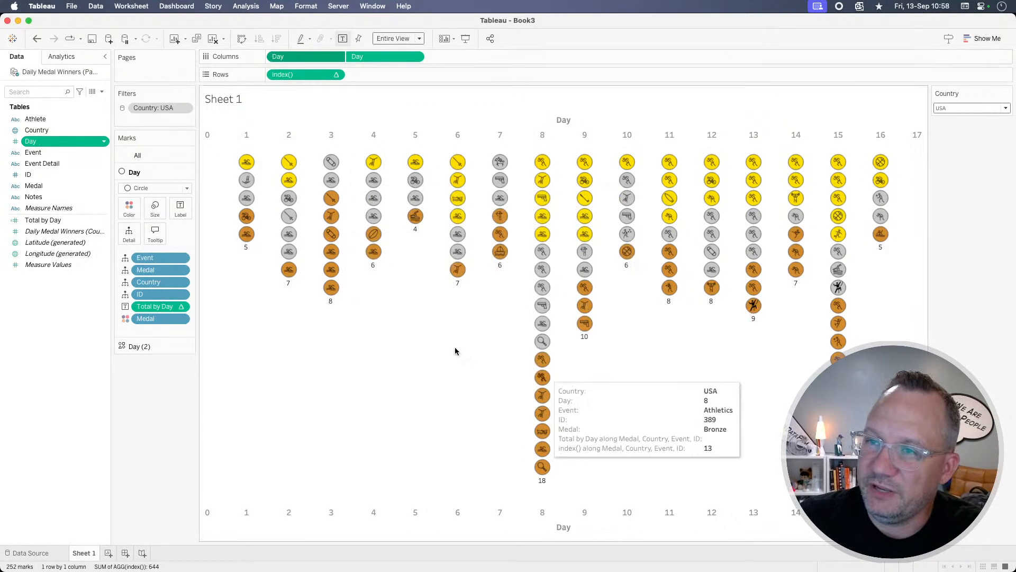
# Step: Try a fixed custom range on the upper Day axis, starting at 1 and ending at 16
pyautogui.rightClick(297, 137)
pyautogui.click(310, 139)
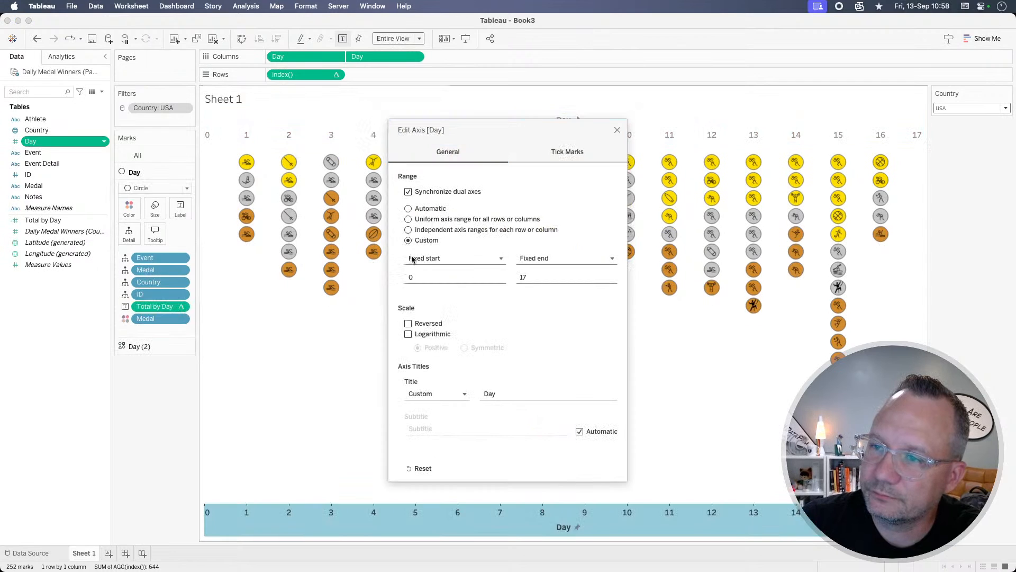
pyautogui.doubleClick(414, 278)
pyautogui.write('1')
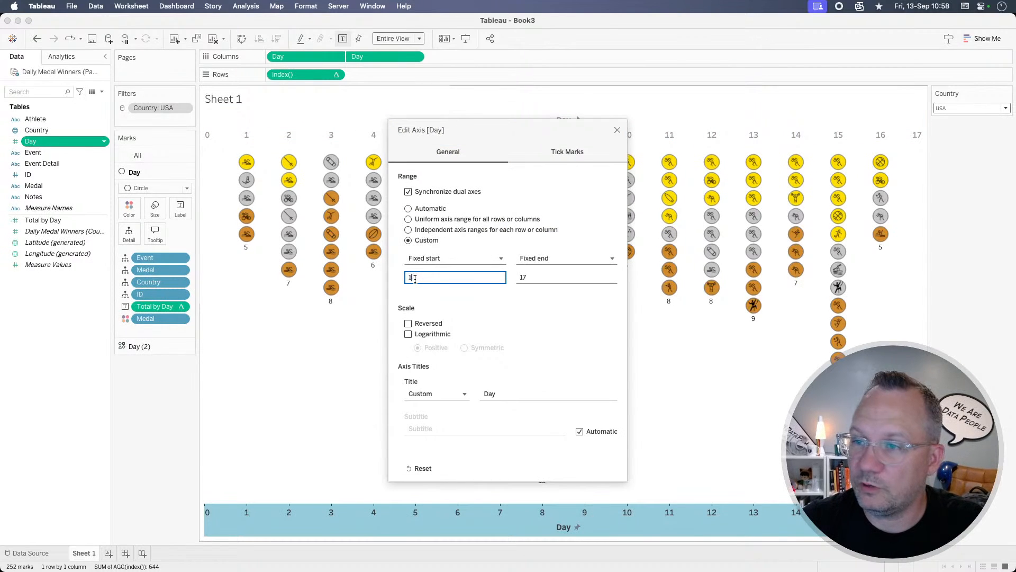
pyautogui.press('Tab')
pyautogui.press('Tab')
pyautogui.write('16')
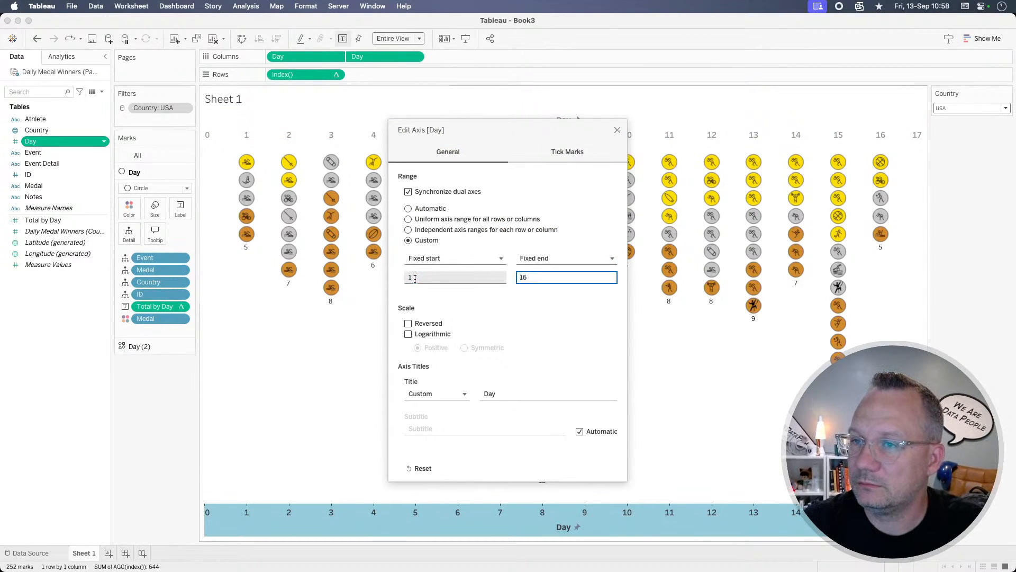
pyautogui.press('Tab')
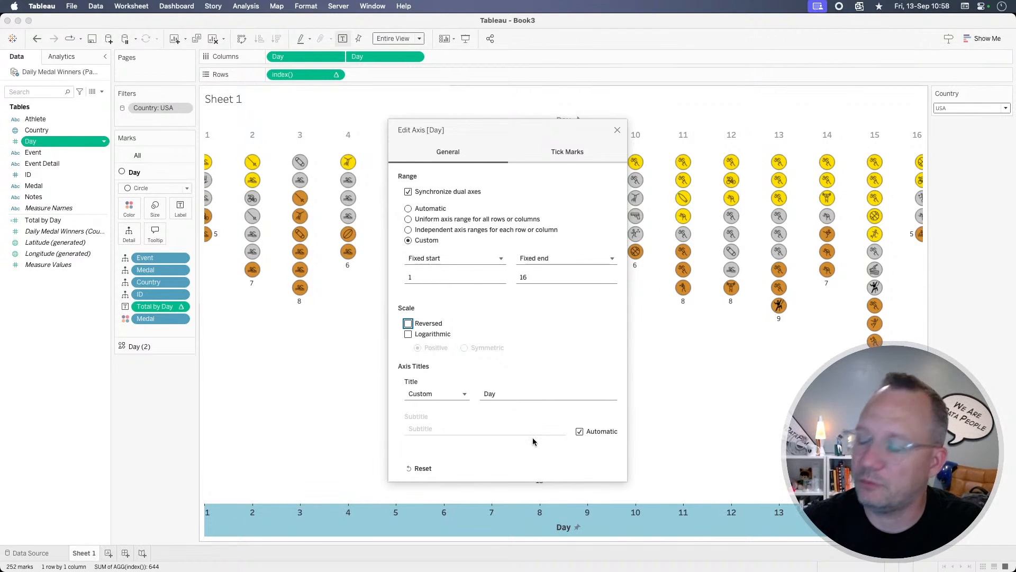
pyautogui.click(617, 130)
# Step: Undo the fixed start and end values set on the Day axis
pyautogui.click(36, 39)
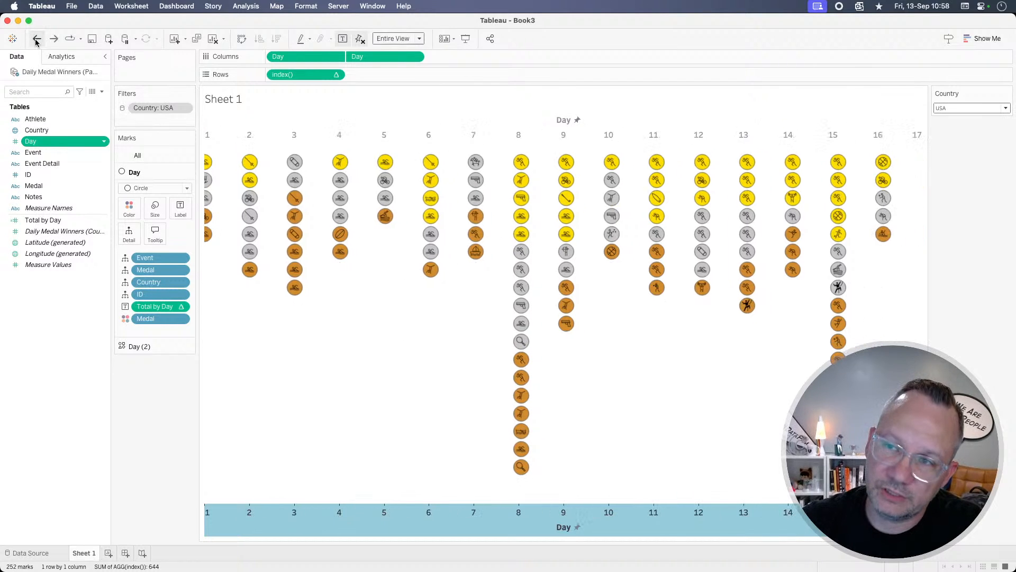
pyautogui.click(36, 41)
pyautogui.click(36, 40)
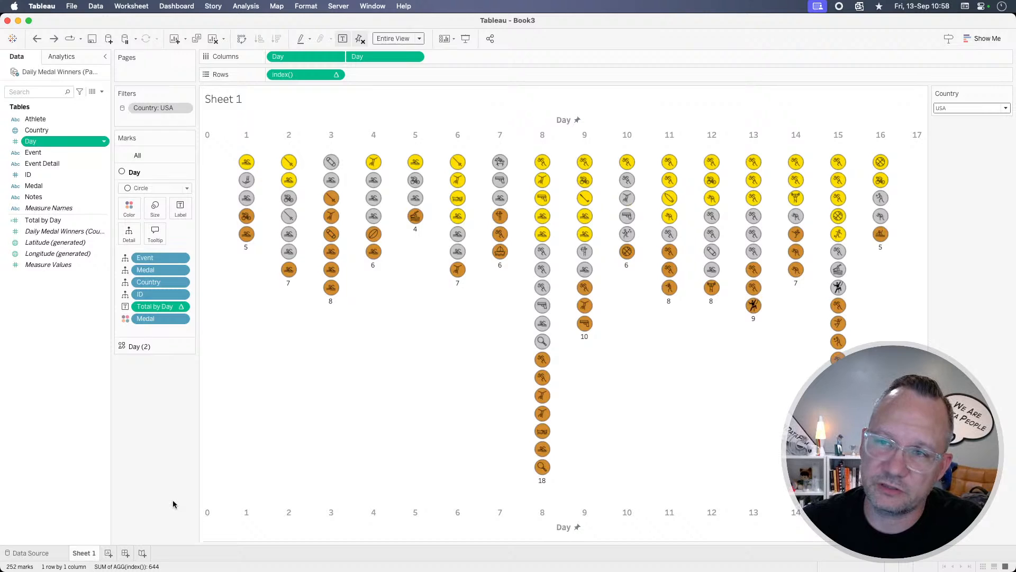
# Step: Change the Day field's data type to Number (decimal) and recombine the two Day axes into a synchronized dual axis
pyautogui.click(15, 142)
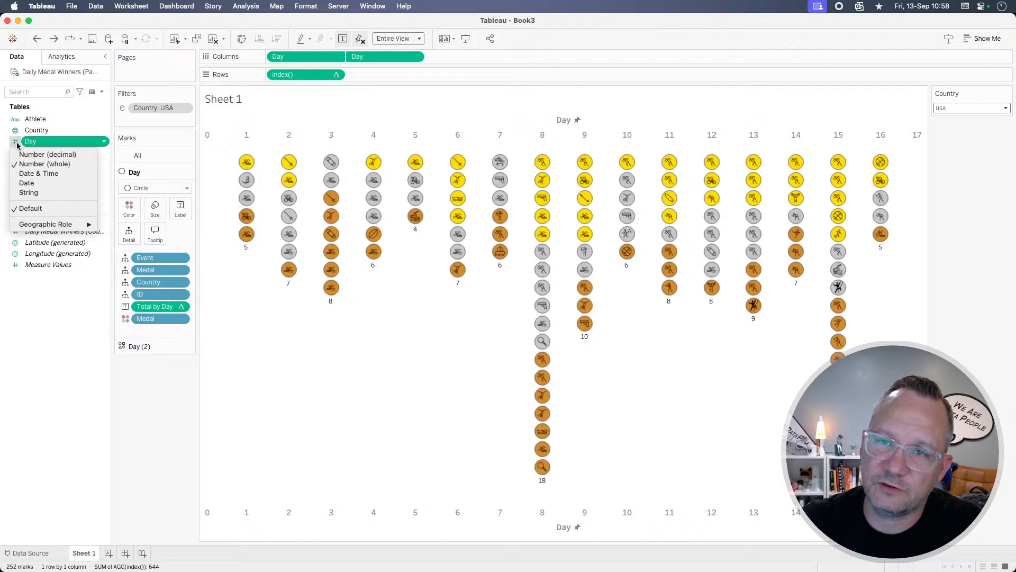
pyautogui.click(49, 154)
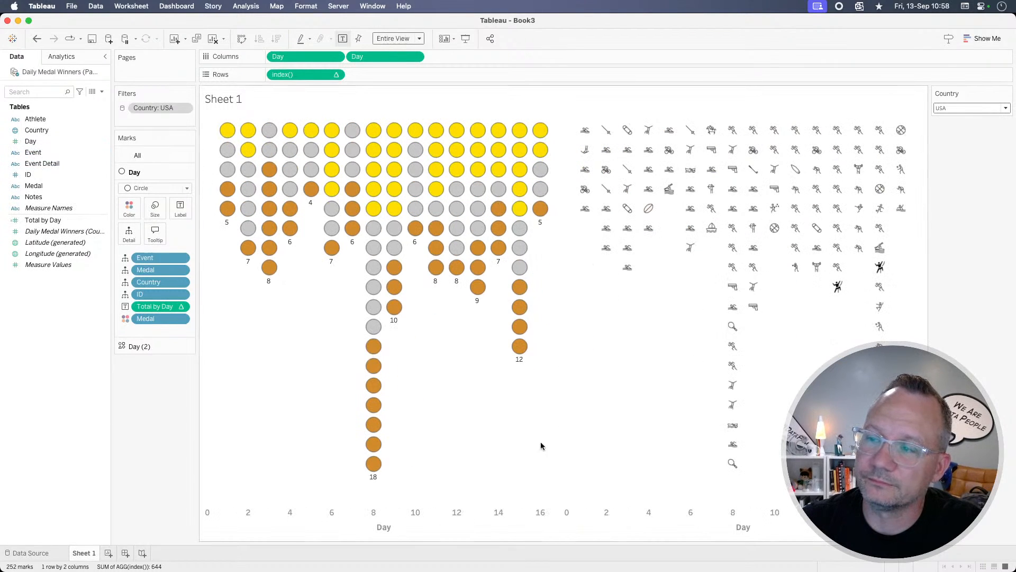
pyautogui.moveTo(567, 507); pyautogui.dragTo(336, 129)
pyautogui.rightClick(433, 125)
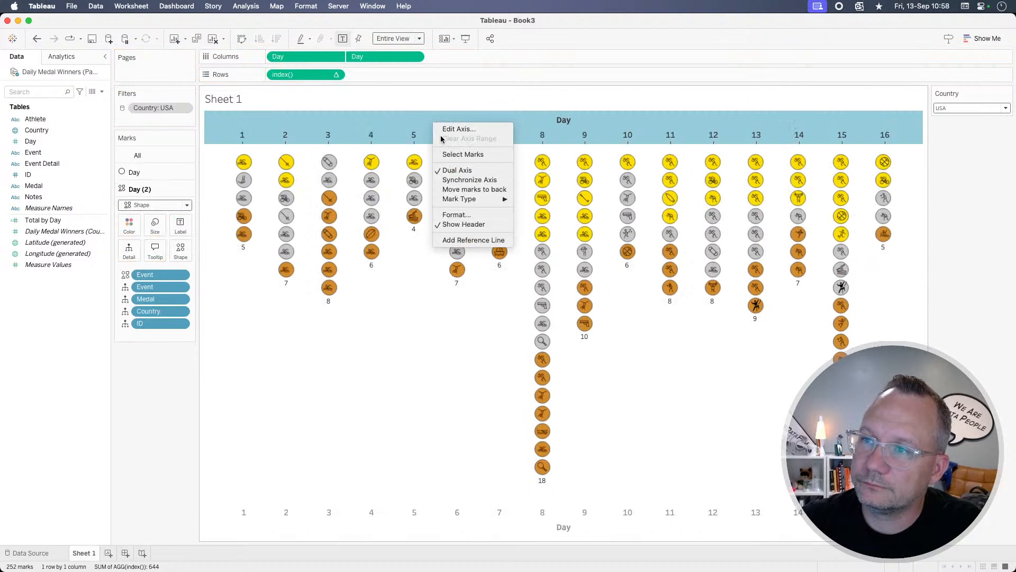
pyautogui.click(466, 181)
pyautogui.click(371, 349)
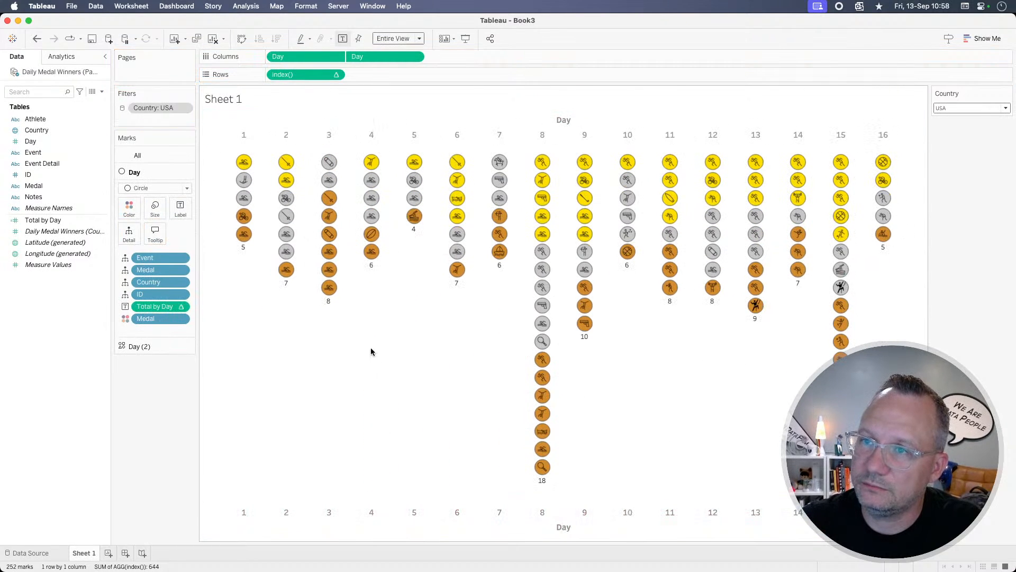
# Step: Clear the Day title from the upper axis
pyautogui.rightClick(539, 120)
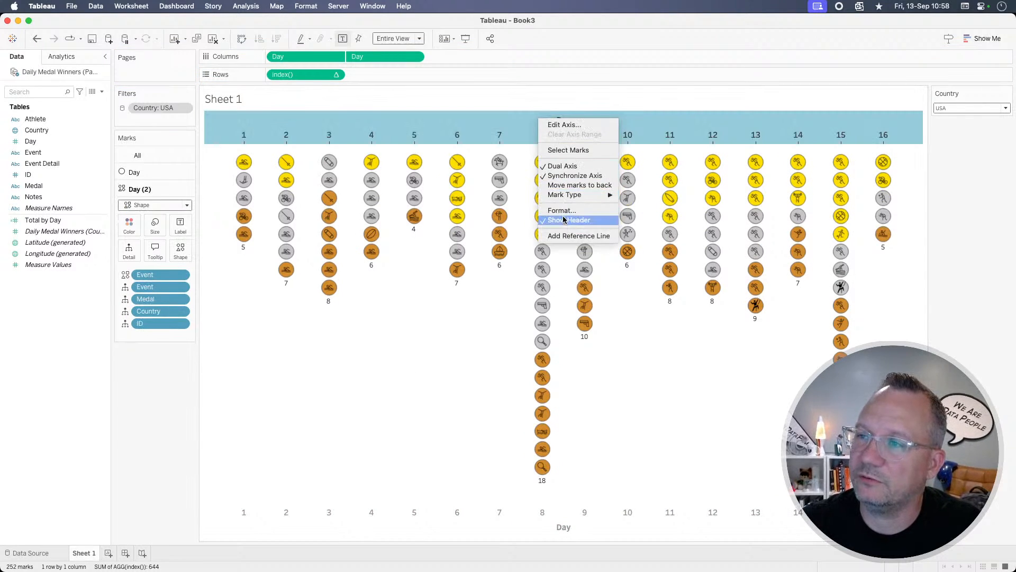
pyautogui.click(576, 123)
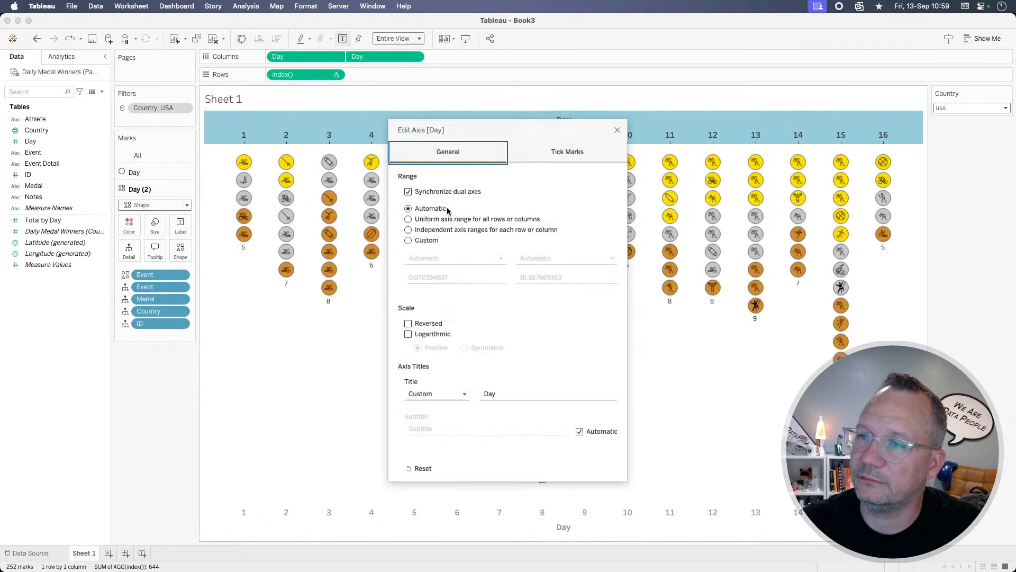
pyautogui.doubleClick(491, 394)
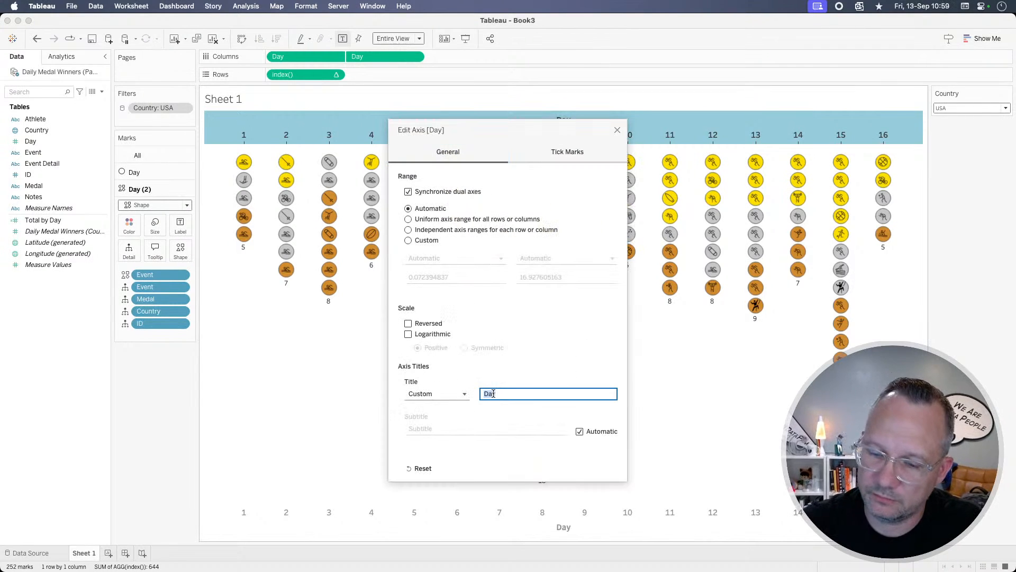
pyautogui.press('BackSpace')
pyautogui.click(617, 130)
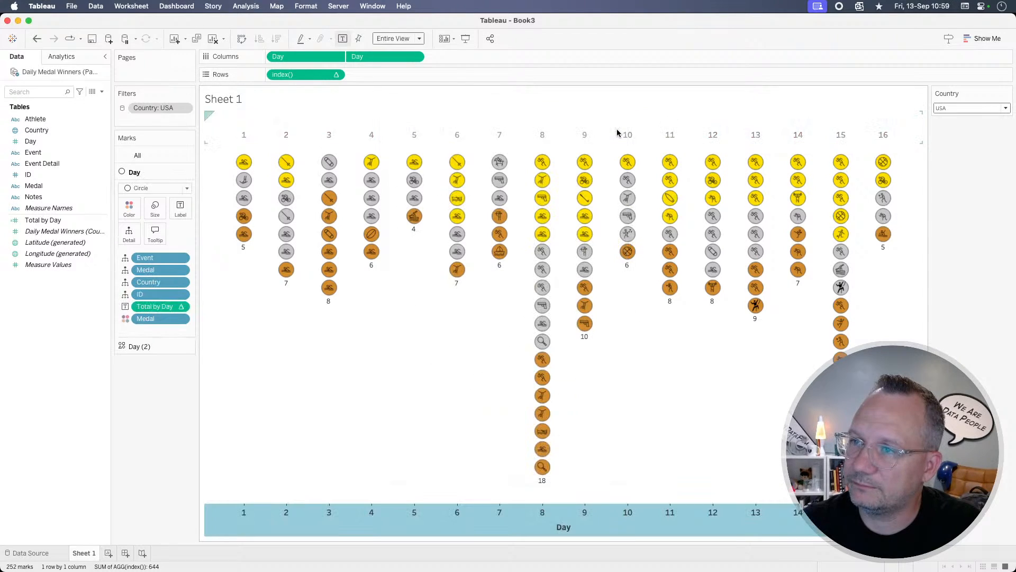
# Step: Try a white font on the lower Day axis, and undo the formatting change
pyautogui.rightClick(553, 531)
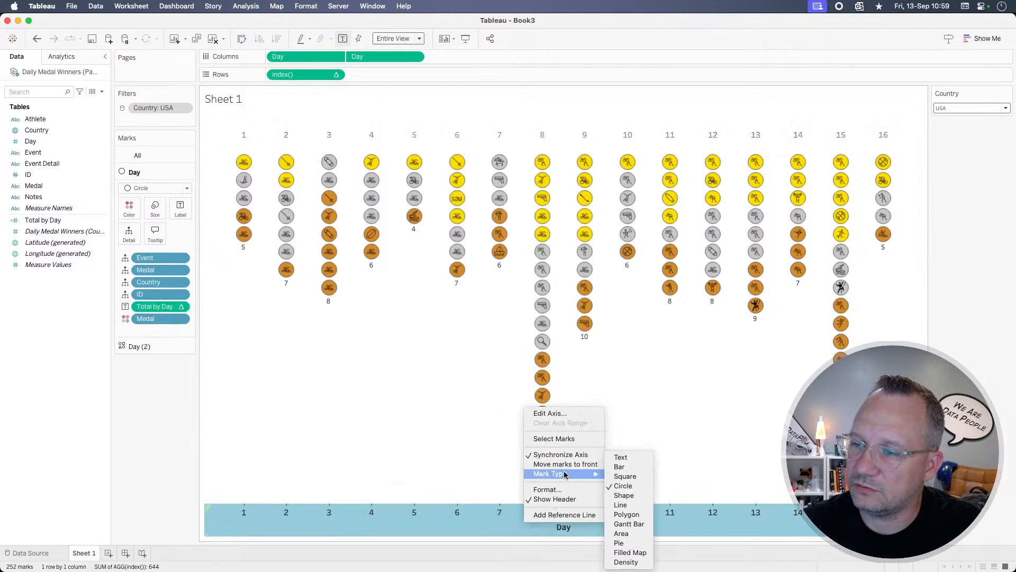
pyautogui.click(551, 489)
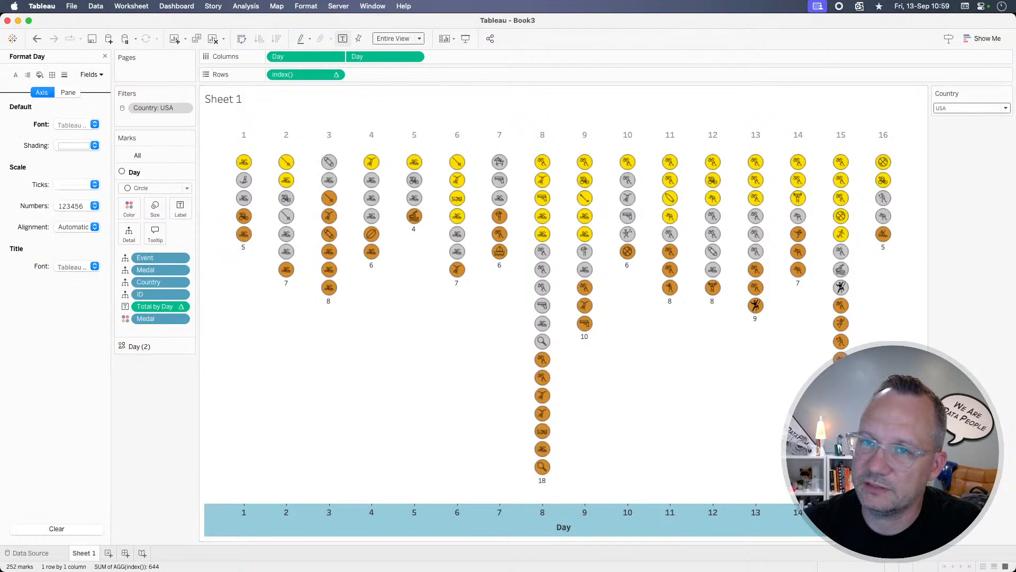
pyautogui.click(83, 126)
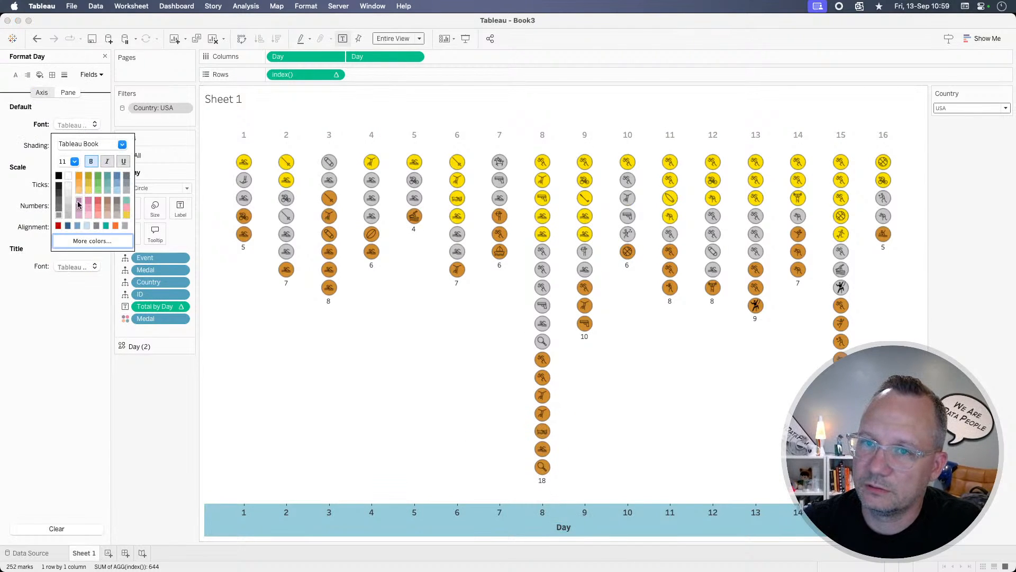
pyautogui.click(69, 178)
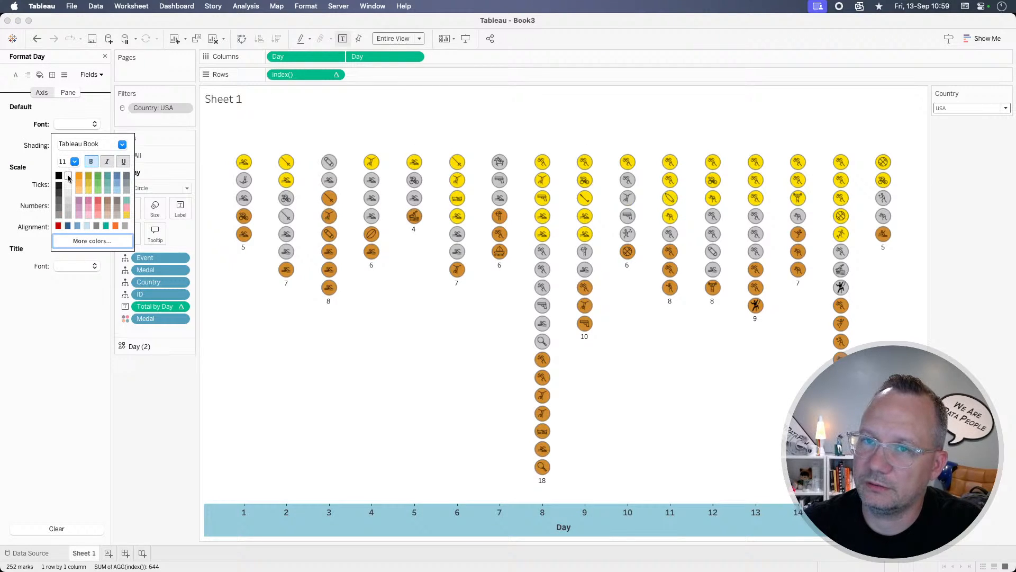
pyautogui.click(134, 385)
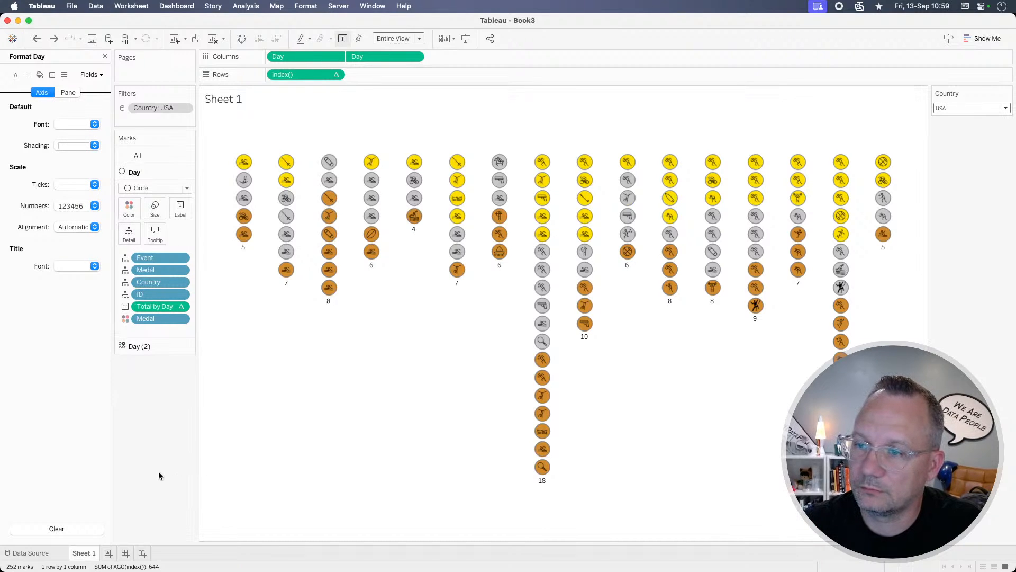
pyautogui.press('super+z')
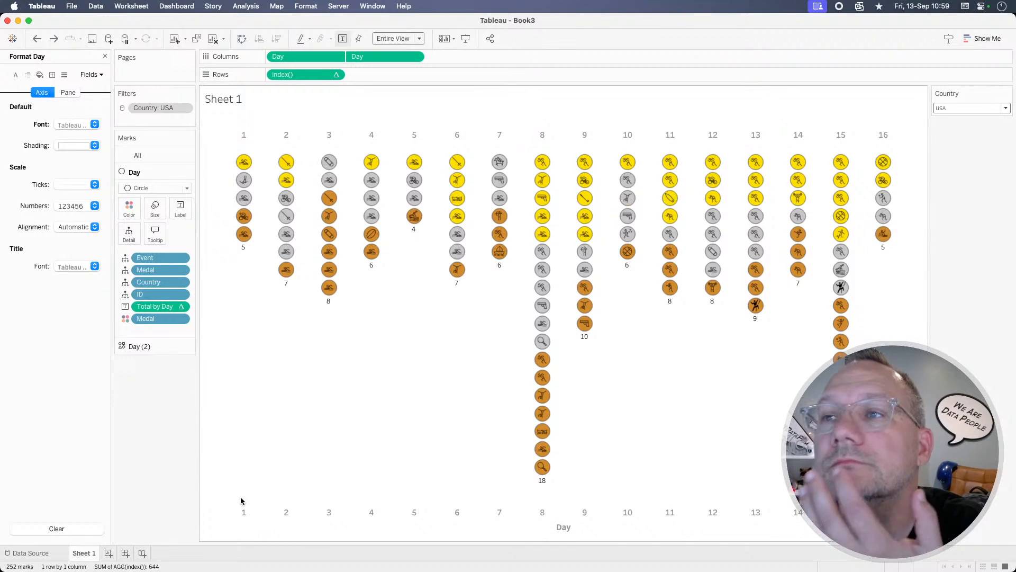
# Step: Edit the second Day pill on Columns into the calculation [Day]+0
pyautogui.click(369, 57)
pyautogui.doubleClick(370, 57)
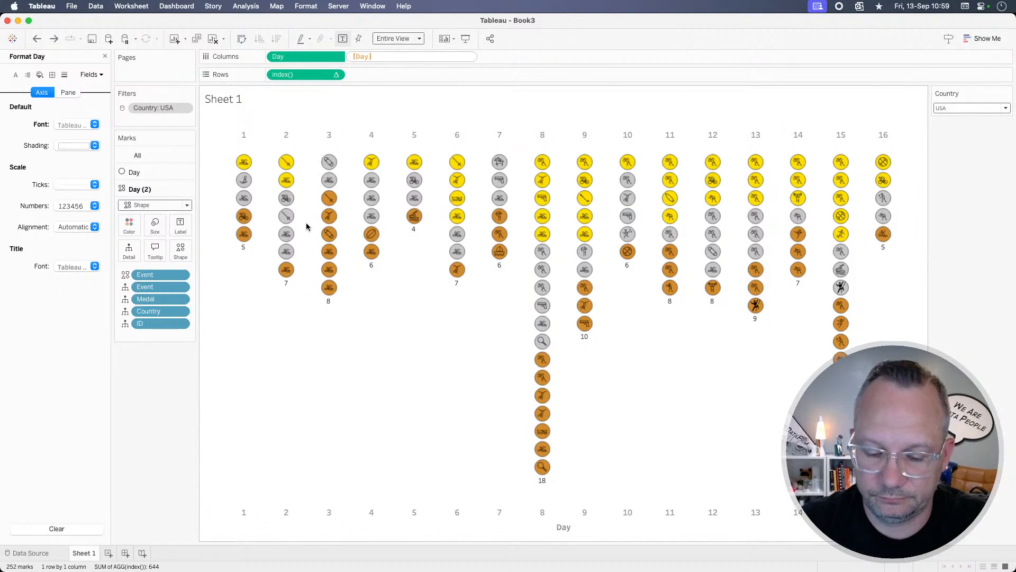
pyautogui.write('+0')
pyautogui.press('Return')
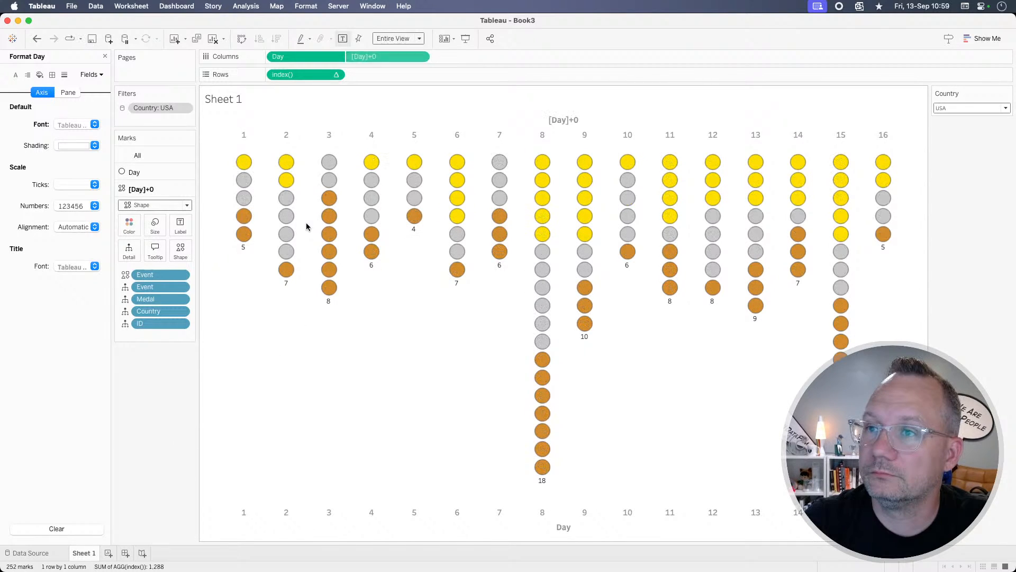
# Step: Open the format settings of the [Day]+0 axis and clear its axis title
pyautogui.rightClick(486, 135)
pyautogui.click(506, 222)
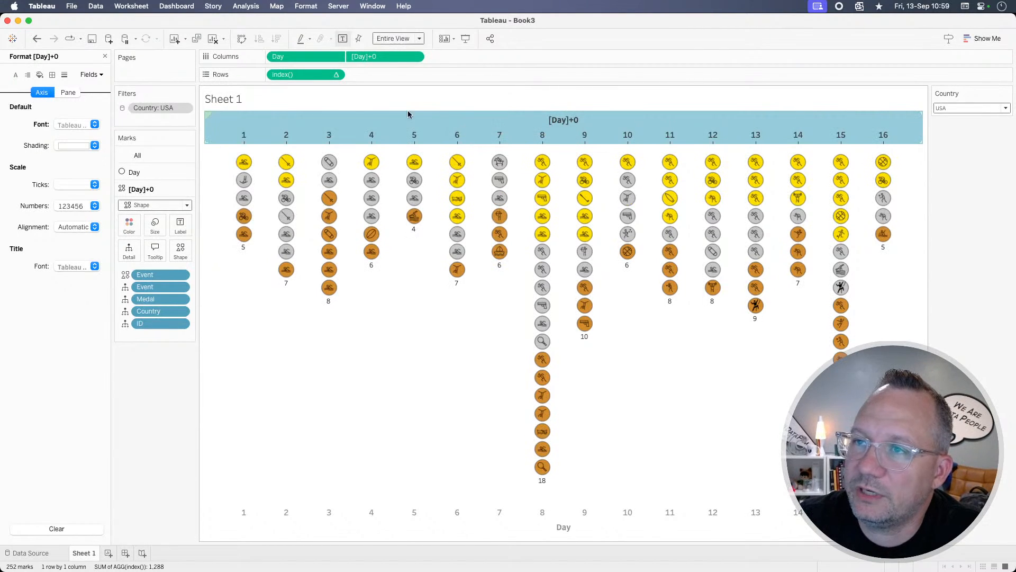
pyautogui.rightClick(405, 121)
pyautogui.click(420, 127)
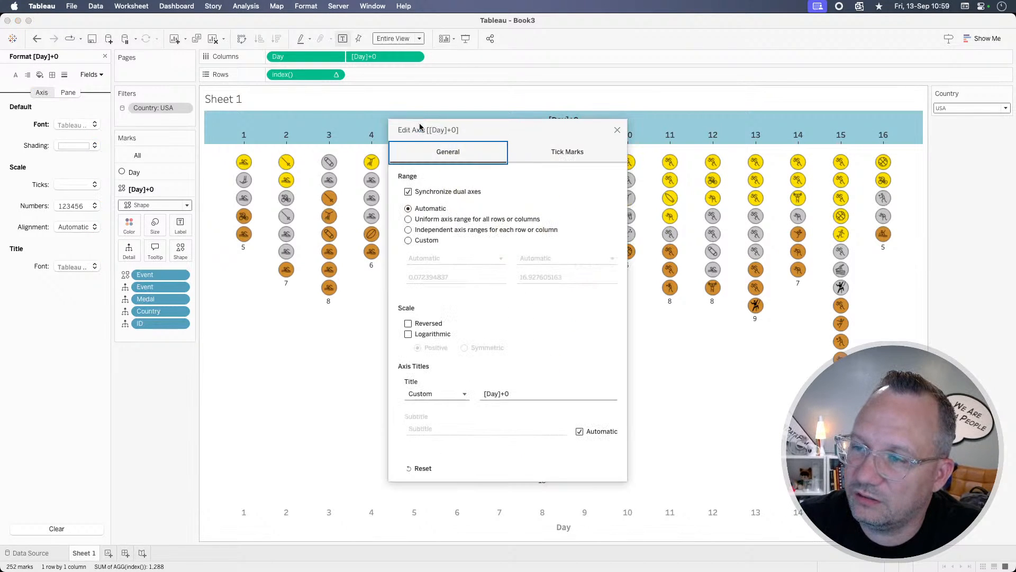
pyautogui.click(518, 394)
pyautogui.press('super+a')
pyautogui.press('BackSpace')
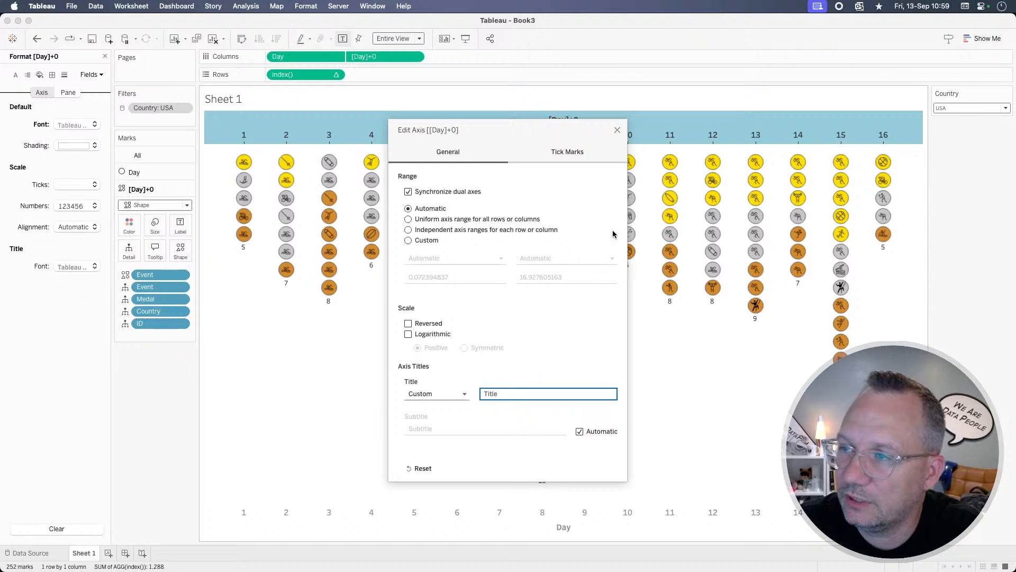
pyautogui.click(618, 131)
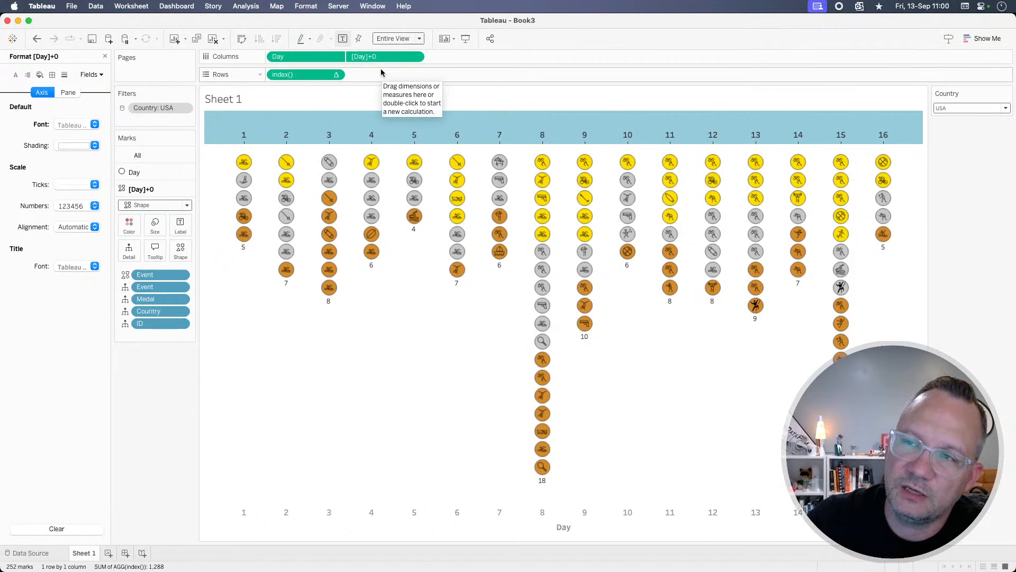
# Step: Set the font colour of the lower Day axis to white so its labels and title blend into the background
pyautogui.click(275, 523)
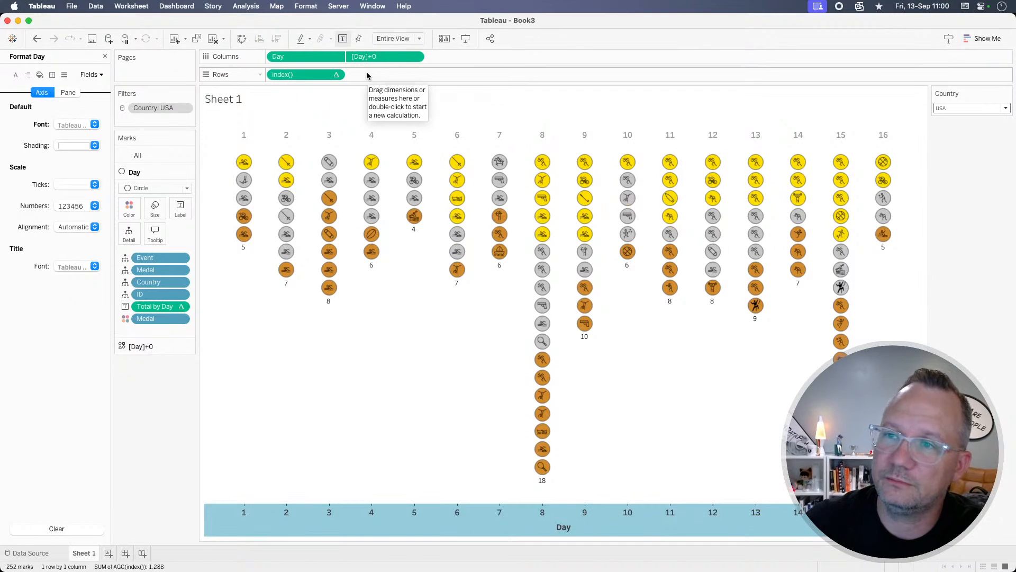
pyautogui.rightClick(313, 508)
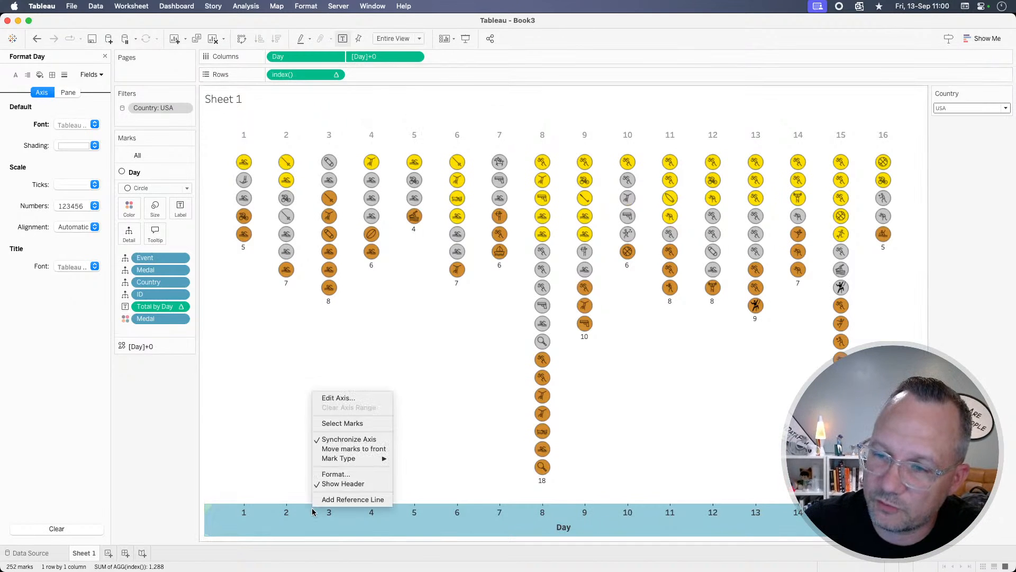
pyautogui.click(337, 475)
pyautogui.click(79, 126)
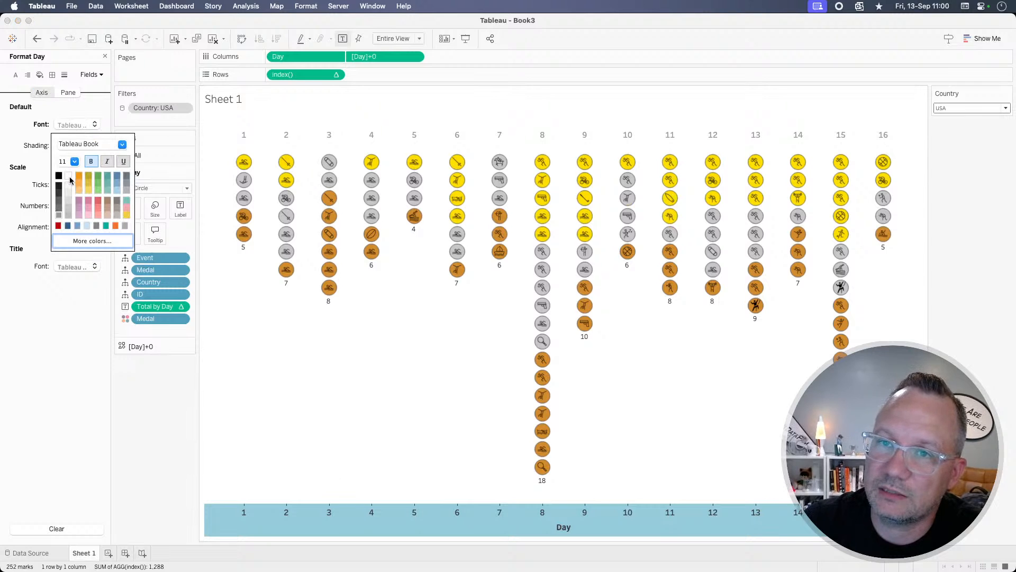
pyautogui.click(68, 178)
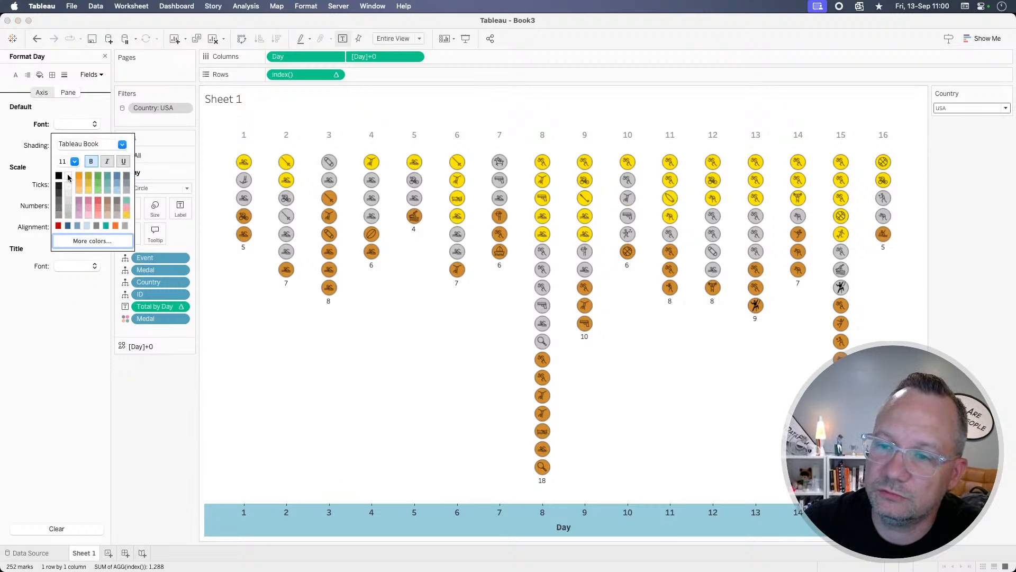
pyautogui.click(268, 450)
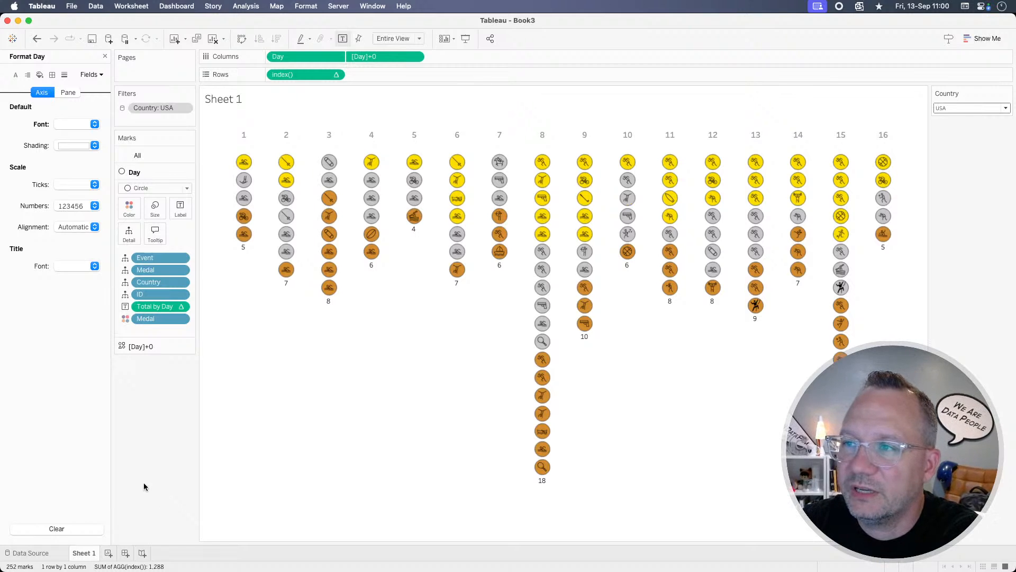
# Step: Test the chart with other countries by setting the Country filter first to Pakistan and finally to Albania
pyautogui.click(957, 108)
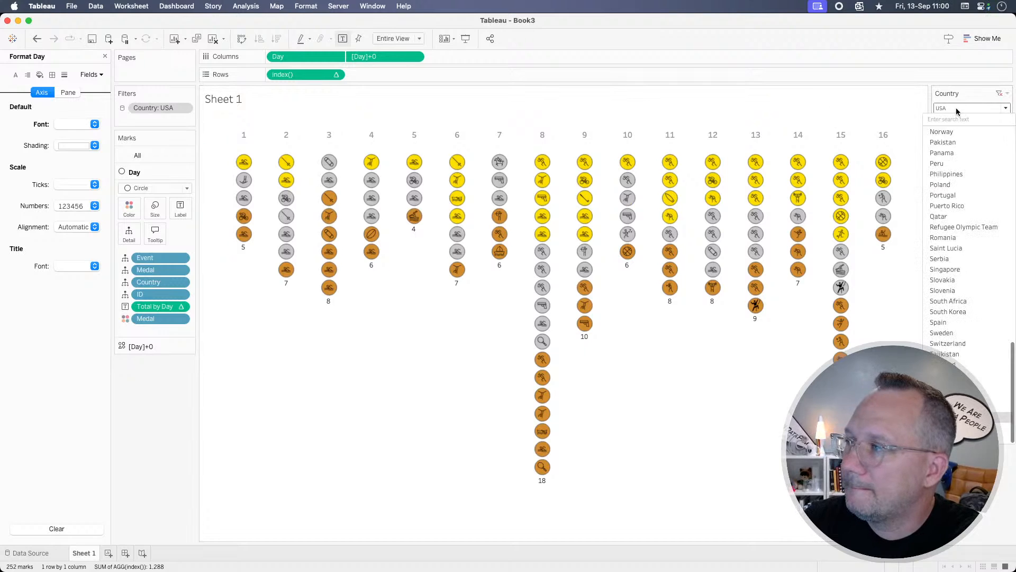
pyautogui.click(957, 141)
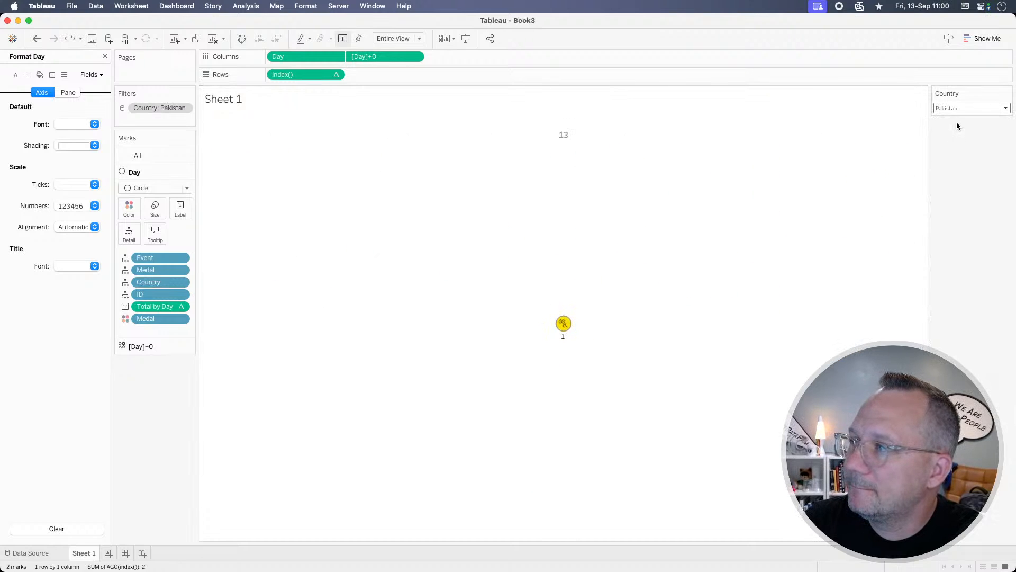
pyautogui.click(957, 108)
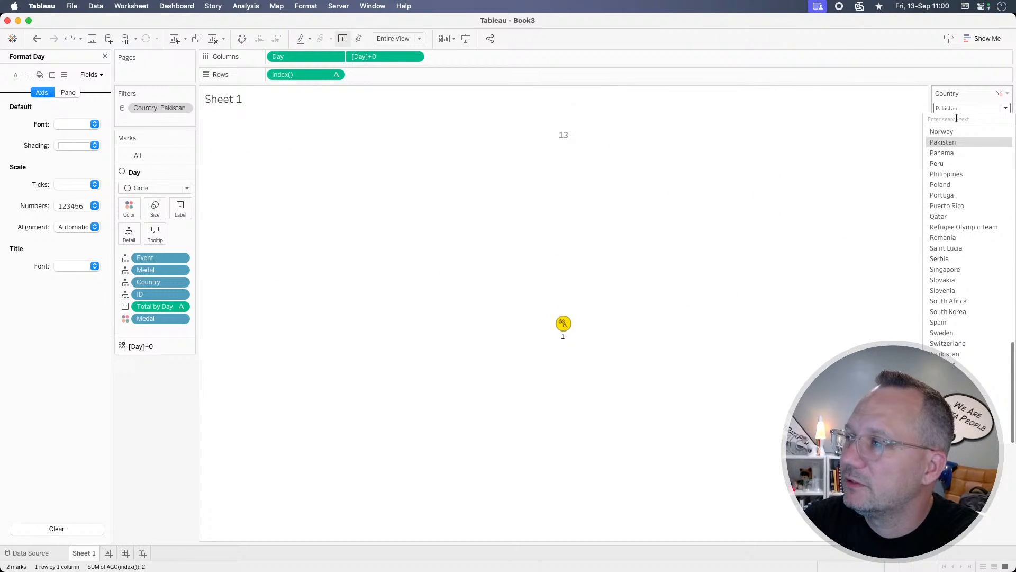
pyautogui.scroll(15, 953, 131)
pyautogui.click(950, 141)
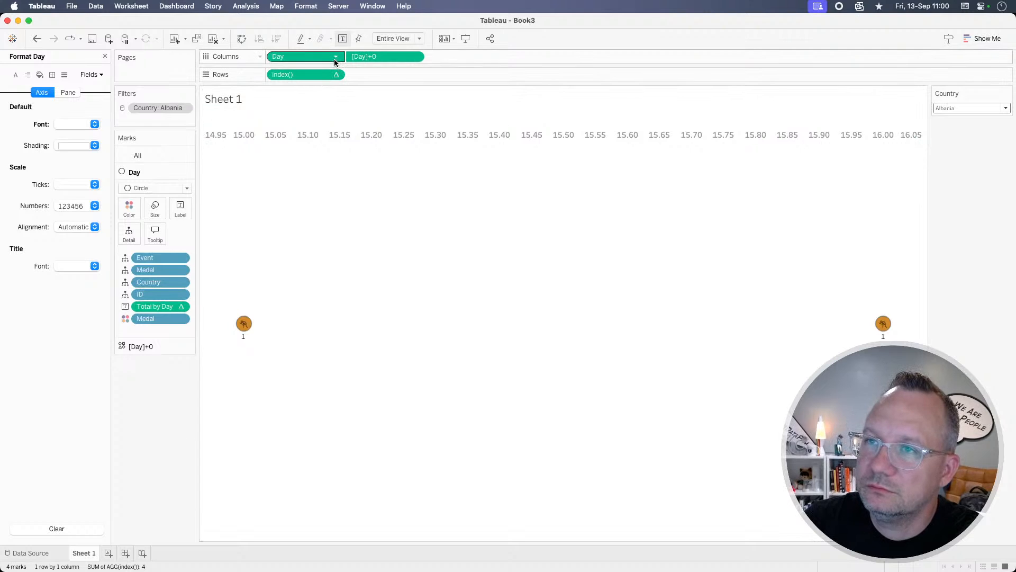
# Step: Give the [Day]+0 axis a custom range with a fixed start of 0.5 and a fixed end of 16.5
pyautogui.rightClick(319, 136)
pyautogui.click(330, 139)
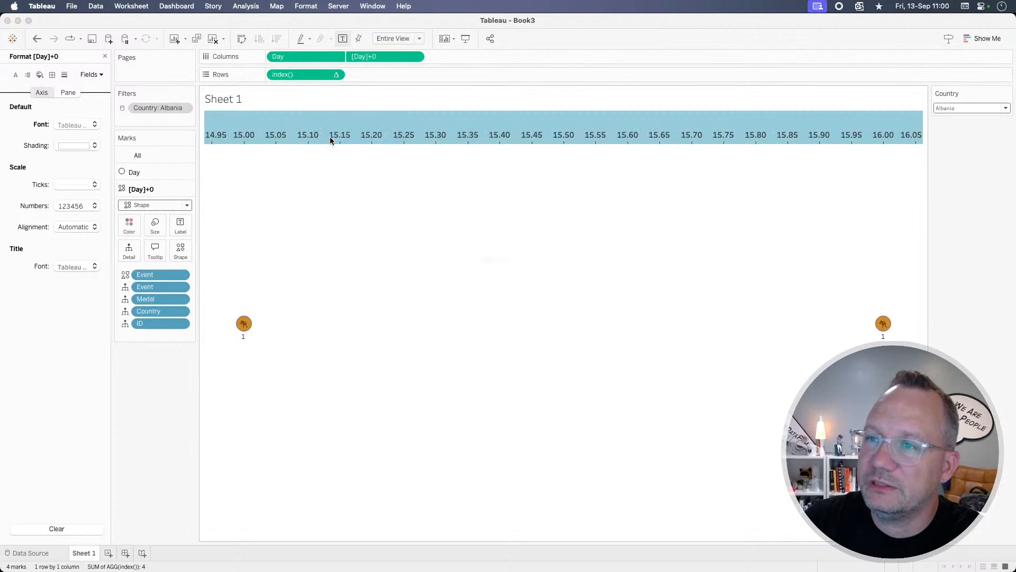
pyautogui.click(426, 241)
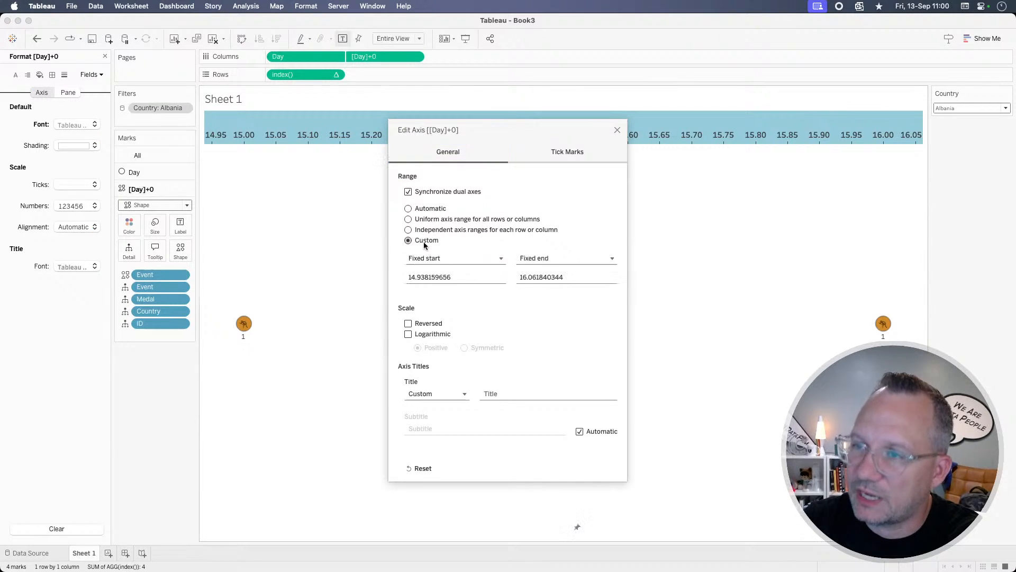
pyautogui.click(439, 279)
pyautogui.doubleClick(439, 279)
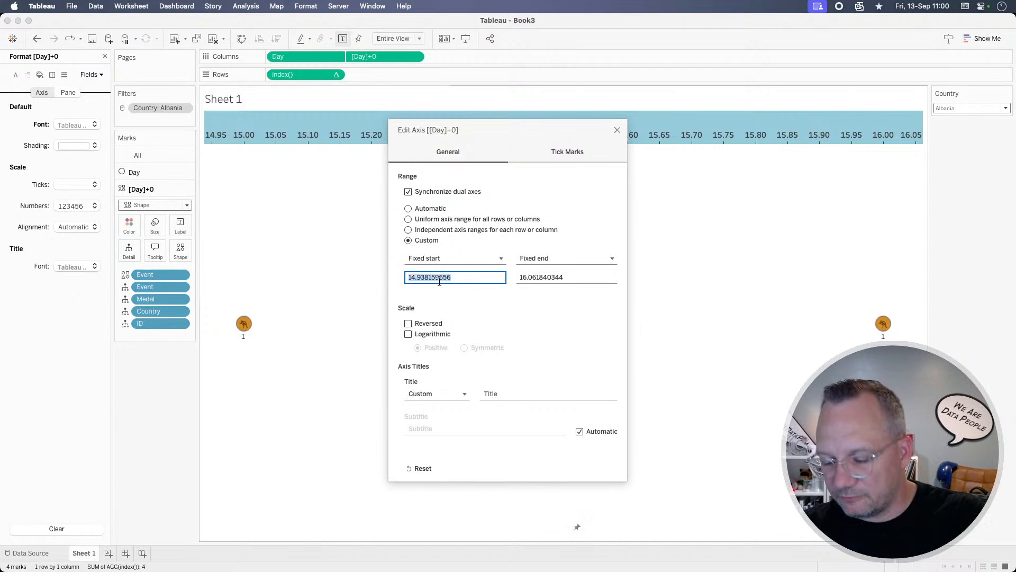
pyautogui.write('.5')
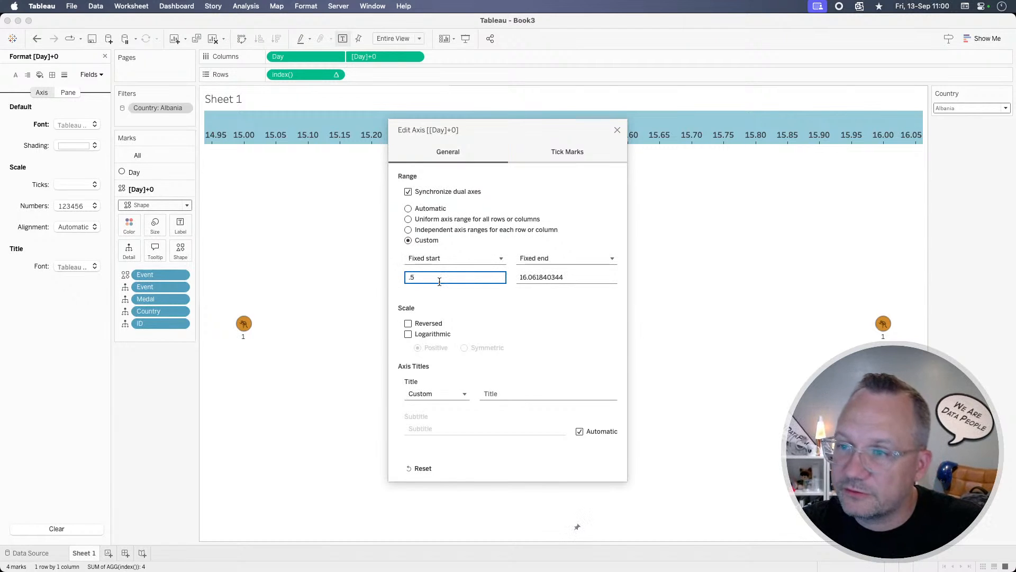
pyautogui.press('Tab')
pyautogui.write('16.5')
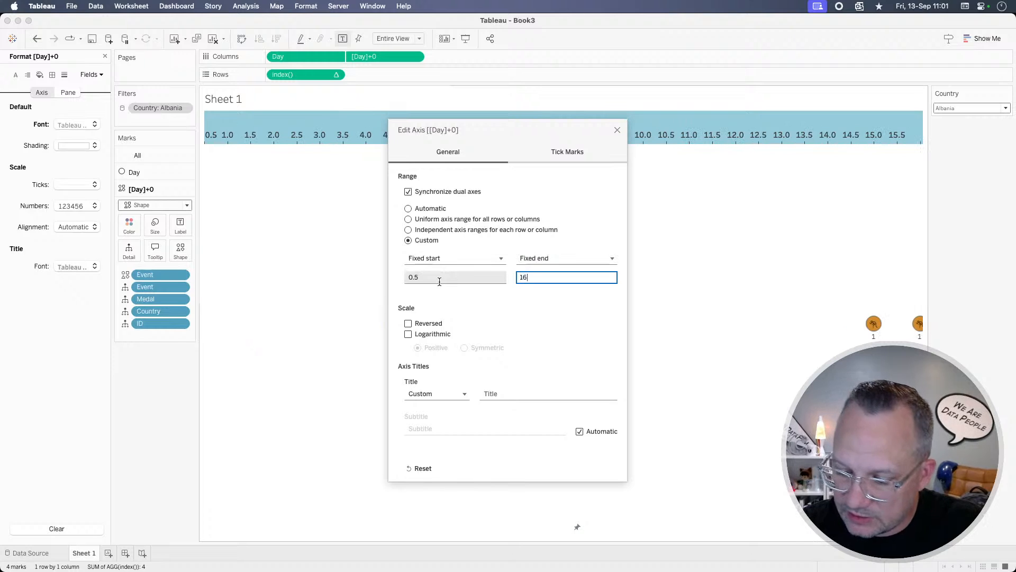
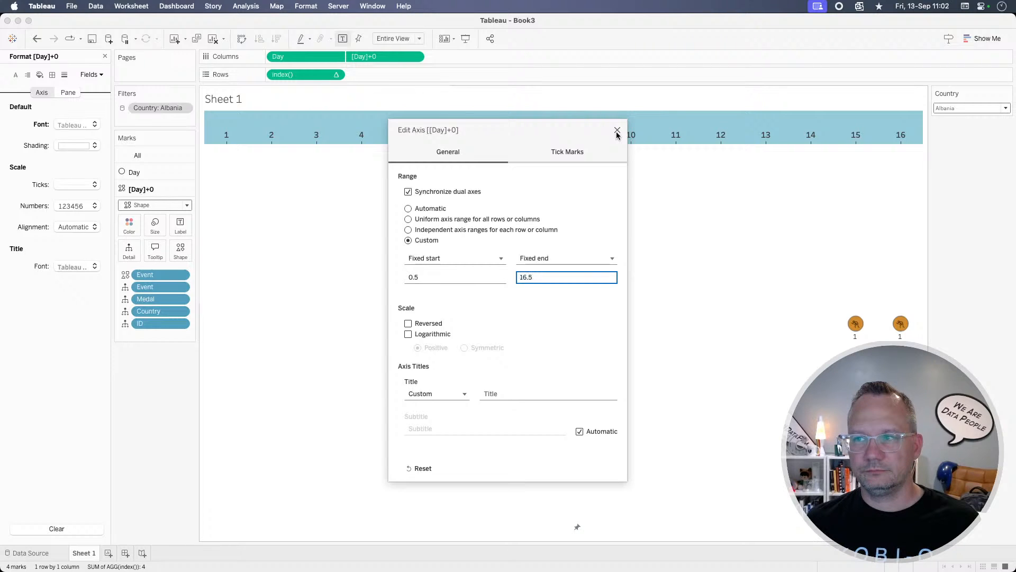
pyautogui.click(618, 131)
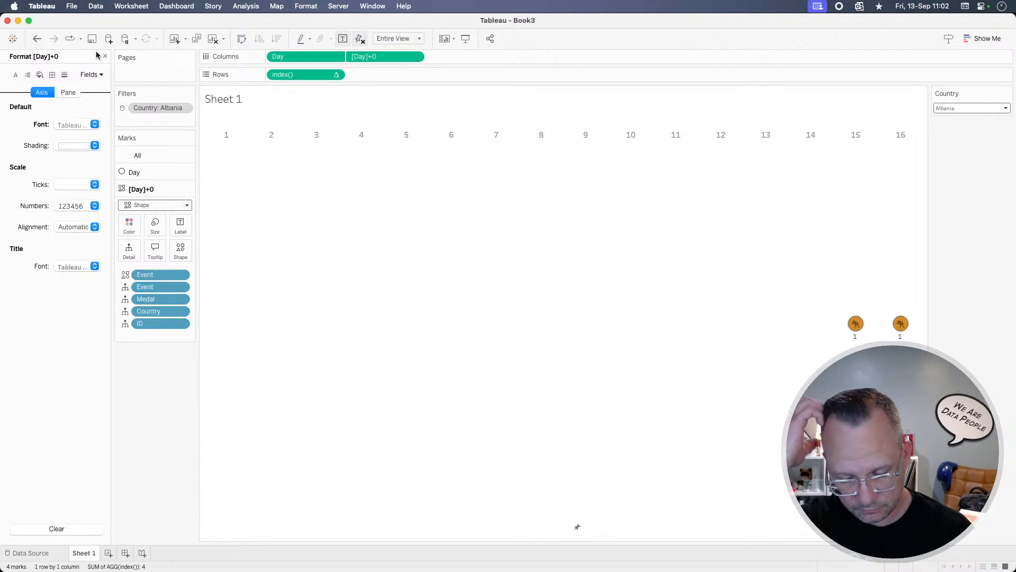
# Step: Turn off the worksheet's sort controls and hide its view toolbar
pyautogui.click(95, 8)
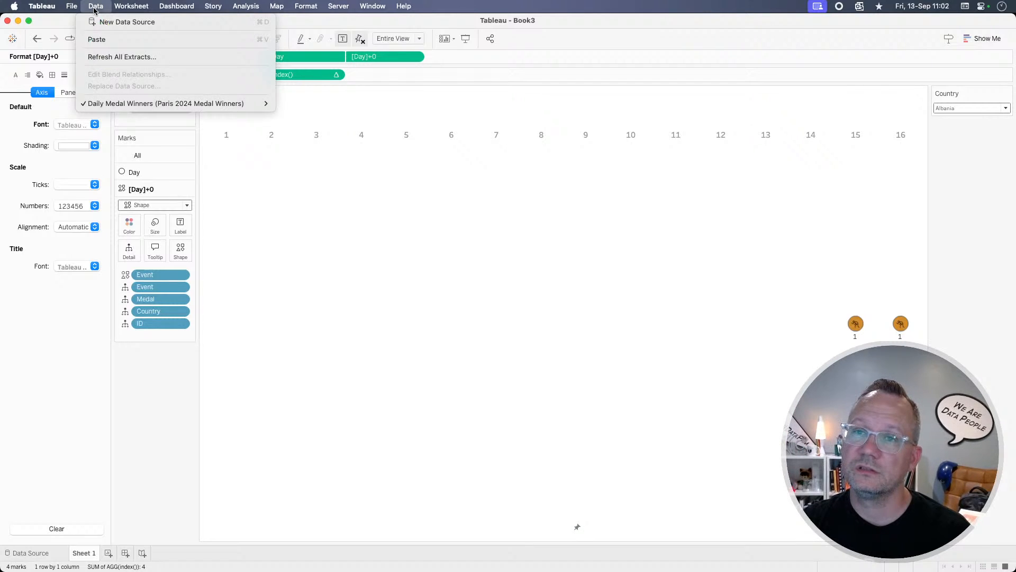
pyautogui.moveTo(128, 12)
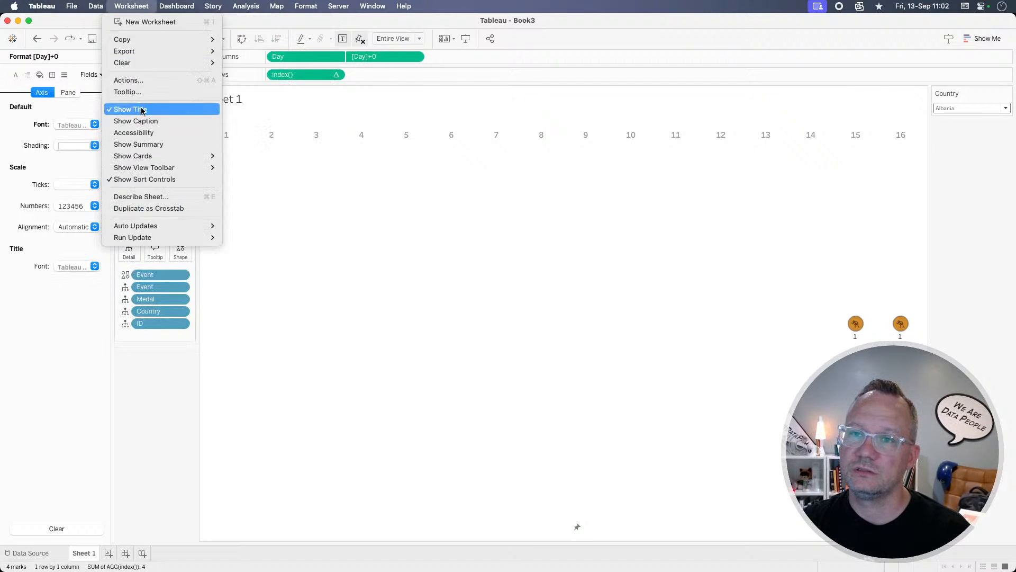
pyautogui.click(147, 180)
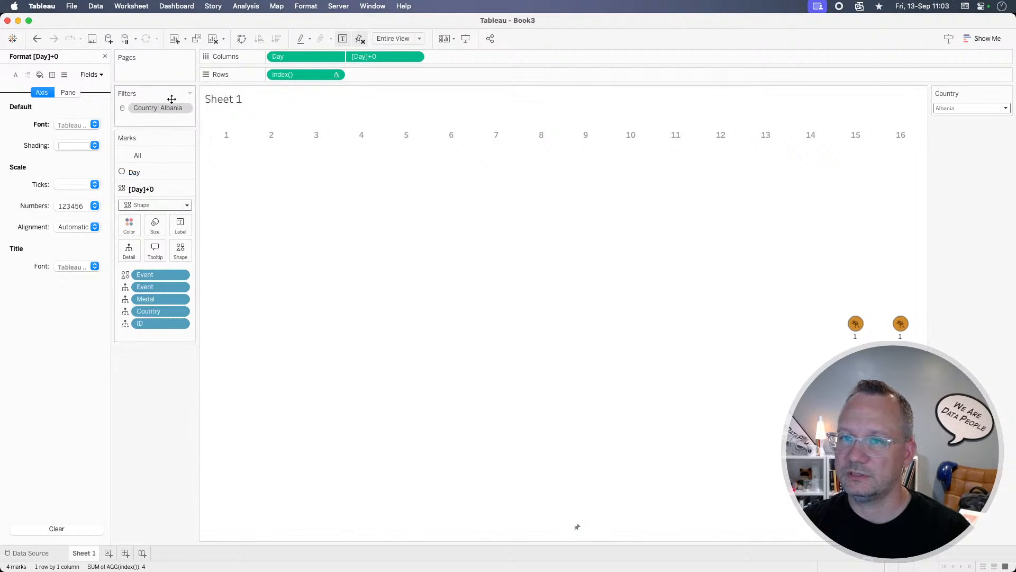
pyautogui.click(138, 9)
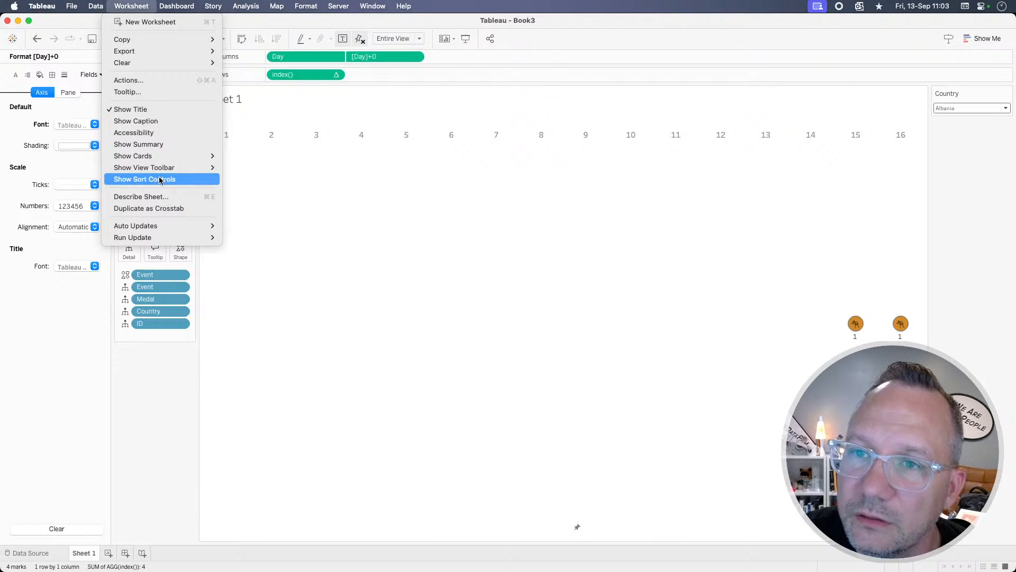
pyautogui.moveTo(165, 167)
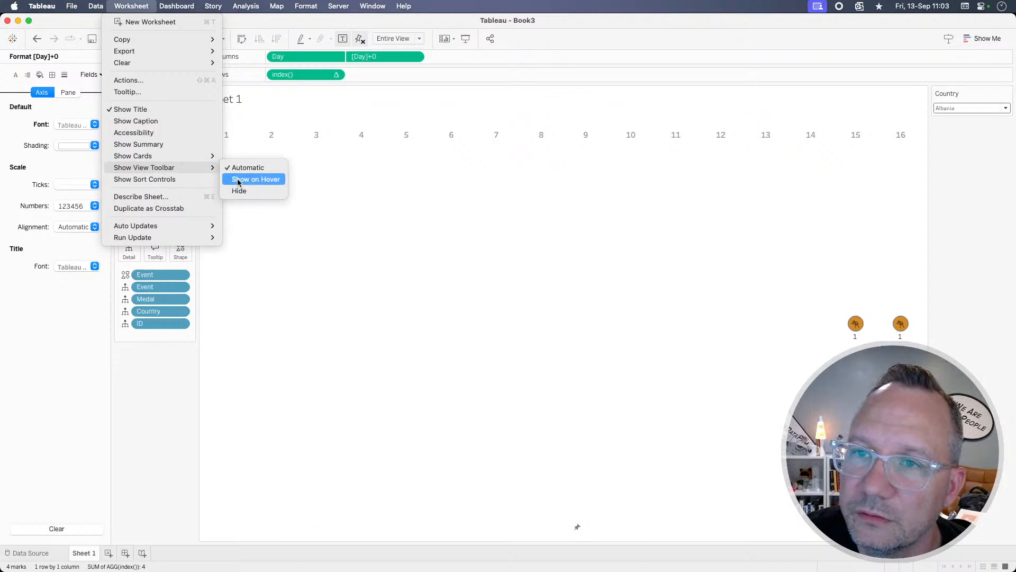
pyautogui.moveTo(209, 167)
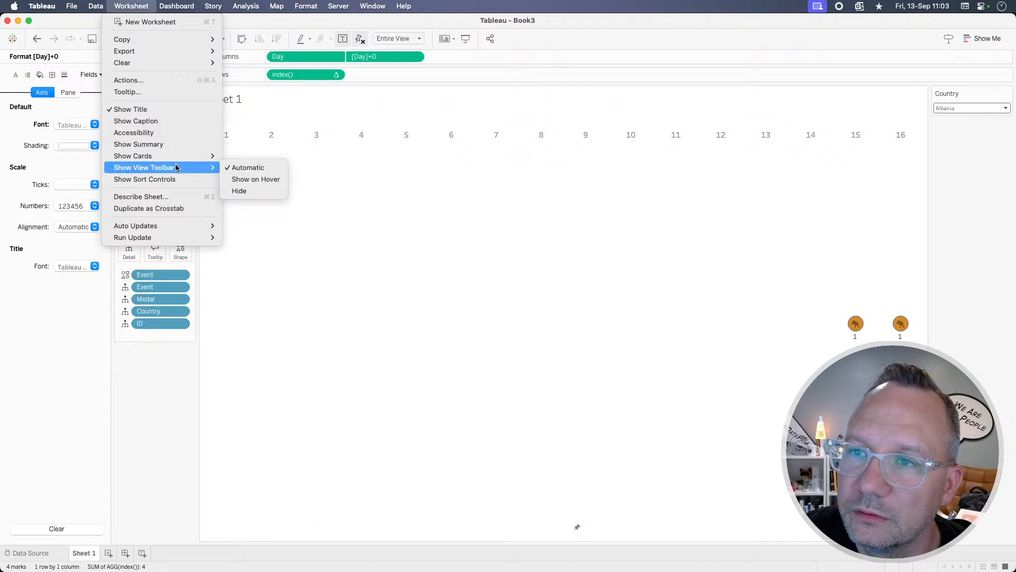
pyautogui.click(238, 192)
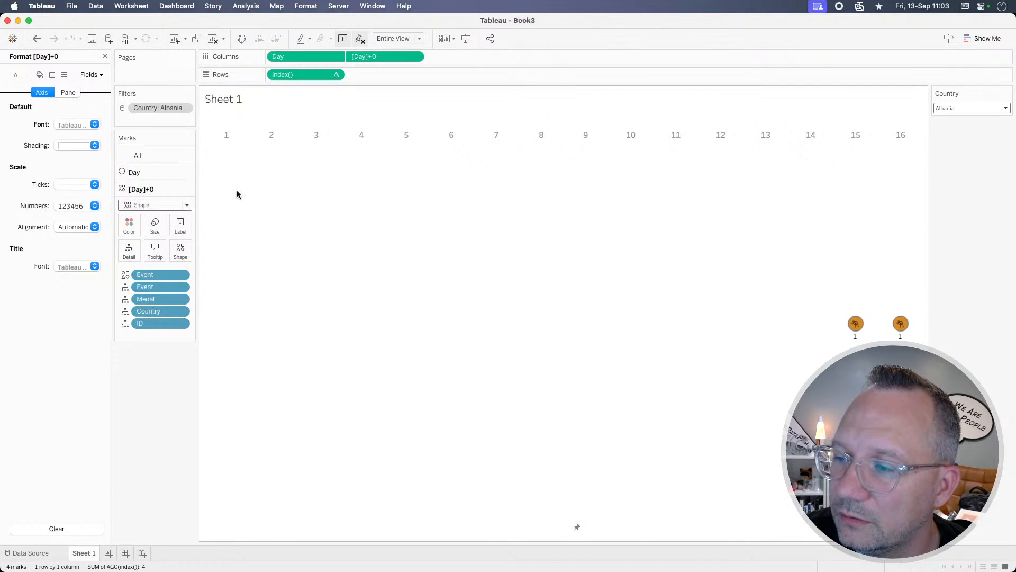
pyautogui.rightClick(369, 127)
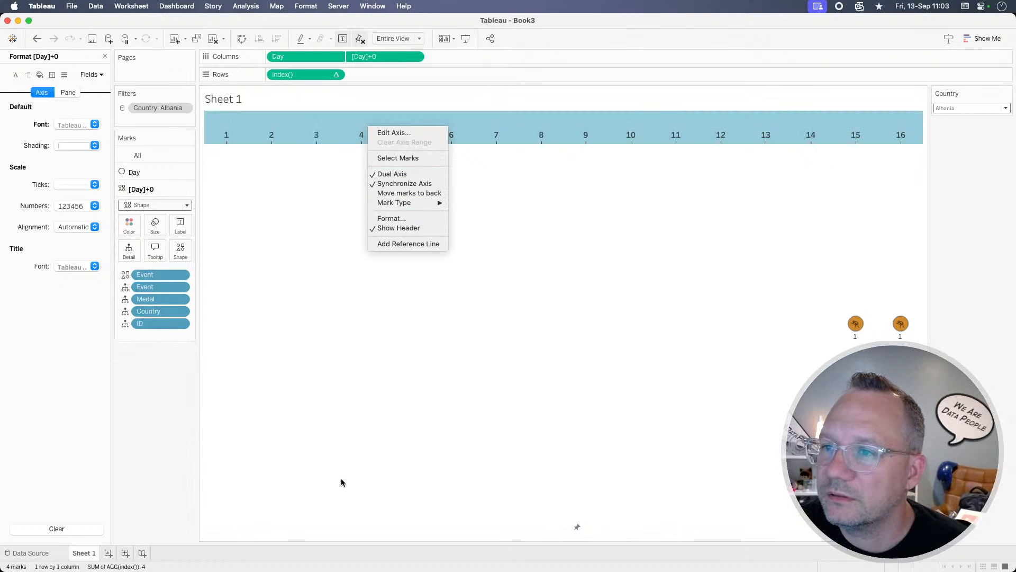
pyautogui.rightClick(331, 513)
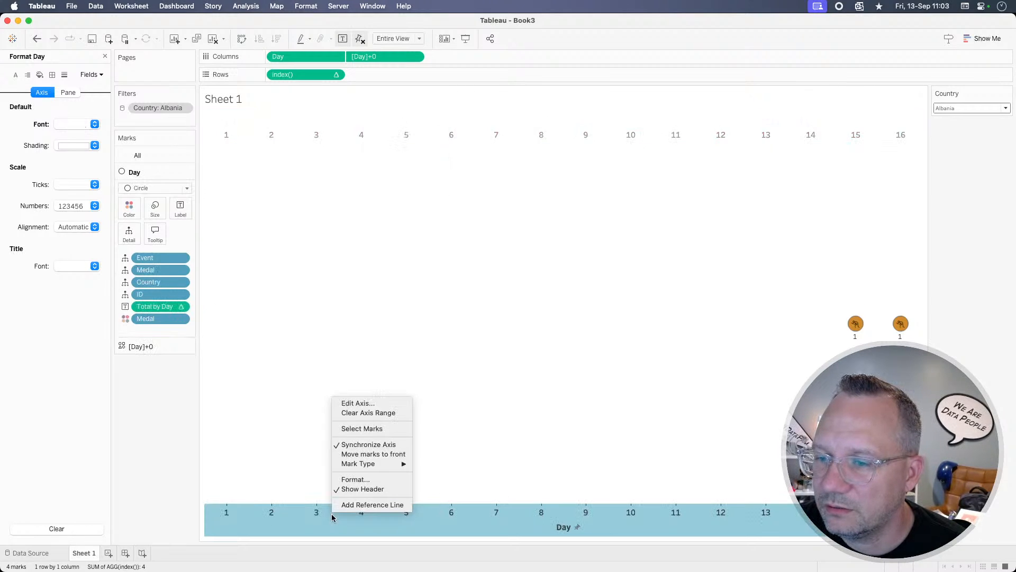
pyautogui.click(362, 479)
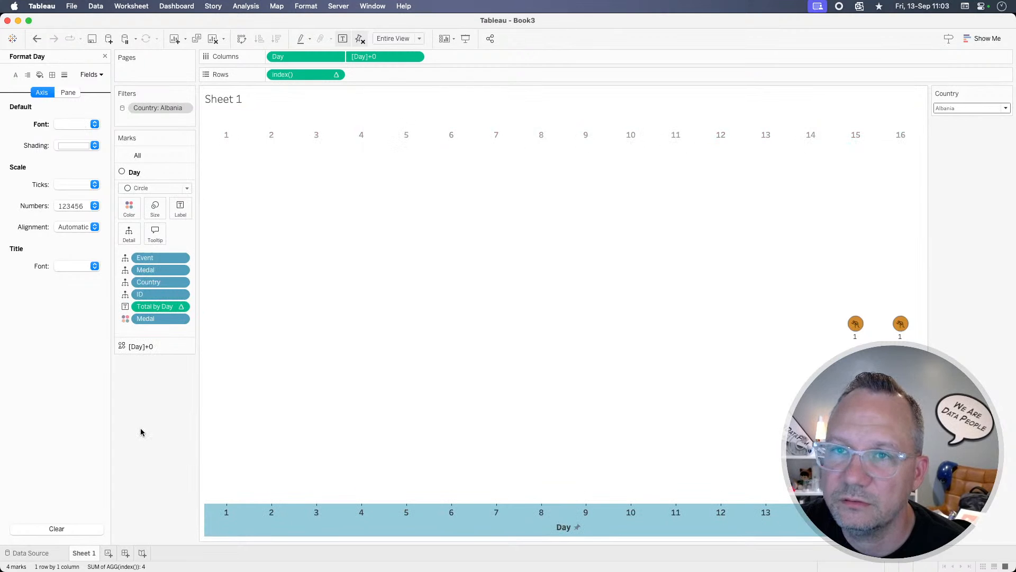
pyautogui.click(143, 475)
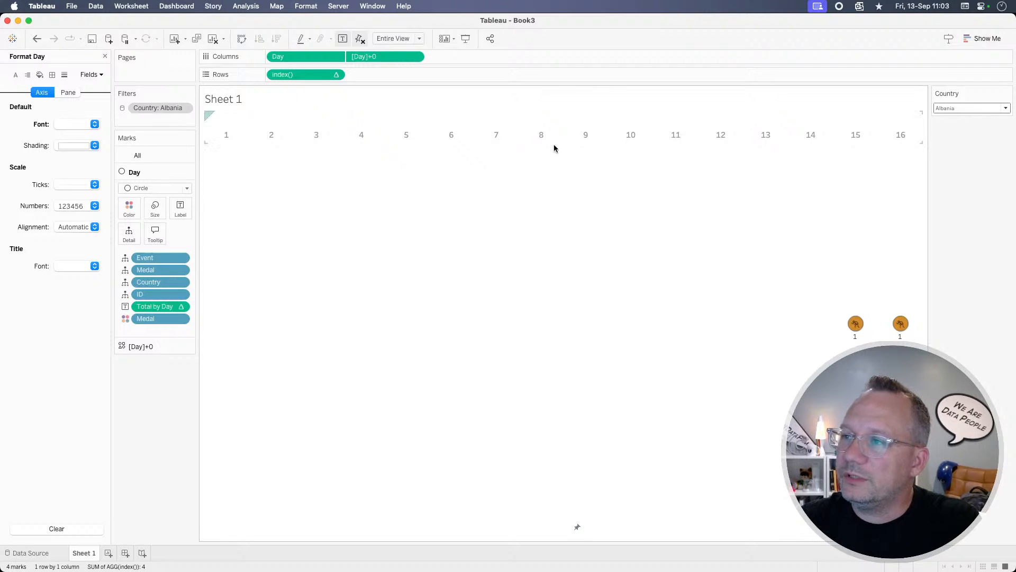
# Step: Undo the recent changes to the sheet and axis range, and release the fixed axes to an automatic range
pyautogui.press('super+z')
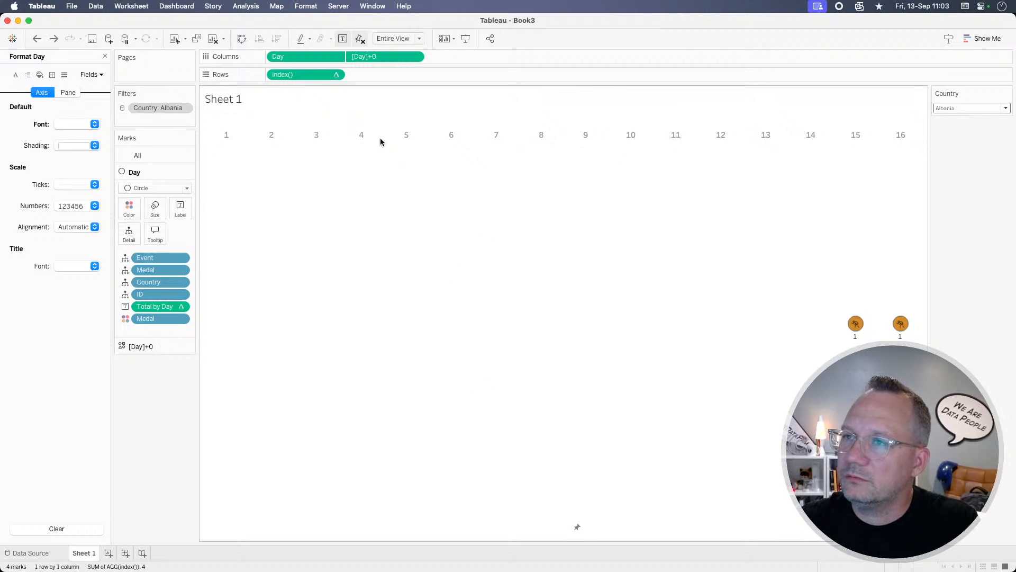
pyautogui.press('super+z')
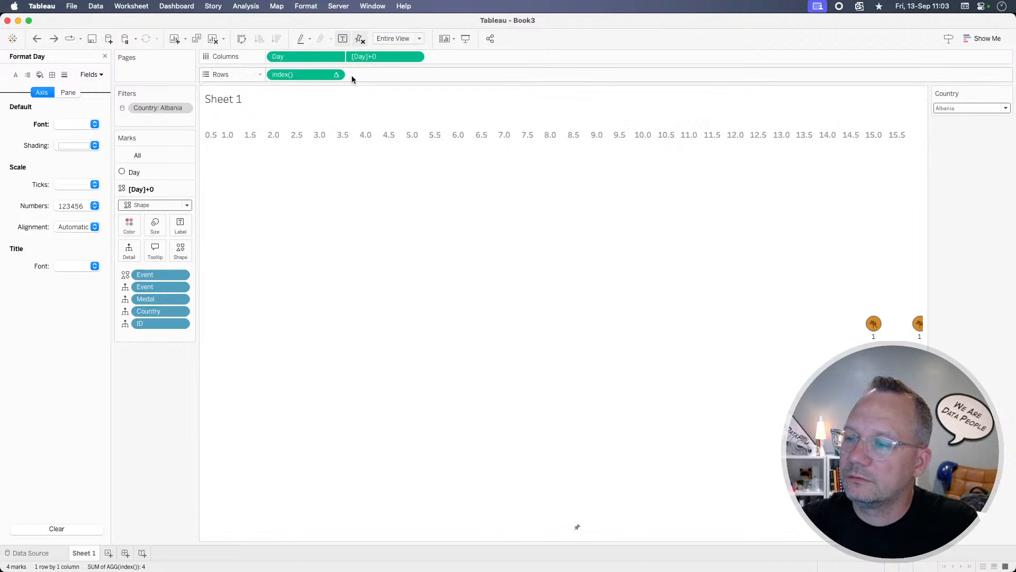
pyautogui.click(360, 38)
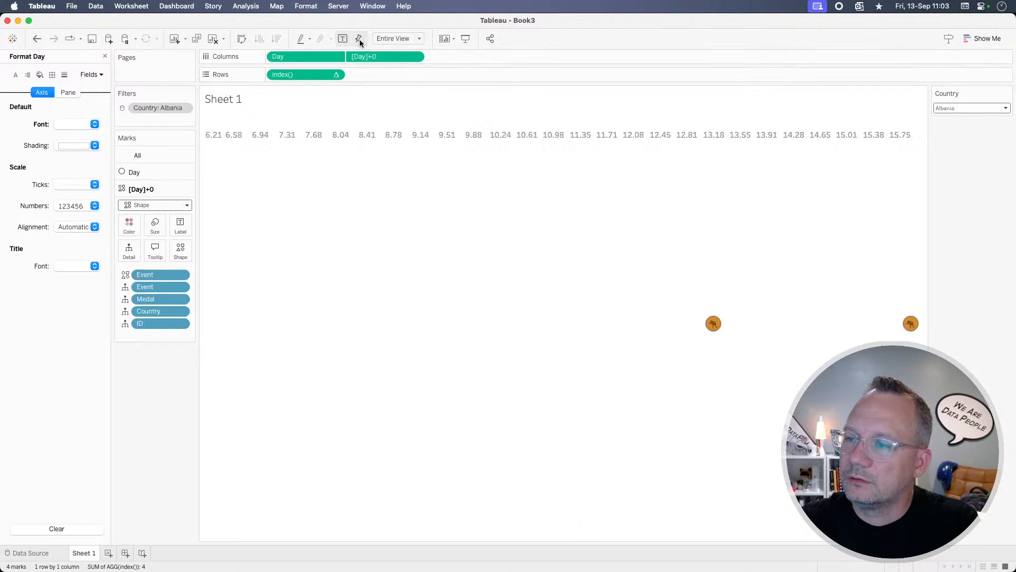
pyautogui.rightClick(463, 127)
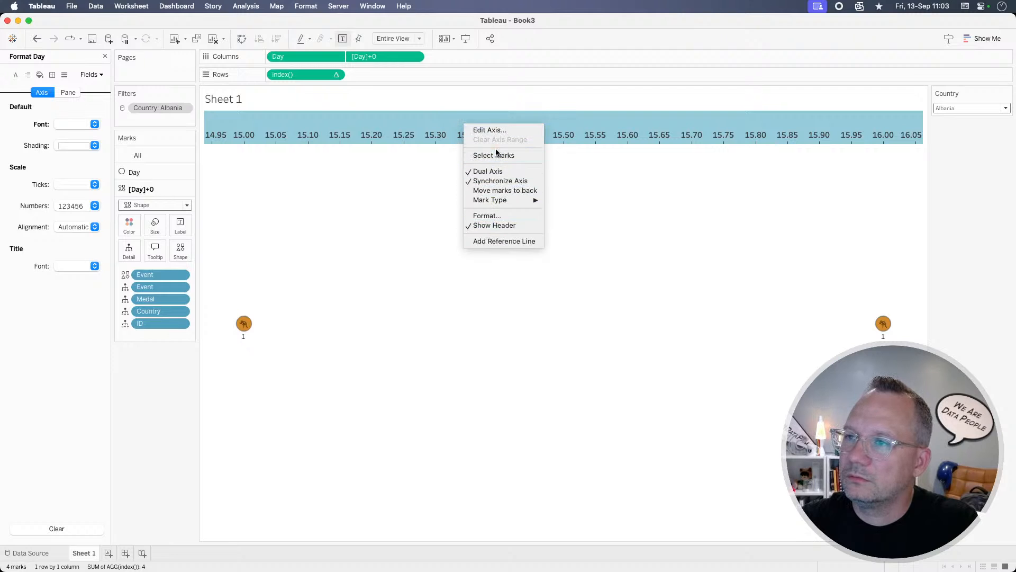
pyautogui.click(498, 131)
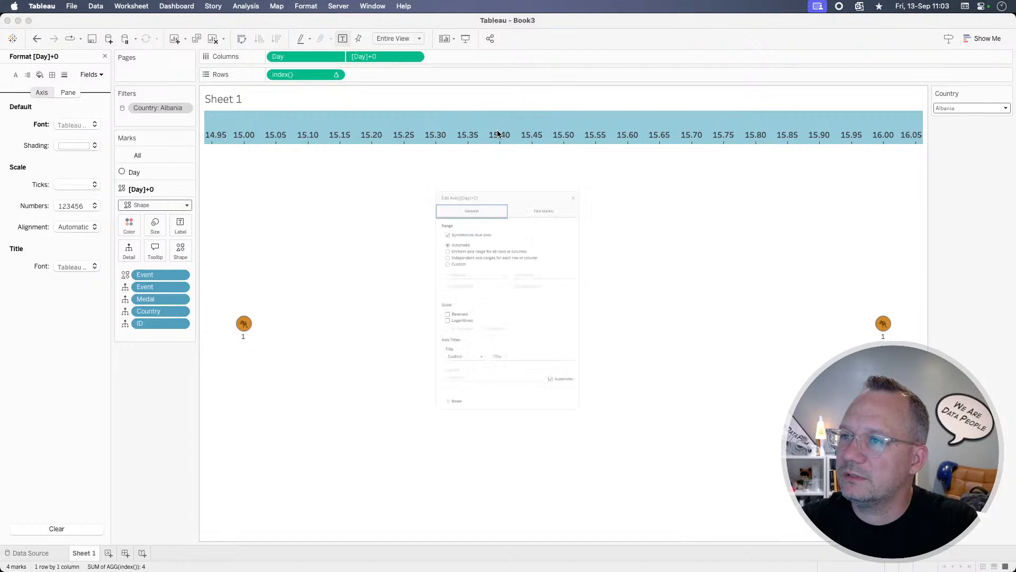
pyautogui.click(429, 242)
pyautogui.doubleClick(426, 275)
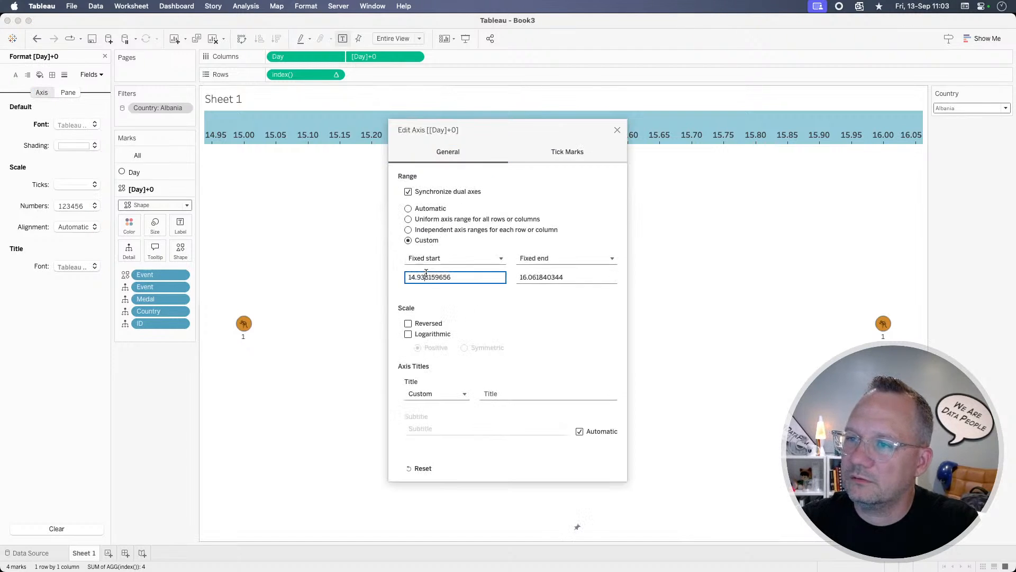
pyautogui.click(617, 130)
pyautogui.rightClick(533, 532)
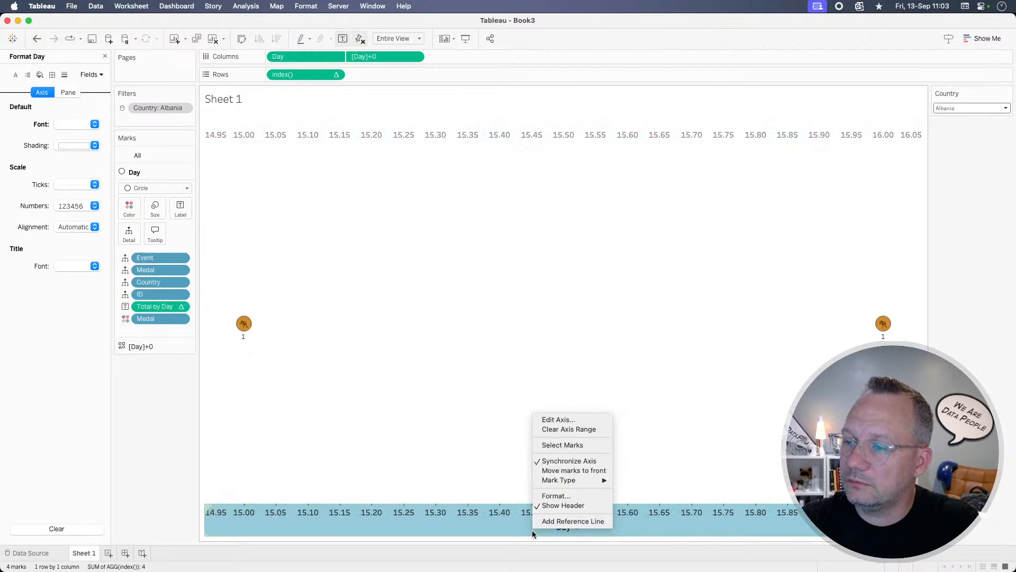
pyautogui.click(566, 429)
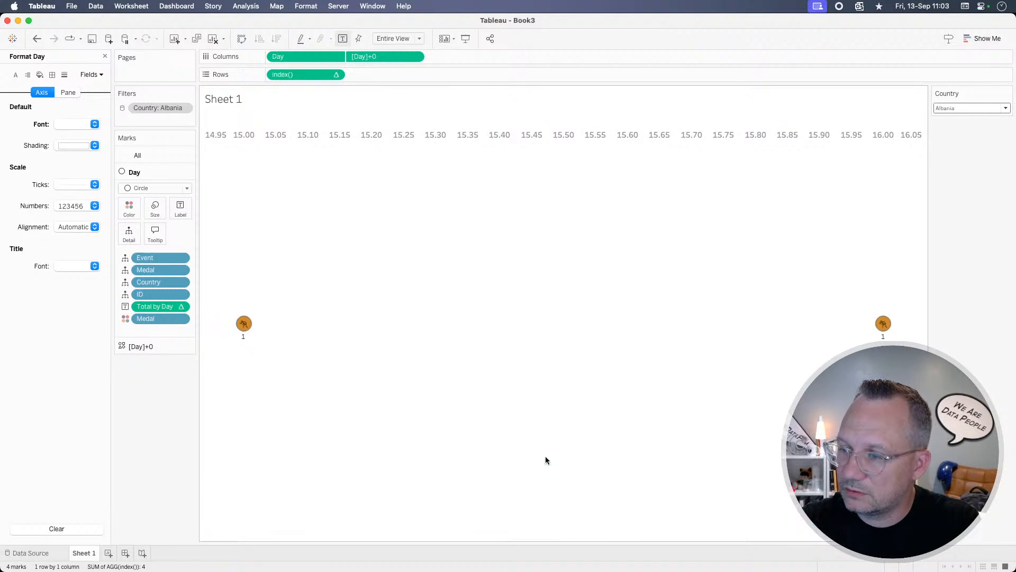
# Step: Remove the Day title from the lower axis
pyautogui.rightClick(535, 531)
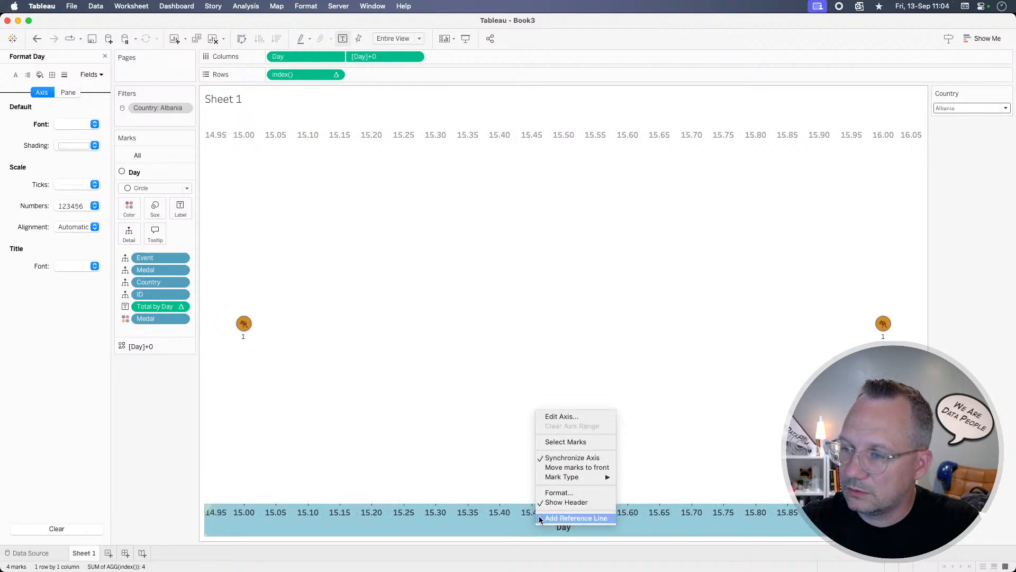
pyautogui.click(560, 417)
pyautogui.doubleClick(490, 386)
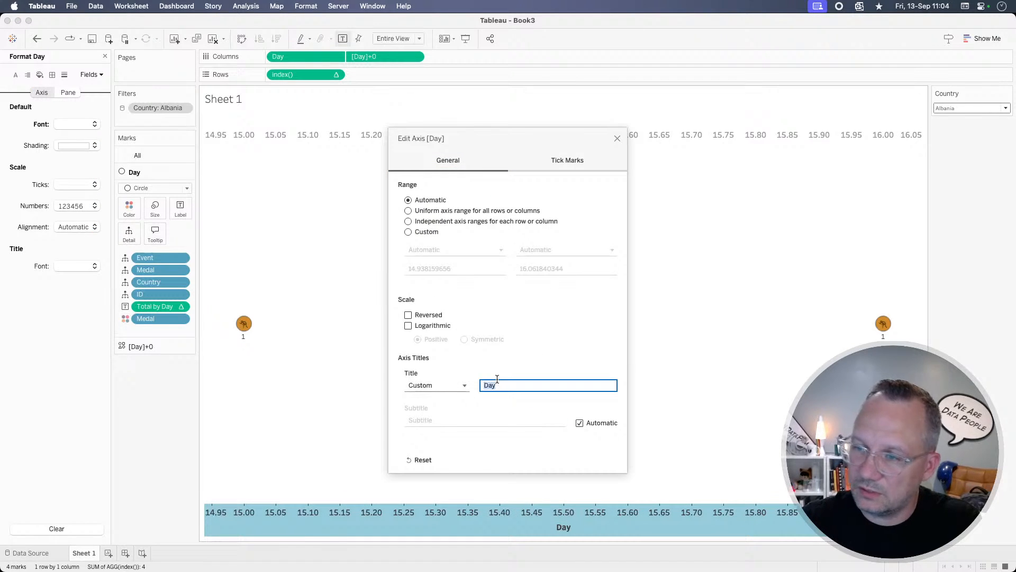
pyautogui.press('BackSpace')
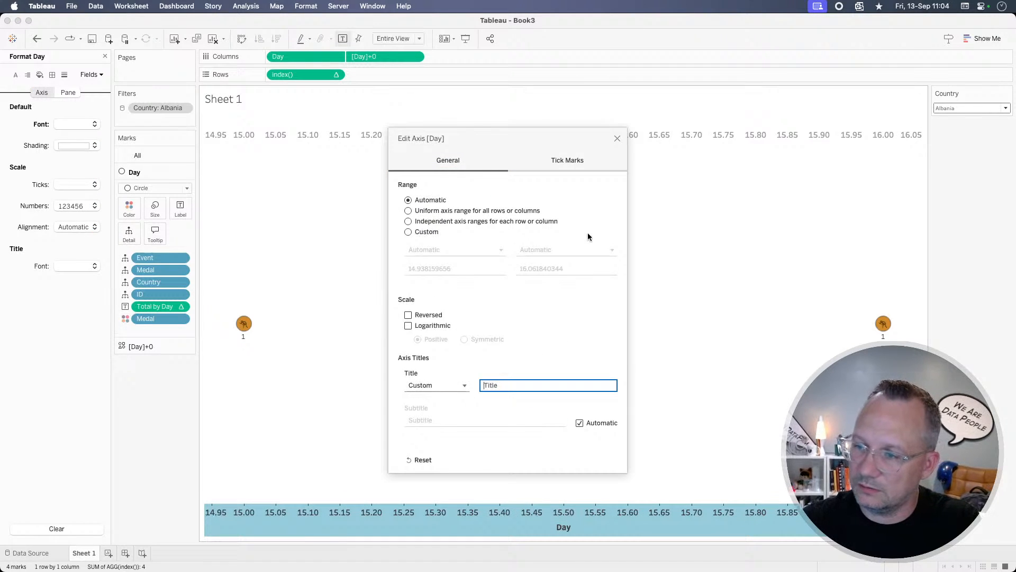
pyautogui.click(617, 138)
# Step: Fix the upper [Day]+0 axis to a custom range from 0.5 to 16.5
pyautogui.rightClick(560, 121)
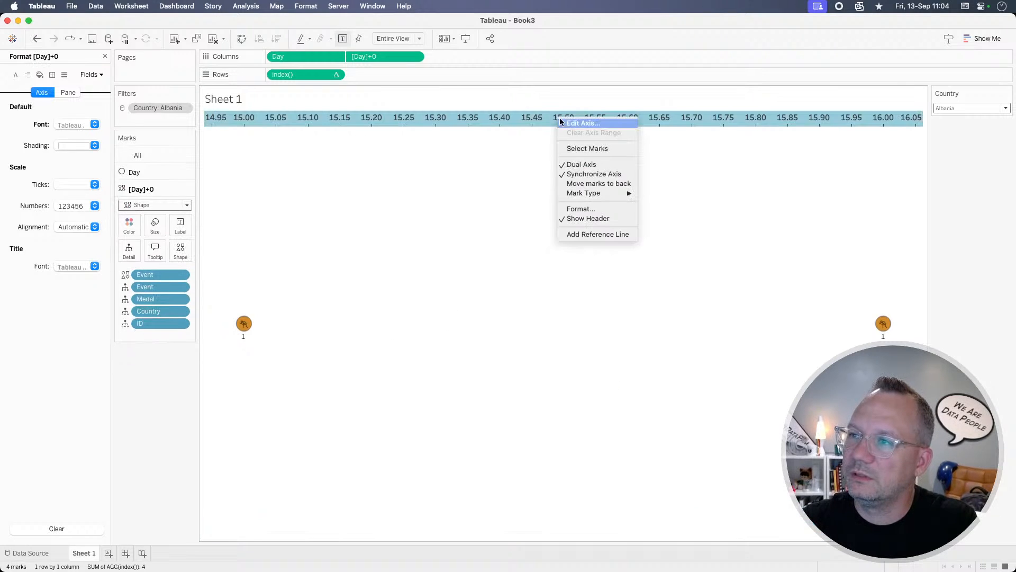
pyautogui.click(587, 124)
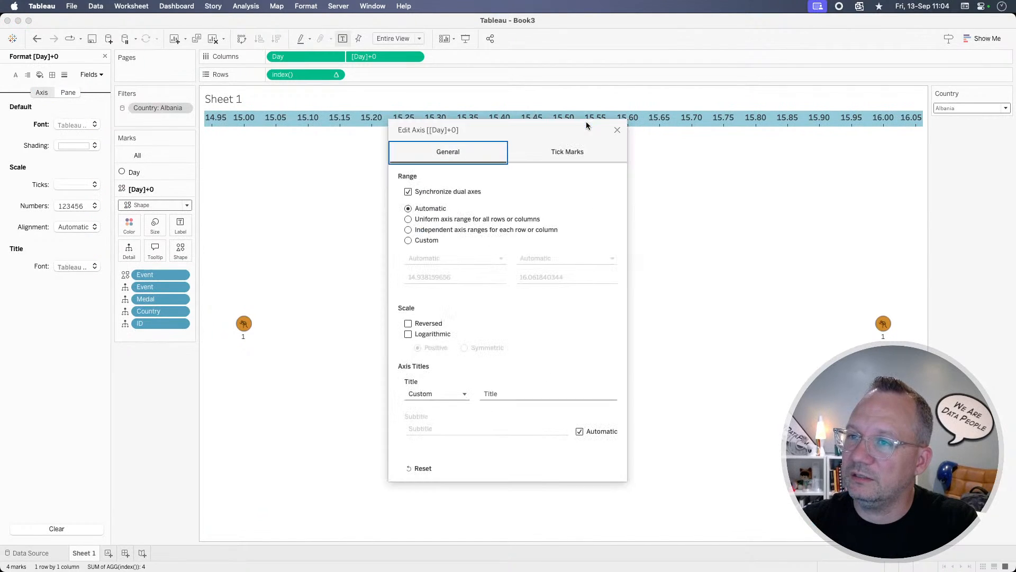
pyautogui.click(410, 242)
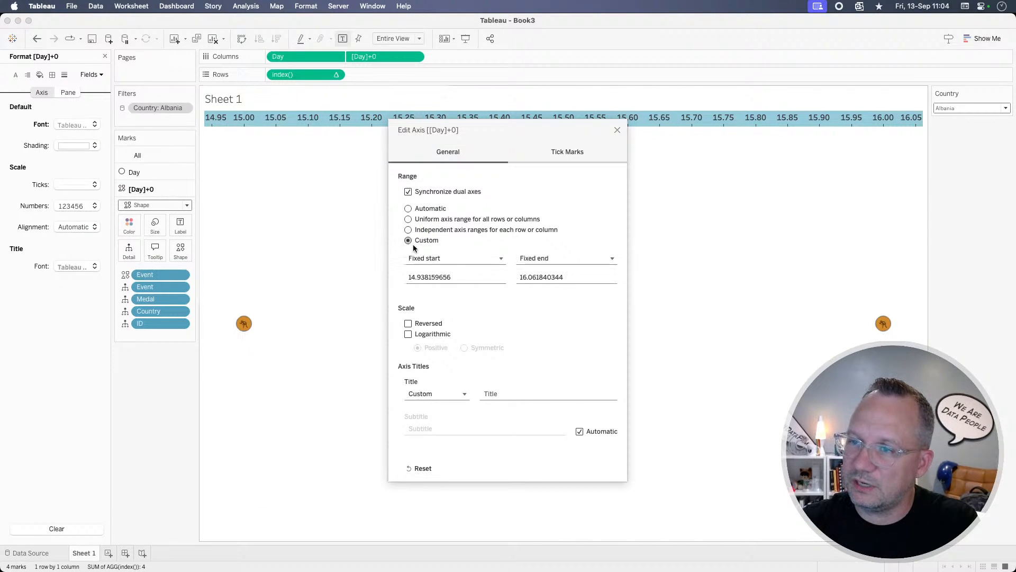
pyautogui.click(427, 277)
pyautogui.write('.5')
pyautogui.press('Tab')
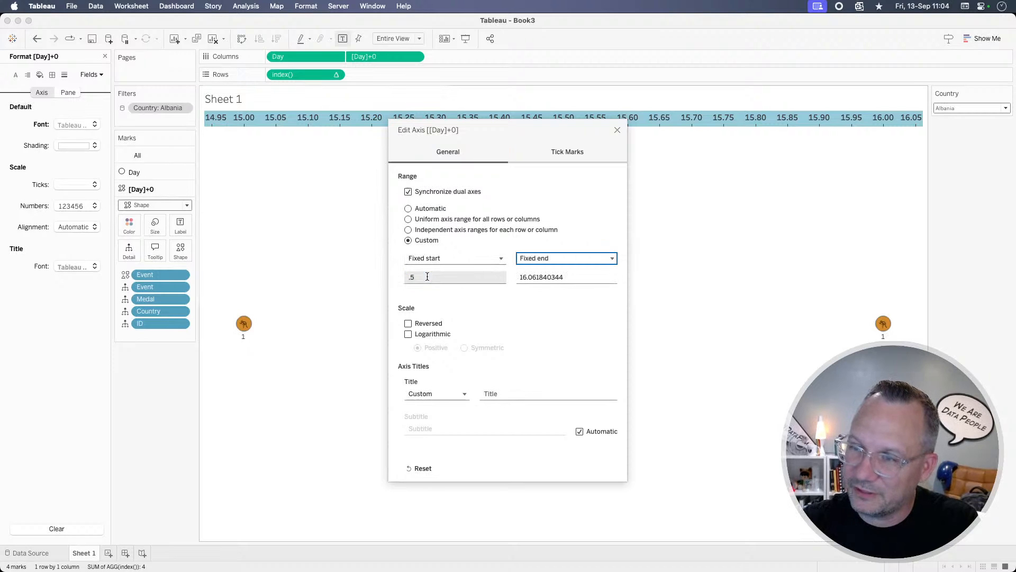
pyautogui.press('Tab')
pyautogui.write('16.5')
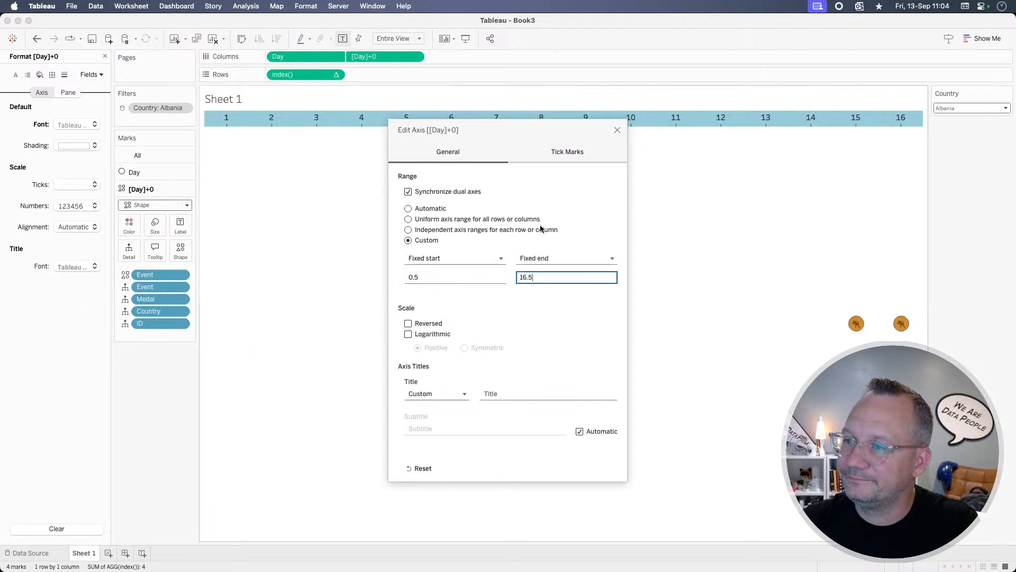
pyautogui.click(618, 130)
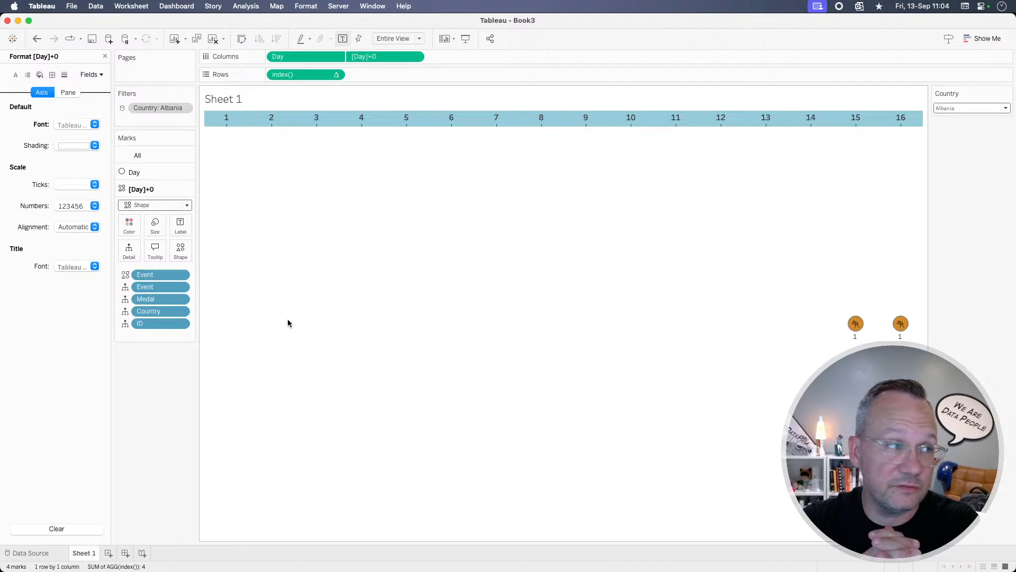
# Step: Clear the axis selection and set the Country filter to (All)
pyautogui.click(288, 319)
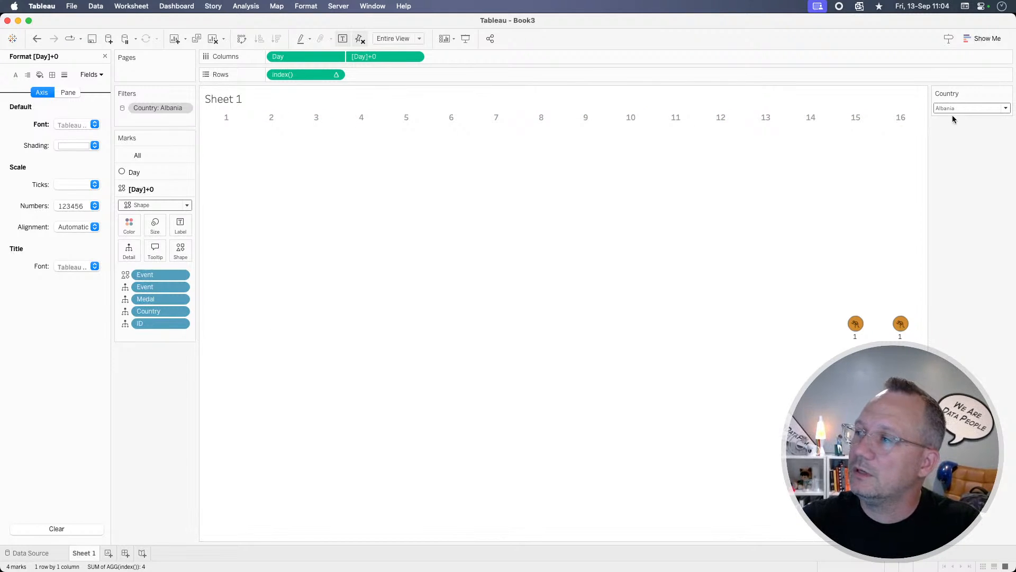
pyautogui.click(967, 112)
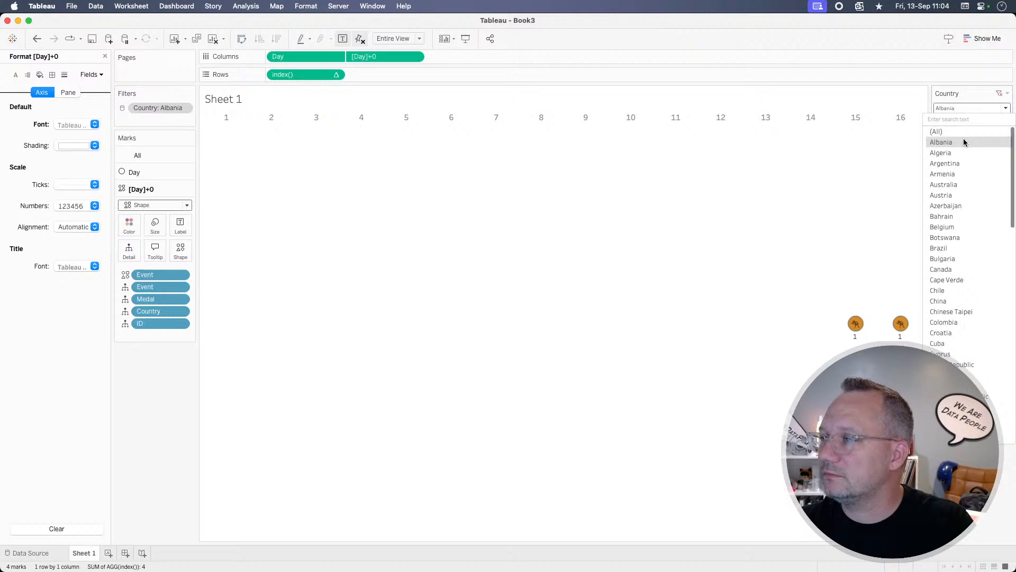
pyautogui.click(961, 133)
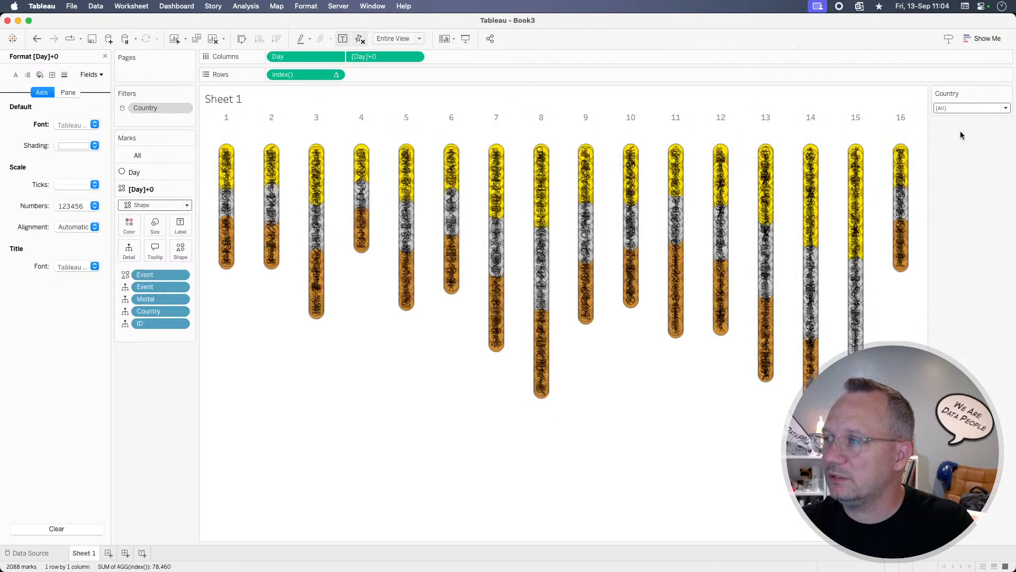
# Step: Customize the Country filter so that it no longer offers the (All) value
pyautogui.click(956, 108)
pyautogui.click(957, 107)
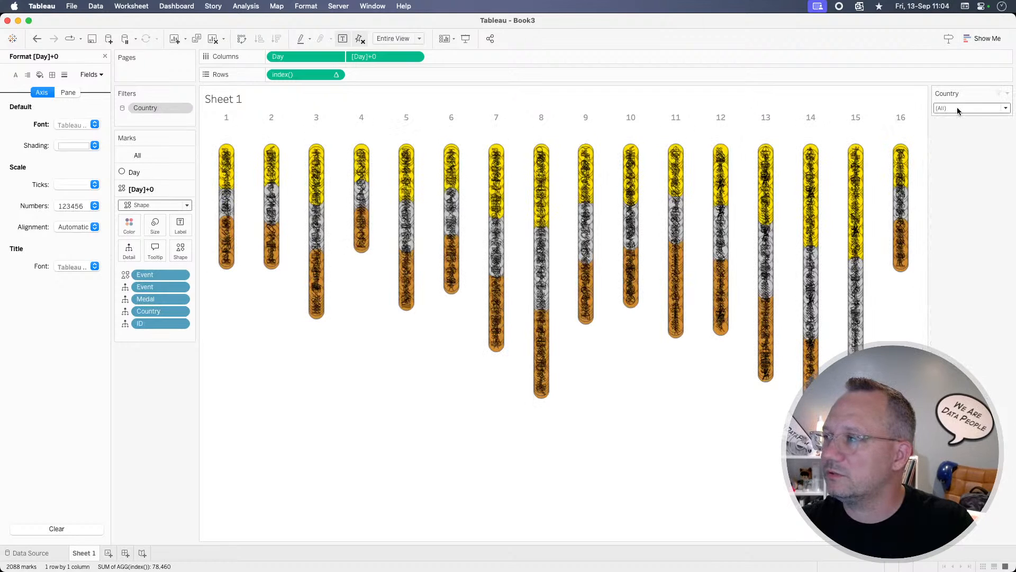
pyautogui.click(1008, 94)
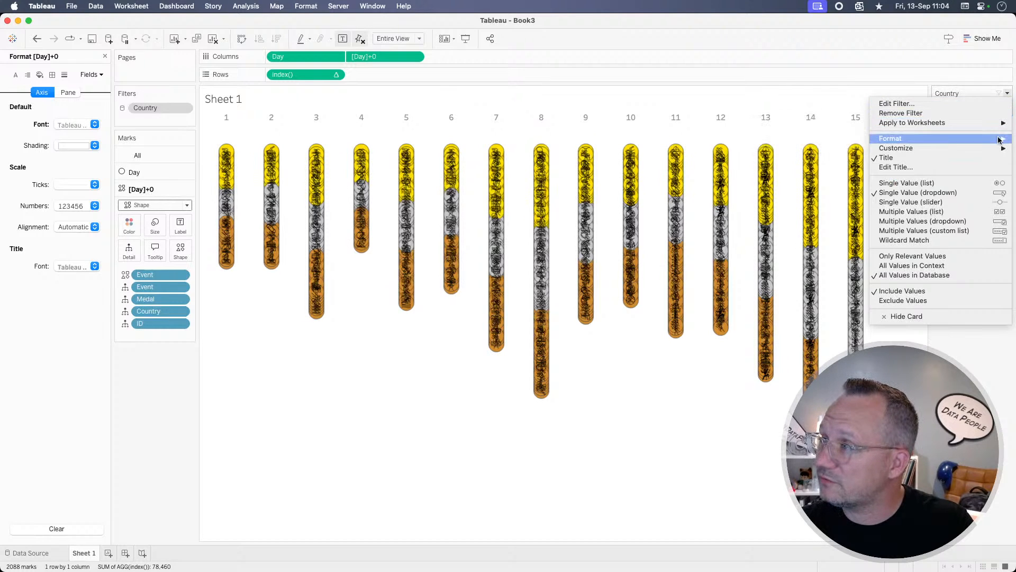
pyautogui.moveTo(985, 150)
pyautogui.click(841, 149)
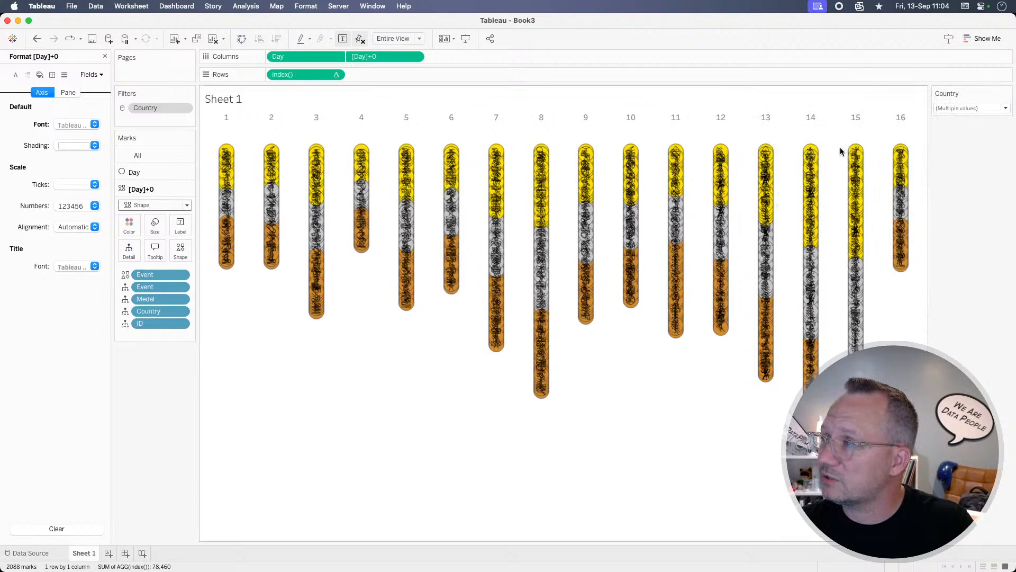
# Step: Filter the medal chart to the country USA
pyautogui.click(1005, 109)
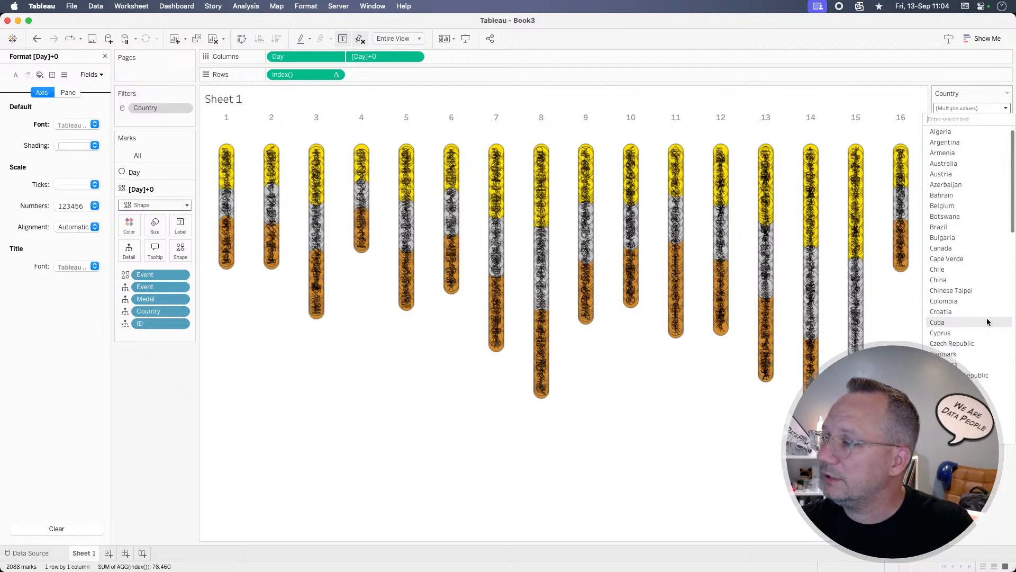
pyautogui.scroll(-10, 932, 322)
pyautogui.click(939, 417)
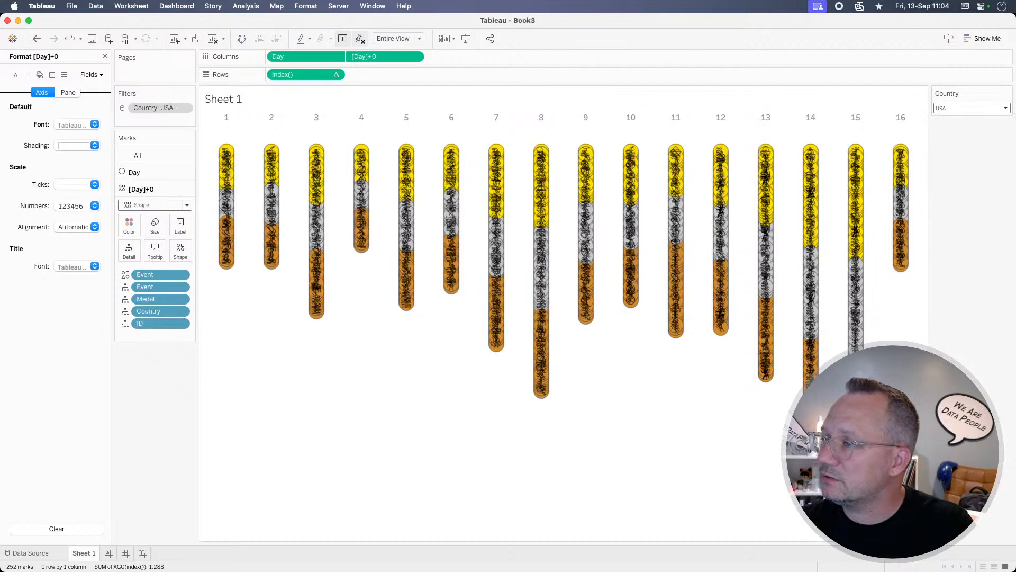